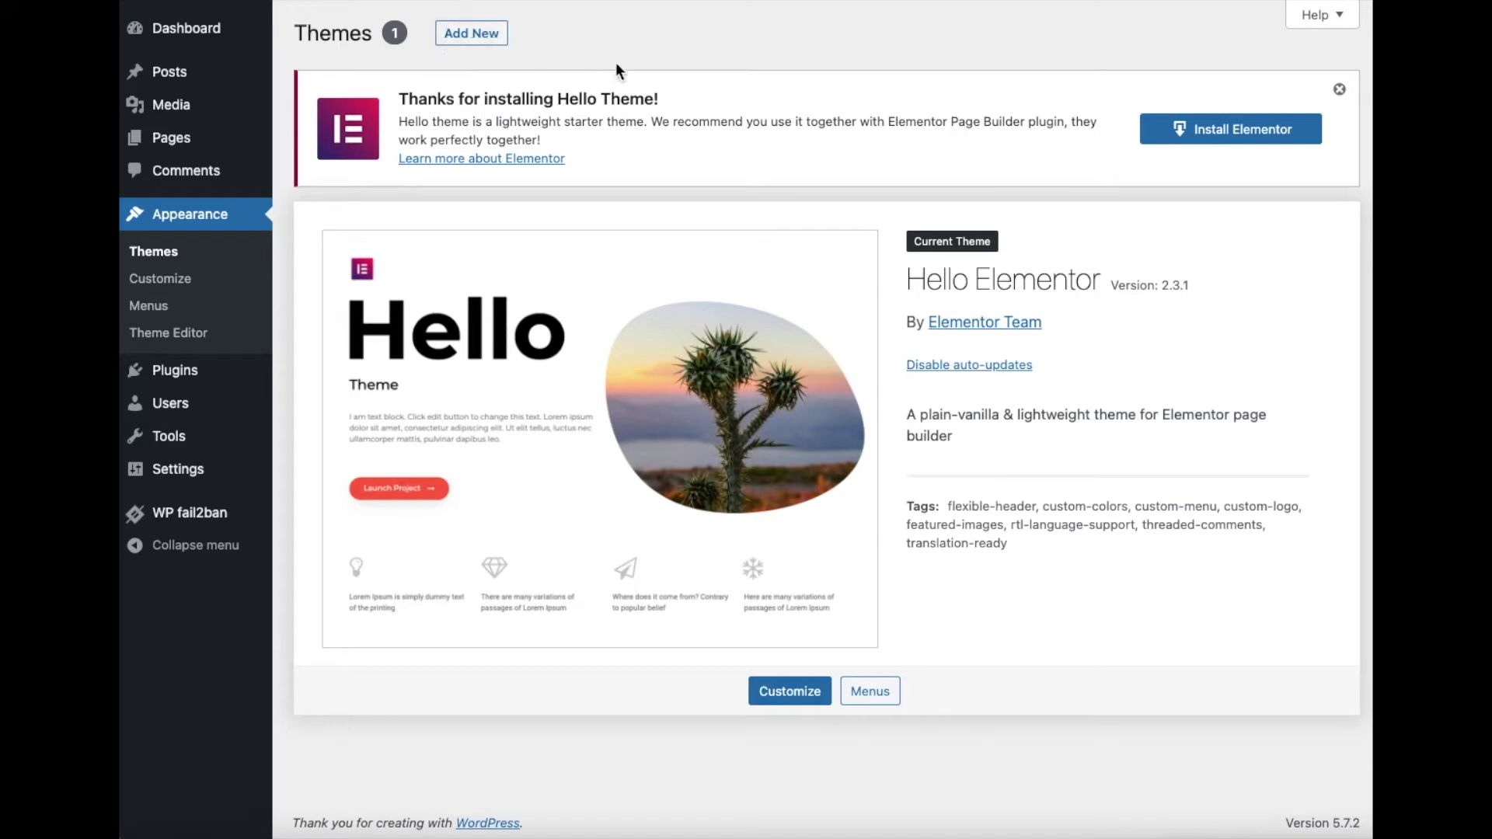
- Open the page for adding new themes and look through the featured themes
{"action": "left_click", "coordinate": [501, 38]}
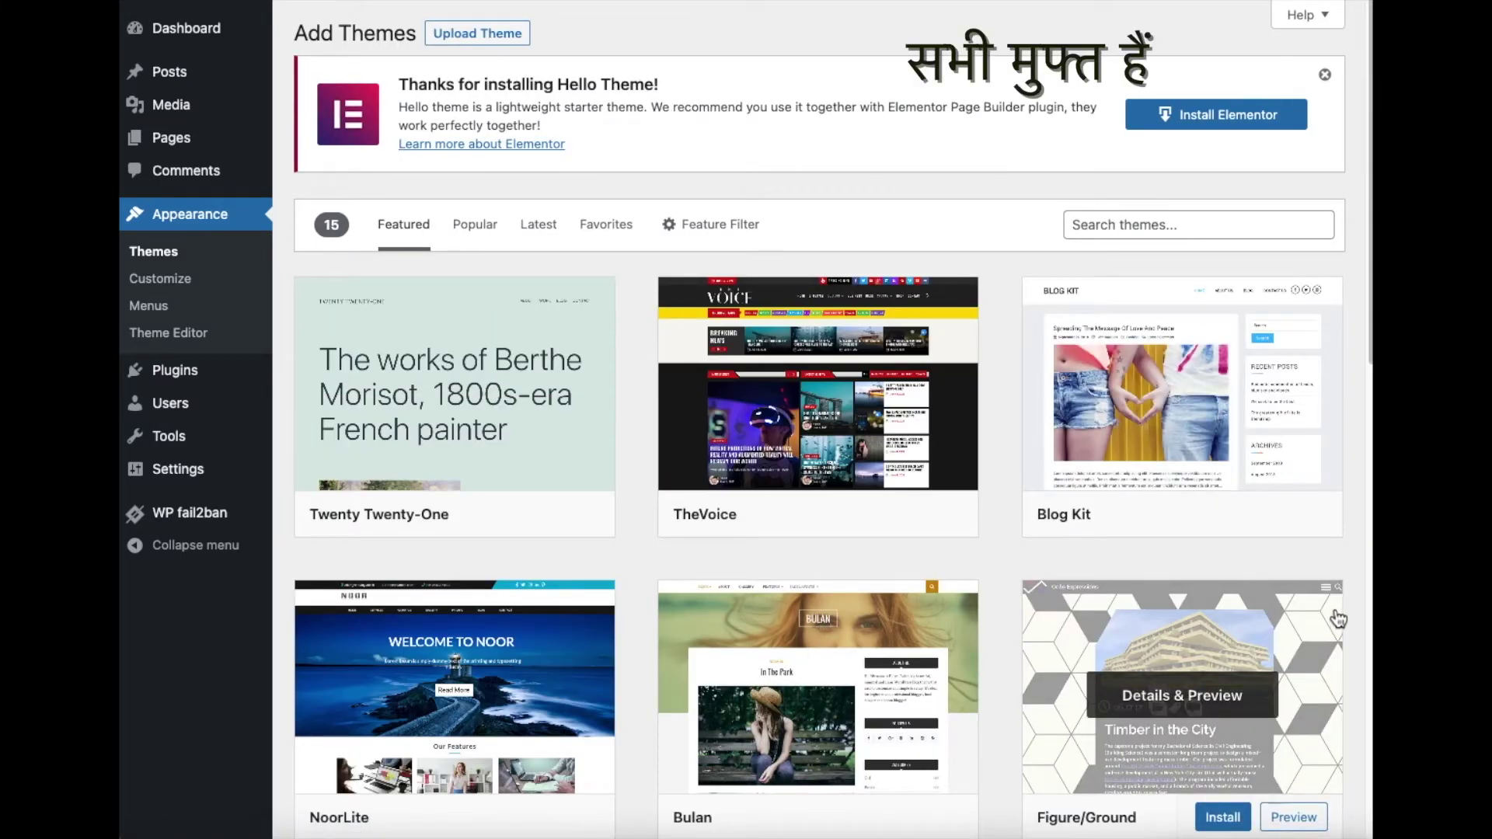
{"action": "scroll", "coordinate": [1333, 611], "scroll_direction": "down", "scroll_amount": 3}
{"action": "scroll", "coordinate": [1334, 611], "scroll_direction": "down", "scroll_amount": 10}
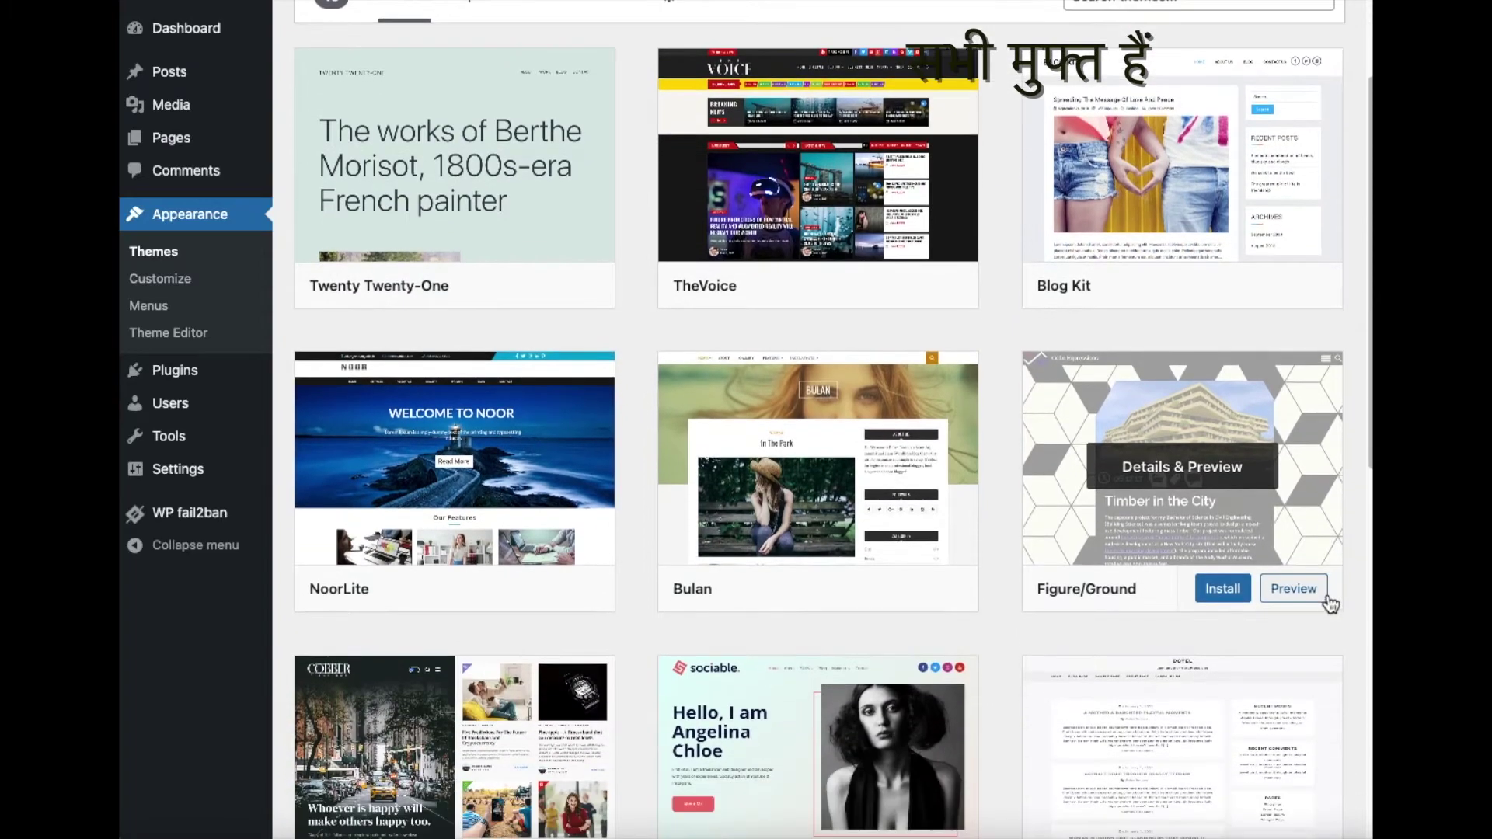
{"action": "scroll", "coordinate": [1327, 605], "scroll_direction": "down", "scroll_amount": 5}
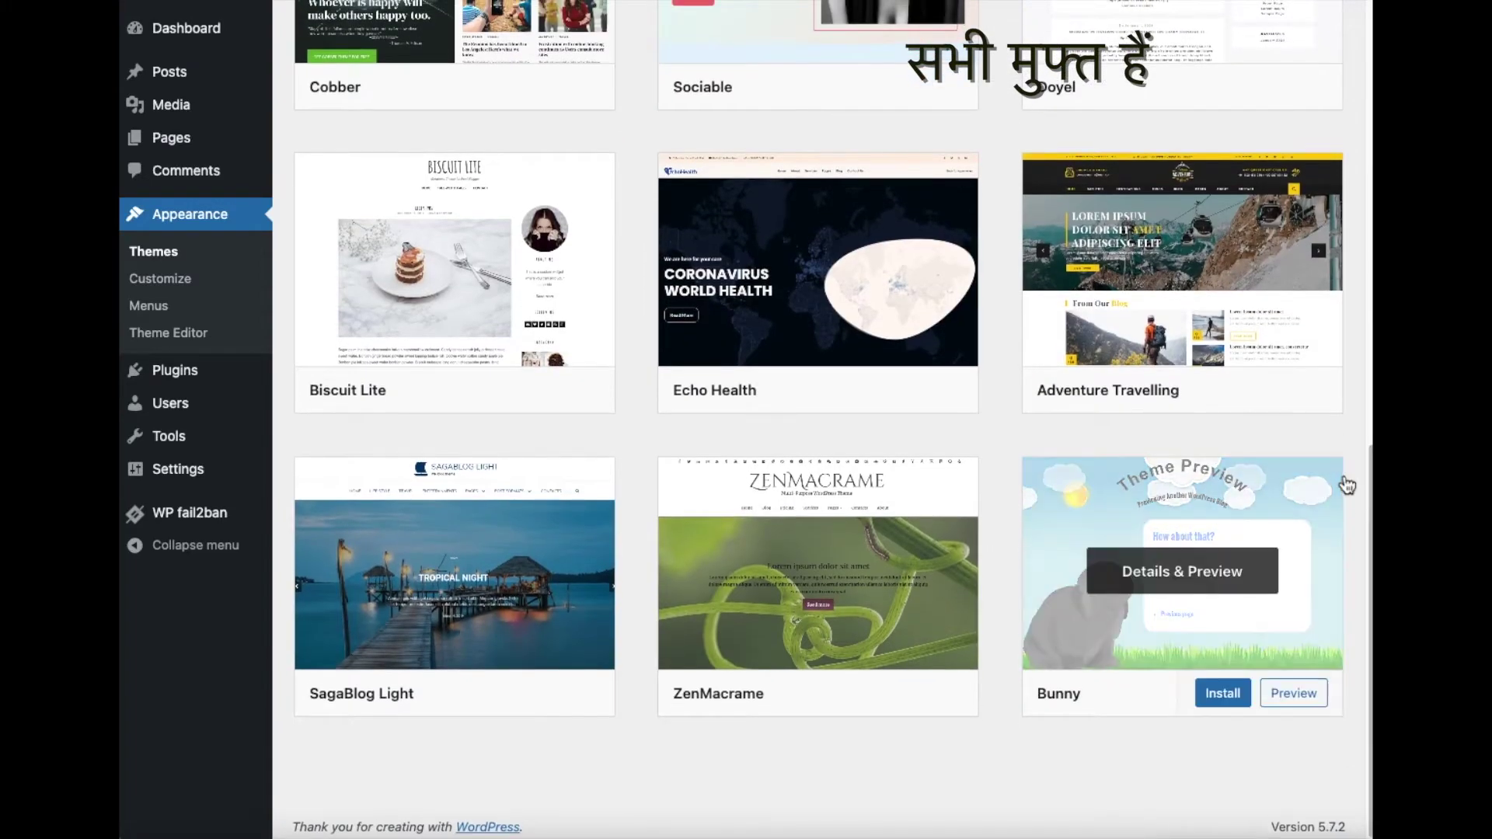
{"action": "scroll", "coordinate": [1343, 478], "scroll_direction": "up", "scroll_amount": 3}
{"action": "scroll", "coordinate": [1341, 474], "scroll_direction": "up", "scroll_amount": 5}
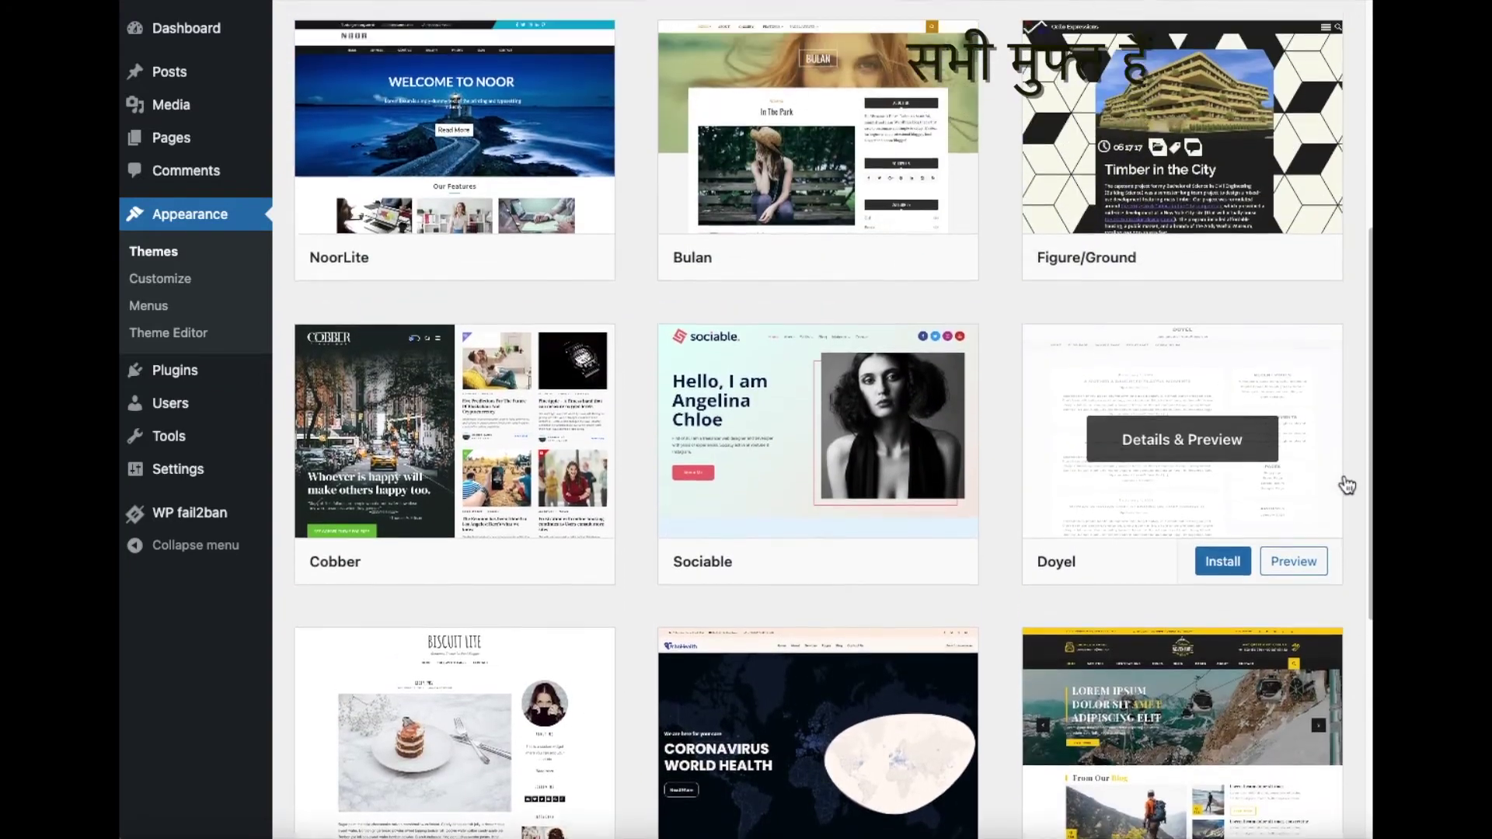
{"action": "scroll", "coordinate": [1341, 474], "scroll_direction": "up", "scroll_amount": 5}
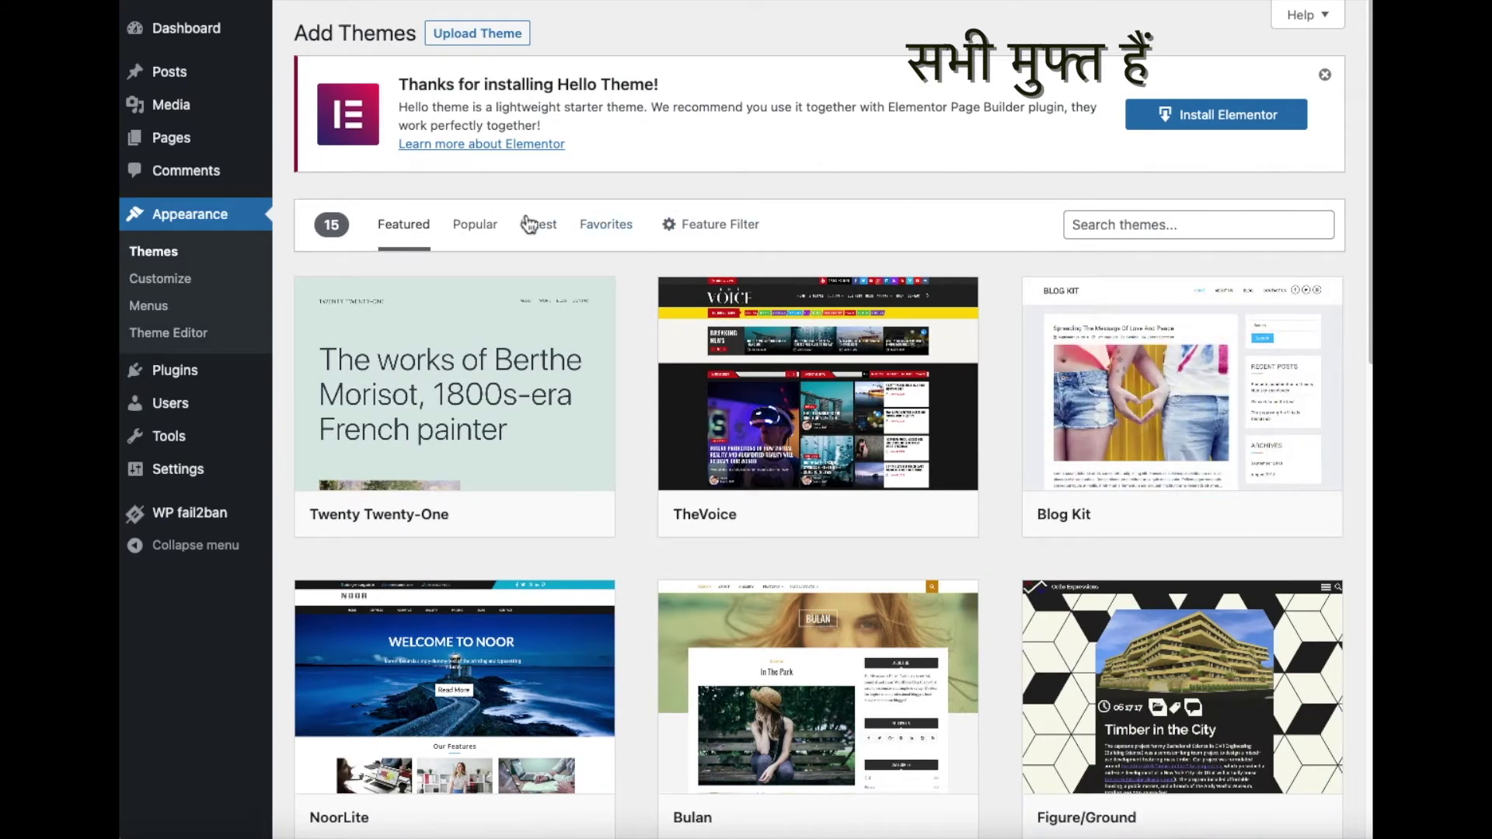
- Show the popular themes and look through the available designs down the list
{"action": "left_click", "coordinate": [466, 231]}
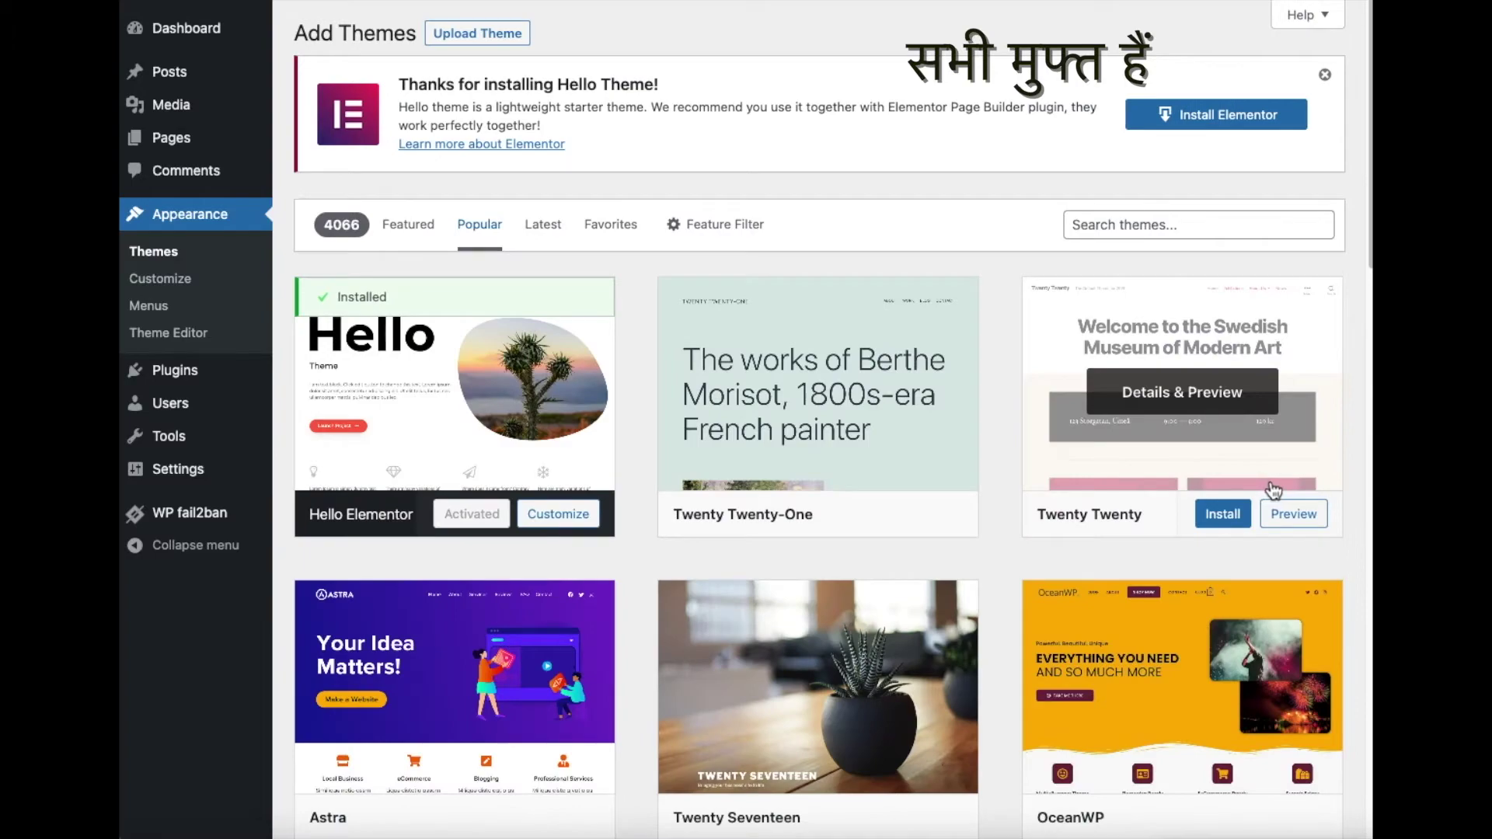
{"action": "scroll", "coordinate": [1272, 488], "scroll_direction": "down", "scroll_amount": 5}
{"action": "scroll", "coordinate": [1271, 488], "scroll_direction": "down", "scroll_amount": 10}
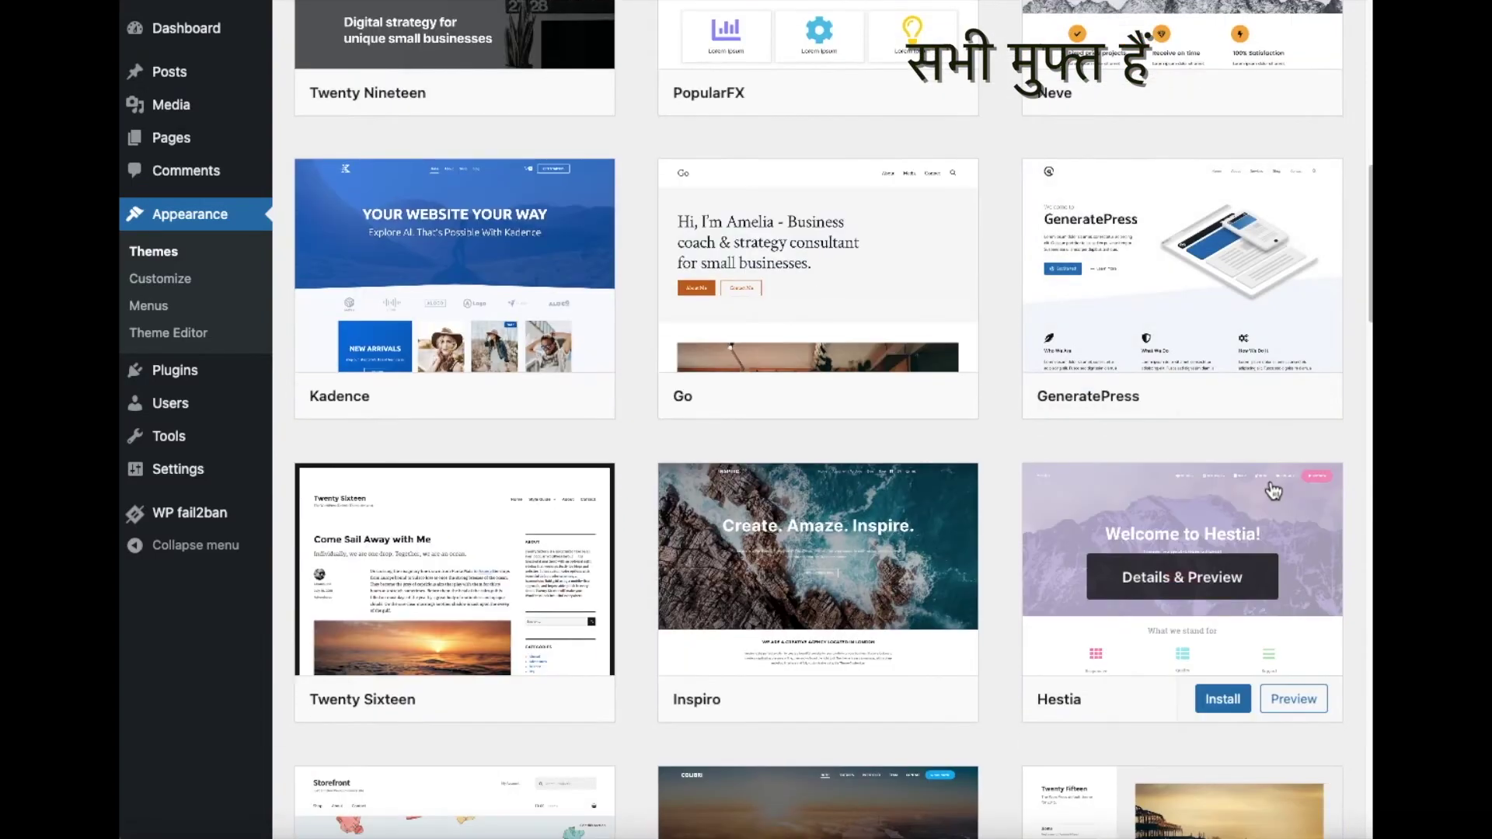
{"action": "scroll", "coordinate": [1271, 488], "scroll_direction": "down", "scroll_amount": 7}
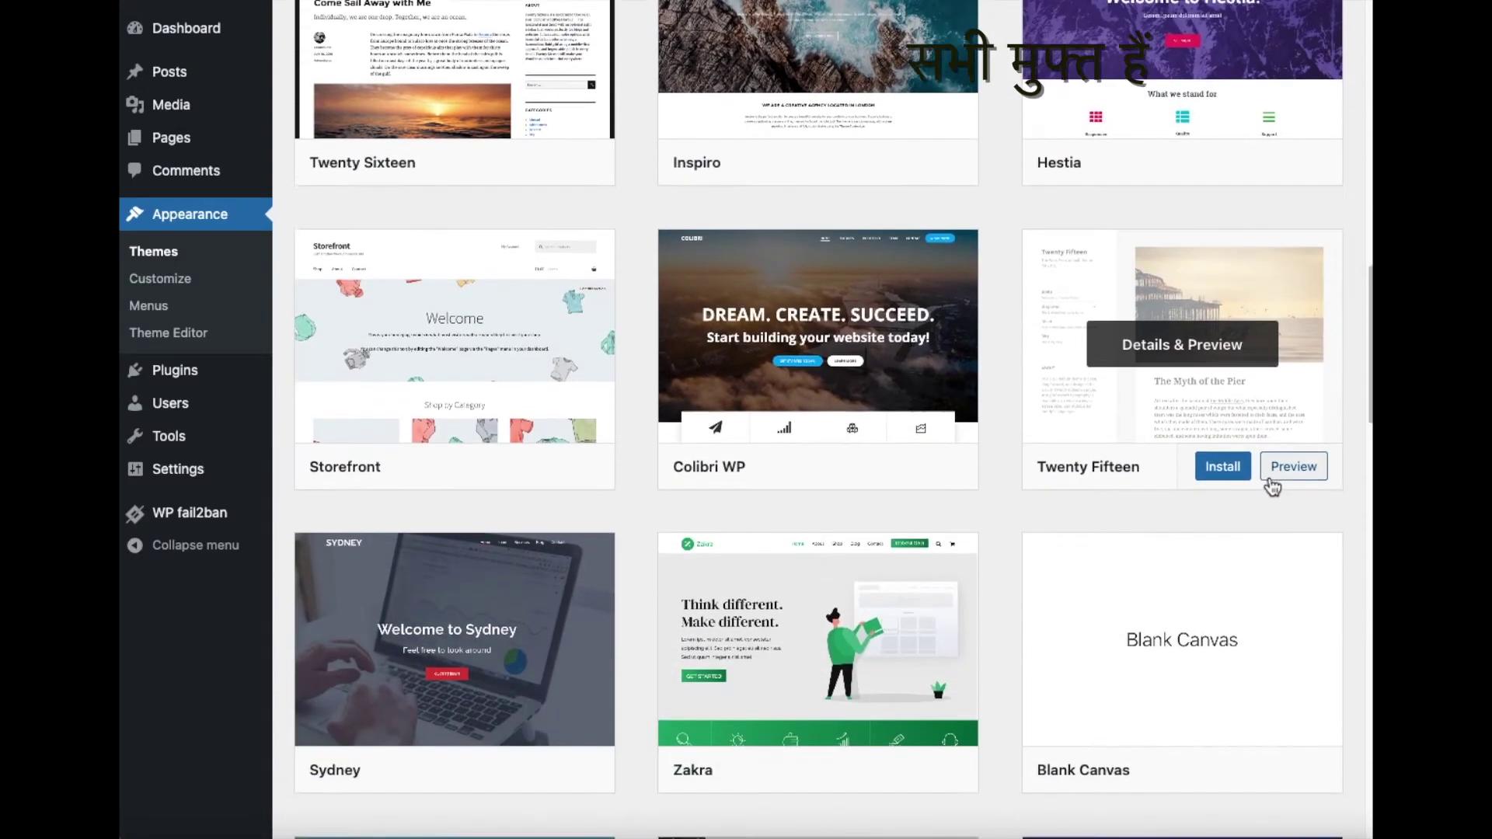
{"action": "scroll", "coordinate": [1268, 485], "scroll_direction": "down", "scroll_amount": 8}
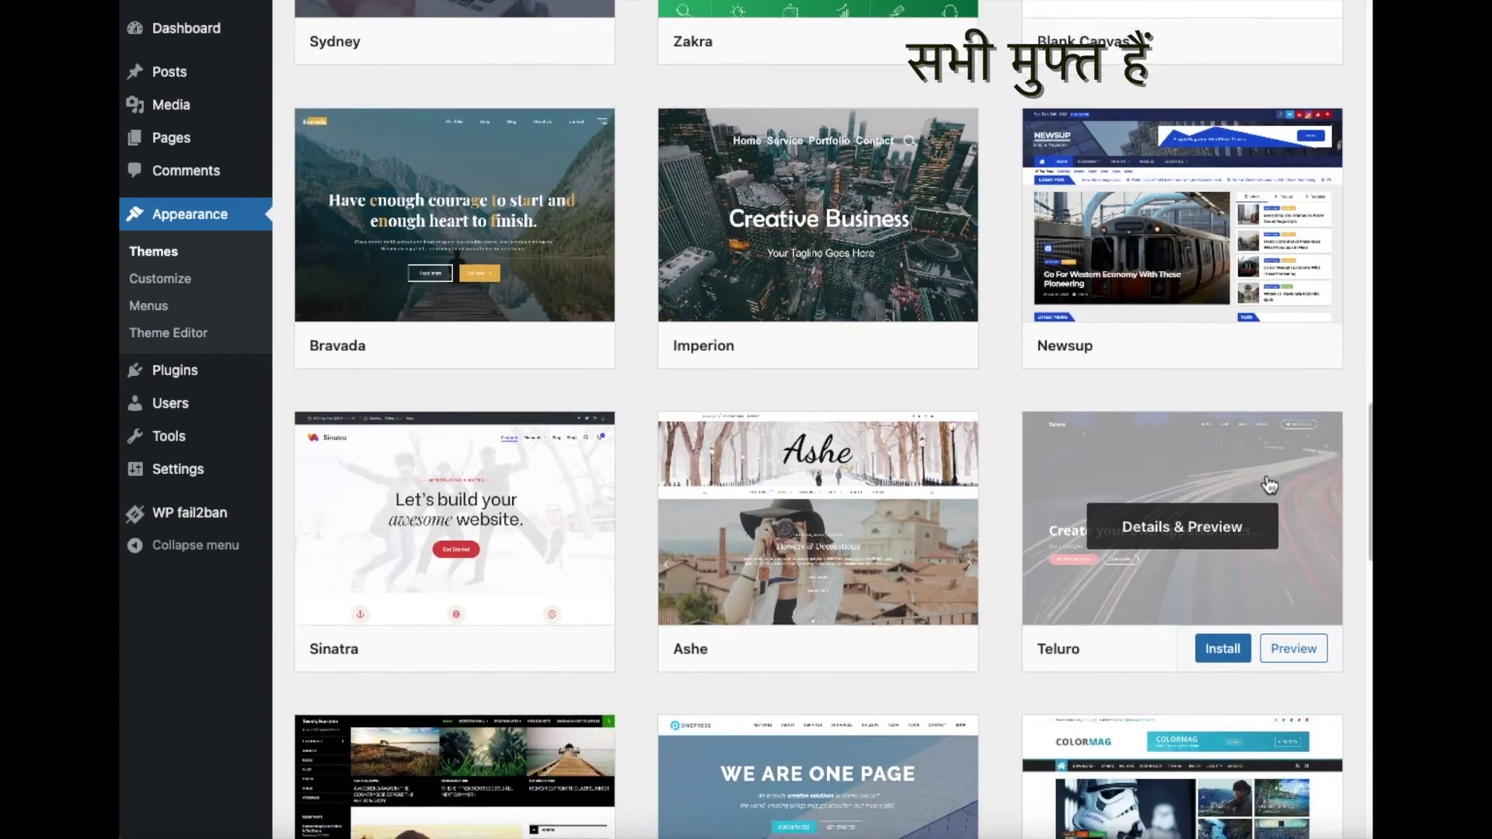
{"action": "scroll", "coordinate": [1267, 483], "scroll_direction": "down", "scroll_amount": 5}
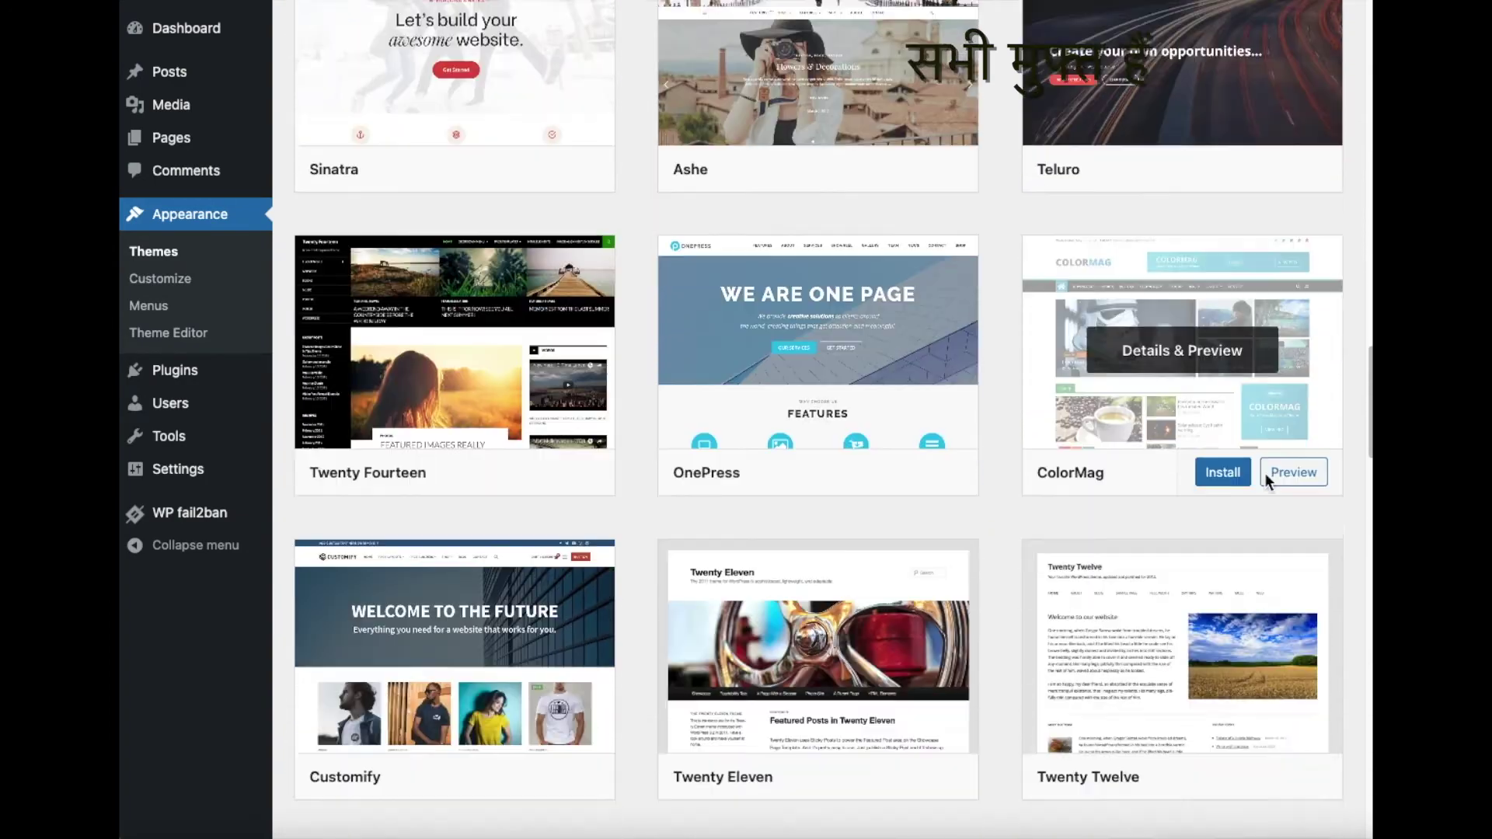
{"action": "scroll", "coordinate": [1269, 484], "scroll_direction": "down", "scroll_amount": 9}
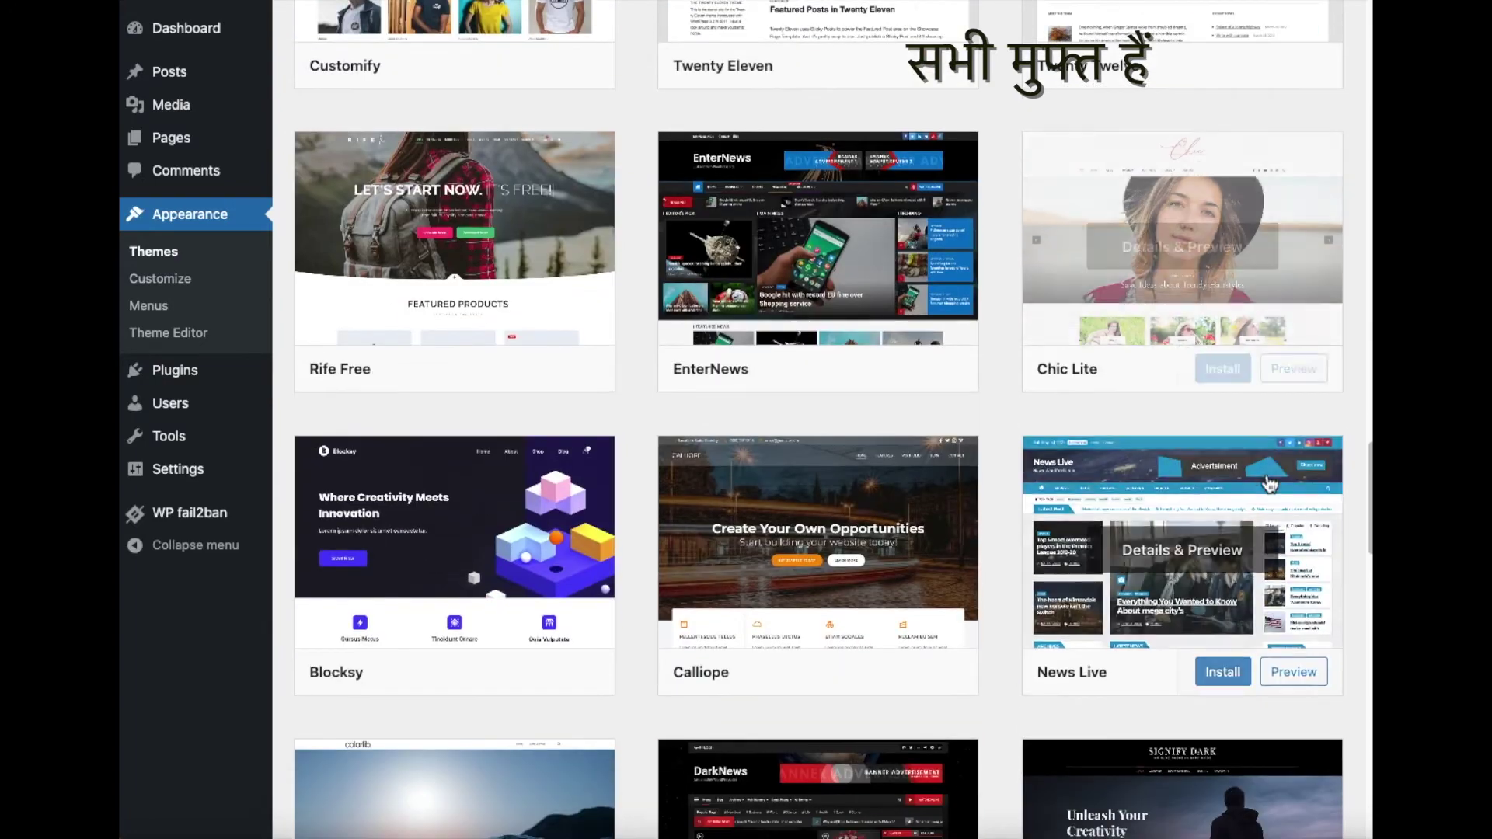
{"action": "scroll", "coordinate": [1268, 483], "scroll_direction": "down", "scroll_amount": 8}
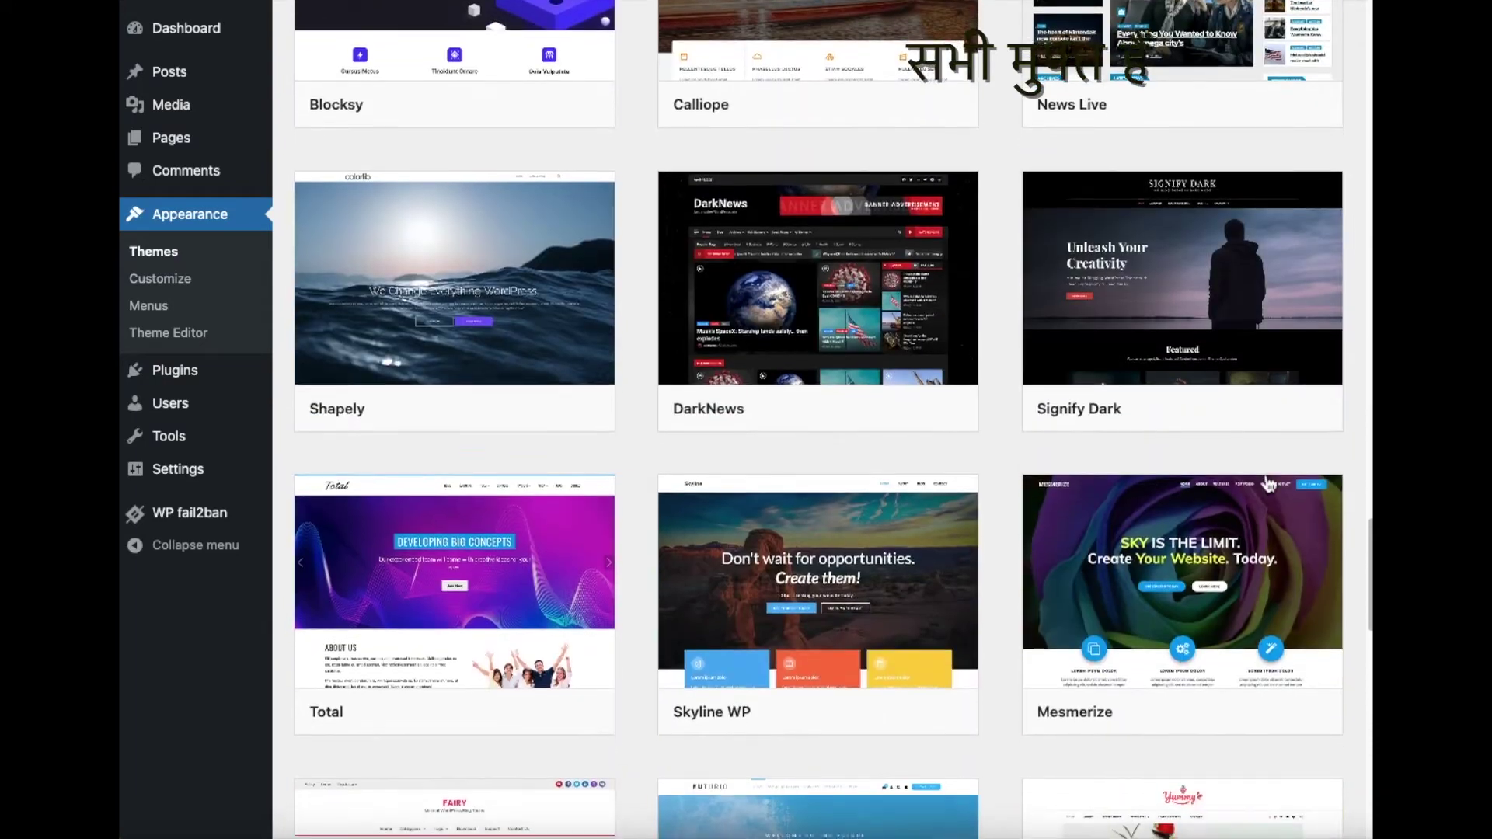
{"action": "scroll", "coordinate": [1269, 485], "scroll_direction": "down", "scroll_amount": 6}
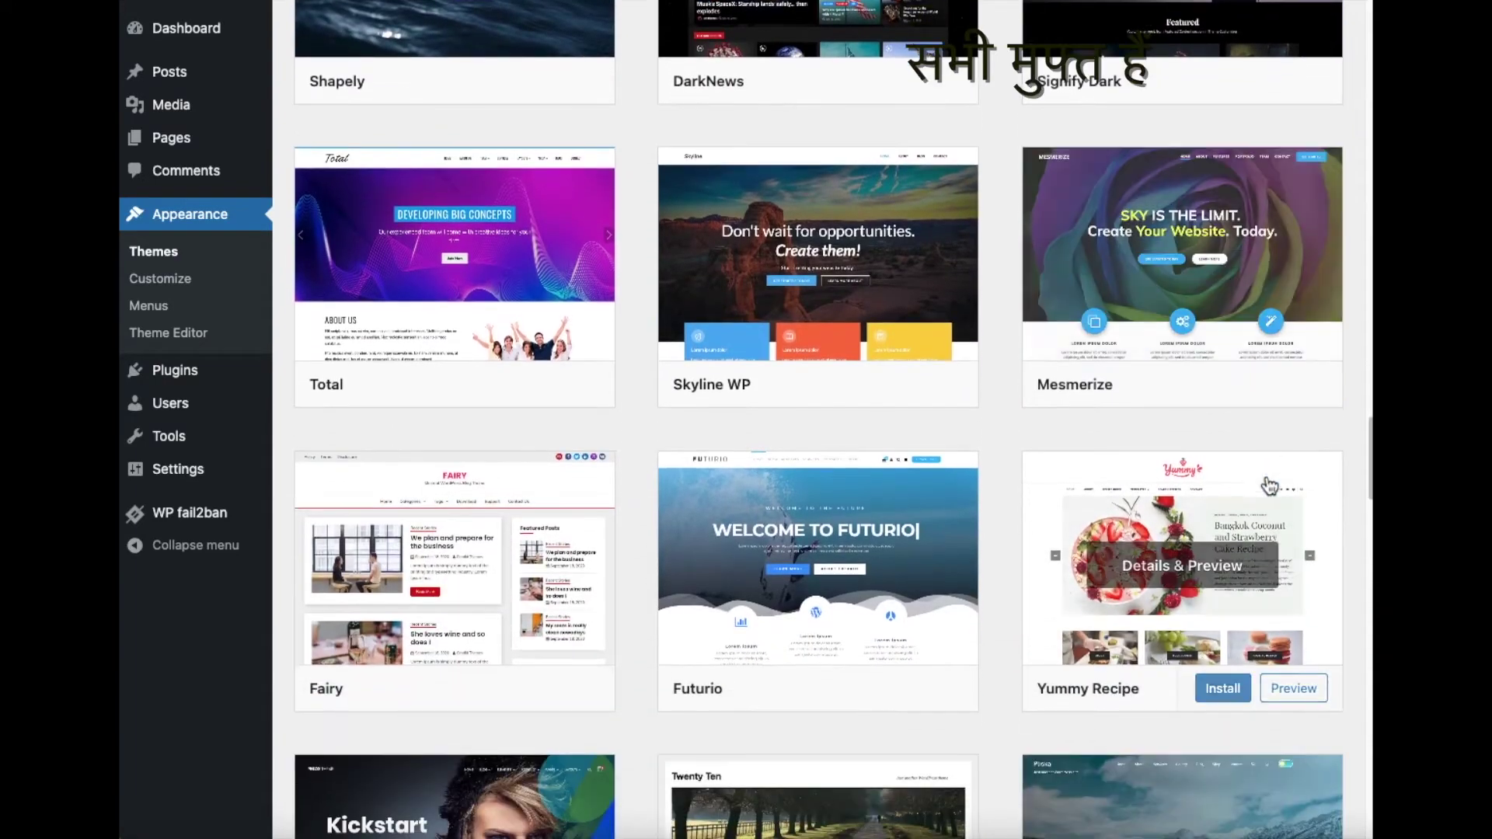
{"action": "scroll", "coordinate": [1268, 485], "scroll_direction": "down", "scroll_amount": 8}
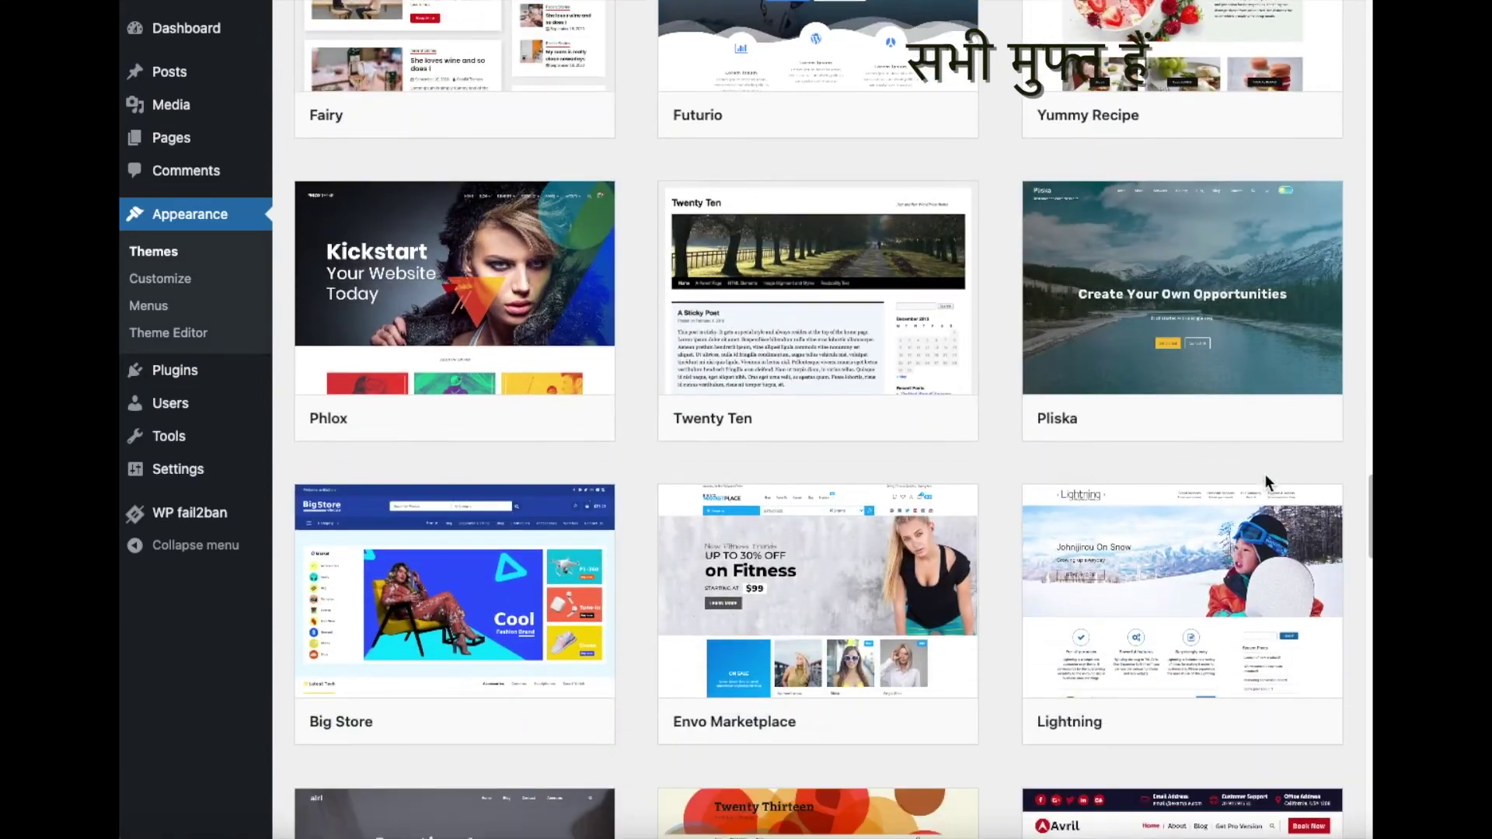
{"action": "scroll", "coordinate": [1268, 483], "scroll_direction": "down", "scroll_amount": 6}
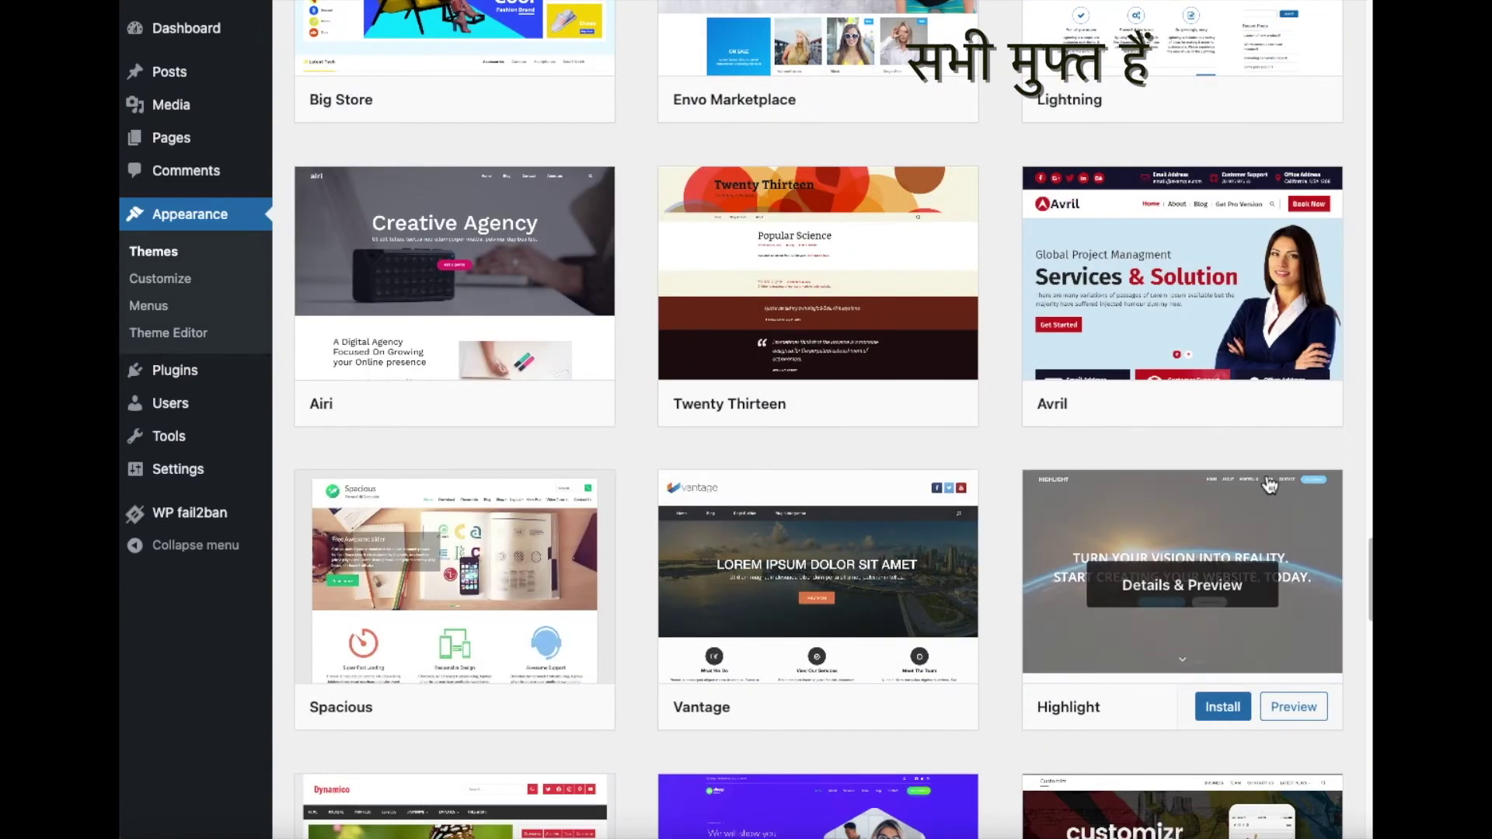
{"action": "scroll", "coordinate": [1269, 485], "scroll_direction": "down", "scroll_amount": 9}
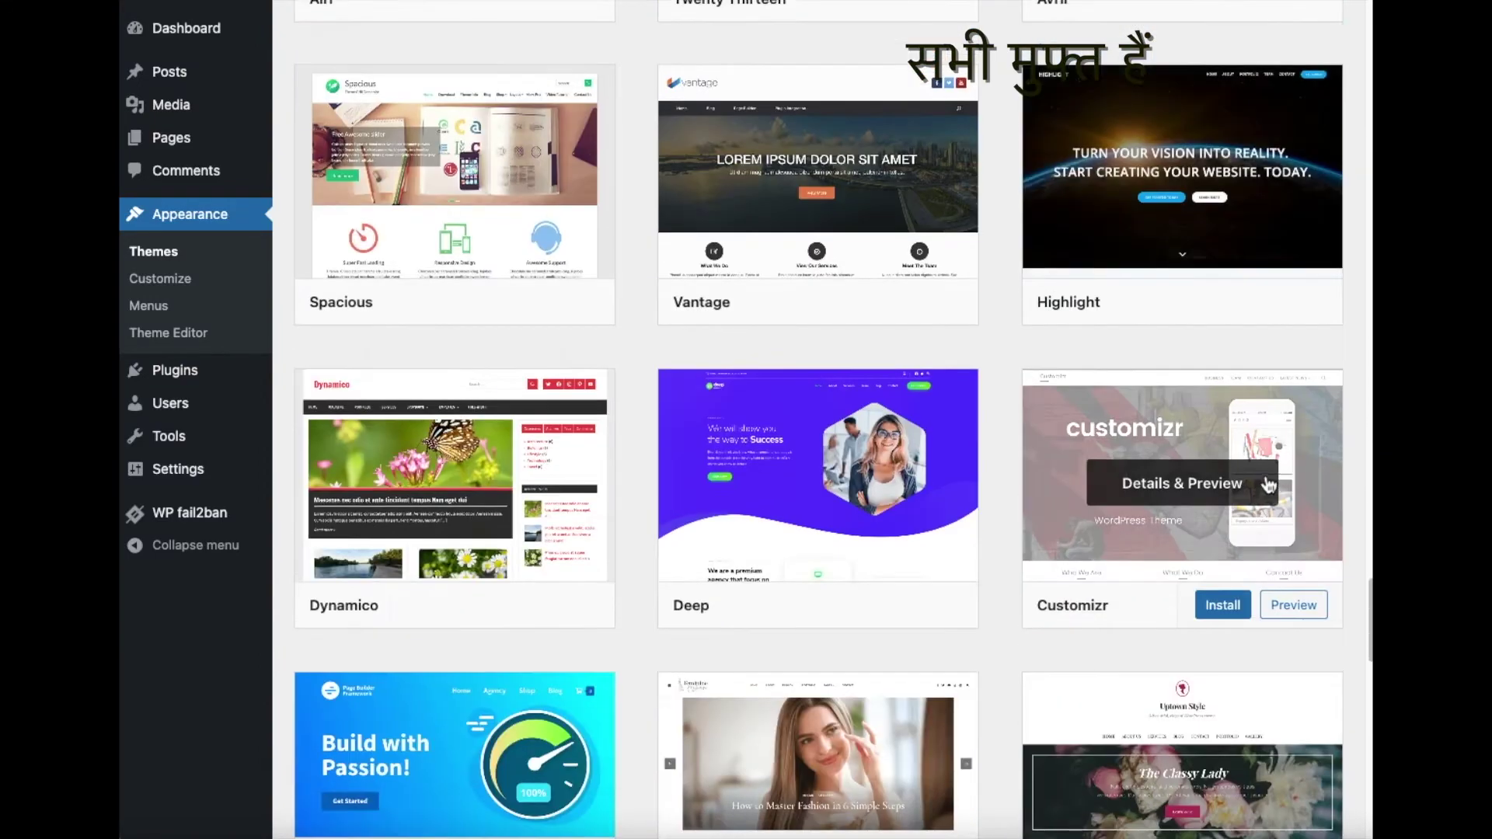
{"action": "scroll", "coordinate": [1269, 485], "scroll_direction": "down", "scroll_amount": 9}
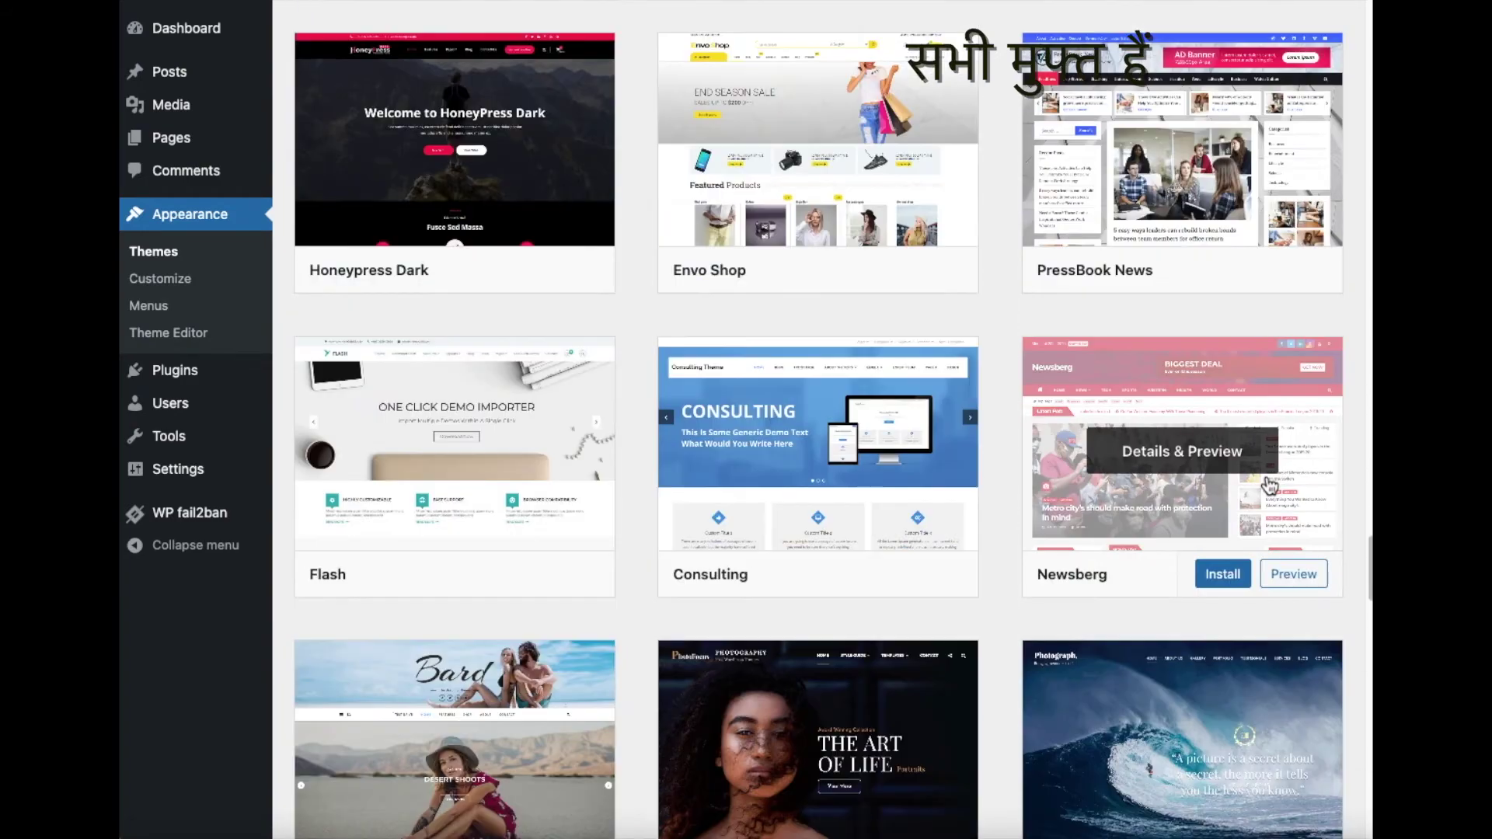
{"action": "scroll", "coordinate": [1268, 485], "scroll_direction": "down", "scroll_amount": 10}
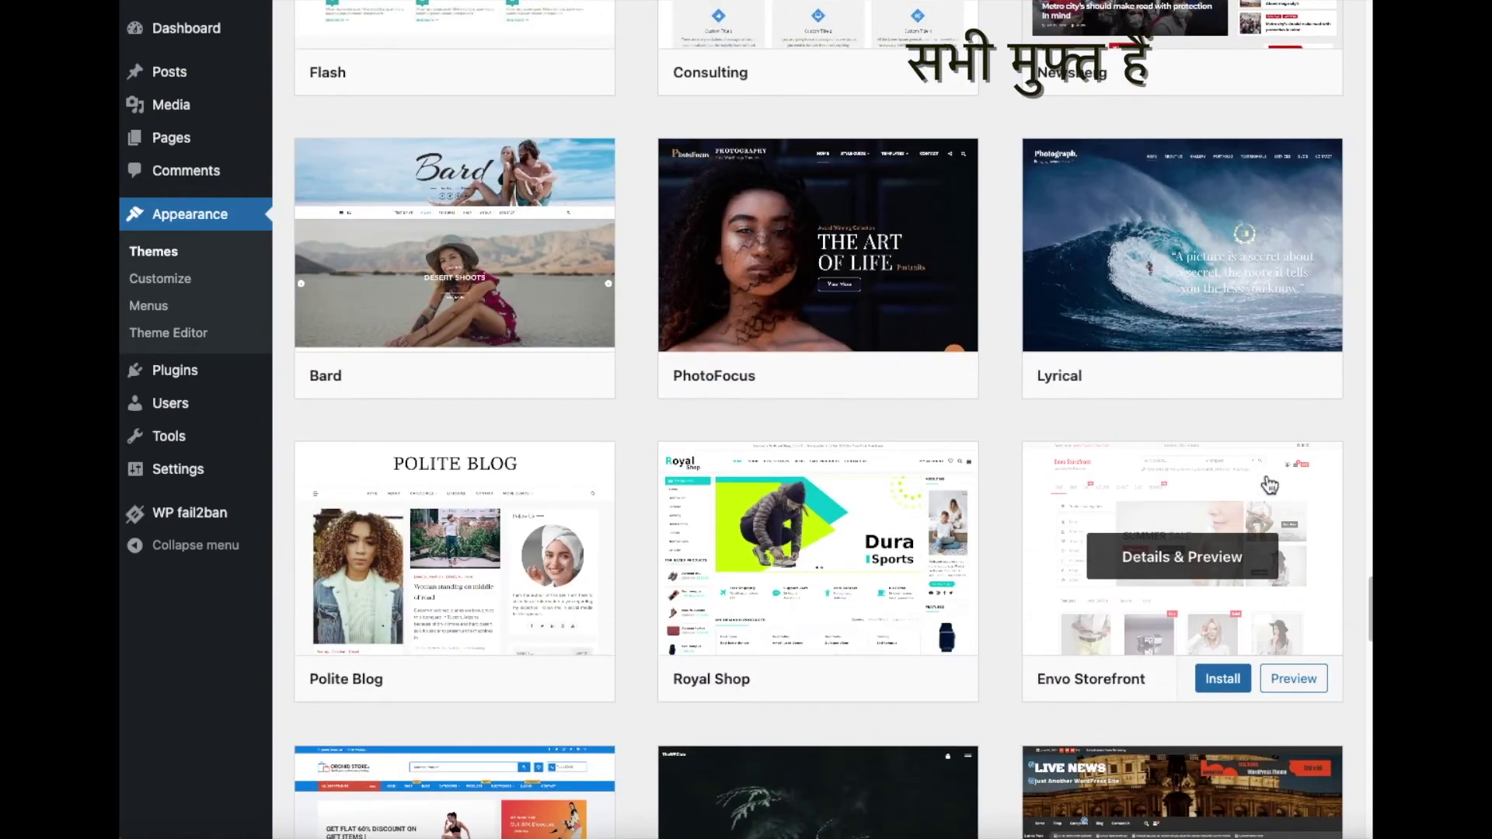
{"action": "scroll", "coordinate": [1269, 485], "scroll_direction": "down", "scroll_amount": 9}
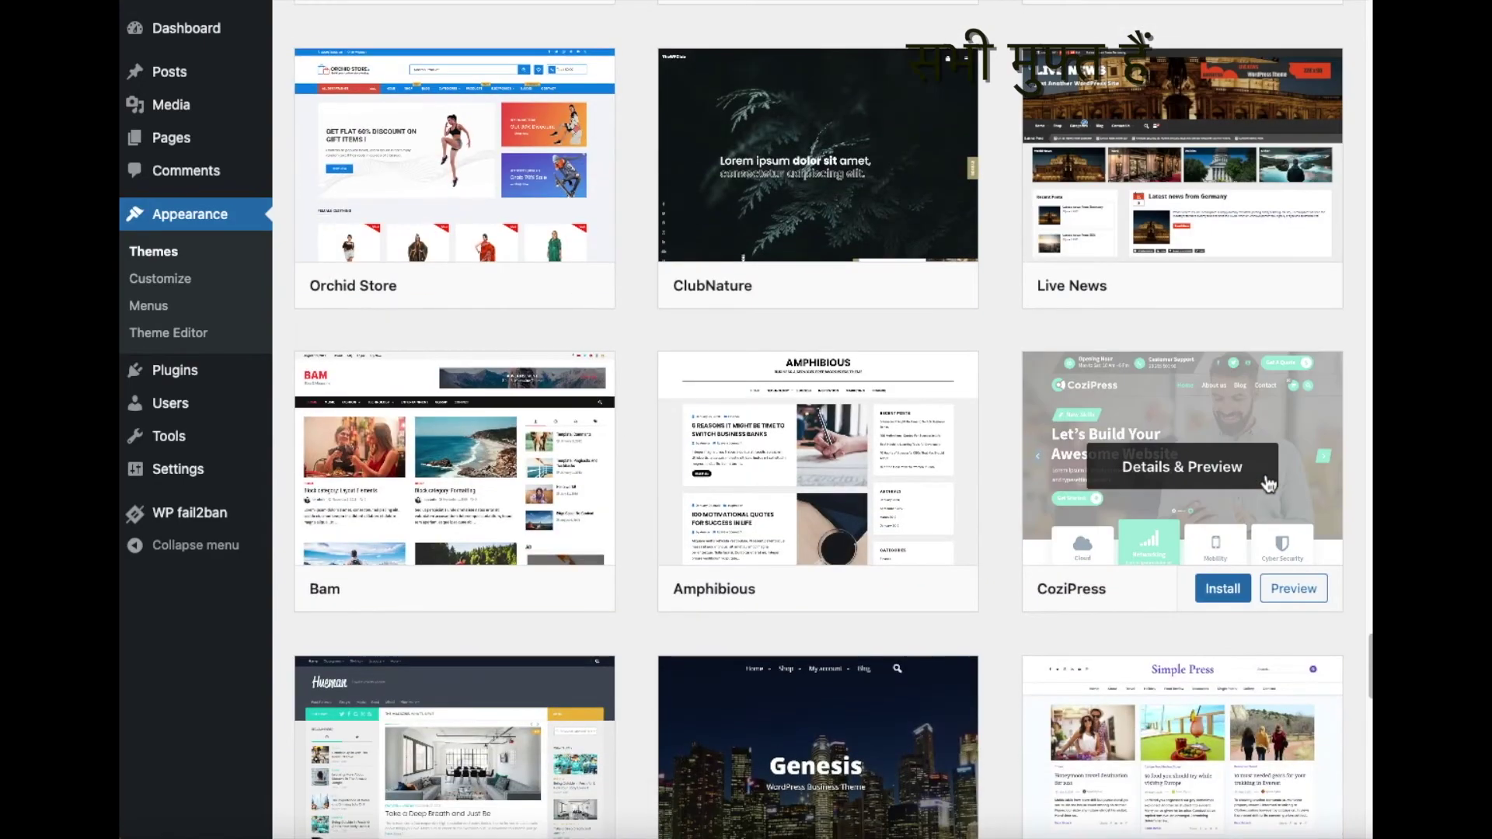
{"action": "scroll", "coordinate": [1269, 485], "scroll_direction": "down", "scroll_amount": 9}
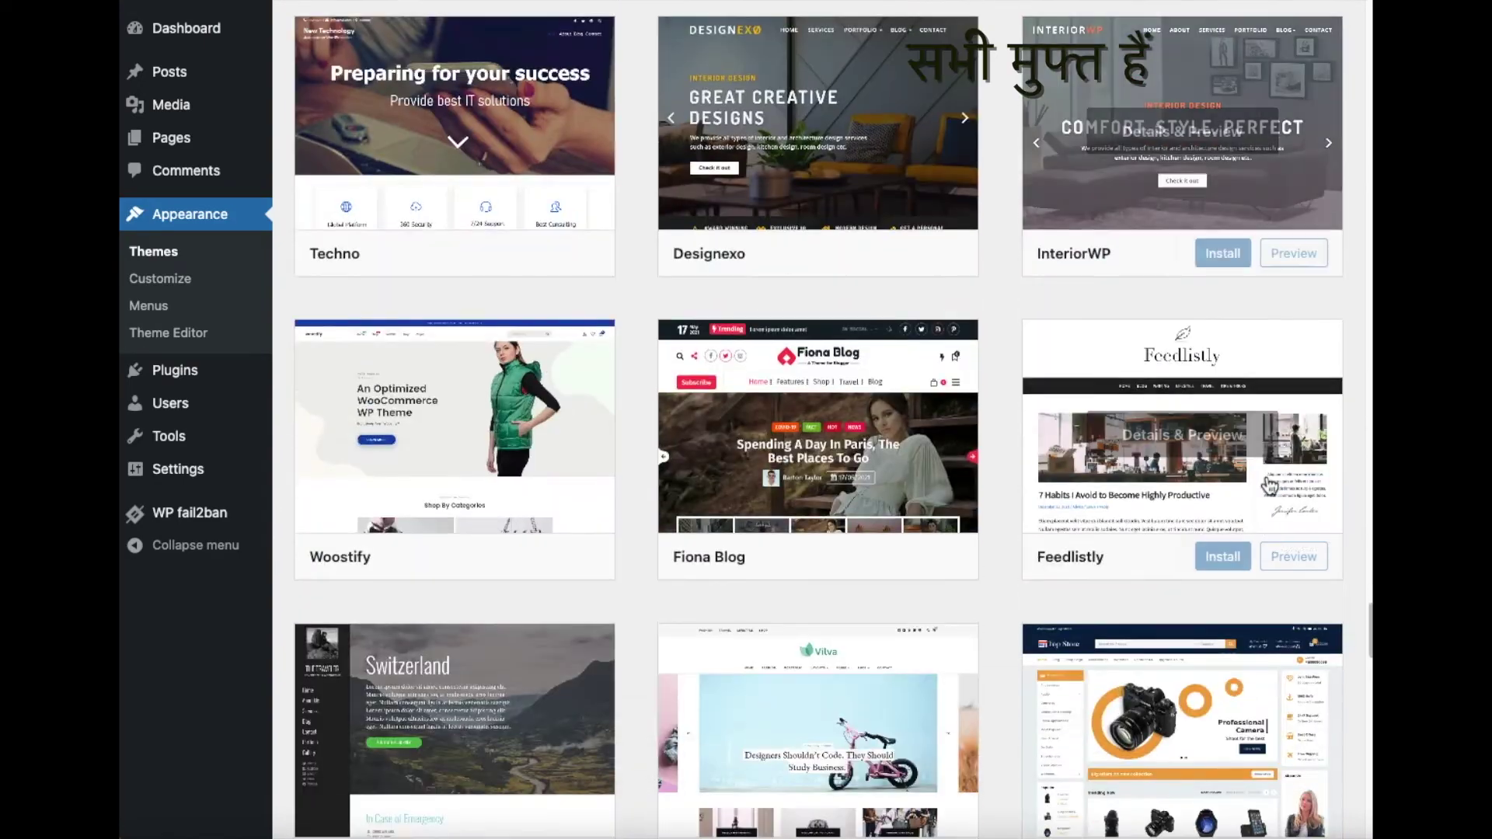
{"action": "scroll", "coordinate": [1269, 485], "scroll_direction": "down", "scroll_amount": 4}
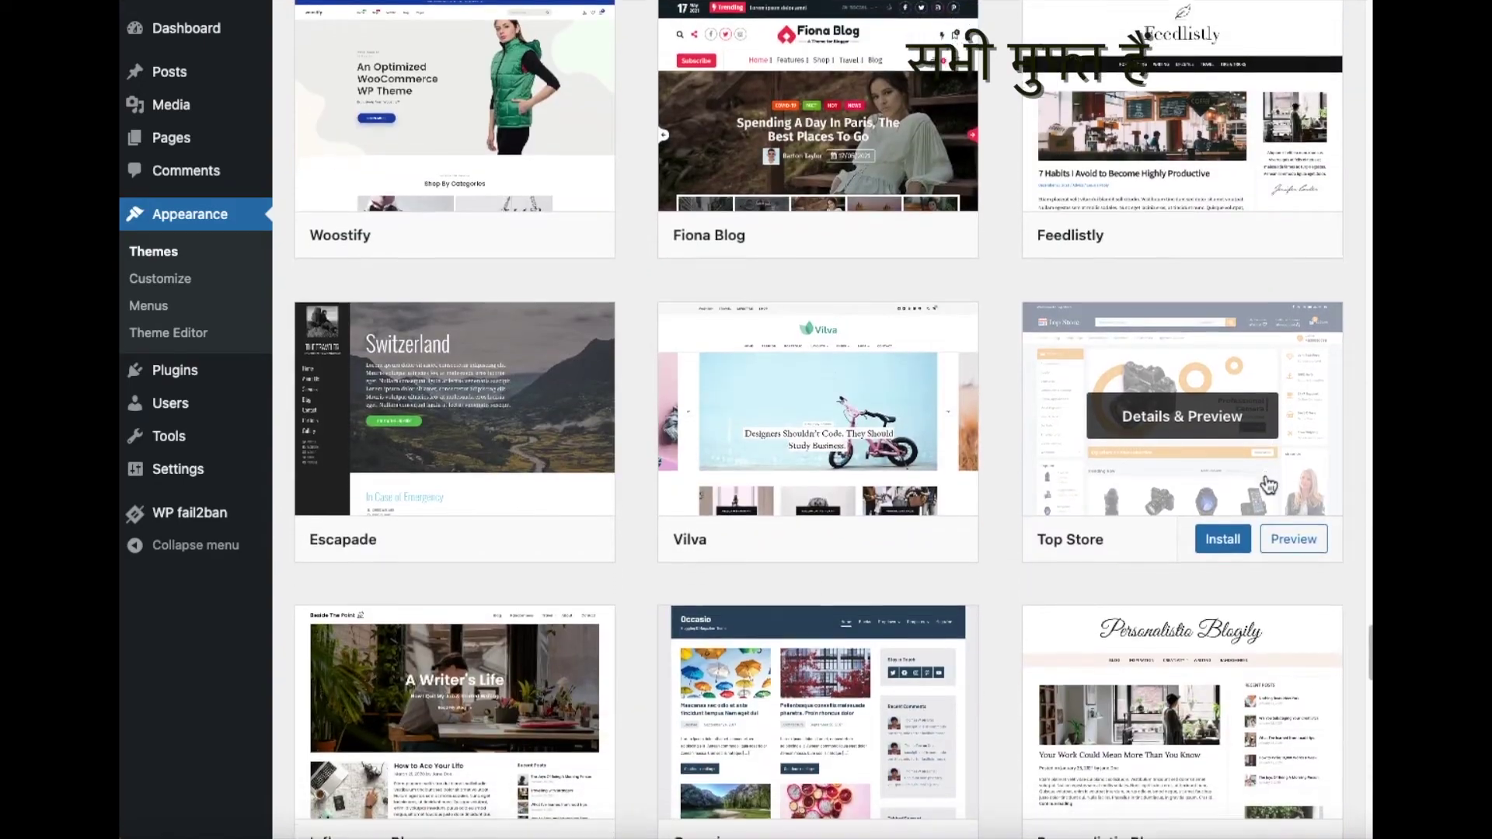
{"action": "scroll", "coordinate": [1268, 485], "scroll_direction": "down", "scroll_amount": 2}
{"action": "scroll", "coordinate": [1269, 485], "scroll_direction": "down", "scroll_amount": 11}
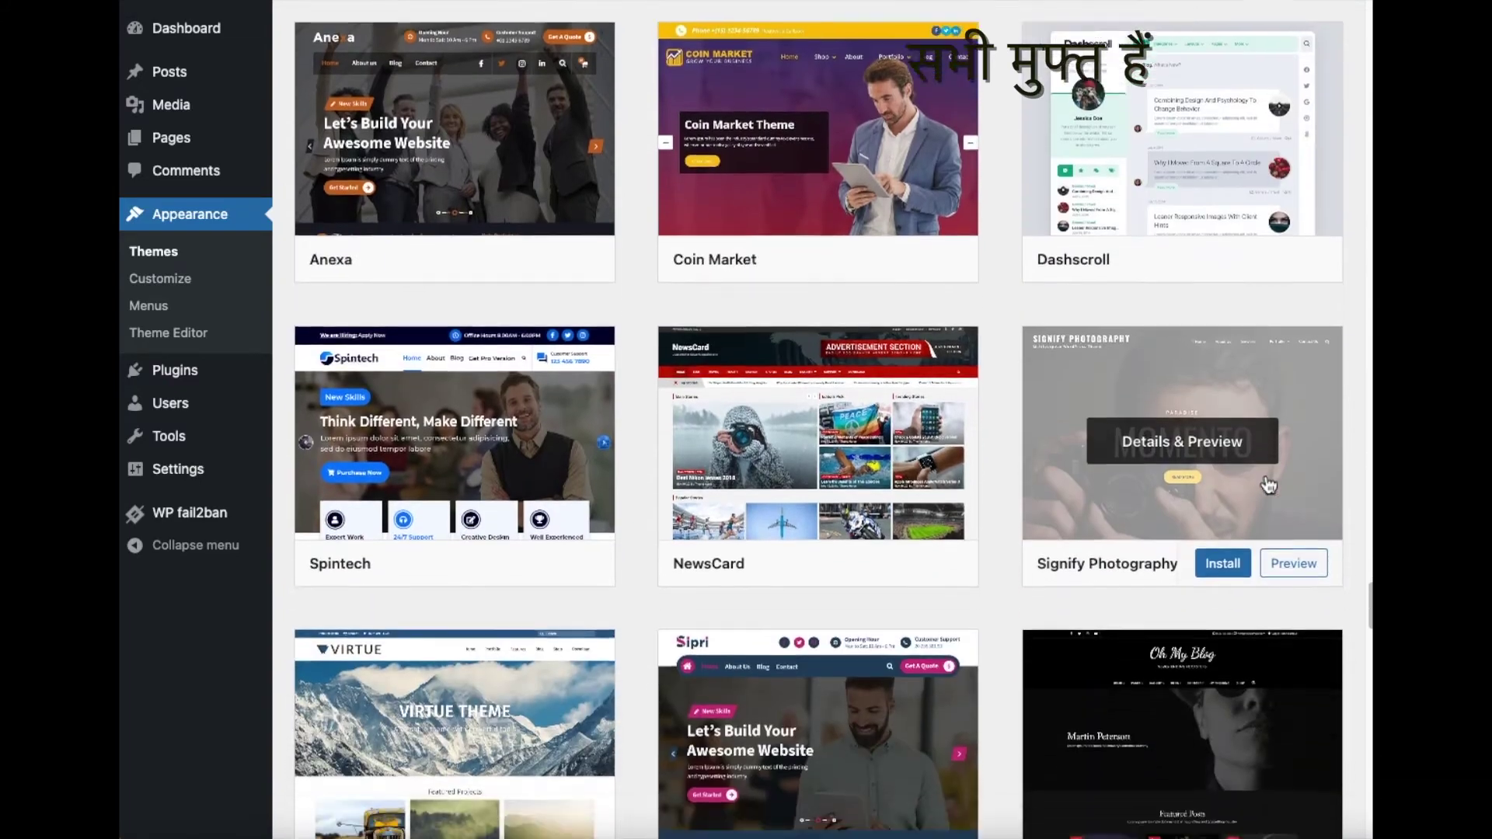
{"action": "scroll", "coordinate": [1264, 477], "scroll_direction": "down", "scroll_amount": 8}
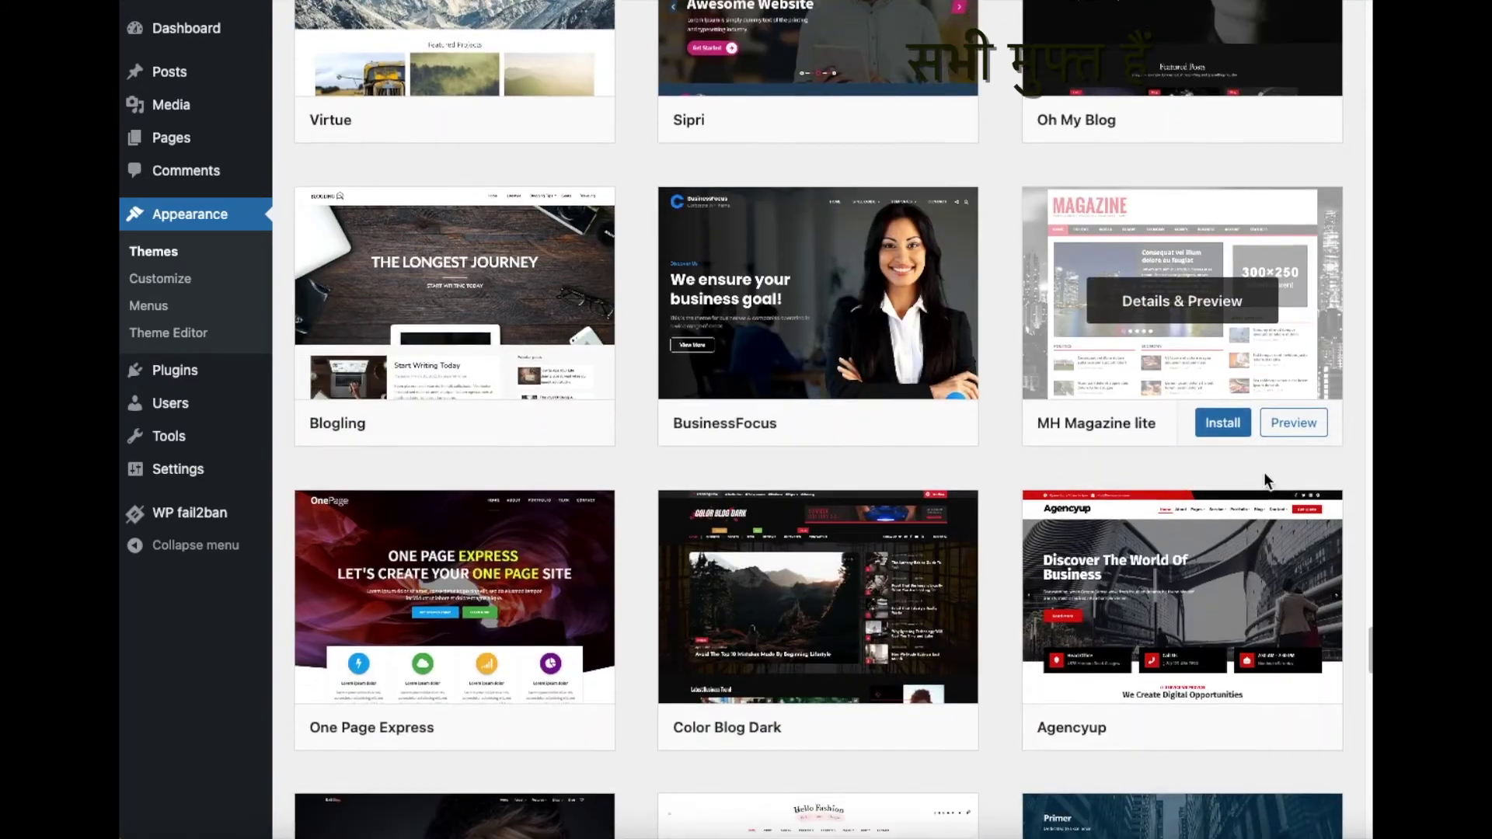
{"action": "scroll", "coordinate": [1268, 484], "scroll_direction": "down", "scroll_amount": 10}
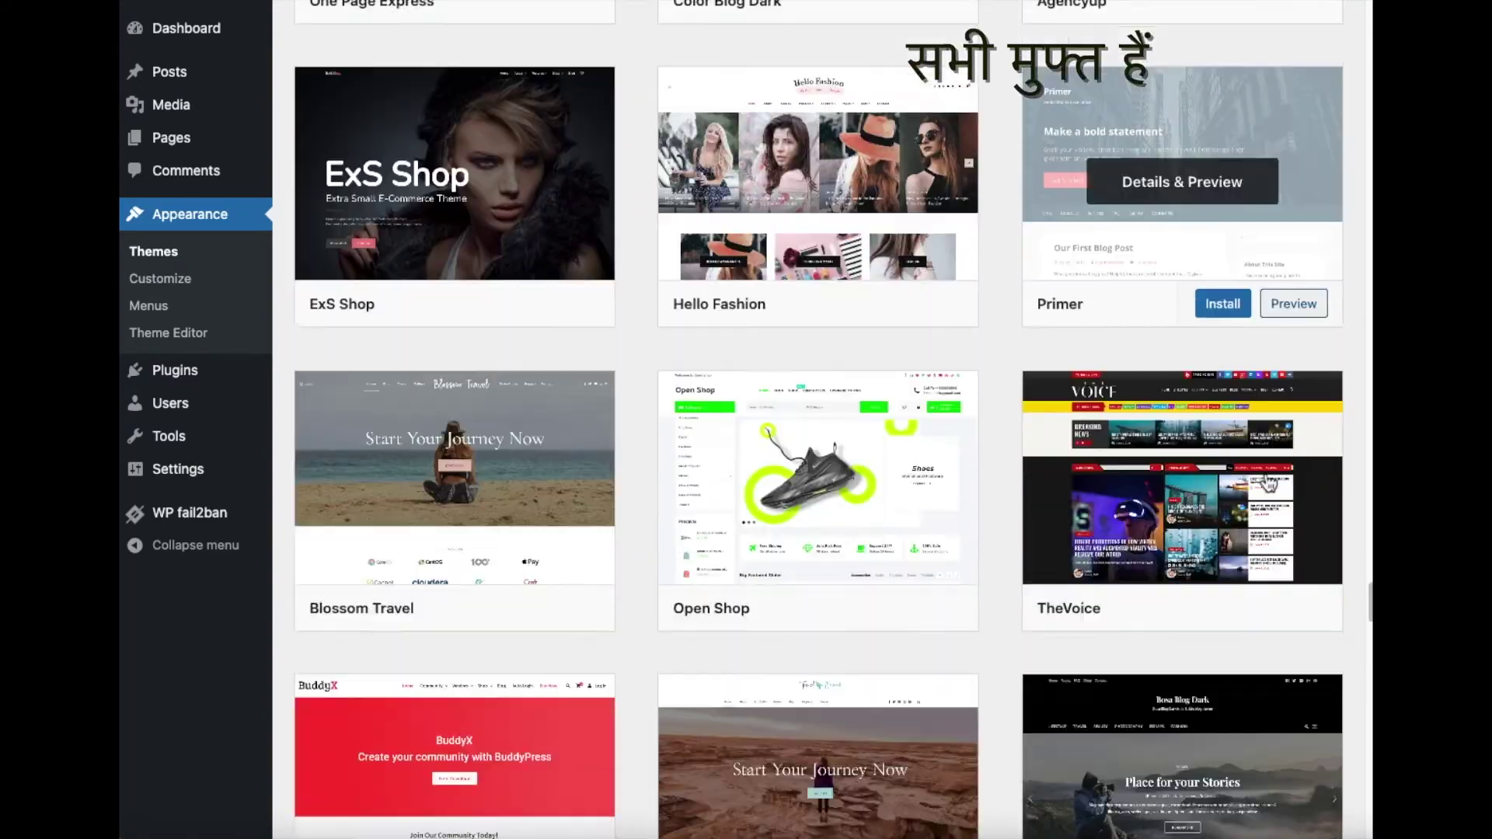
{"action": "scroll", "coordinate": [1268, 484], "scroll_direction": "down", "scroll_amount": 8}
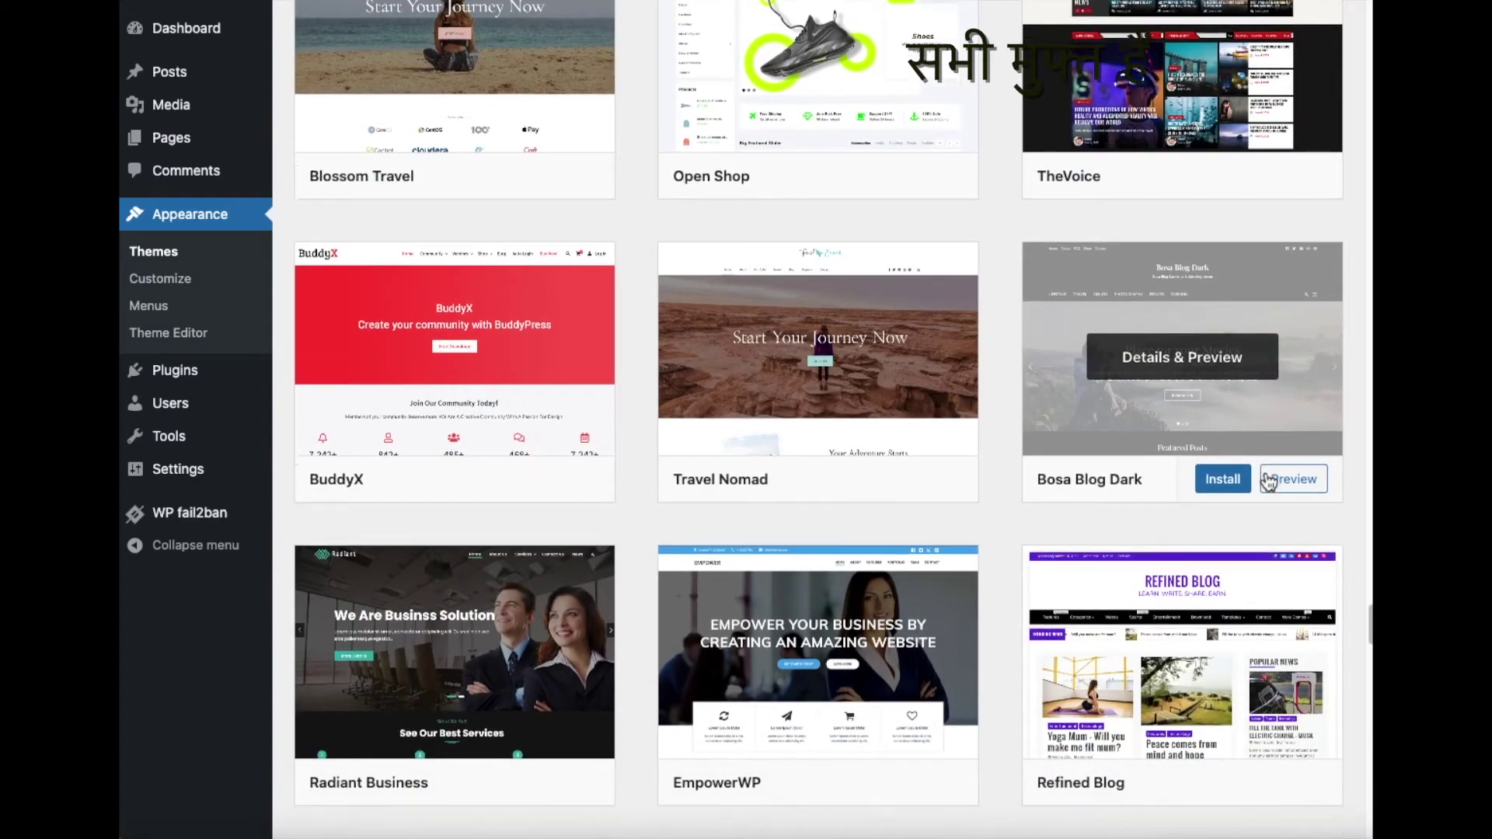
{"action": "scroll", "coordinate": [1268, 483], "scroll_direction": "down", "scroll_amount": 8}
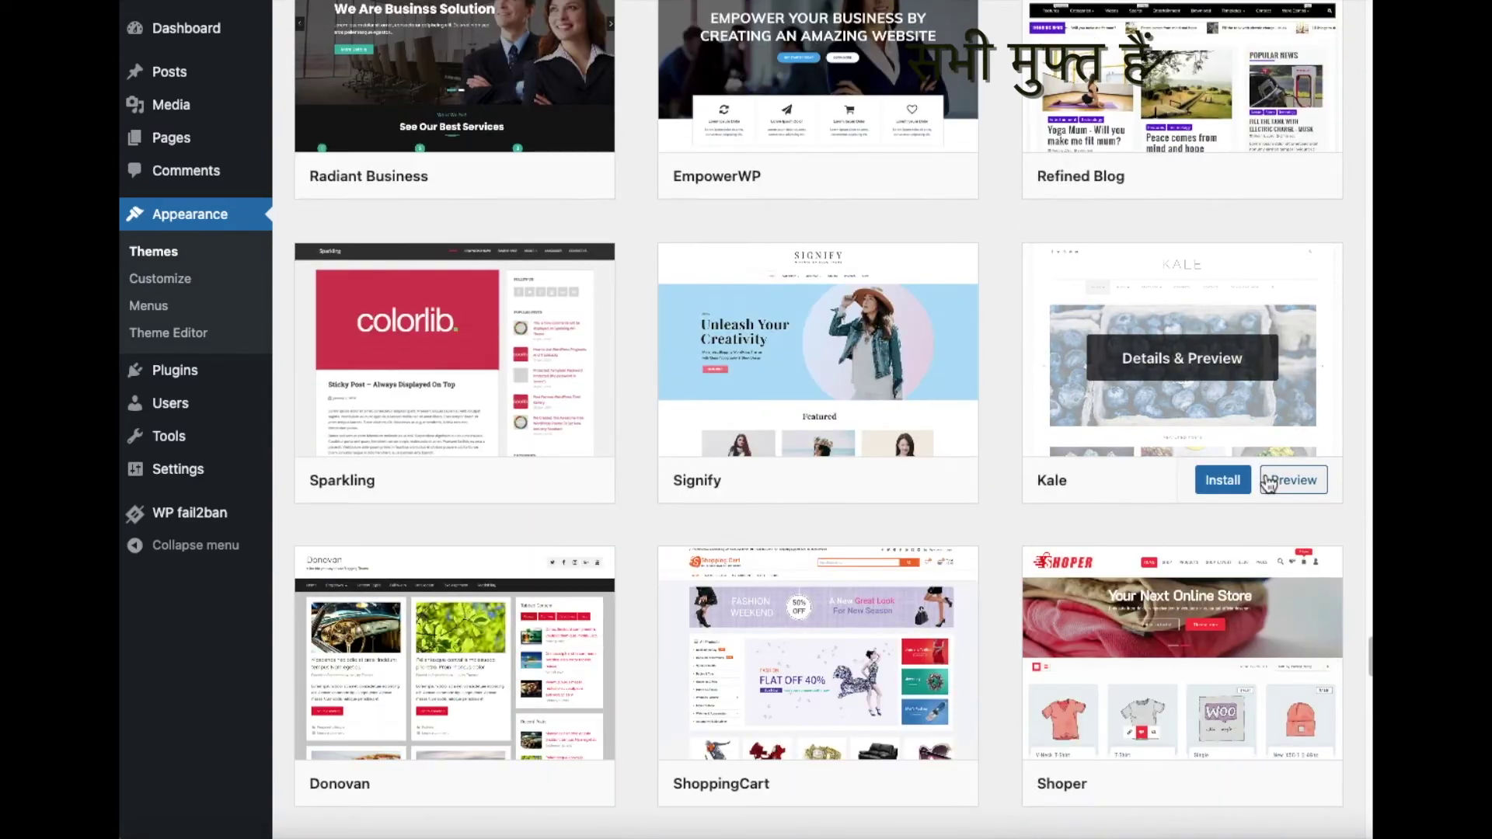
{"action": "scroll", "coordinate": [1268, 484], "scroll_direction": "down", "scroll_amount": 7}
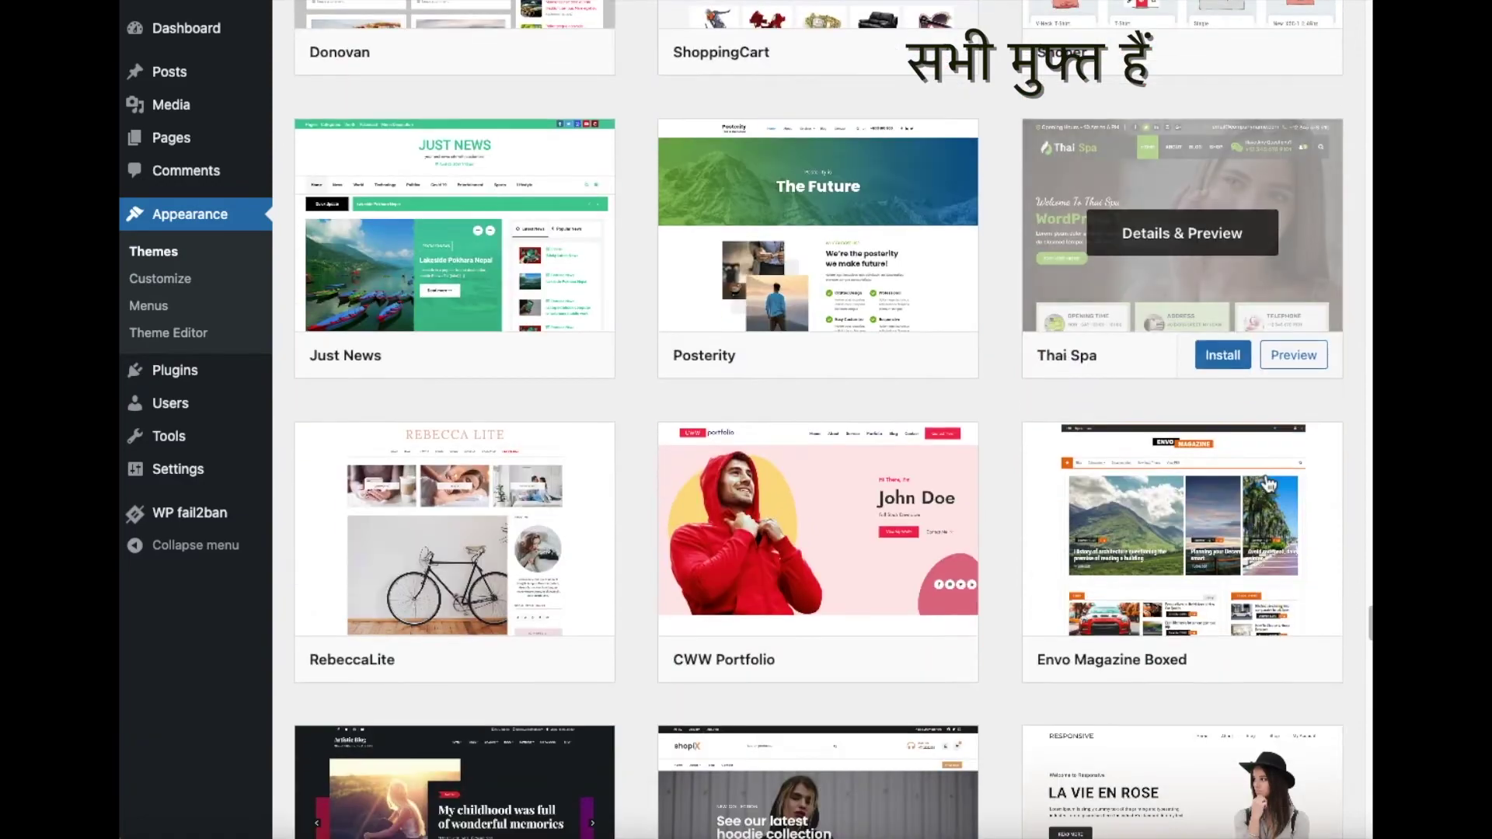
{"action": "scroll", "coordinate": [1266, 482], "scroll_direction": "down", "scroll_amount": 11}
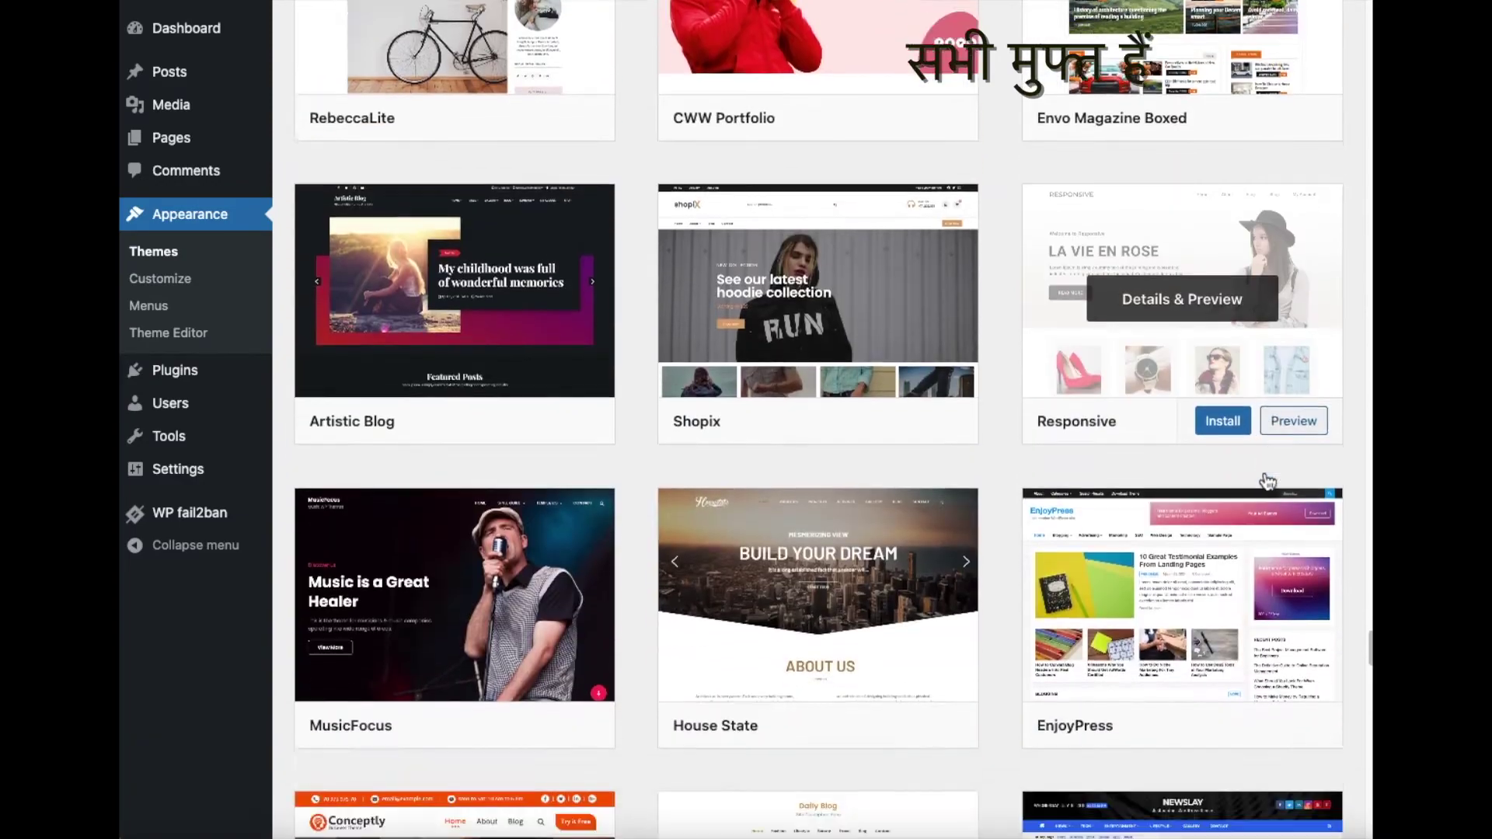
{"action": "scroll", "coordinate": [1268, 483], "scroll_direction": "down", "scroll_amount": 10}
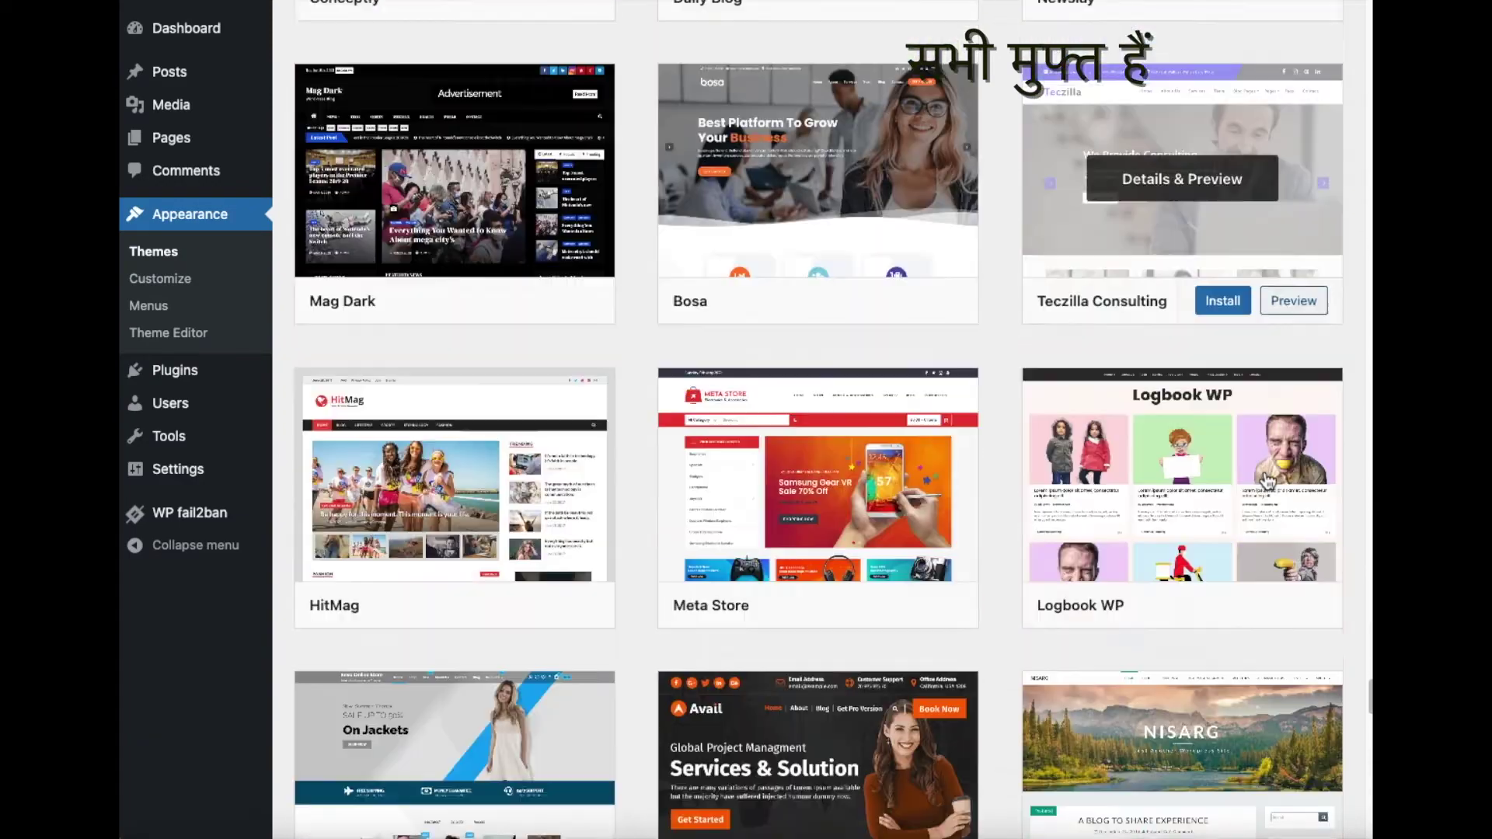
{"action": "scroll", "coordinate": [1267, 478], "scroll_direction": "down", "scroll_amount": 4}
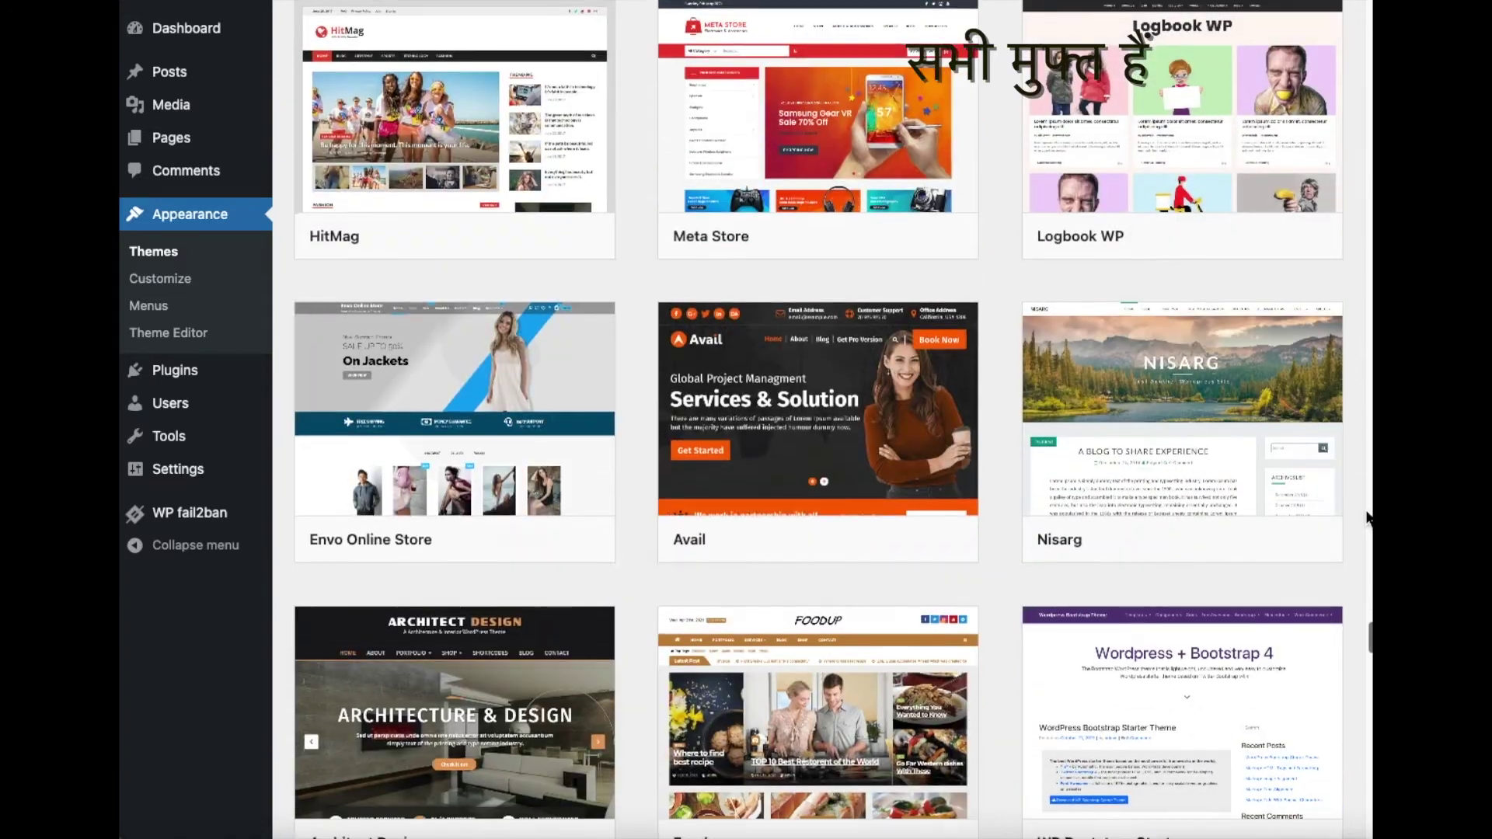
{"action": "scroll", "coordinate": [1369, 519], "scroll_direction": "down", "scroll_amount": 4}
{"action": "scroll", "coordinate": [1369, 519], "scroll_direction": "down", "scroll_amount": 6}
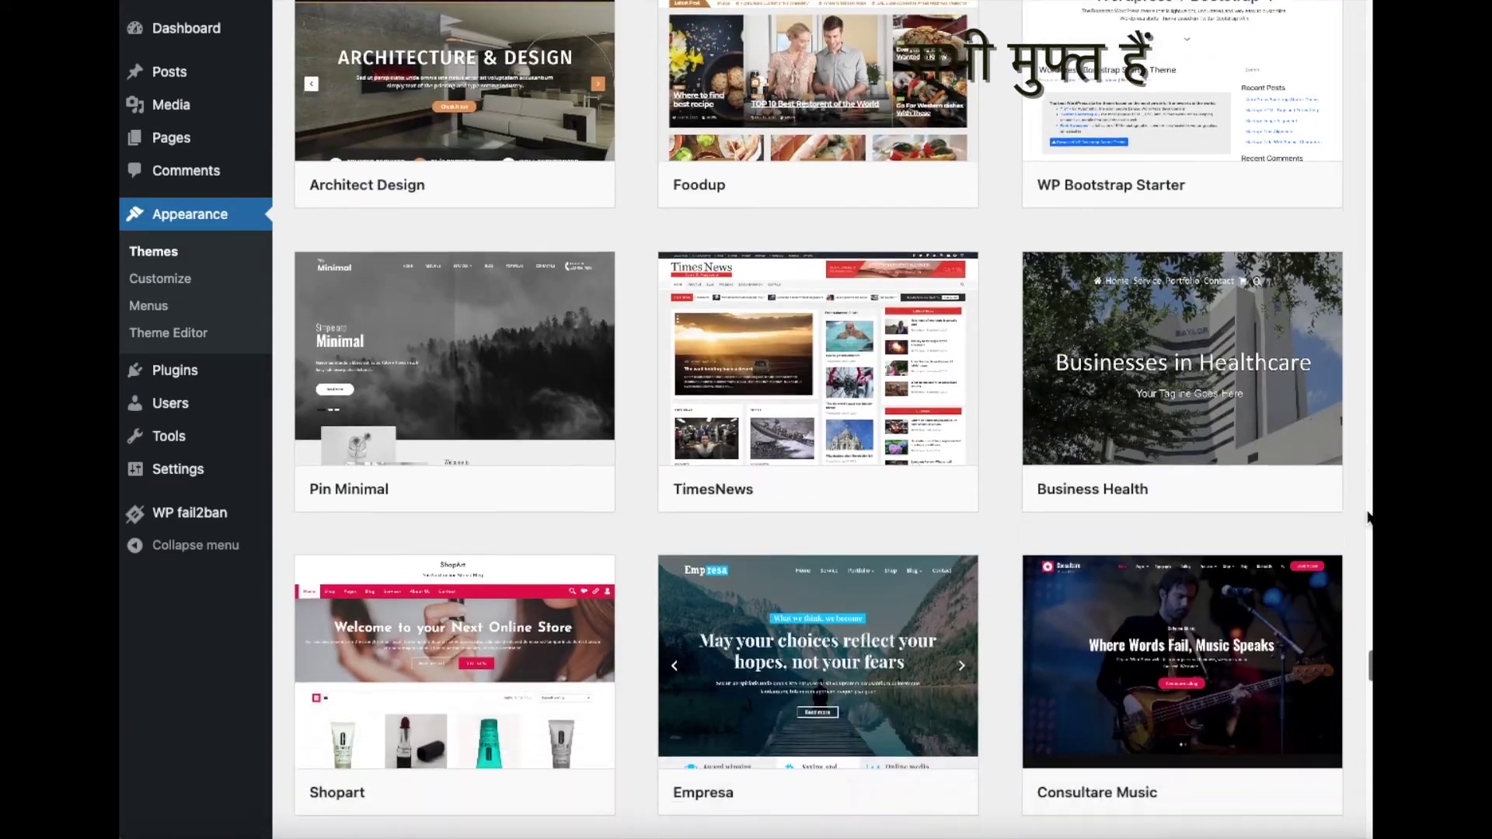
{"action": "scroll", "coordinate": [1368, 517], "scroll_direction": "down", "scroll_amount": 10}
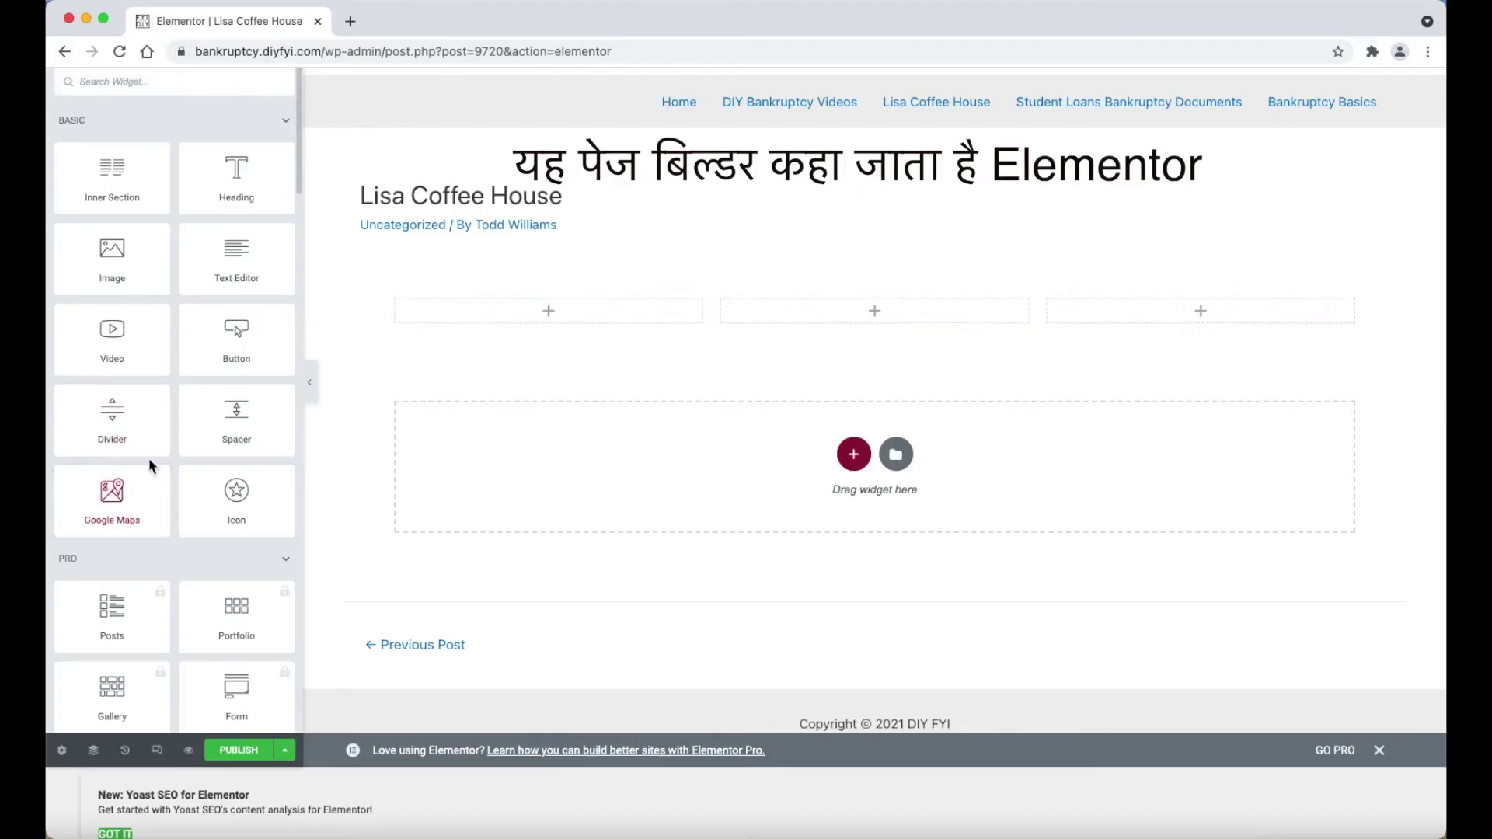
{"action": "left_click_drag", "start_coordinate": [131, 352], "coordinate": [835, 327]}
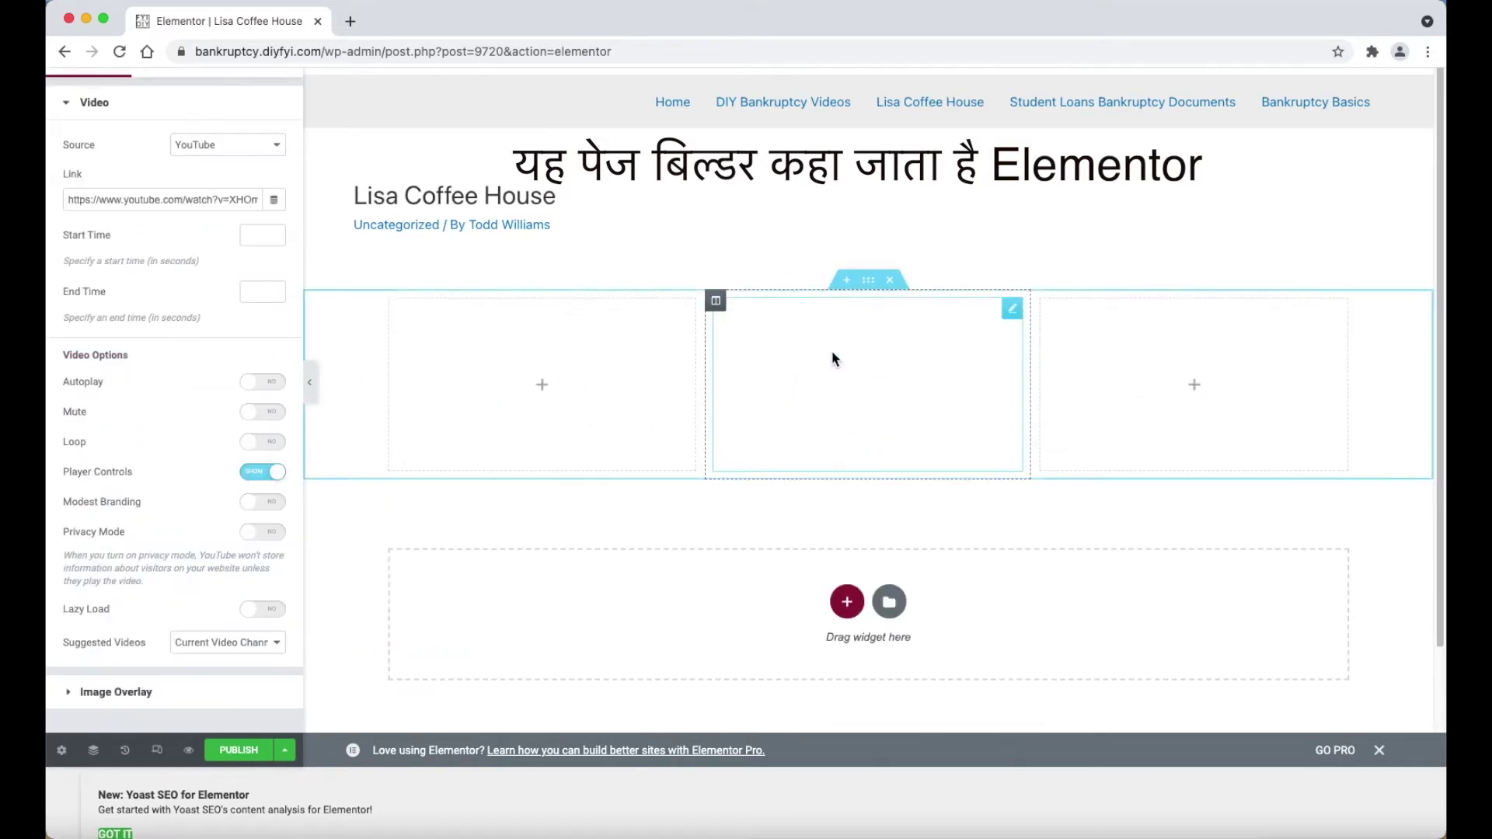
{"action": "triple_click", "coordinate": [203, 200]}
{"action": "type", "text": "https://youtu.be/RQ46A8bcAcE"}
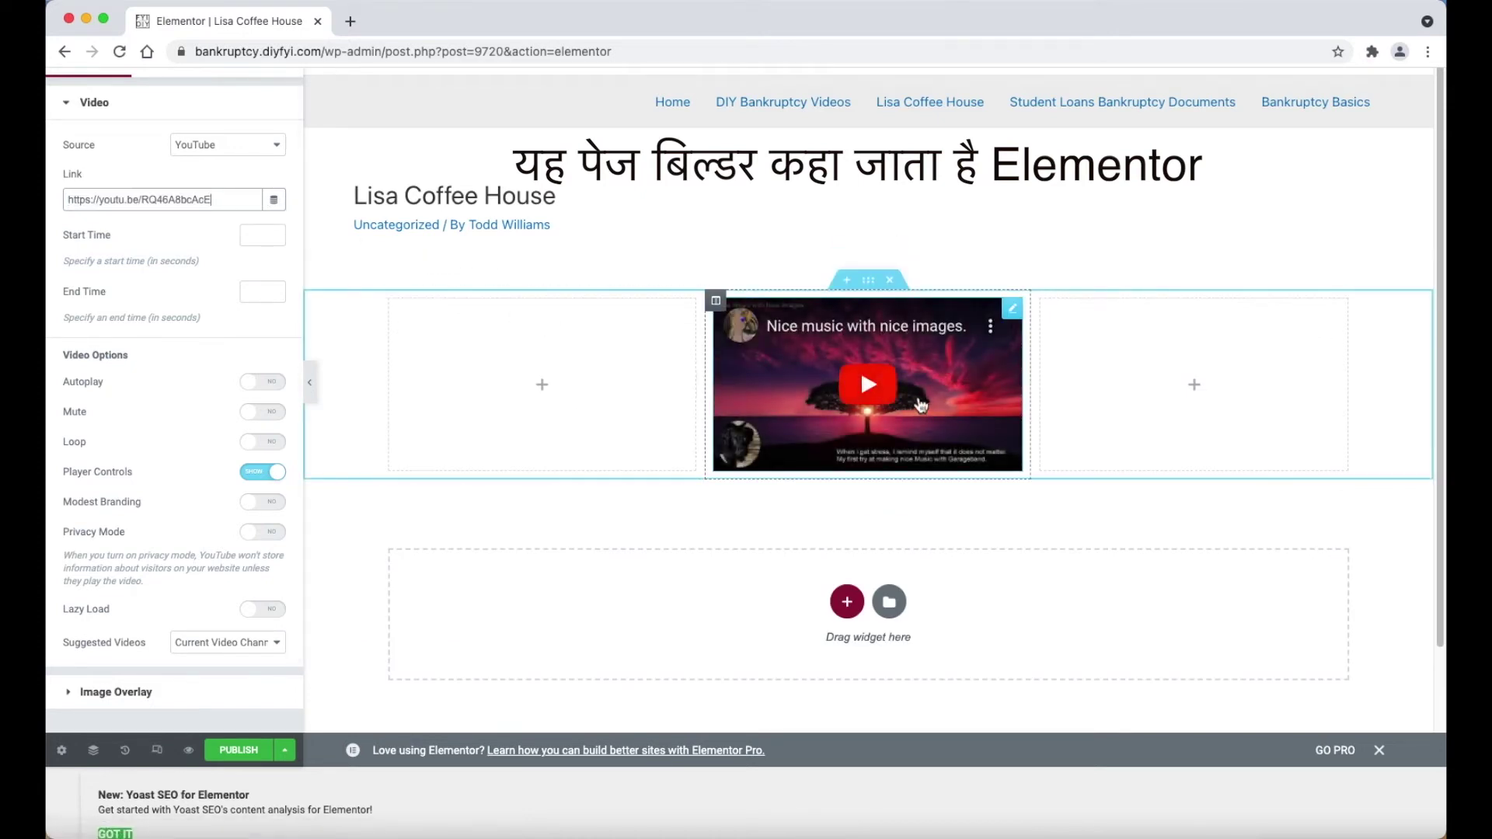
- Delete the empty column before the video and widen the video column
{"action": "left_click_drag", "start_coordinate": [1031, 380], "coordinate": [1069, 393]}
{"action": "right_click", "coordinate": [390, 302]}
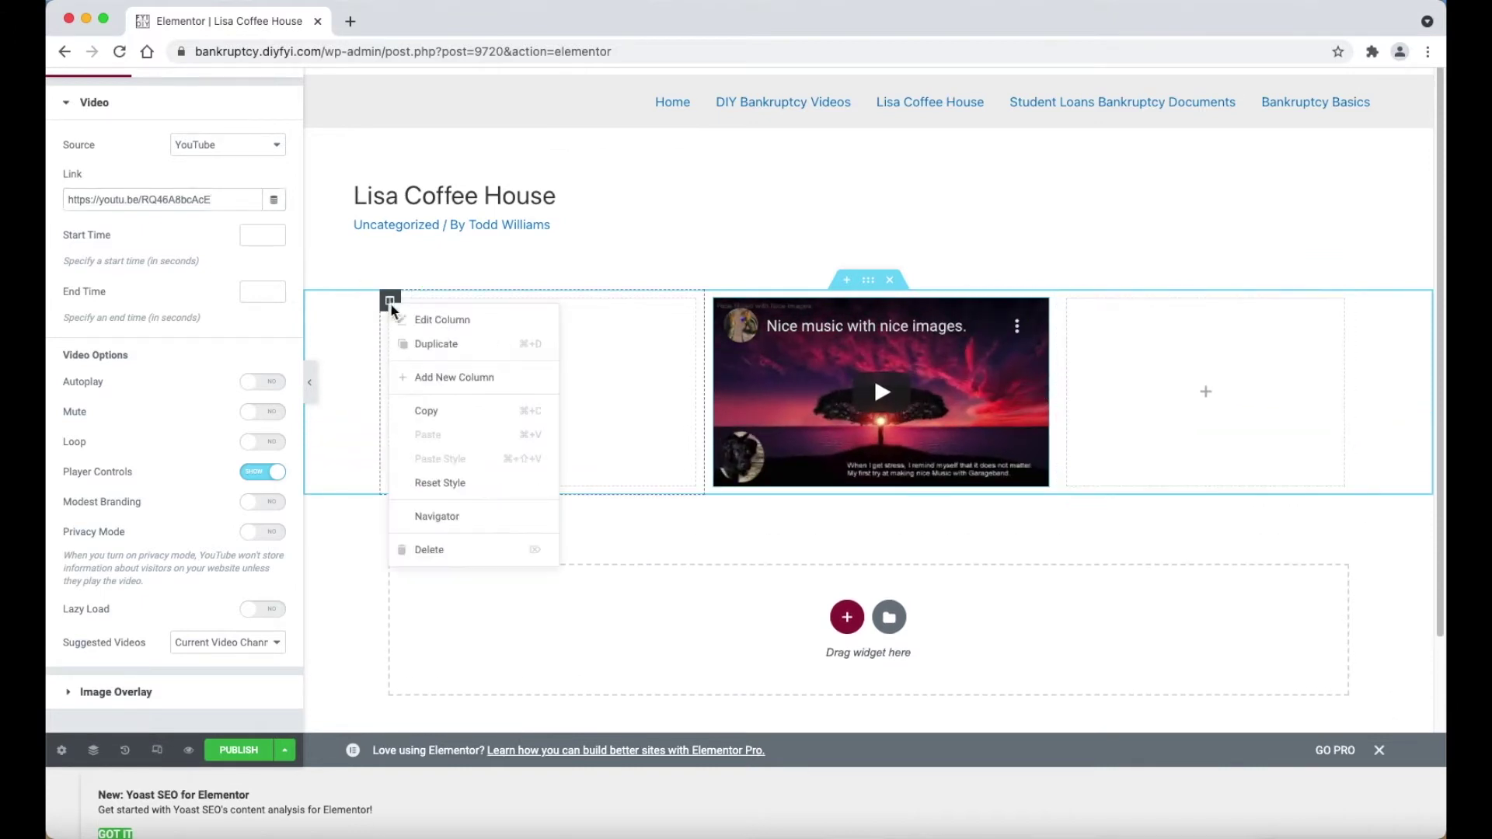
{"action": "left_click", "coordinate": [515, 549]}
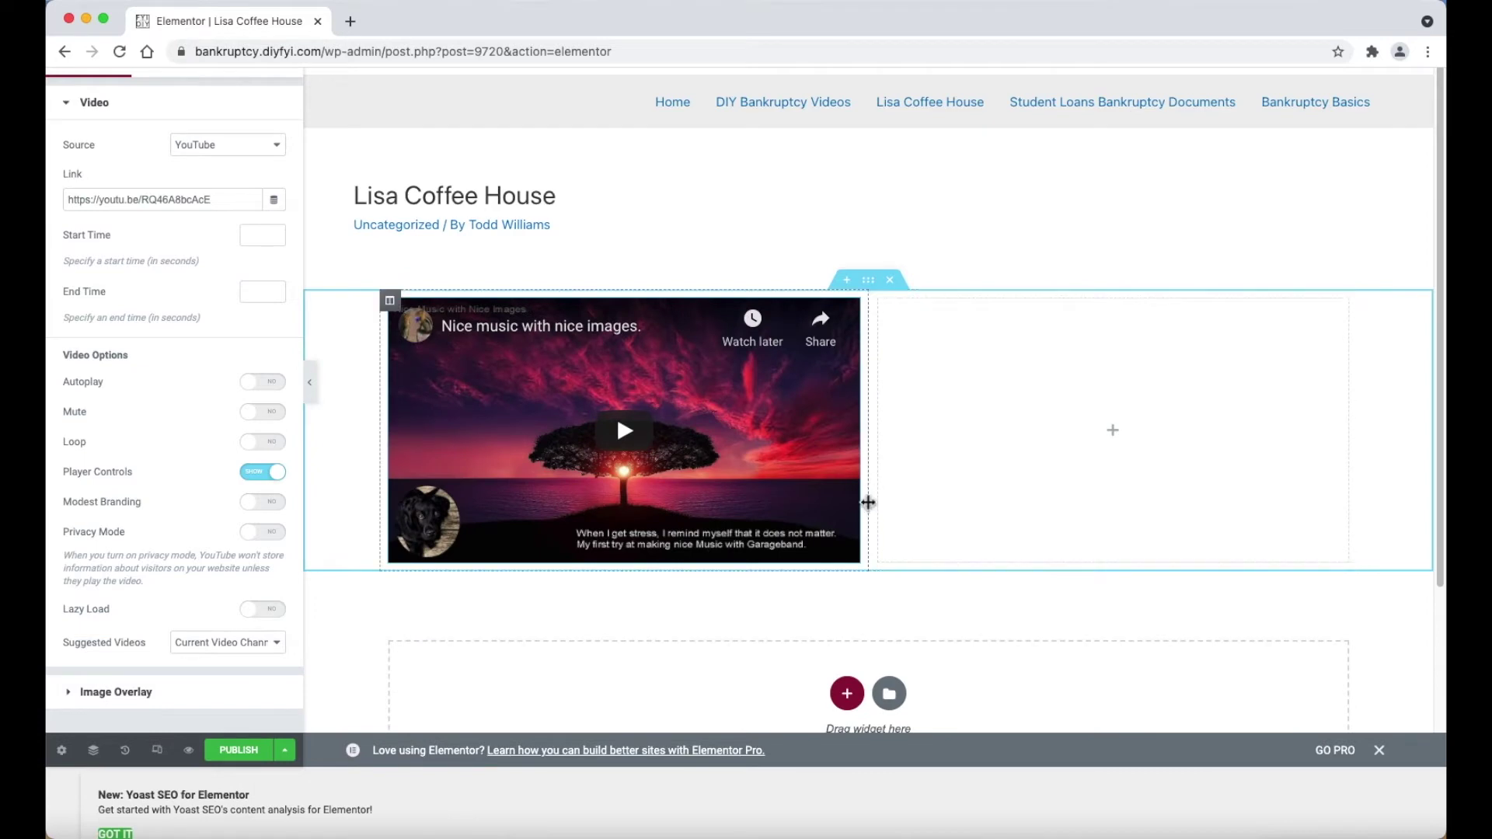
{"action": "left_click_drag", "start_coordinate": [863, 499], "coordinate": [1046, 534]}
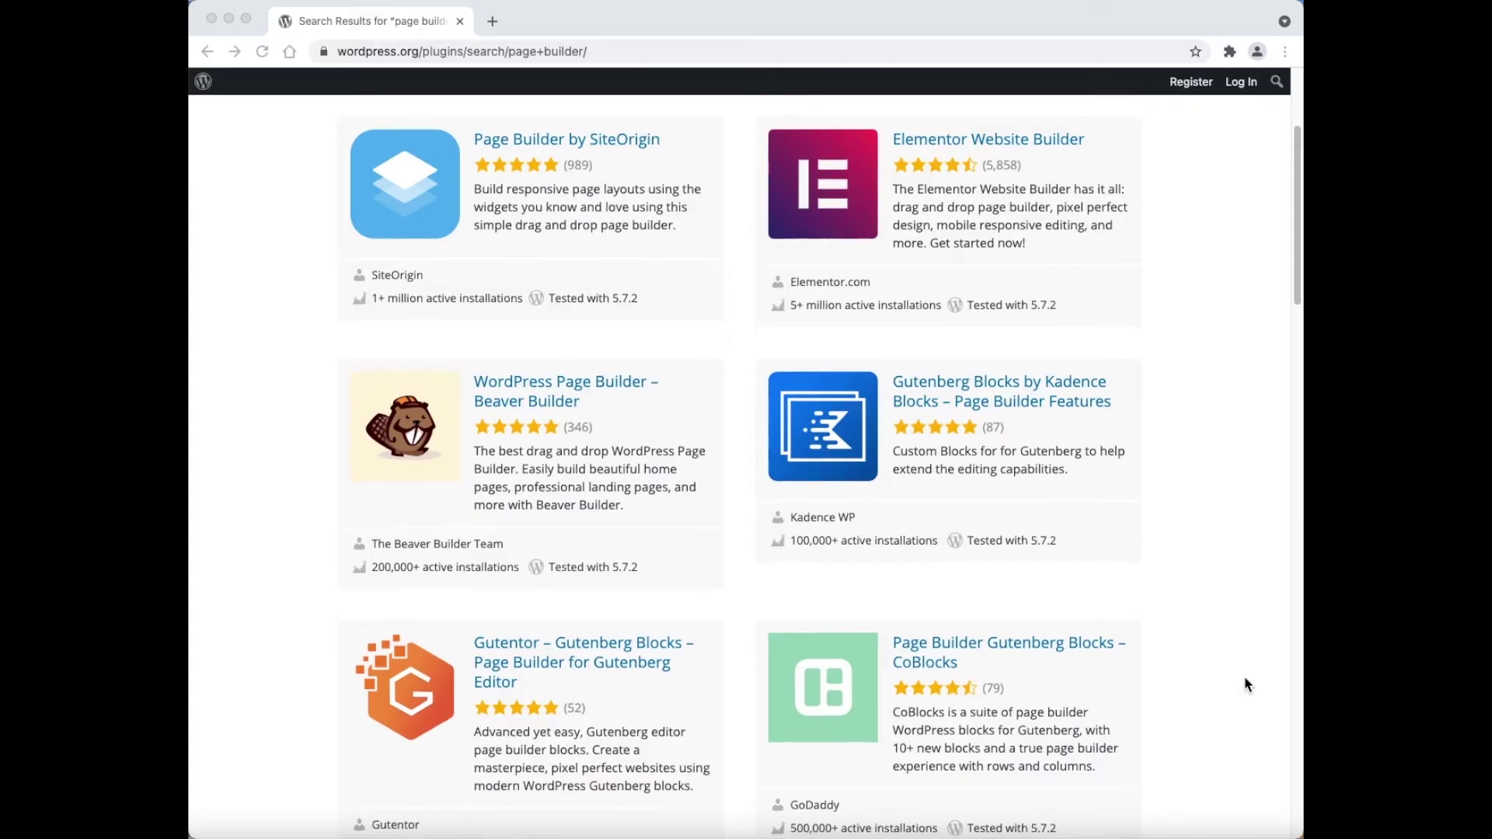
- Look through the page builder plugins in the WordPress.org search results, continuing onto the second results page
{"action": "scroll", "coordinate": [1245, 679], "scroll_direction": "down", "scroll_amount": 2}
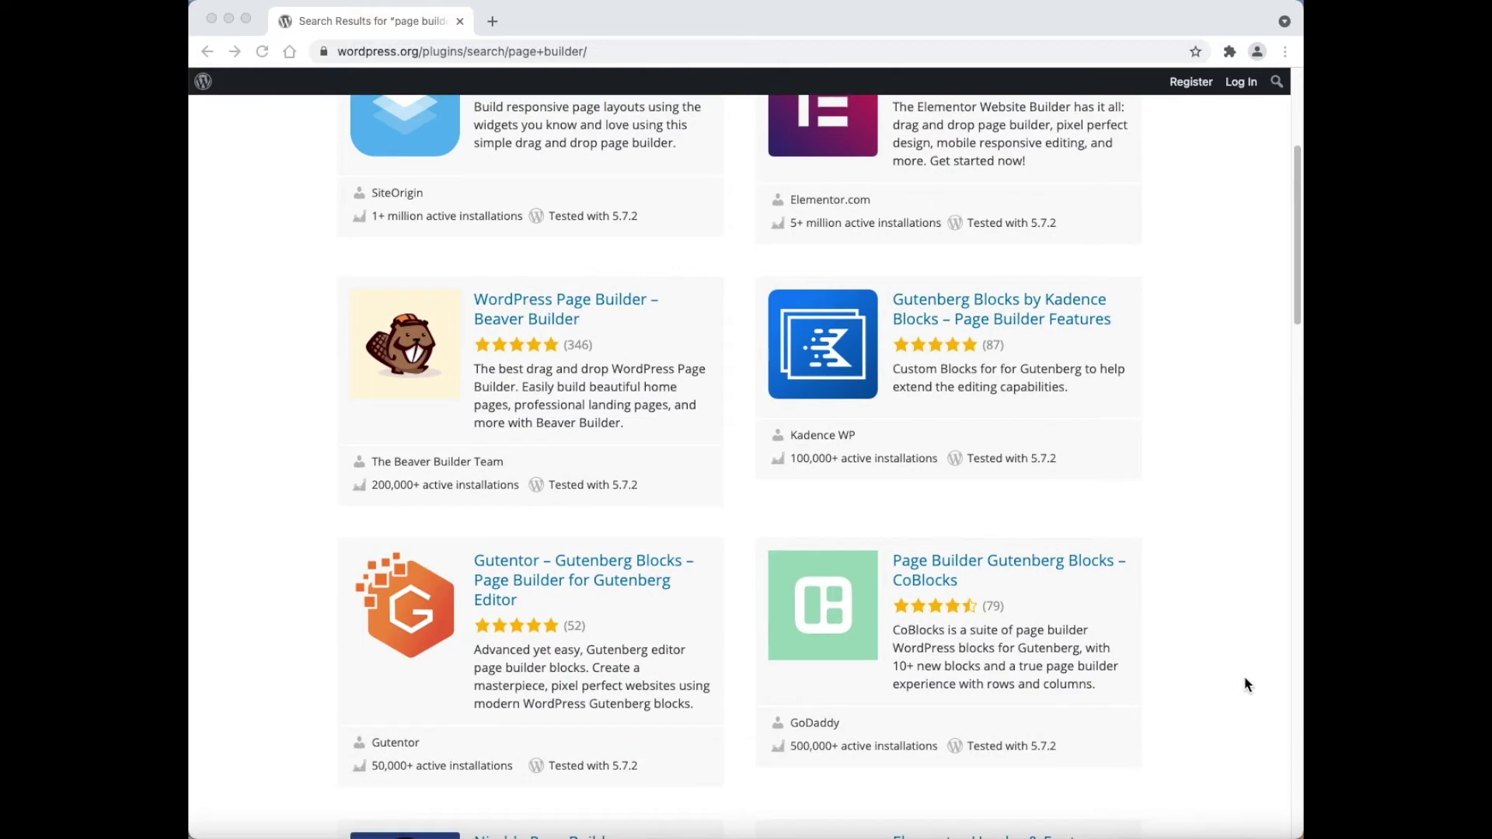
{"action": "scroll", "coordinate": [1244, 681], "scroll_direction": "down", "scroll_amount": 5}
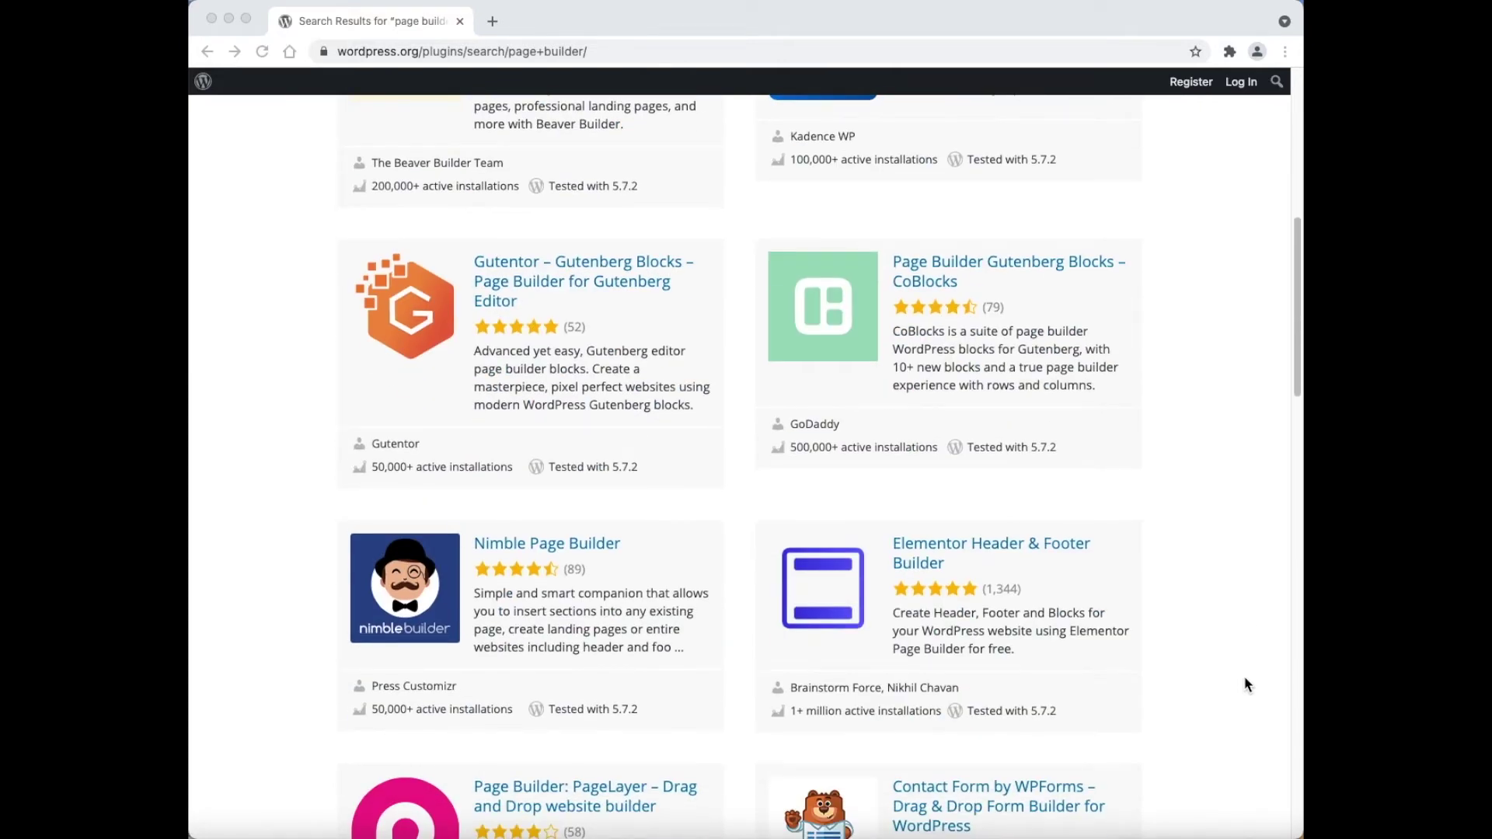
{"action": "scroll", "coordinate": [1245, 683], "scroll_direction": "down", "scroll_amount": 4}
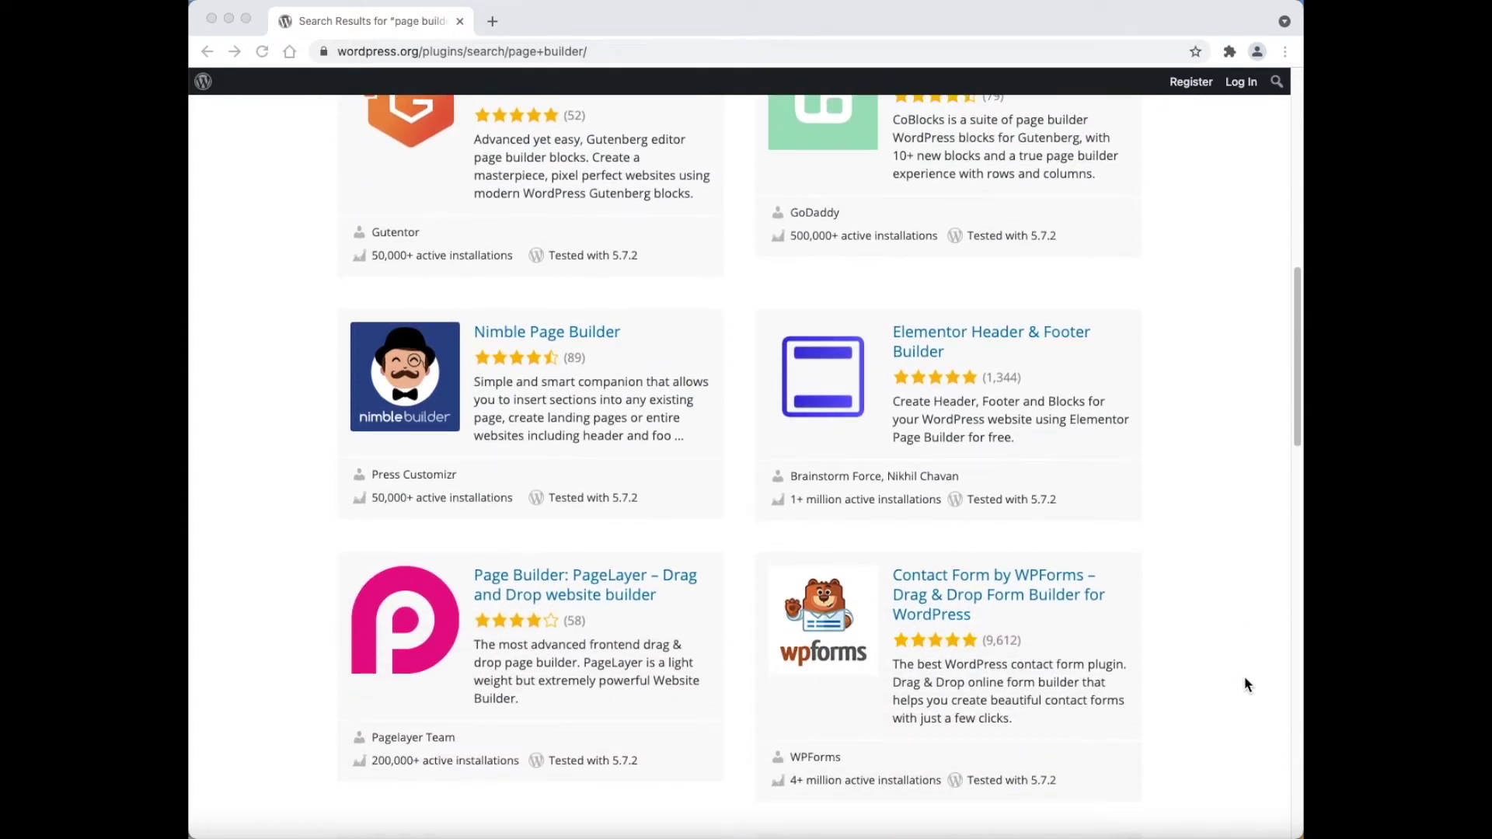
{"action": "scroll", "coordinate": [1245, 684], "scroll_direction": "down", "scroll_amount": 4}
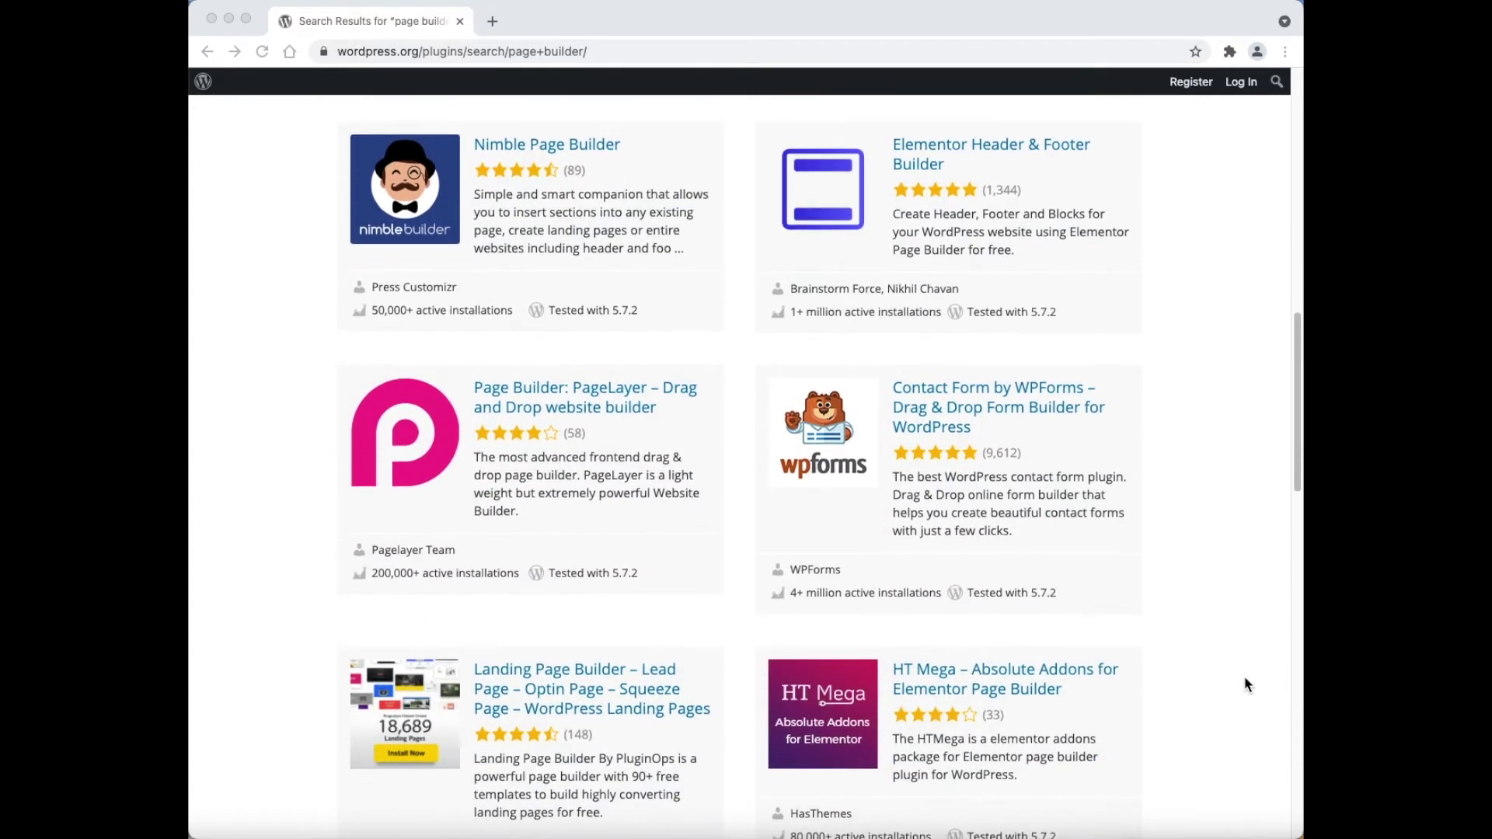
{"action": "scroll", "coordinate": [1246, 684], "scroll_direction": "down", "scroll_amount": 1}
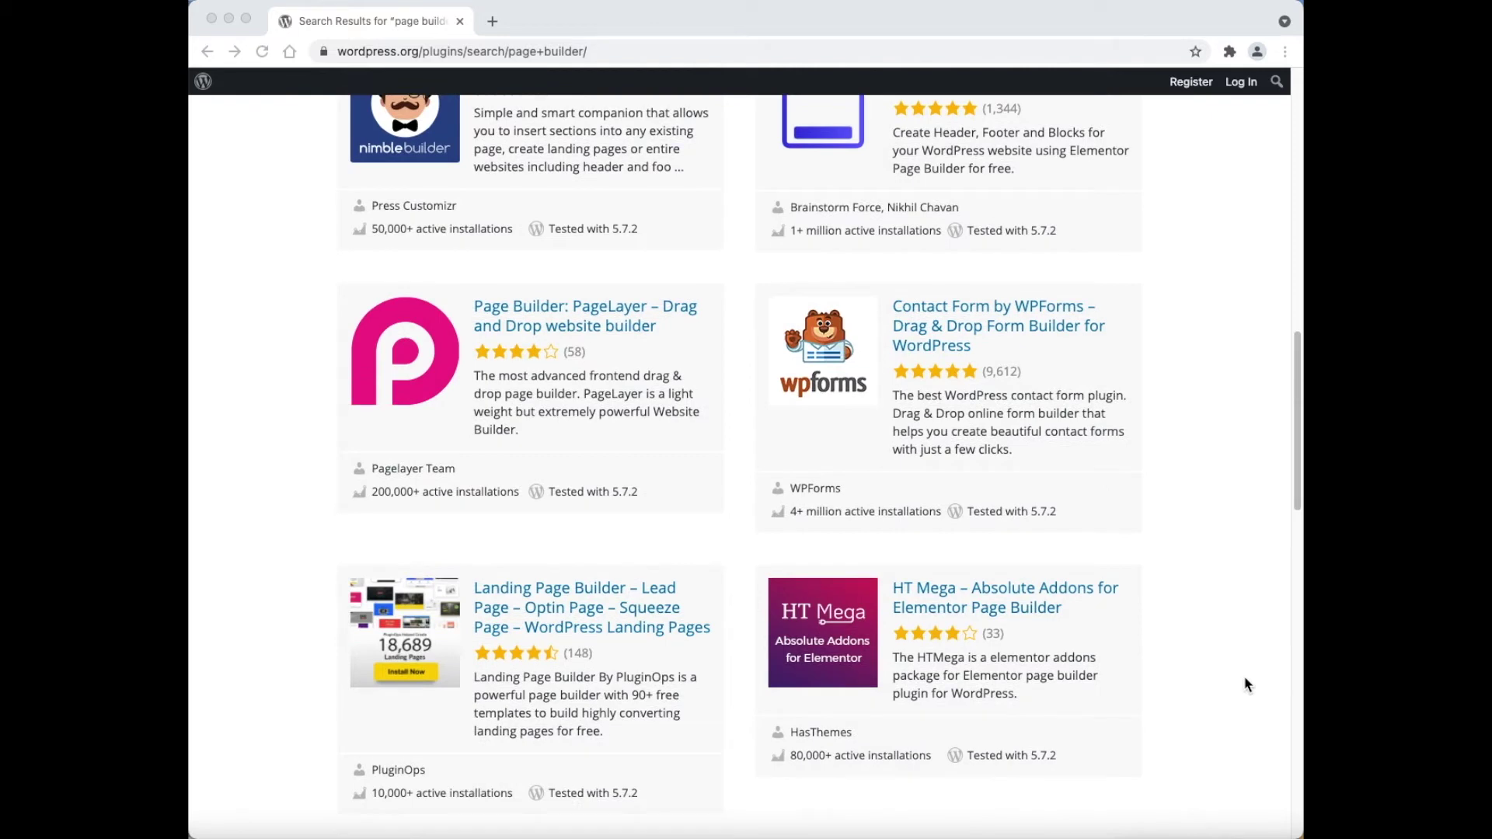
{"action": "scroll", "coordinate": [1244, 684], "scroll_direction": "down", "scroll_amount": 3}
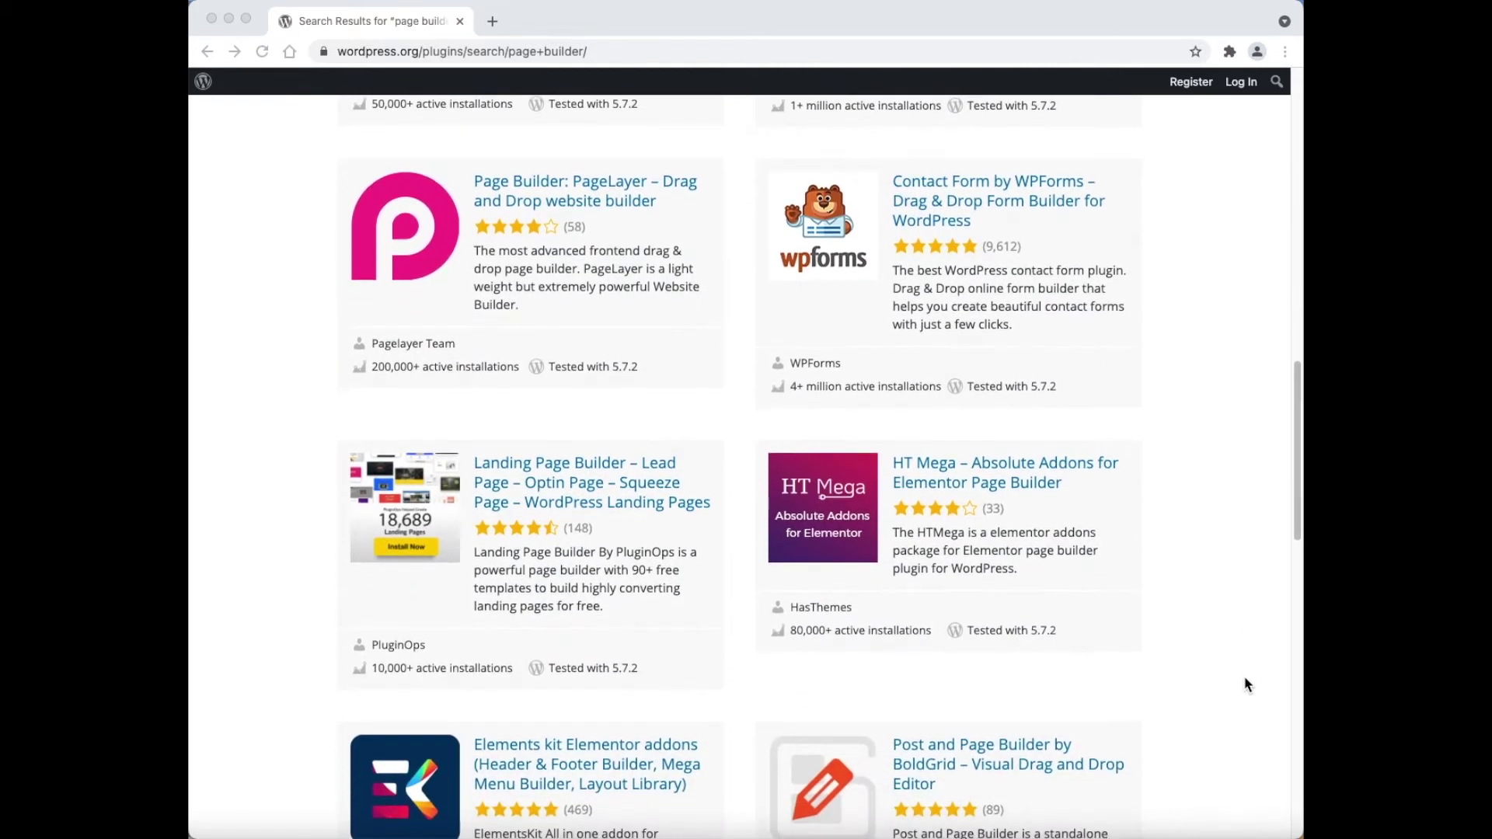
{"action": "scroll", "coordinate": [1244, 679], "scroll_direction": "down", "scroll_amount": 5}
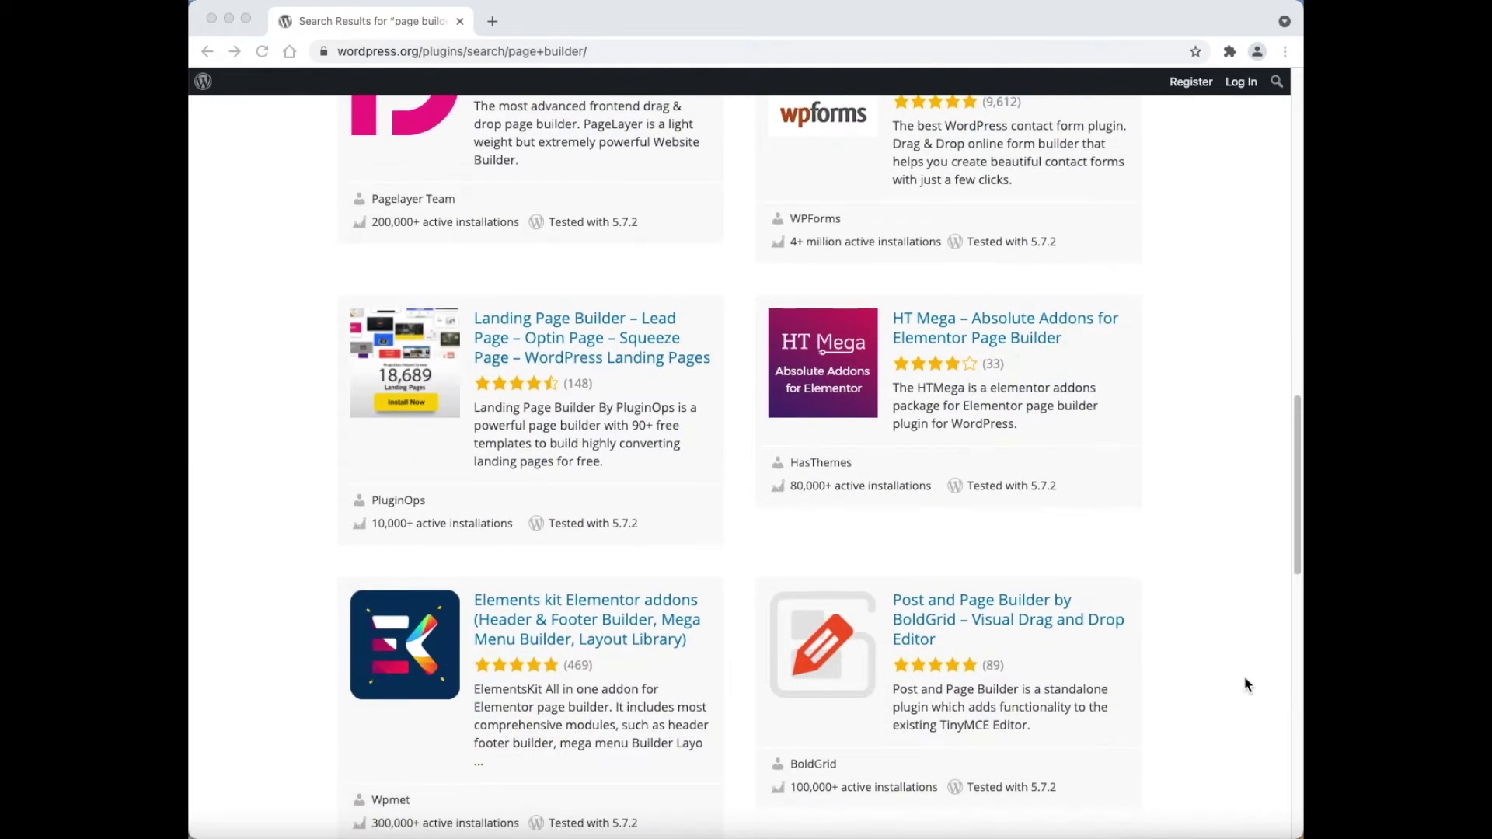
{"action": "scroll", "coordinate": [1243, 683], "scroll_direction": "down", "scroll_amount": 6}
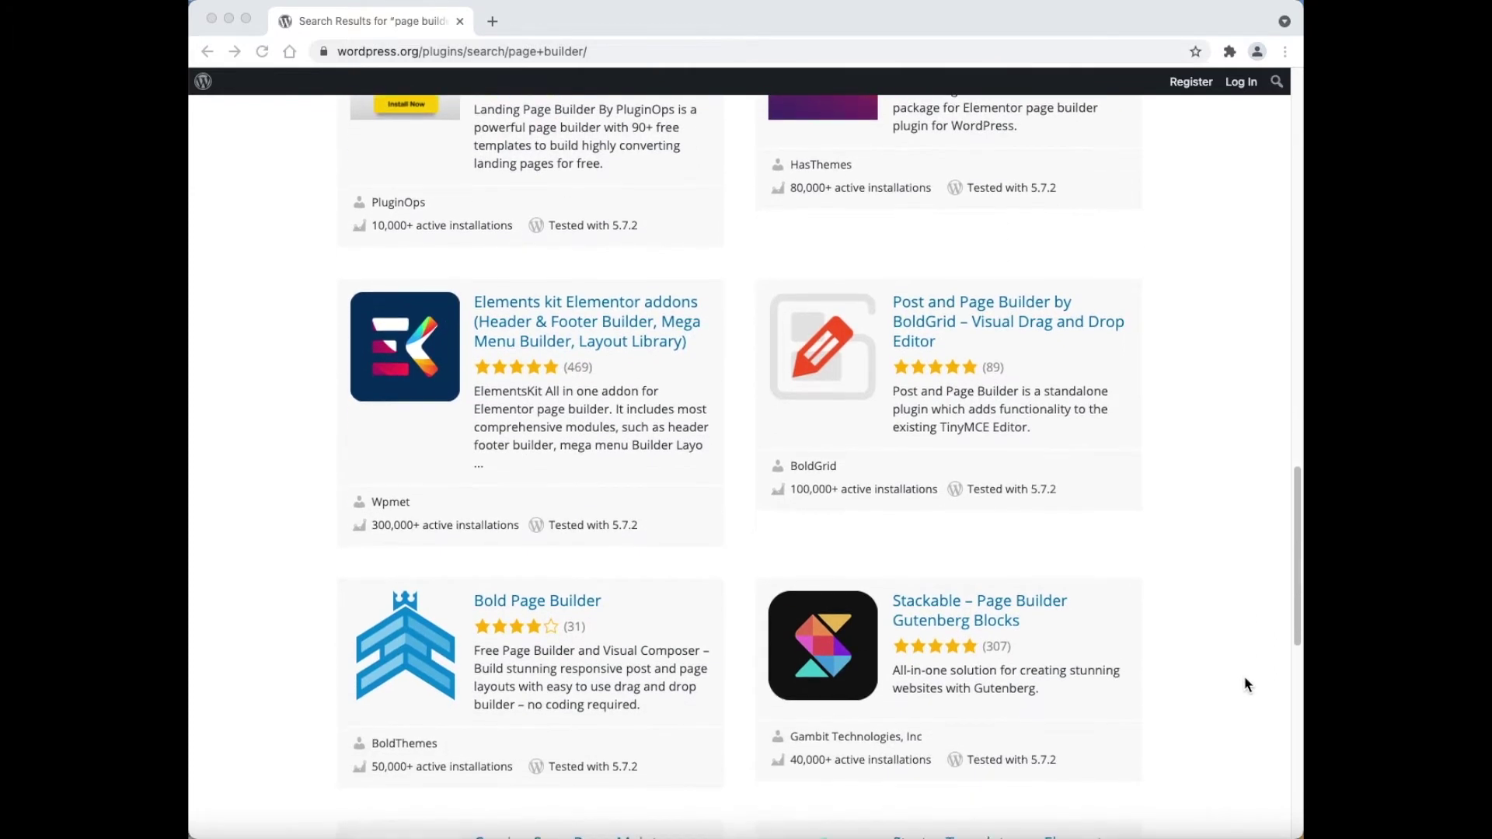
{"action": "scroll", "coordinate": [1244, 679], "scroll_direction": "down", "scroll_amount": 2}
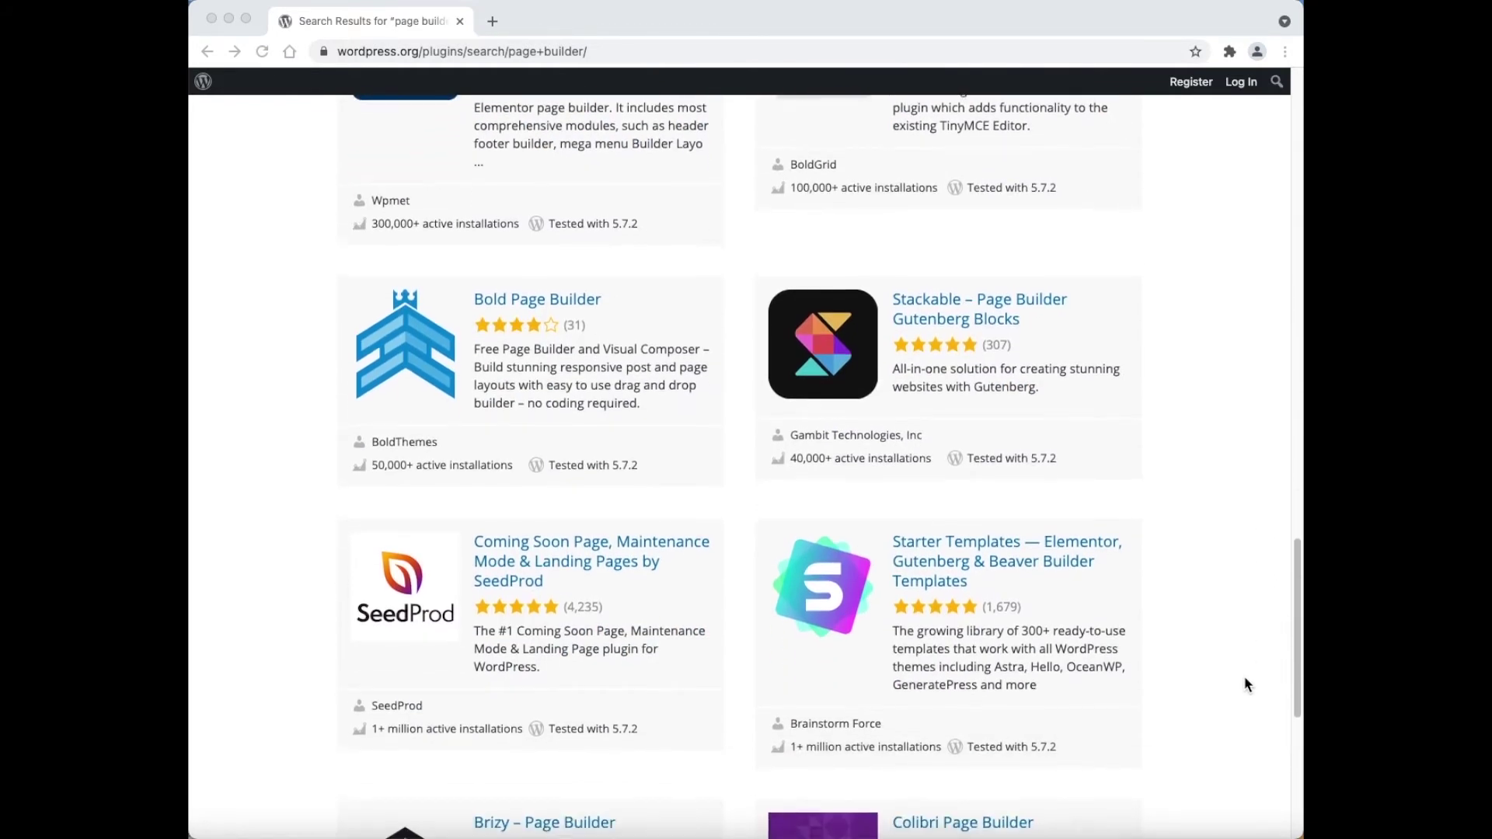
{"action": "scroll", "coordinate": [1243, 683], "scroll_direction": "down", "scroll_amount": 2}
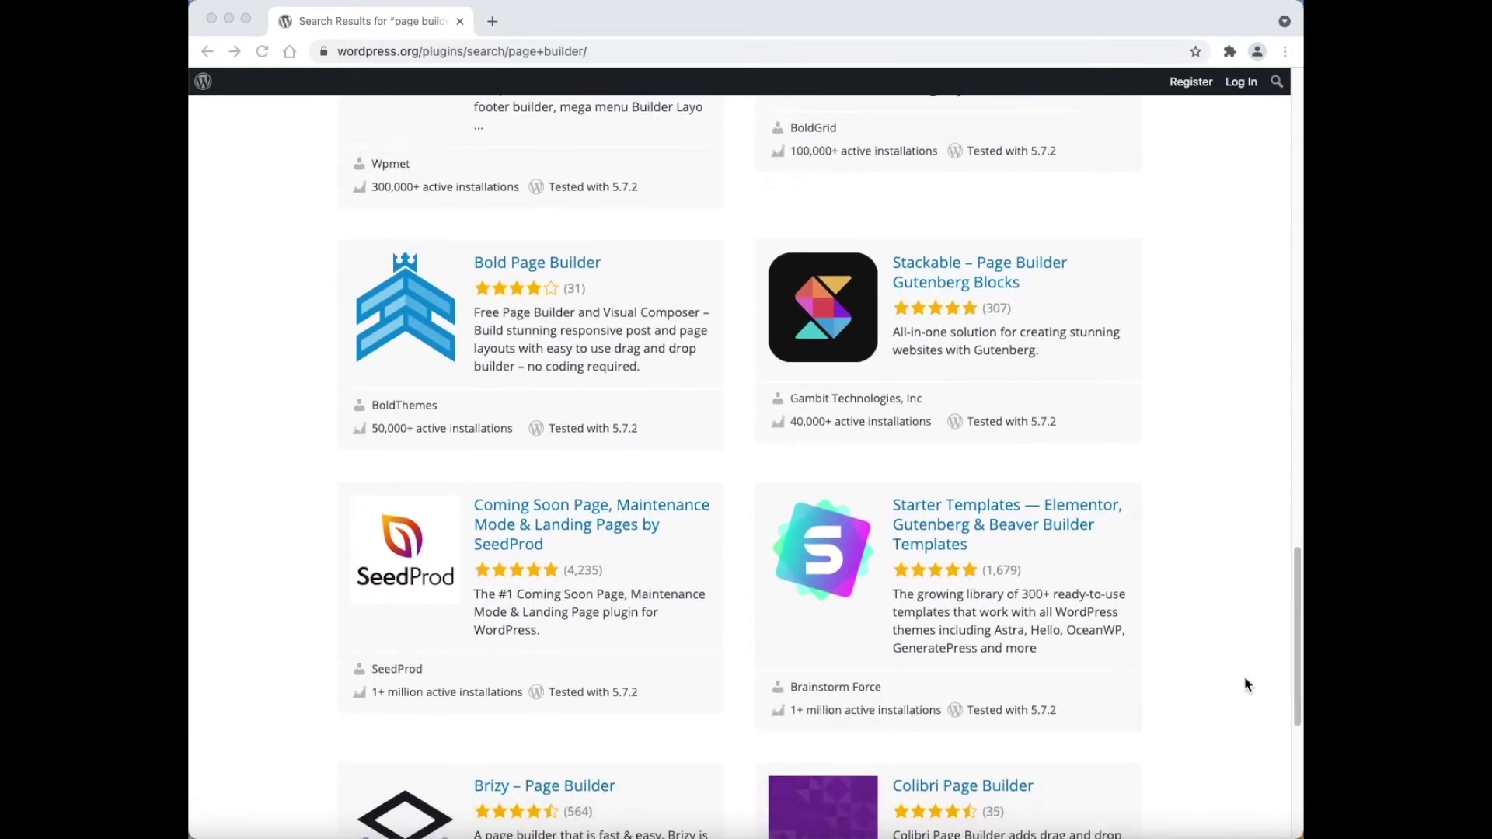
{"action": "scroll", "coordinate": [1243, 684], "scroll_direction": "down", "scroll_amount": 5}
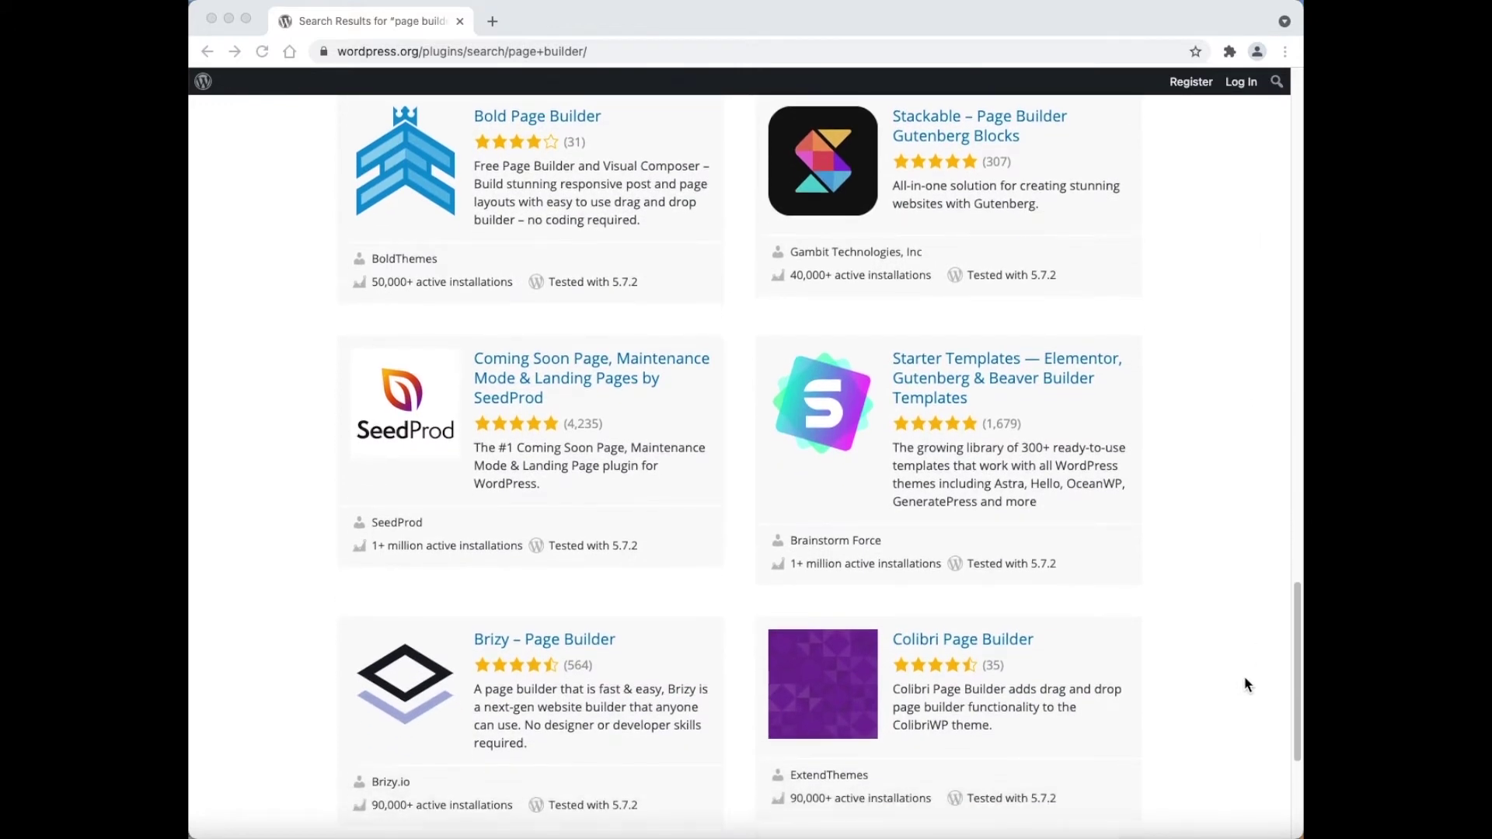
{"action": "scroll", "coordinate": [1245, 685], "scroll_direction": "down", "scroll_amount": 1}
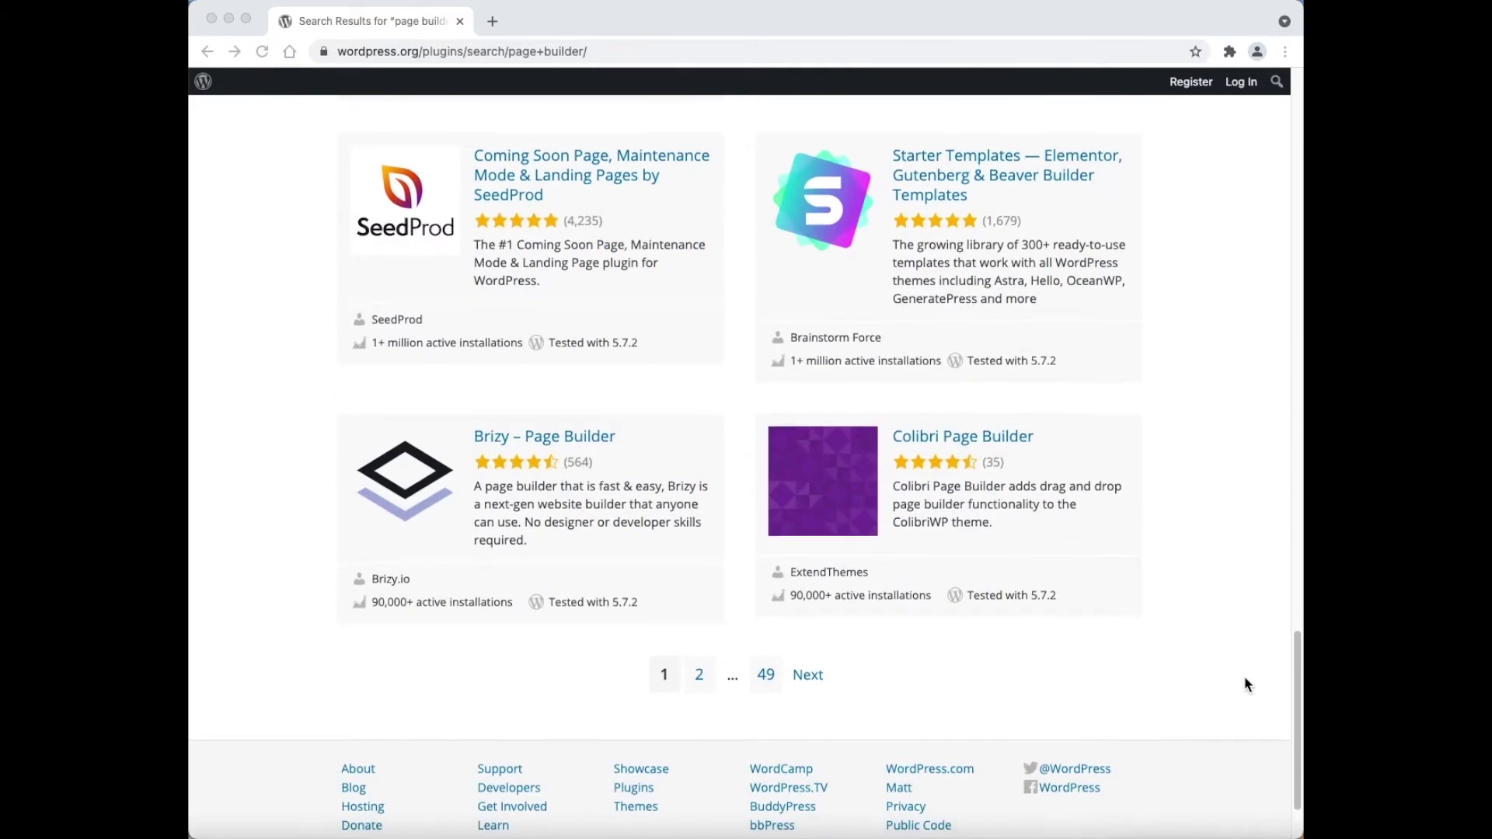
{"action": "scroll", "coordinate": [1243, 684], "scroll_direction": "down", "scroll_amount": 1}
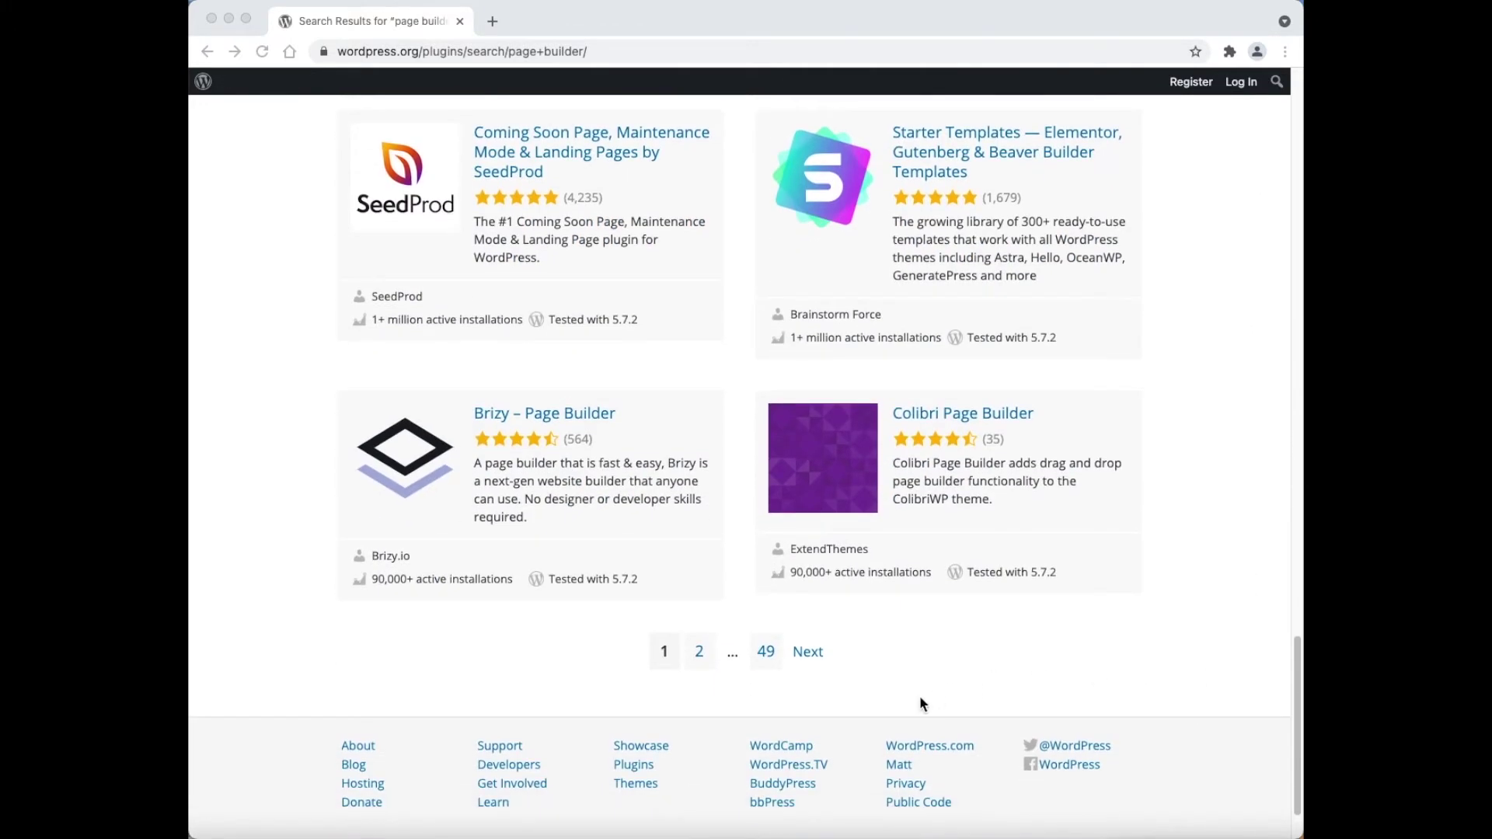
{"action": "left_click", "coordinate": [810, 659]}
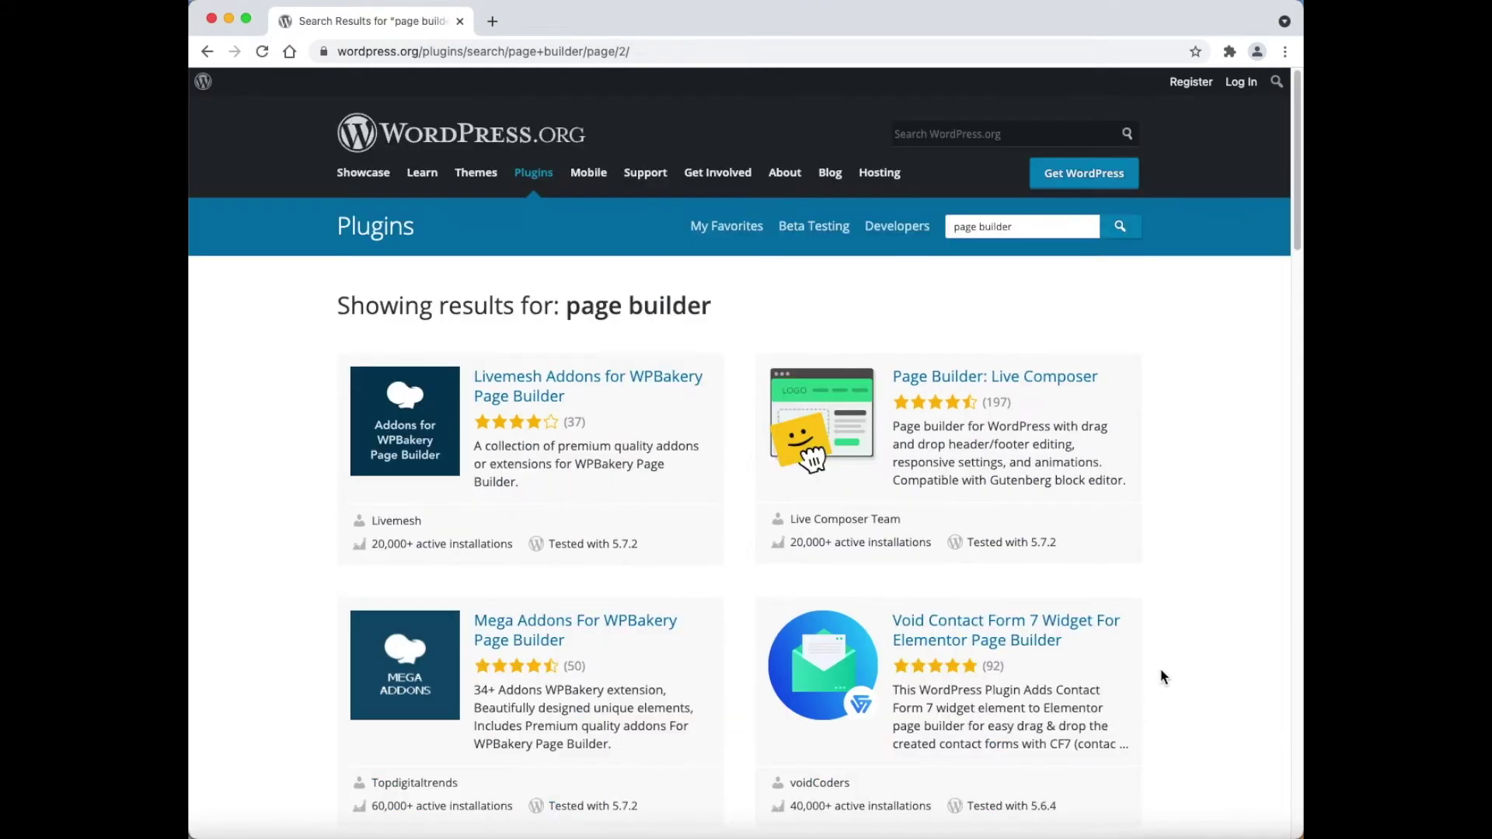
{"action": "scroll", "coordinate": [1214, 682], "scroll_direction": "down", "scroll_amount": 5}
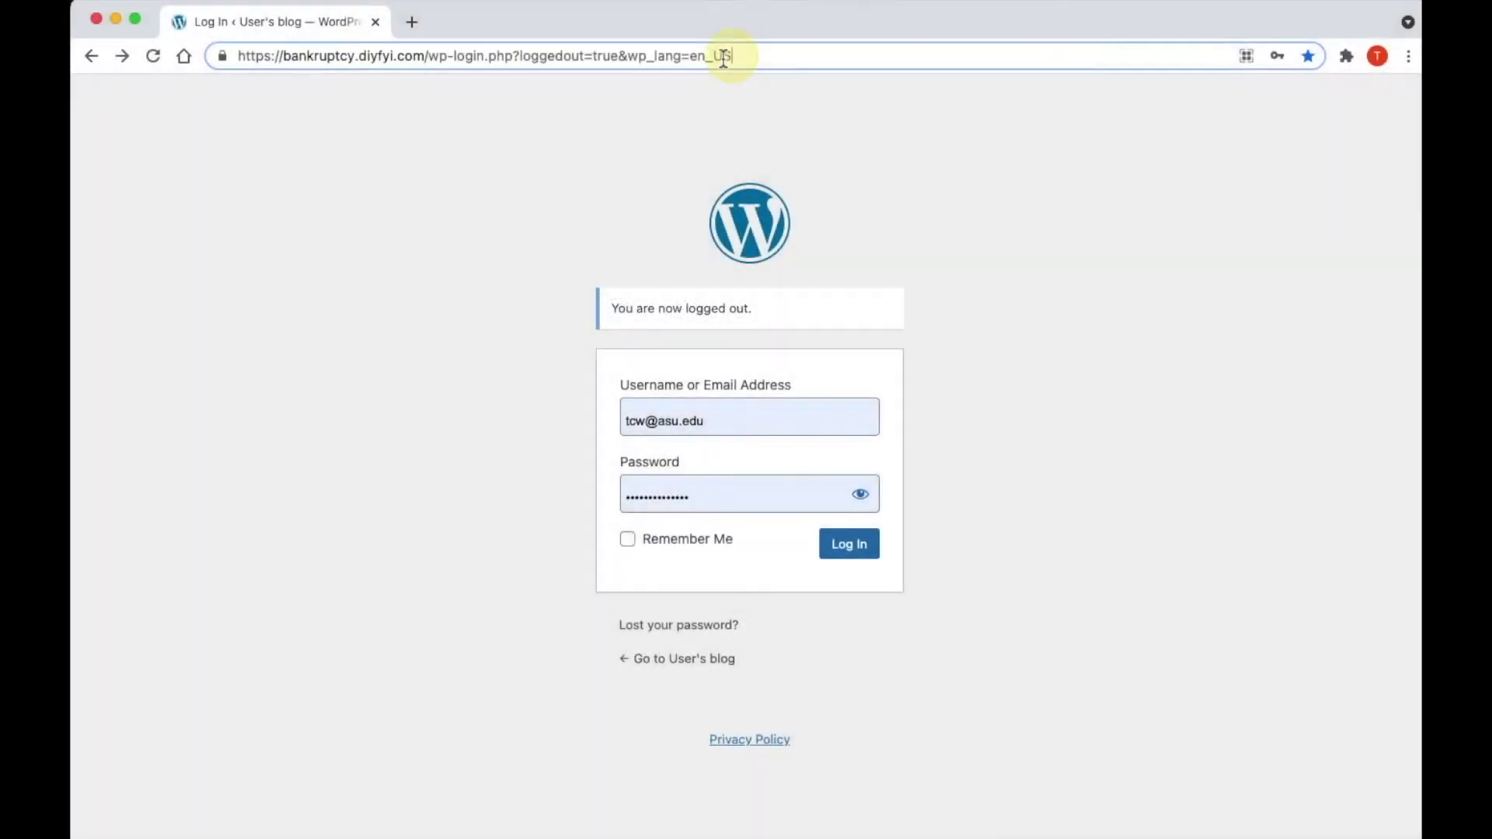
{"action": "left_click", "coordinate": [727, 54]}
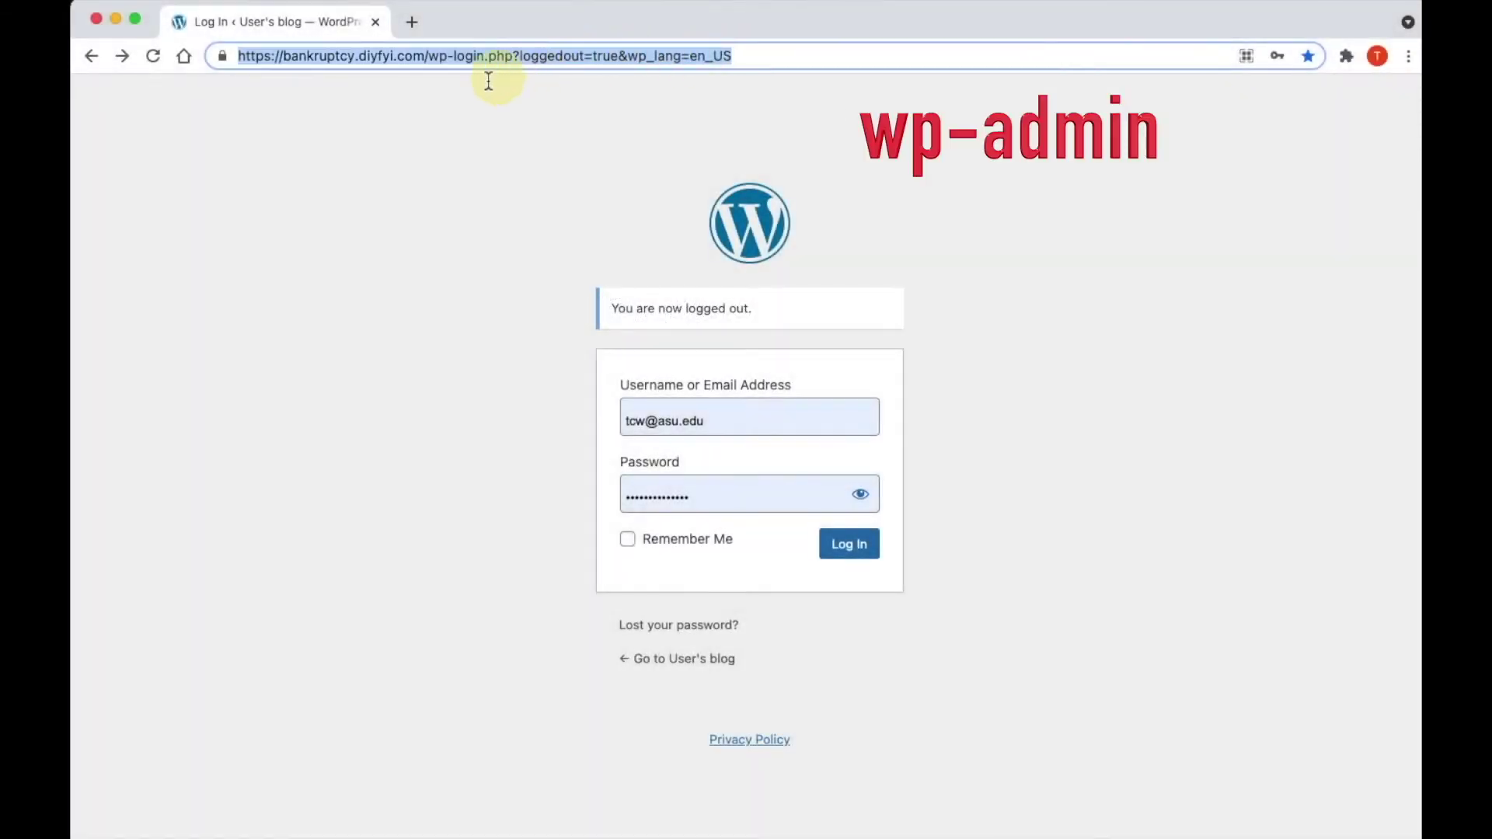
{"action": "left_click", "coordinate": [450, 56], "text": "shift"}
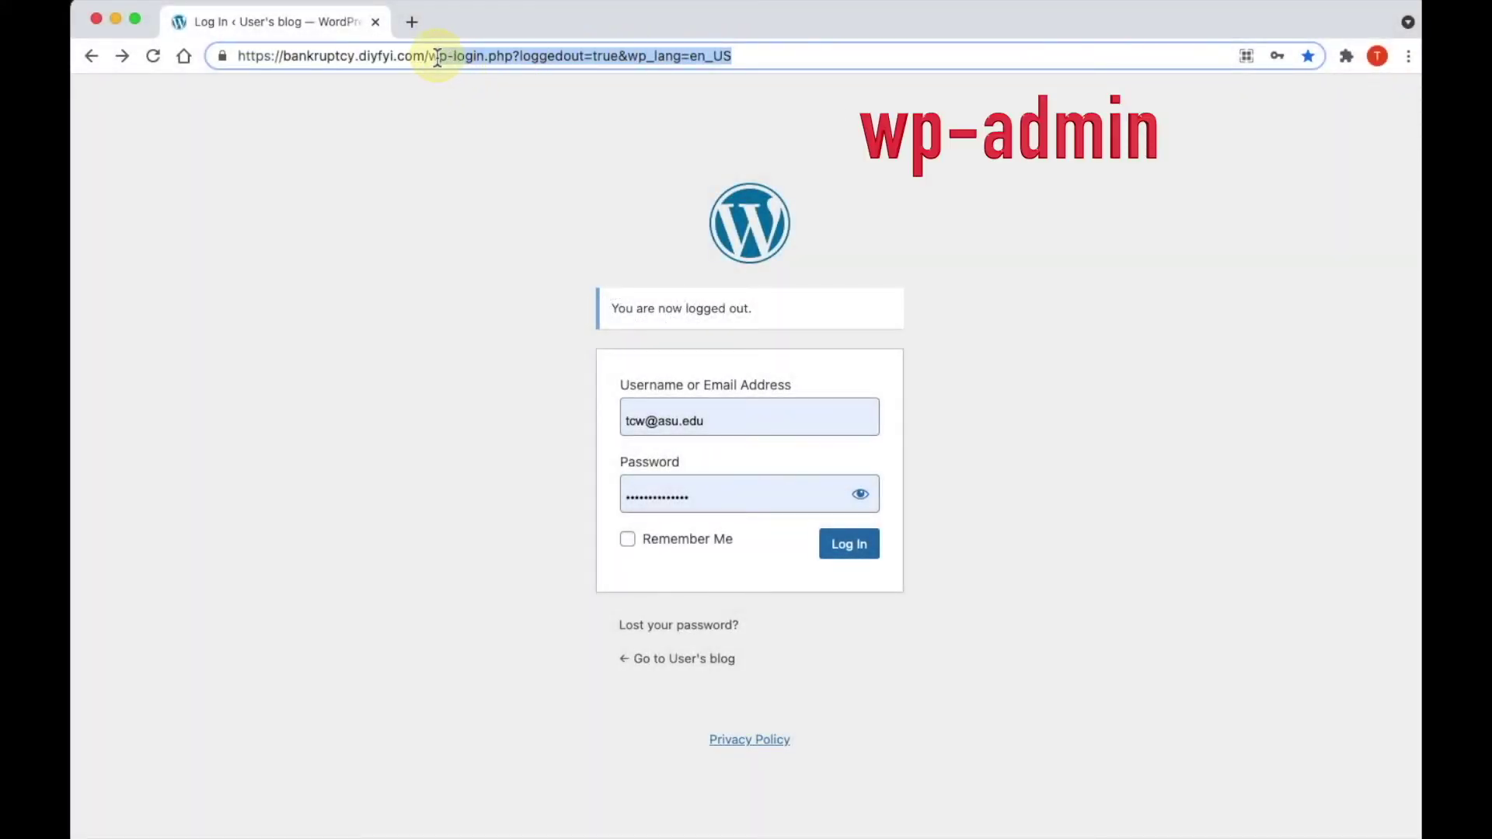
{"action": "left_click", "coordinate": [438, 55], "text": "shift"}
{"action": "key", "text": "BackSpace"}
{"action": "key", "text": "BackSpace"}
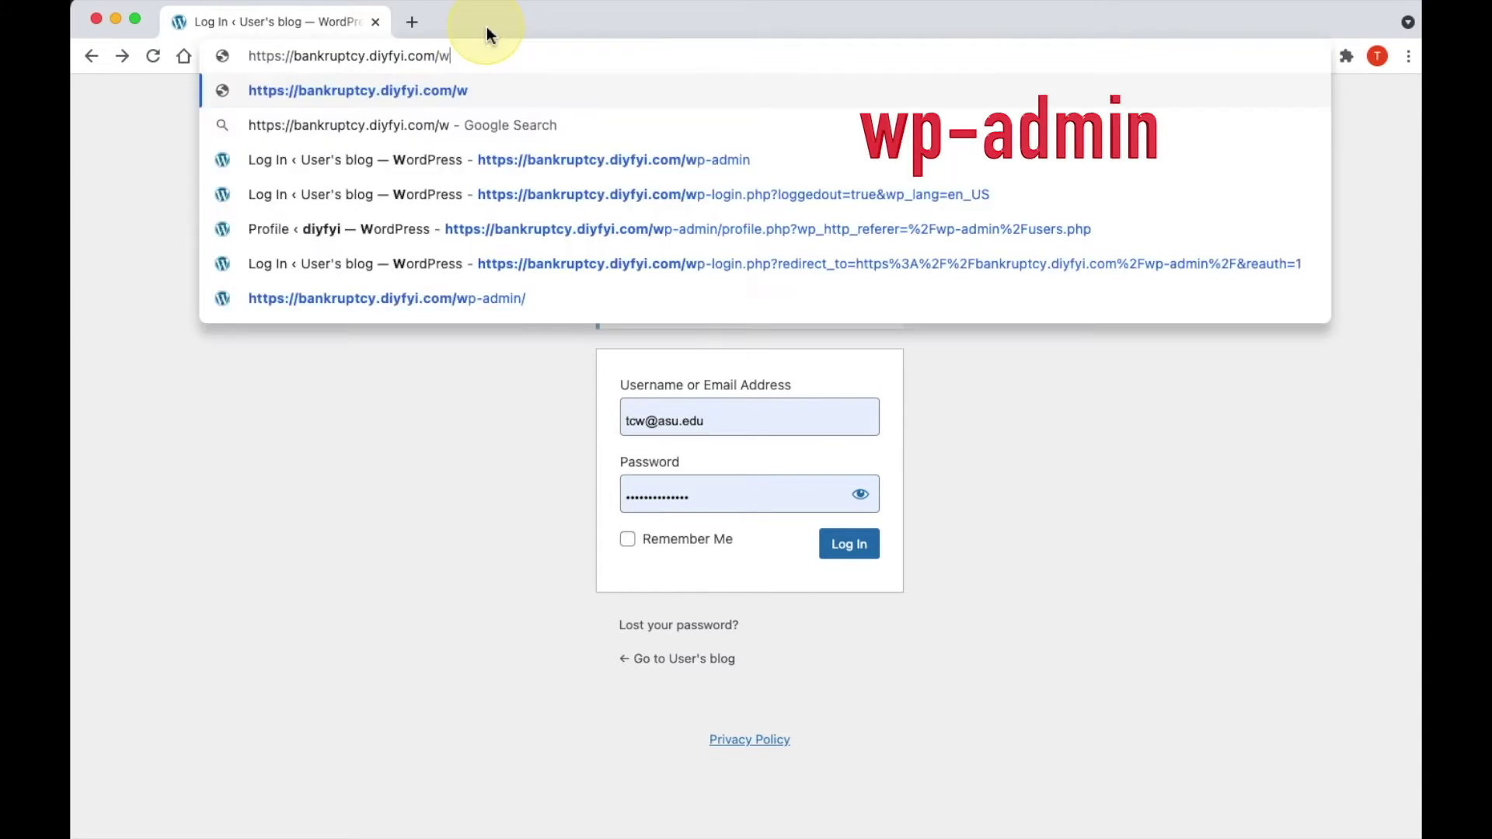
{"action": "type", "text": "wp-admin"}
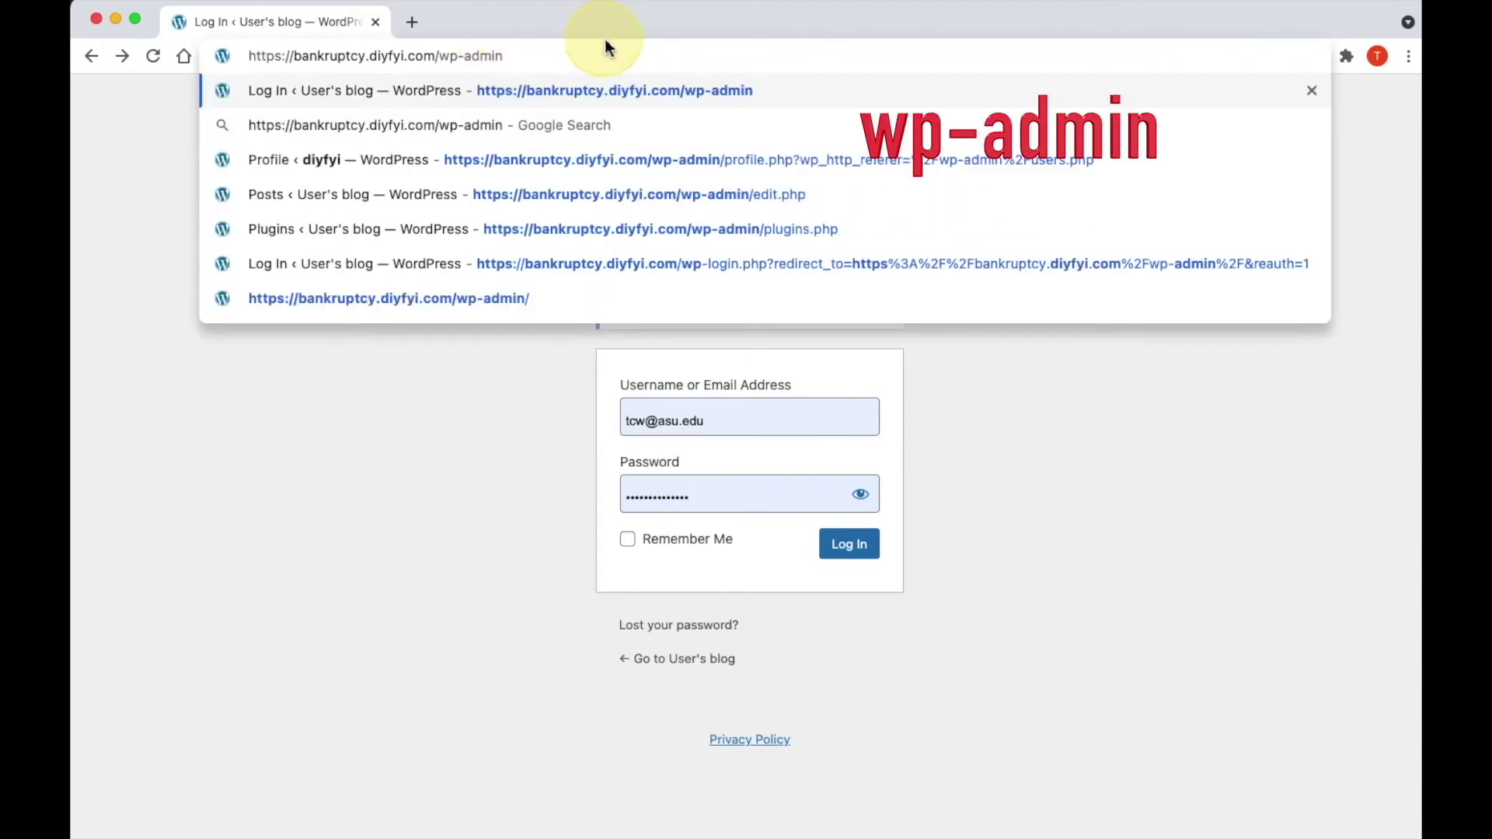
{"action": "key", "text": "Return"}
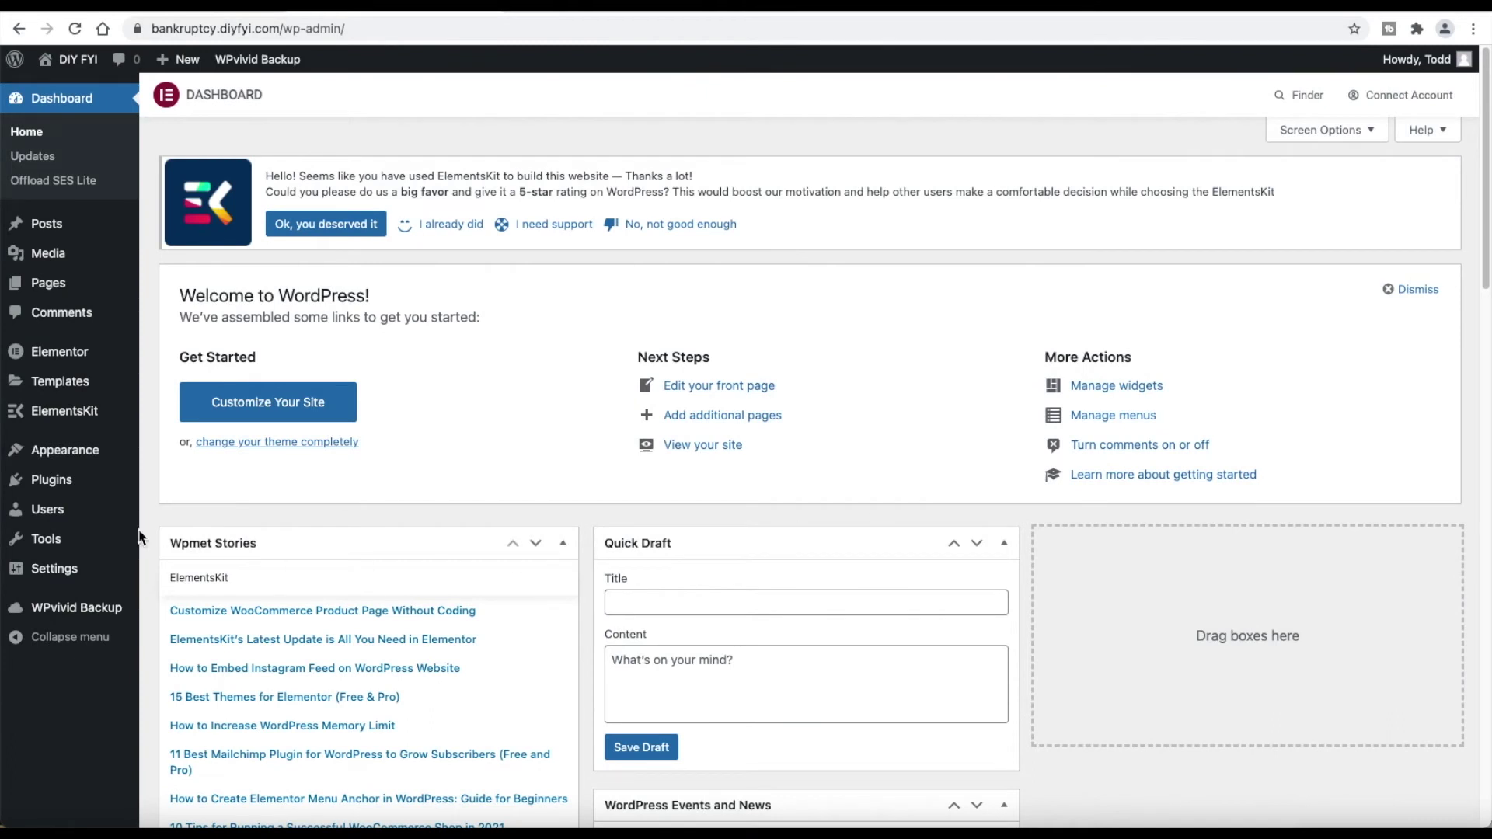
- Open the site's General settings from the WordPress dashboard
{"action": "mouse_move", "coordinate": [116, 568]}
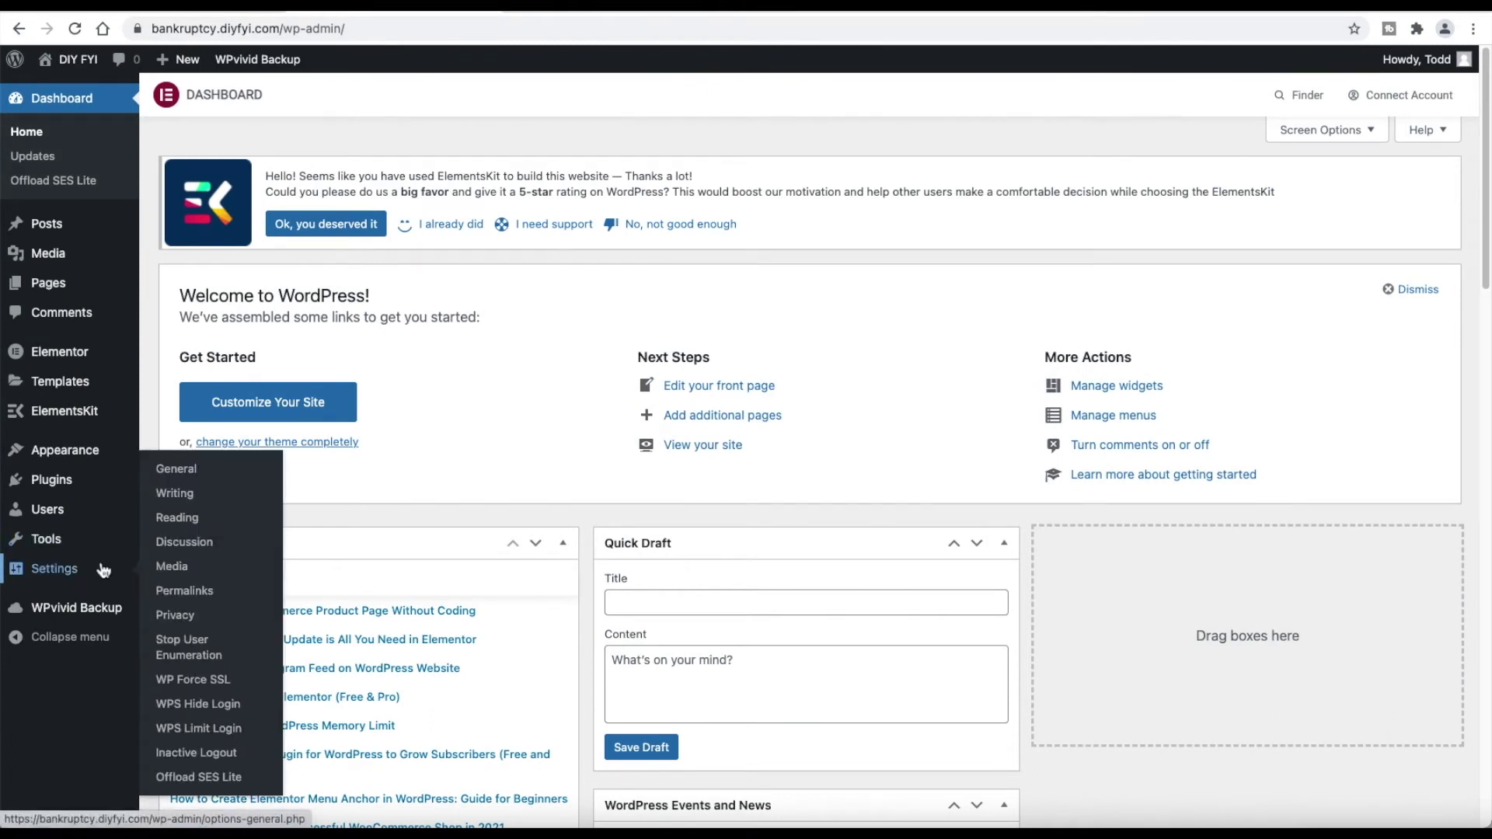
{"action": "left_click", "coordinate": [259, 471]}
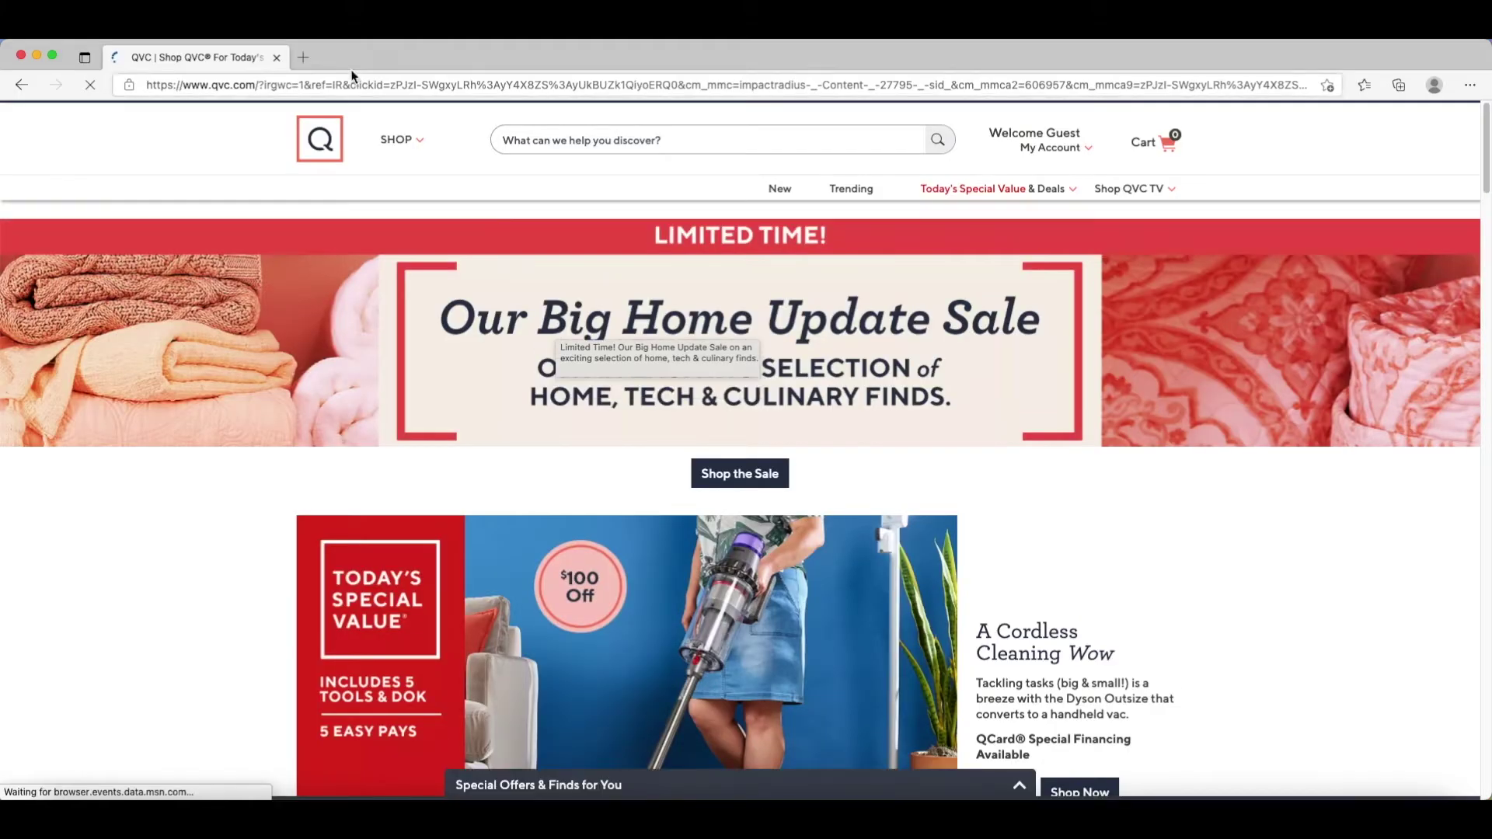
{"action": "left_click", "coordinate": [257, 31]}
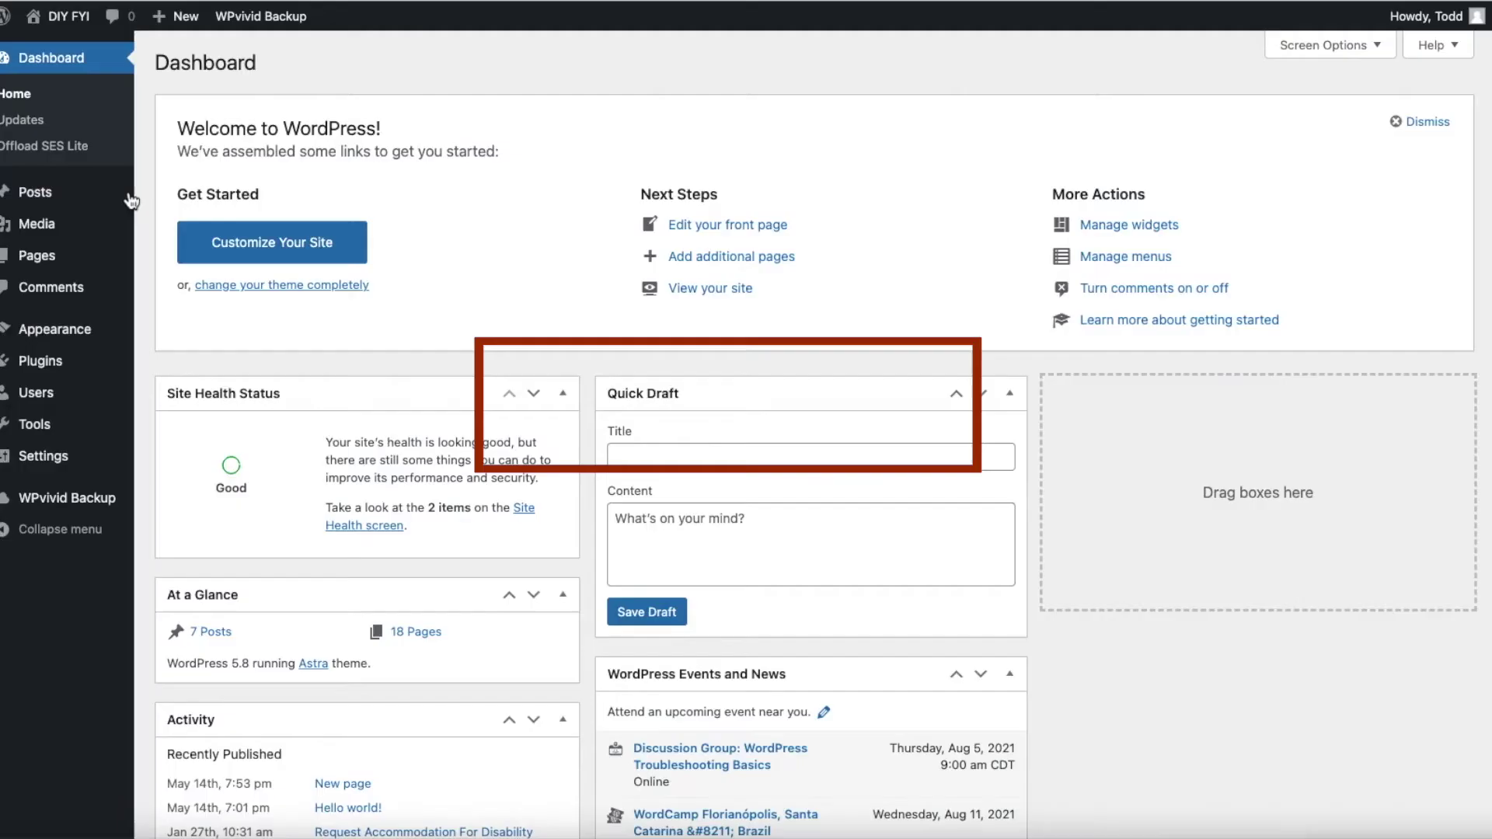
- Start a new post and open its Yoast SEO meta description for editing
{"action": "mouse_move", "coordinate": [47, 192]}
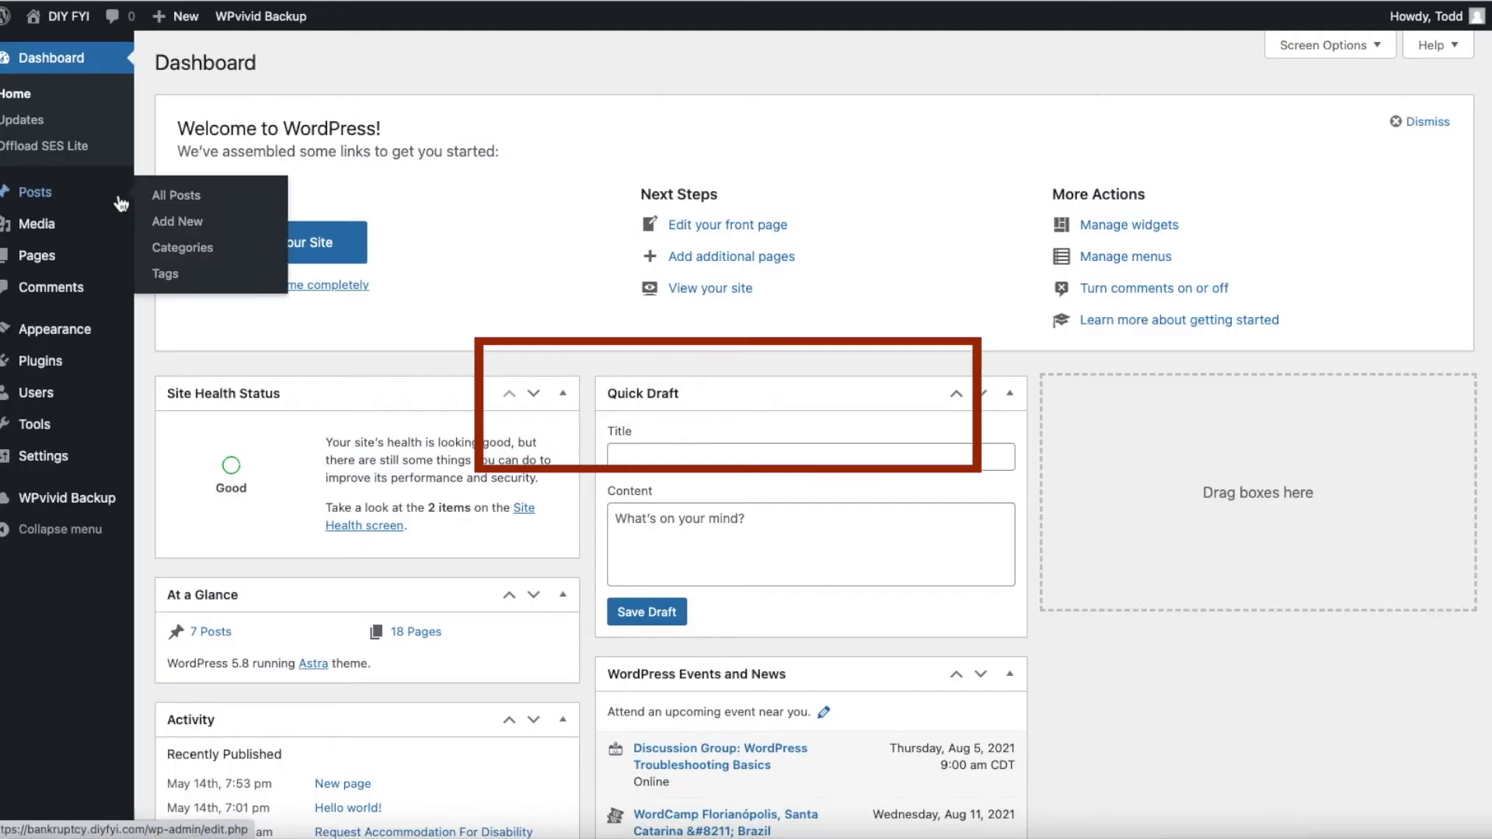
{"action": "left_click", "coordinate": [254, 230]}
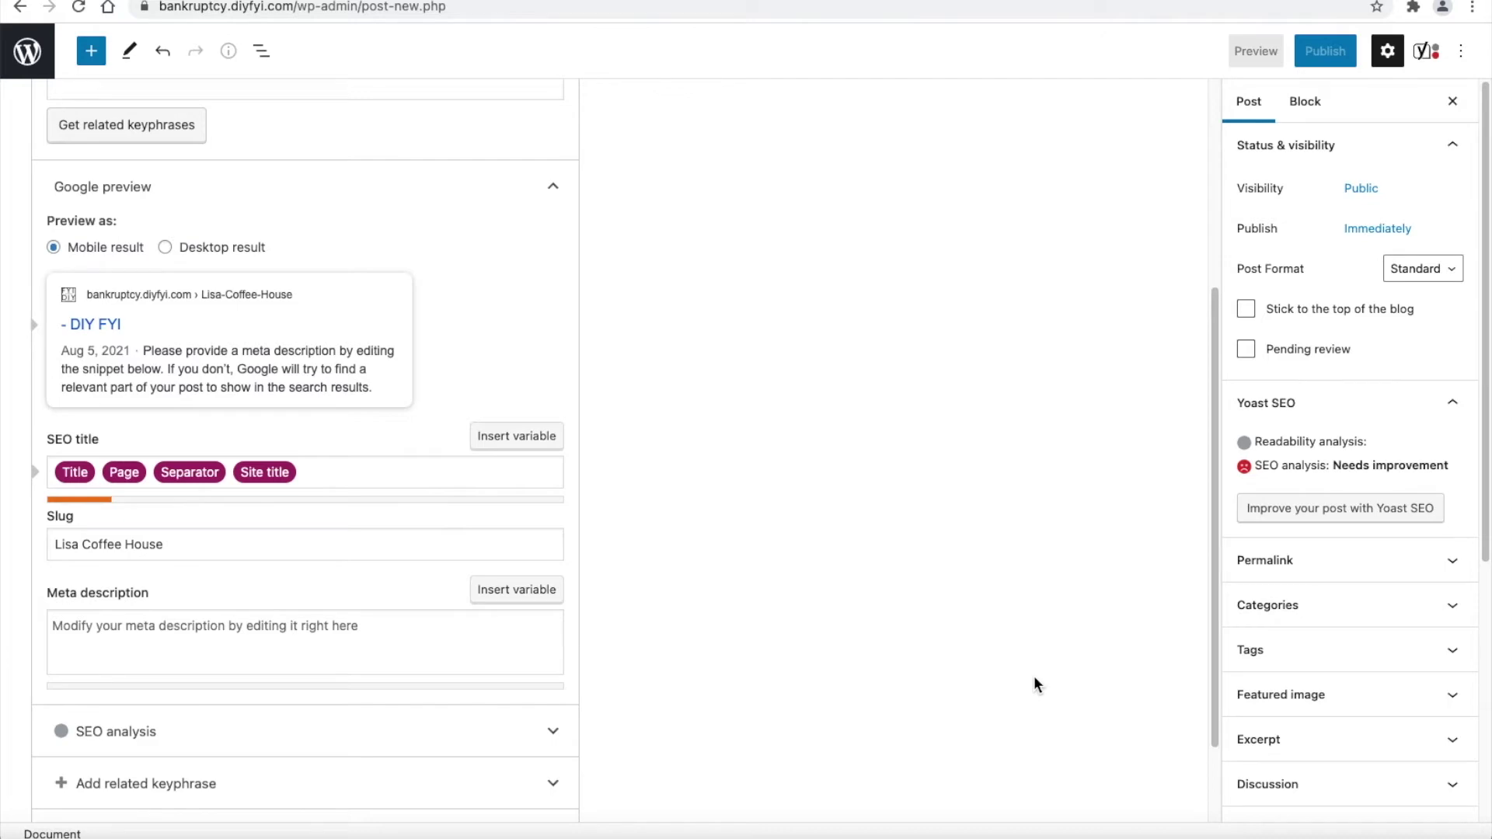
{"action": "left_click", "coordinate": [376, 655]}
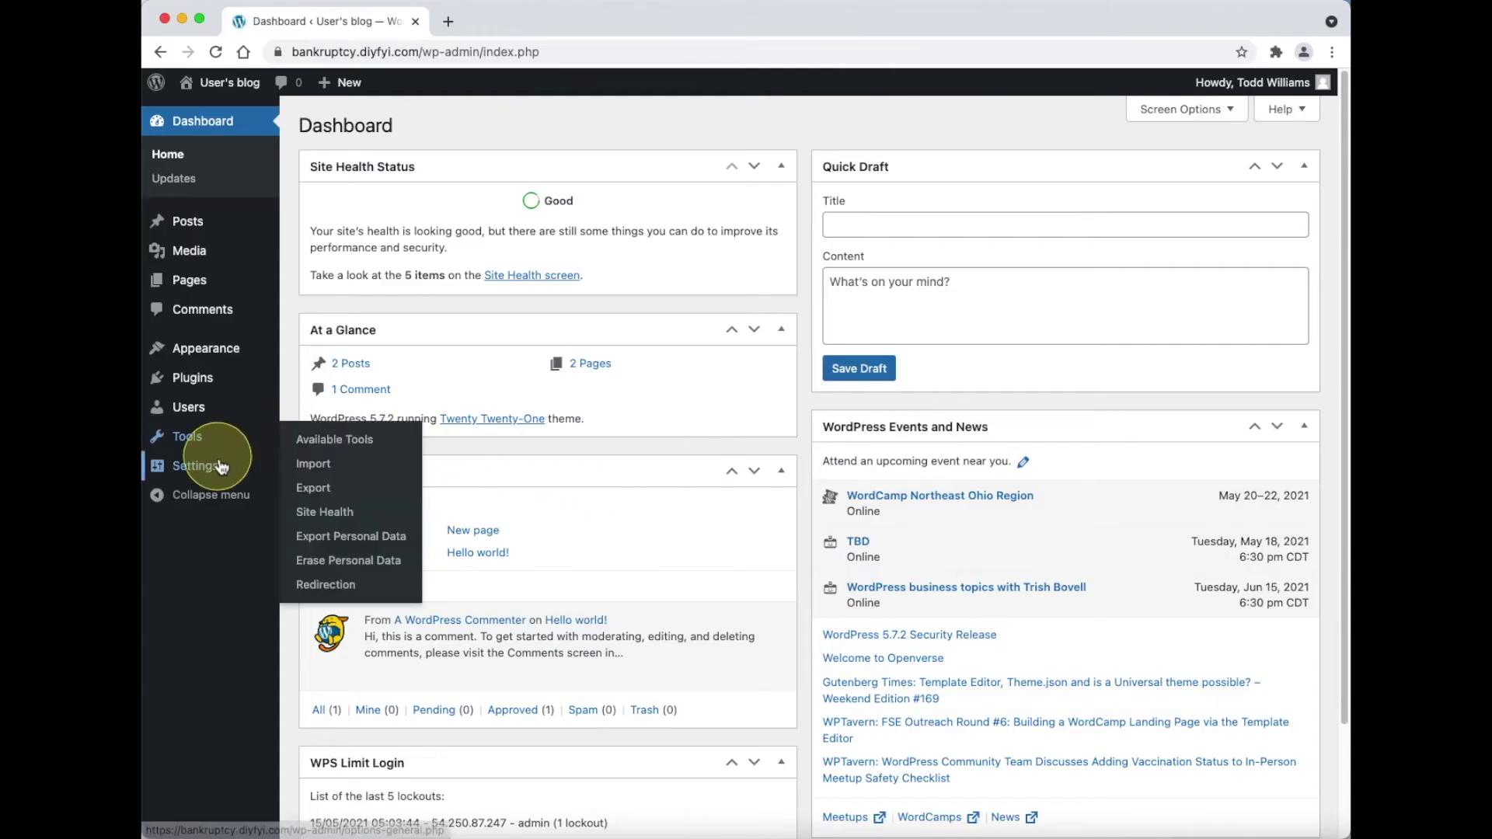
- Set the site's permalink structure to Post name and save the changes
{"action": "mouse_move", "coordinate": [206, 478]}
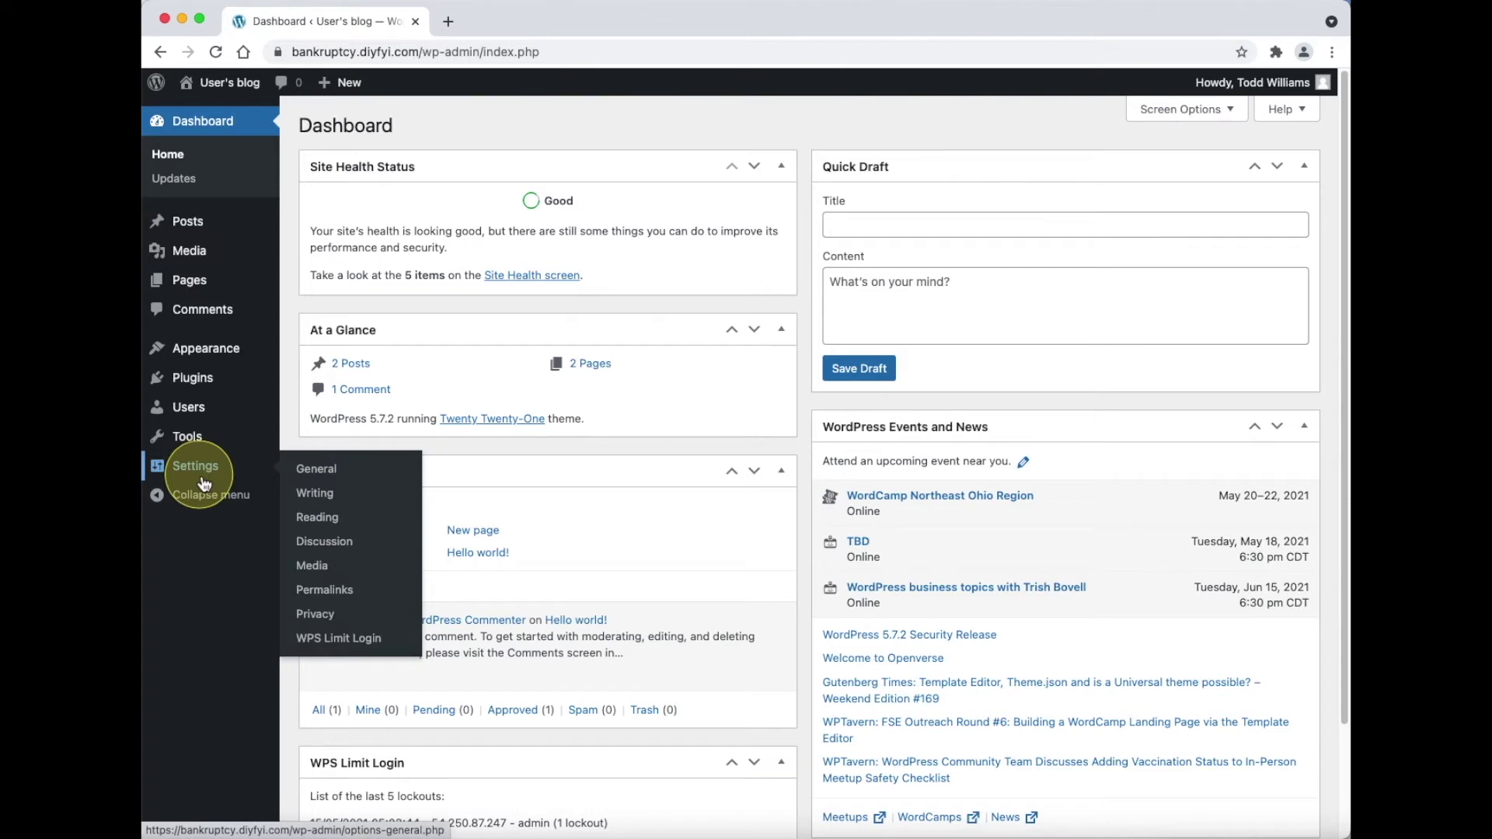
{"action": "left_click", "coordinate": [336, 590]}
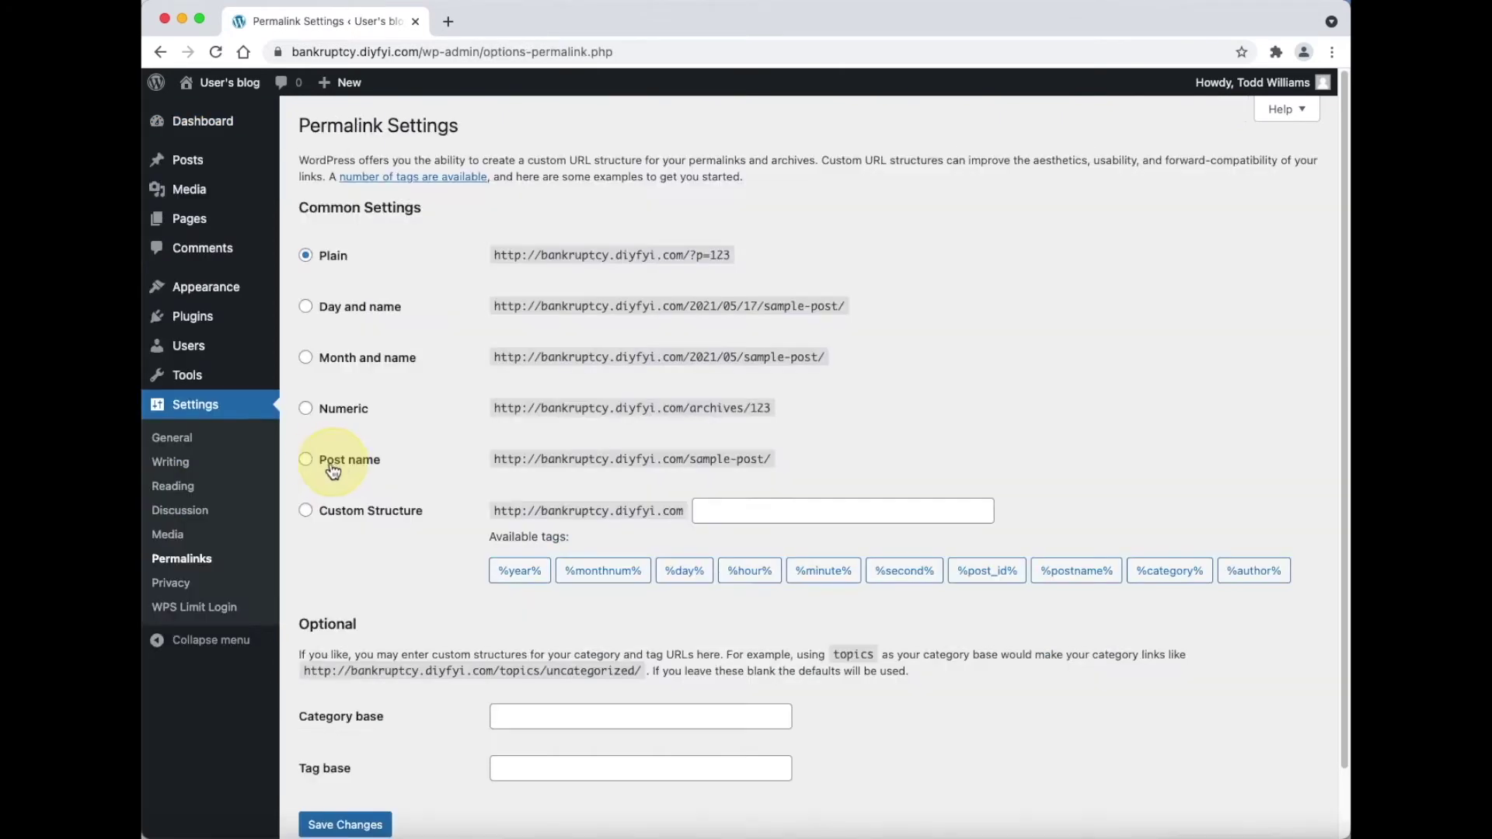
{"action": "left_click", "coordinate": [308, 462]}
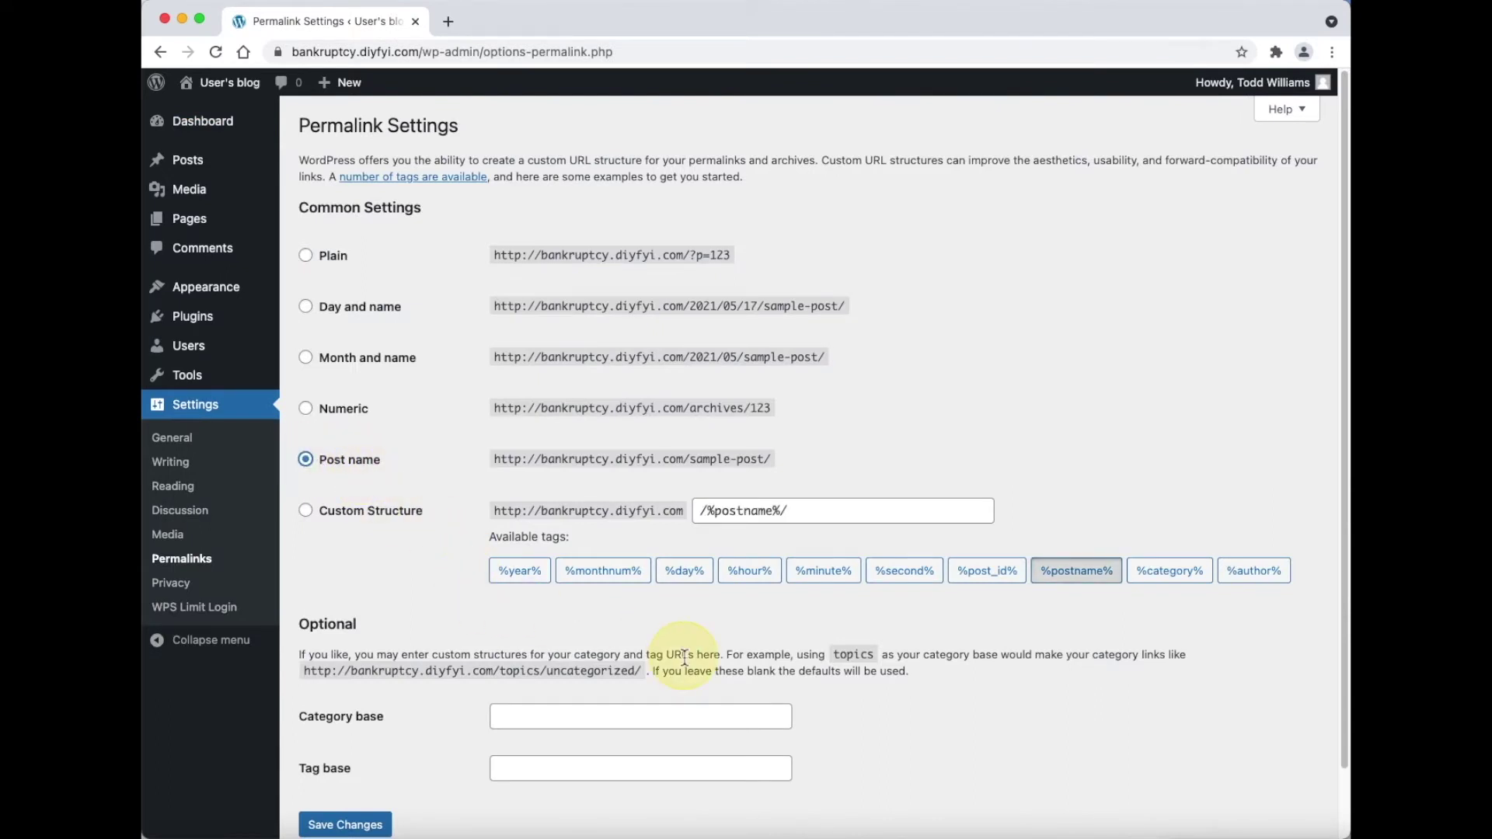
{"action": "left_click", "coordinate": [383, 826]}
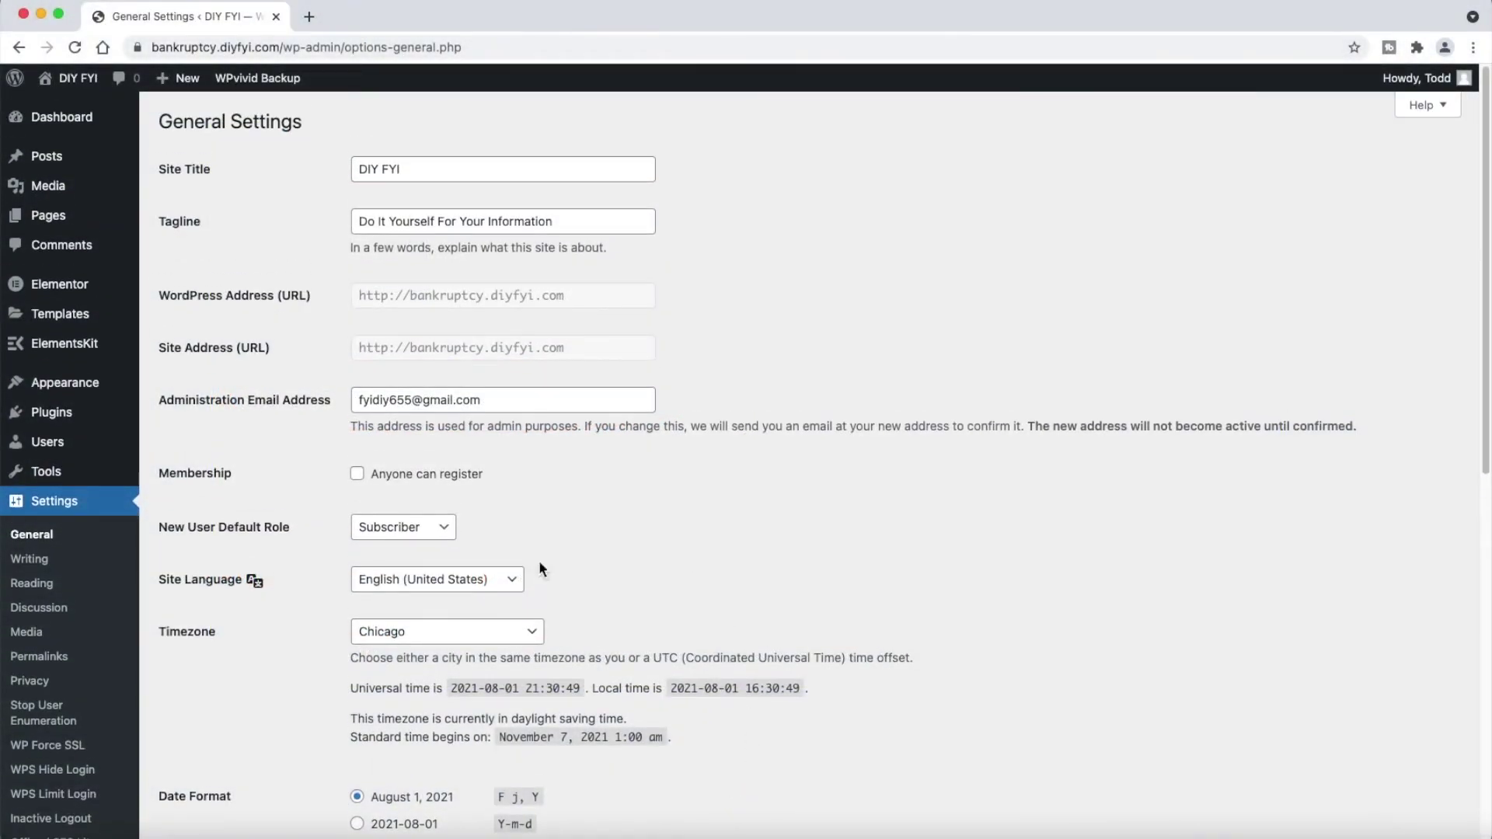
- Return from the General settings to the WordPress dashboard home
{"action": "mouse_move", "coordinate": [70, 117]}
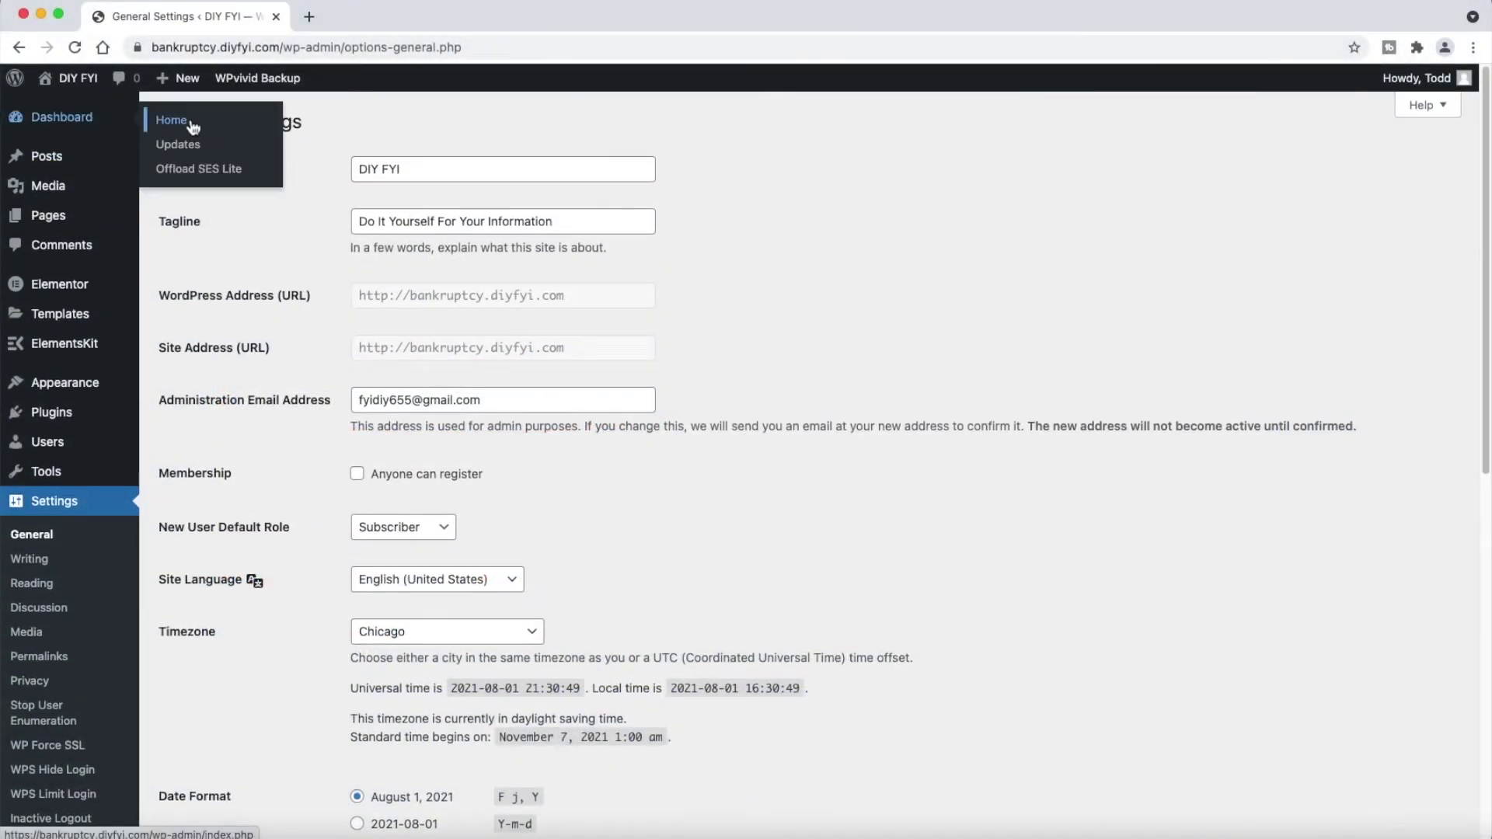
{"action": "left_click", "coordinate": [250, 123]}
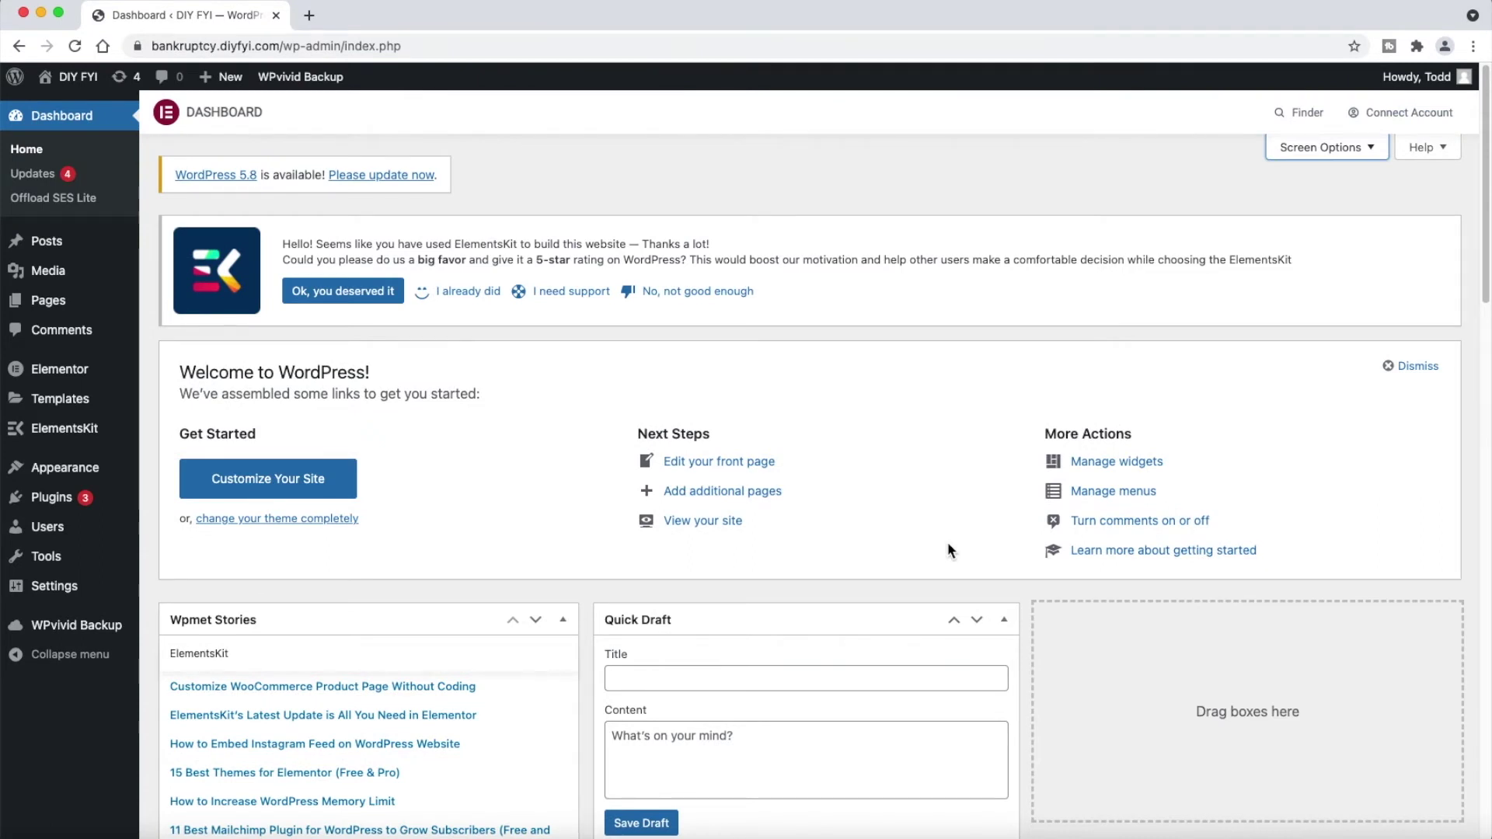
- Review the dashboard's screen element options and its widgets down to WPS Limit Login, and open the Updates page
{"action": "left_click", "coordinate": [1371, 151]}
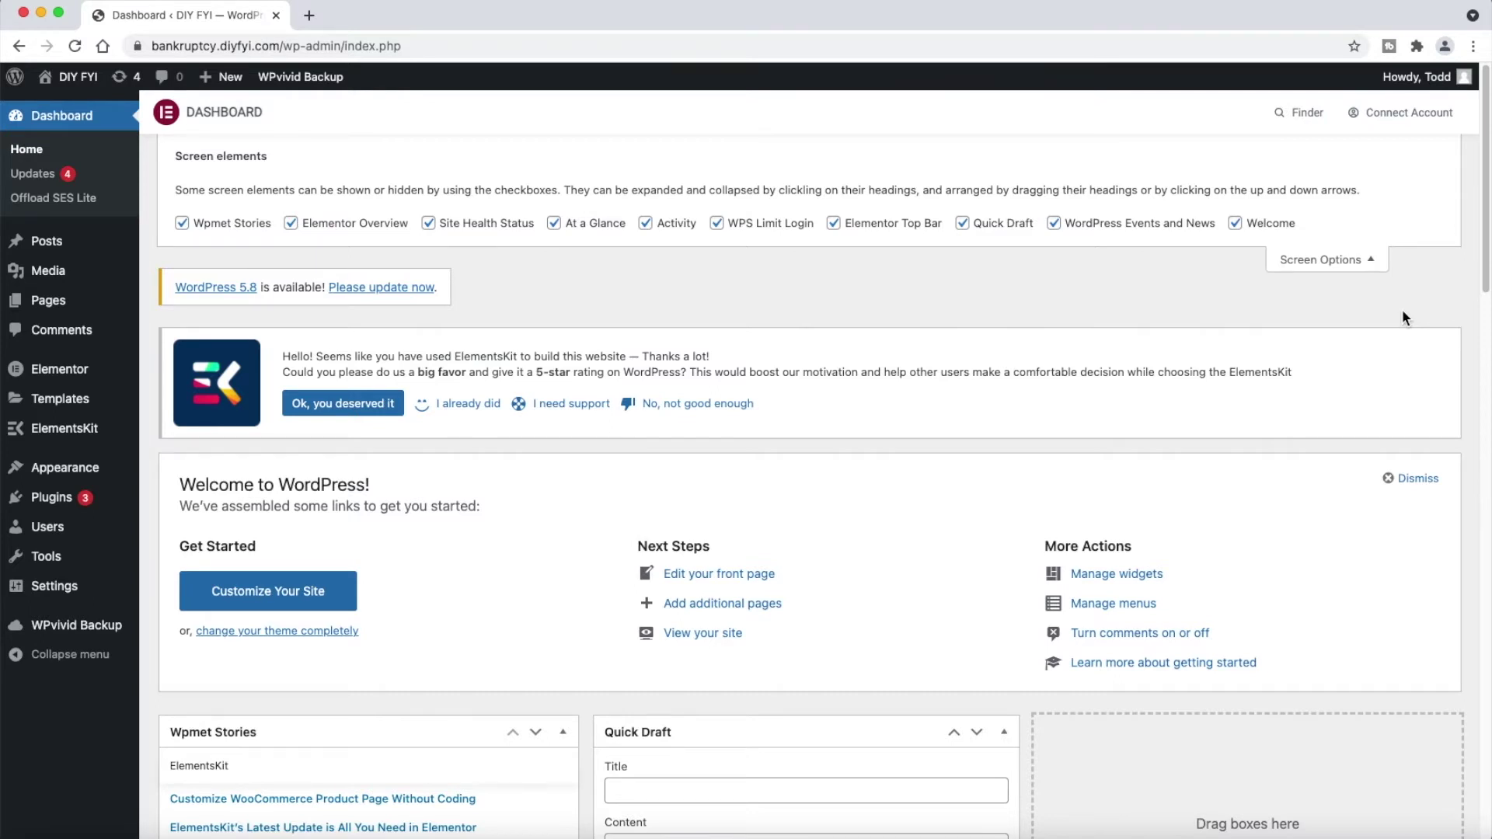
{"action": "scroll", "coordinate": [1148, 523], "scroll_direction": "down", "scroll_amount": 15}
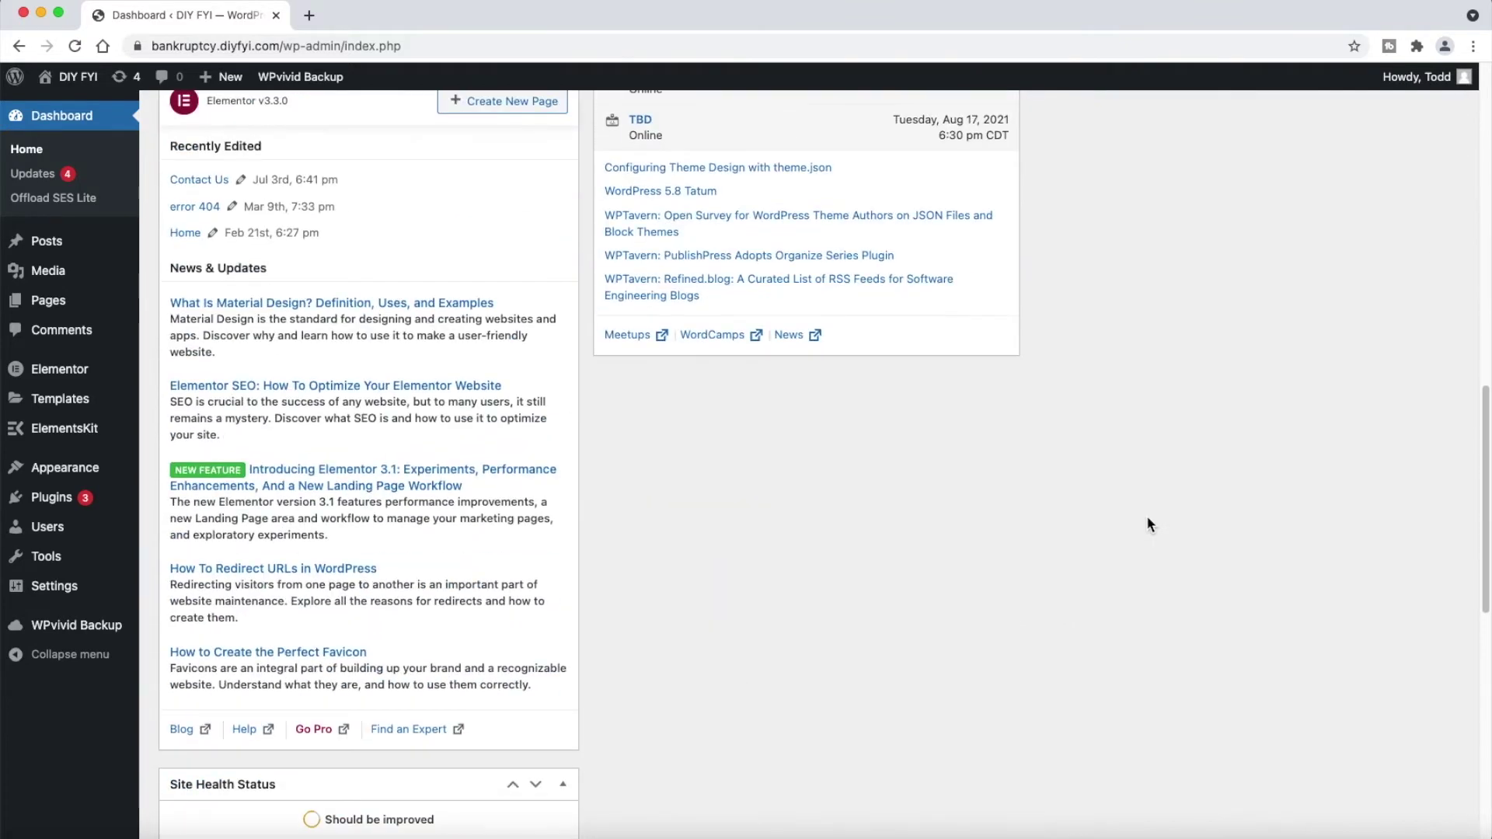
{"action": "scroll", "coordinate": [1149, 523], "scroll_direction": "down", "scroll_amount": 2}
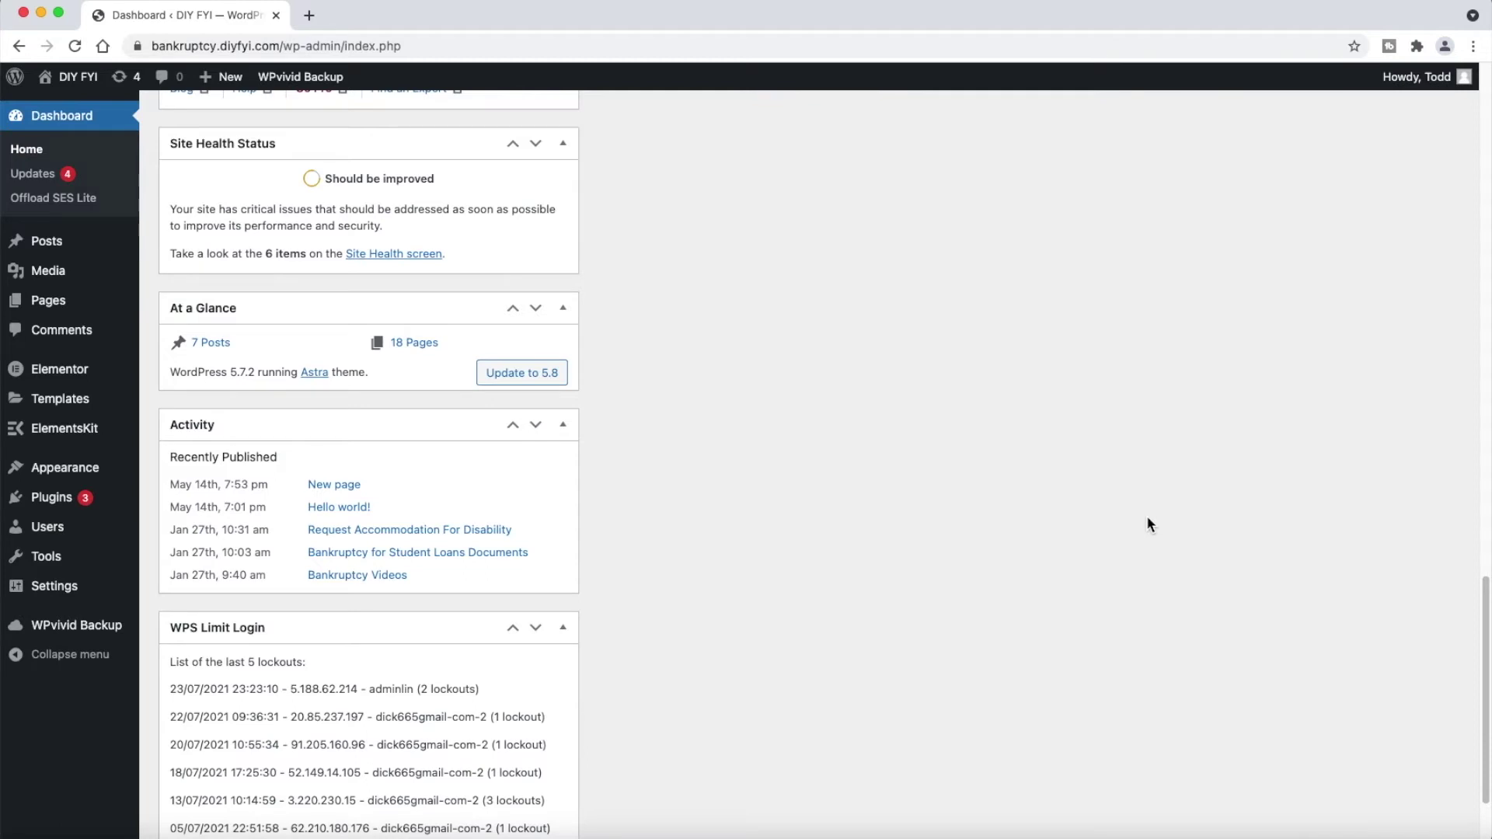
{"action": "scroll", "coordinate": [1148, 525], "scroll_direction": "down", "scroll_amount": 1}
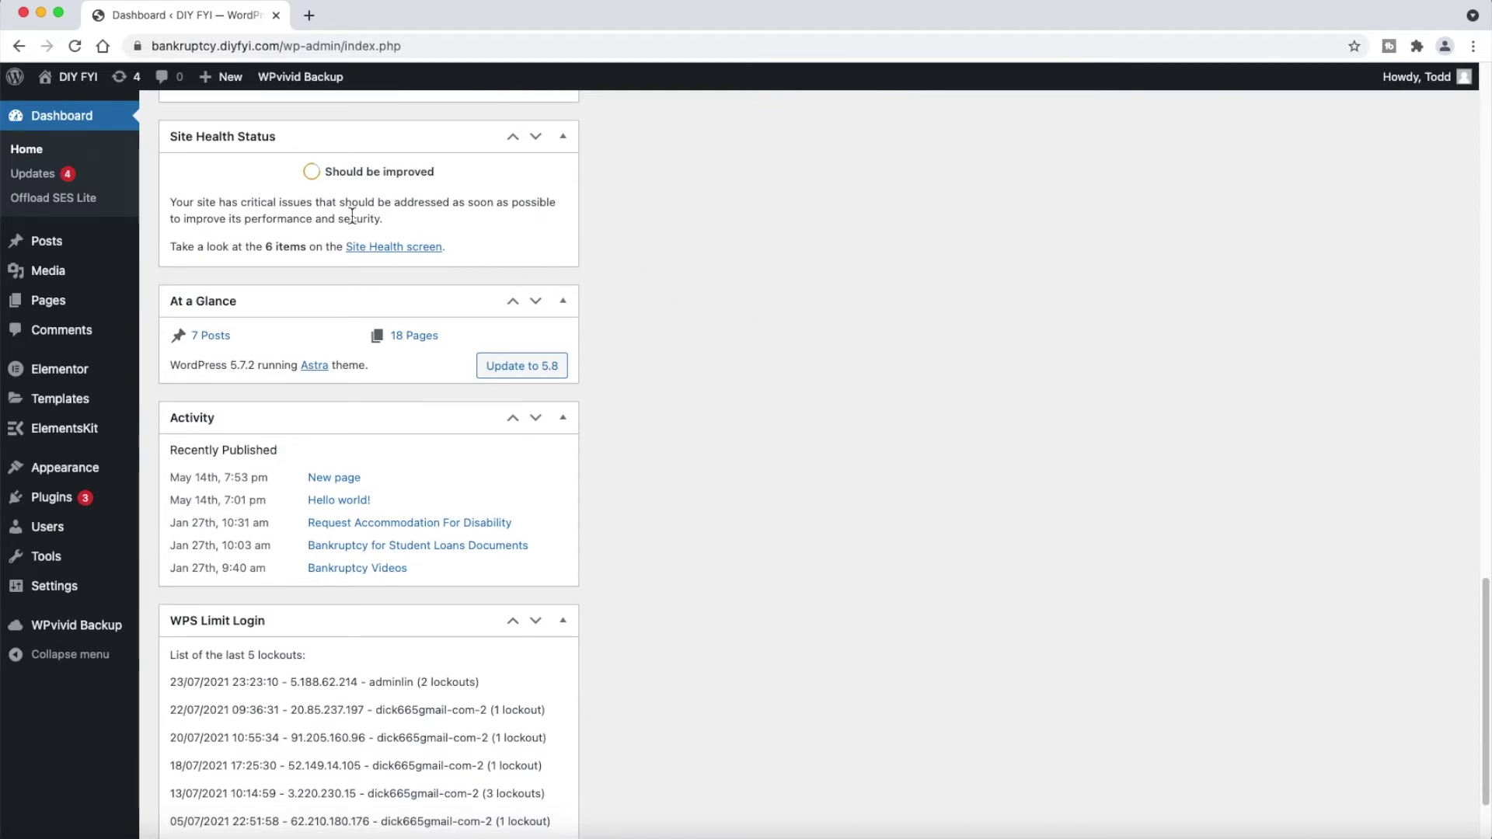
{"action": "left_click", "coordinate": [32, 173]}
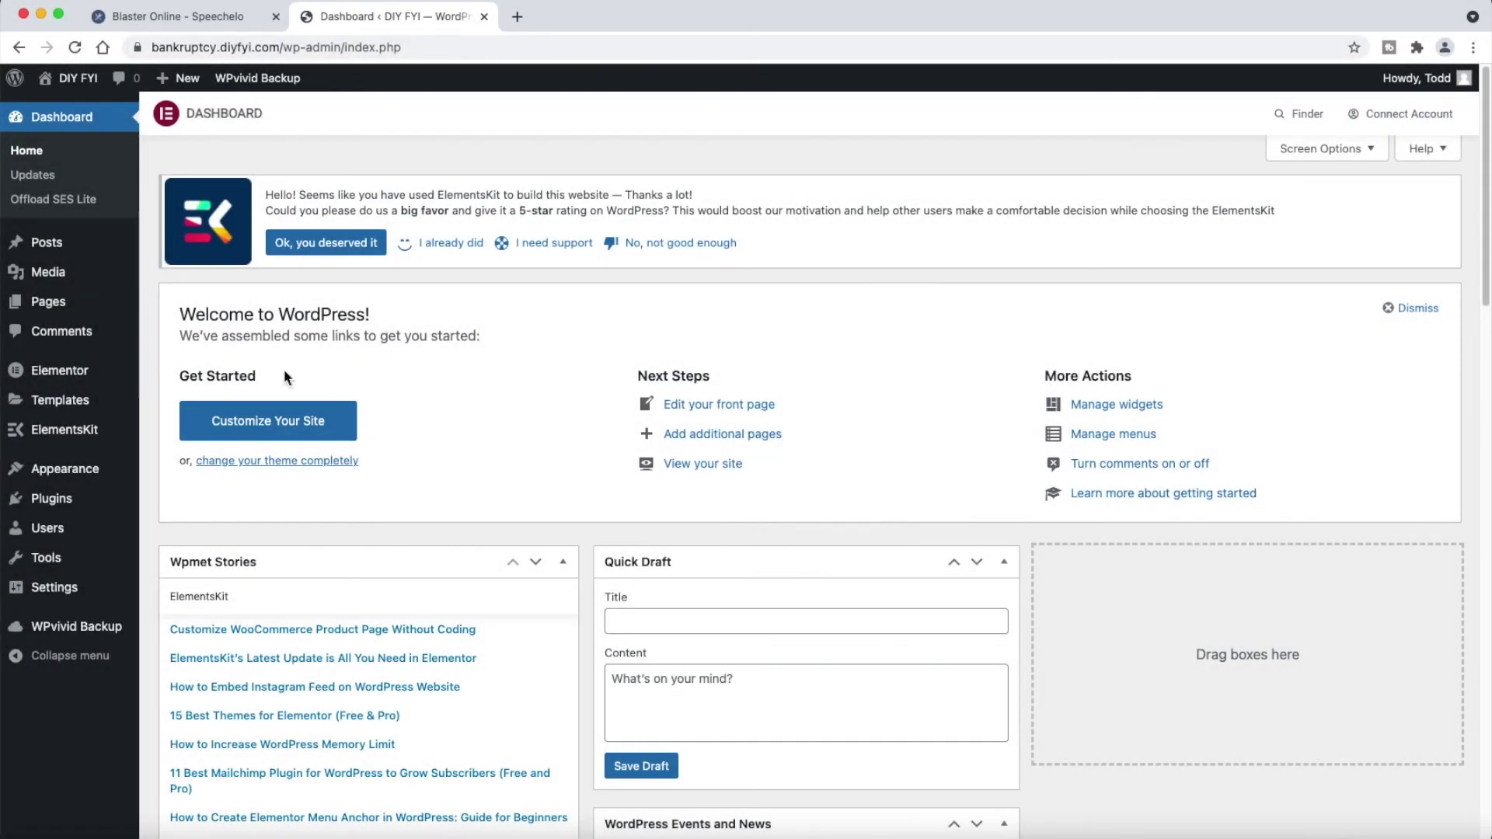
- Open the Media Library and select a snowy riverside photo in the second row of the grid
{"action": "mouse_move", "coordinate": [84, 286]}
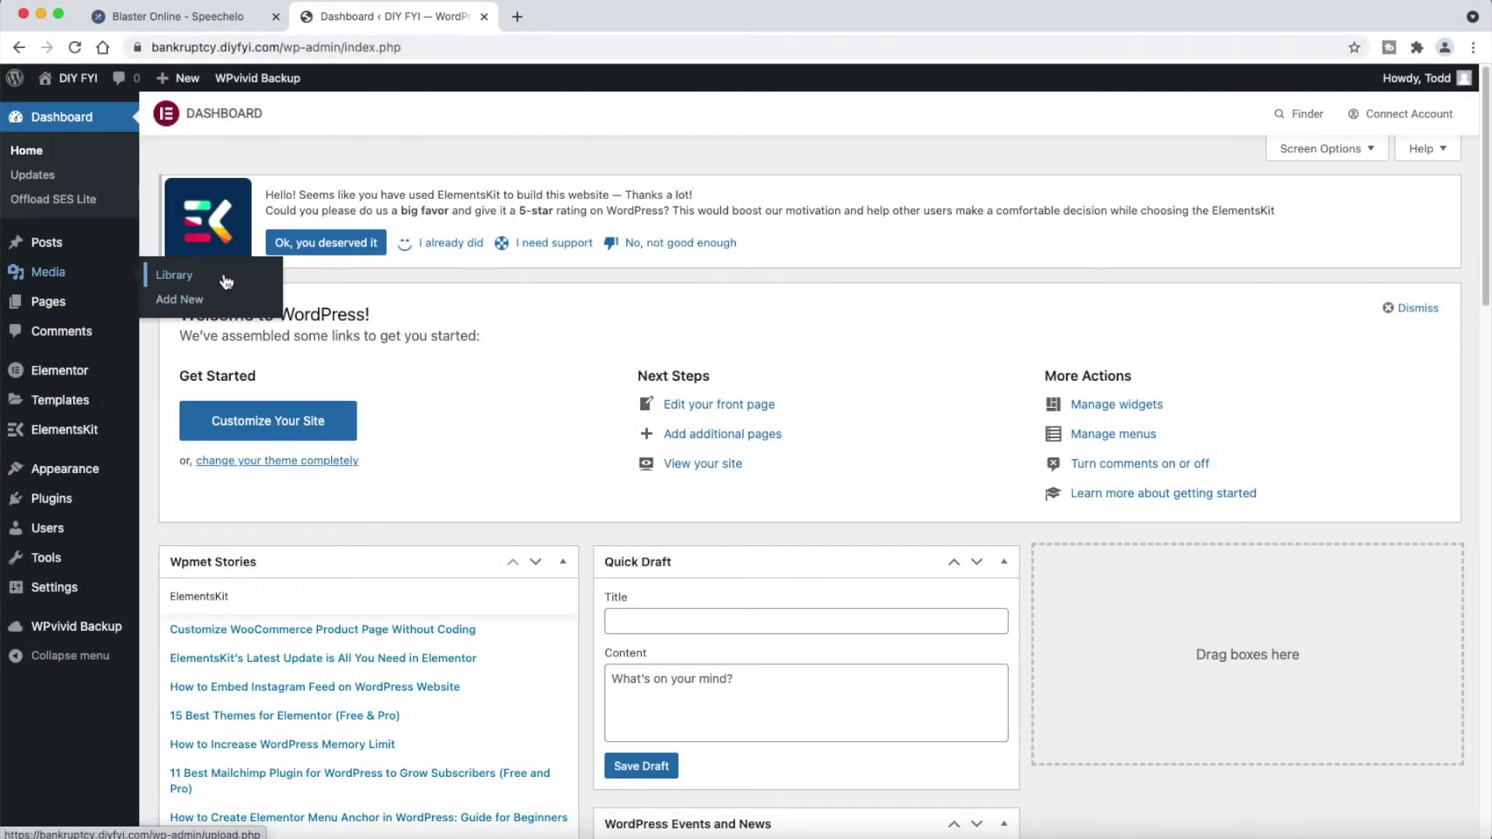
{"action": "left_click", "coordinate": [261, 283]}
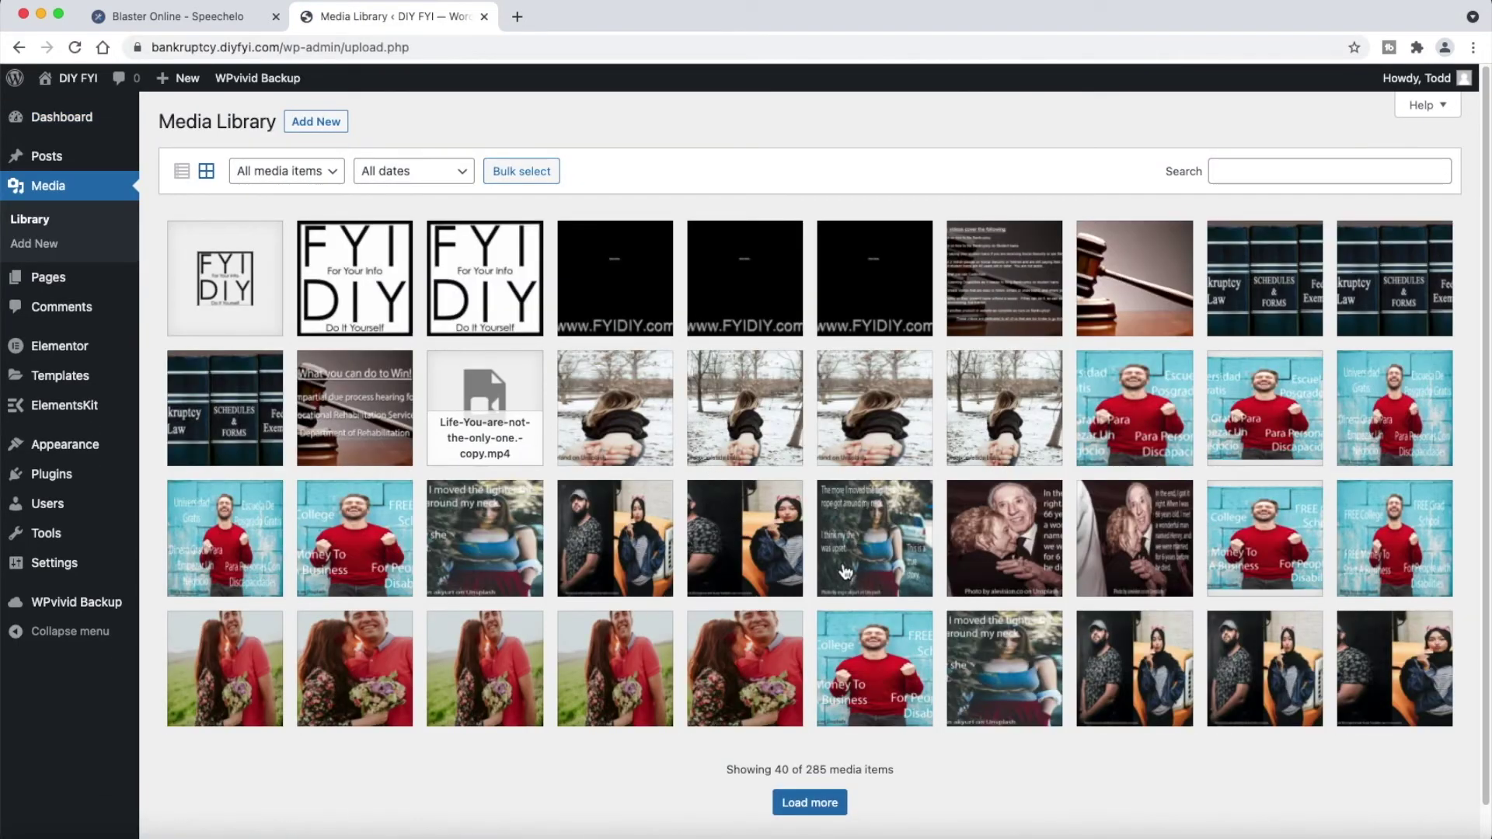
{"action": "scroll", "coordinate": [992, 525], "scroll_direction": "down", "scroll_amount": 1}
{"action": "scroll", "coordinate": [991, 522], "scroll_direction": "up", "scroll_amount": 1}
{"action": "left_click", "coordinate": [911, 407]}
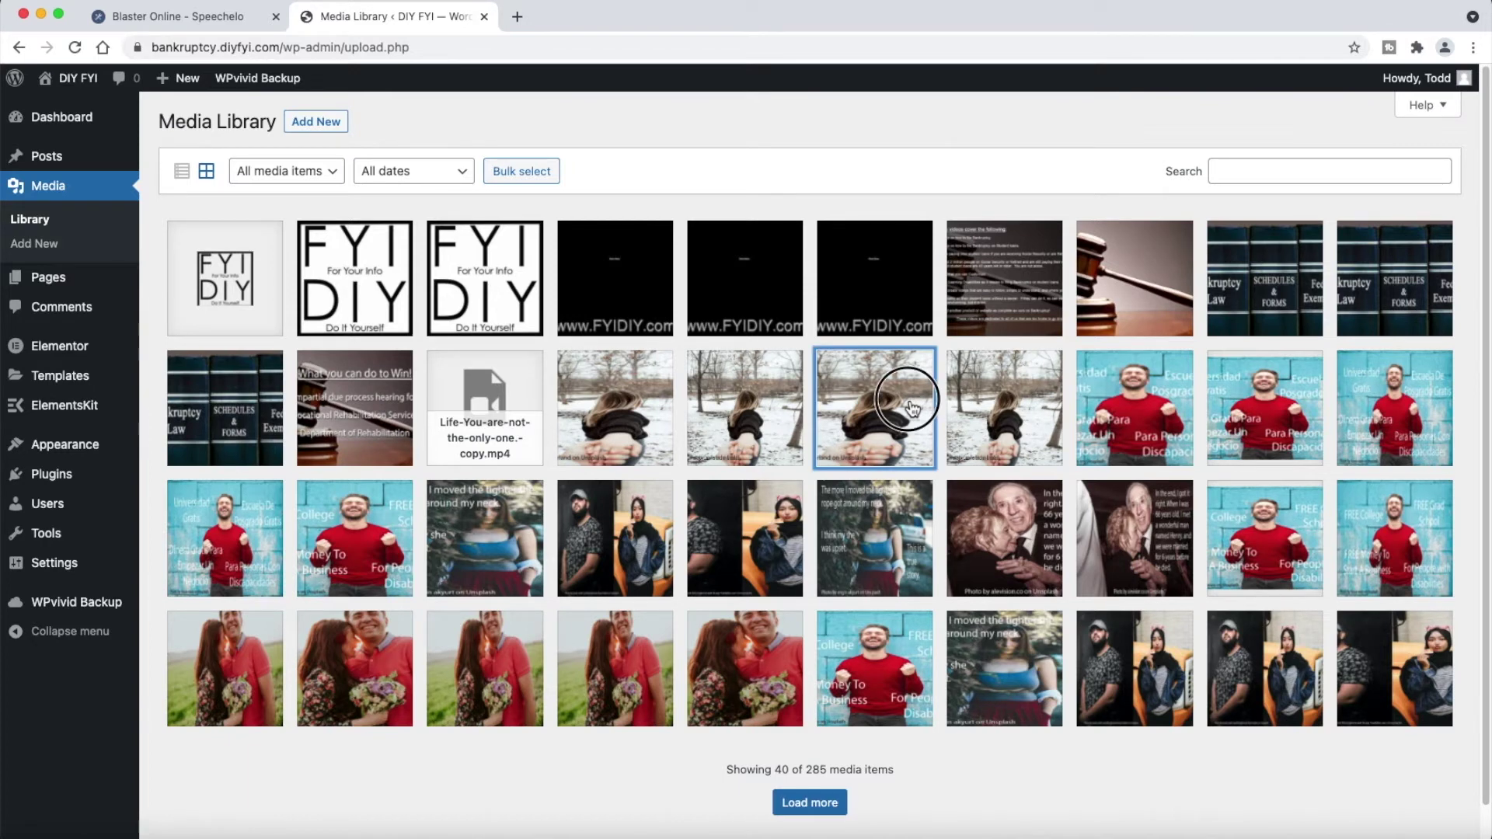
{"action": "left_click", "coordinate": [912, 405]}
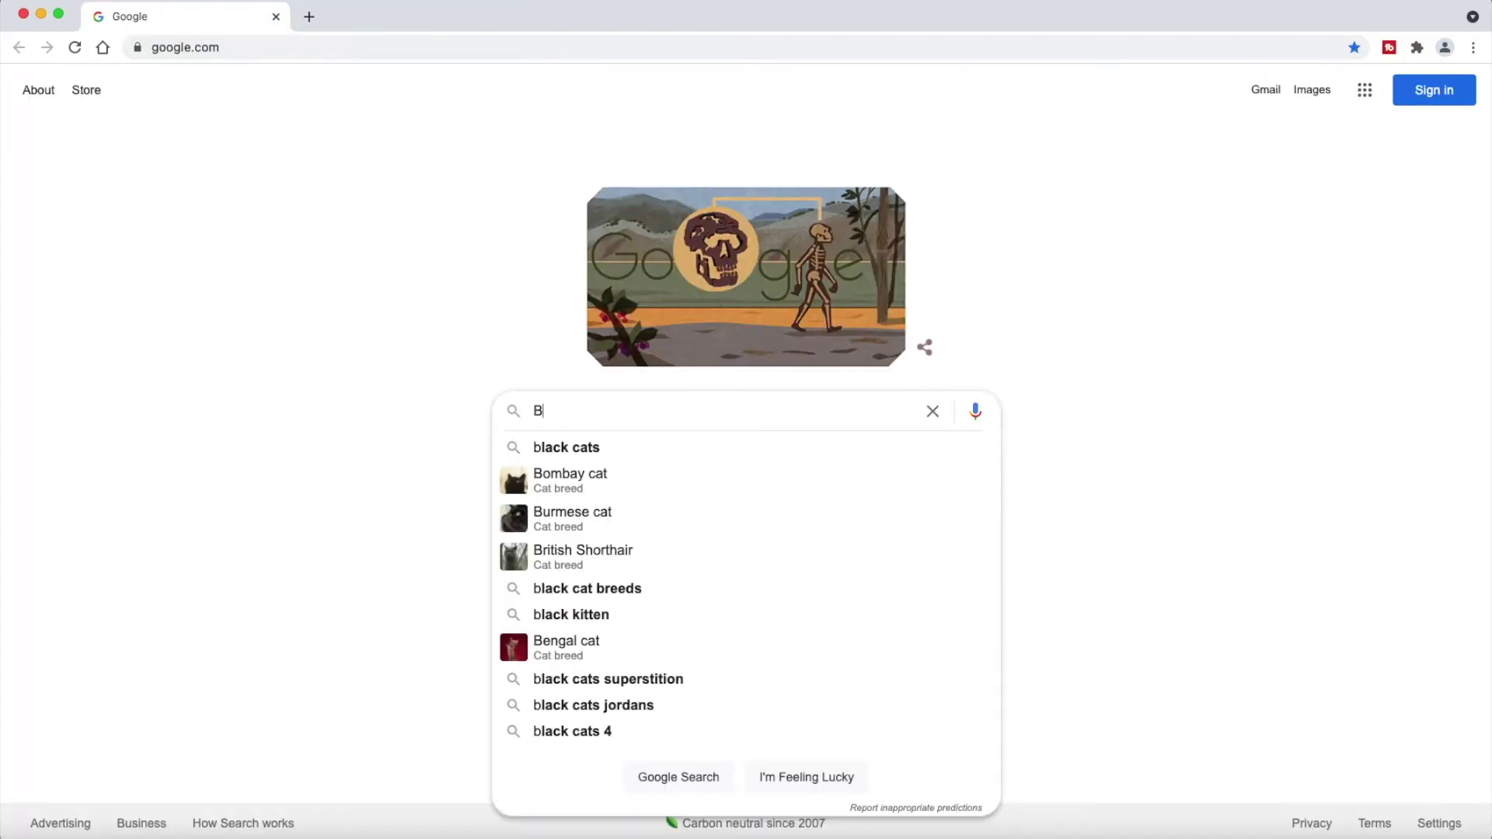
- Search Google Images for "black cats" and open the preview of "The Truth About Black Cats" picture
{"action": "left_click", "coordinate": [784, 451]}
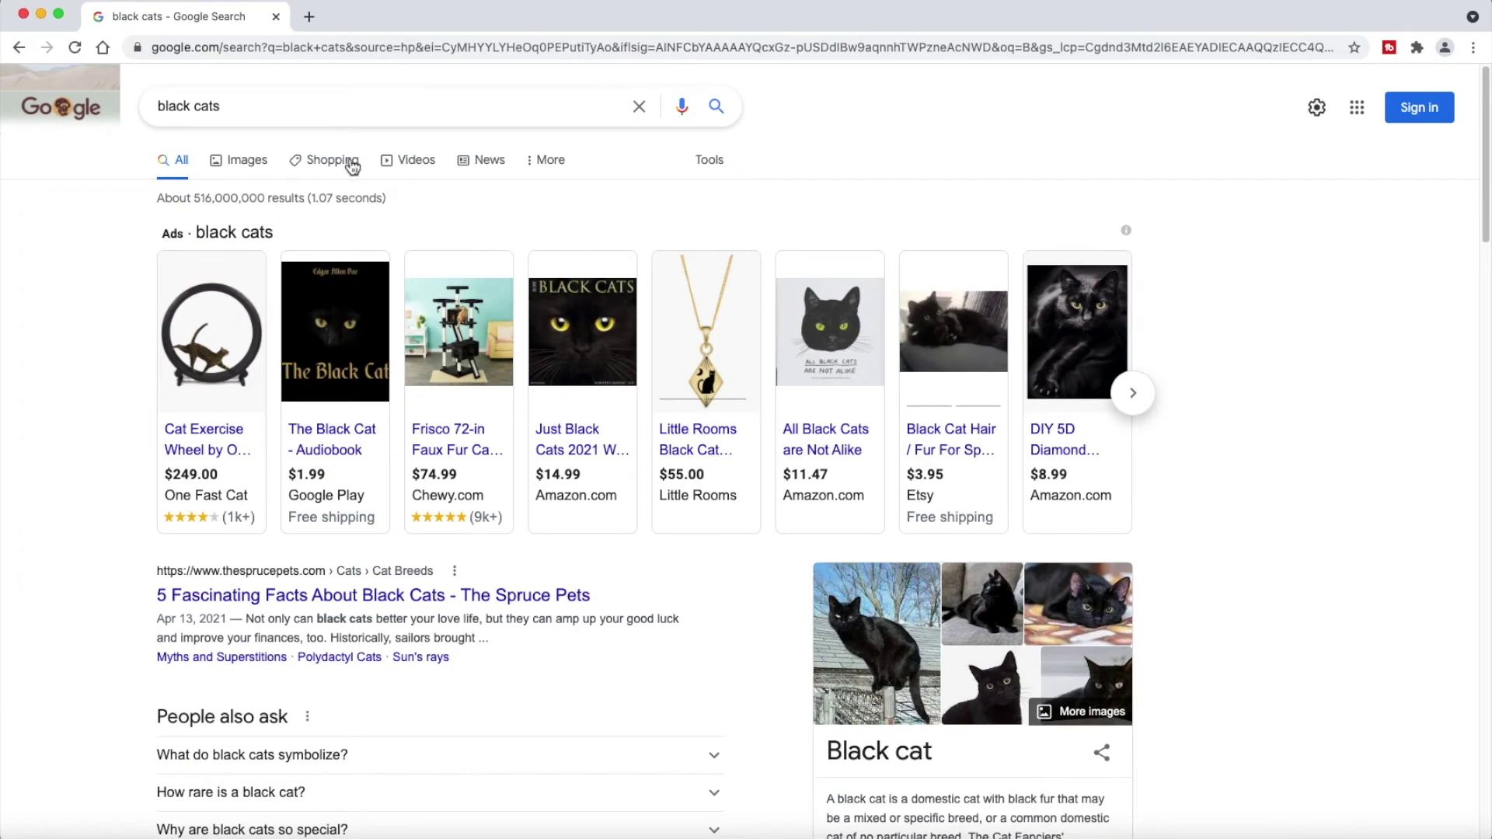
{"action": "left_click", "coordinate": [263, 171]}
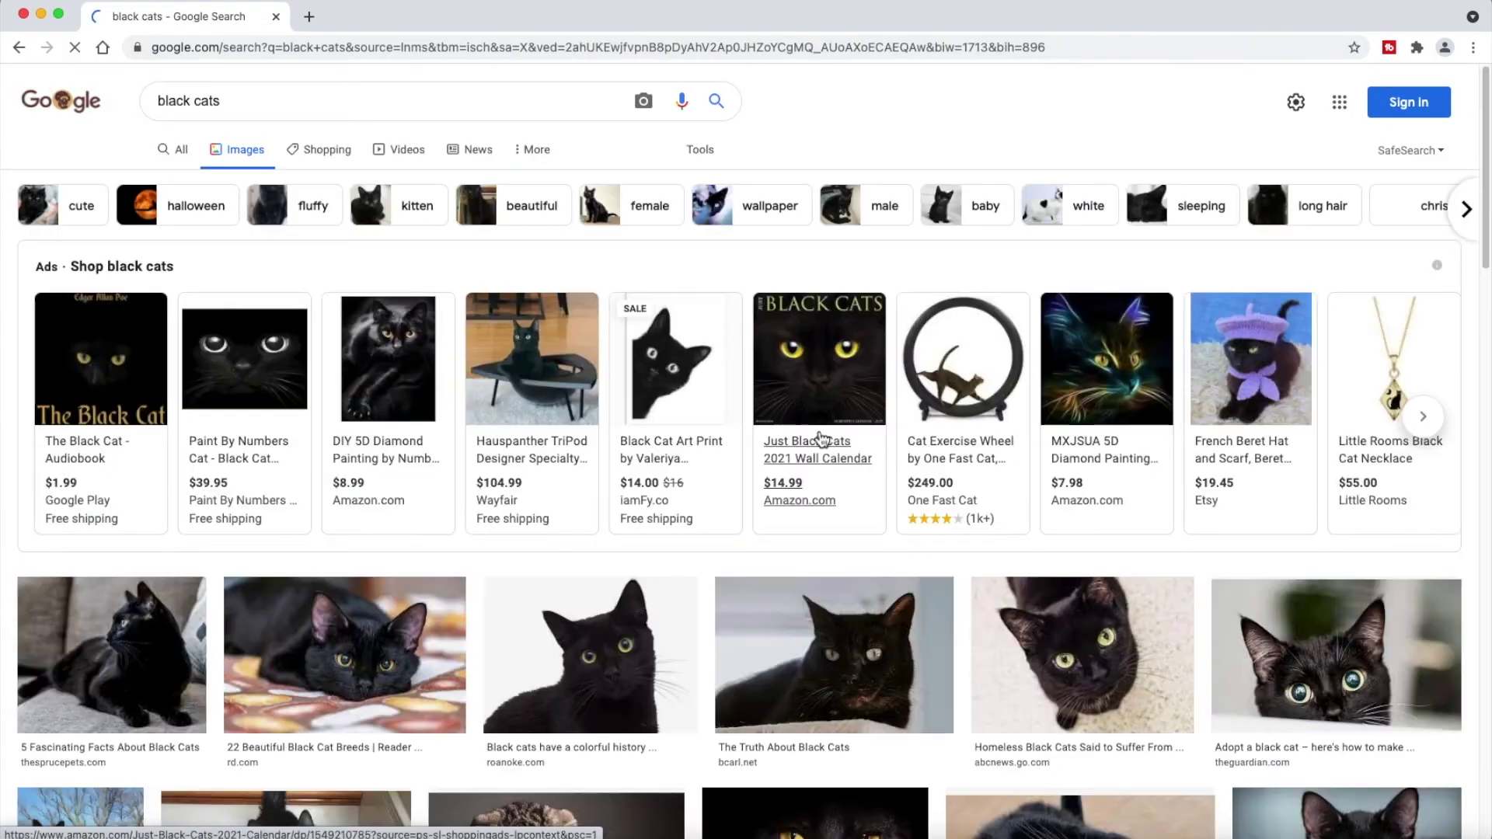
{"action": "left_click", "coordinate": [855, 699]}
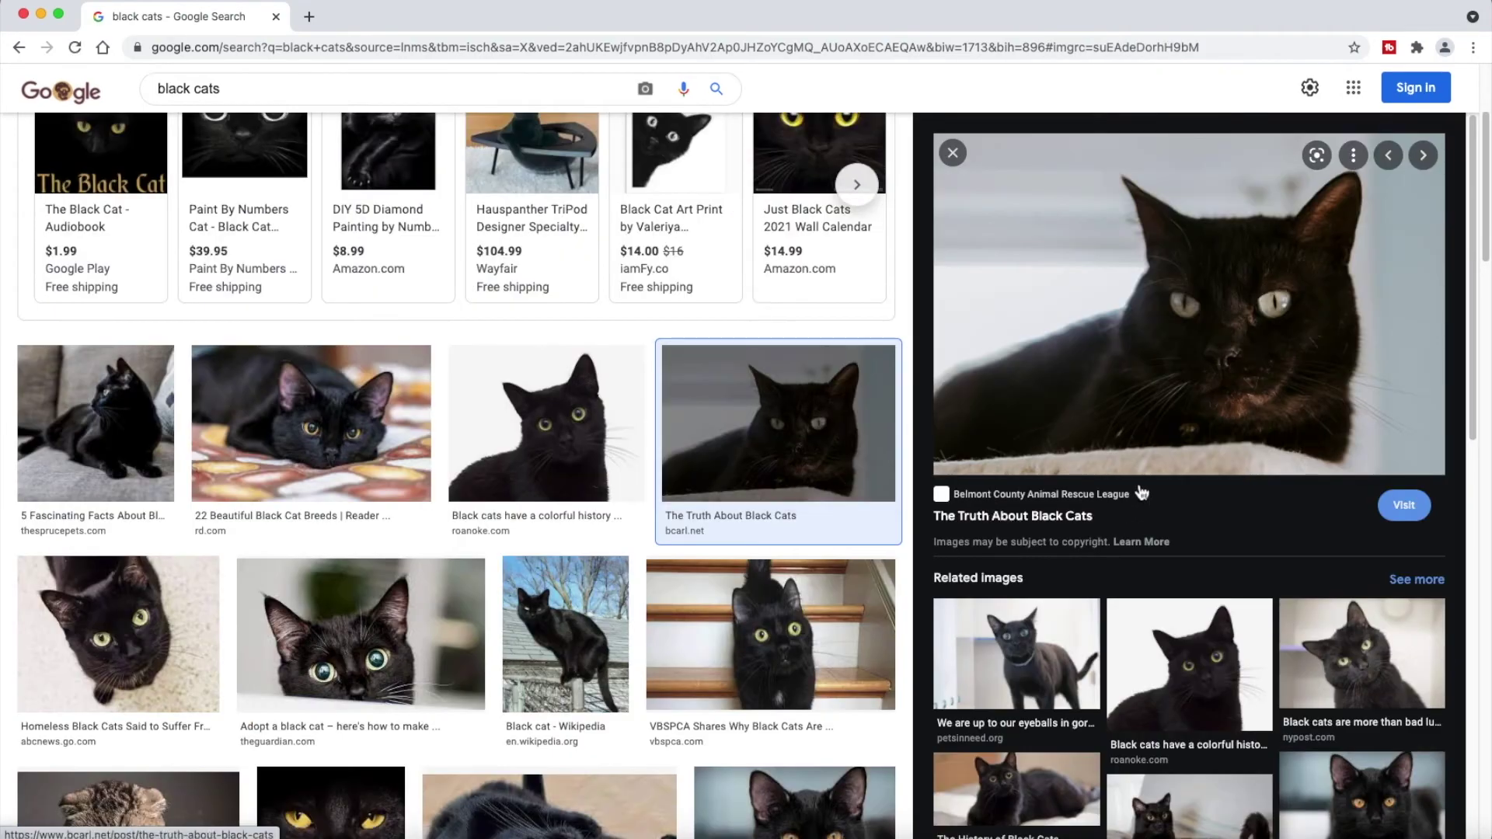
{"action": "left_click", "coordinate": [1165, 417]}
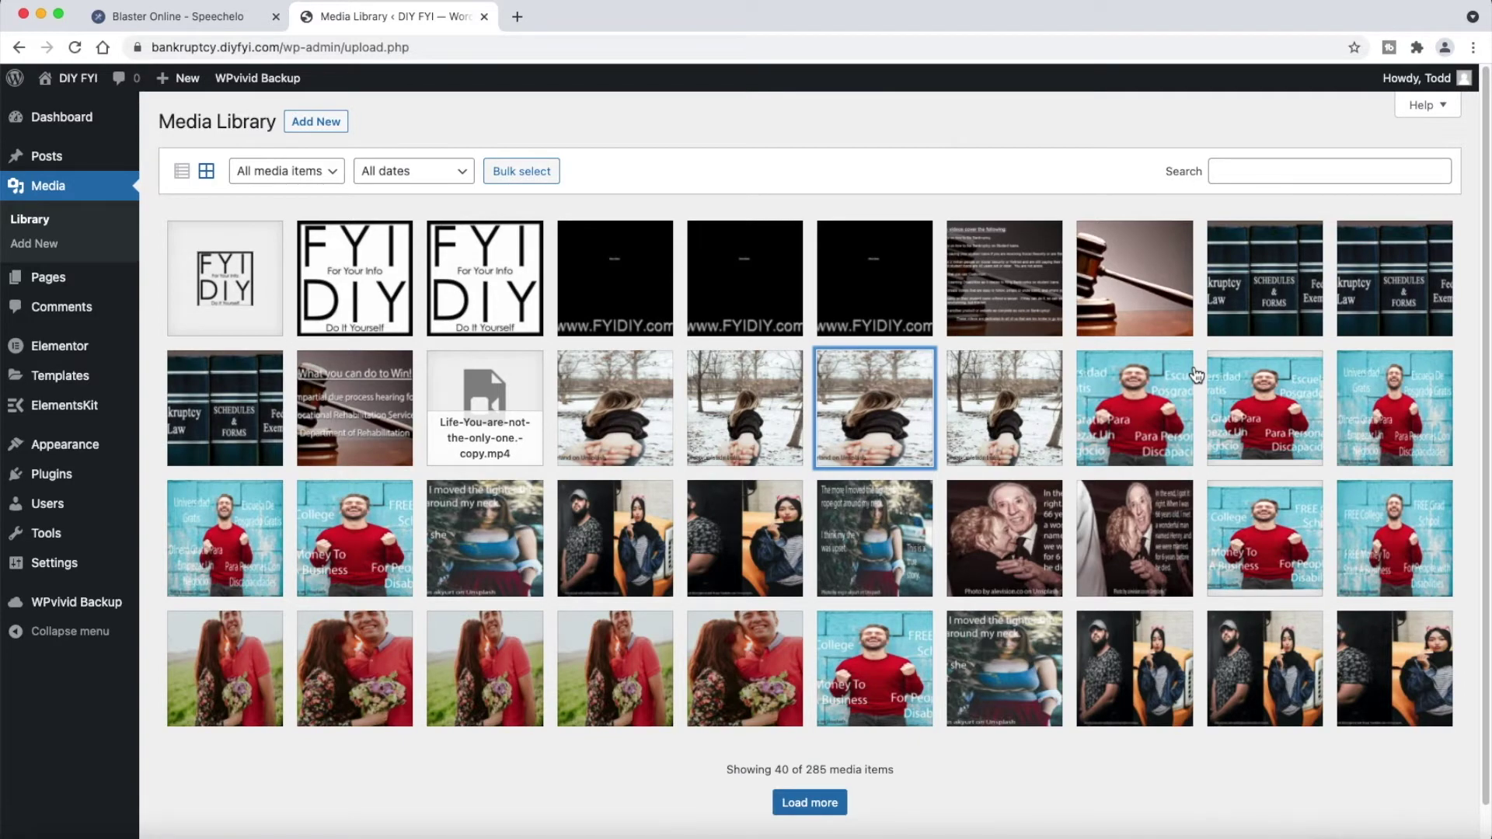
- Upload all files from xz1.mp3 to xz17.mp3 in the Downloads folder to the WordPress Media Library
{"action": "left_click", "coordinate": [342, 123]}
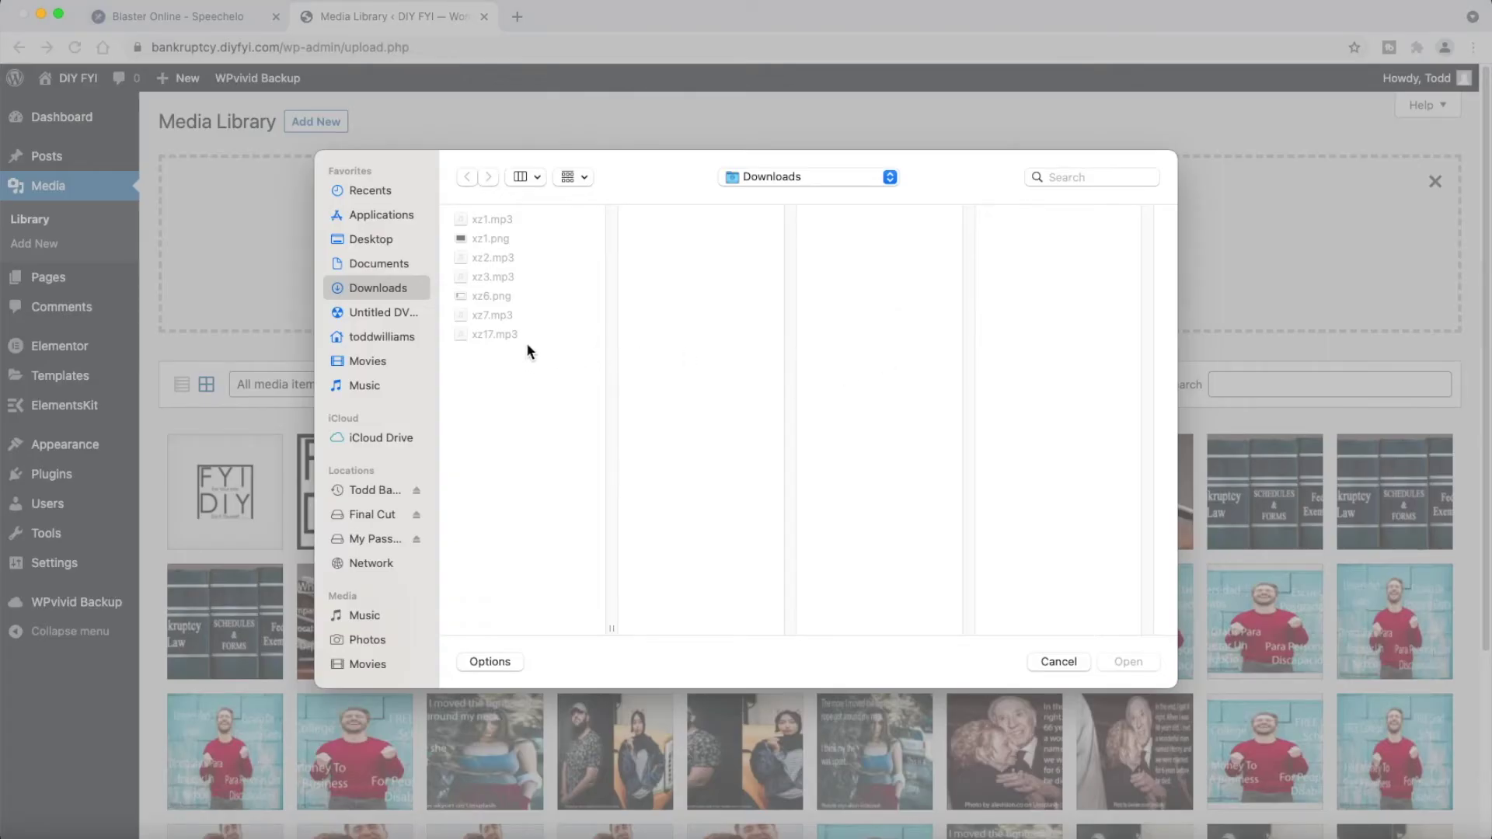
{"action": "left_click", "coordinate": [513, 335]}
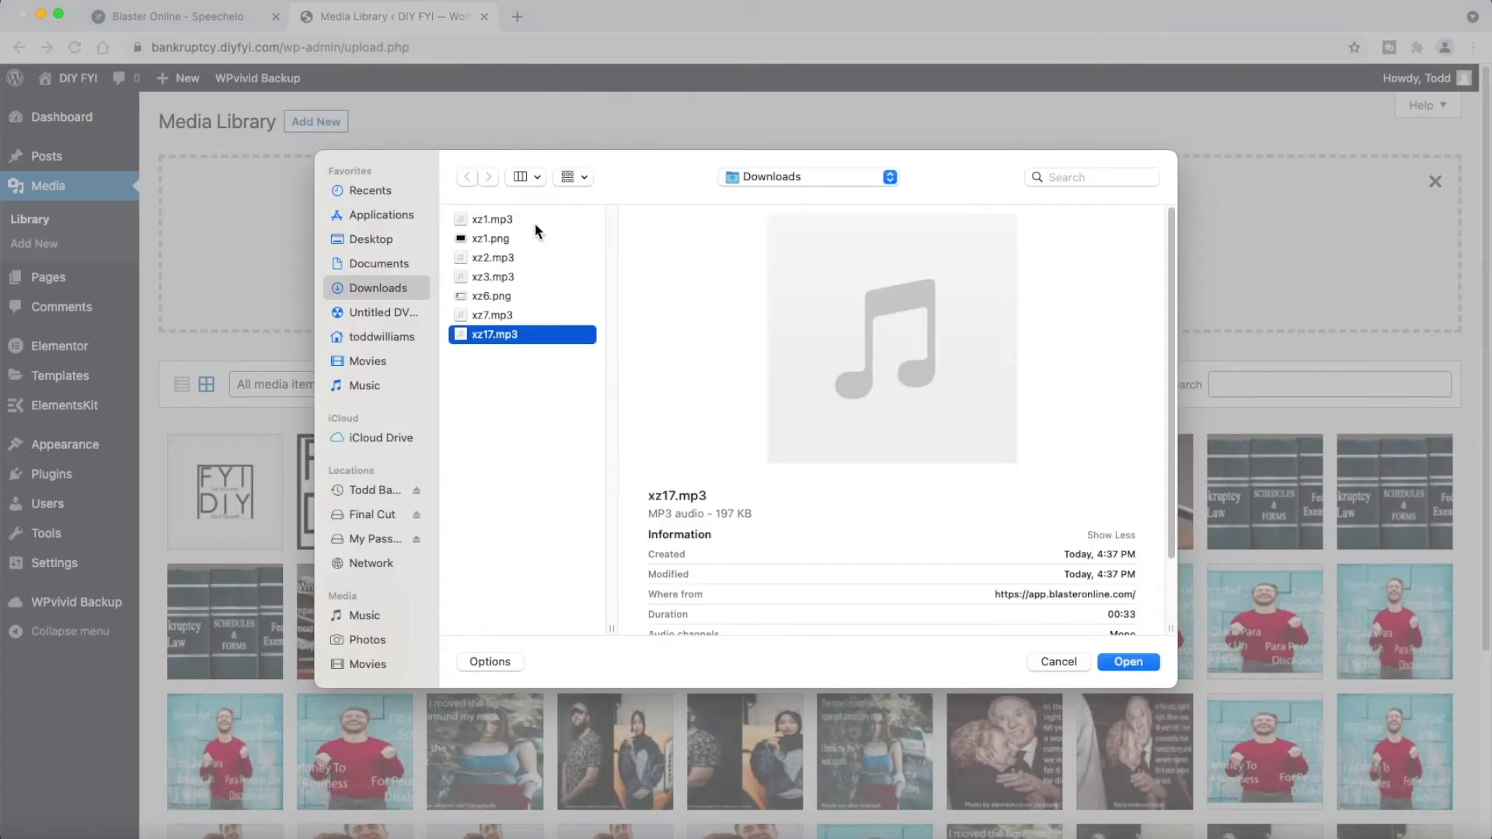
{"action": "left_click", "coordinate": [534, 221], "text": "shift"}
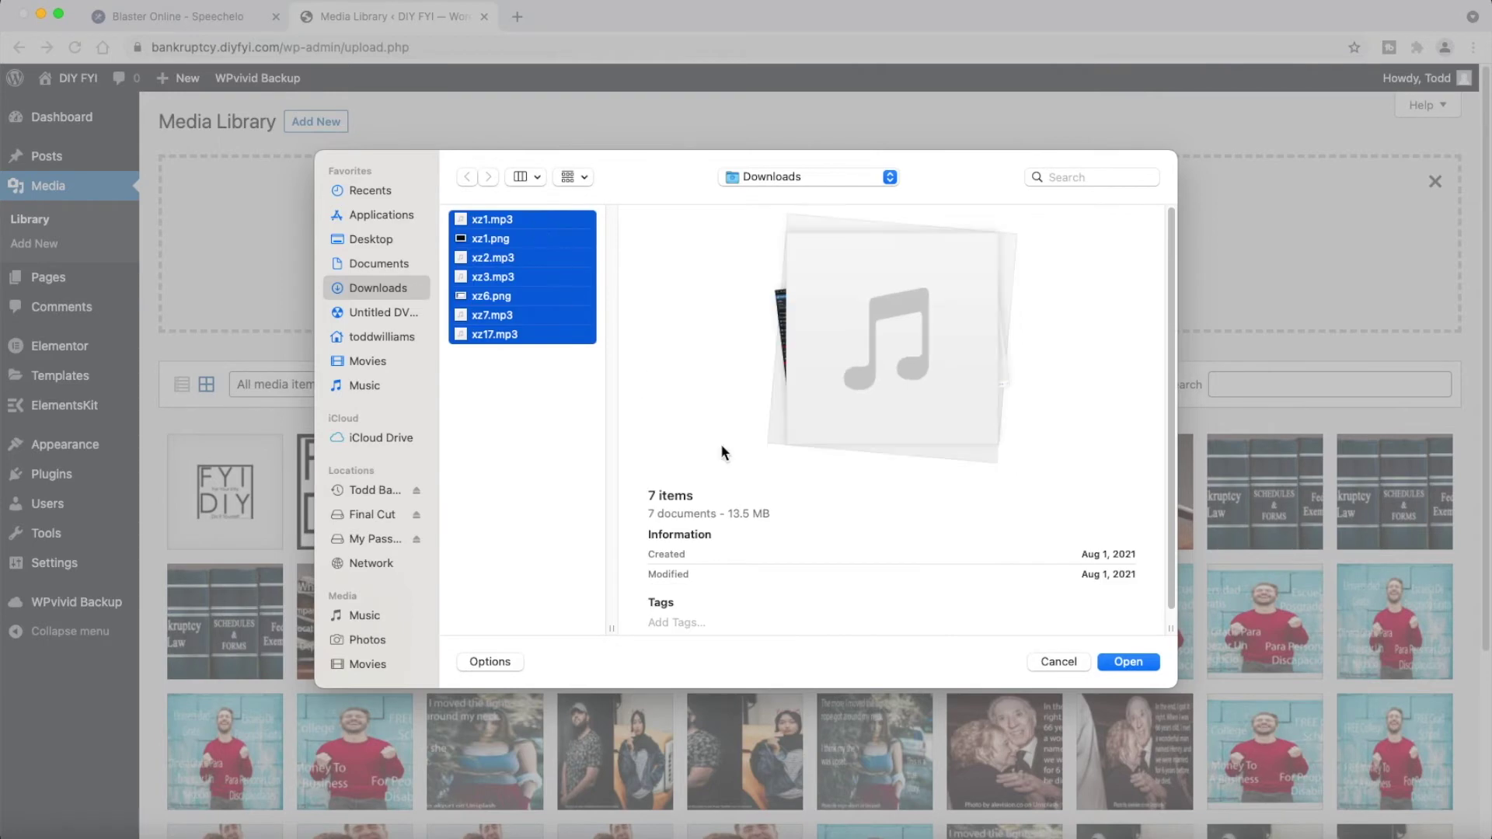
{"action": "left_click", "coordinate": [1128, 662]}
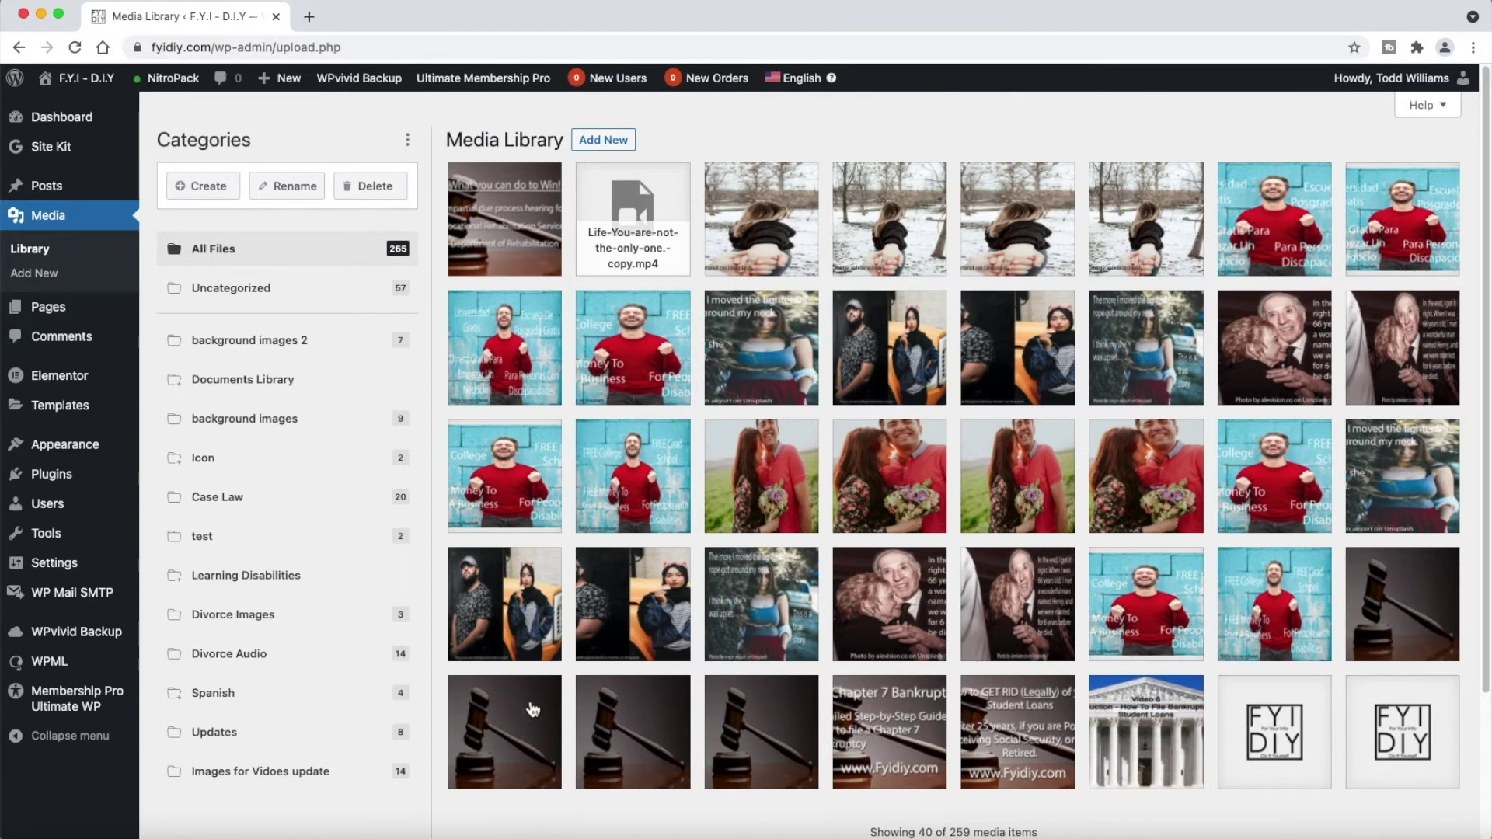
- View the media files in the "background images 2" and "Case Law" categories
{"action": "left_click", "coordinate": [303, 349]}
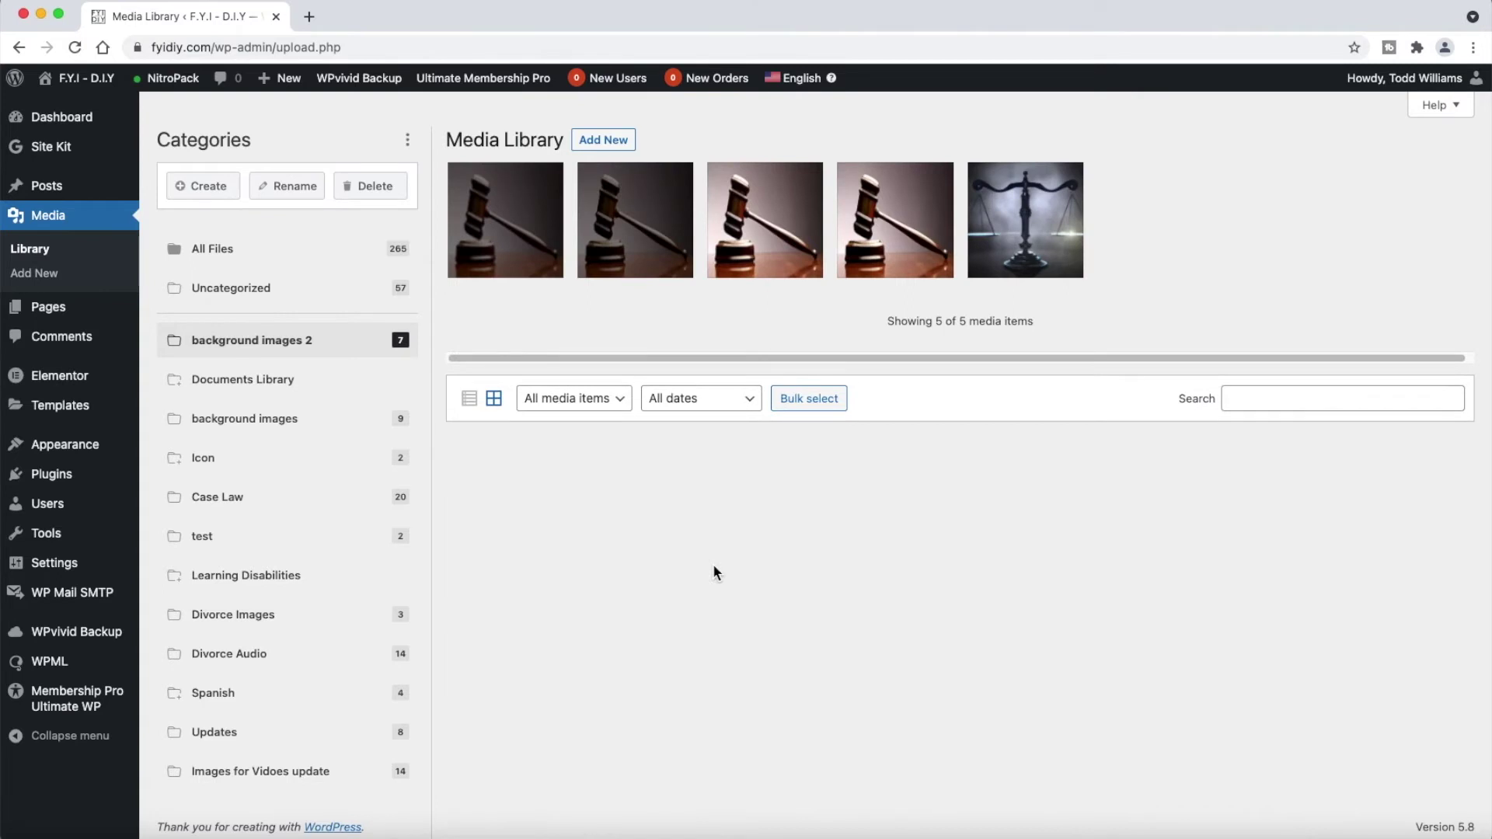
{"action": "left_click", "coordinate": [337, 503]}
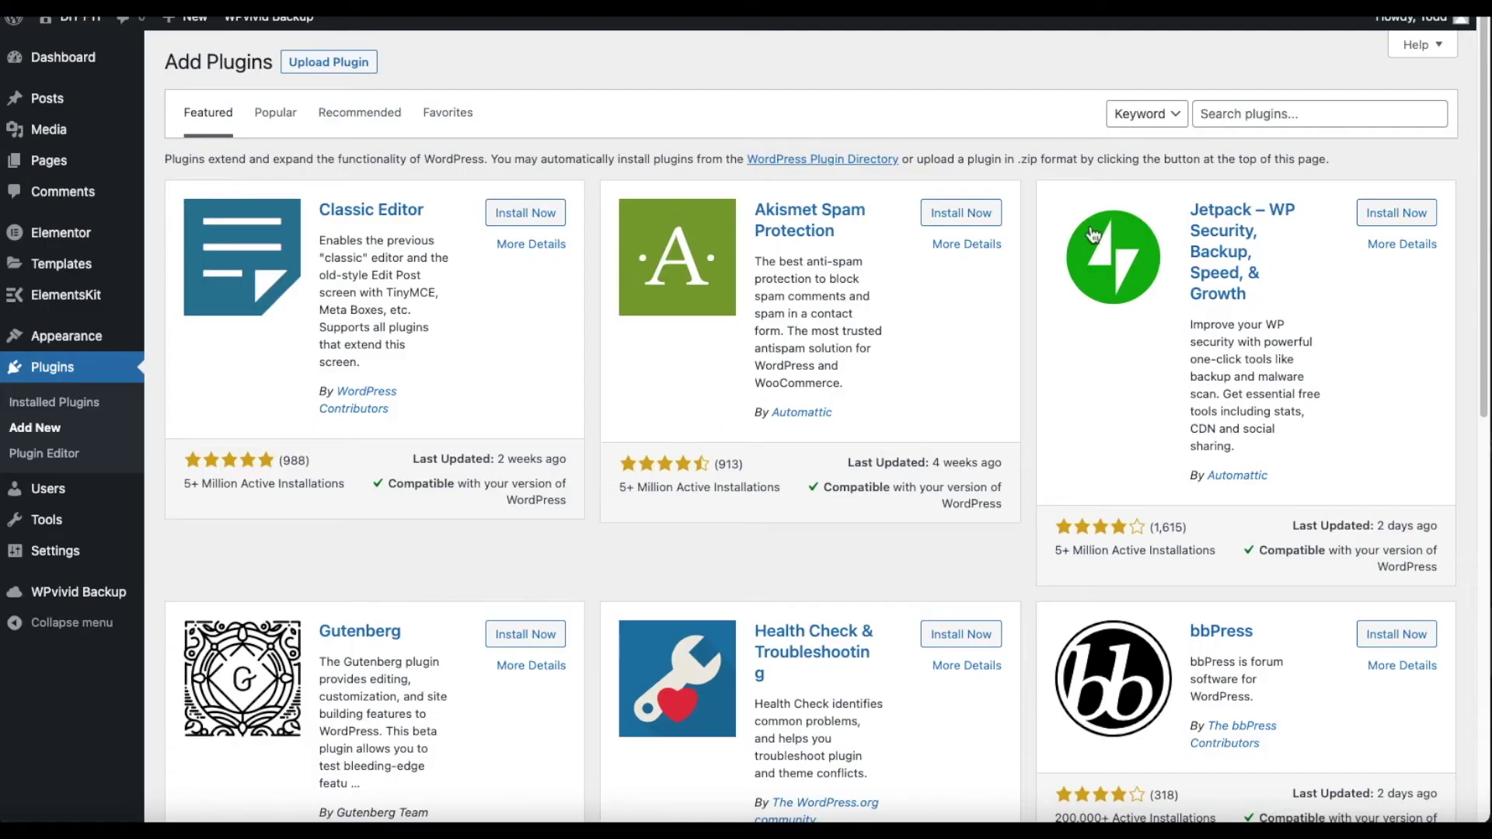
- Search the plugin directory for "media library" and browse the matching plugins
{"action": "left_click", "coordinate": [1271, 115]}
{"action": "right_click", "coordinate": [1273, 115]}
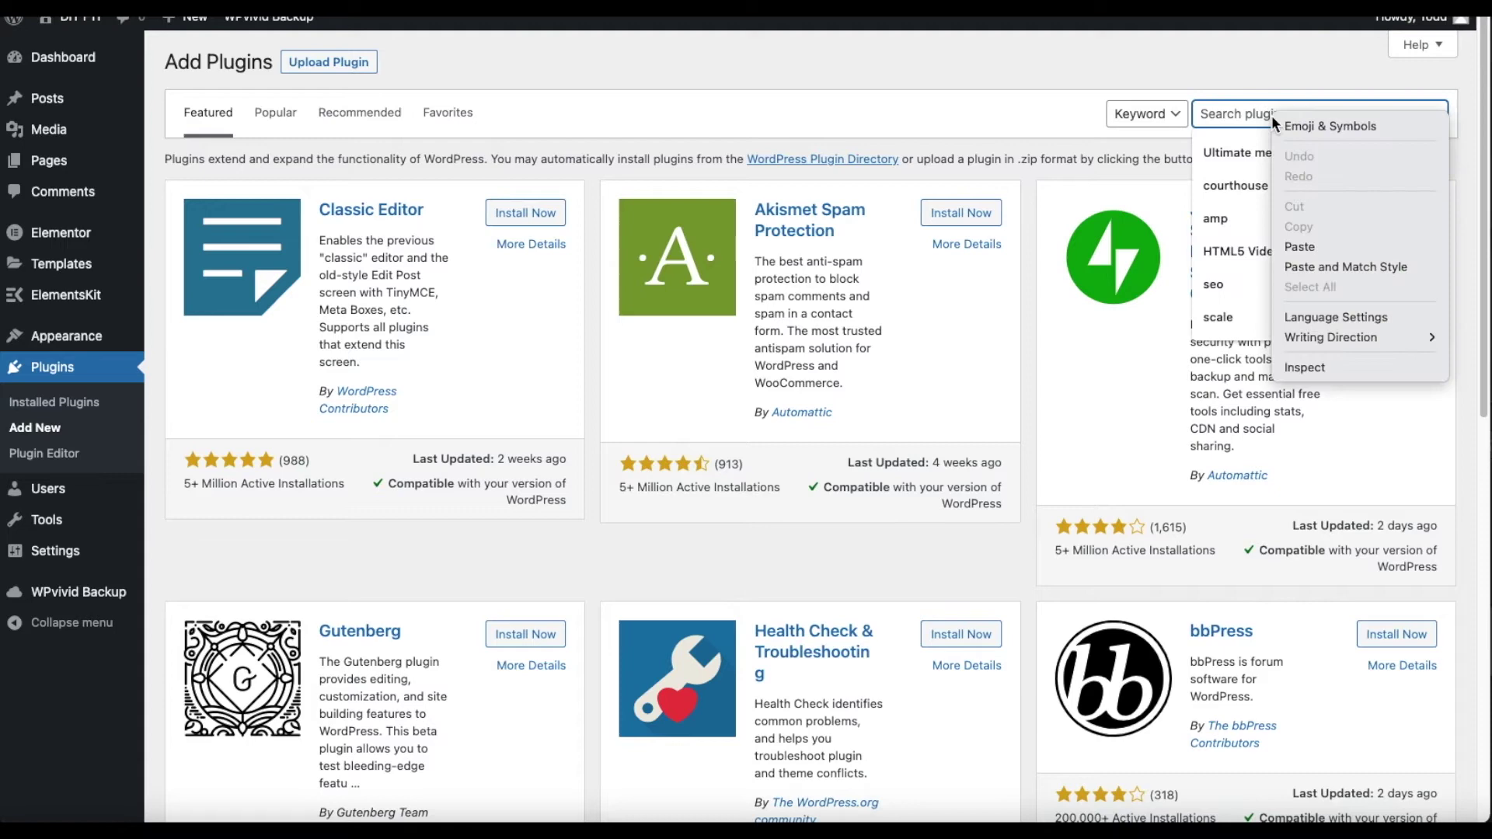
{"action": "left_click", "coordinate": [1313, 246]}
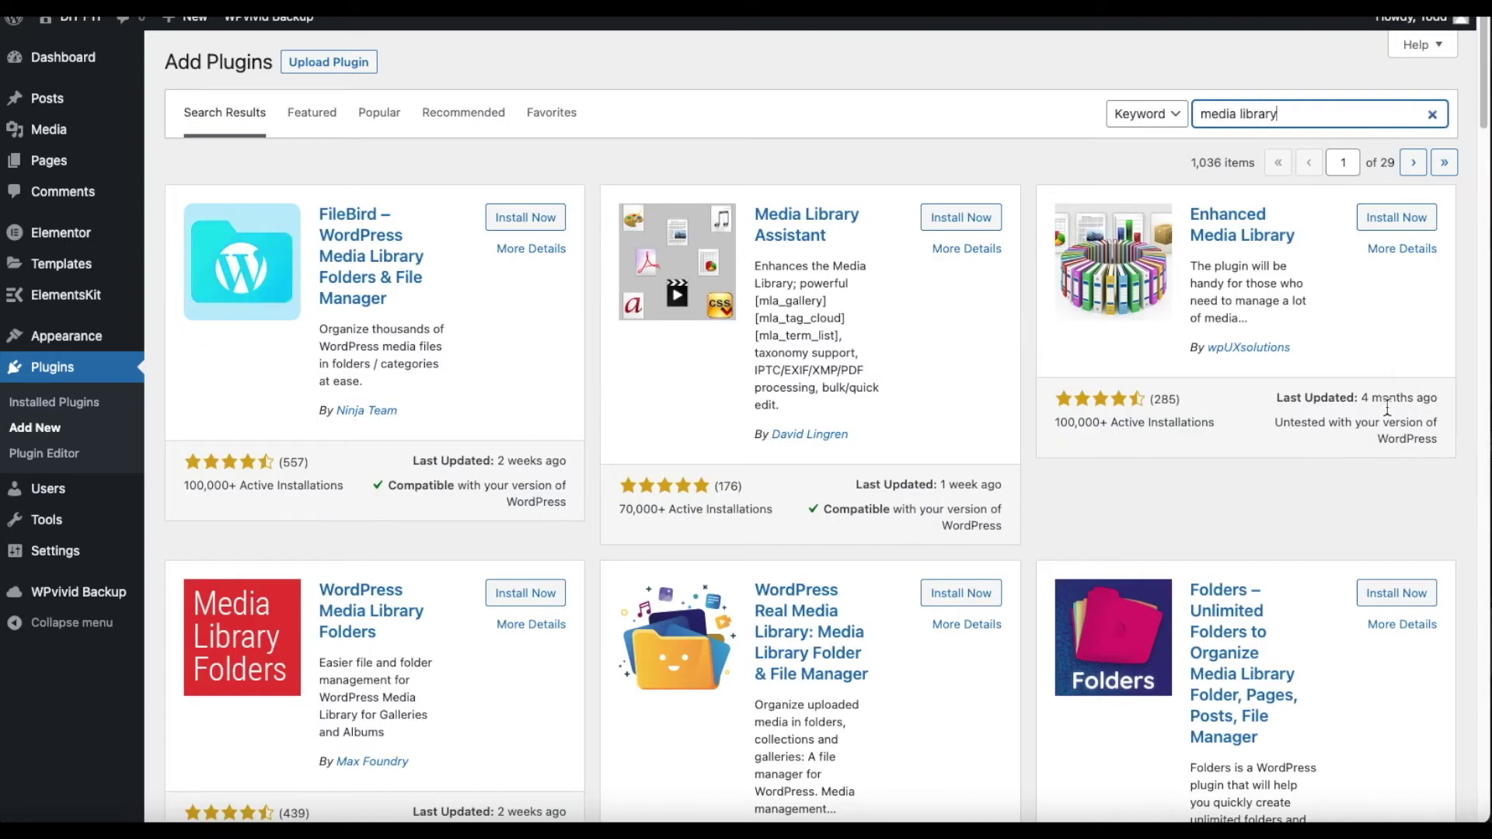
{"action": "scroll", "coordinate": [1456, 515], "scroll_direction": "down", "scroll_amount": 3}
{"action": "scroll", "coordinate": [1455, 514], "scroll_direction": "down", "scroll_amount": 6}
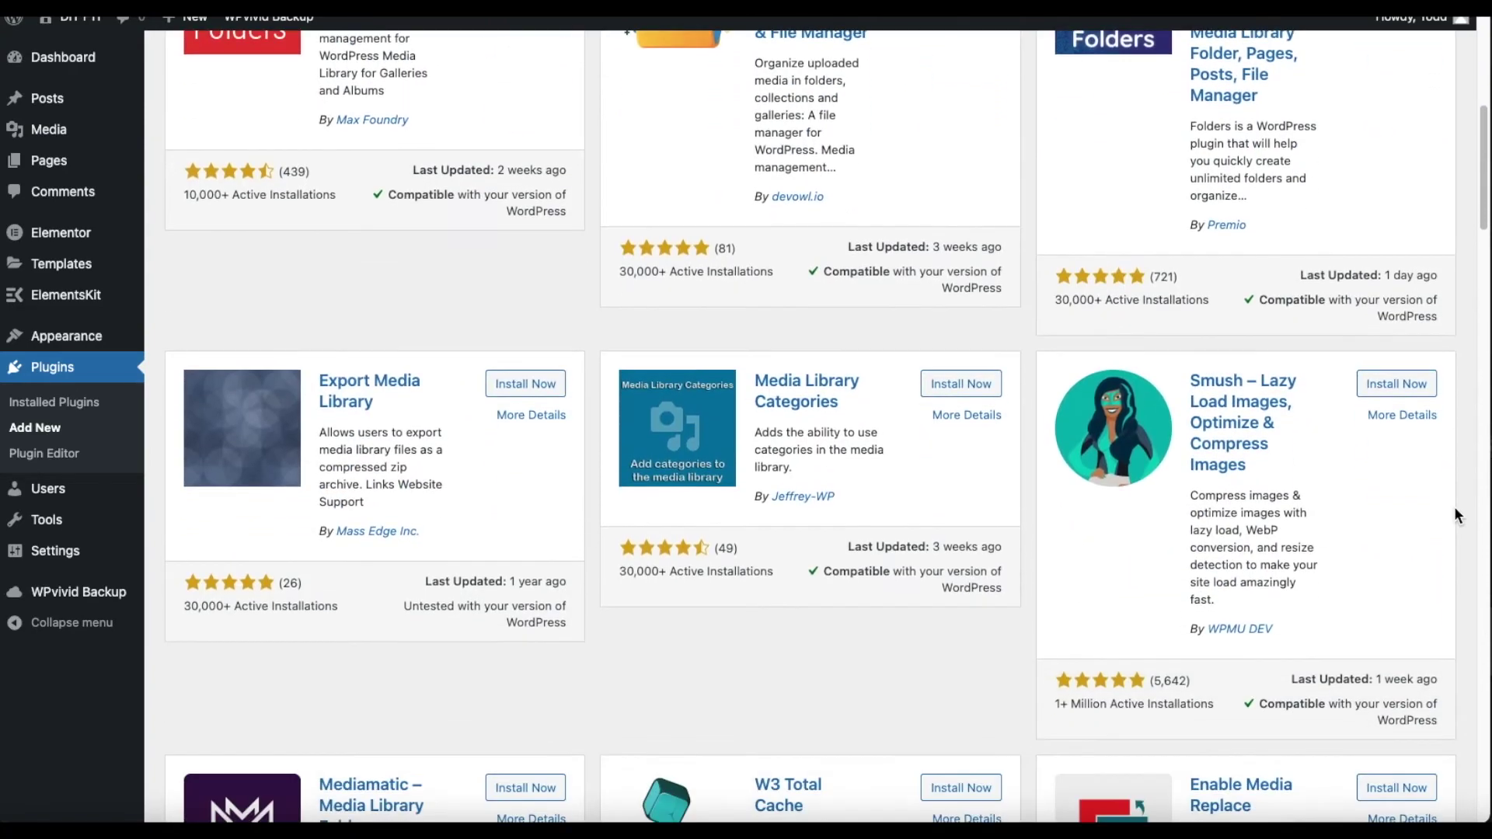
{"action": "scroll", "coordinate": [1456, 514], "scroll_direction": "down", "scroll_amount": 2}
{"action": "scroll", "coordinate": [1453, 506], "scroll_direction": "down", "scroll_amount": 15}
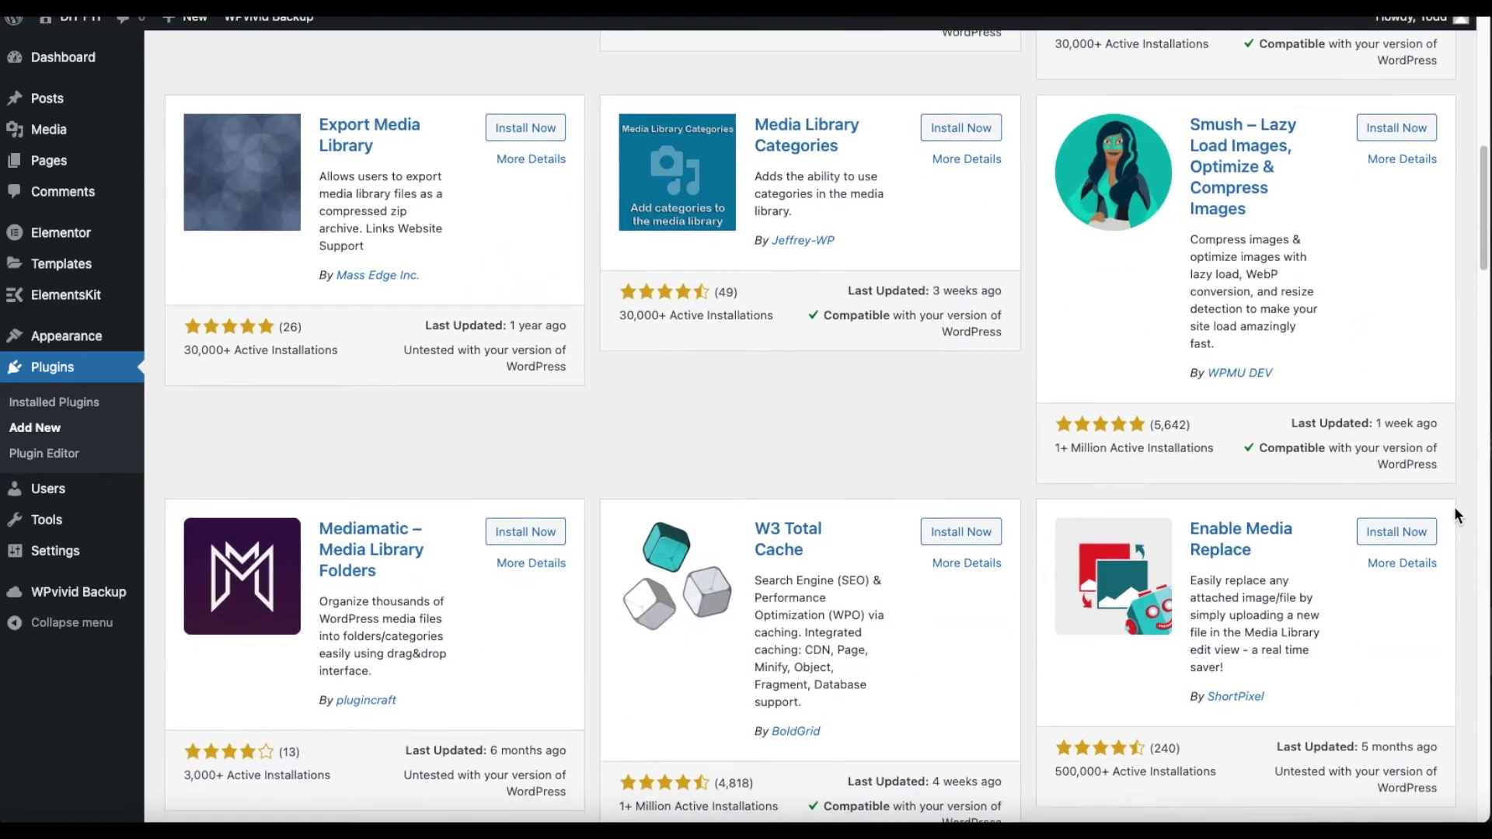
{"action": "scroll", "coordinate": [1408, 523], "scroll_direction": "down", "scroll_amount": 3}
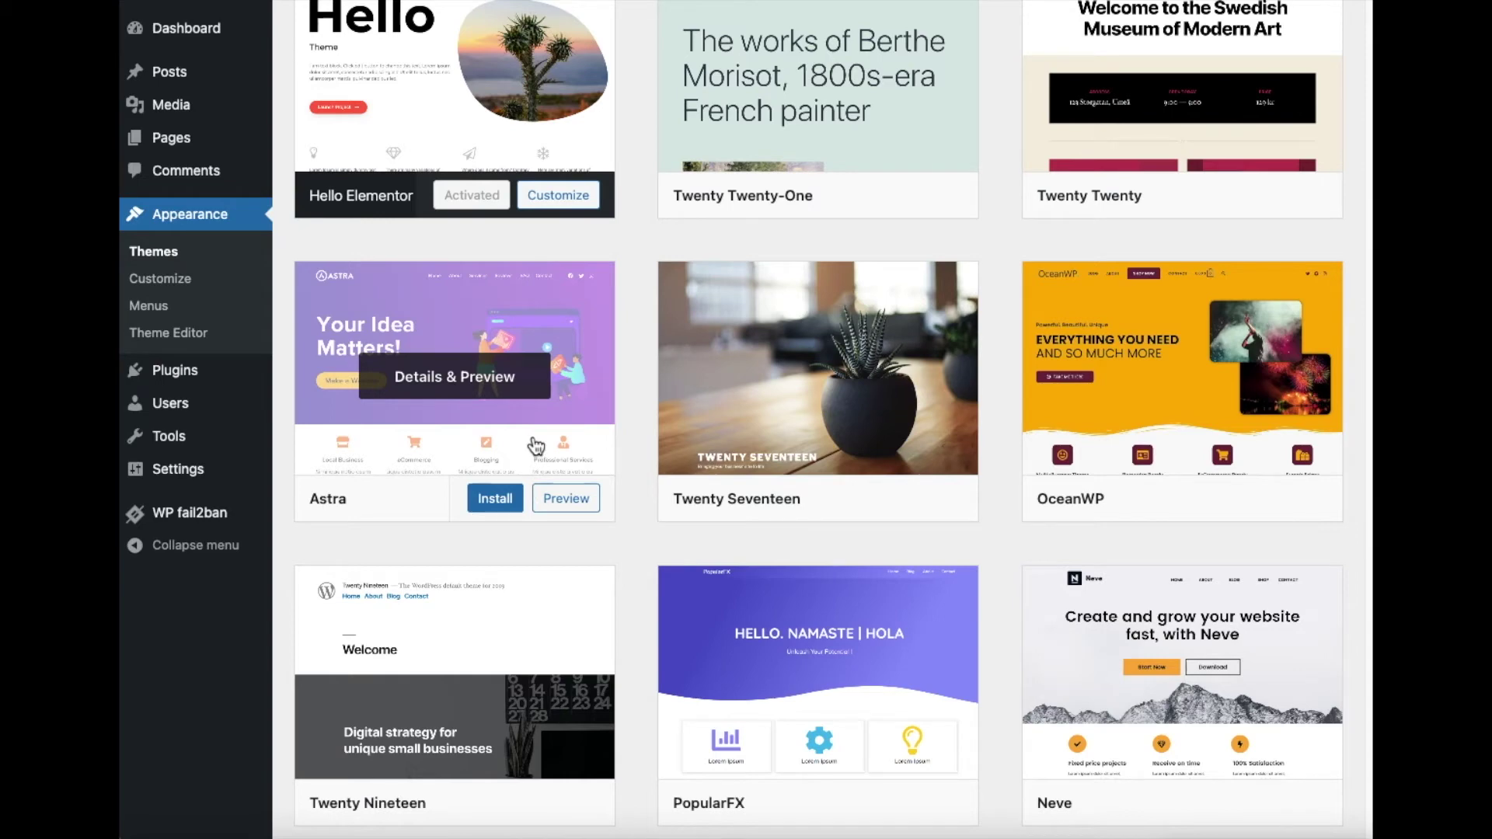
- Install and activate the Astra theme, and enable its auto-updates from the theme details
{"action": "left_click", "coordinate": [509, 499]}
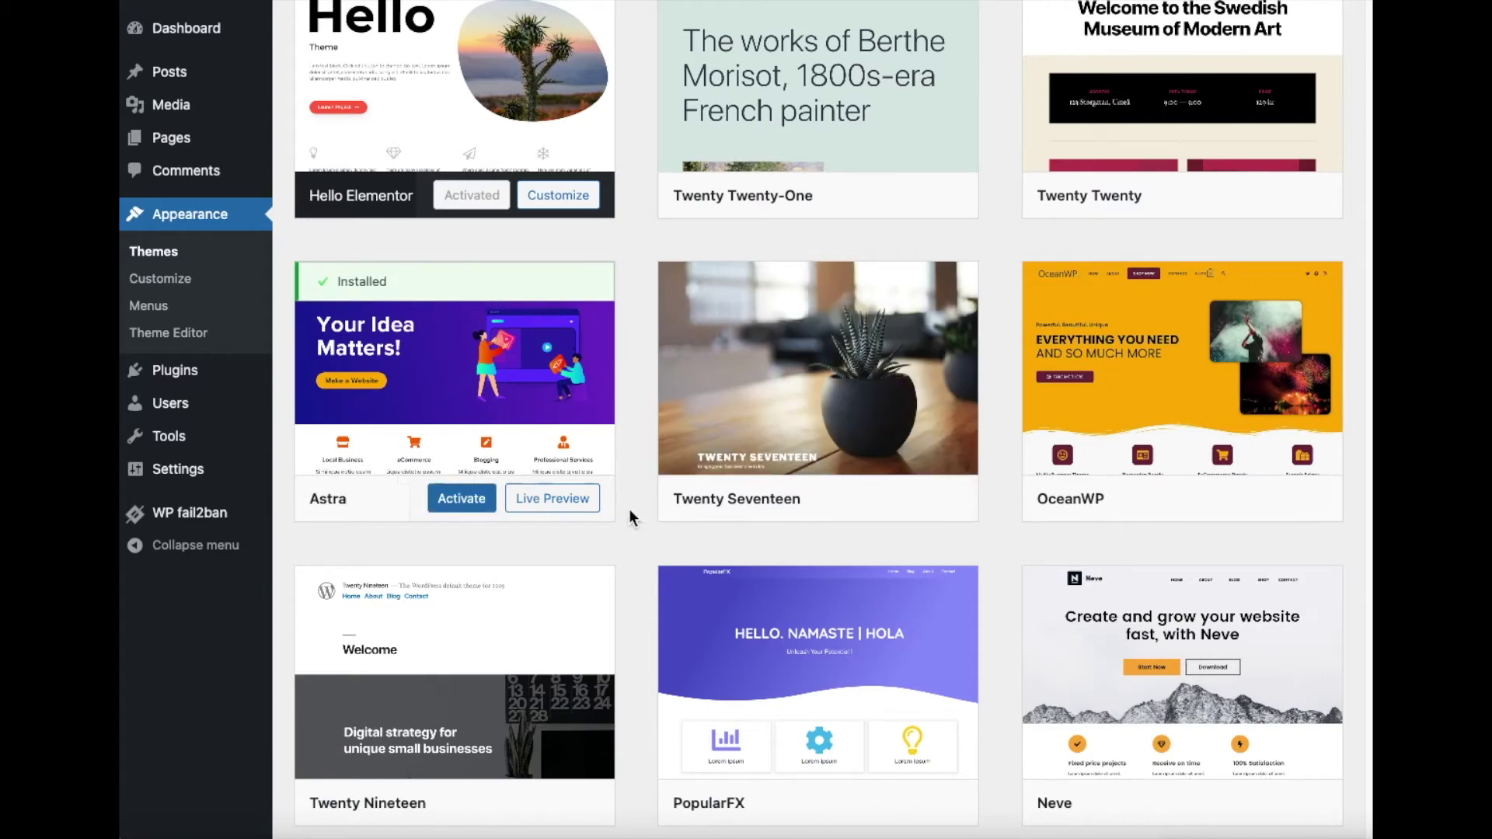
{"action": "left_click", "coordinate": [457, 498]}
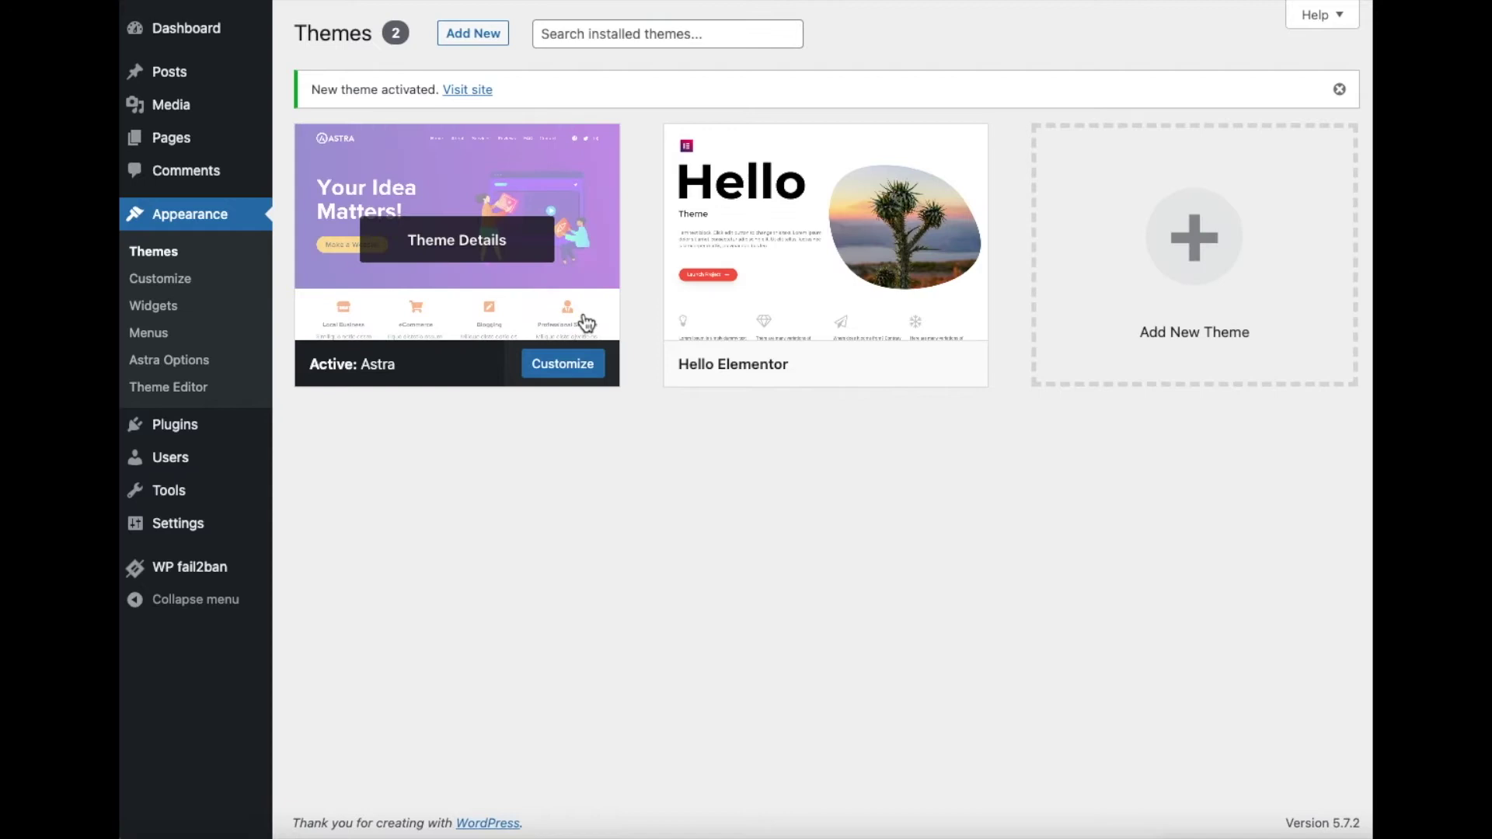
{"action": "left_click", "coordinate": [606, 320]}
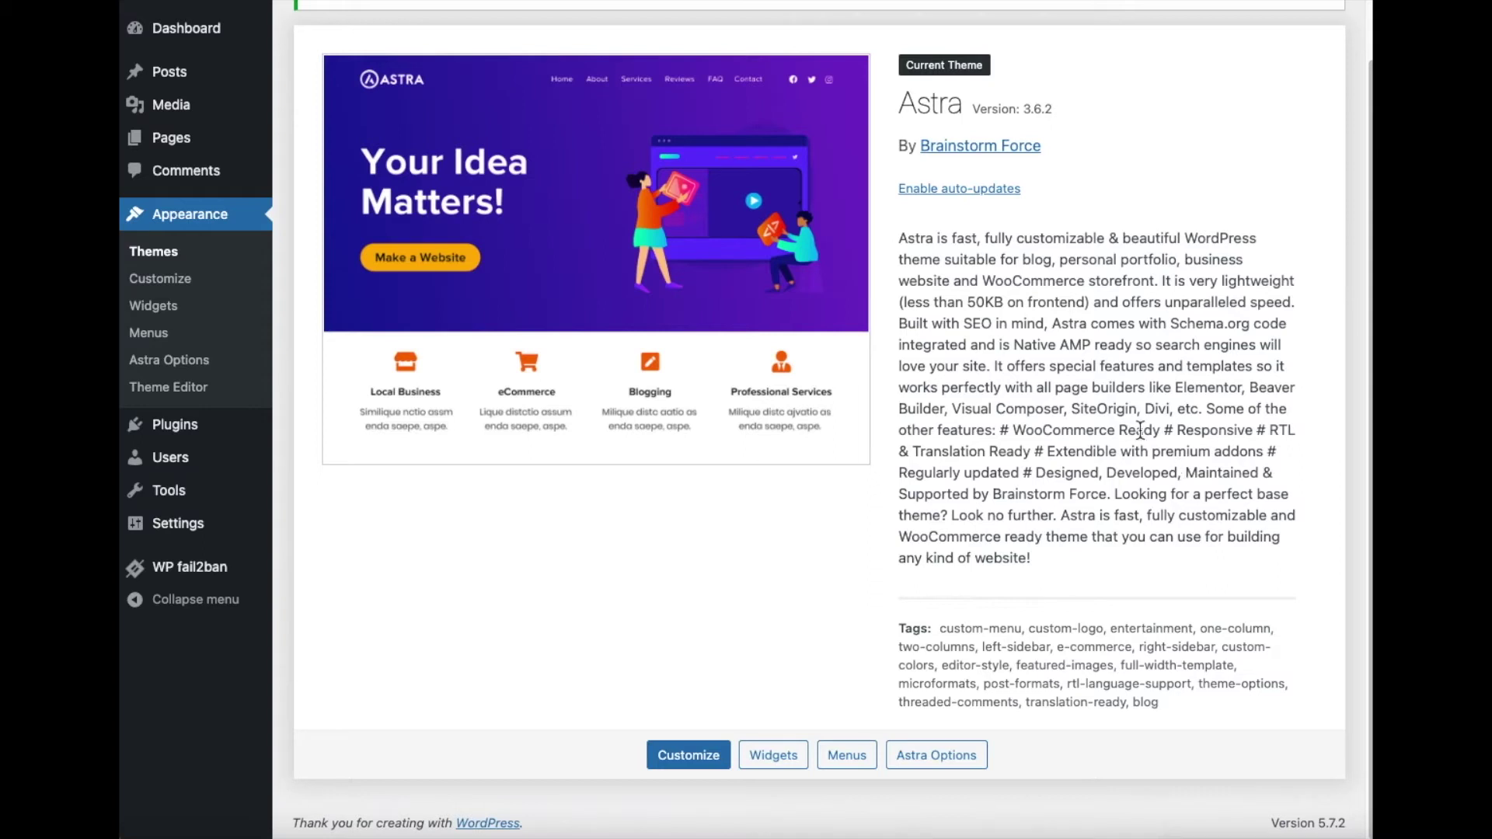
{"action": "left_click", "coordinate": [945, 190]}
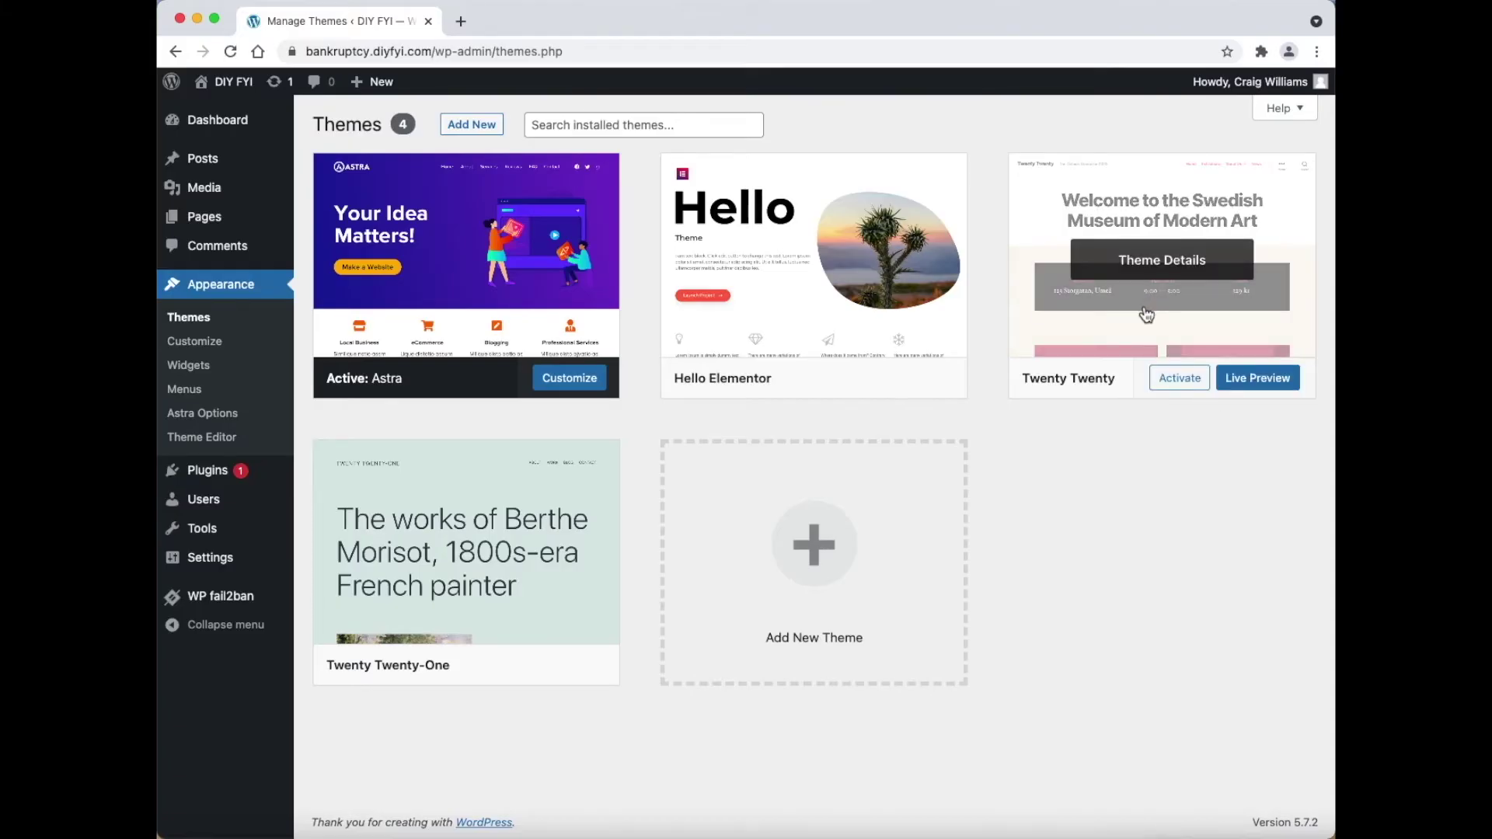
- Delete the Twenty Twenty theme from the installed themes
{"action": "left_click", "coordinate": [1144, 303]}
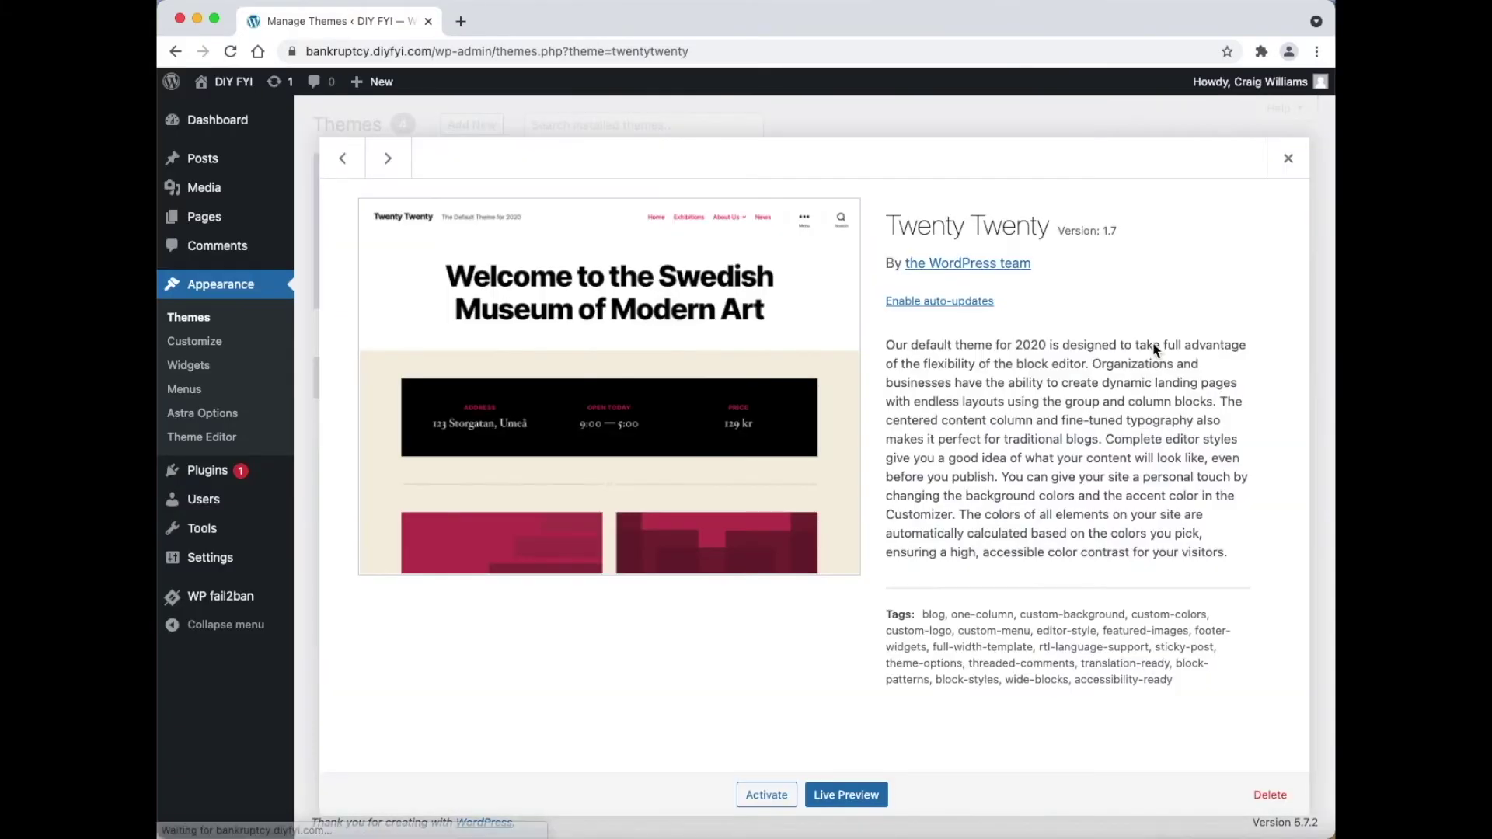
{"action": "left_click", "coordinate": [1293, 811]}
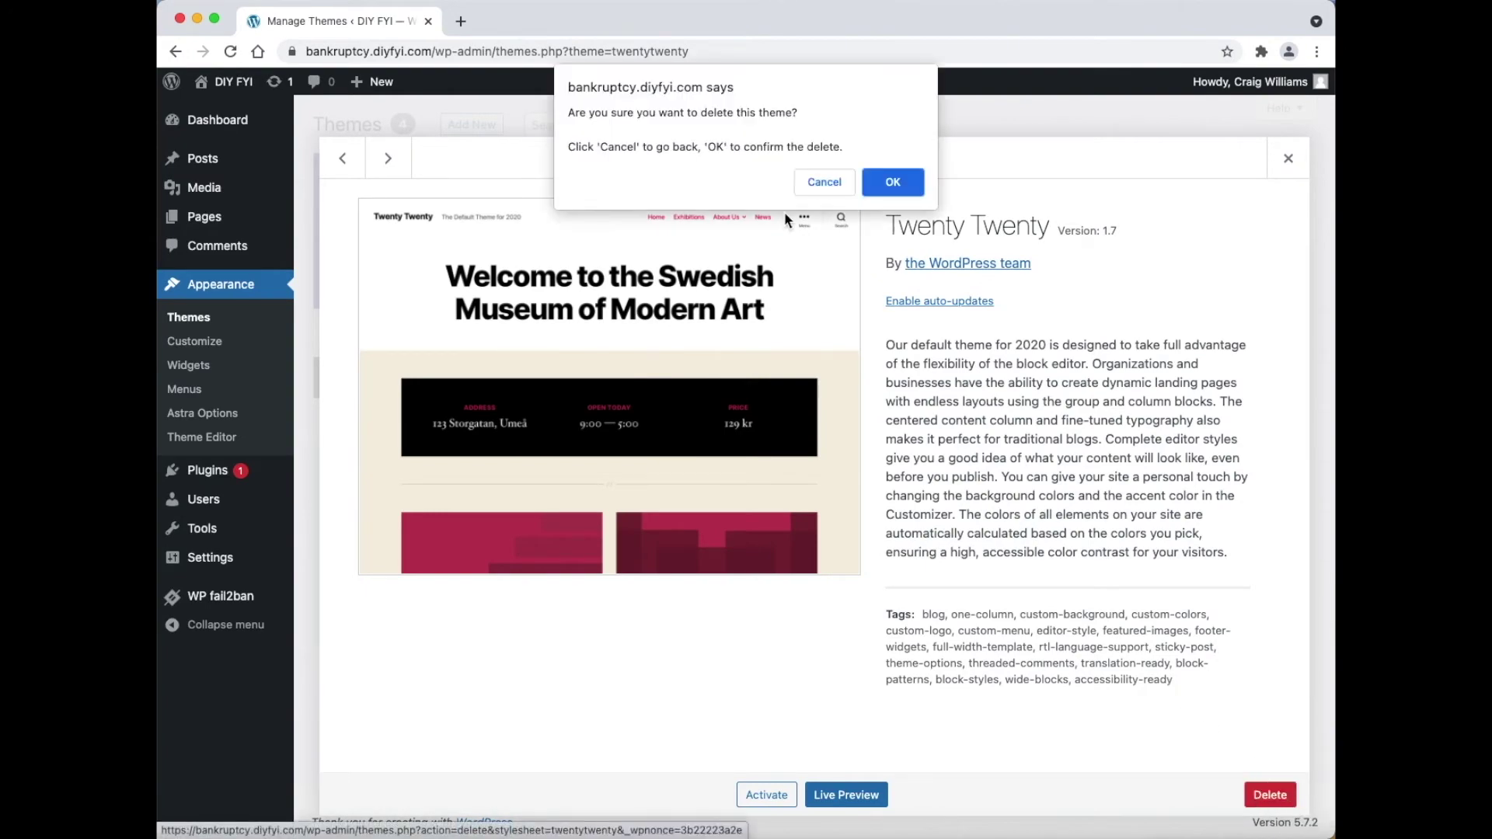
{"action": "left_click", "coordinate": [882, 180]}
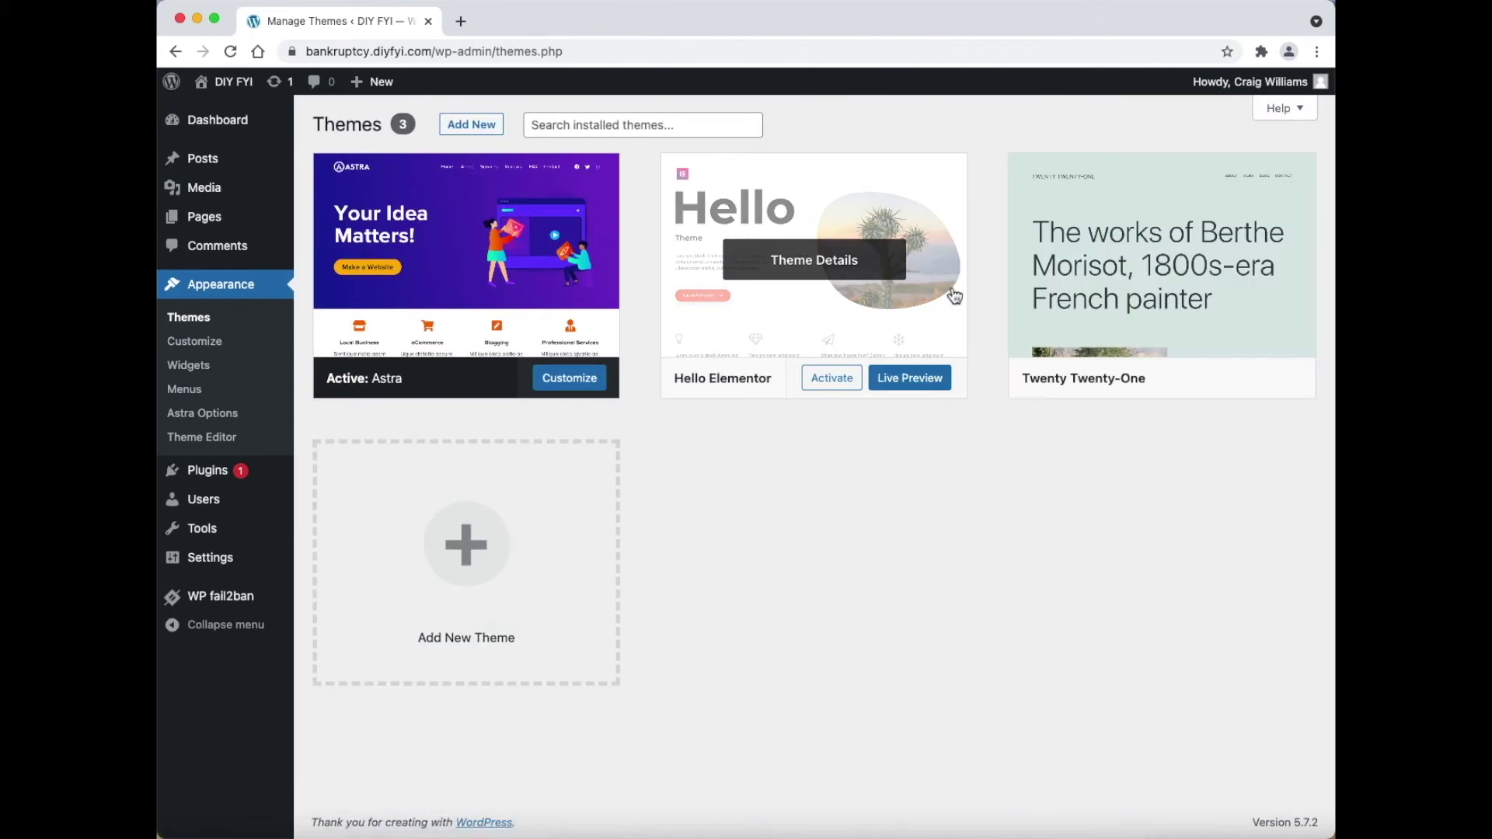
- Delete the Twenty Twenty-One theme from the installed themes
{"action": "left_click", "coordinate": [1082, 327]}
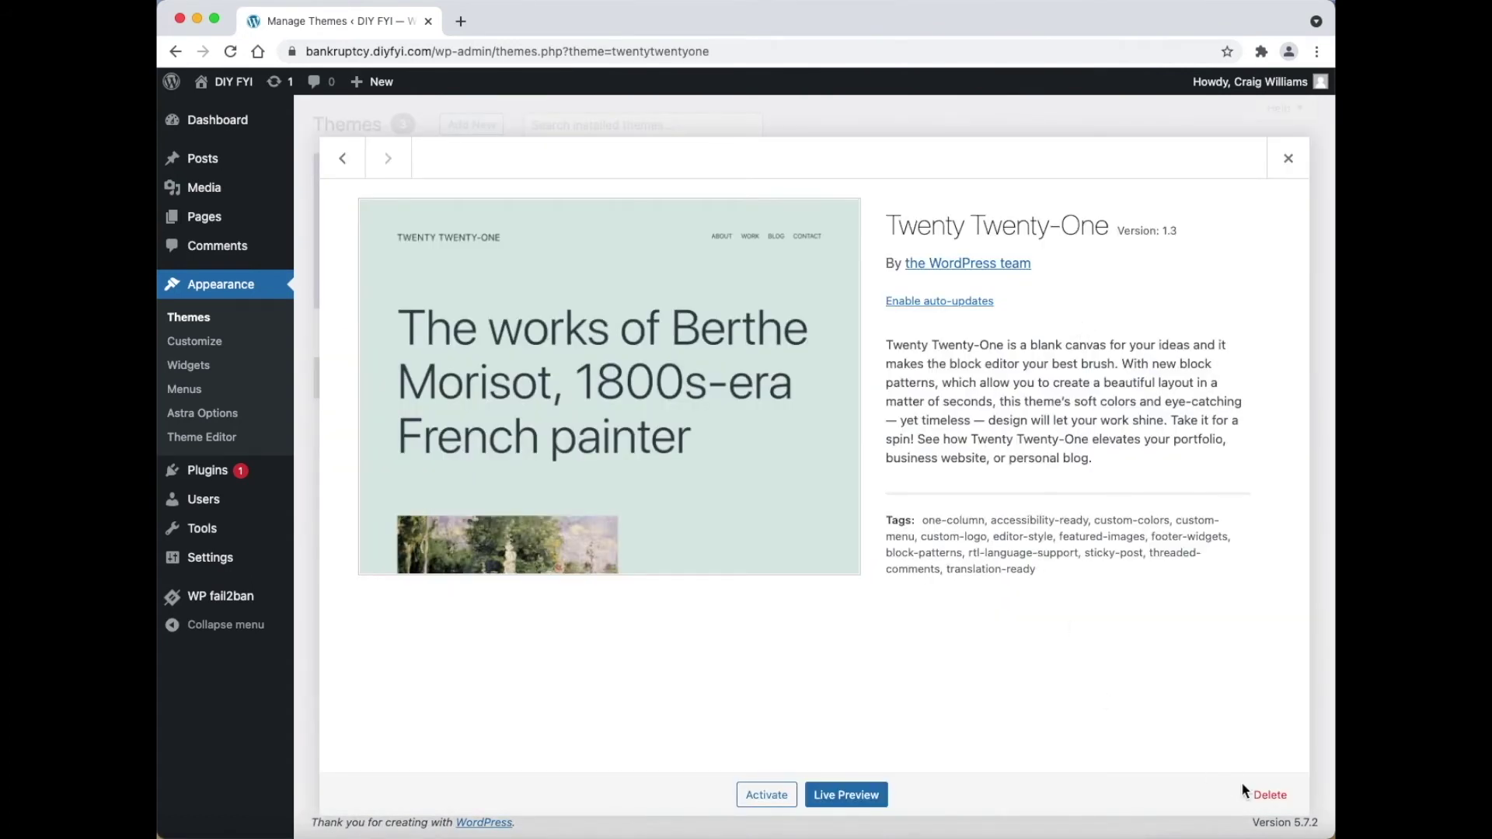
{"action": "left_click", "coordinate": [1269, 794]}
{"action": "left_click", "coordinate": [906, 187]}
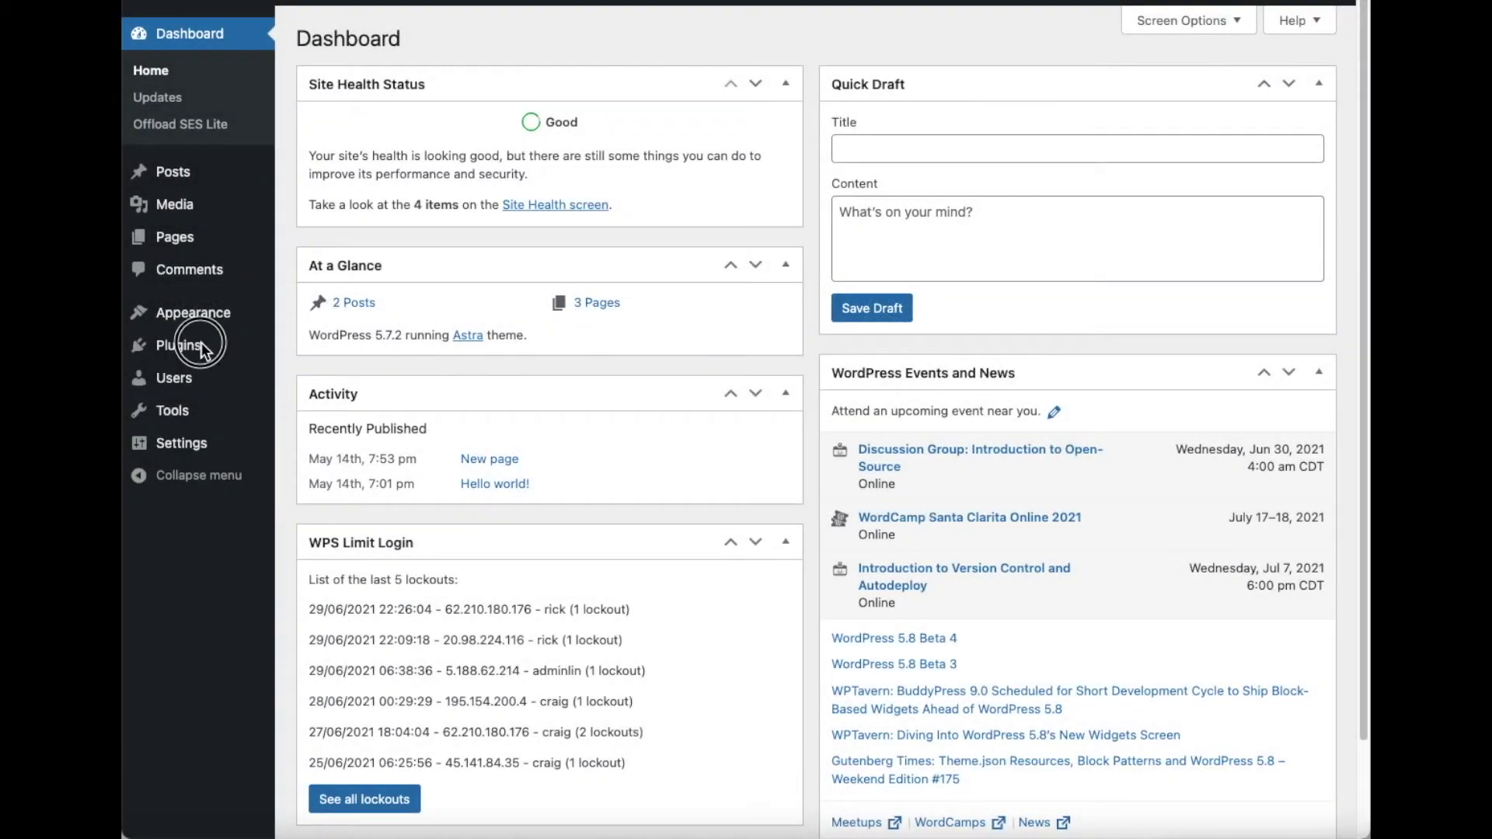
- Open the page for adding new plugins to the site
{"action": "mouse_move", "coordinate": [201, 346]}
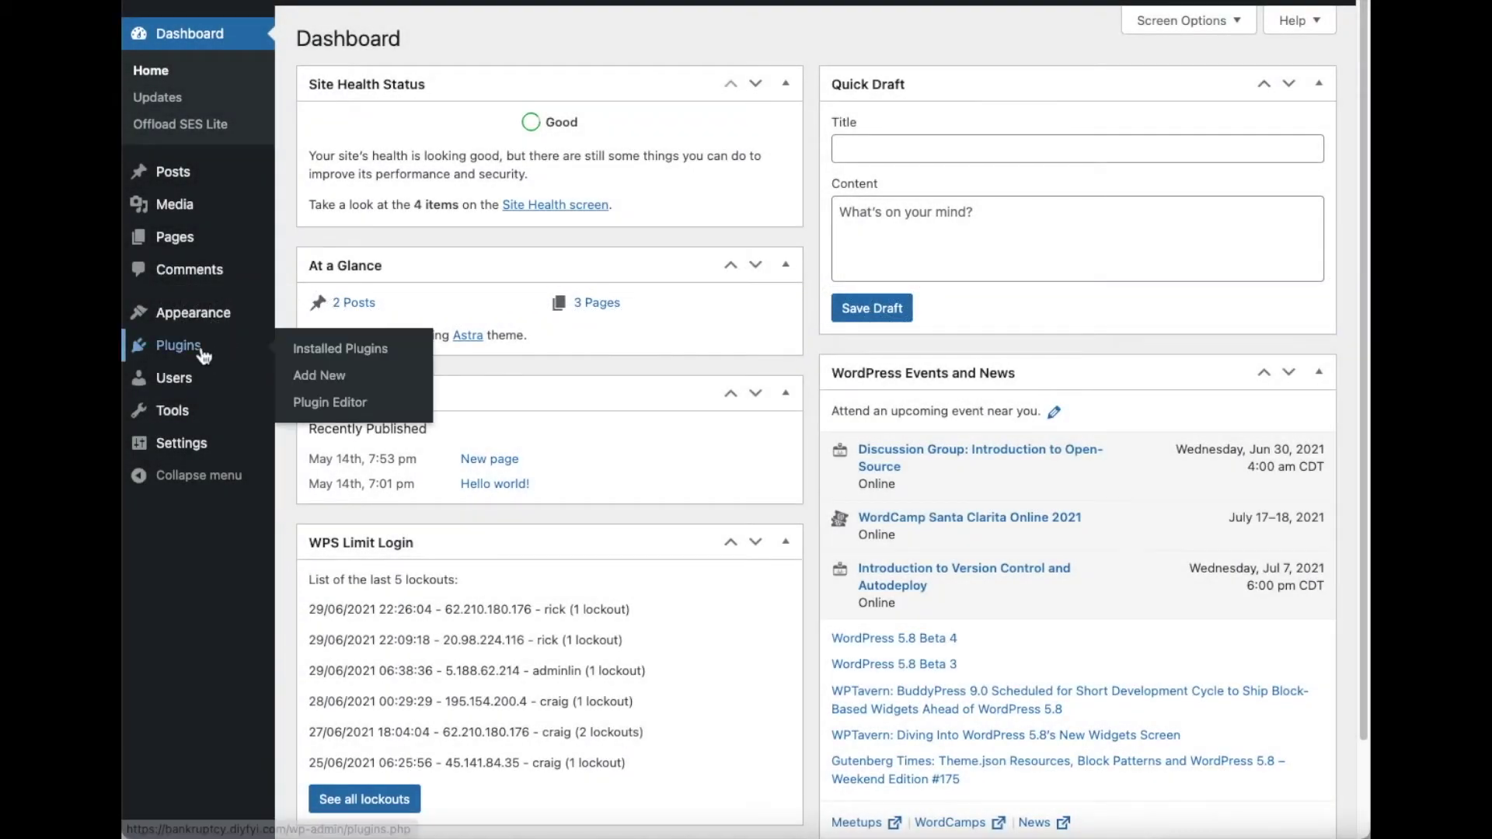
{"action": "left_click", "coordinate": [396, 378]}
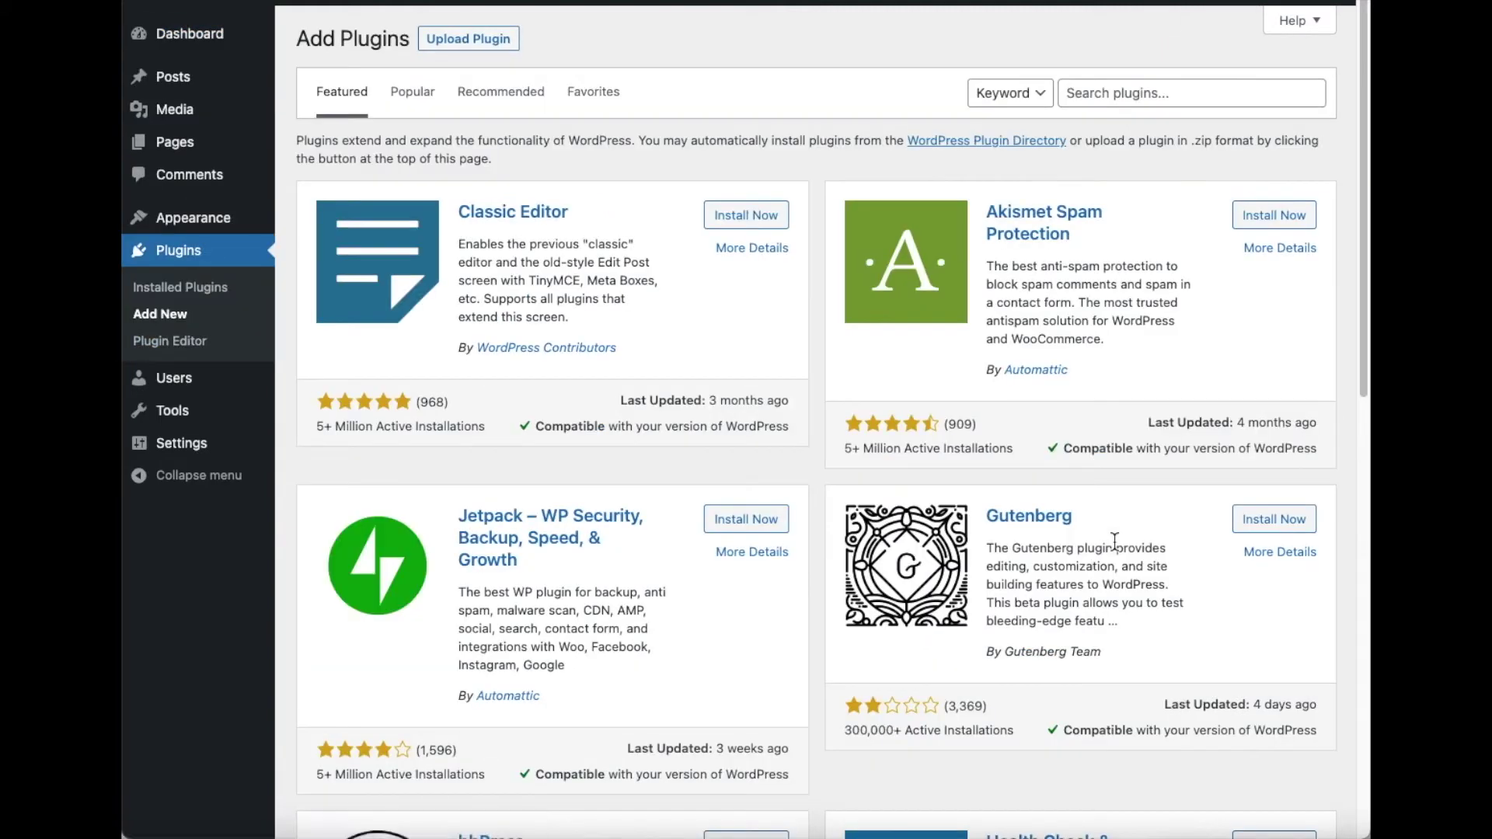
- Search the plugin directory for Elementor, and install and activate the Elementor Website Builder plugin
{"action": "left_click", "coordinate": [1072, 92]}
{"action": "right_click", "coordinate": [1074, 87]}
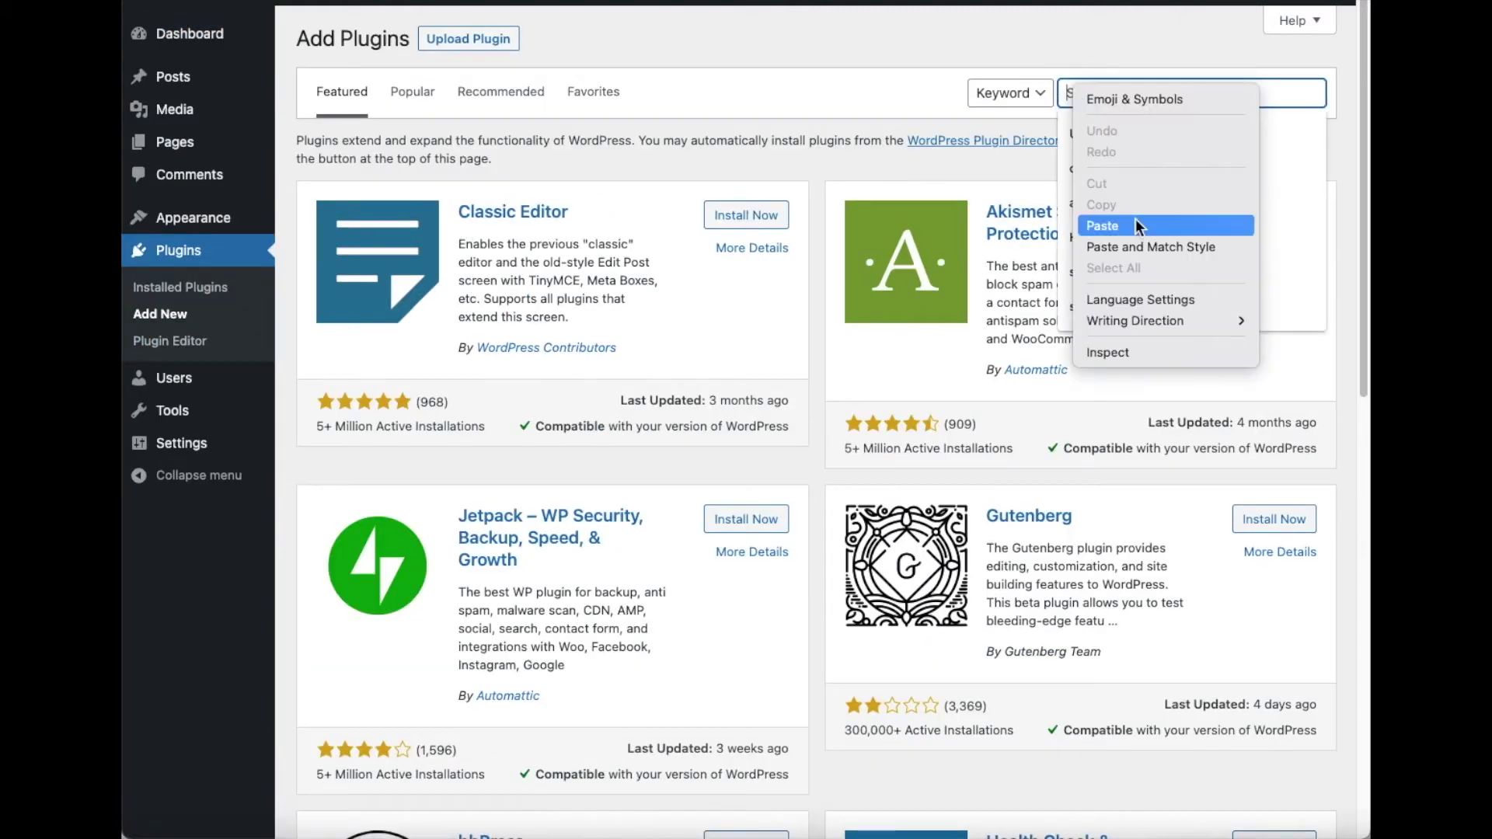
{"action": "left_click", "coordinate": [1108, 225]}
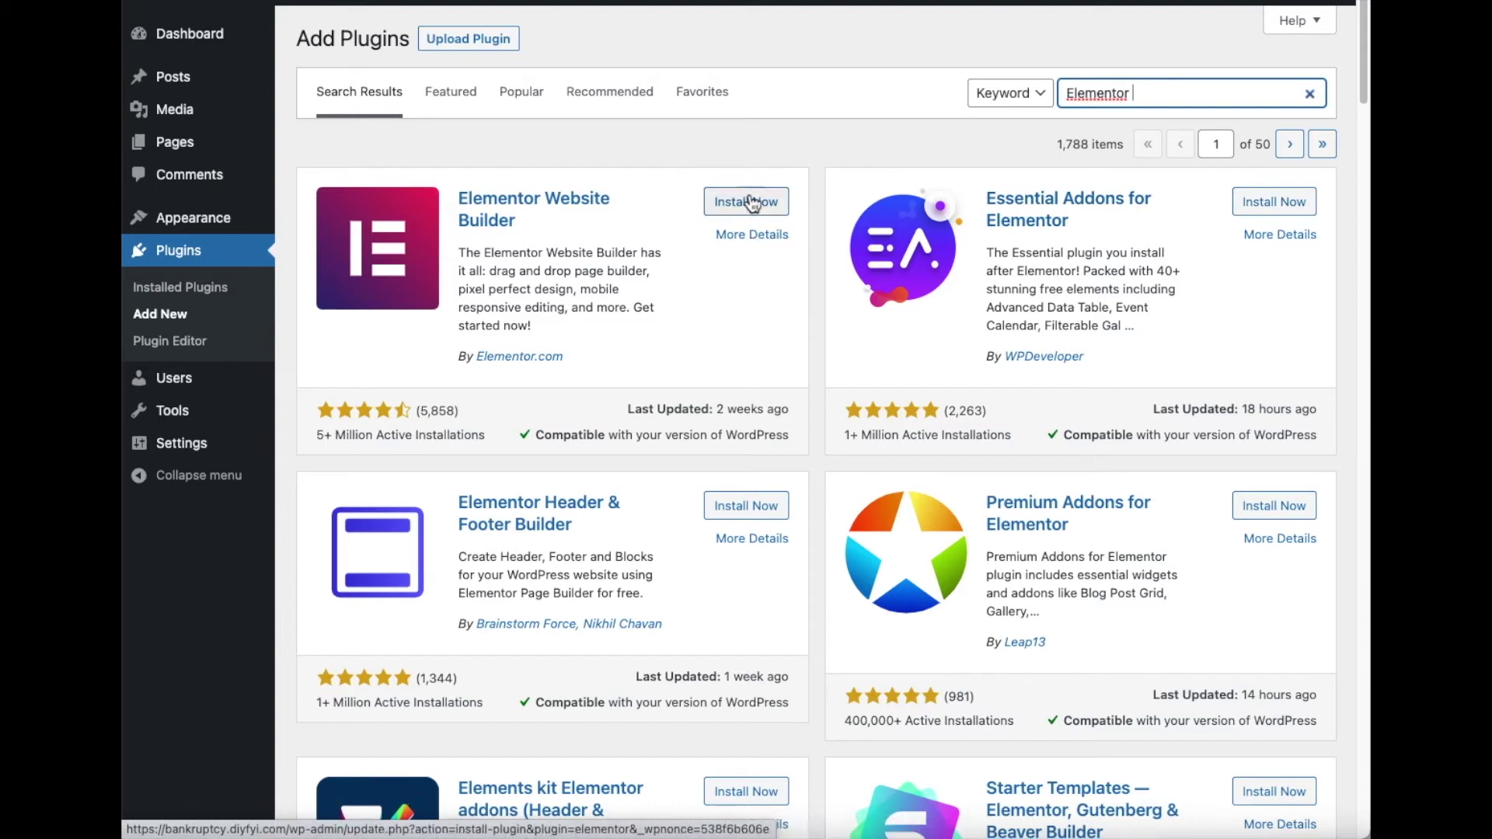
{"action": "left_click", "coordinate": [748, 206]}
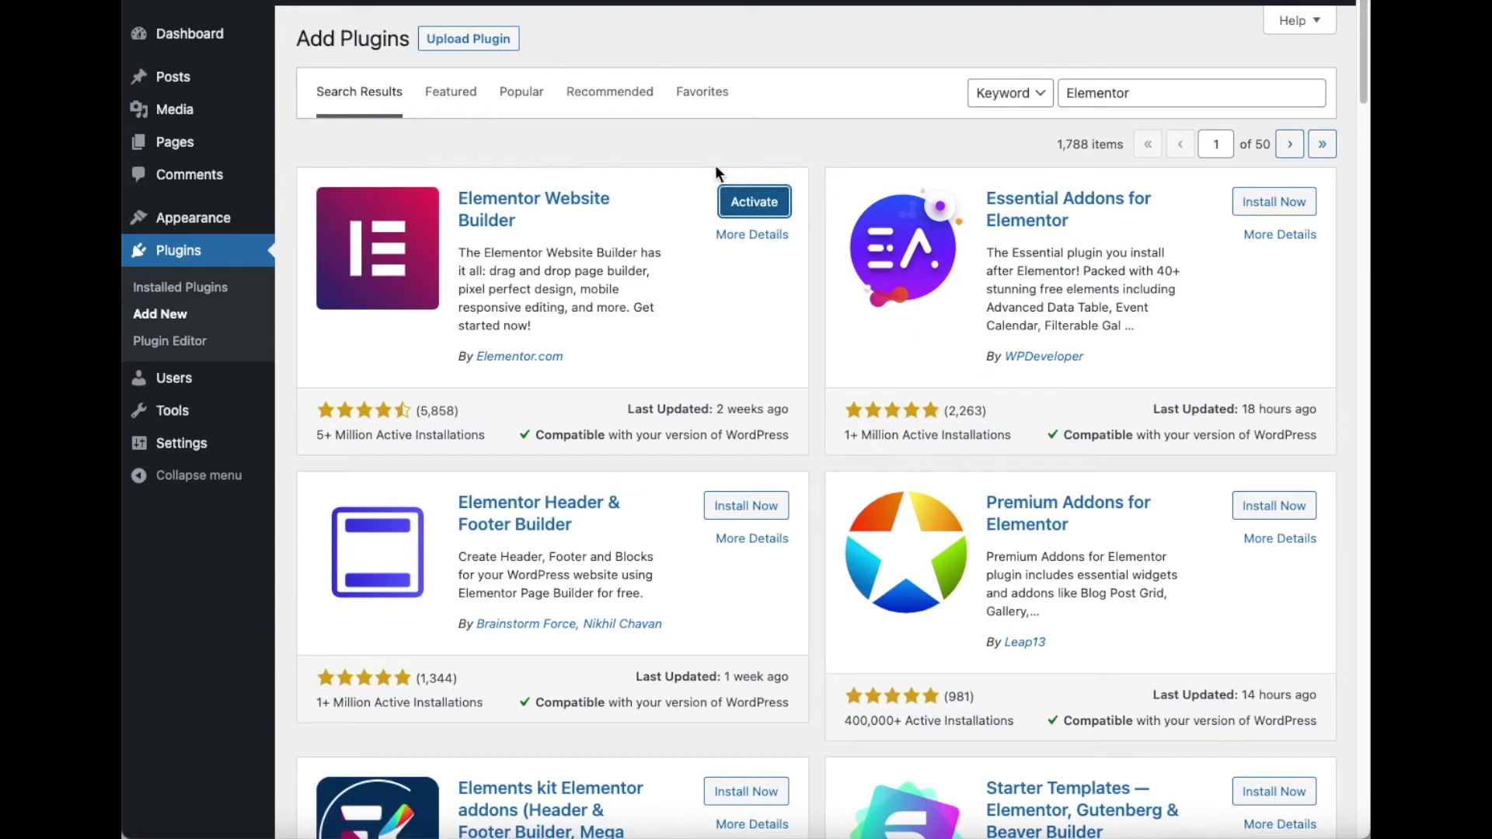
{"action": "left_click", "coordinate": [747, 204]}
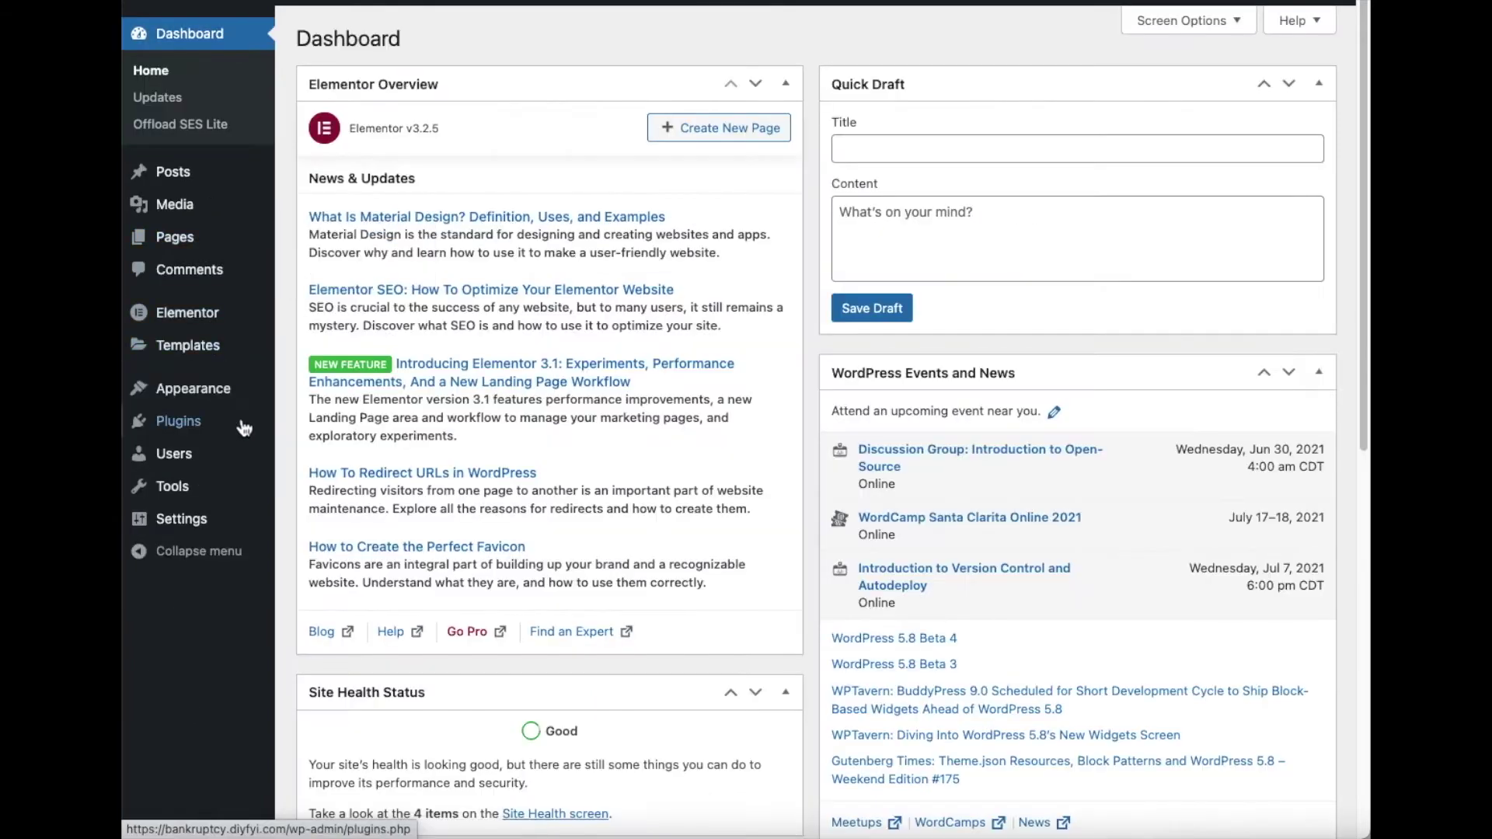
- Open the installed plugins list and enable auto-updates for all listed plugins in one bulk action
{"action": "mouse_move", "coordinate": [244, 428]}
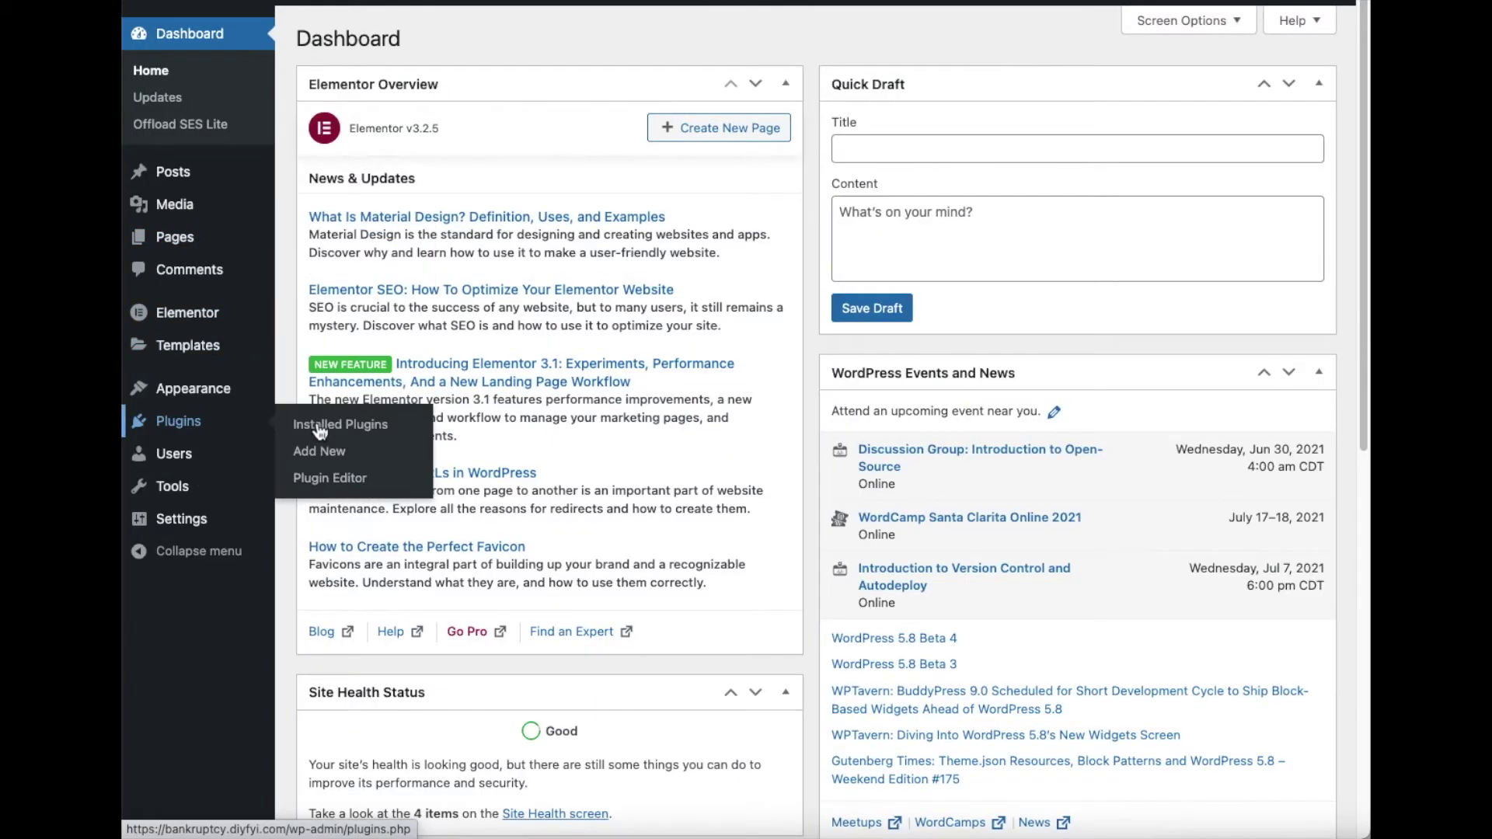
{"action": "left_click", "coordinate": [323, 423]}
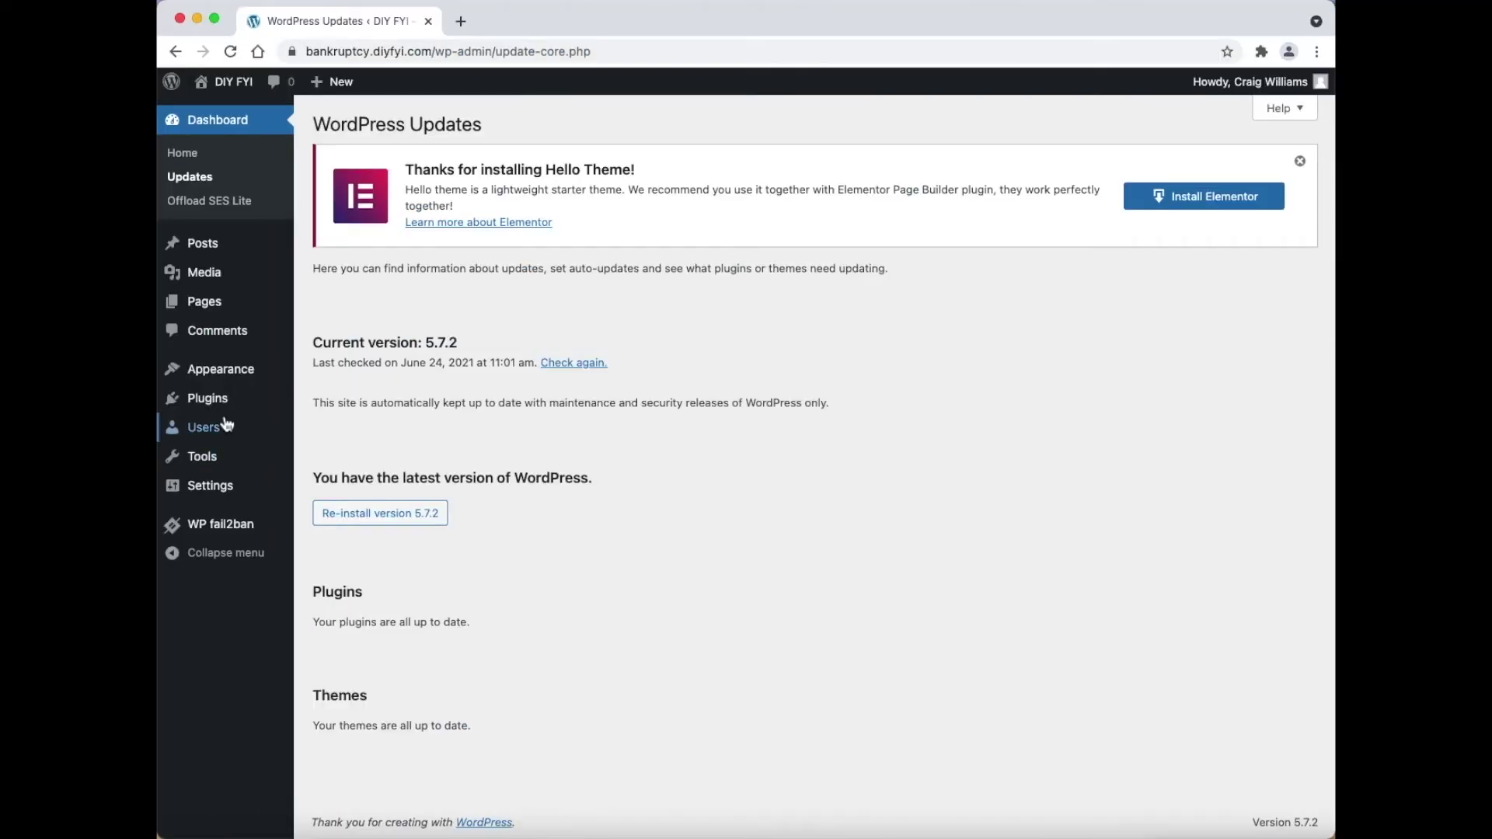
{"action": "mouse_move", "coordinate": [224, 412]}
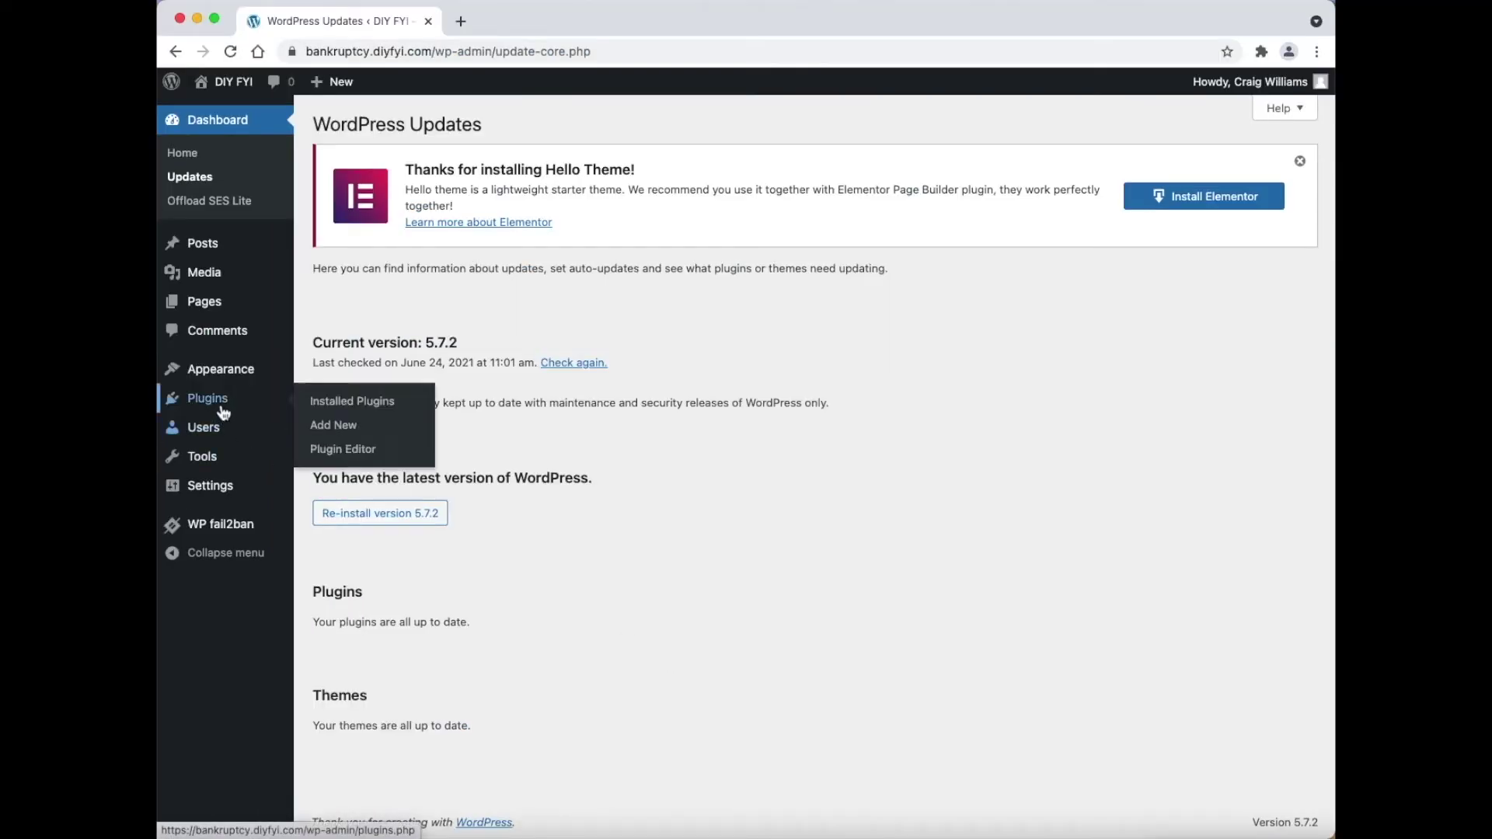
{"action": "left_click", "coordinate": [358, 410]}
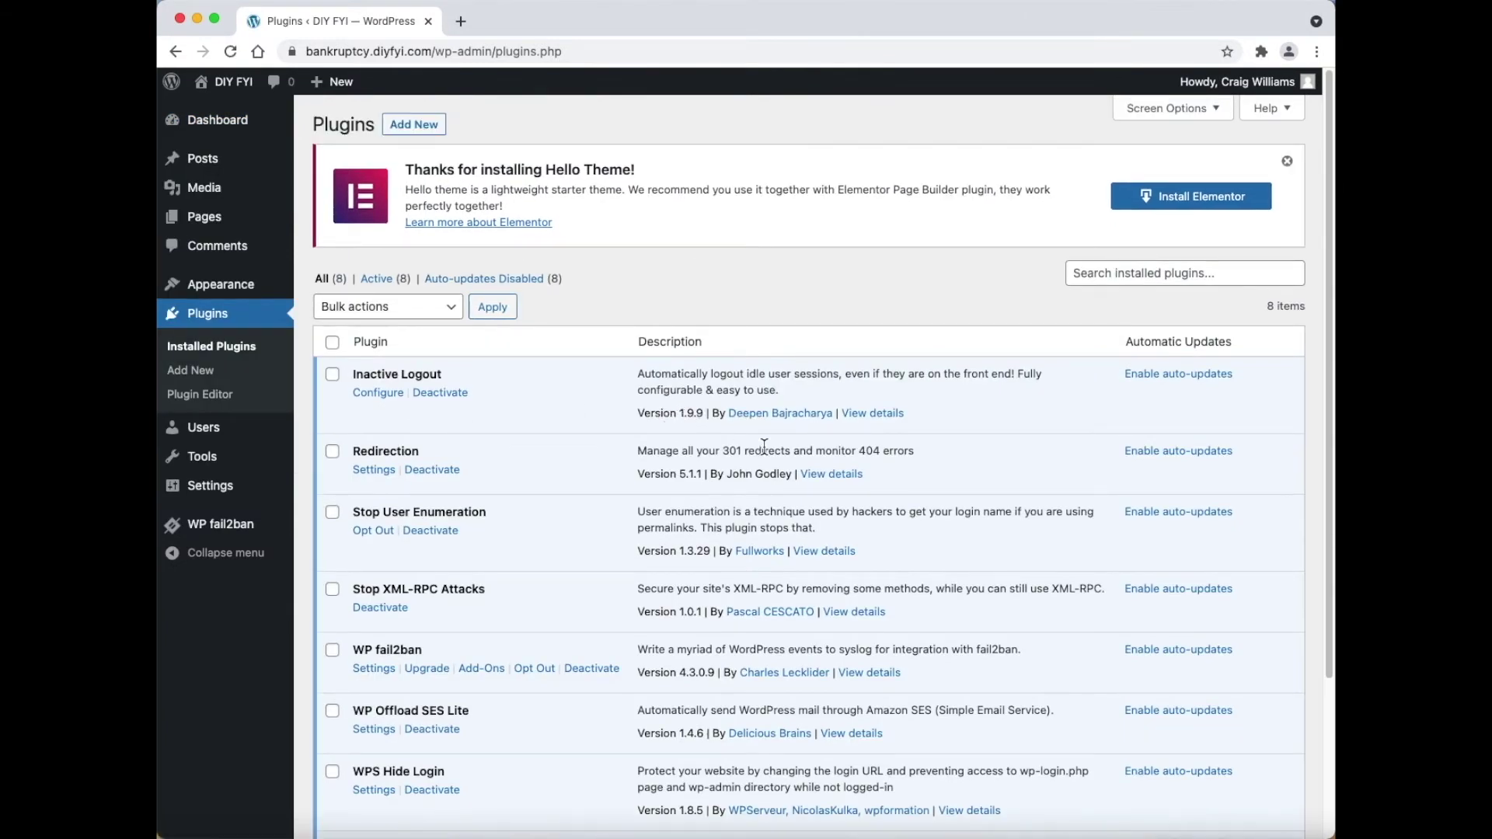
{"action": "left_click", "coordinate": [332, 349]}
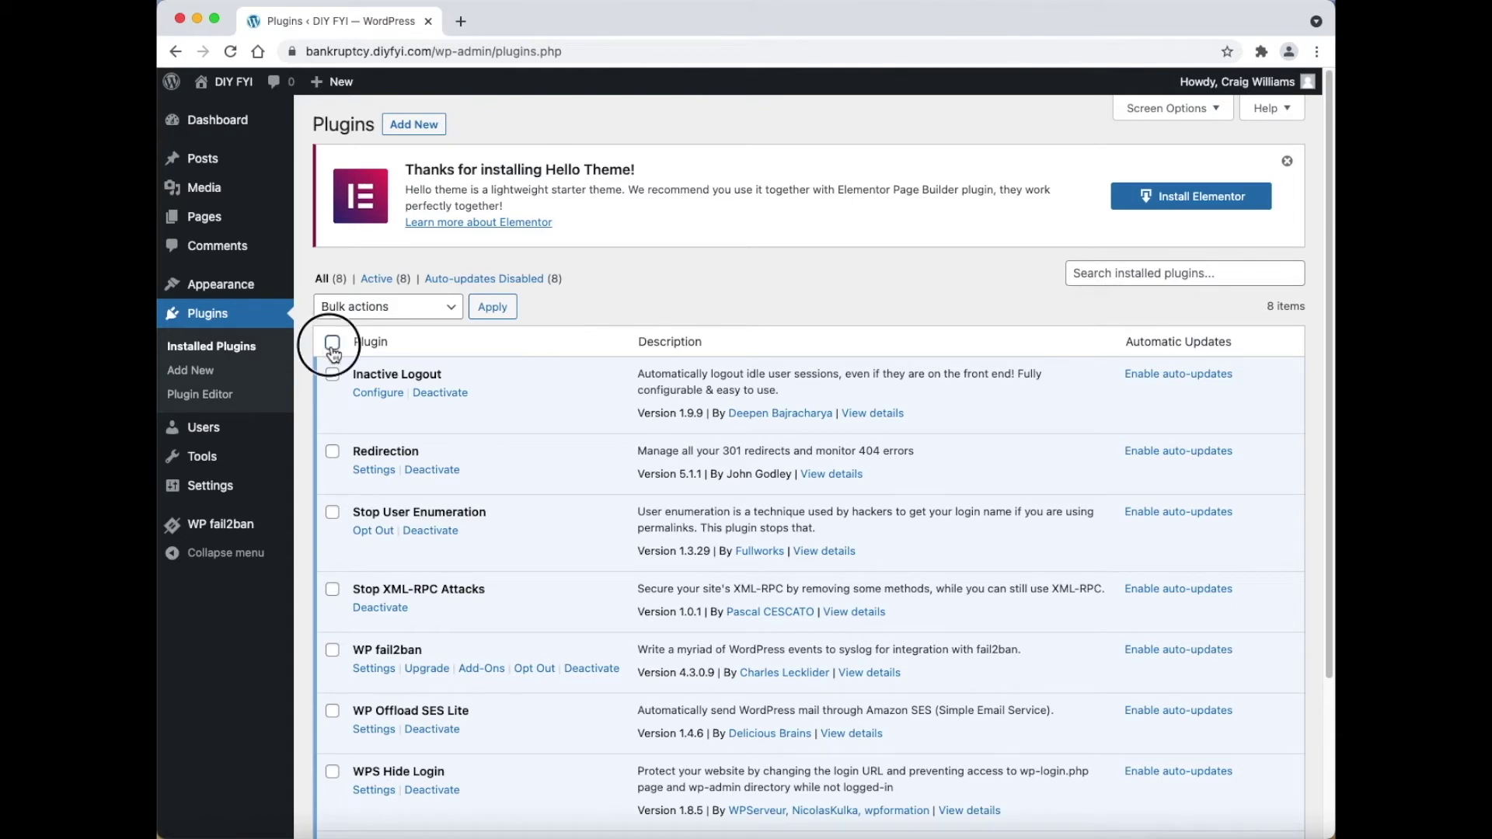
{"action": "left_click", "coordinate": [452, 317]}
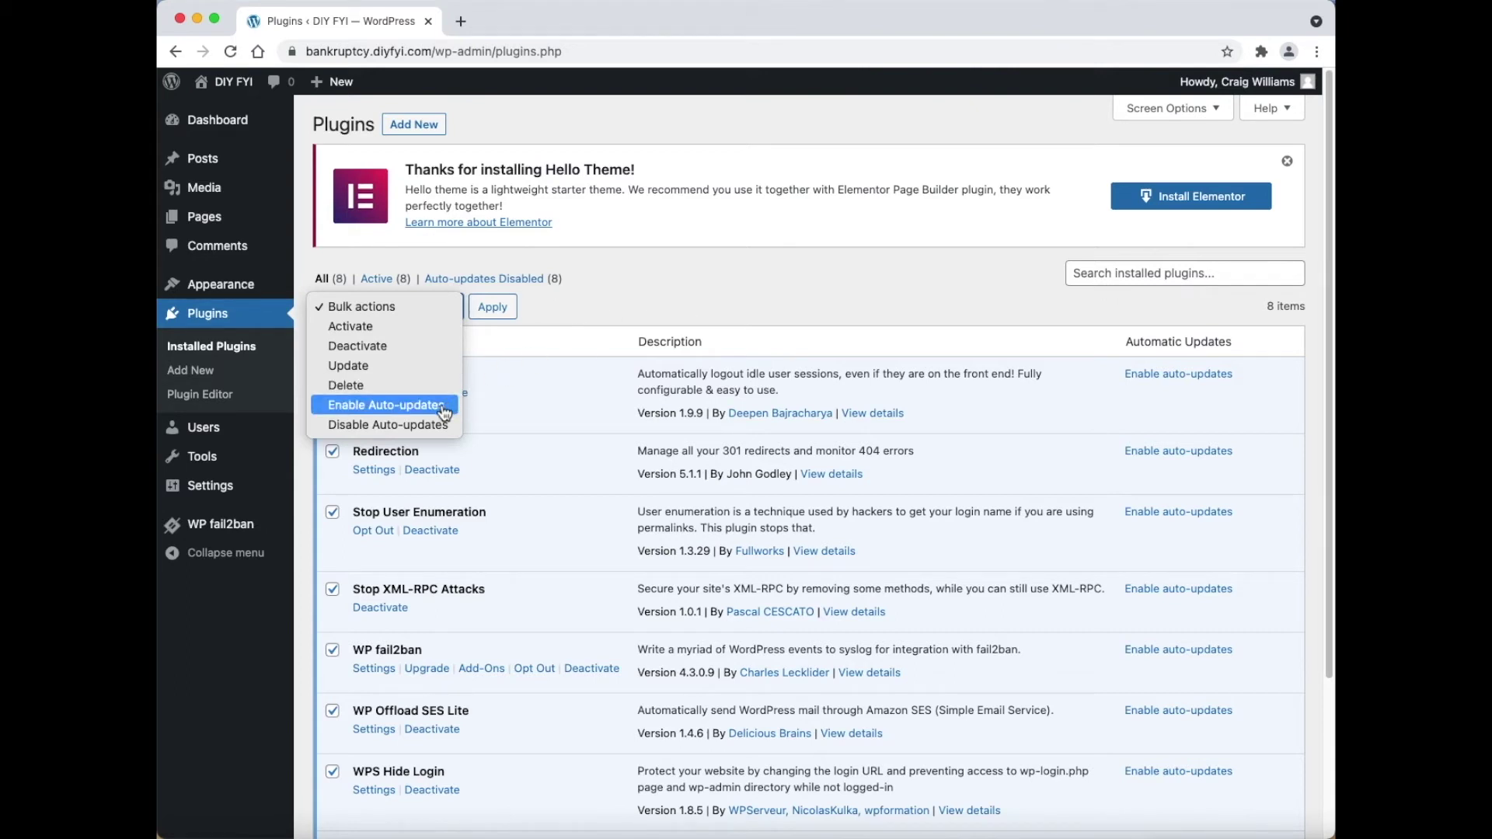
{"action": "left_click", "coordinate": [443, 406]}
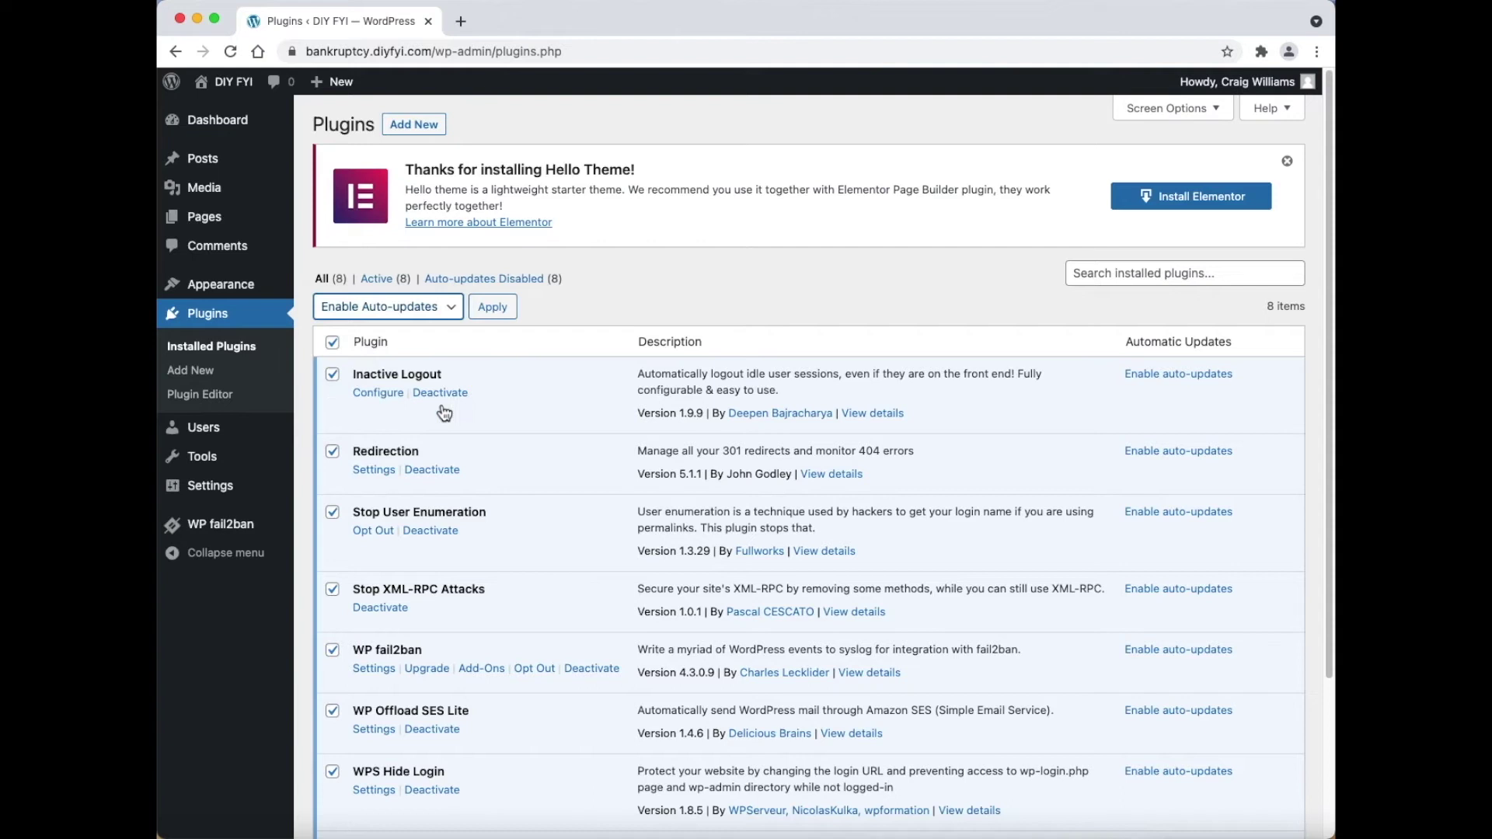
{"action": "left_click", "coordinate": [509, 318]}
{"action": "key", "text": "shift+Tab"}
{"action": "key", "text": "space"}
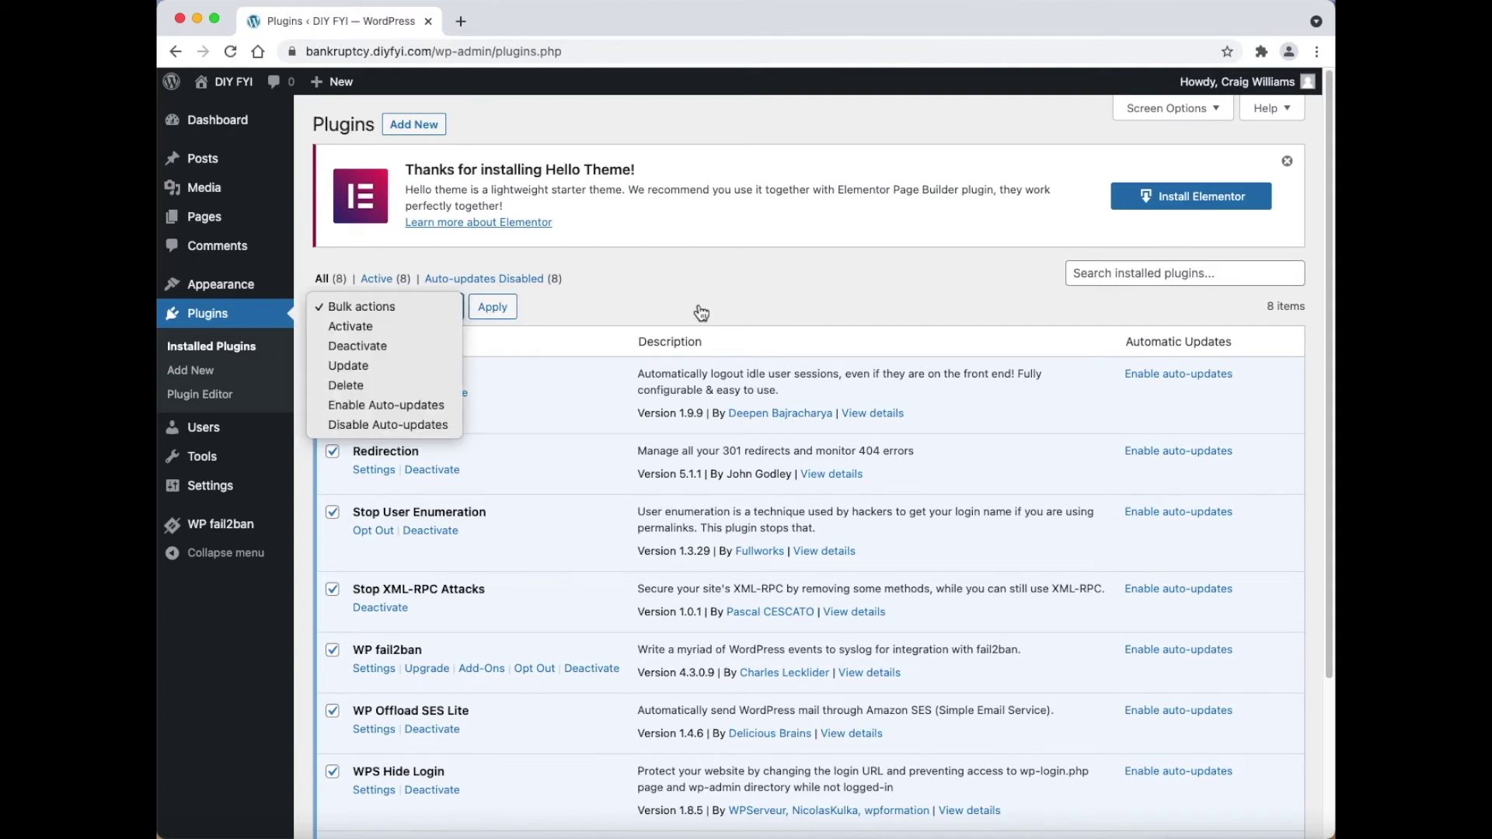
{"action": "left_click", "coordinate": [447, 406]}
{"action": "left_click", "coordinate": [494, 309]}
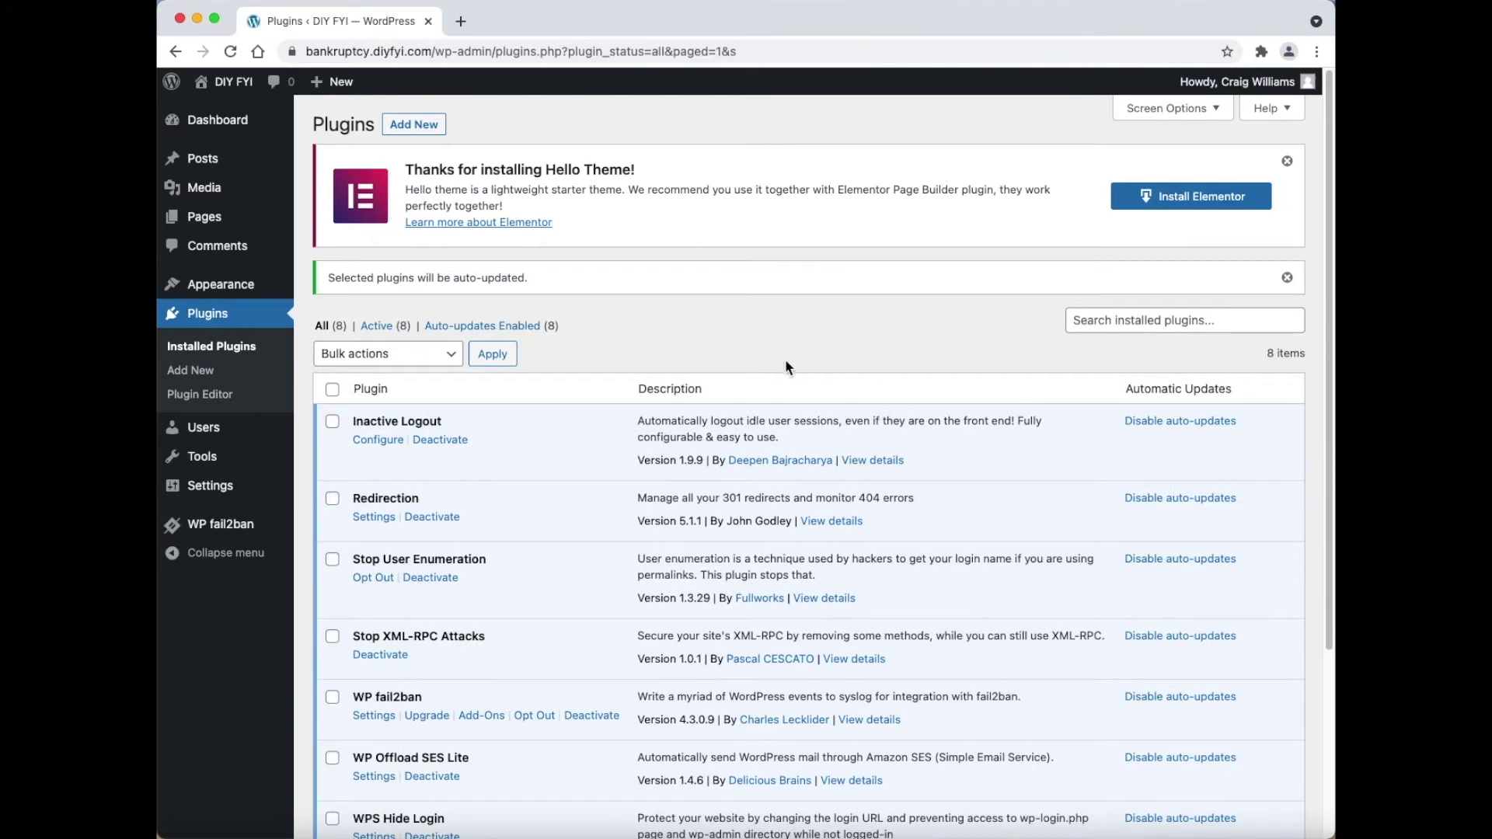
{"action": "scroll", "coordinate": [997, 479], "scroll_direction": "down", "scroll_amount": 3}
{"action": "scroll", "coordinate": [1004, 488], "scroll_direction": "down", "scroll_amount": 3}
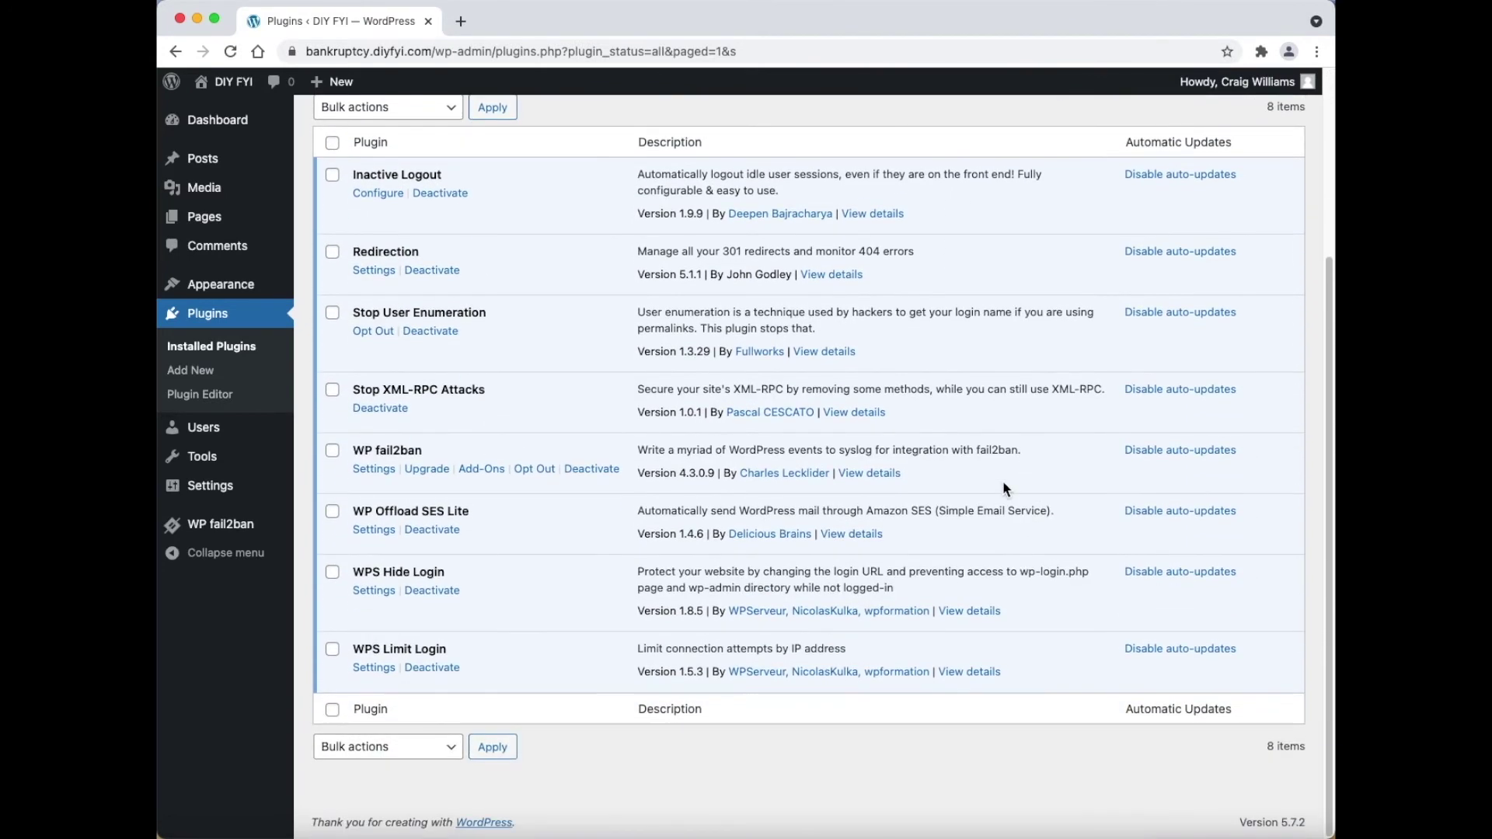
{"action": "scroll", "coordinate": [1004, 488], "scroll_direction": "up", "scroll_amount": 5}
- Update the outdated WP Mail SMTP plugin in the installed plugins list
{"action": "scroll", "coordinate": [1007, 489], "scroll_direction": "down", "scroll_amount": 2}
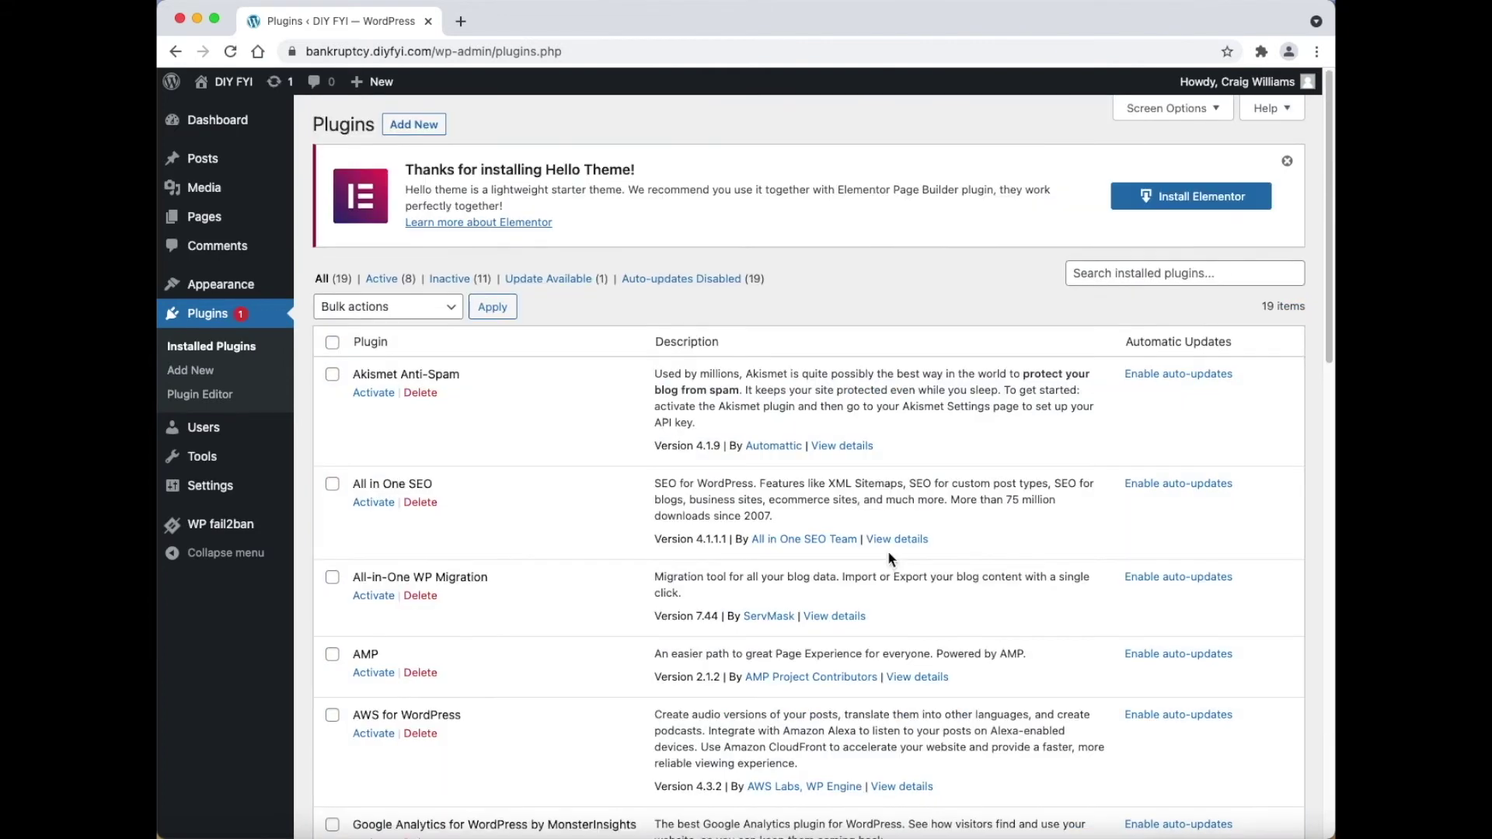
{"action": "scroll", "coordinate": [887, 550], "scroll_direction": "down", "scroll_amount": 10}
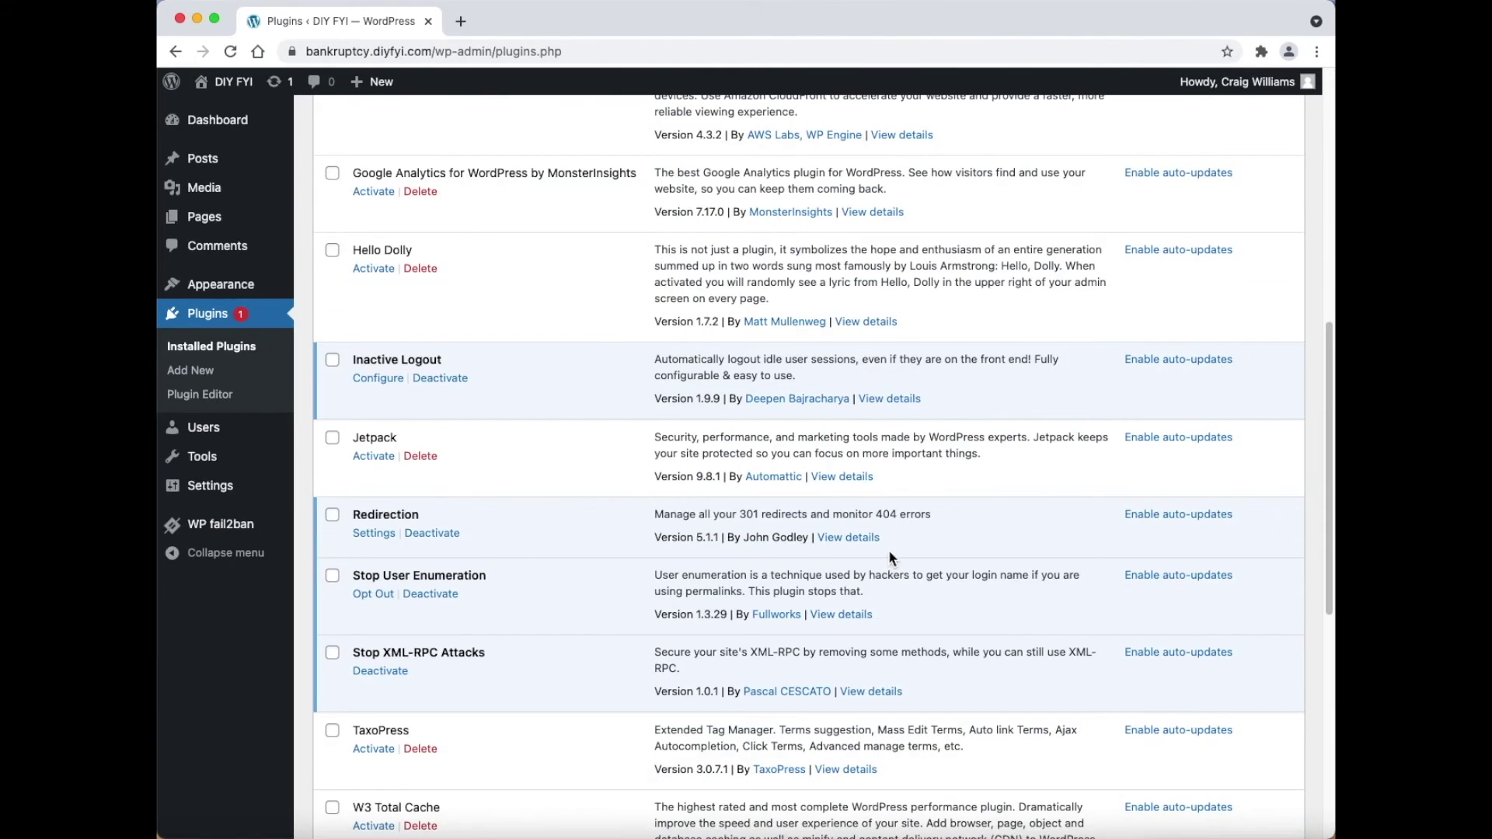
{"action": "scroll", "coordinate": [889, 554], "scroll_direction": "down", "scroll_amount": 5}
{"action": "scroll", "coordinate": [890, 551], "scroll_direction": "down", "scroll_amount": 2}
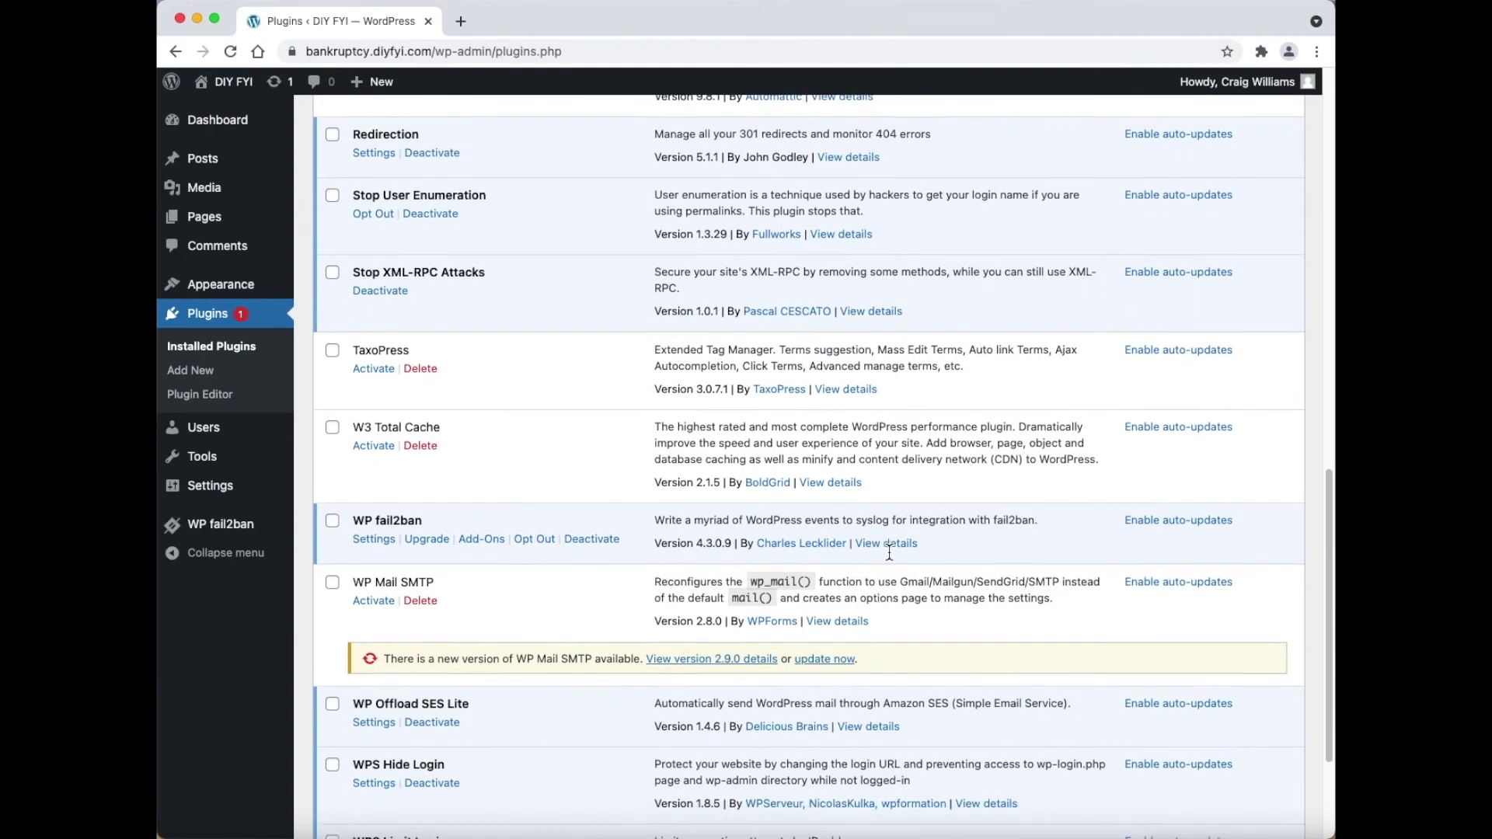
{"action": "left_click", "coordinate": [824, 623]}
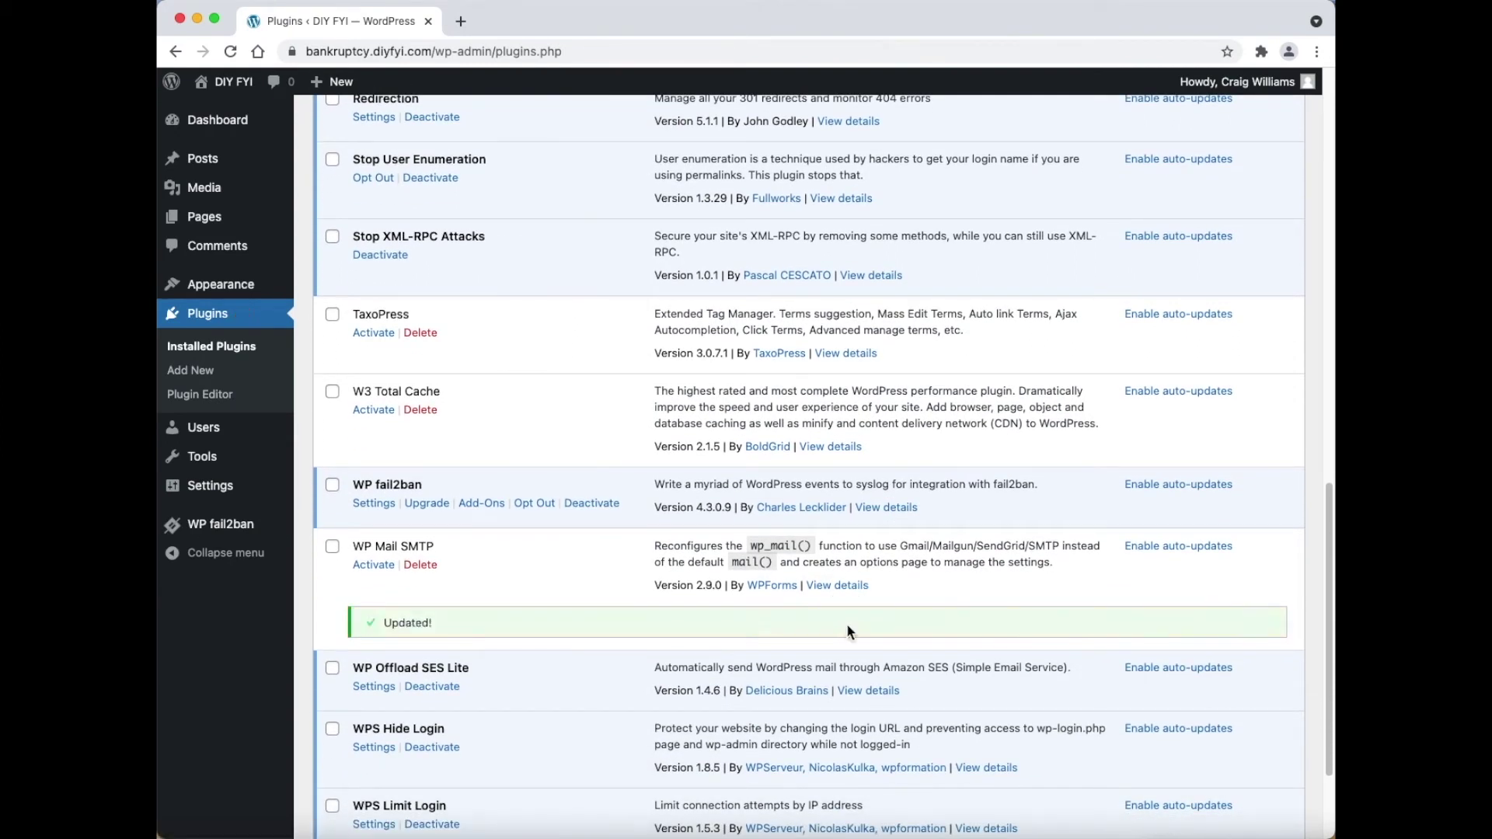
- Delete all inactive plugins and their data in one bulk action, from WP Mail SMTP up to Akismet Anti-Spam
{"action": "scroll", "coordinate": [1072, 760], "scroll_direction": "down", "scroll_amount": 3}
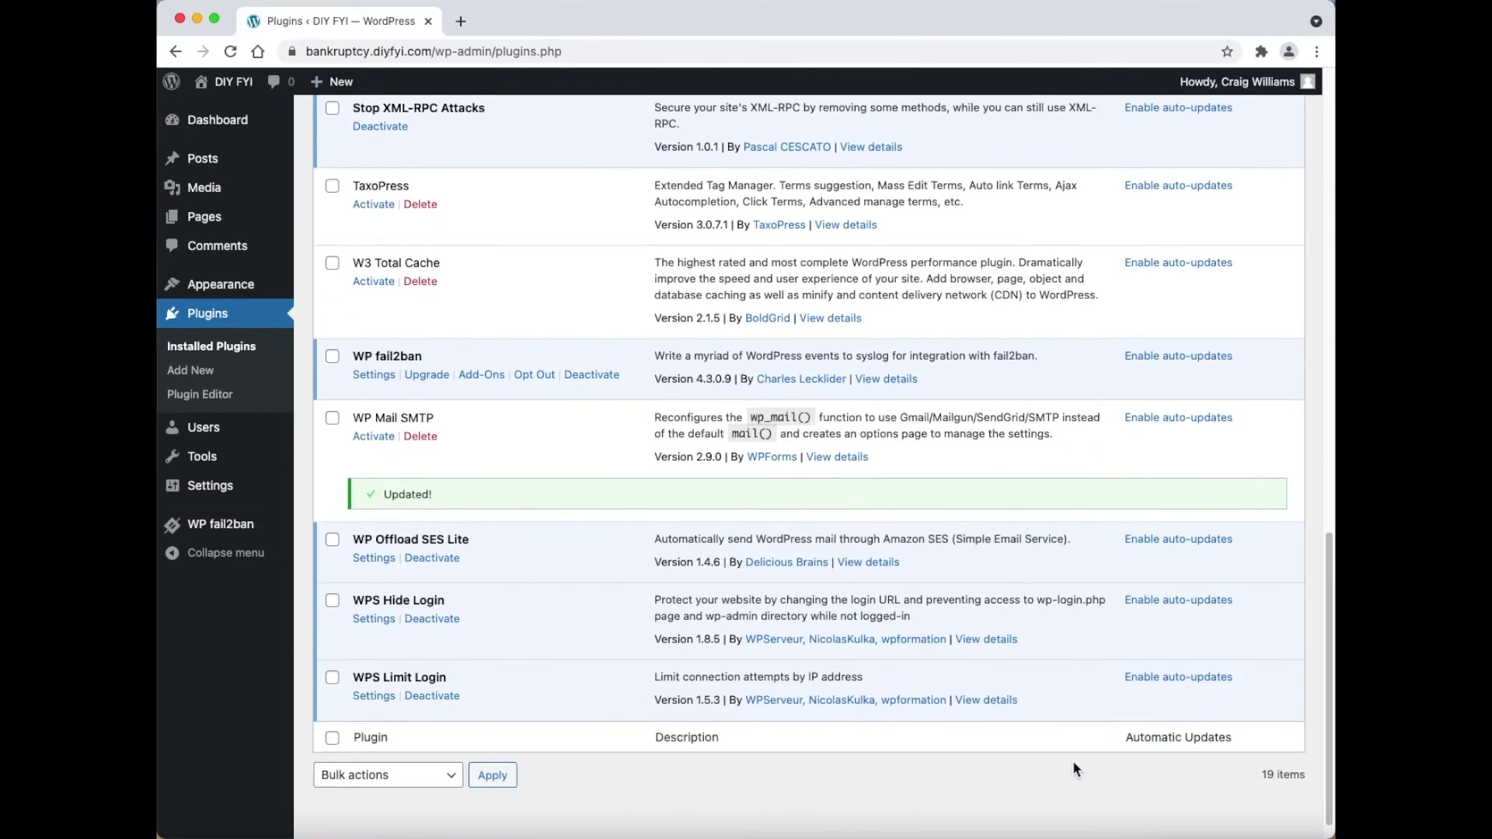
{"action": "left_click", "coordinate": [341, 424]}
{"action": "left_click", "coordinate": [331, 186]}
{"action": "left_click", "coordinate": [333, 263]}
{"action": "scroll", "coordinate": [453, 290], "scroll_direction": "up", "scroll_amount": 5}
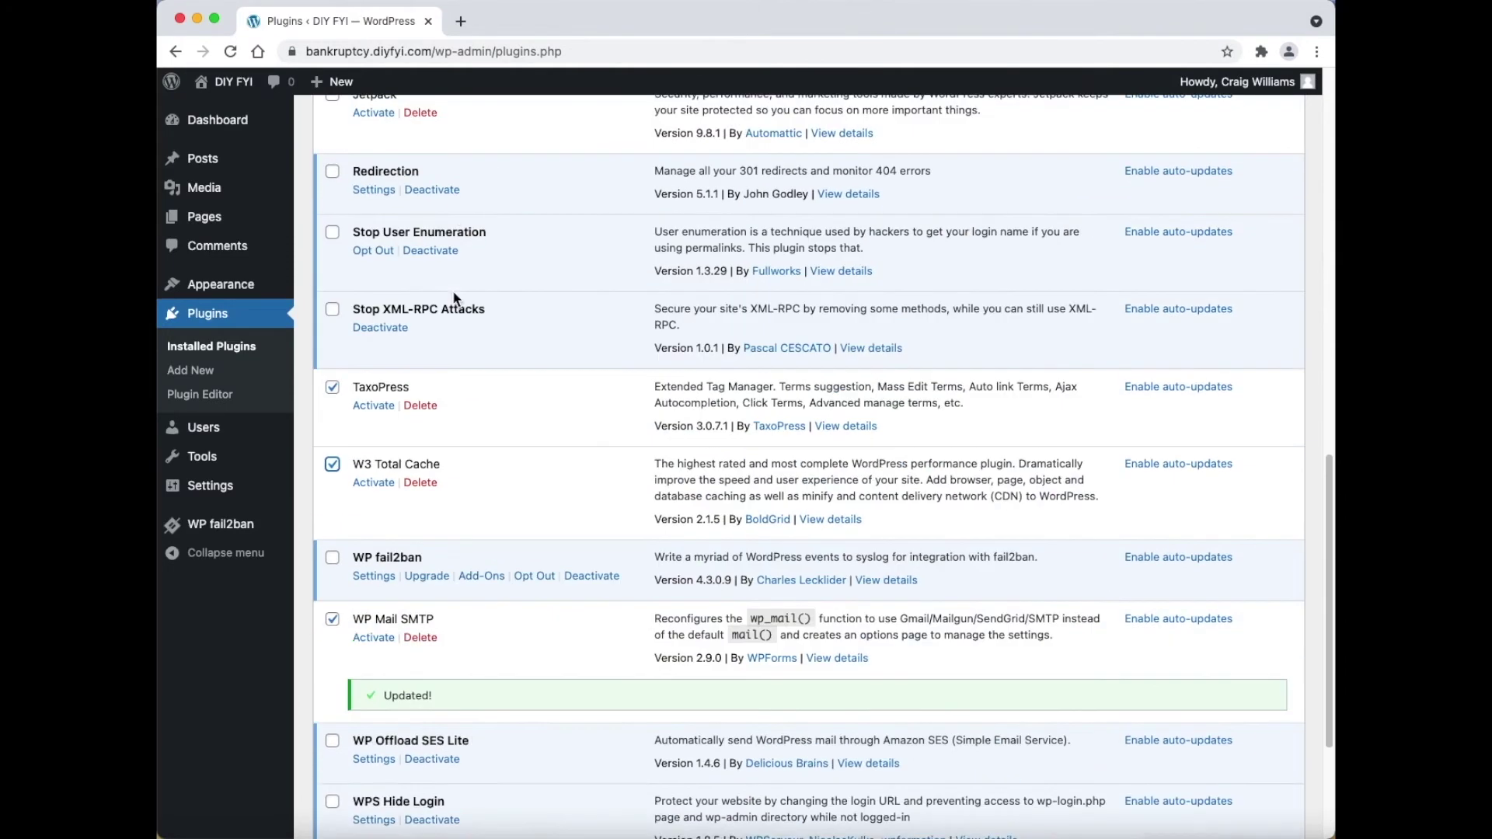
{"action": "left_click", "coordinate": [332, 178]}
{"action": "scroll", "coordinate": [342, 226], "scroll_direction": "up", "scroll_amount": 5}
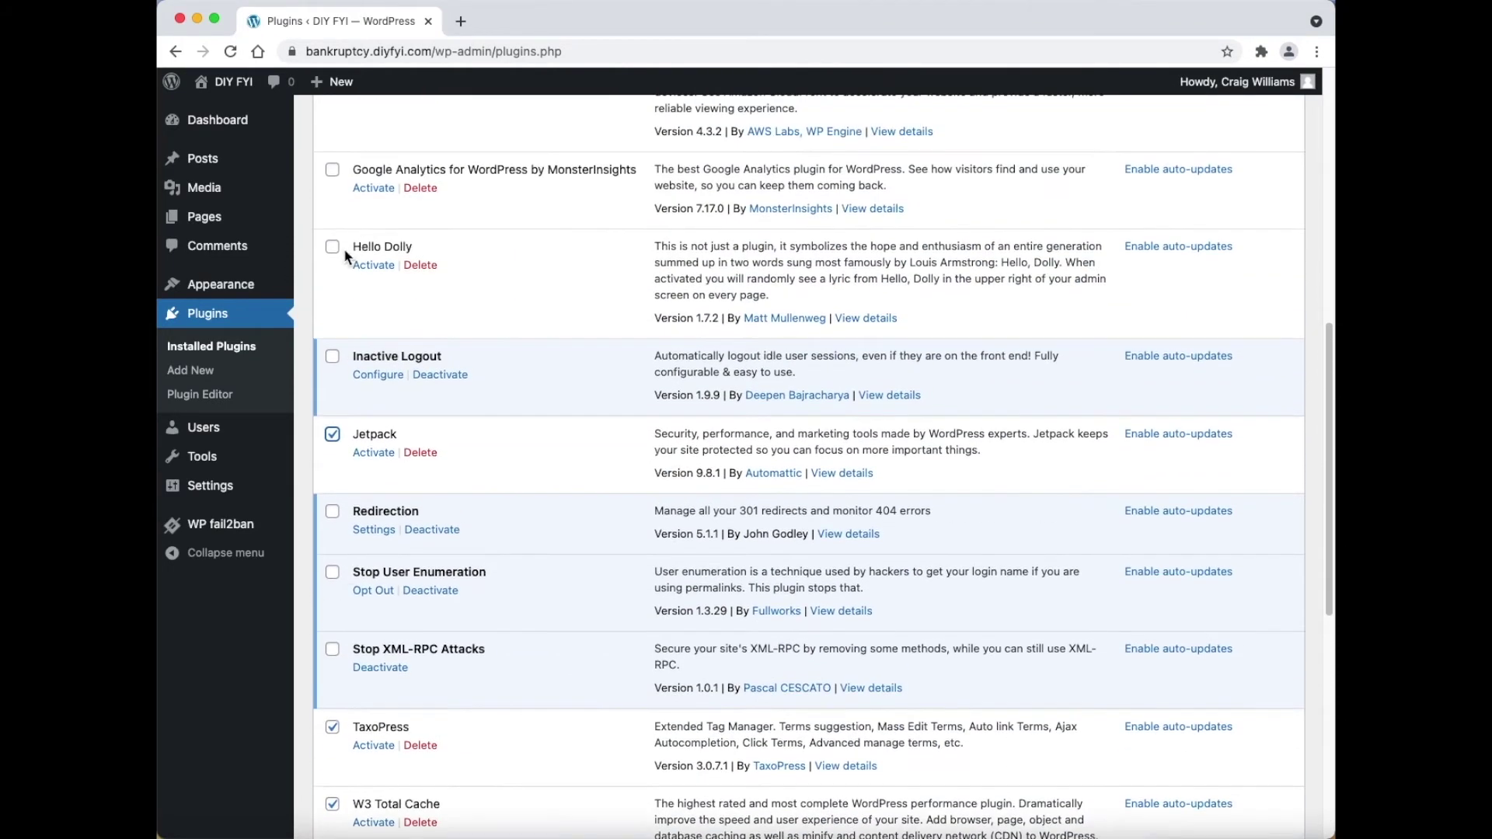
{"action": "left_click", "coordinate": [333, 247]}
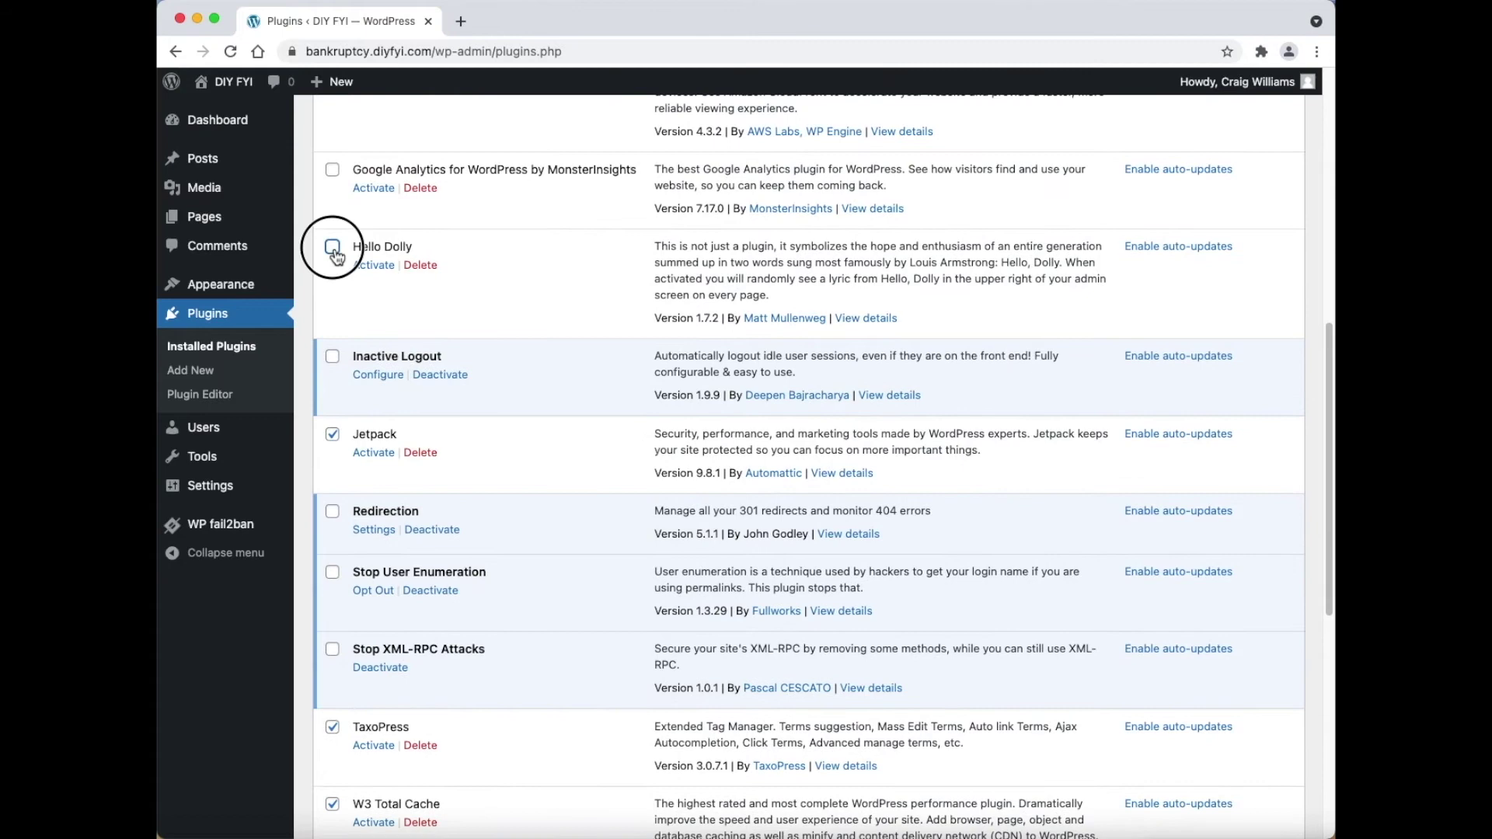
{"action": "left_click", "coordinate": [332, 170]}
{"action": "scroll", "coordinate": [339, 199], "scroll_direction": "up", "scroll_amount": 5}
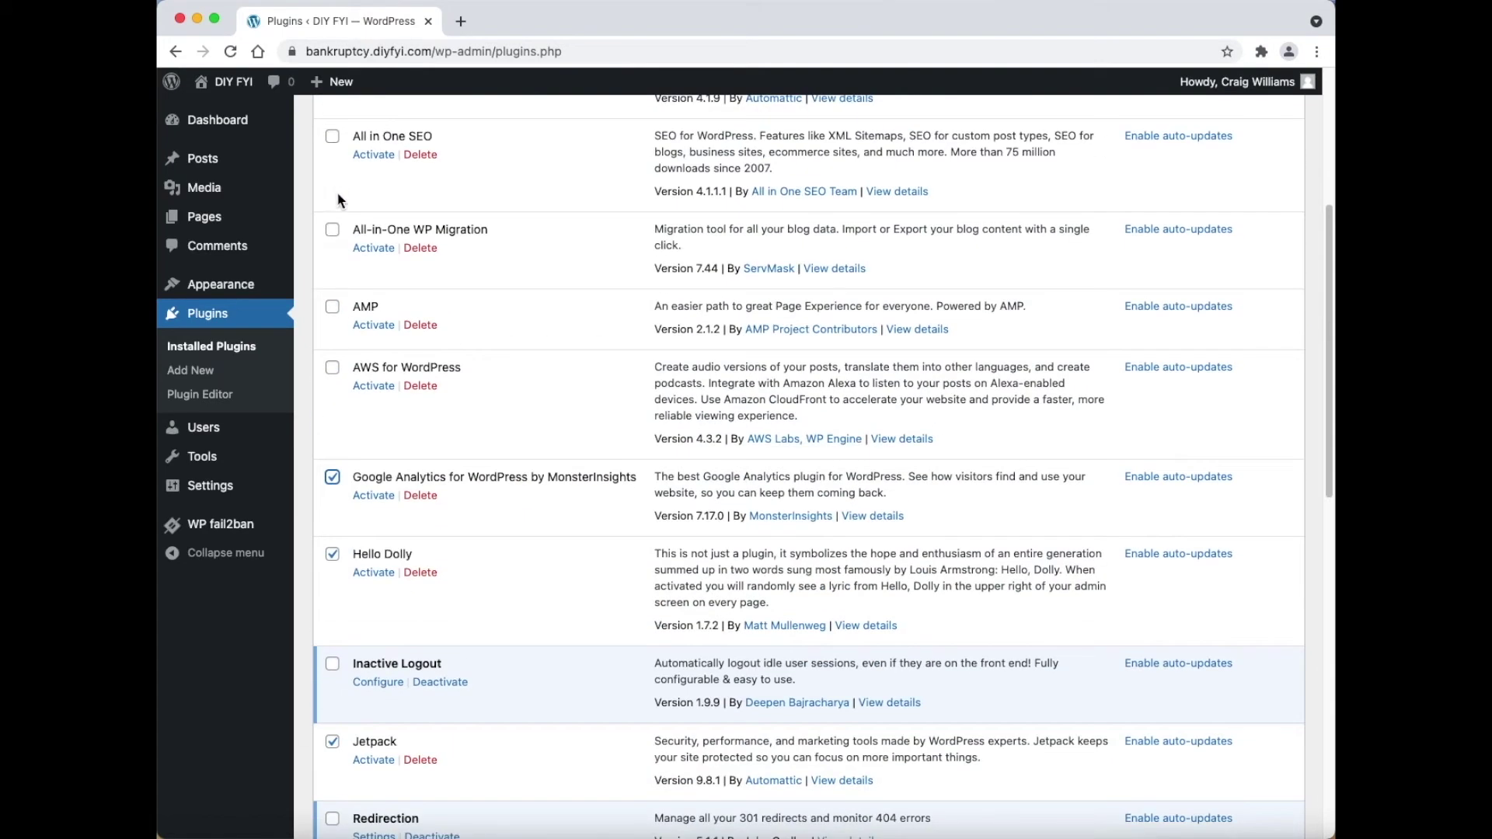
{"action": "double_click", "coordinate": [333, 368]}
{"action": "left_click", "coordinate": [333, 367]}
{"action": "left_click", "coordinate": [337, 310]}
{"action": "left_click", "coordinate": [333, 231]}
{"action": "left_click", "coordinate": [333, 137]}
{"action": "scroll", "coordinate": [334, 142], "scroll_direction": "up", "scroll_amount": 5}
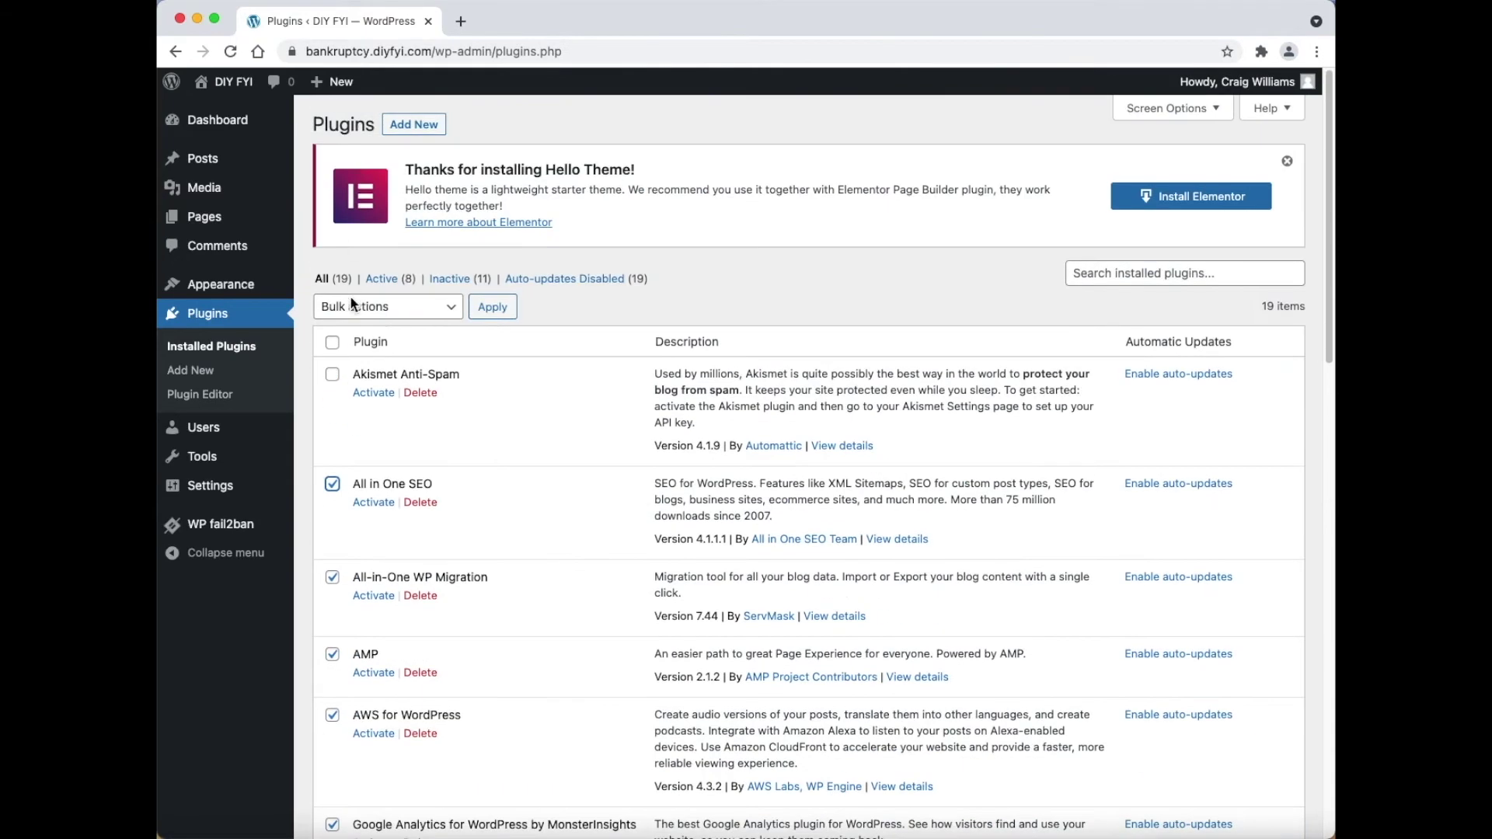
{"action": "left_click", "coordinate": [332, 374]}
{"action": "left_click", "coordinate": [398, 310]}
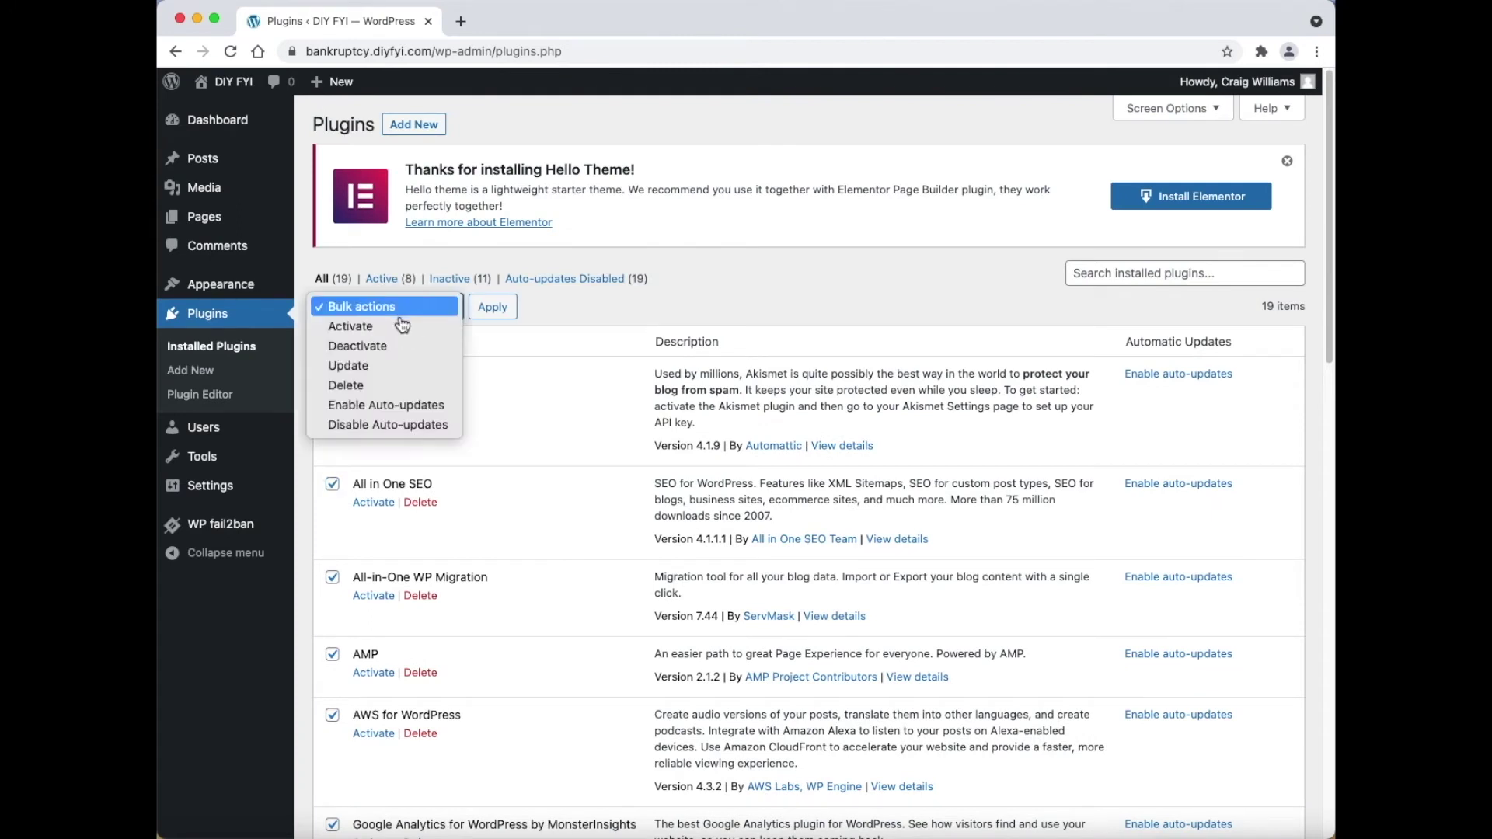
{"action": "left_click", "coordinate": [422, 385]}
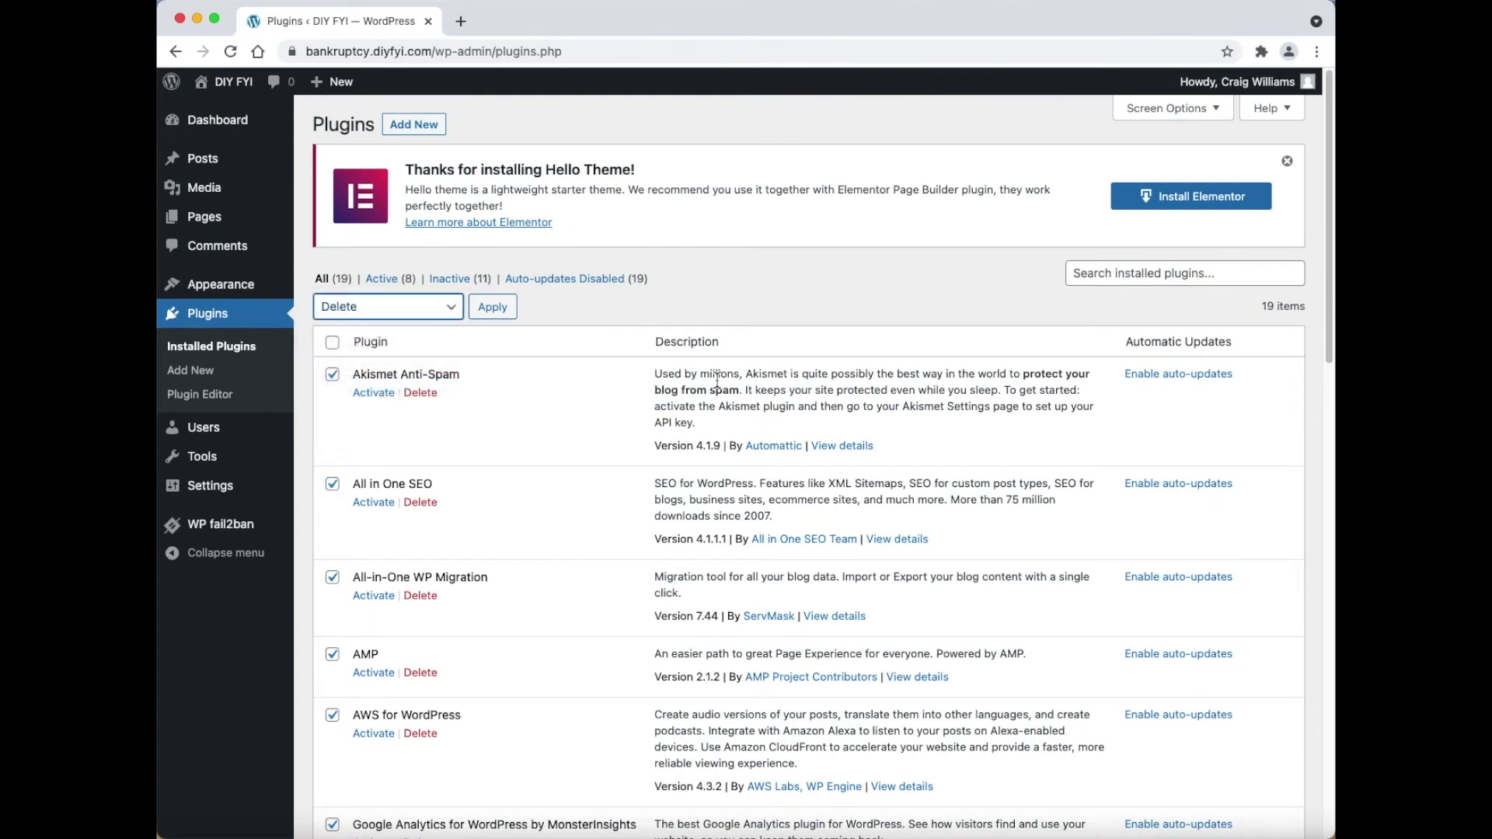
{"action": "left_click", "coordinate": [500, 307]}
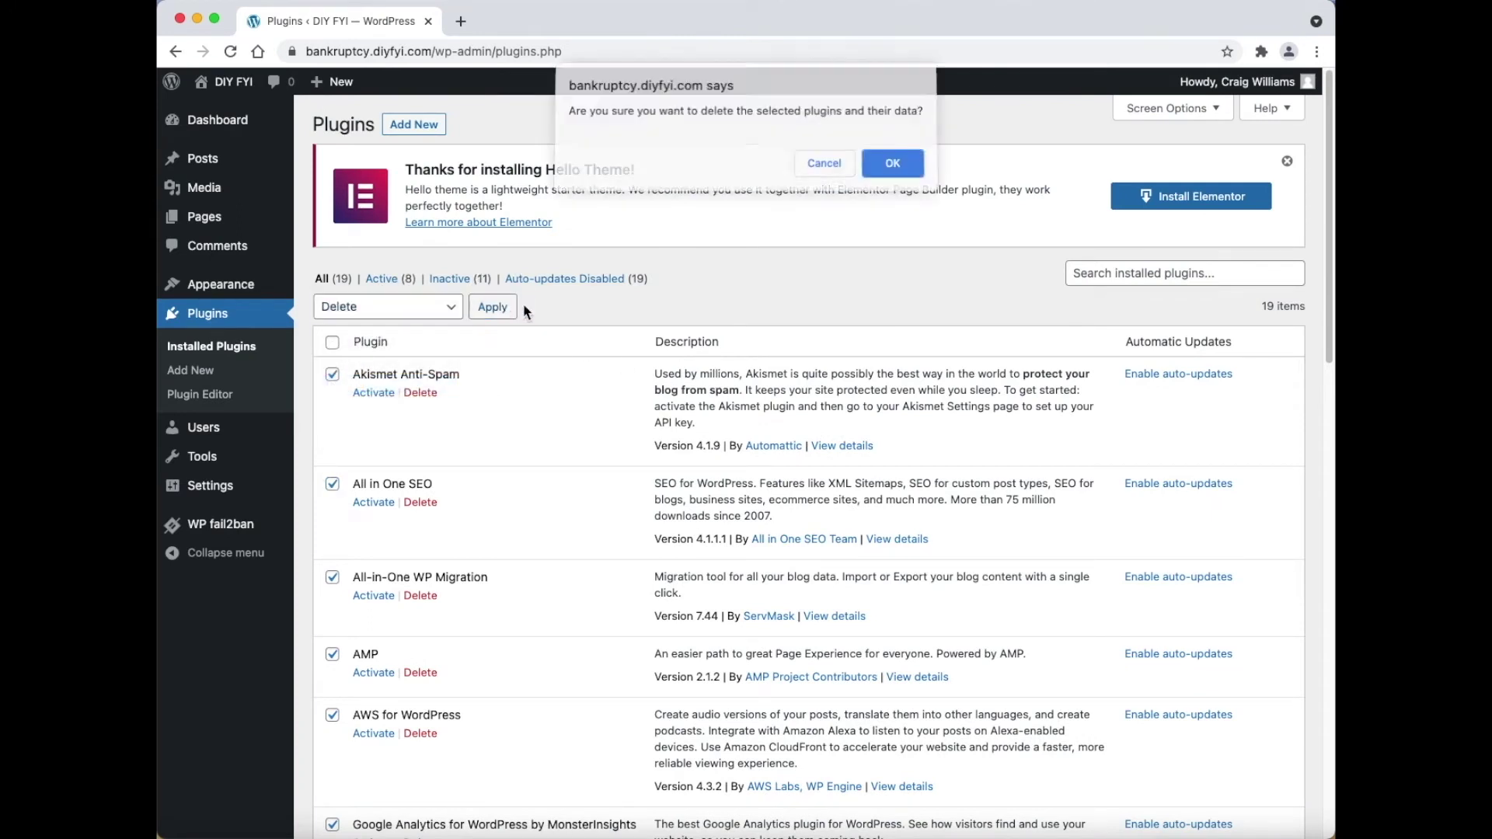
{"action": "left_click", "coordinate": [893, 165]}
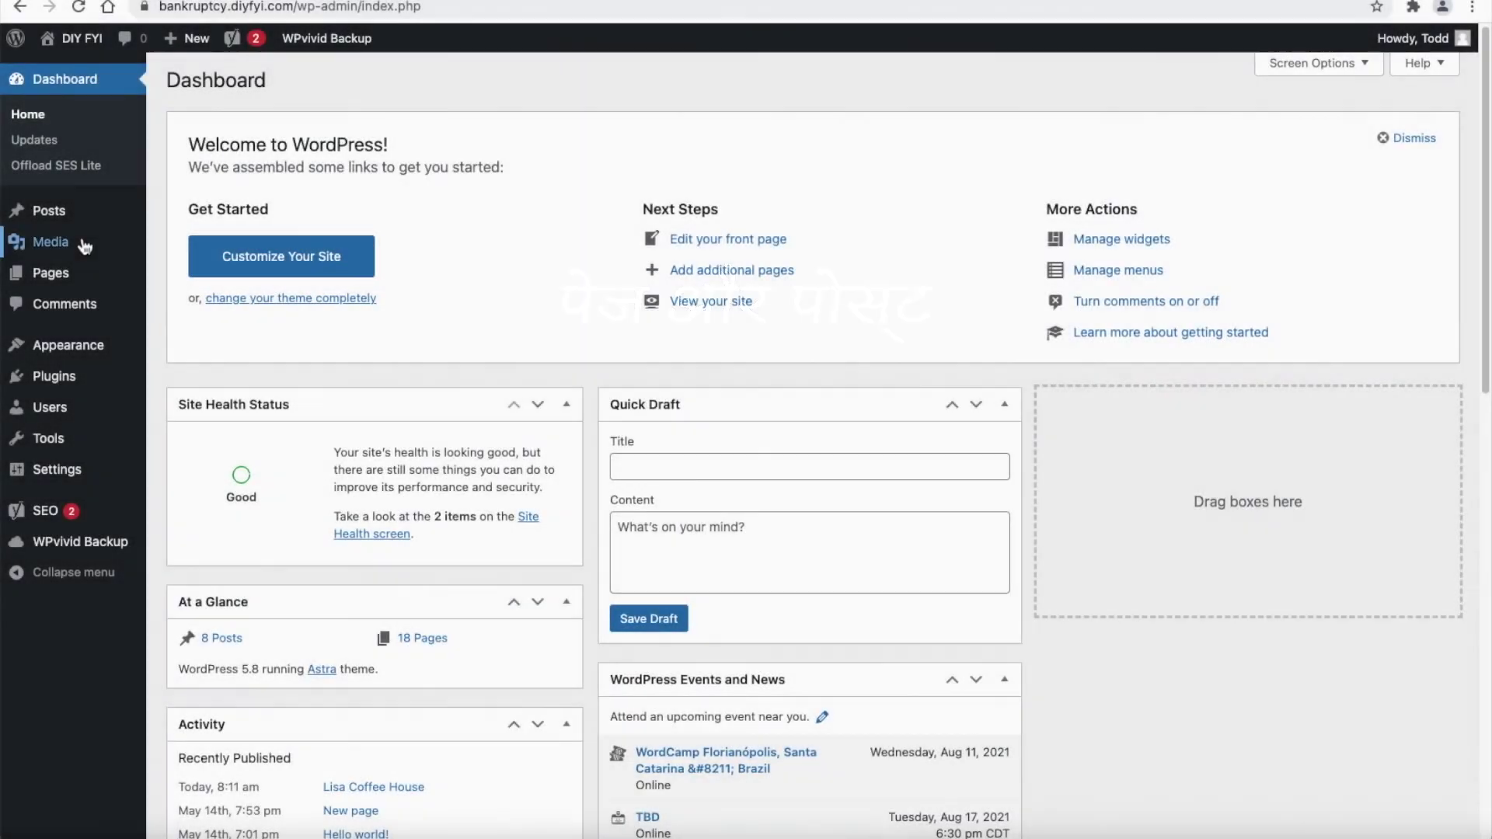
- Open the Lisa Coffee House post from the list of all posts and look through its editor page
{"action": "mouse_move", "coordinate": [87, 218]}
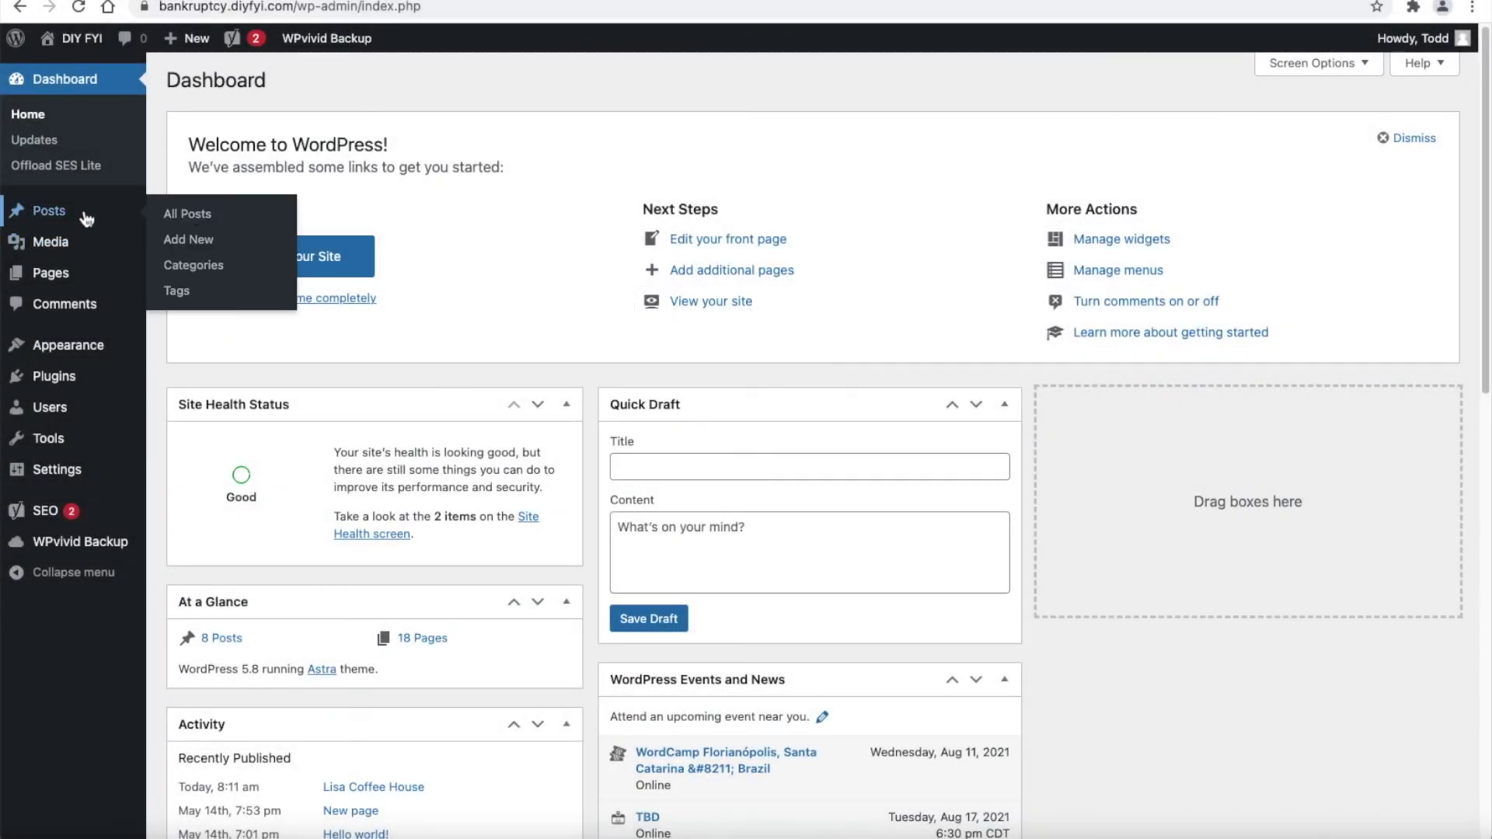
{"action": "left_click", "coordinate": [248, 222]}
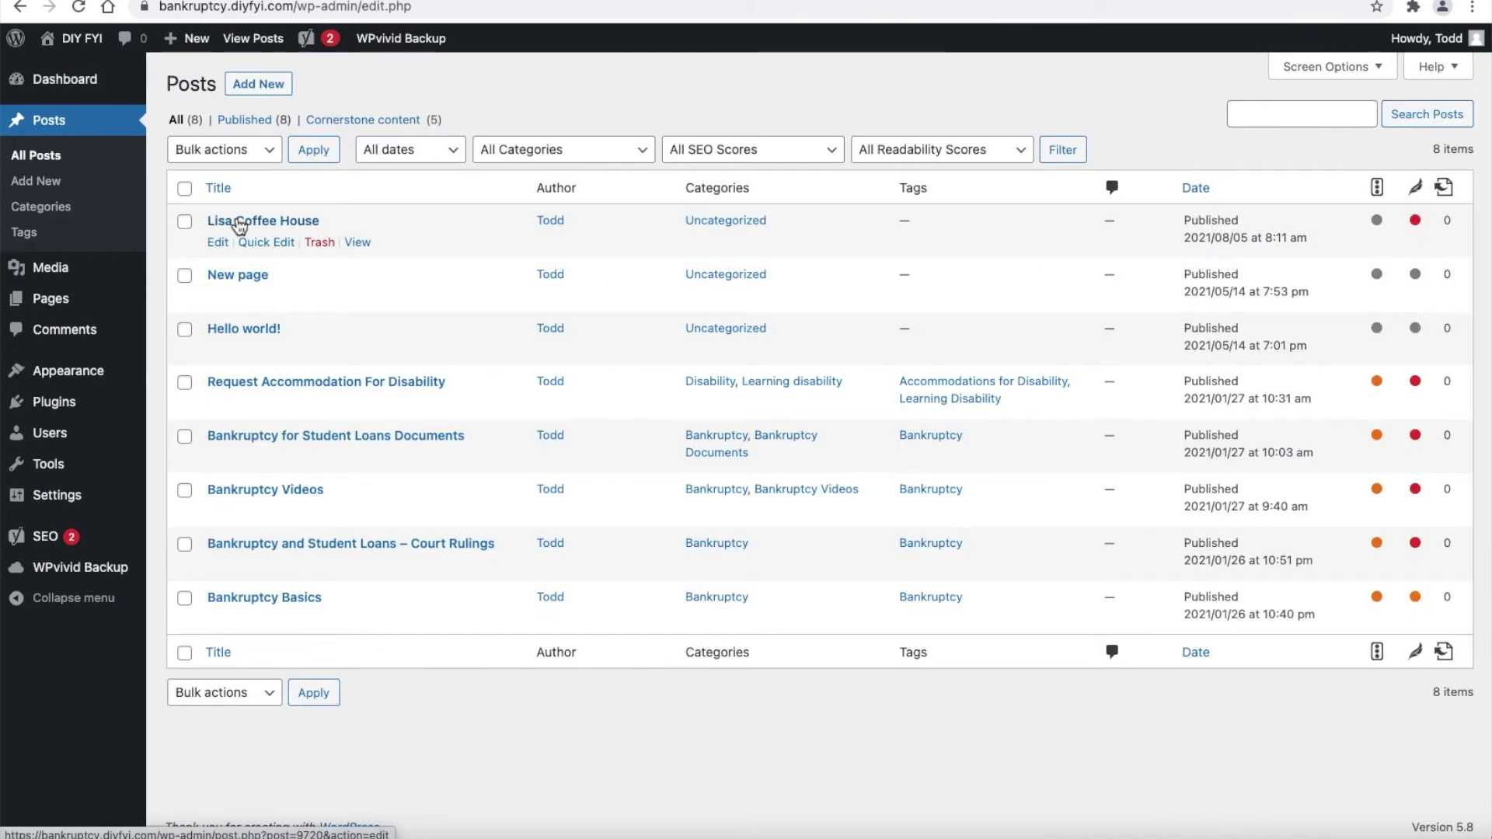
{"action": "left_click", "coordinate": [239, 225]}
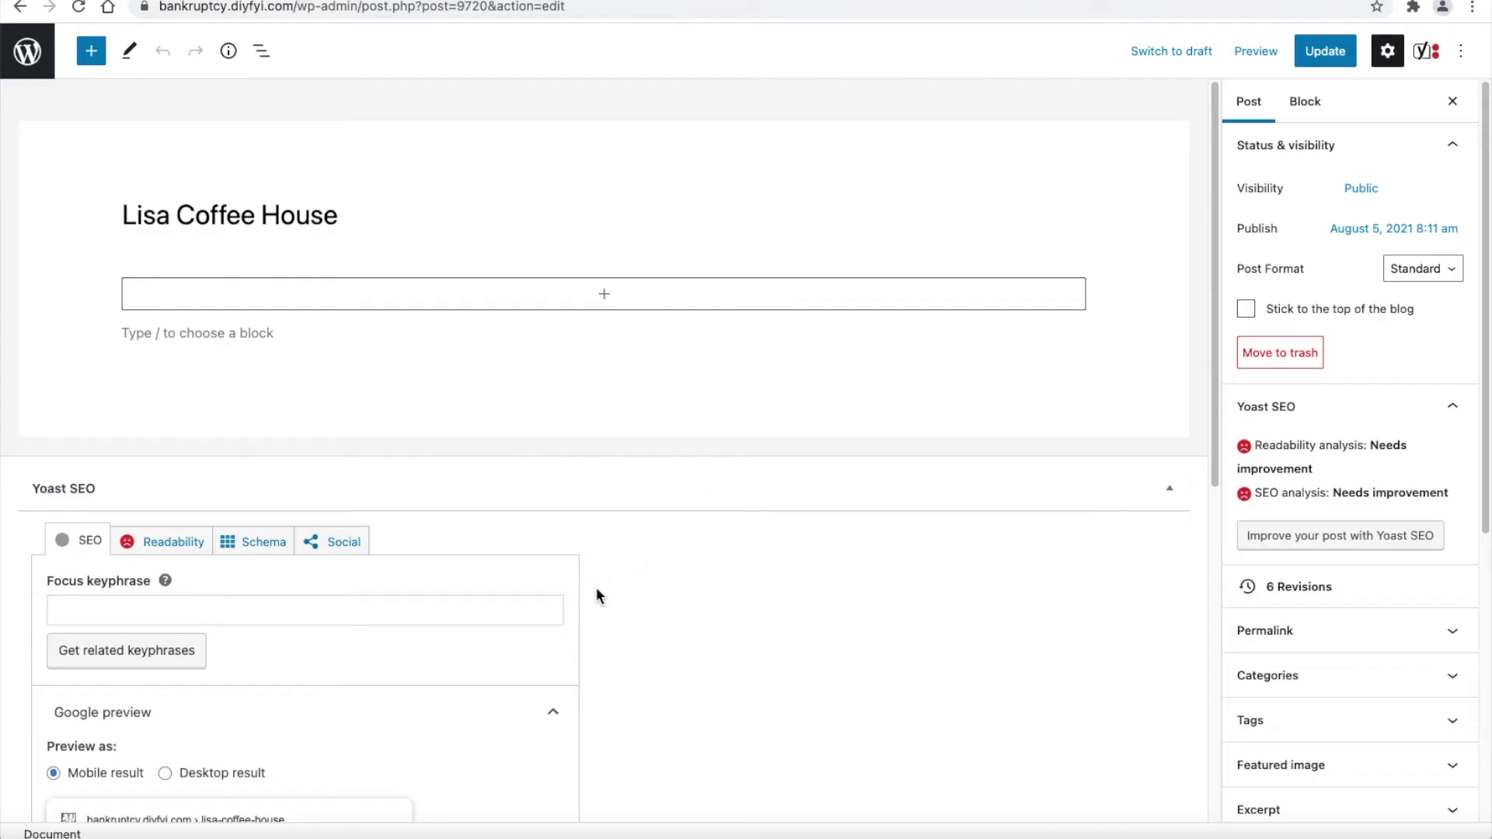
{"action": "scroll", "coordinate": [596, 585], "scroll_direction": "down", "scroll_amount": 3}
{"action": "scroll", "coordinate": [599, 587], "scroll_direction": "down", "scroll_amount": 3}
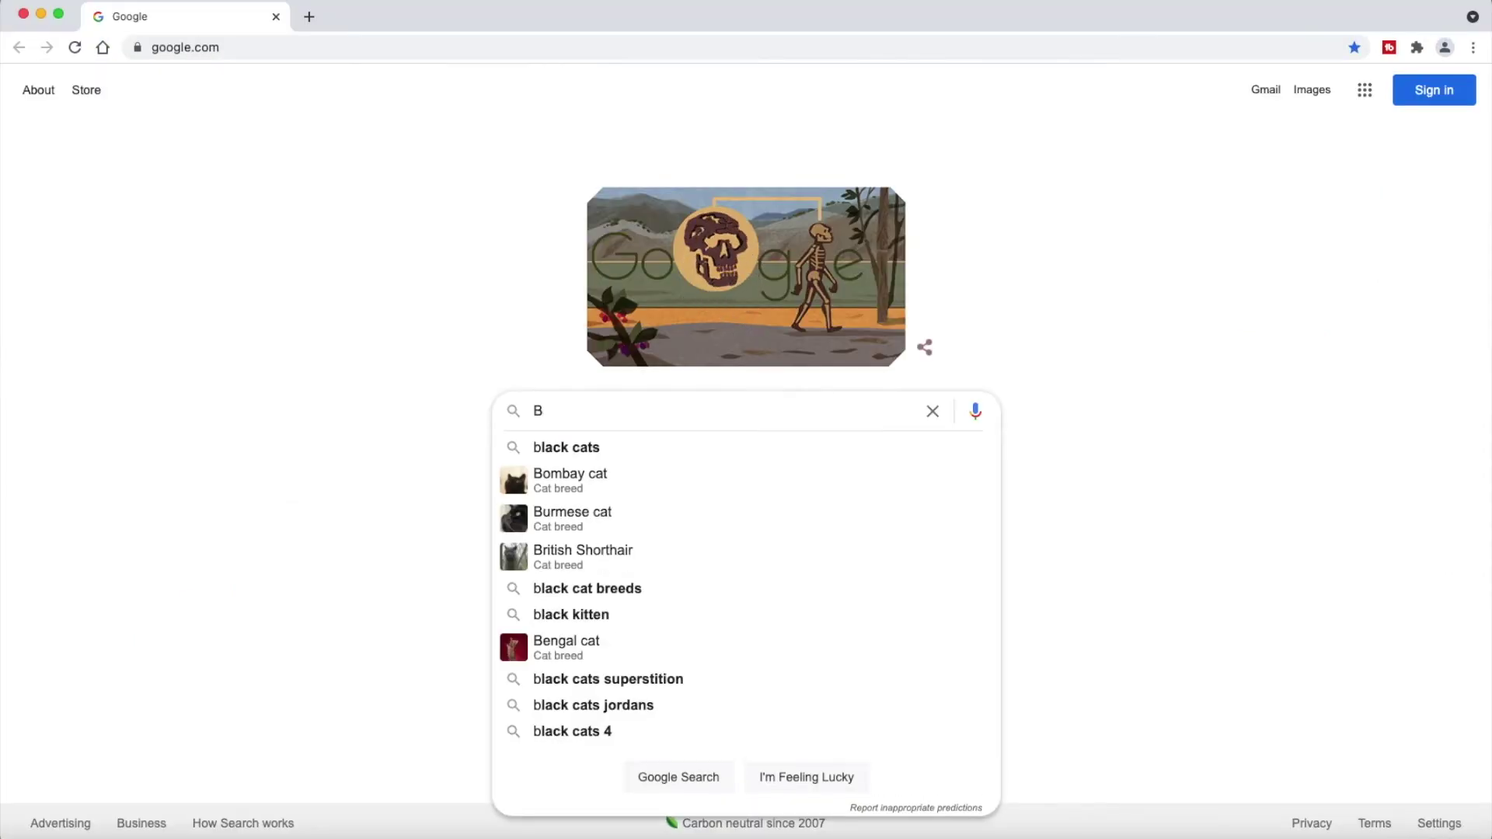
{"action": "left_click", "coordinate": [785, 452]}
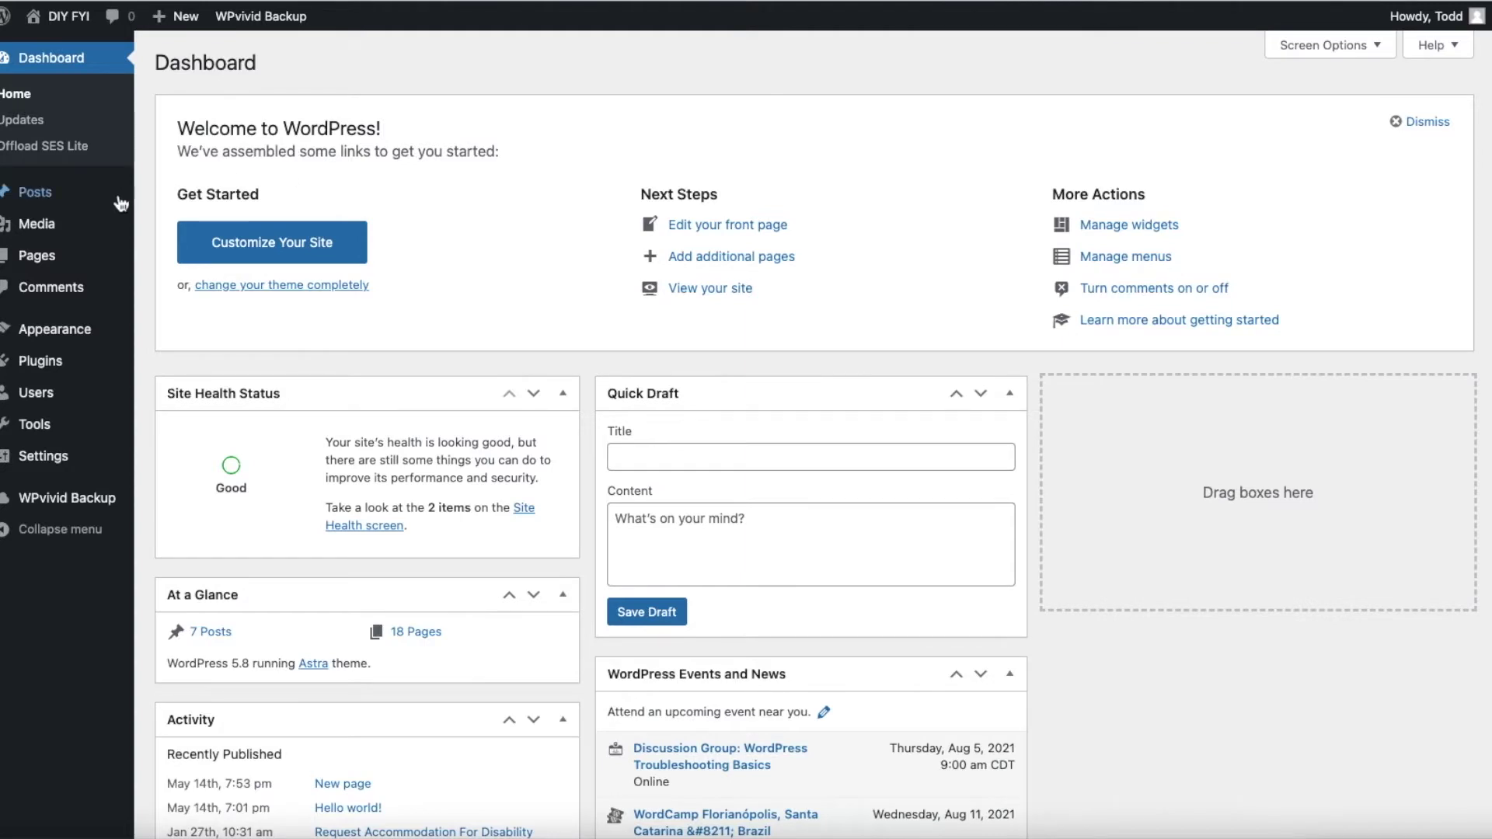
- Start a new blog post in the block editor
{"action": "mouse_move", "coordinate": [117, 204]}
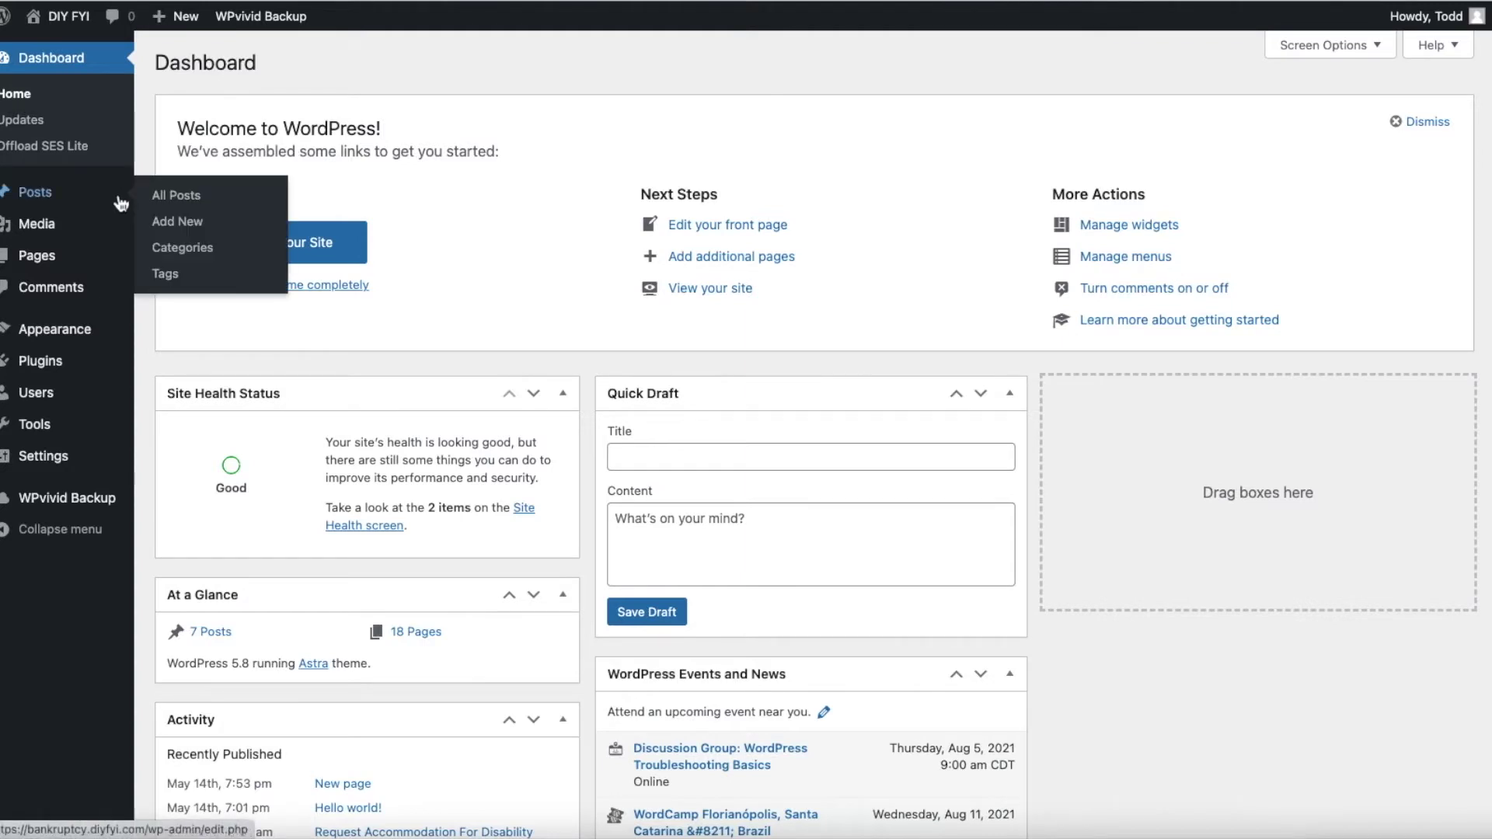
{"action": "left_click", "coordinate": [255, 233]}
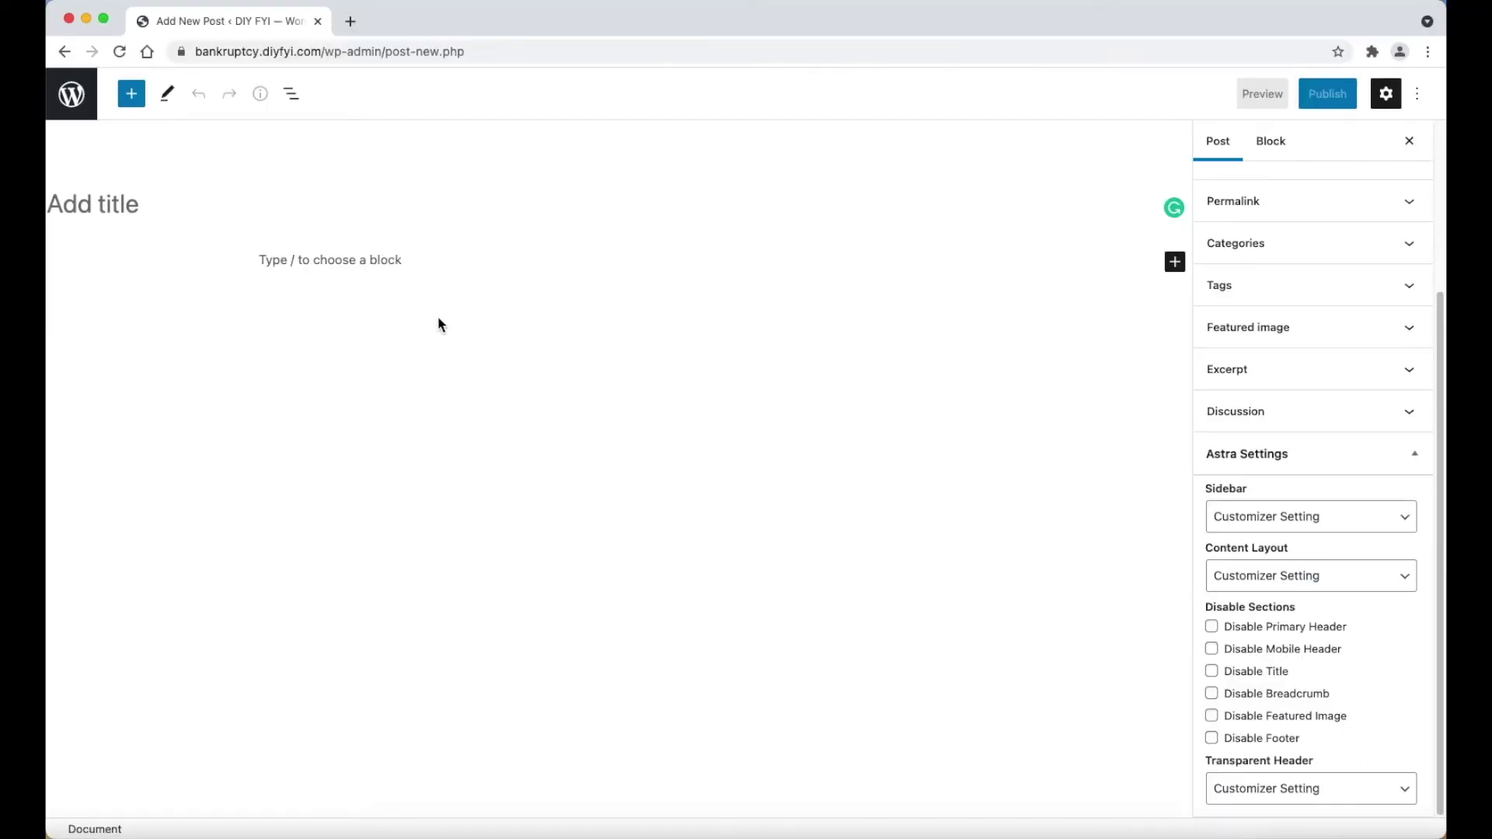
- Leave the empty post, search the plugin directory for Yoast, and install and activate Yoast SEO
{"action": "left_click", "coordinate": [64, 51]}
{"action": "mouse_move", "coordinate": [174, 408]}
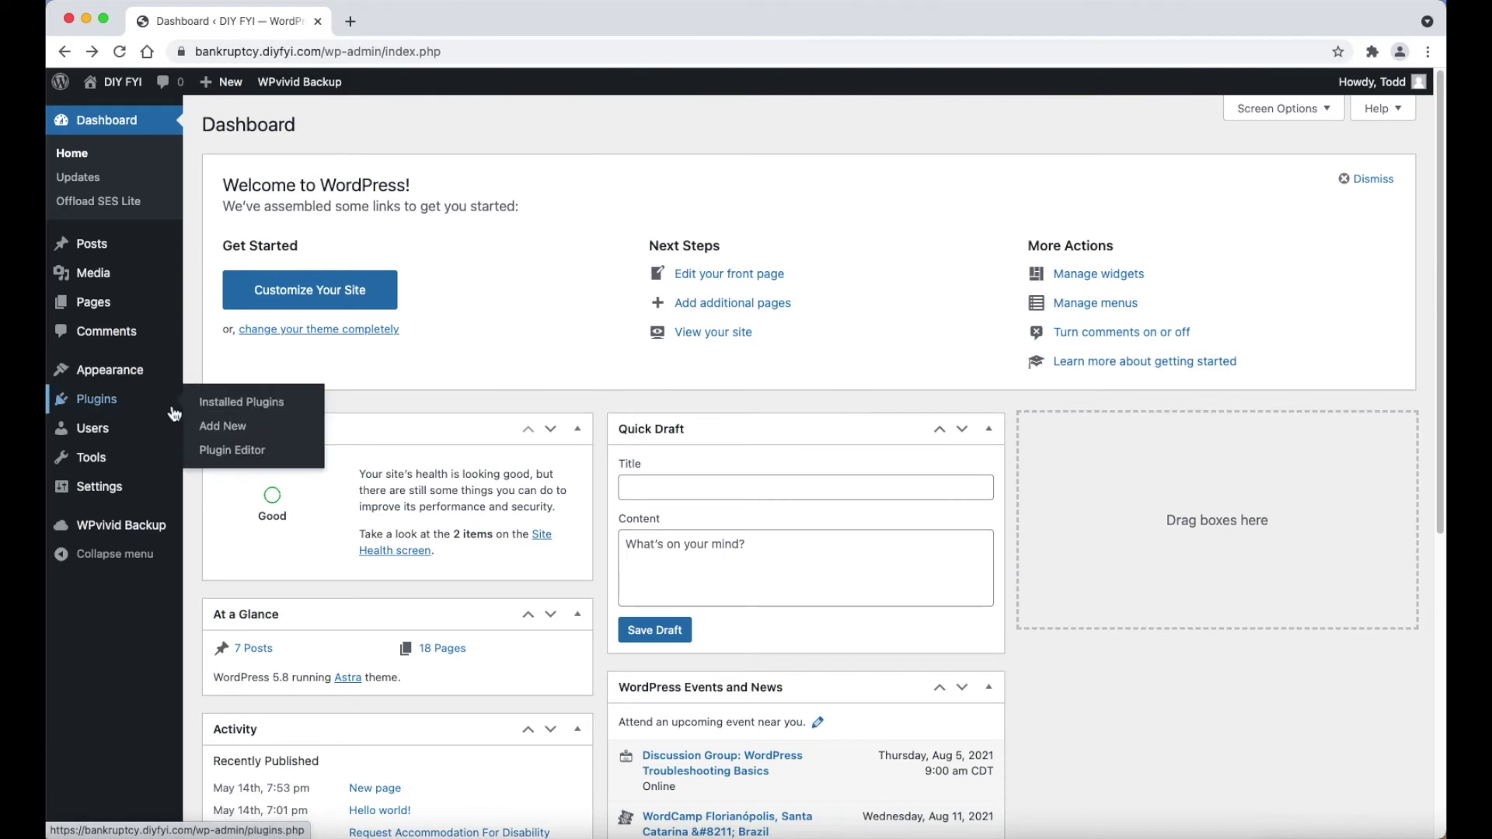
{"action": "left_click", "coordinate": [276, 431]}
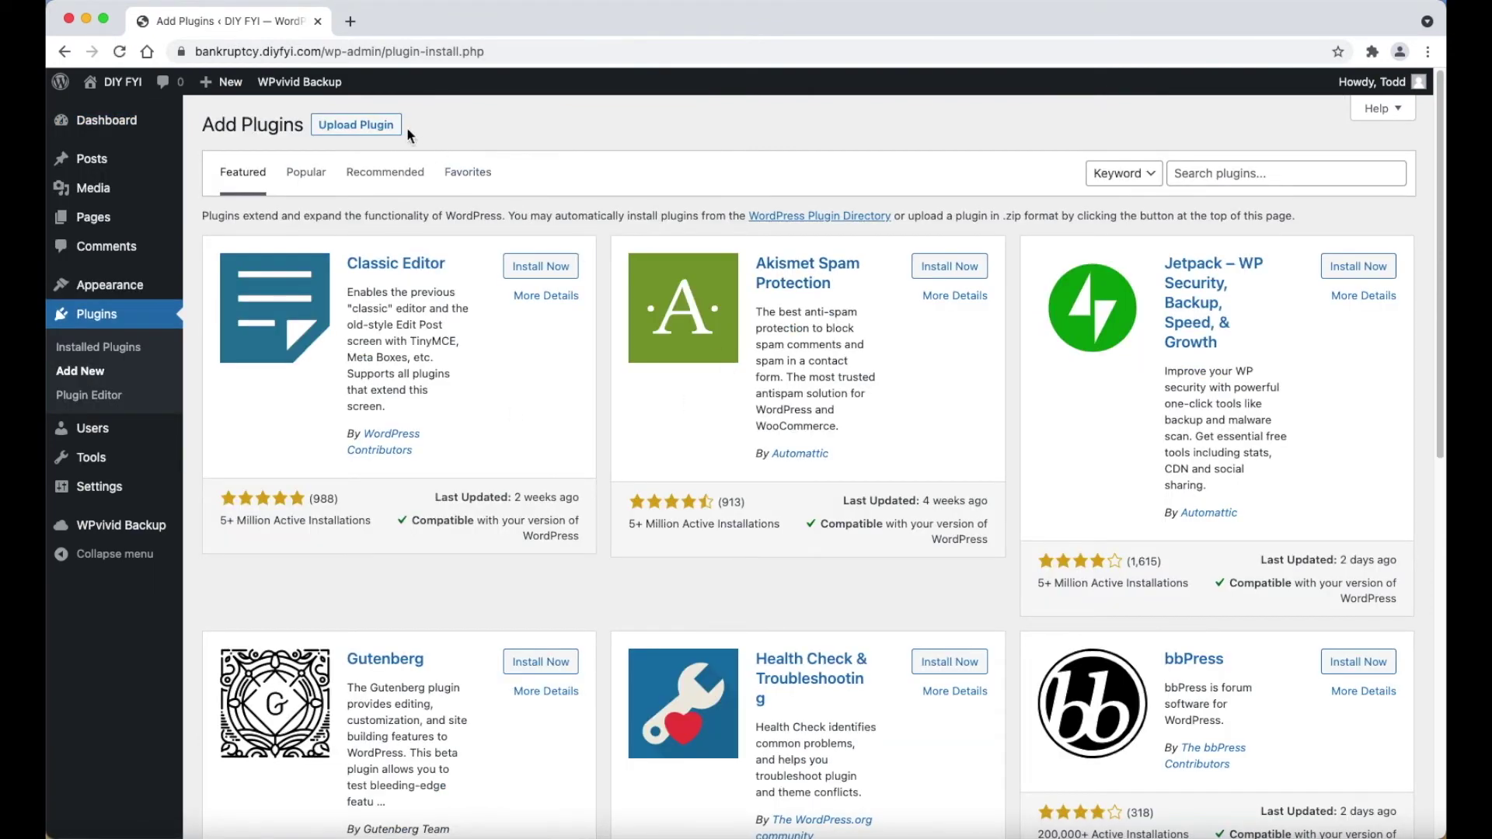
{"action": "left_click", "coordinate": [1282, 173]}
{"action": "type", "text": "Yoast"}
{"action": "key", "text": "Return"}
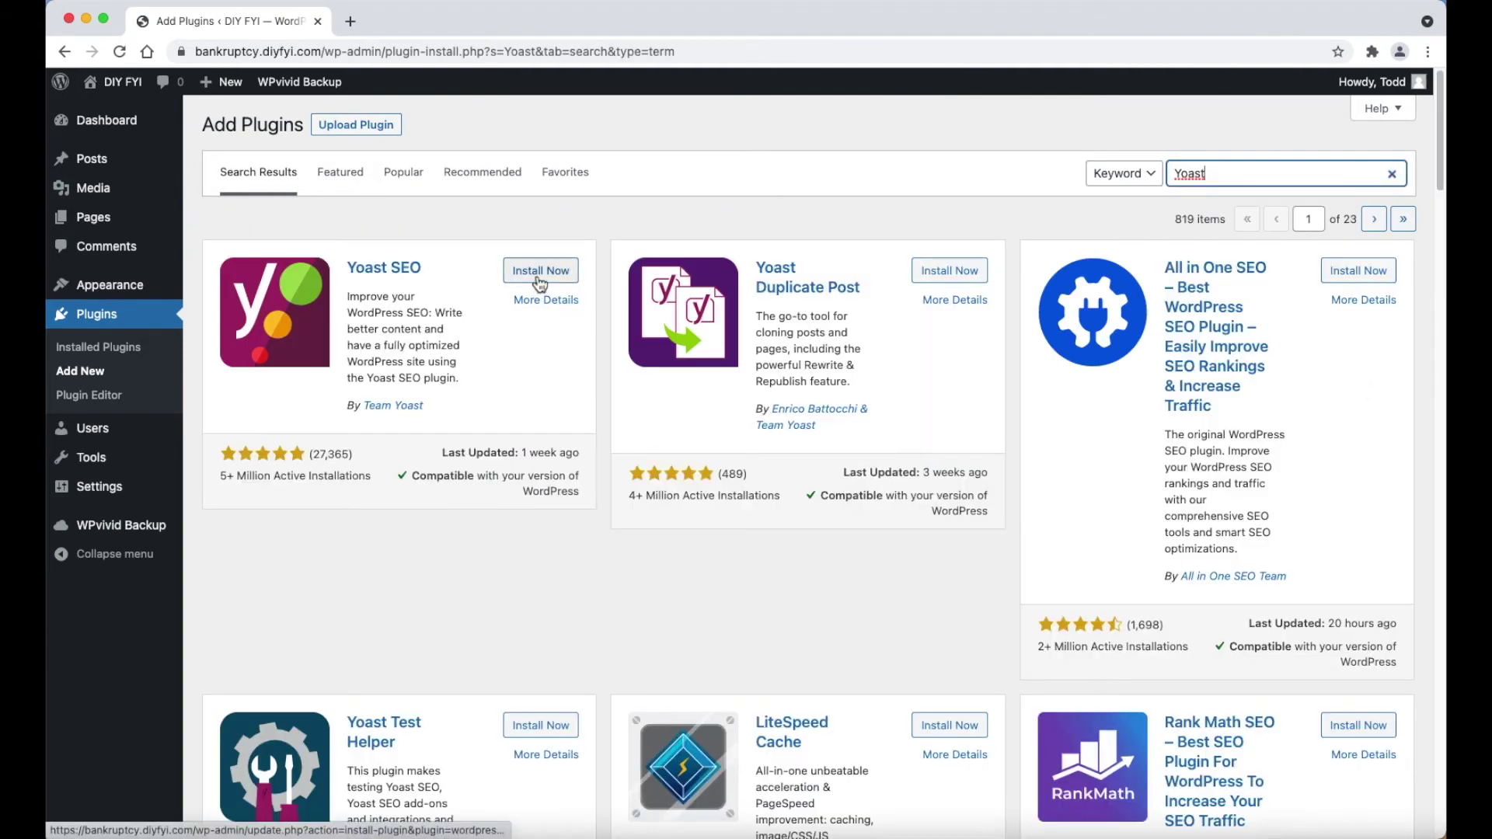
{"action": "left_click", "coordinate": [538, 278]}
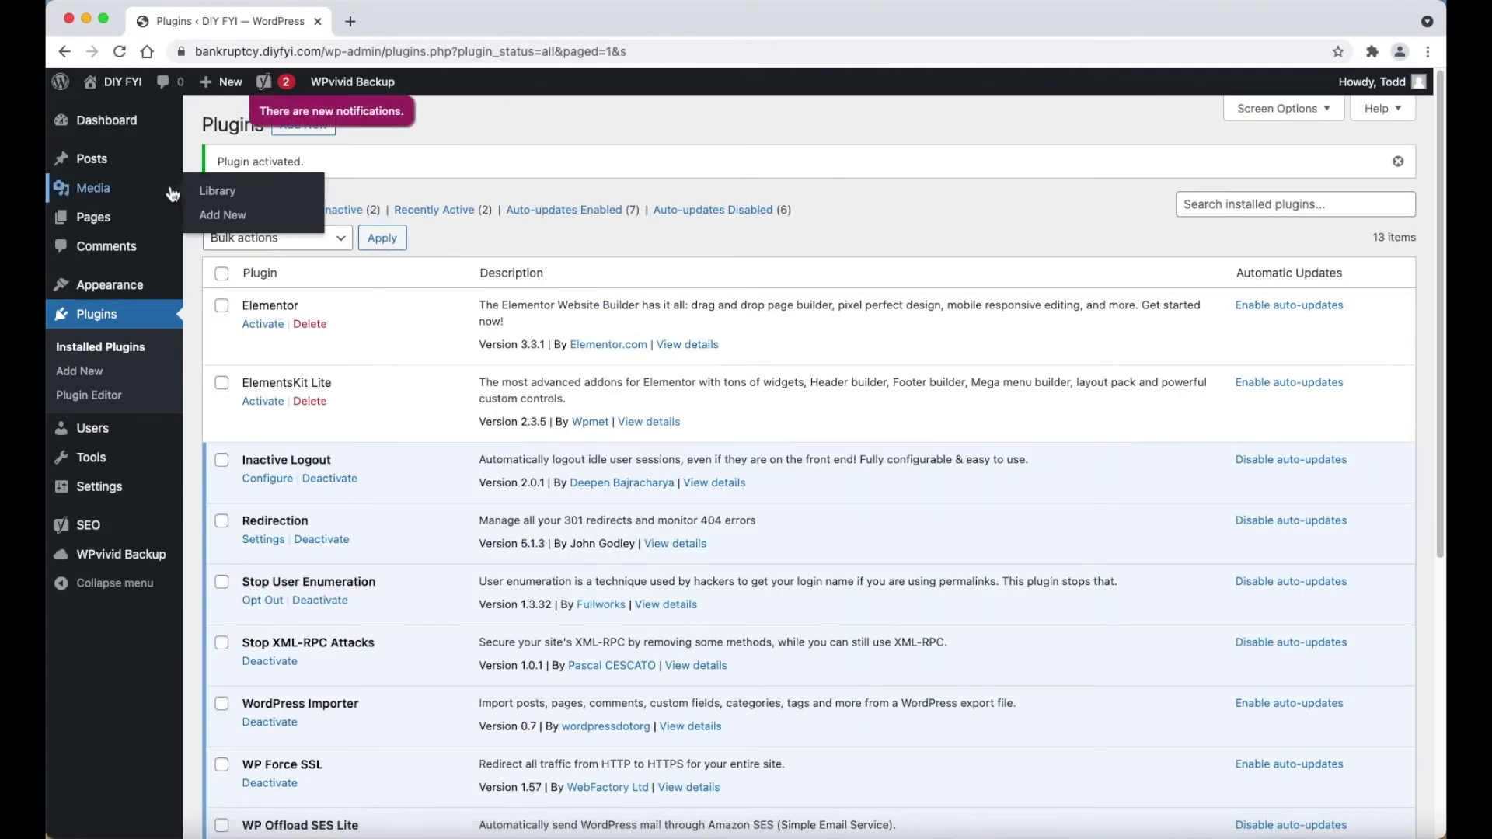
- Start a new blog post and look through the Yoast SEO section below its content area
{"action": "mouse_move", "coordinate": [175, 164]}
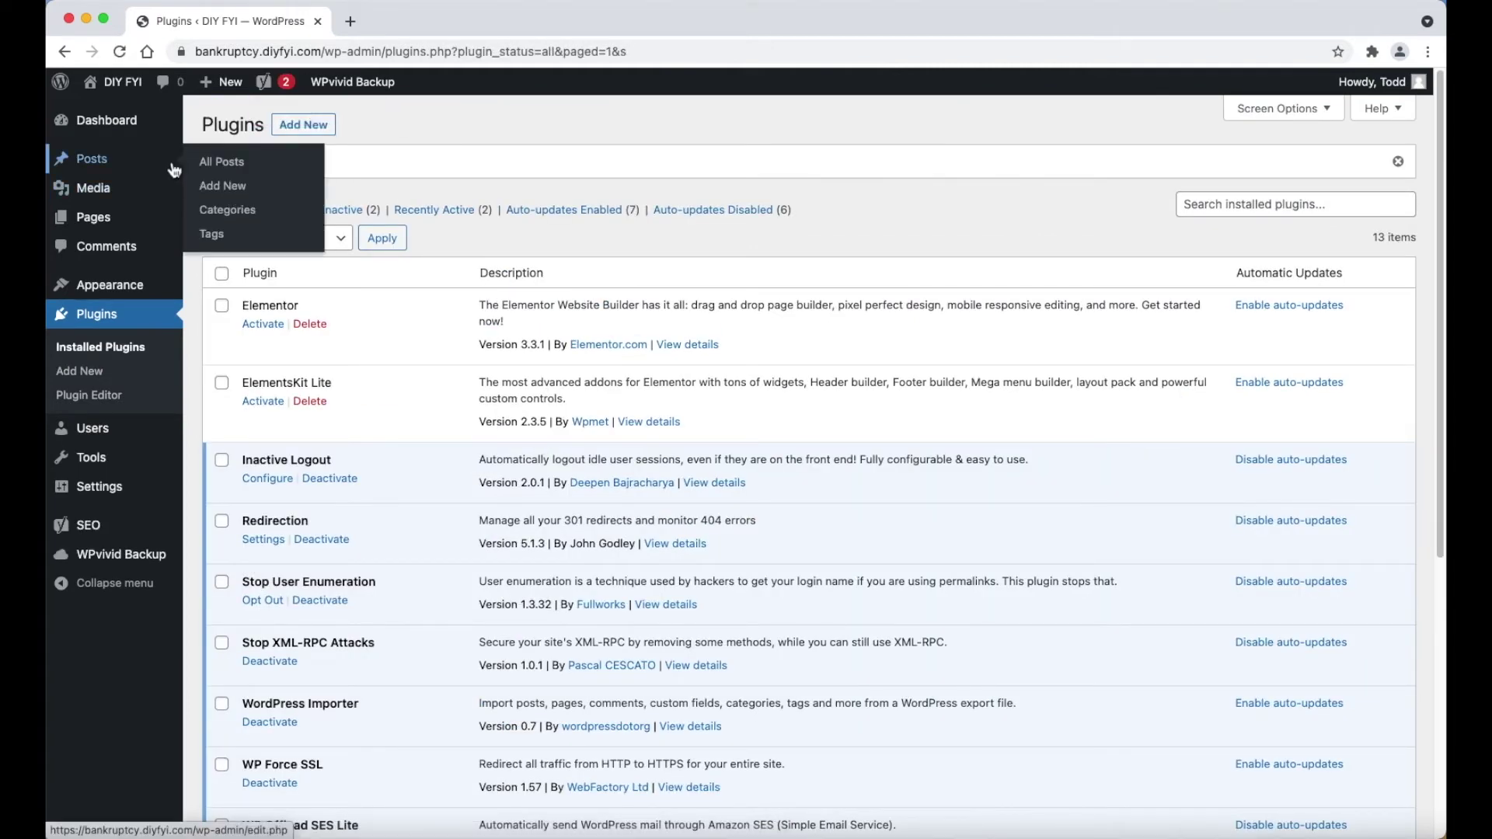
{"action": "left_click", "coordinate": [221, 189]}
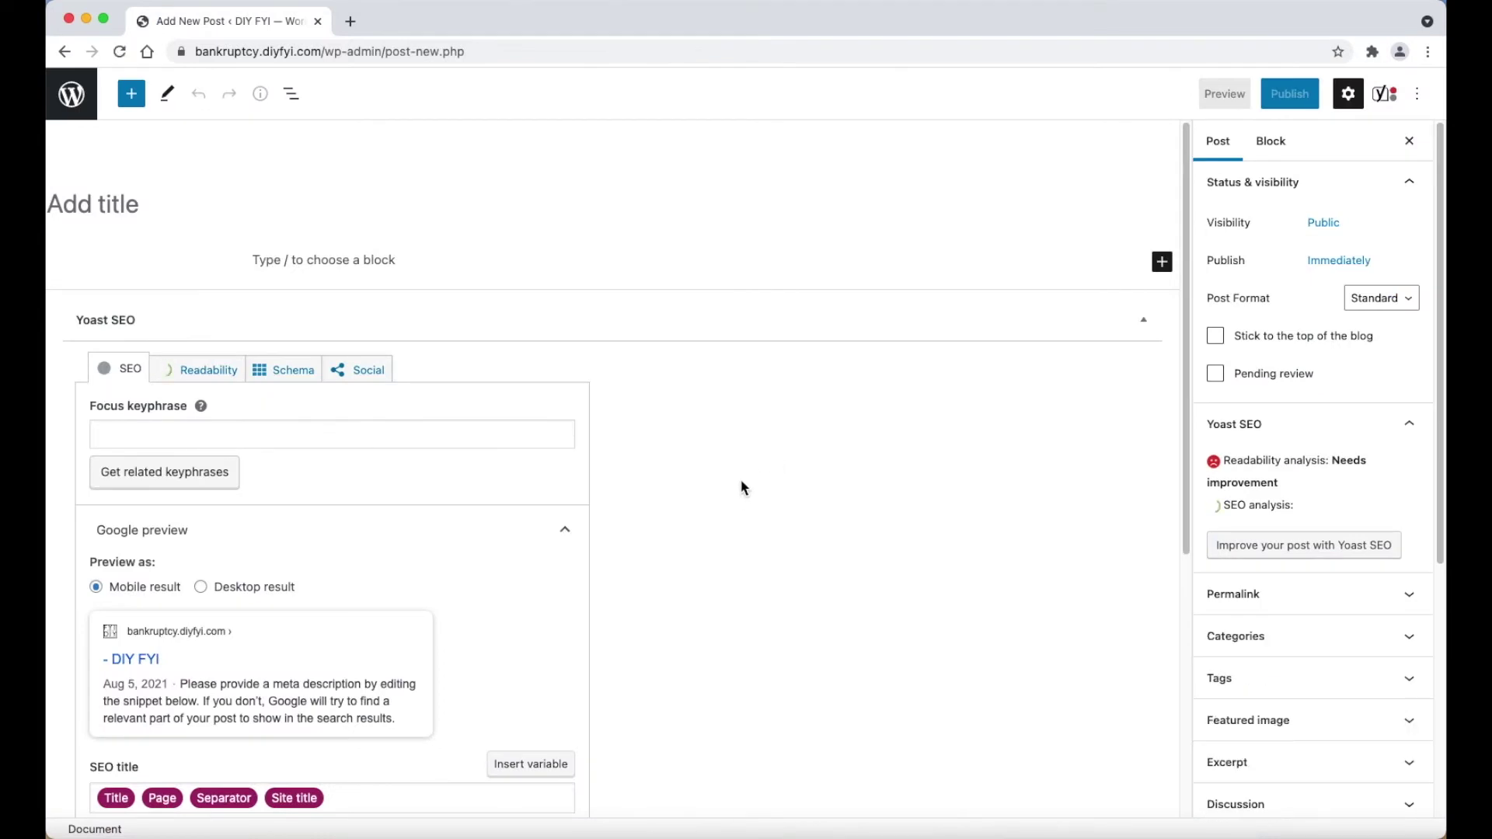
{"action": "scroll", "coordinate": [739, 492], "scroll_direction": "down", "scroll_amount": 4}
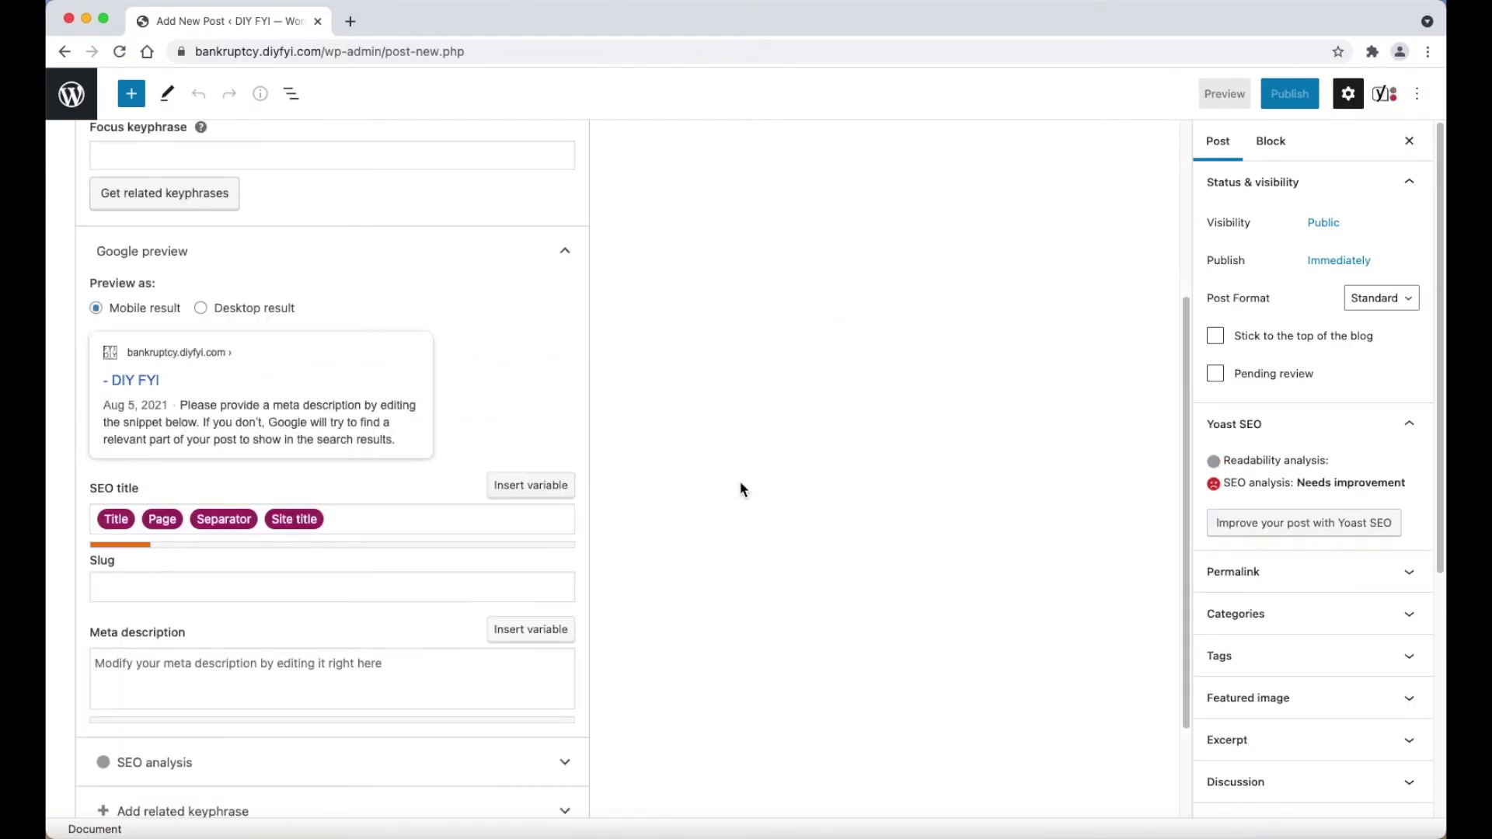
{"action": "scroll", "coordinate": [739, 483], "scroll_direction": "down", "scroll_amount": 1}
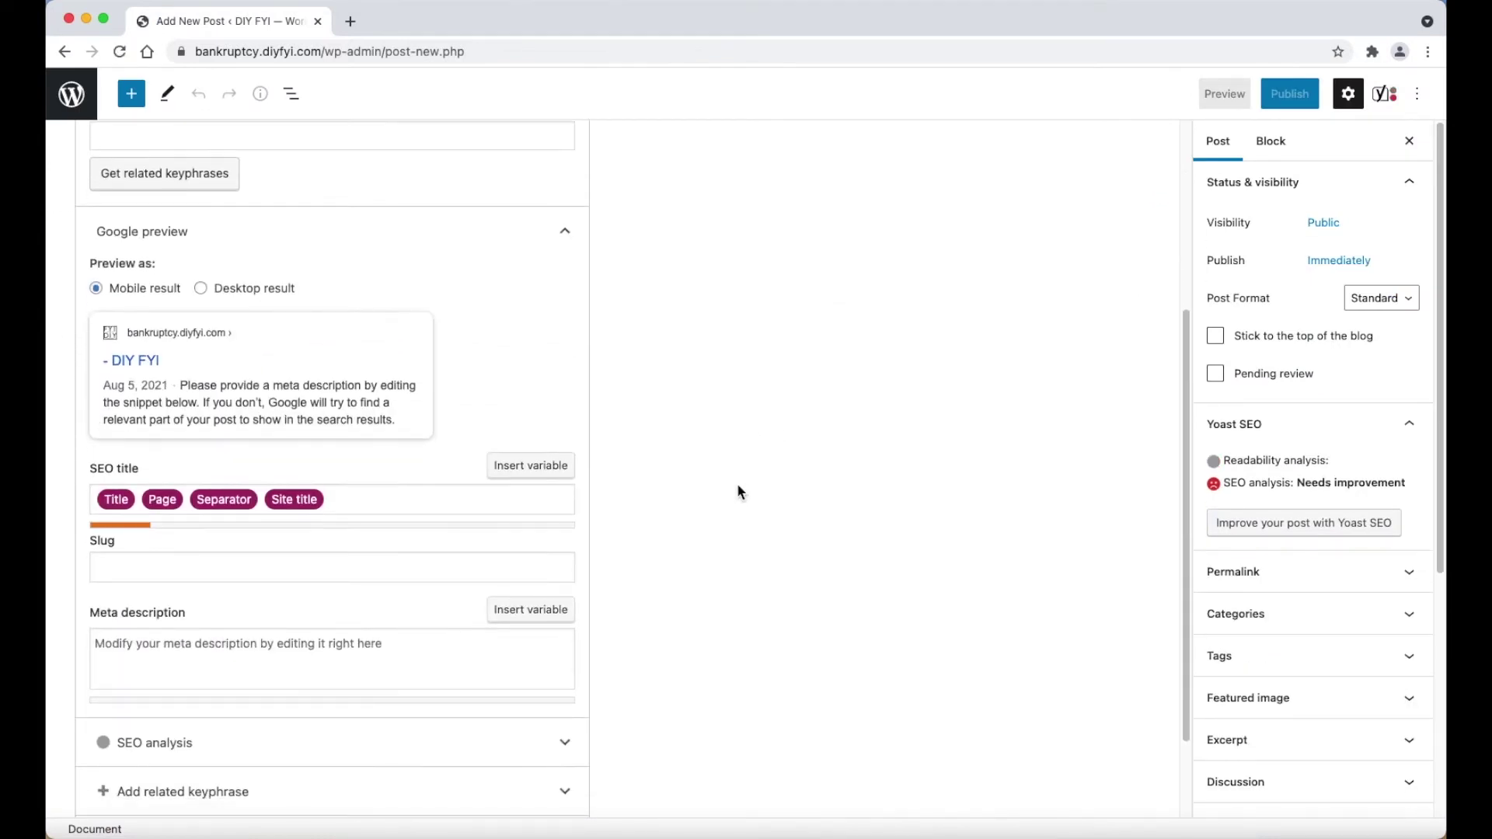
{"action": "scroll", "coordinate": [739, 486], "scroll_direction": "down", "scroll_amount": 1}
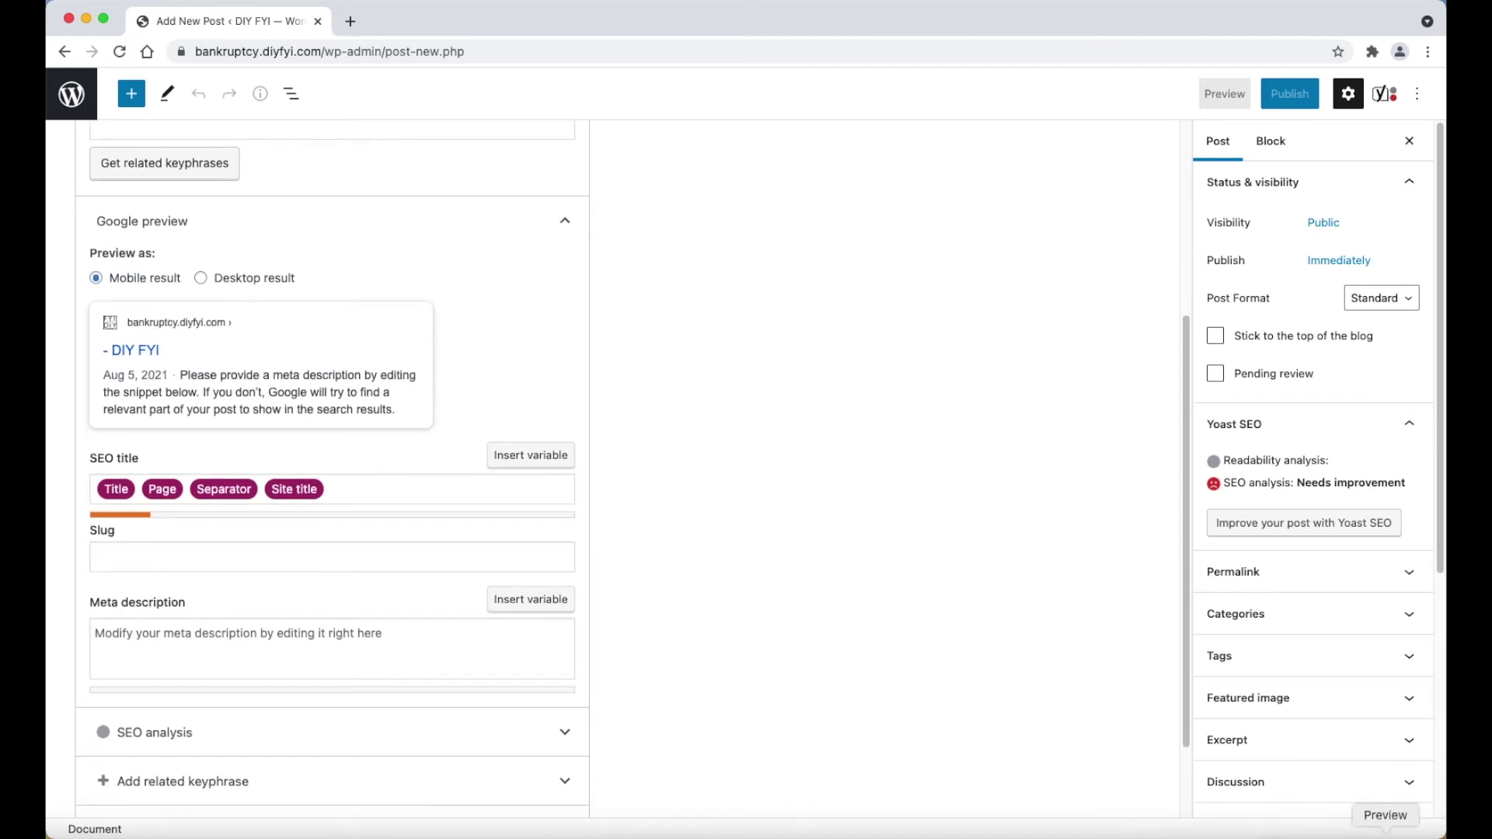
{"action": "scroll", "coordinate": [741, 485], "scroll_direction": "up", "scroll_amount": 1}
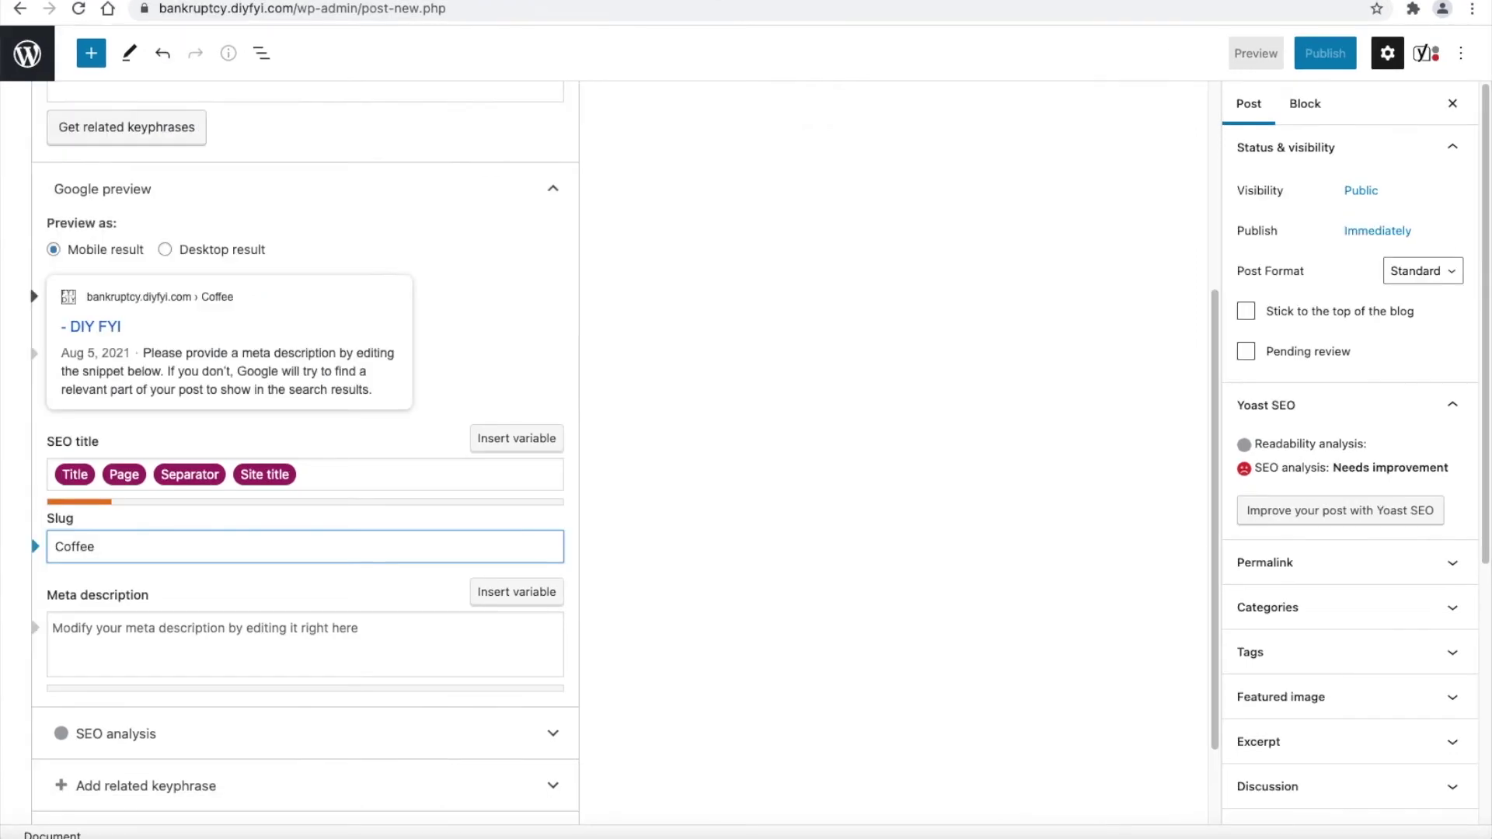
- Set the slug in the post's Yoast SEO section to "Lisa Coffee House"
{"action": "type", "text": "Lisa Coffee"}
{"action": "key", "text": "Right"}
{"action": "key", "text": "Right"}
{"action": "key", "text": "Right"}
{"action": "key", "text": "Right"}
{"action": "key", "text": "Right"}
{"action": "key", "text": "Right"}
{"action": "type", "text": "House"}
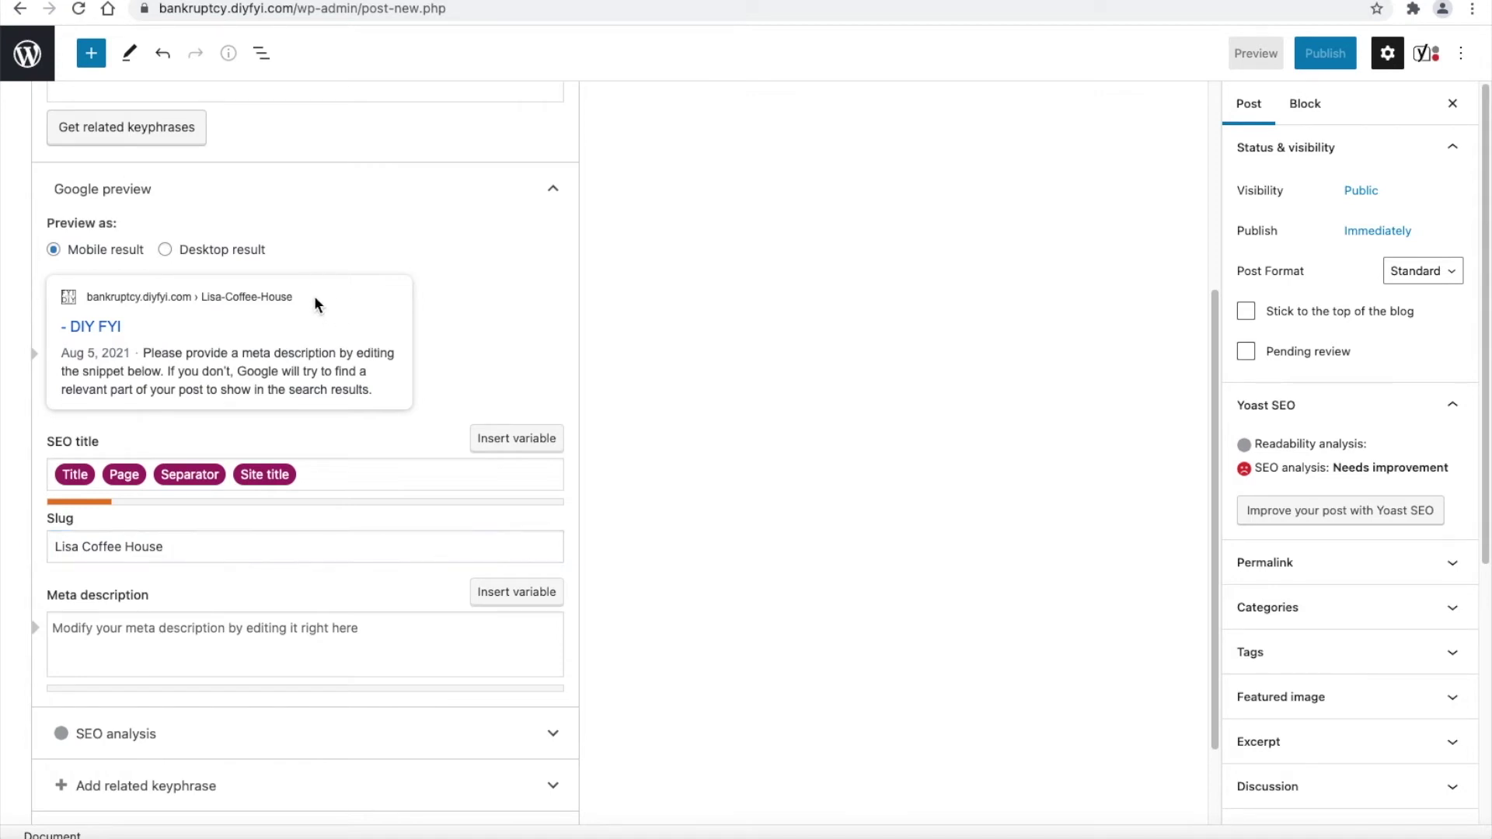
- Enter "Lisa has good coffee" as the post's meta description
{"action": "left_click", "coordinate": [375, 657]}
{"action": "type", "text": "L"}
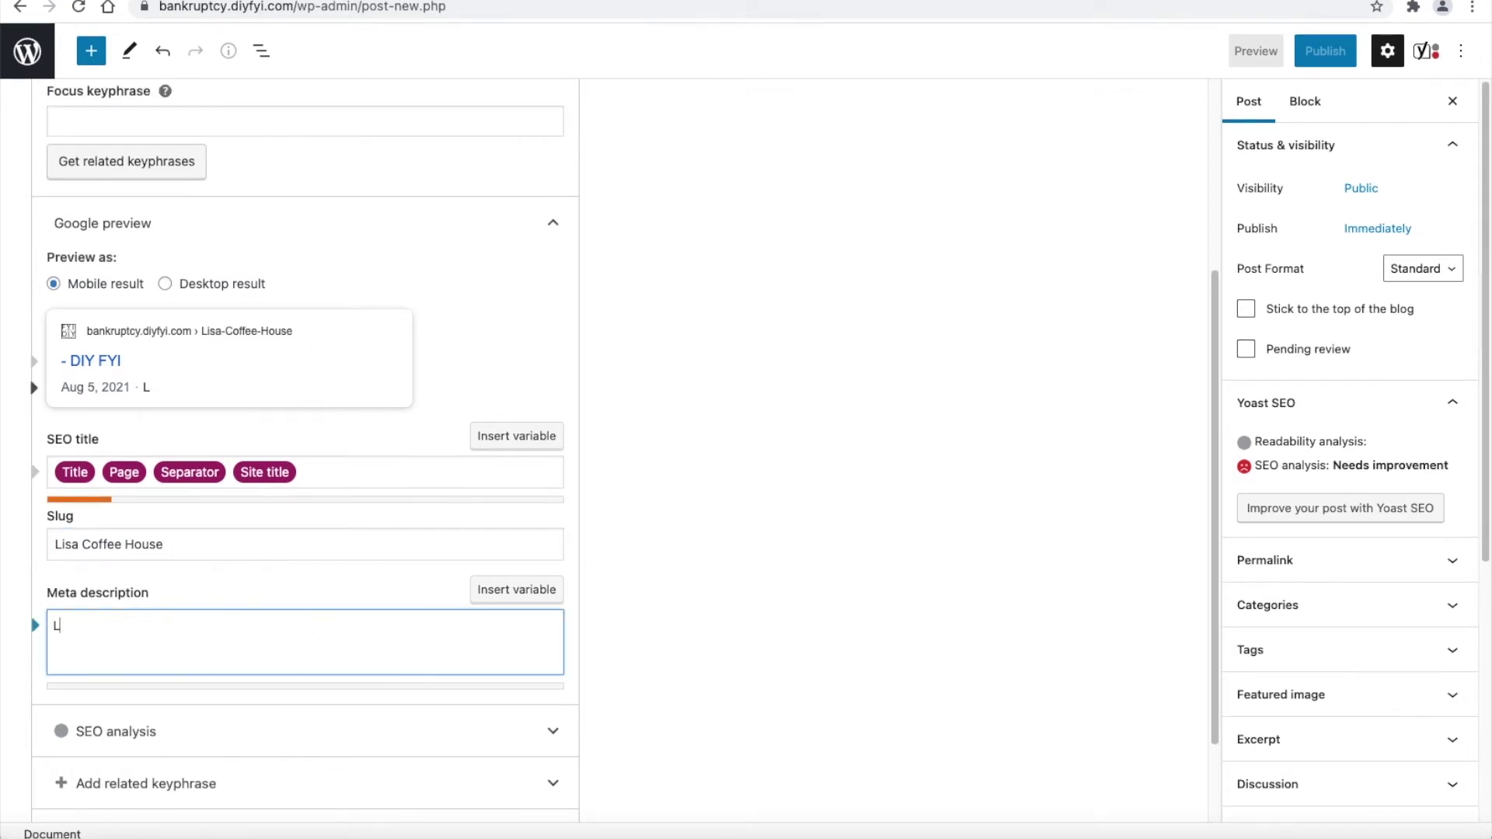
{"action": "type", "text": "isa has"}
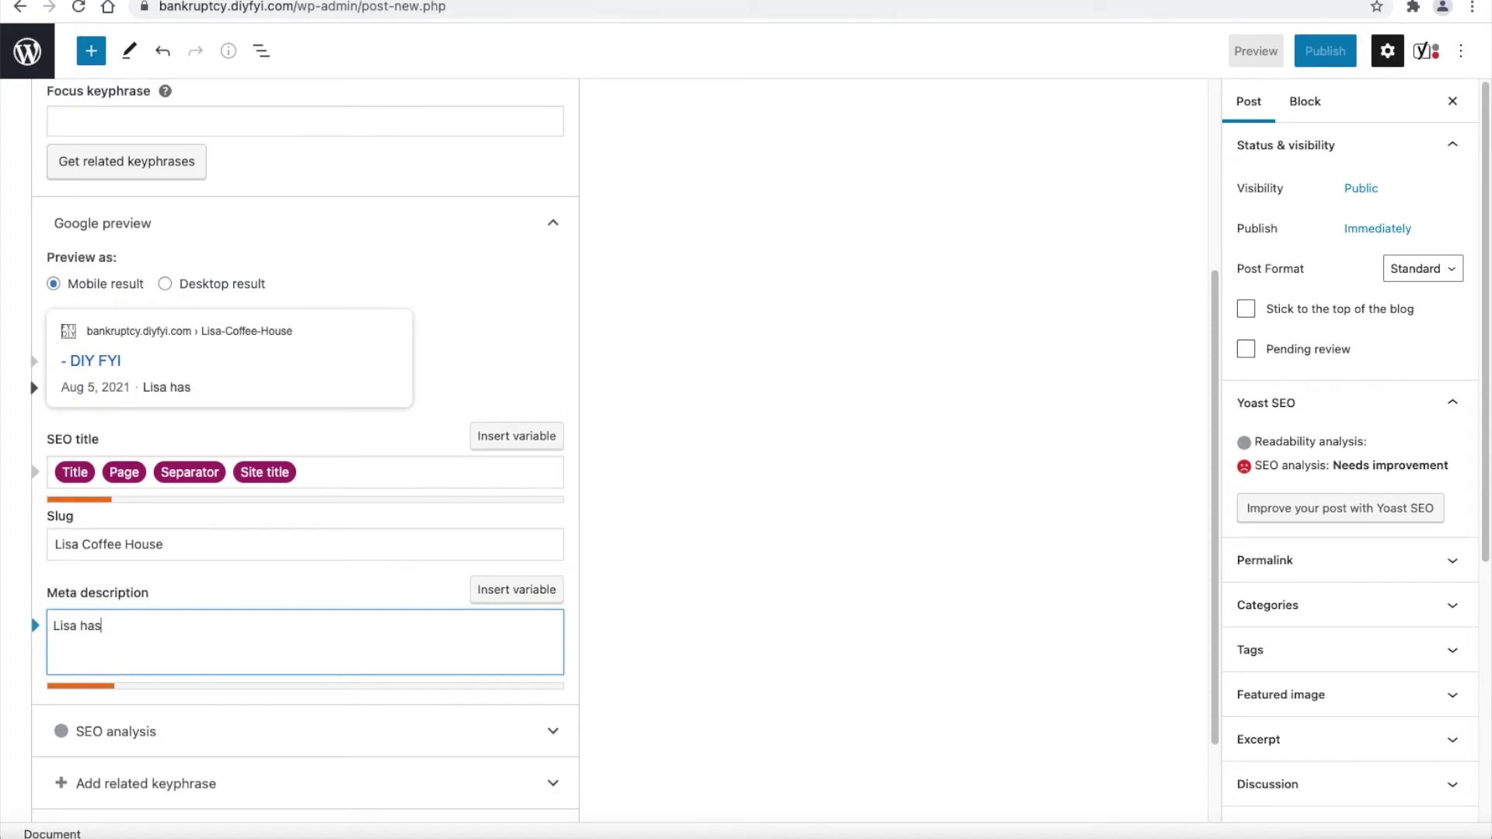
{"action": "type", "text": " good coffee"}
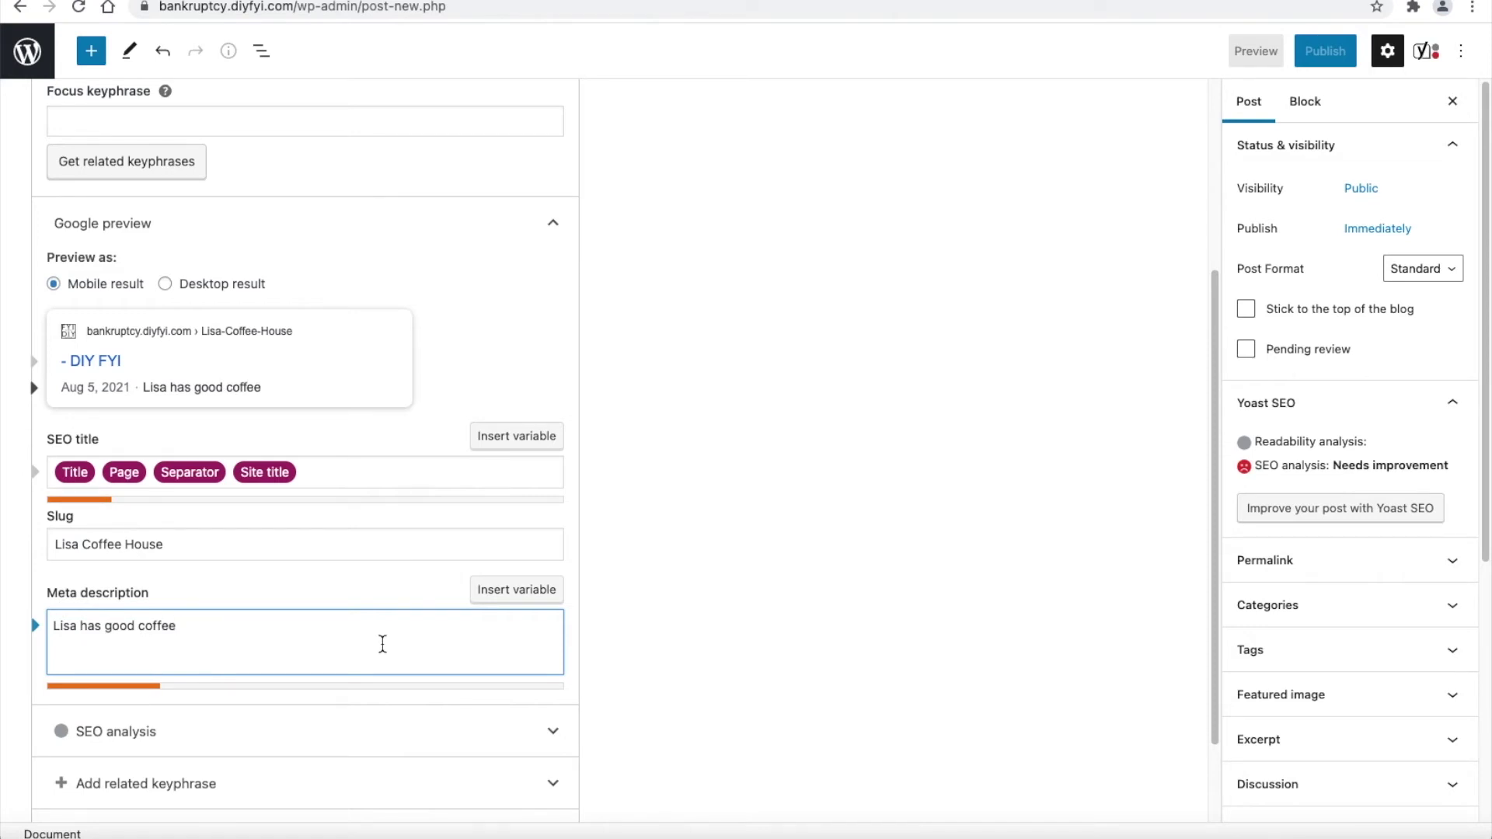
{"action": "left_click", "coordinate": [726, 564]}
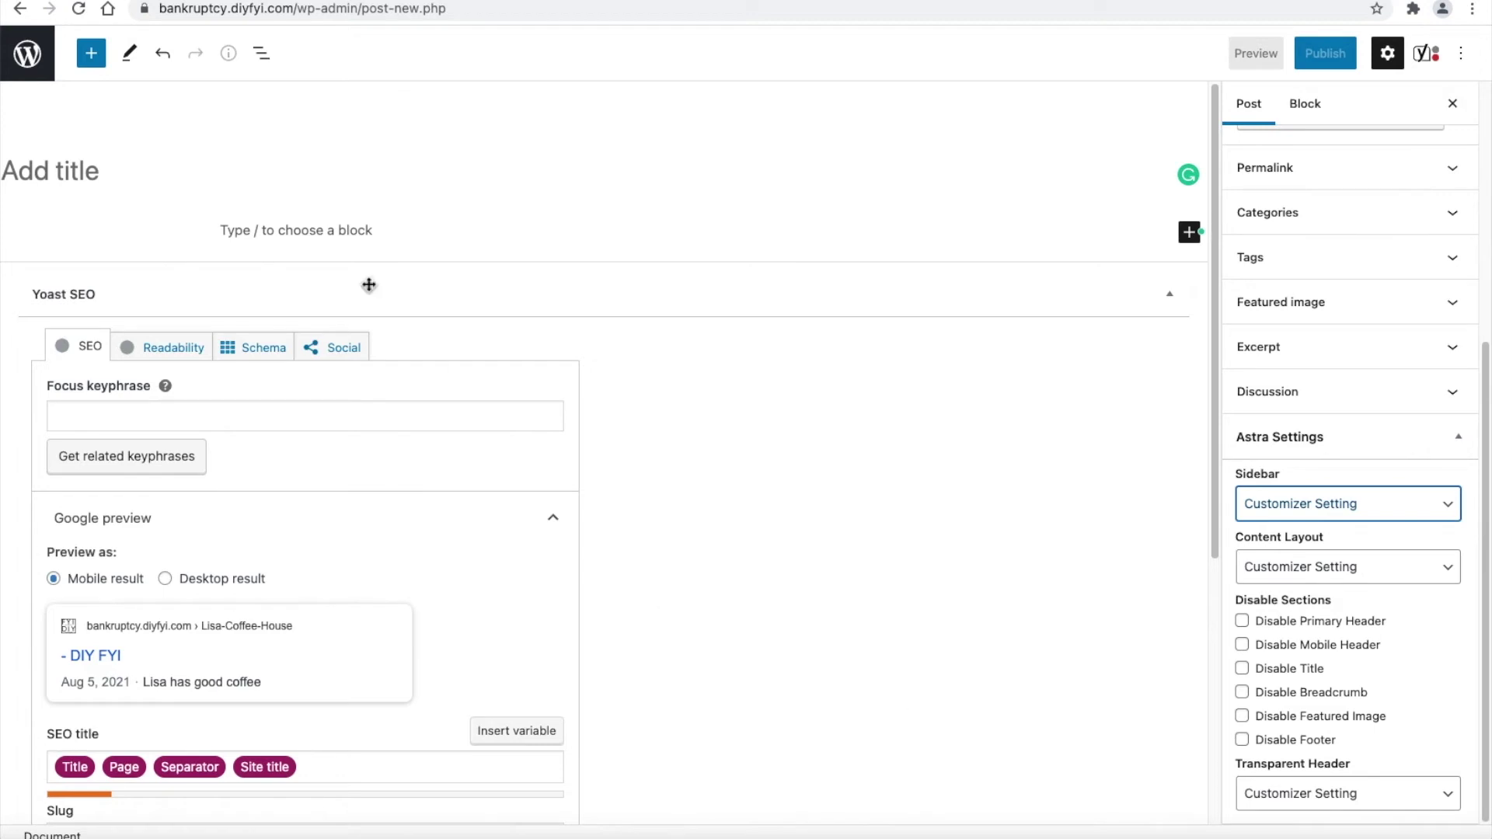
- Title the new post "Lisa Coffee House"
{"action": "left_click", "coordinate": [134, 183]}
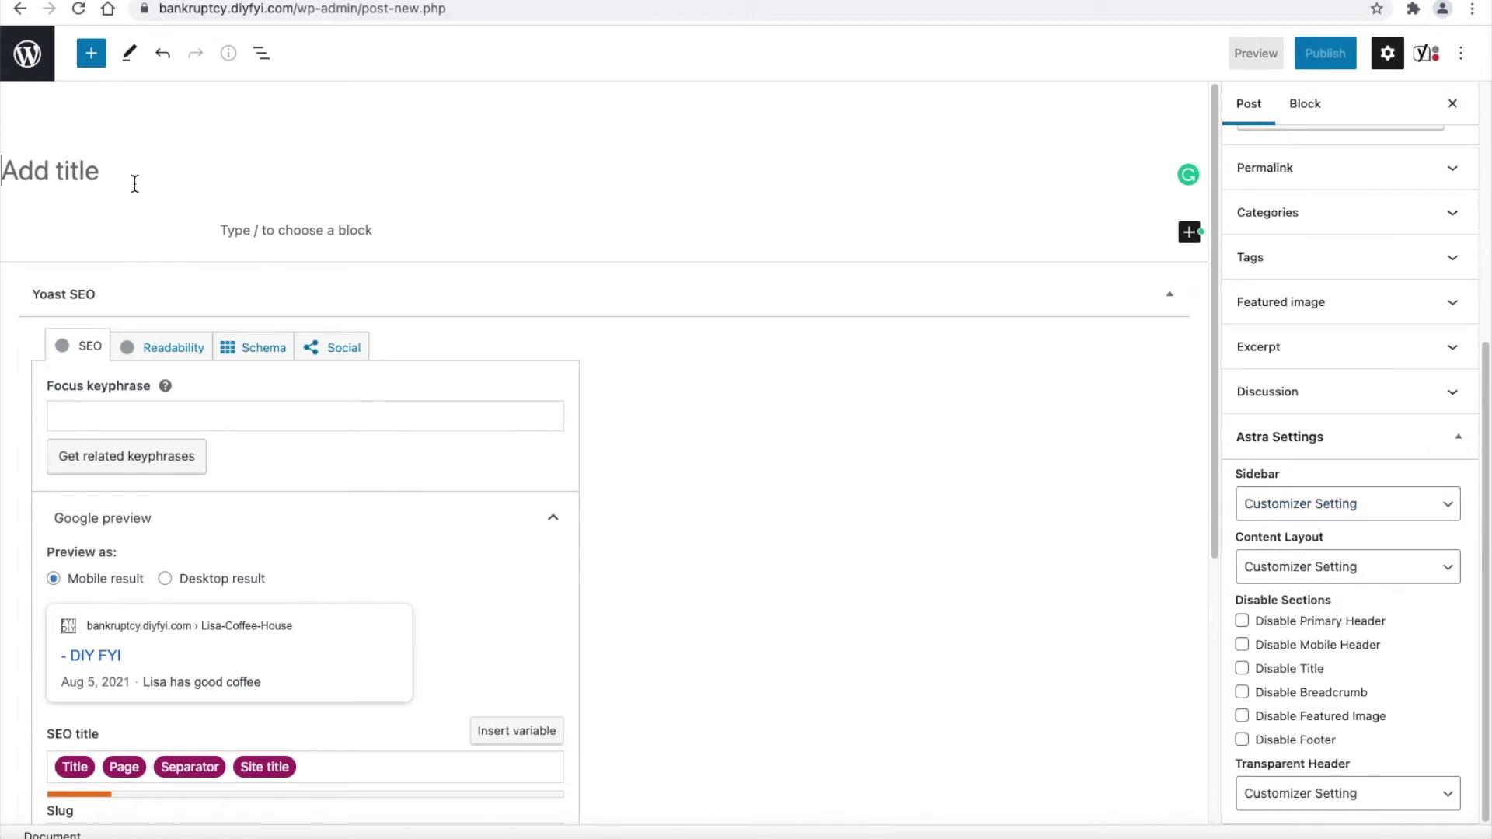
{"action": "type", "text": "Lisa C"}
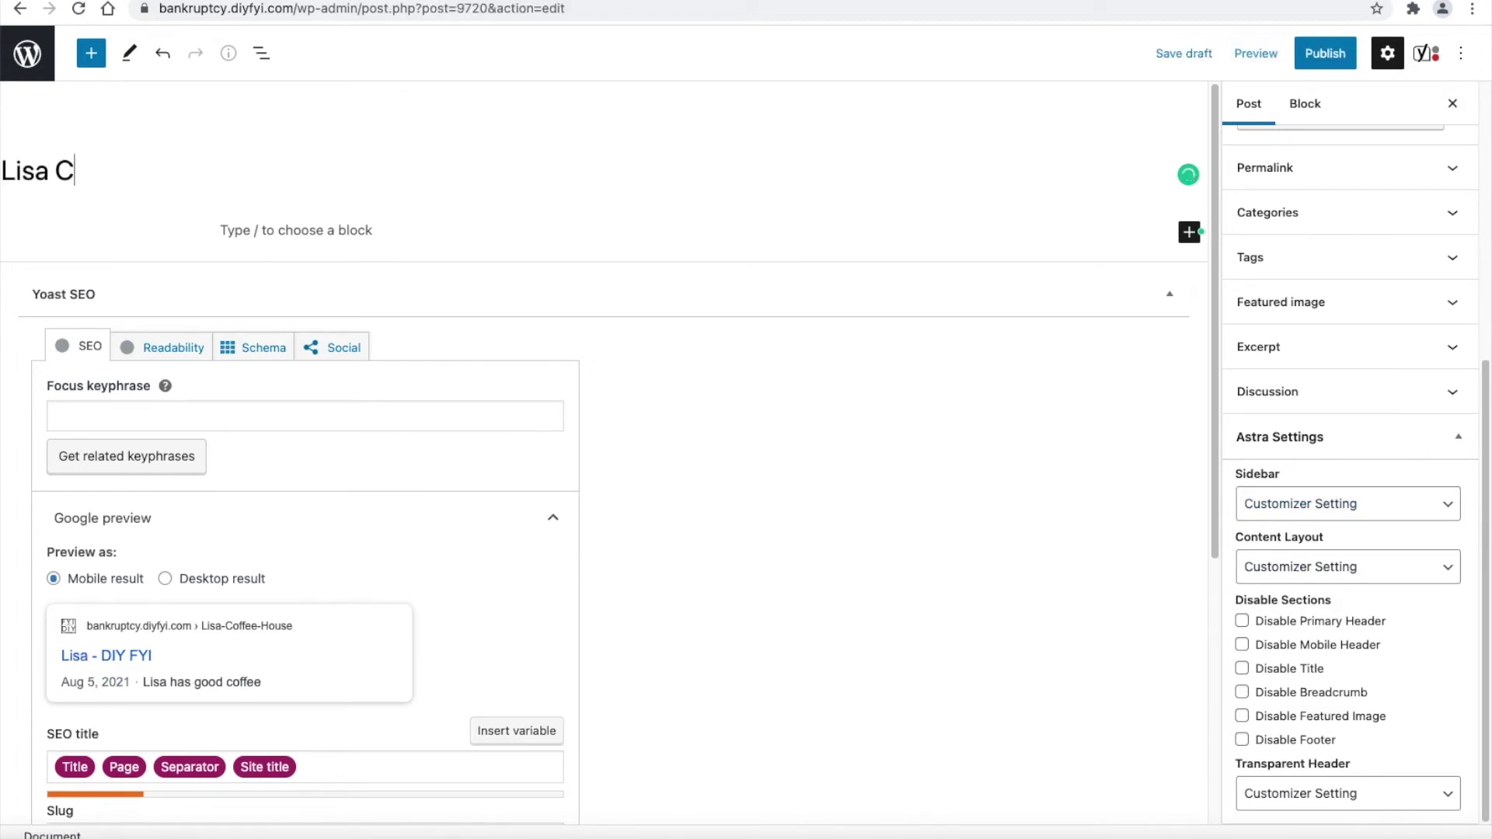
{"action": "type", "text": "offee House"}
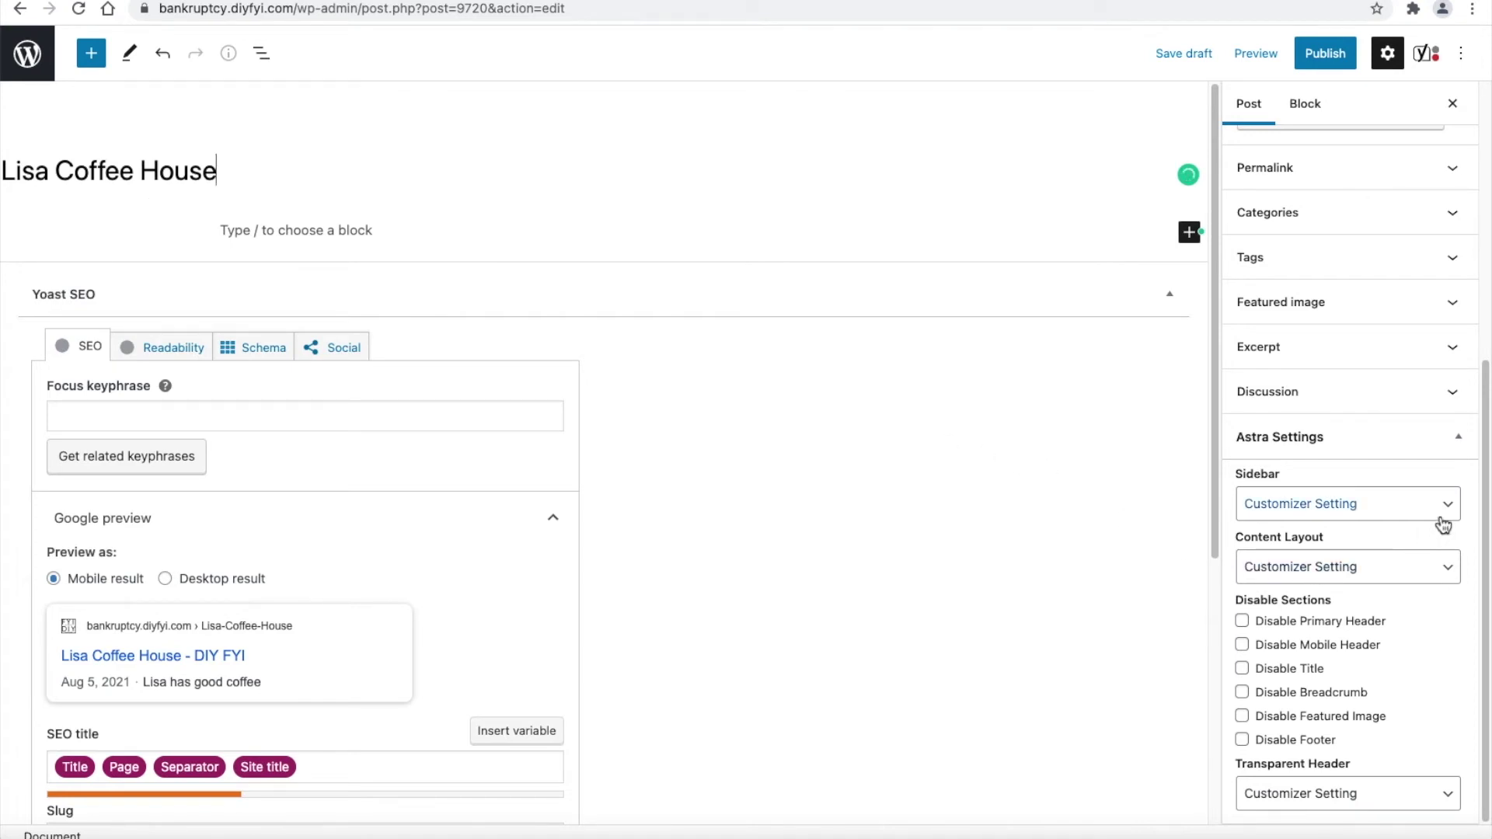
- Publish the post with the Astra sidebar option set to Right Sidebar and view it on the site
{"action": "left_click", "coordinate": [1391, 510]}
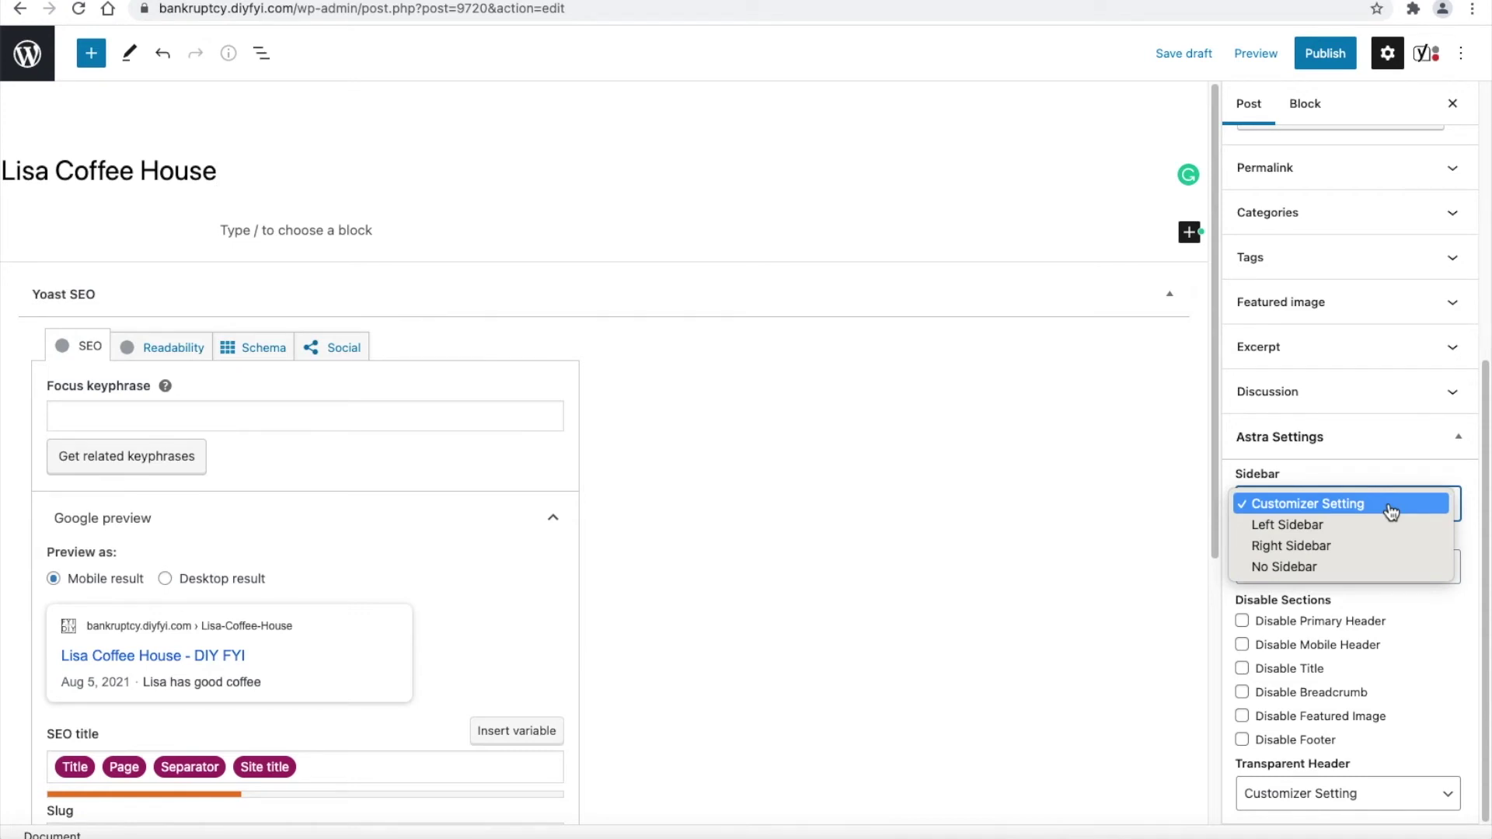
{"action": "left_click", "coordinate": [1387, 550]}
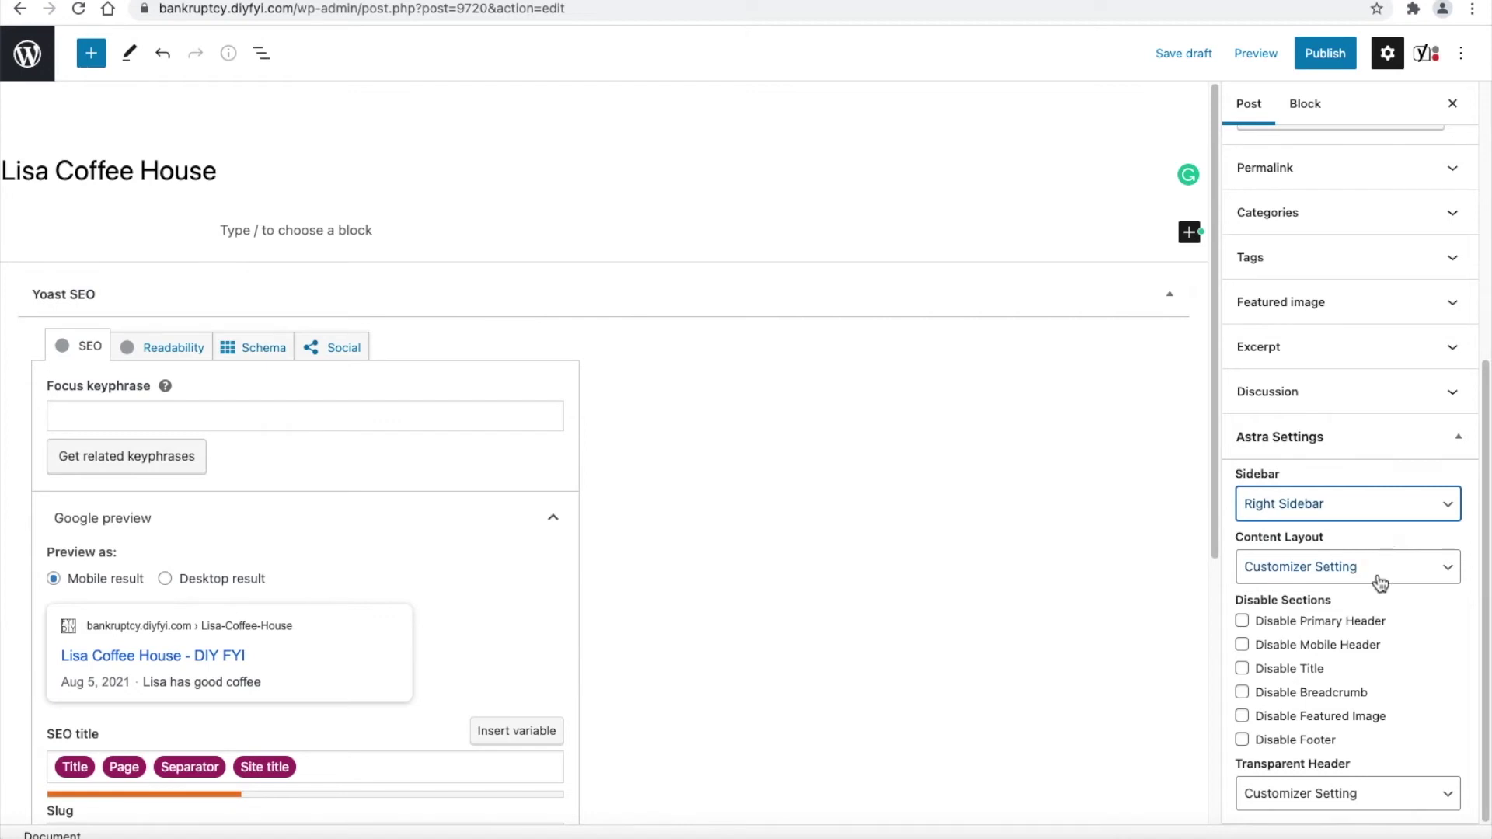
{"action": "left_click", "coordinate": [1325, 56]}
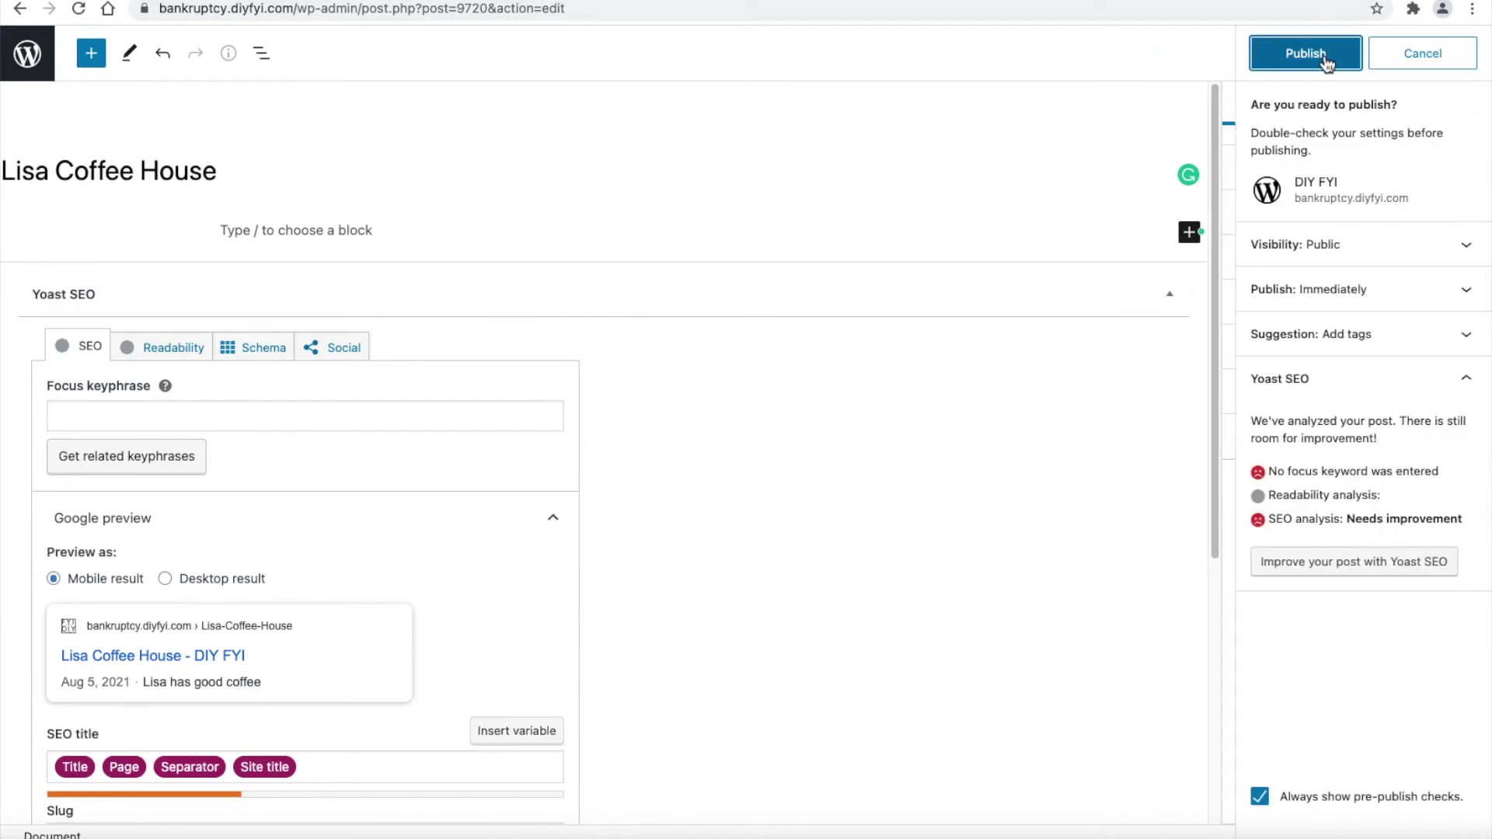
{"action": "left_click", "coordinate": [1325, 56]}
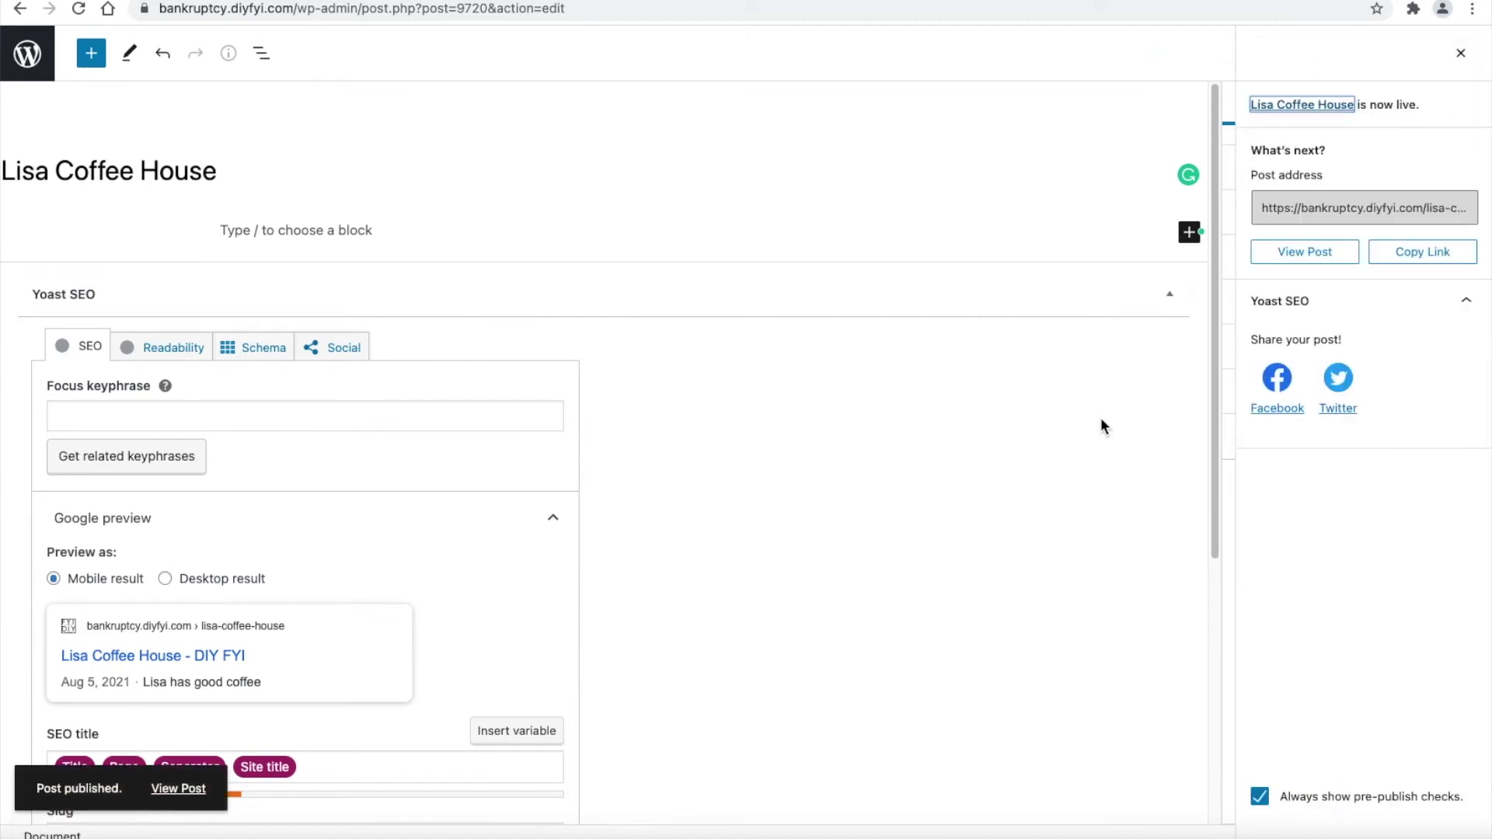
{"action": "left_click", "coordinate": [179, 788]}
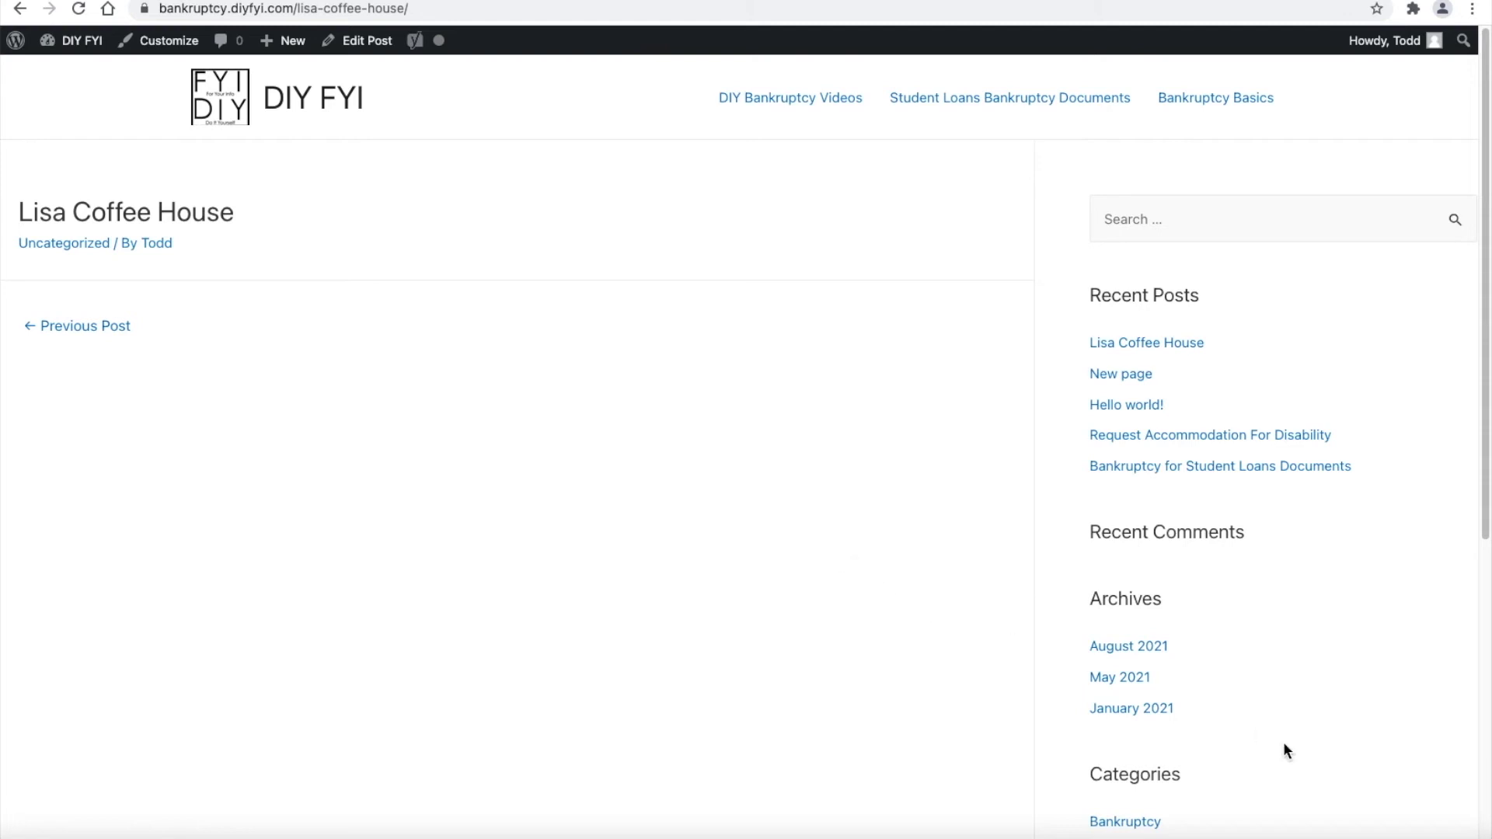
- Return to the post's editor, update it with the Astra sidebar option set to No Sidebar, and view it on the site
{"action": "left_click", "coordinate": [16, 12]}
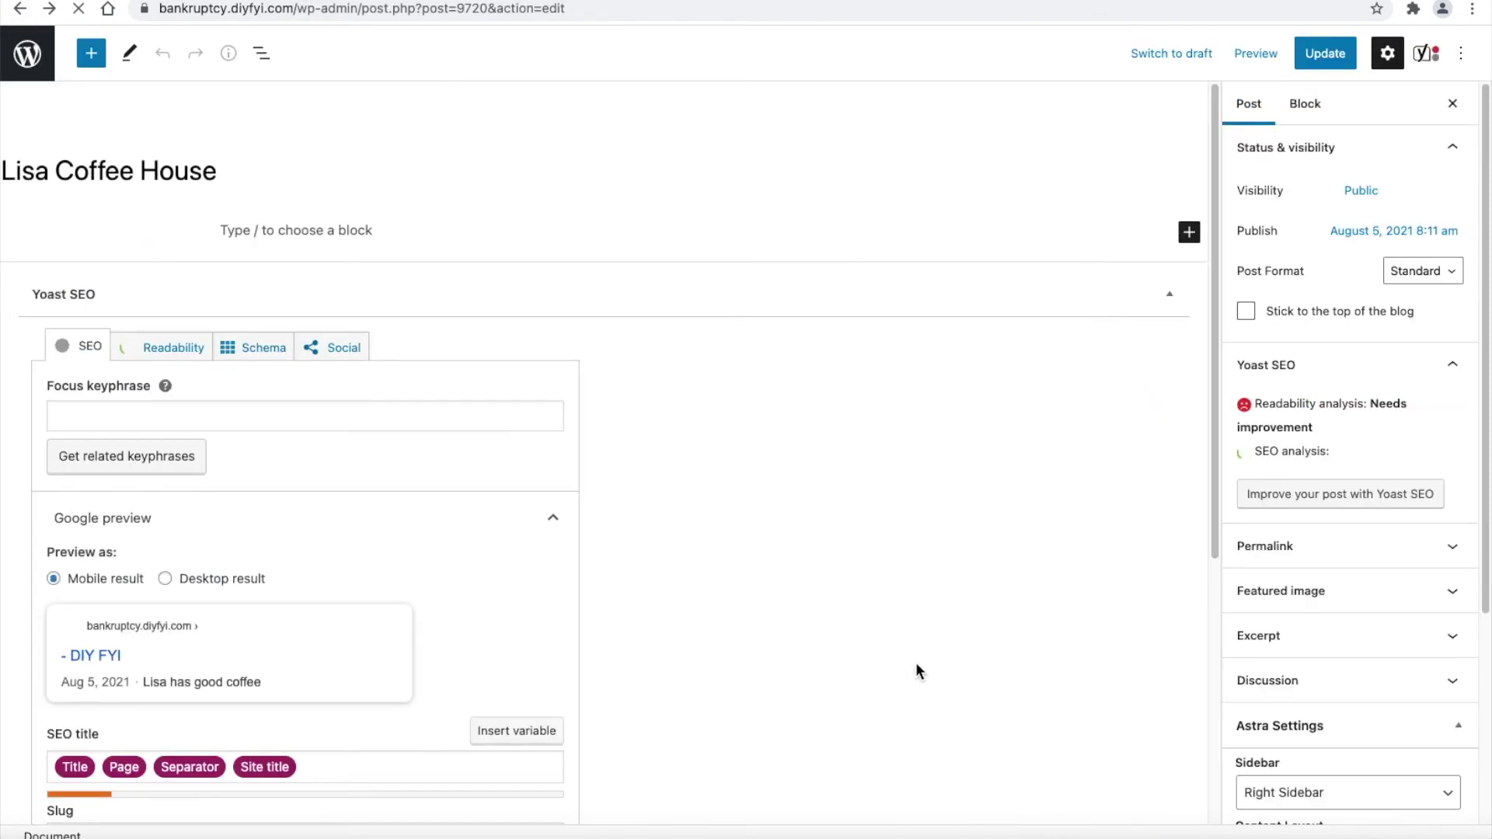
{"action": "scroll", "coordinate": [1384, 630], "scroll_direction": "down", "scroll_amount": 5}
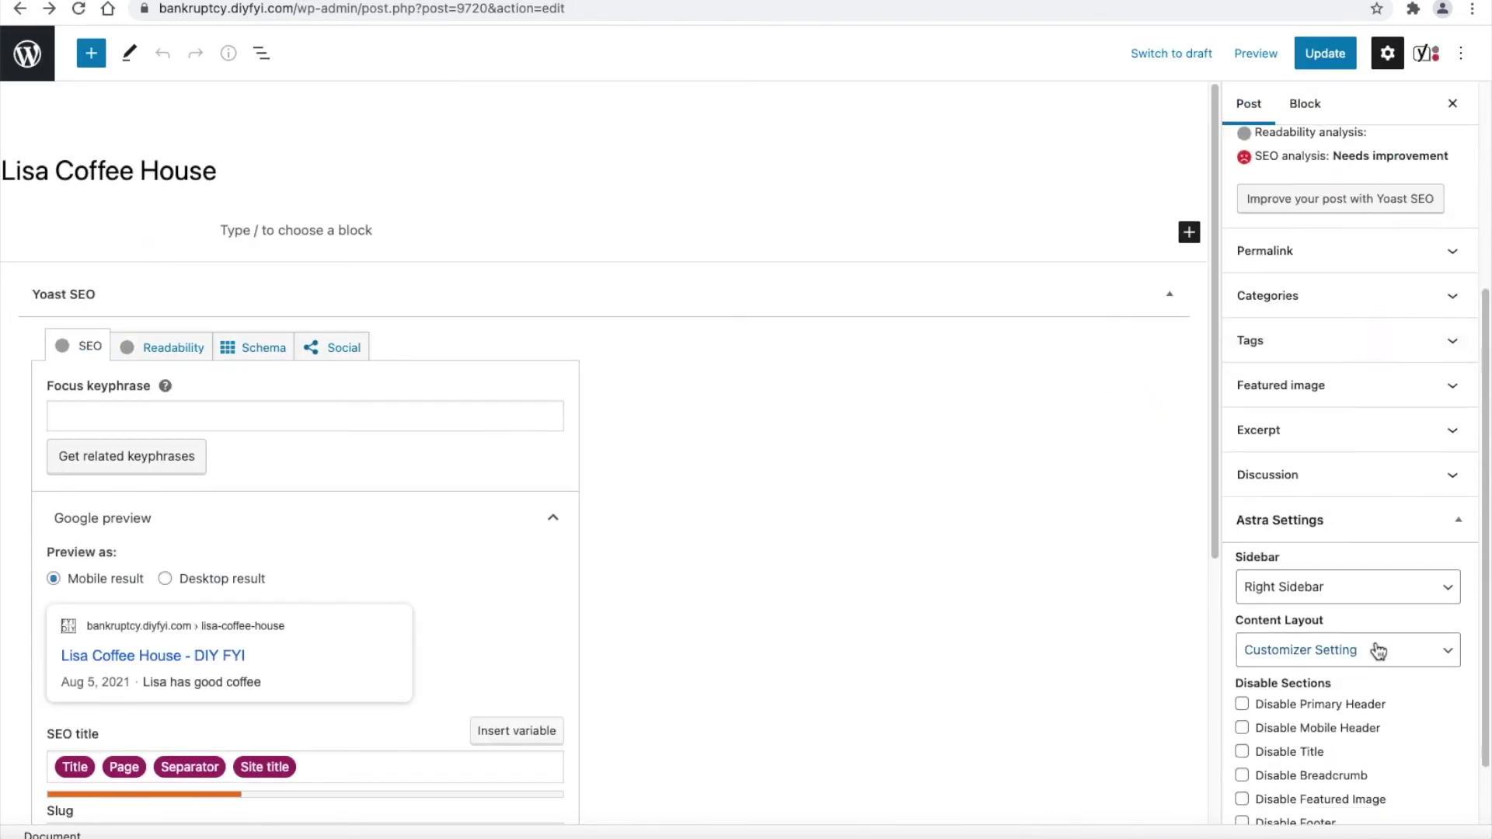
{"action": "left_click", "coordinate": [1388, 595]}
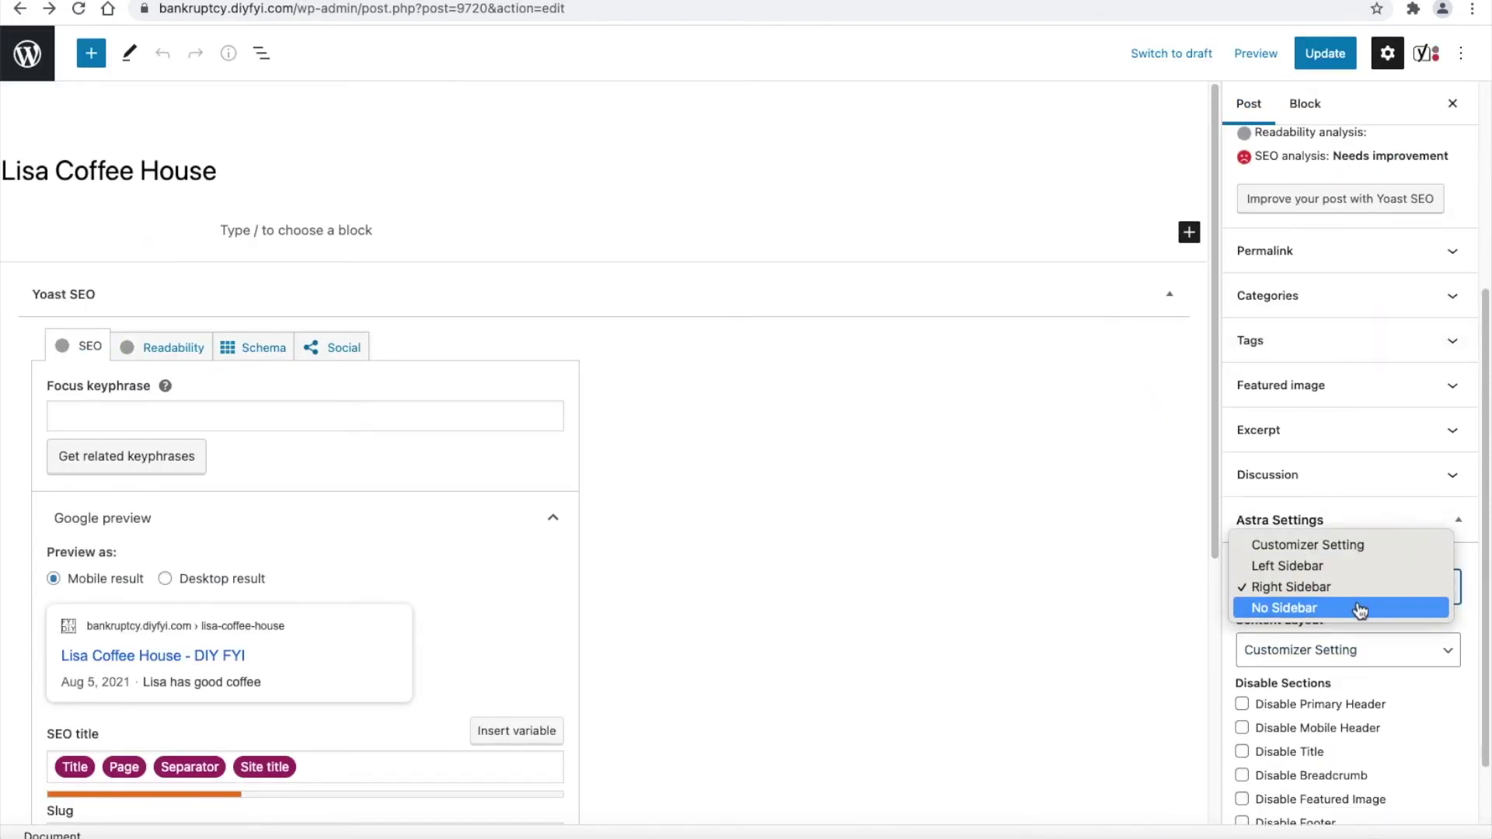
{"action": "left_click", "coordinate": [1359, 610]}
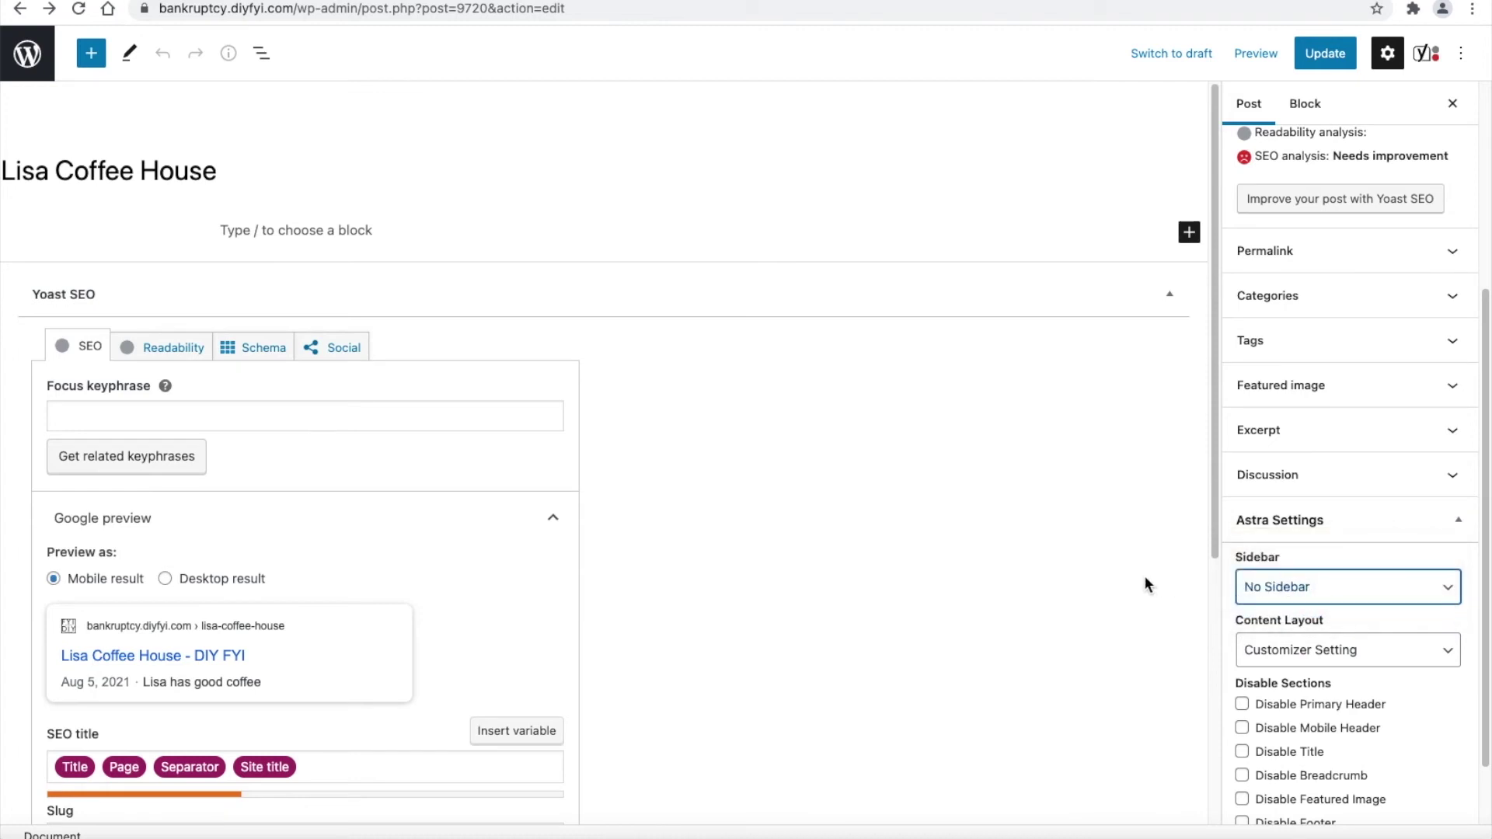
{"action": "left_click", "coordinate": [1325, 53]}
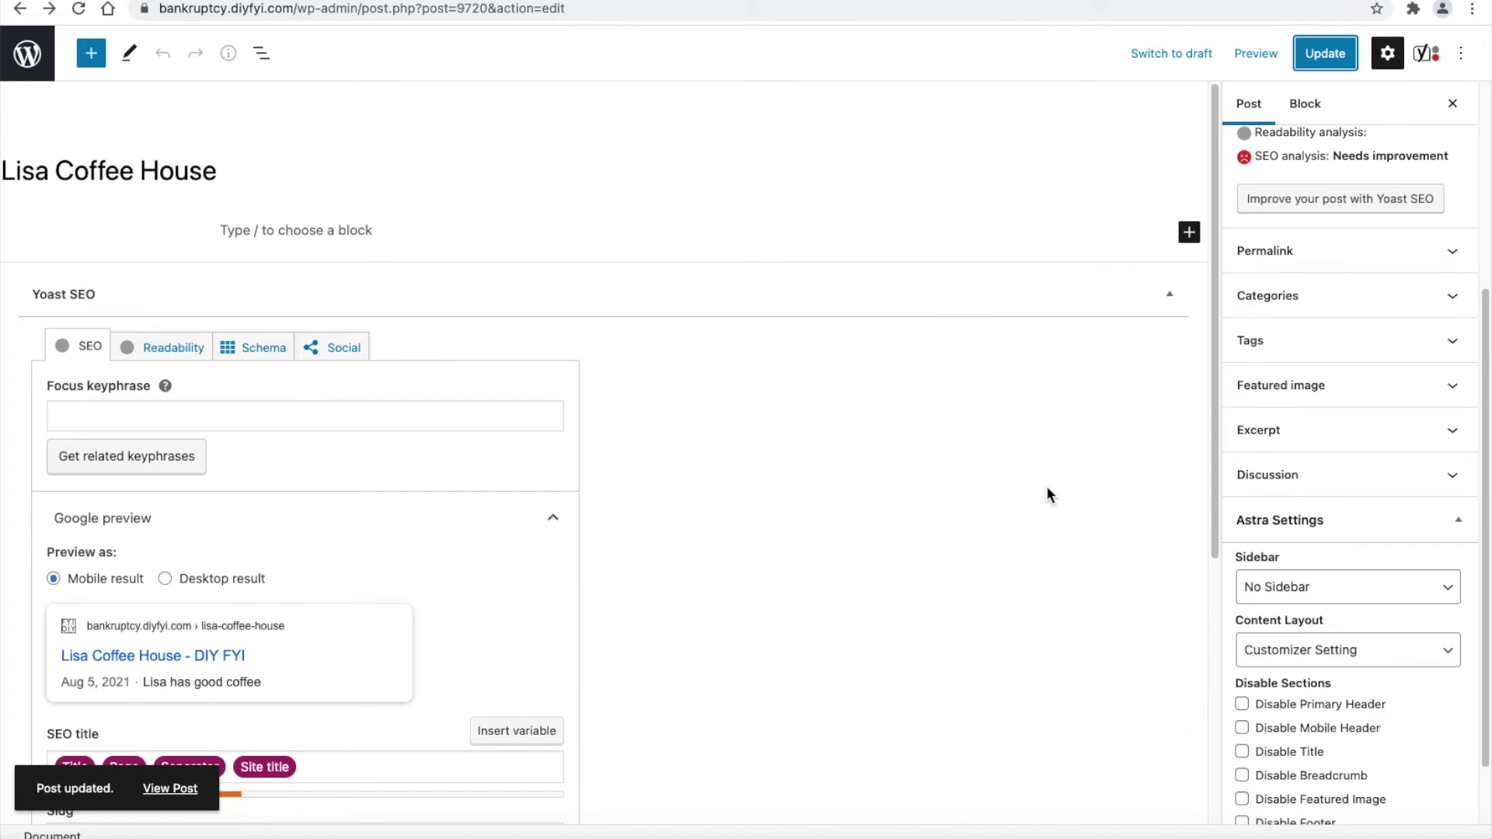
{"action": "left_click", "coordinate": [171, 788]}
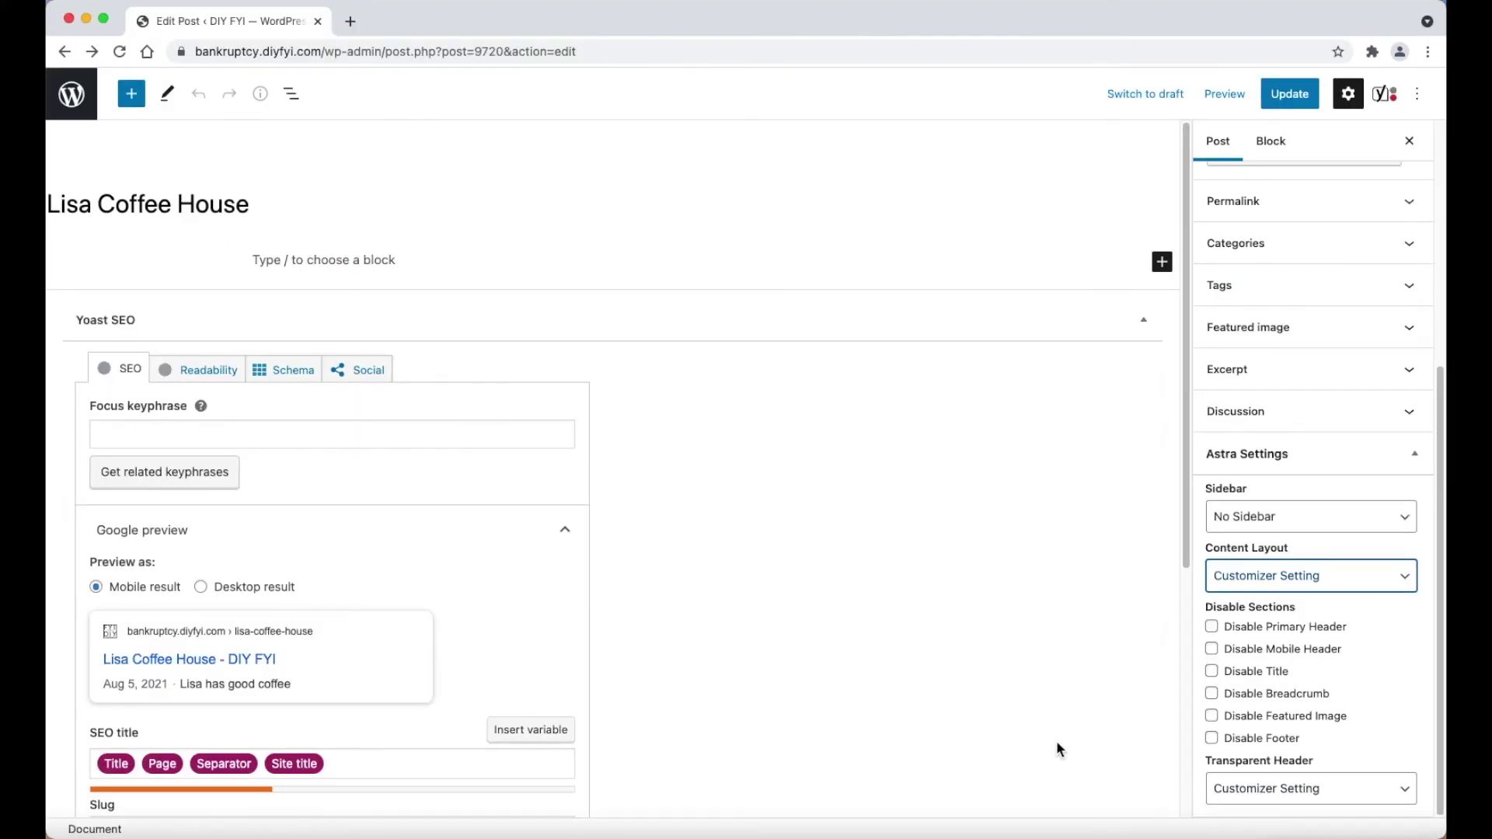
- Update the post with the Astra content layout set to Boxed and view it on the site
{"action": "left_click", "coordinate": [1367, 589]}
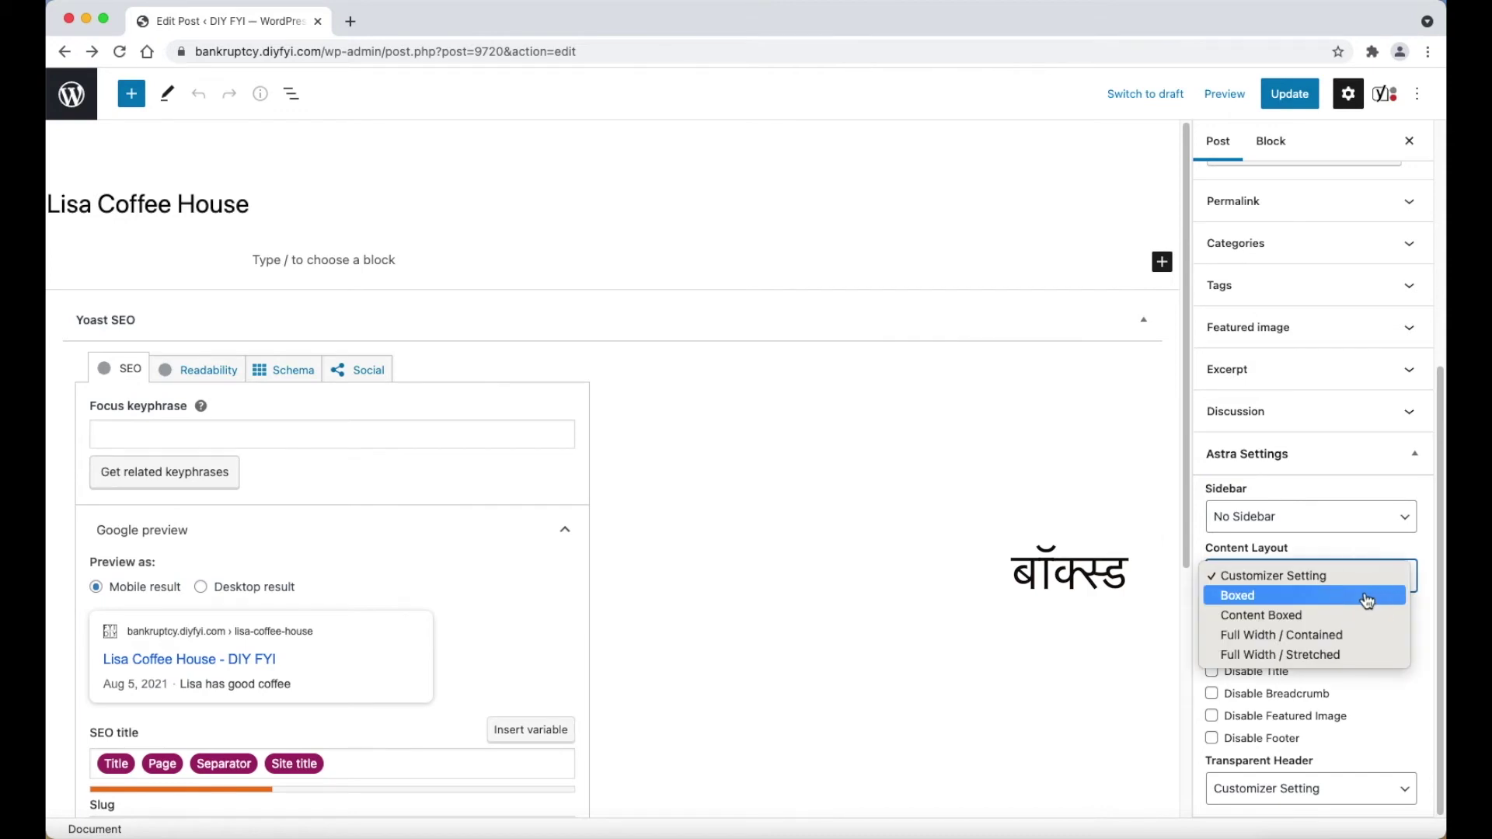
{"action": "left_click", "coordinate": [1368, 597]}
{"action": "left_click", "coordinate": [1367, 596]}
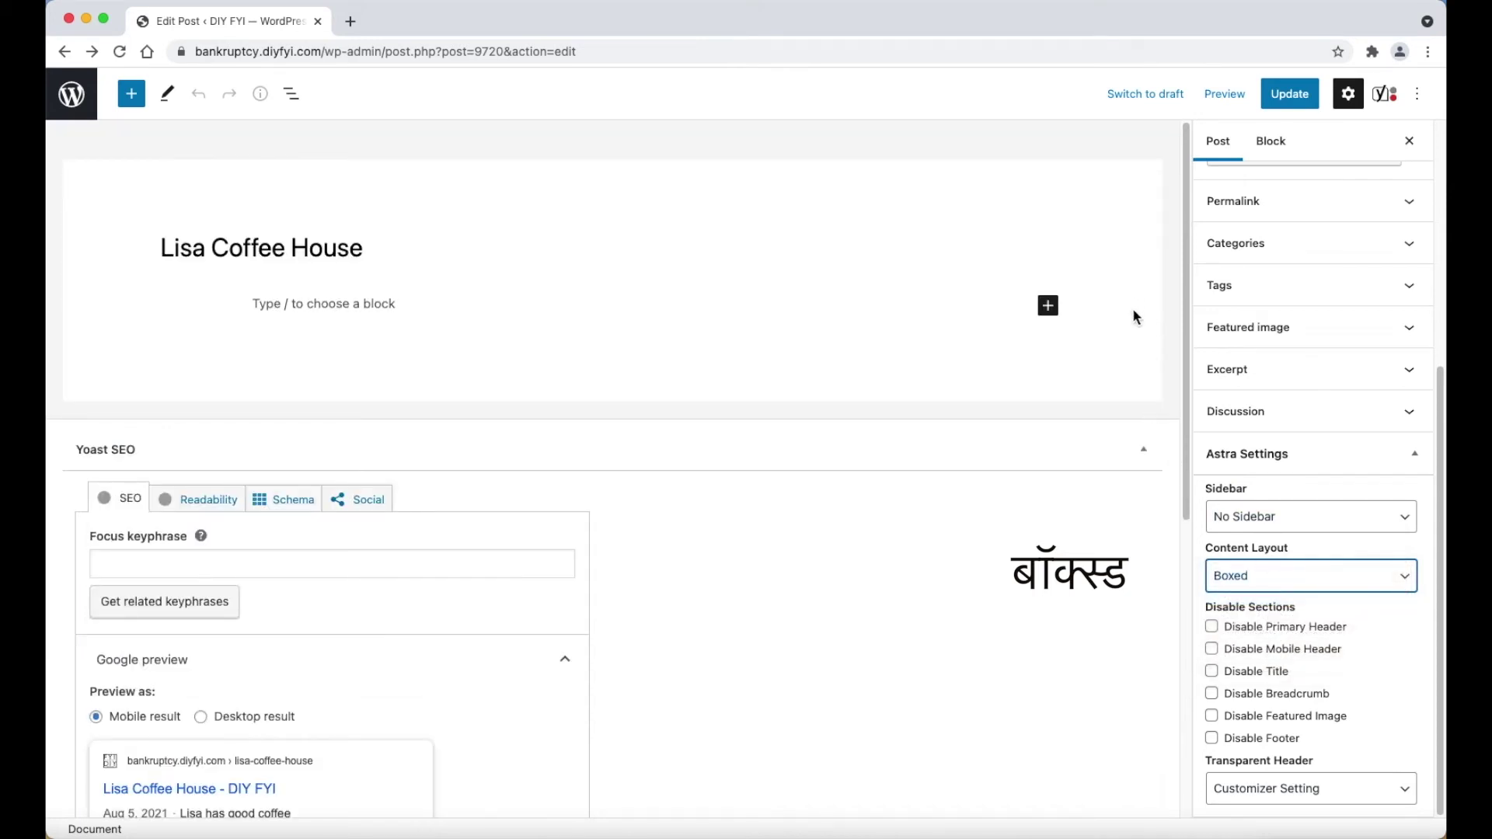
{"action": "left_click", "coordinate": [1292, 93]}
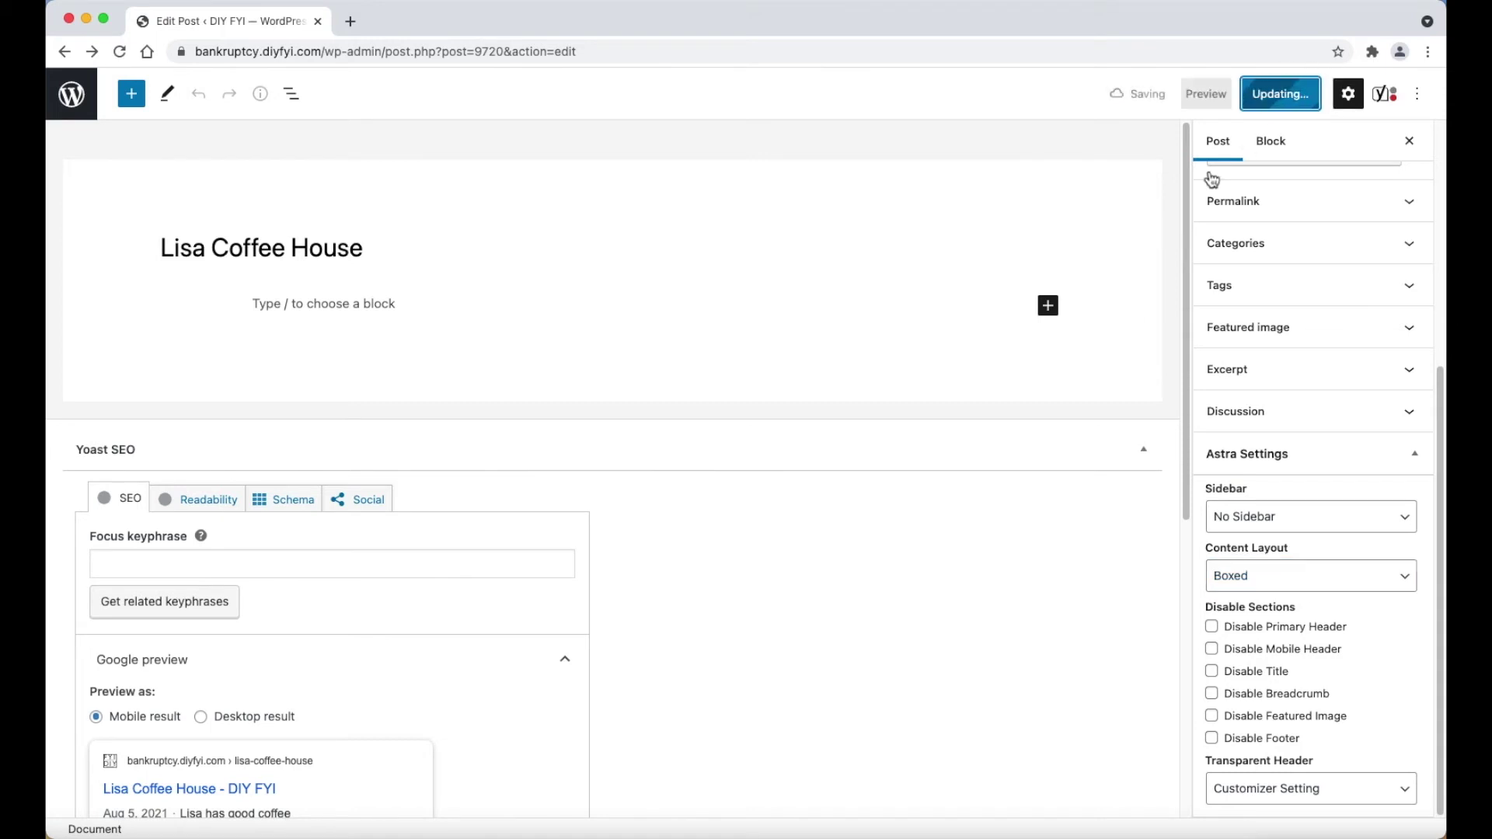
{"action": "left_click", "coordinate": [207, 784]}
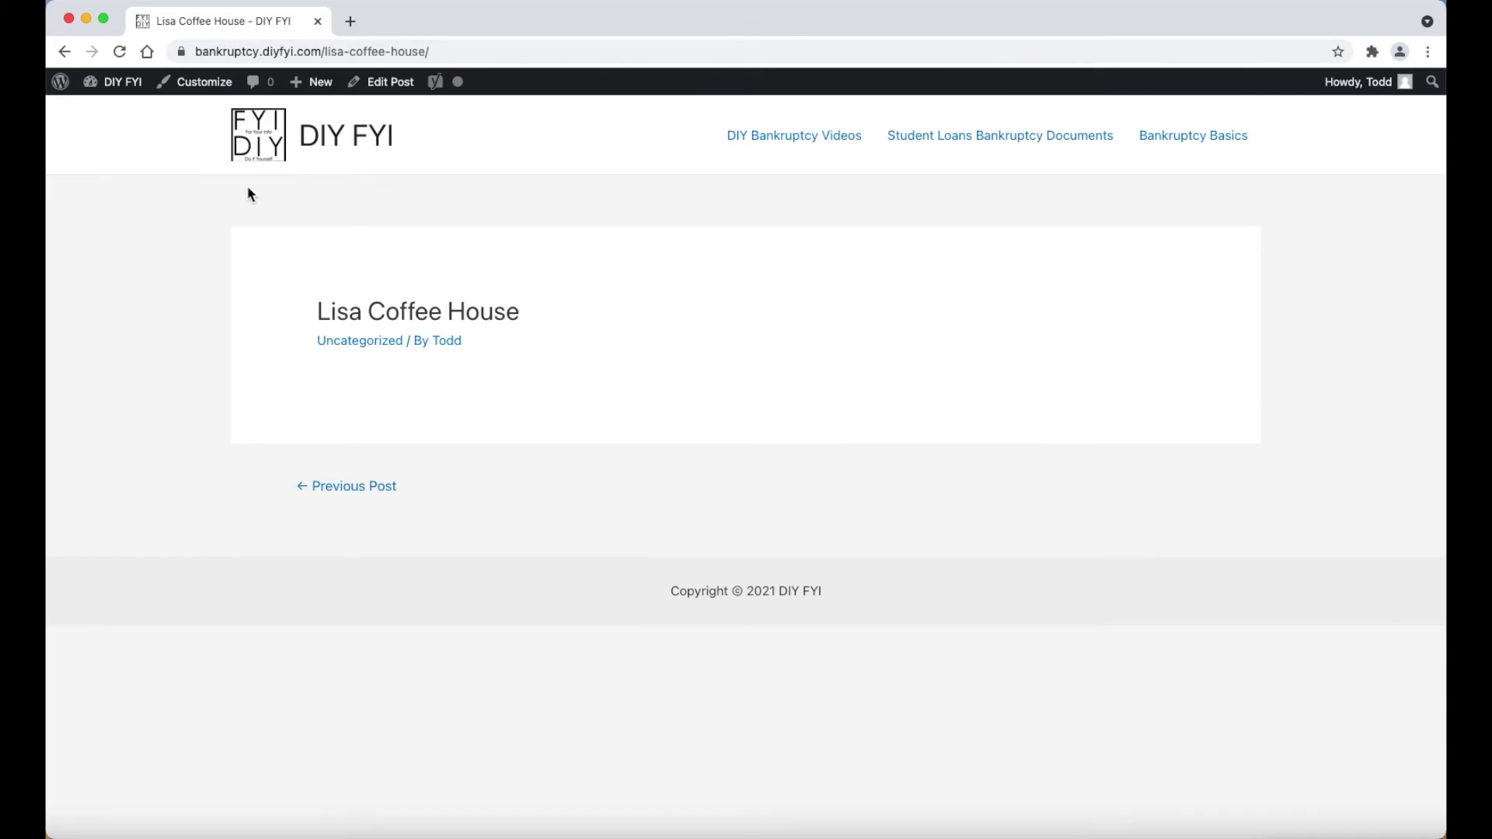
- Return to the post's editor, update it with the Astra content layout set to Full Width / Stretched, and view it on the site
{"action": "left_click", "coordinate": [65, 53]}
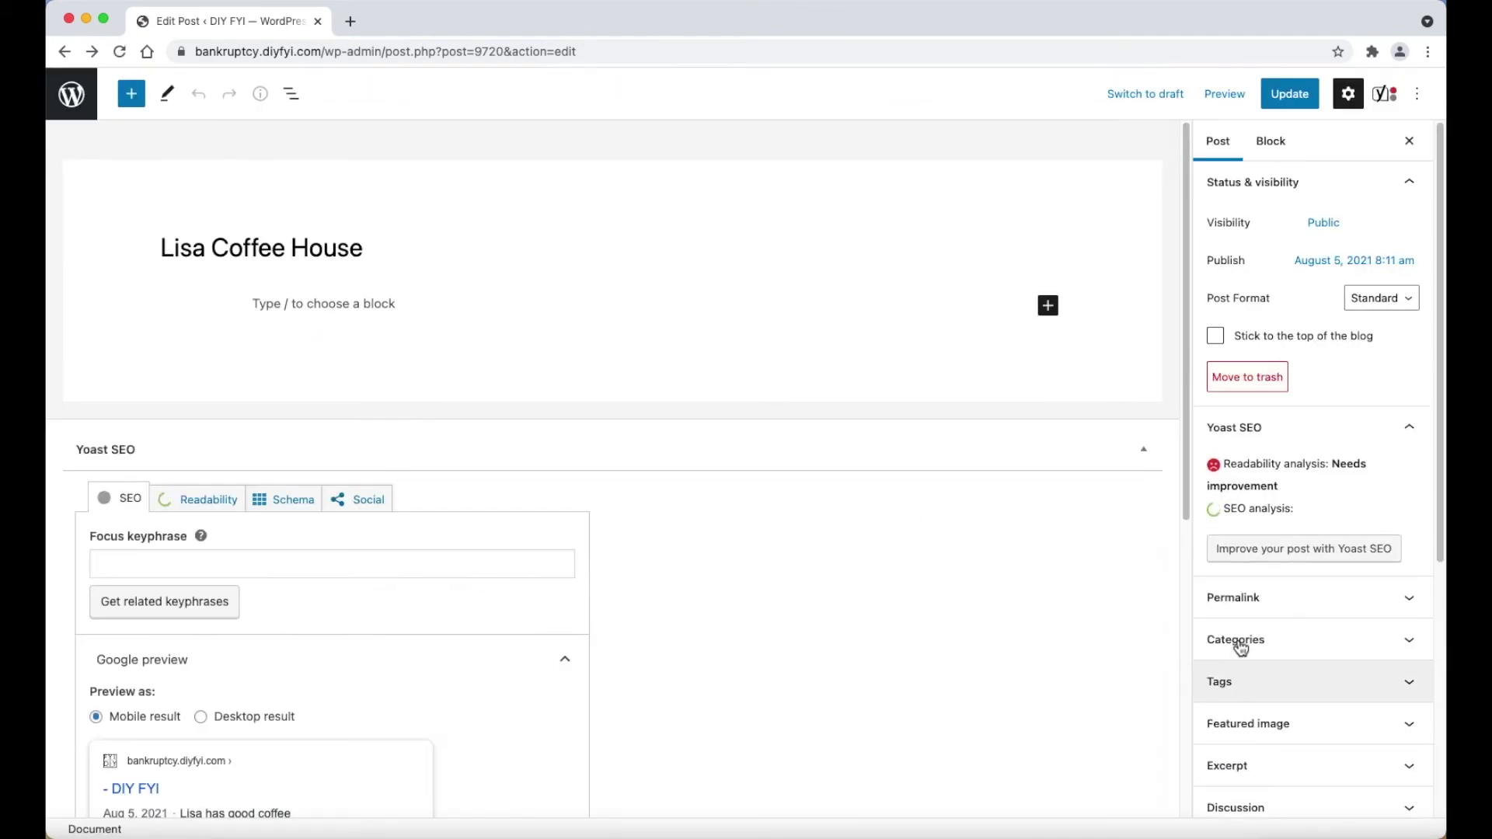
{"action": "scroll", "coordinate": [1349, 712], "scroll_direction": "down", "scroll_amount": 5}
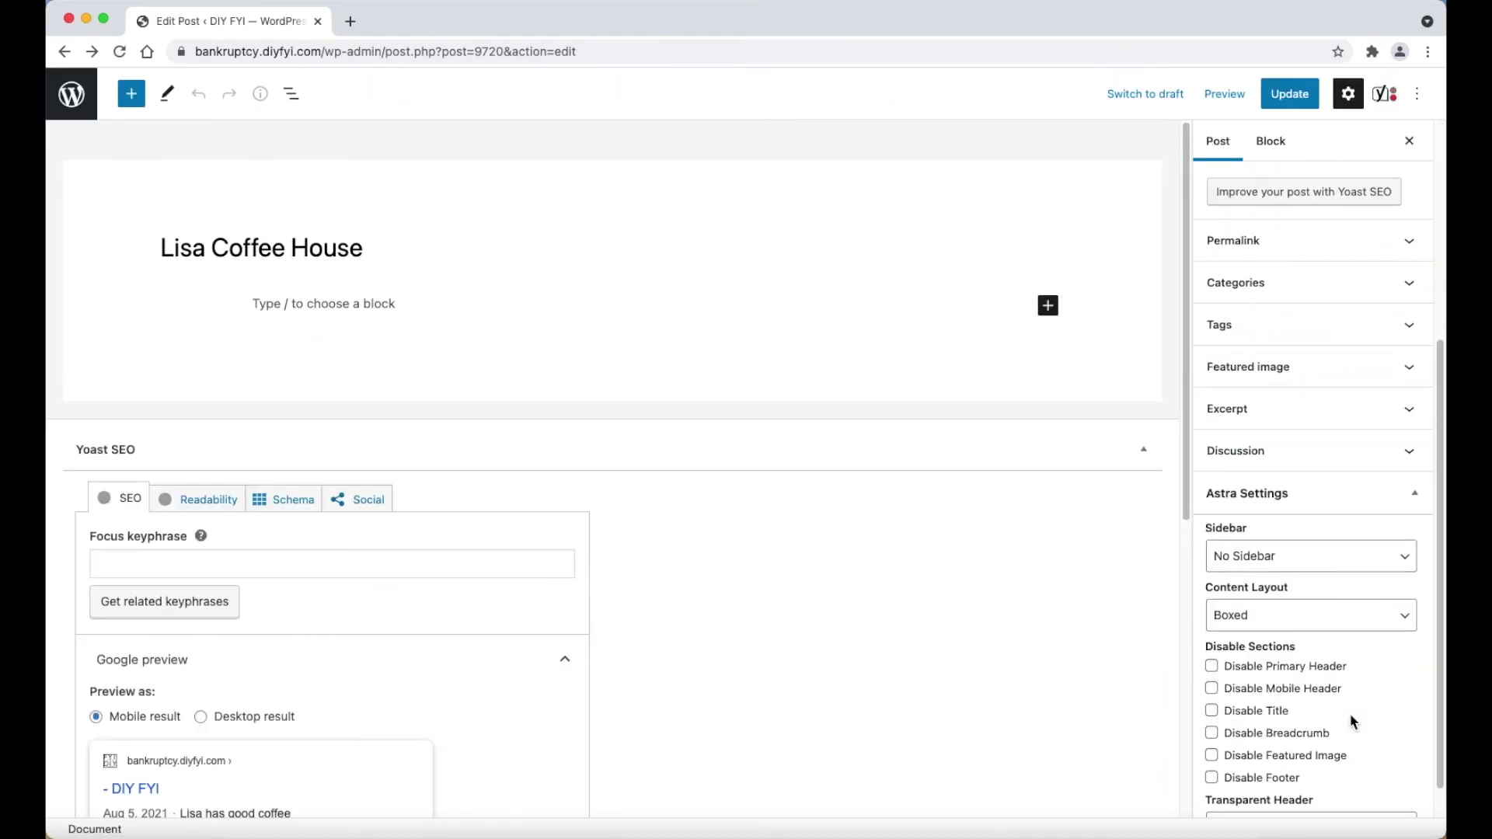
{"action": "left_click", "coordinate": [1373, 614]}
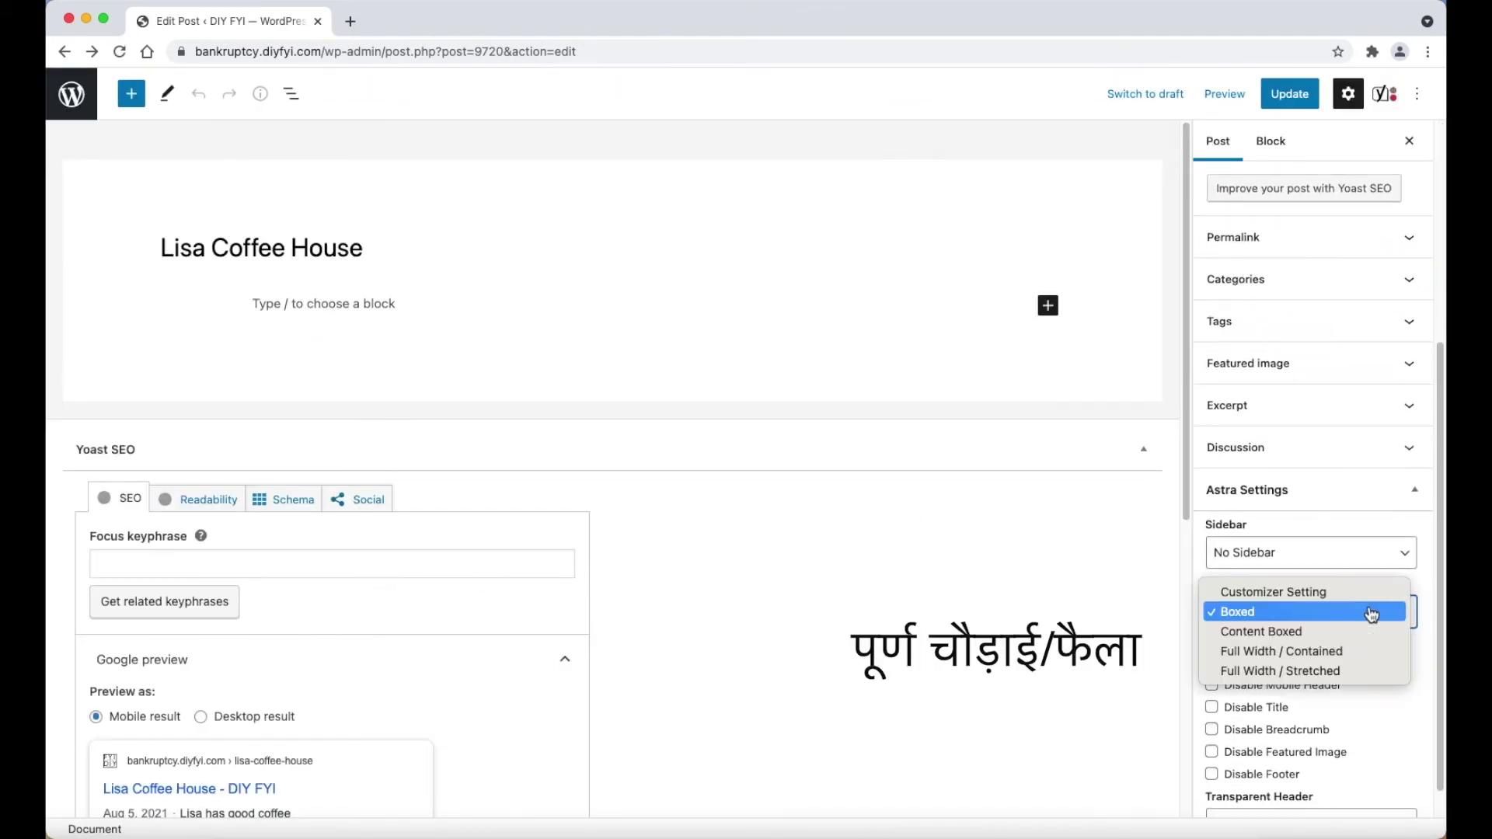
{"action": "left_click", "coordinate": [1362, 671]}
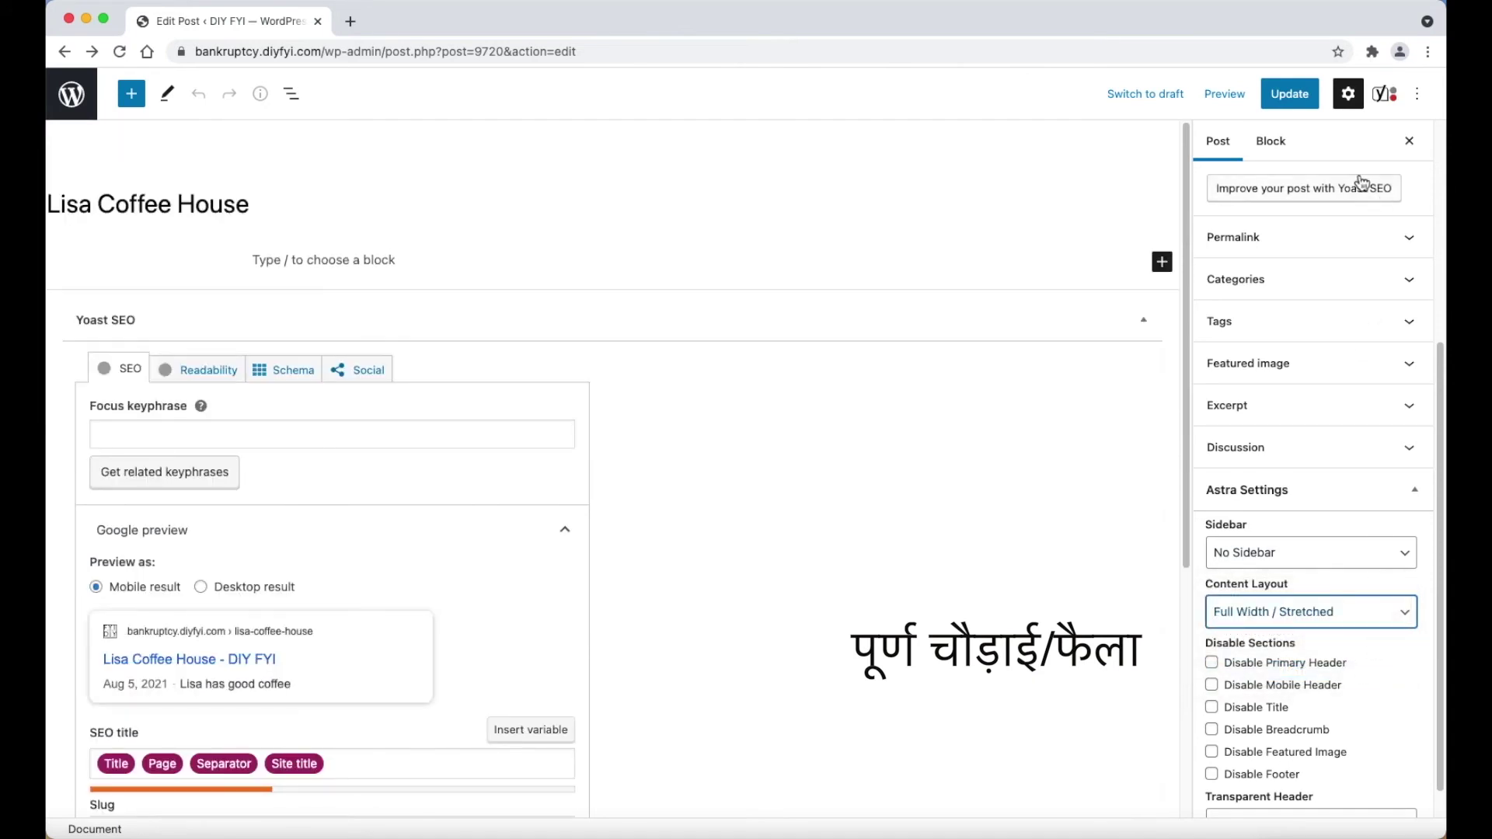
{"action": "left_click", "coordinate": [1313, 100]}
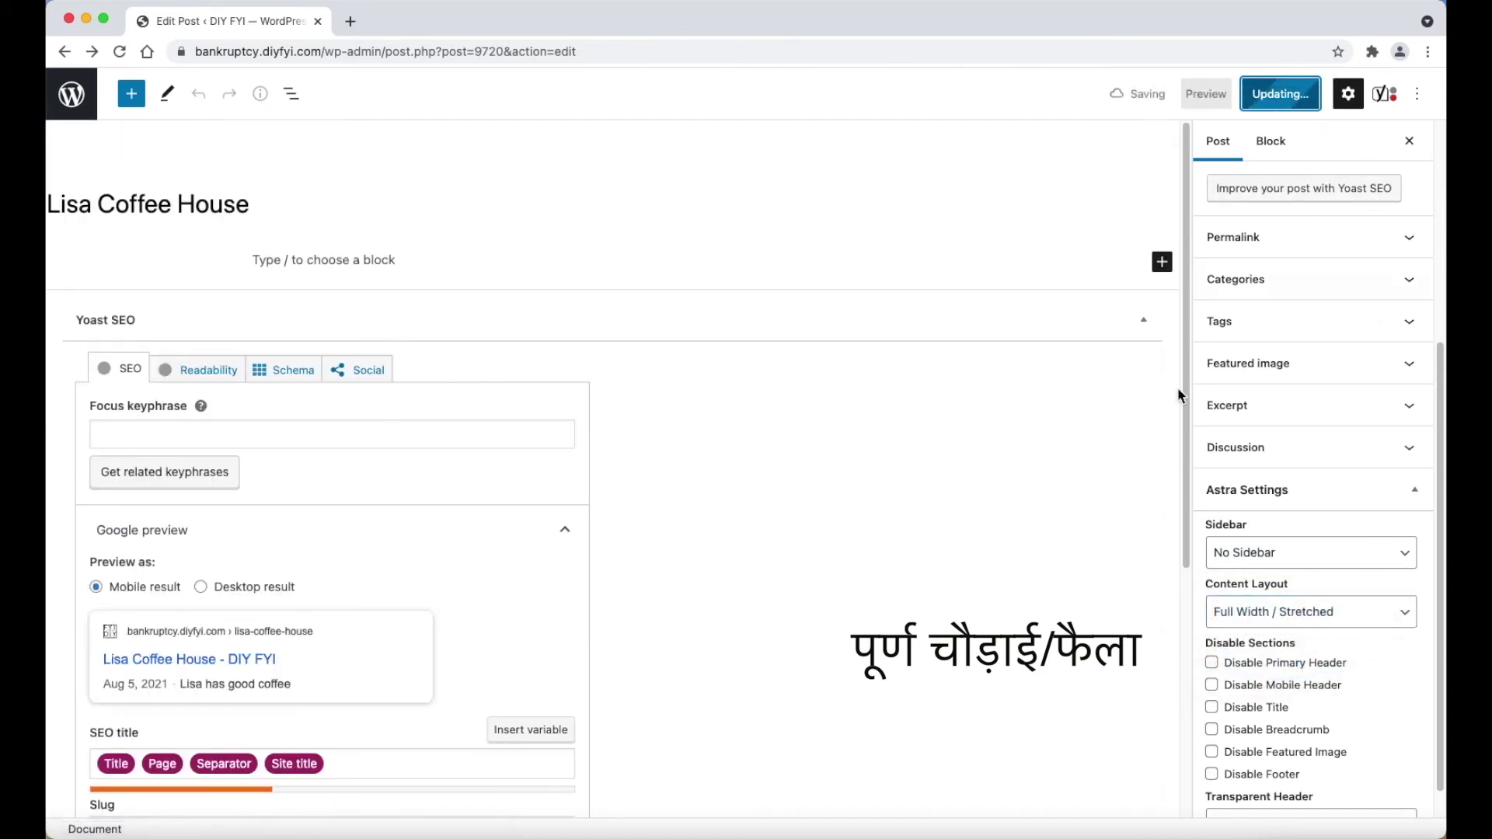
{"action": "left_click", "coordinate": [207, 784]}
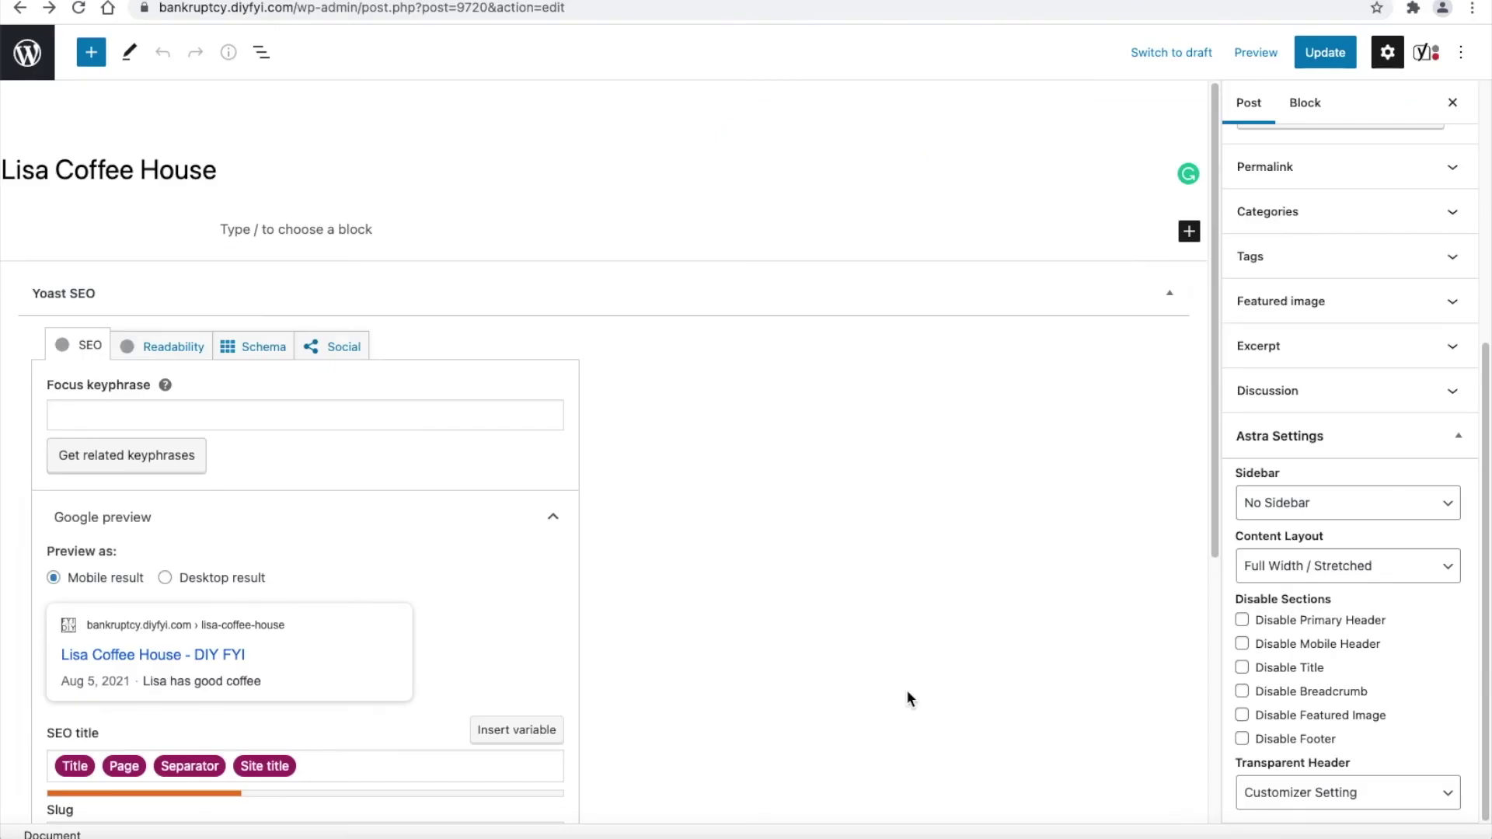
- Preview the post in the editor at Mobile, Tablet and Desktop sizes
{"action": "left_click", "coordinate": [1279, 57]}
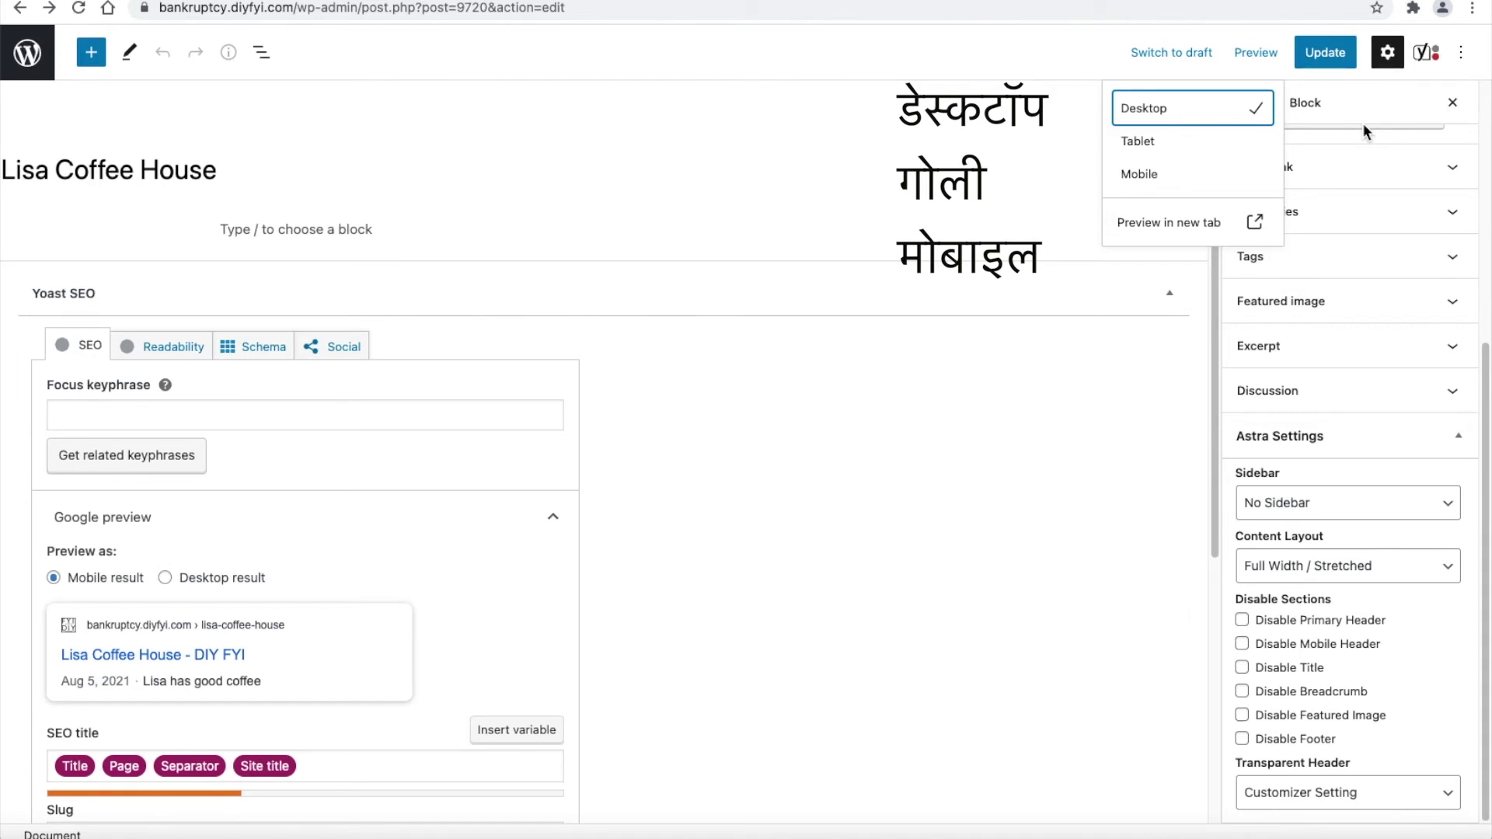
{"action": "left_click", "coordinate": [1181, 180]}
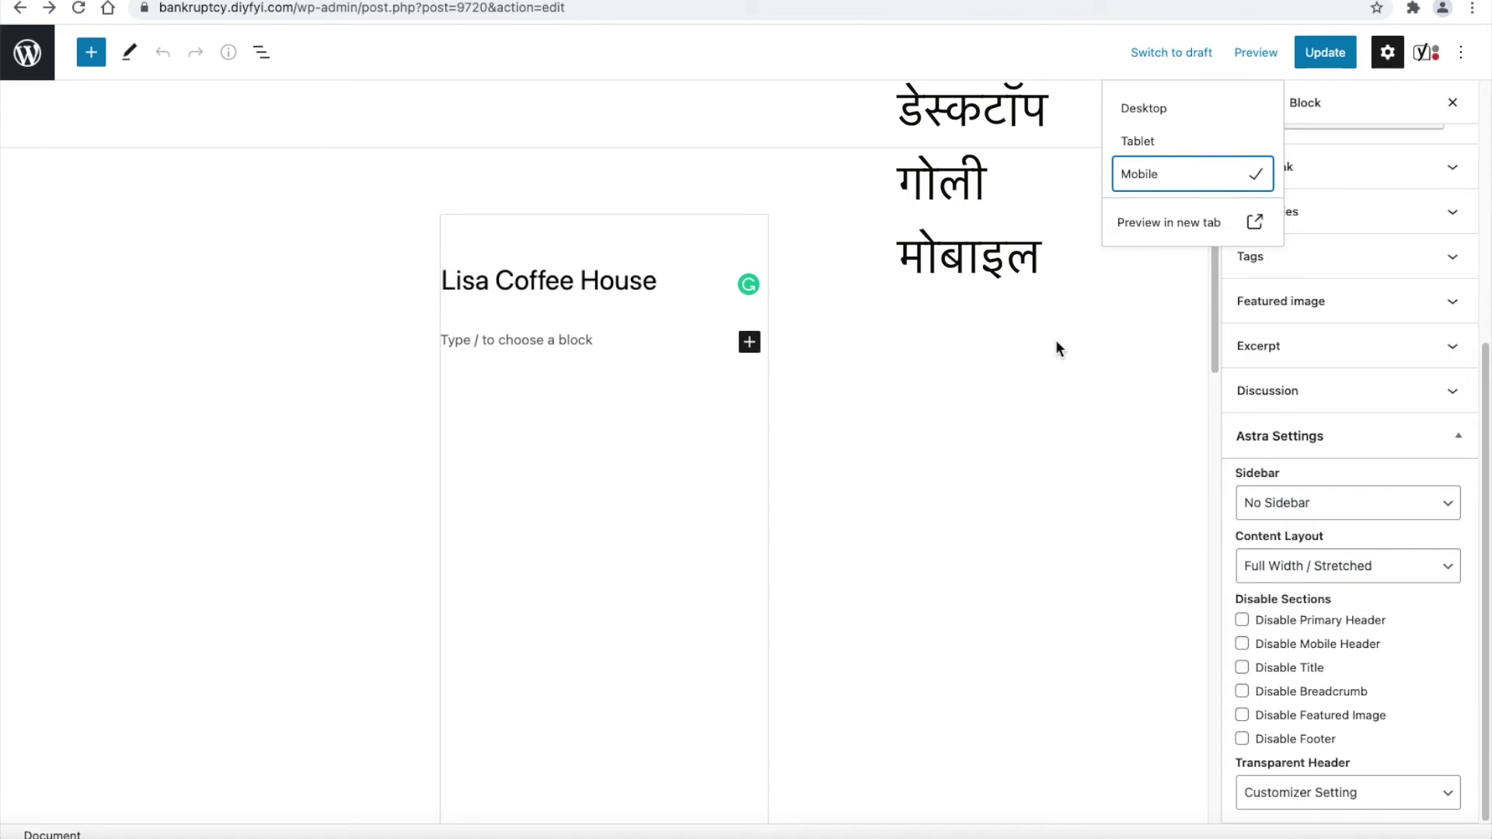
{"action": "left_click", "coordinate": [1170, 150]}
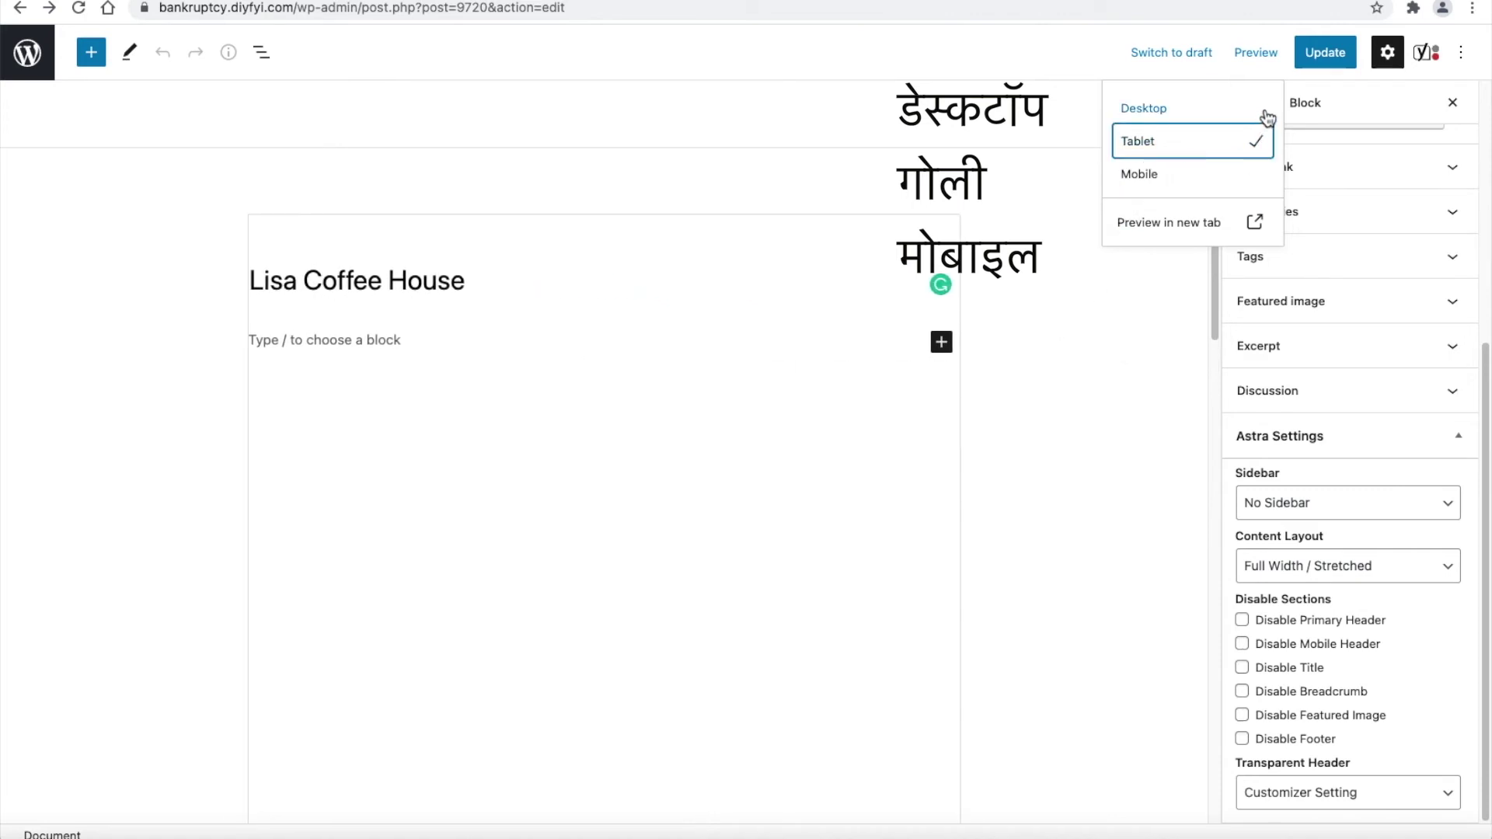
{"action": "left_click", "coordinate": [1240, 112]}
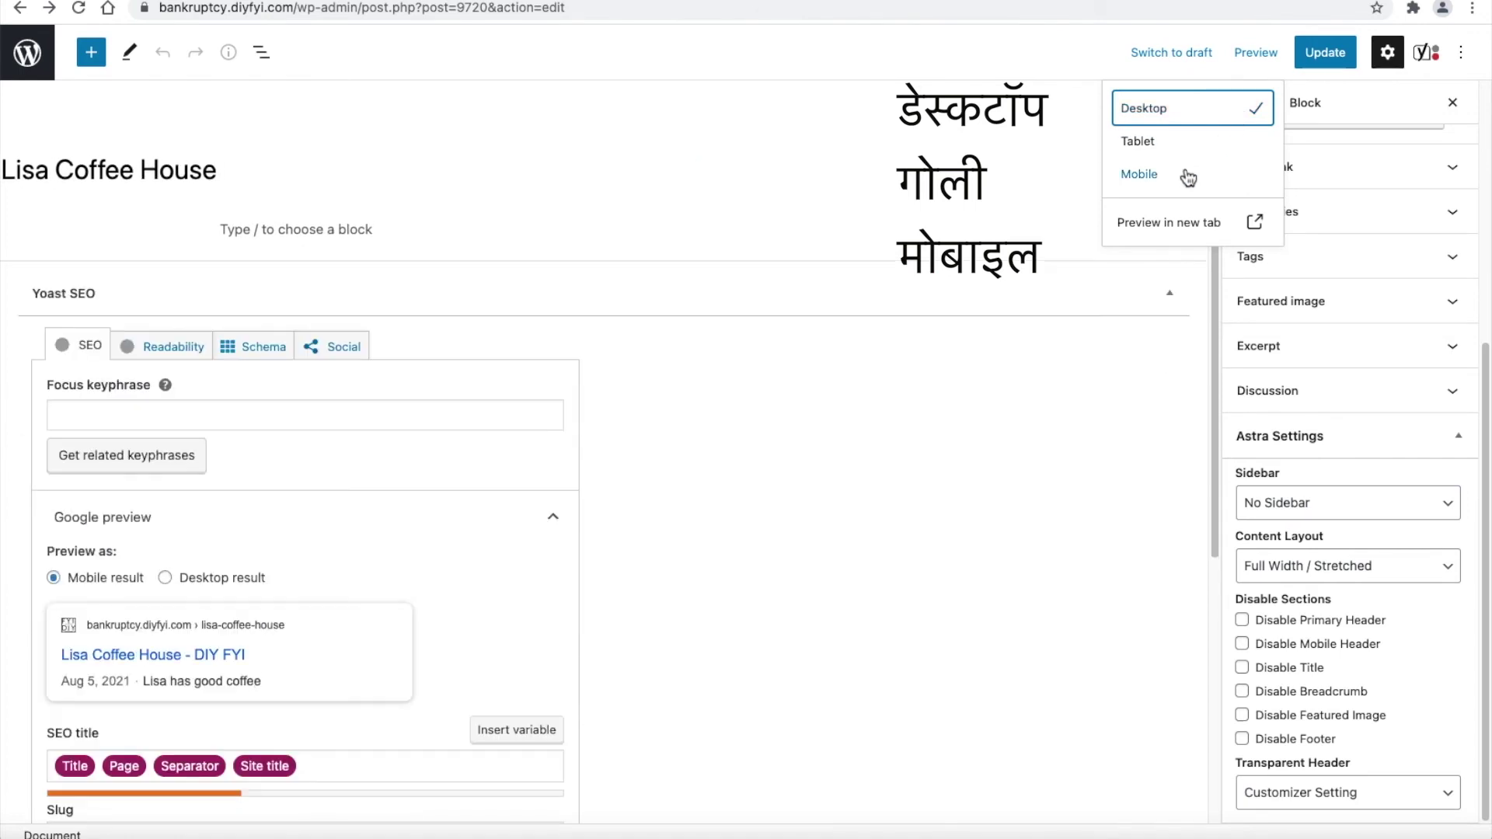
{"action": "left_click", "coordinate": [1175, 408]}
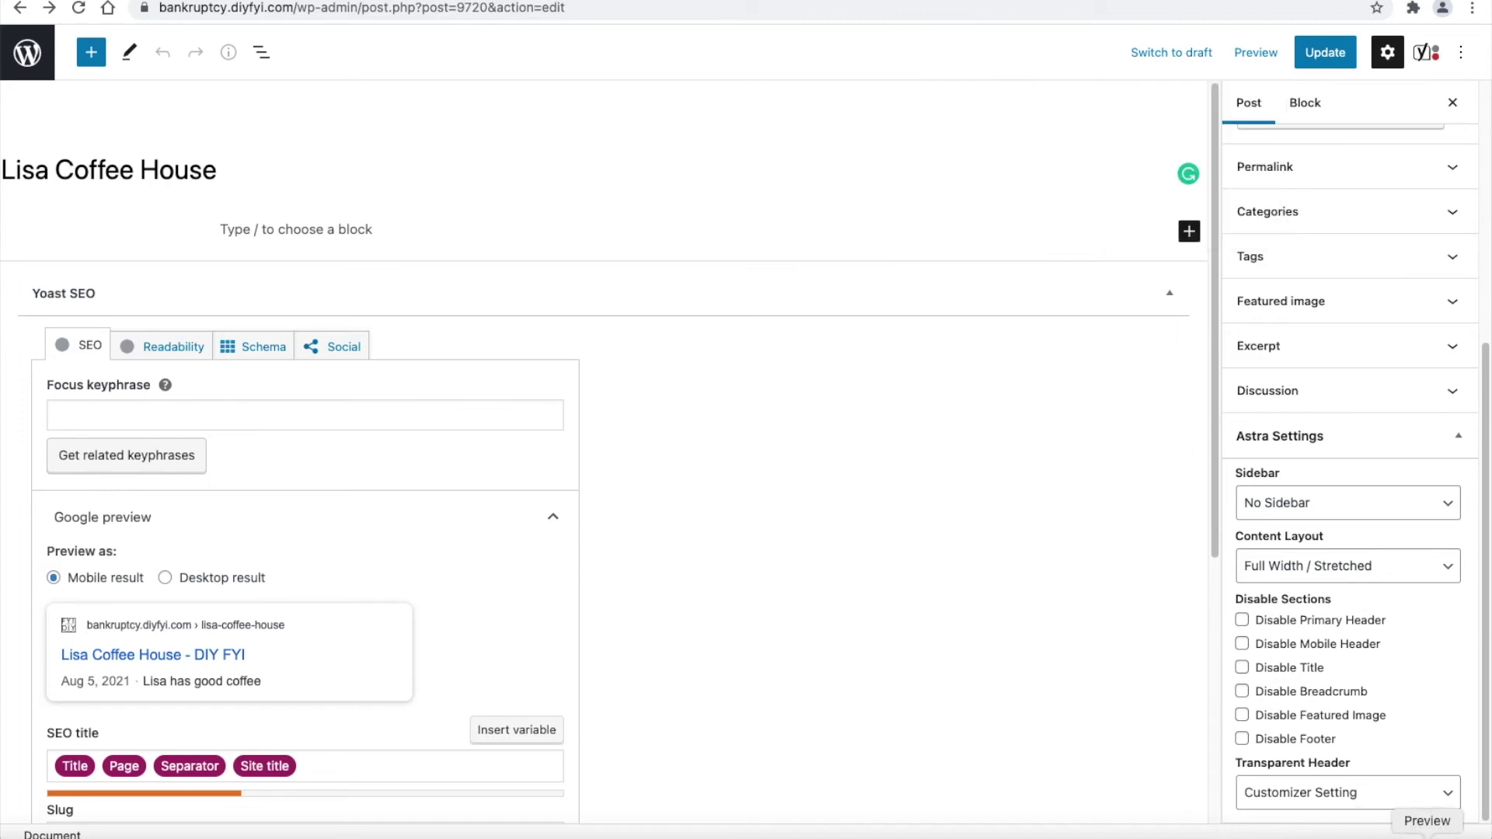
- Browse the full block library from the post's empty paragraph, examining the text, media and embed blocks
{"action": "left_click", "coordinate": [1009, 587]}
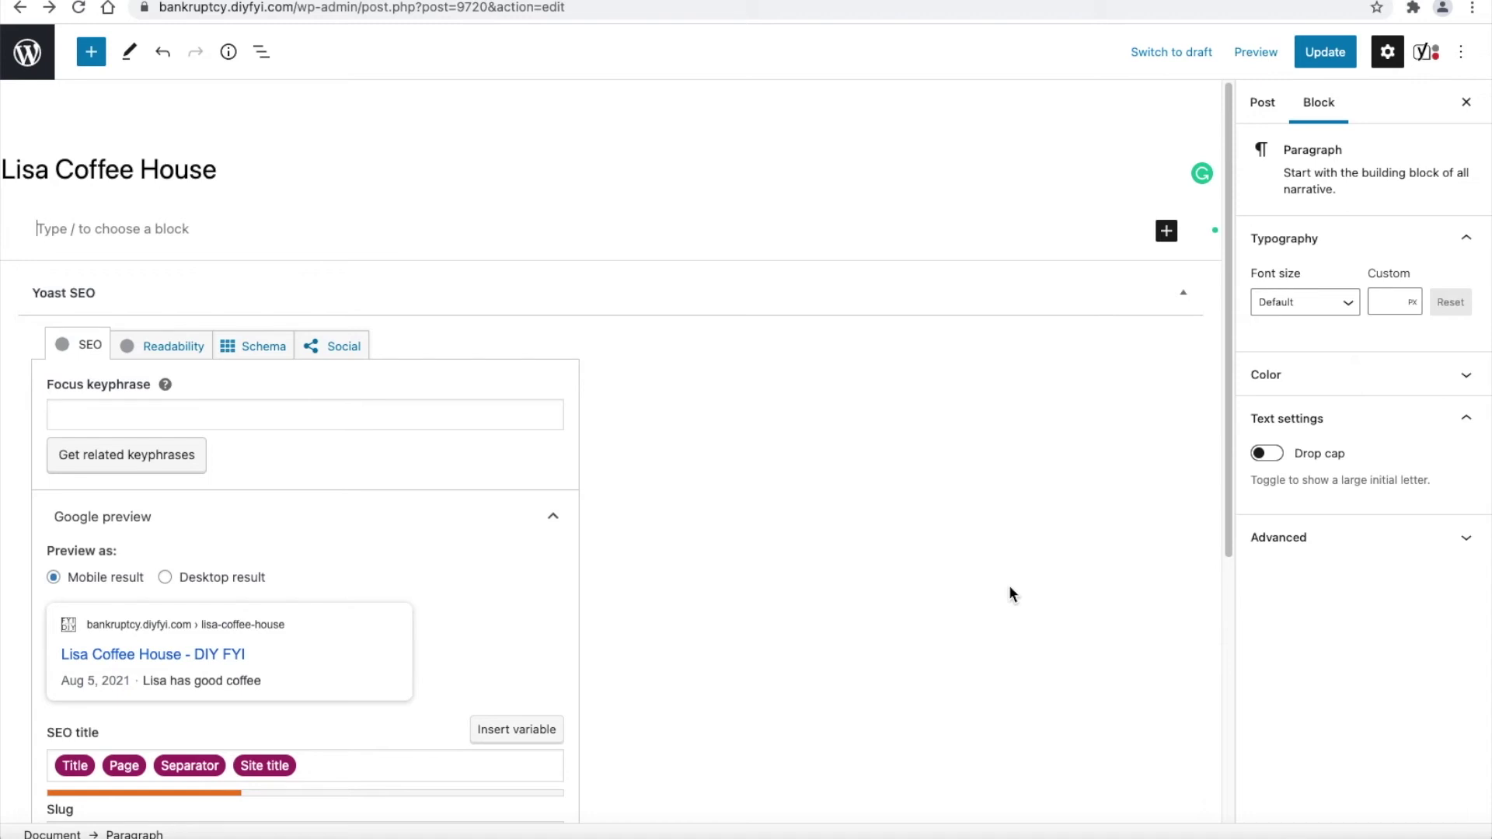
{"action": "left_click", "coordinate": [1175, 235]}
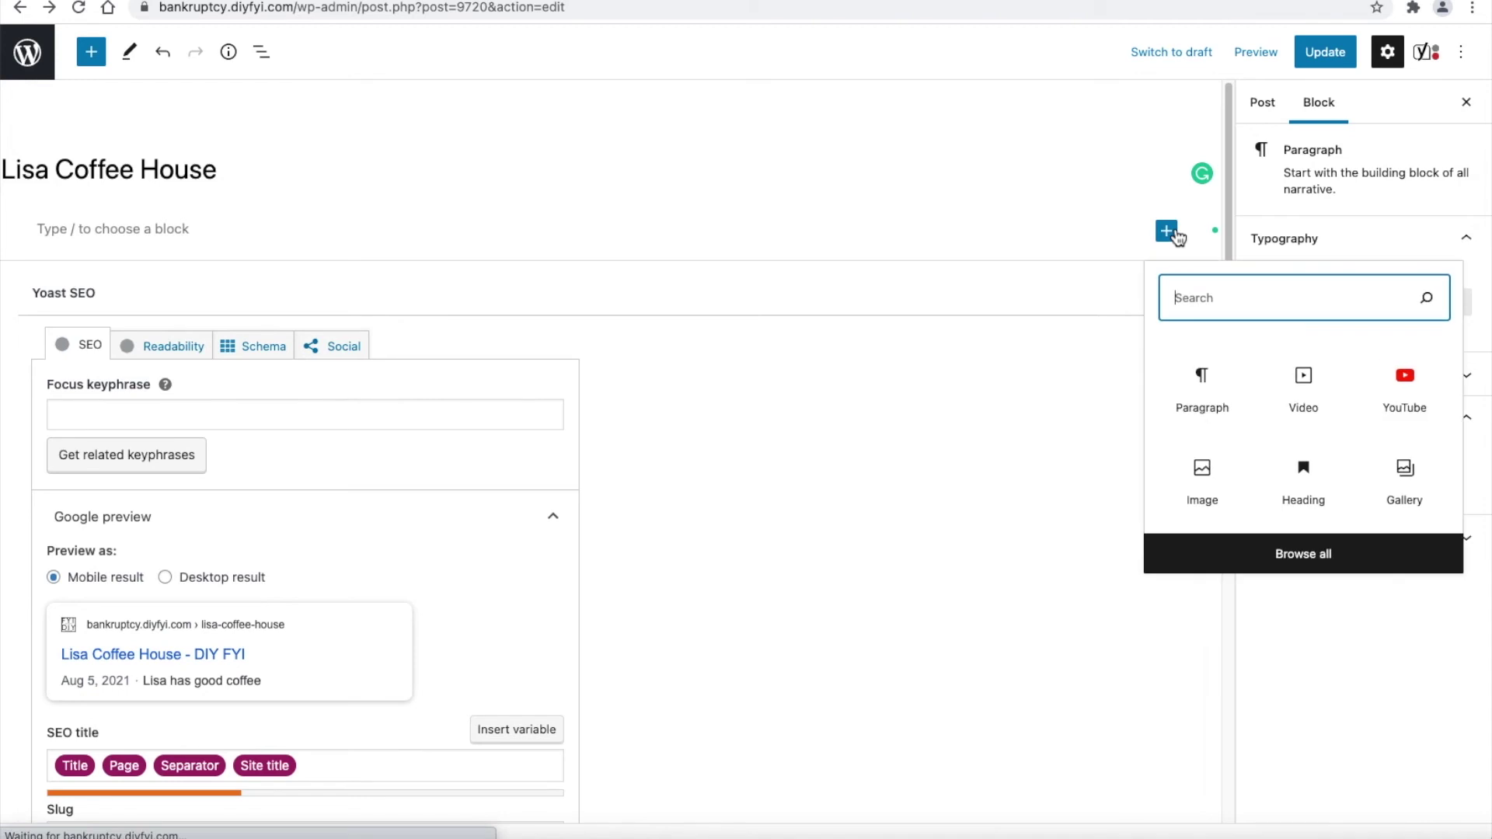
{"action": "left_click", "coordinate": [1261, 554]}
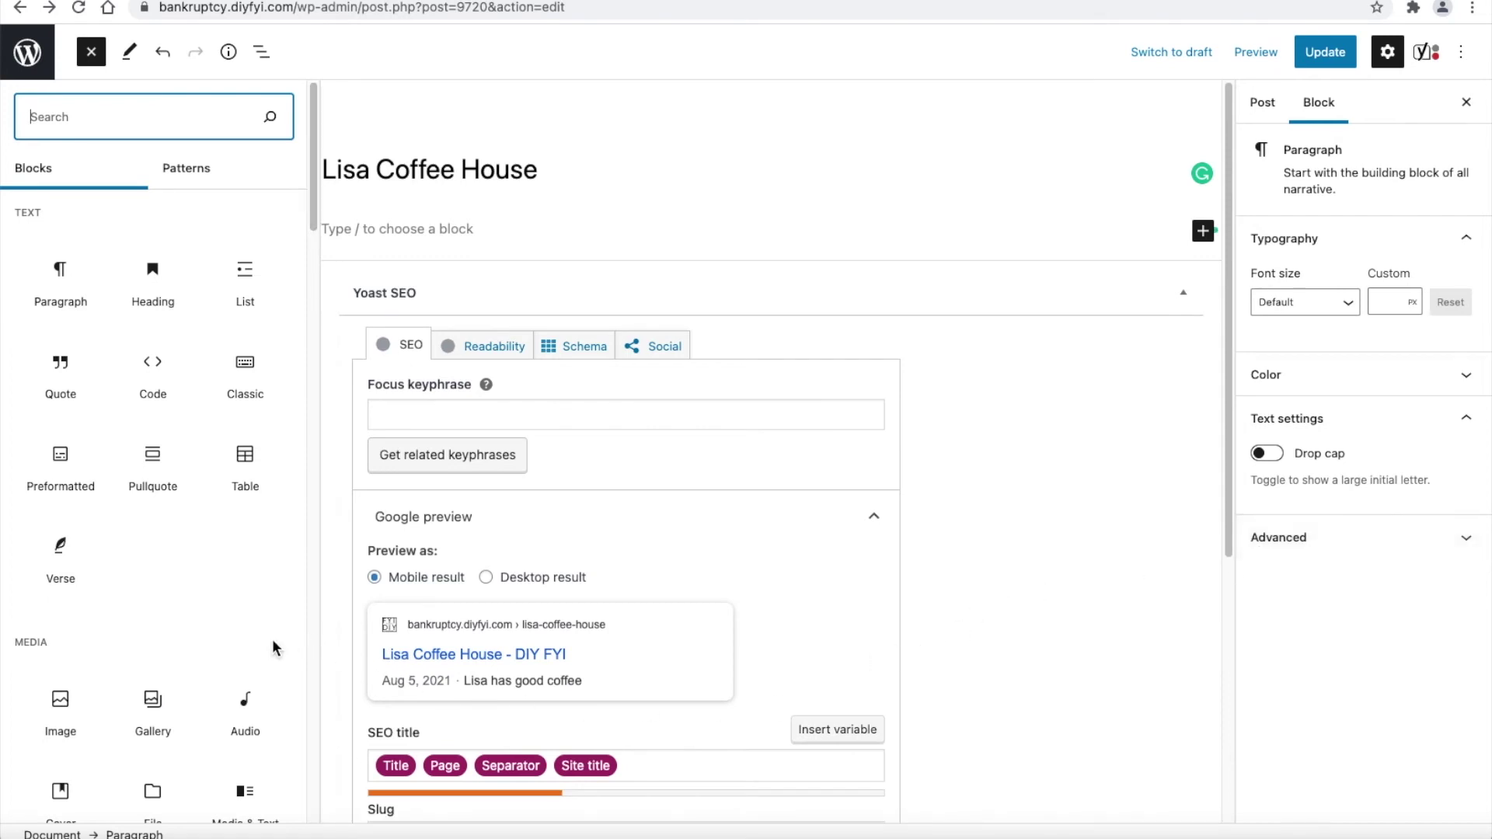
{"action": "scroll", "coordinate": [285, 625], "scroll_direction": "down", "scroll_amount": 2}
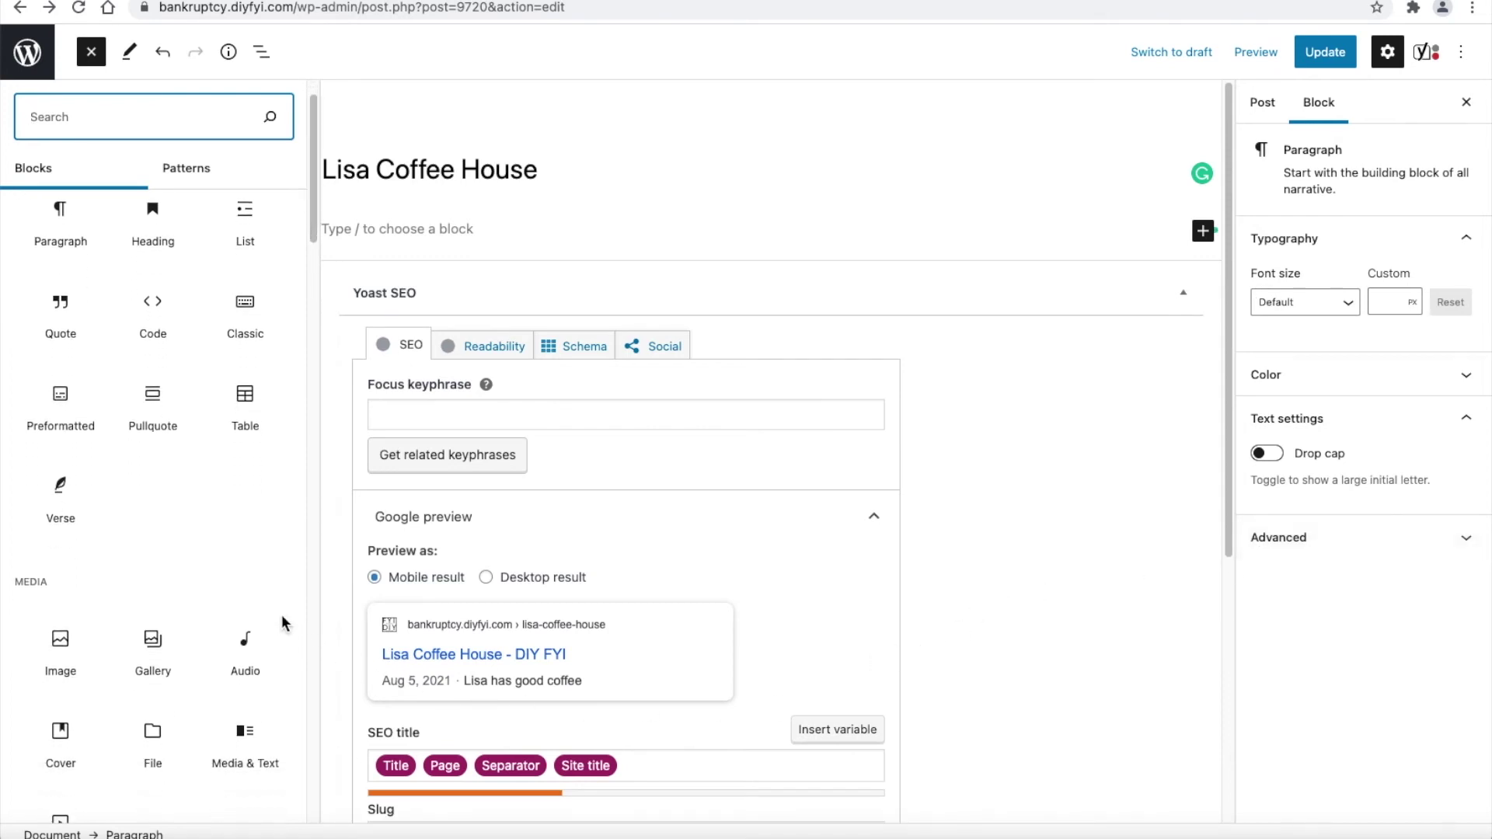
{"action": "mouse_move", "coordinate": [286, 623]}
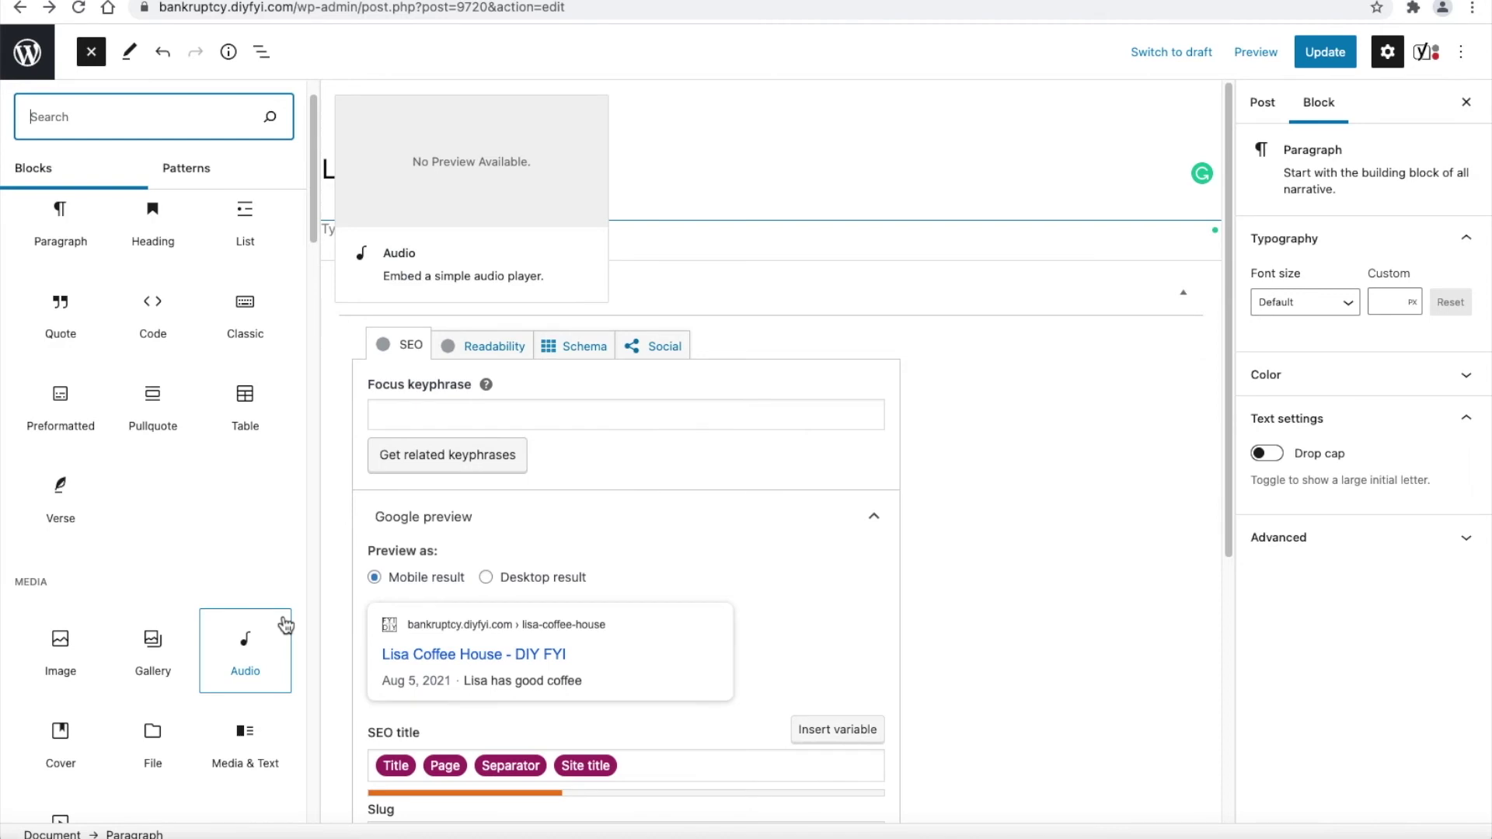
{"action": "mouse_move", "coordinate": [87, 649]}
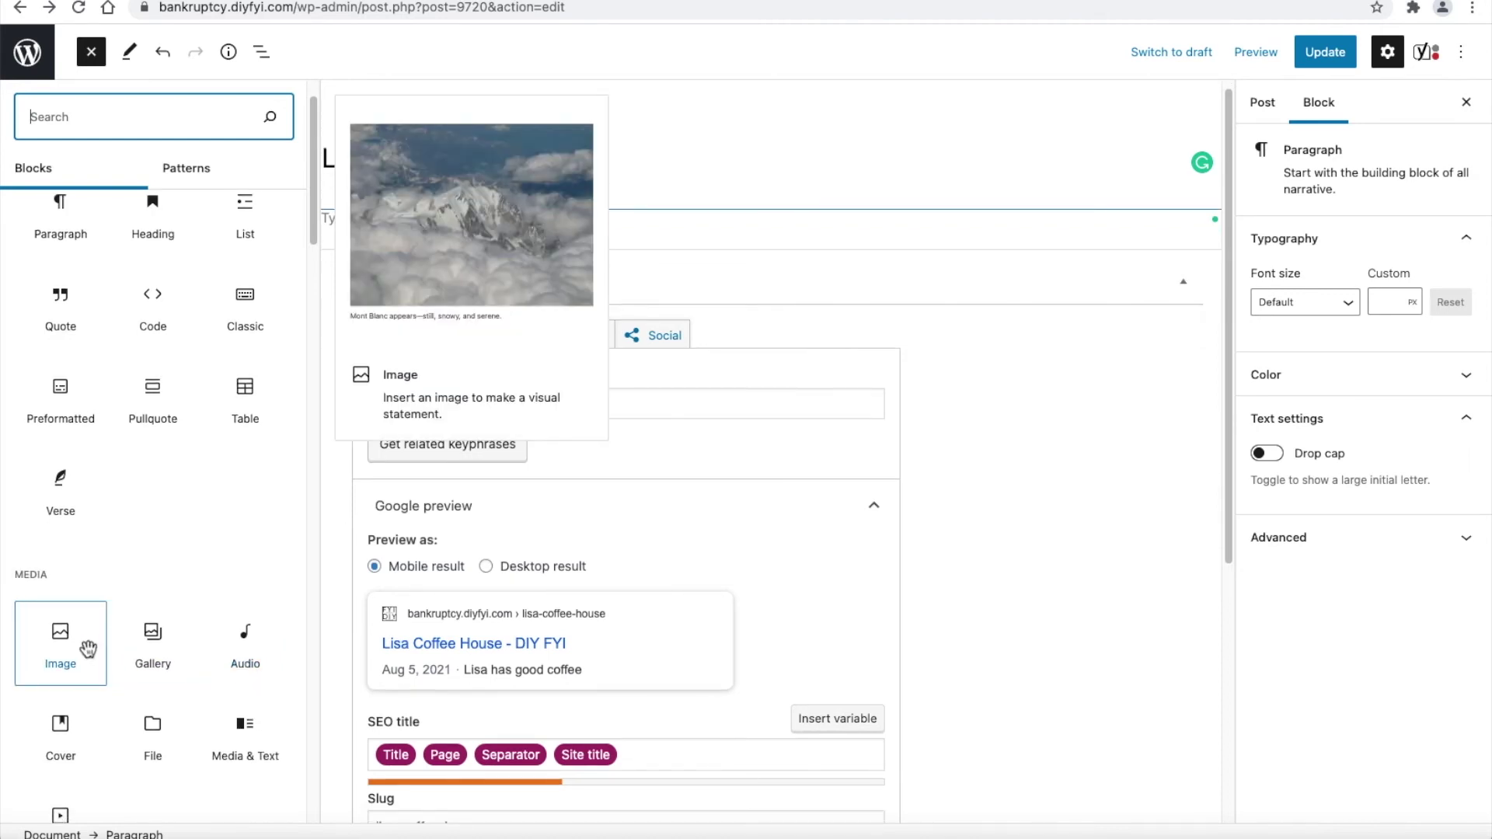
{"action": "scroll", "coordinate": [87, 649], "scroll_direction": "down", "scroll_amount": 2}
{"action": "mouse_move", "coordinate": [61, 695]}
{"action": "scroll", "coordinate": [60, 696], "scroll_direction": "down", "scroll_amount": 10}
{"action": "mouse_move", "coordinate": [280, 571]}
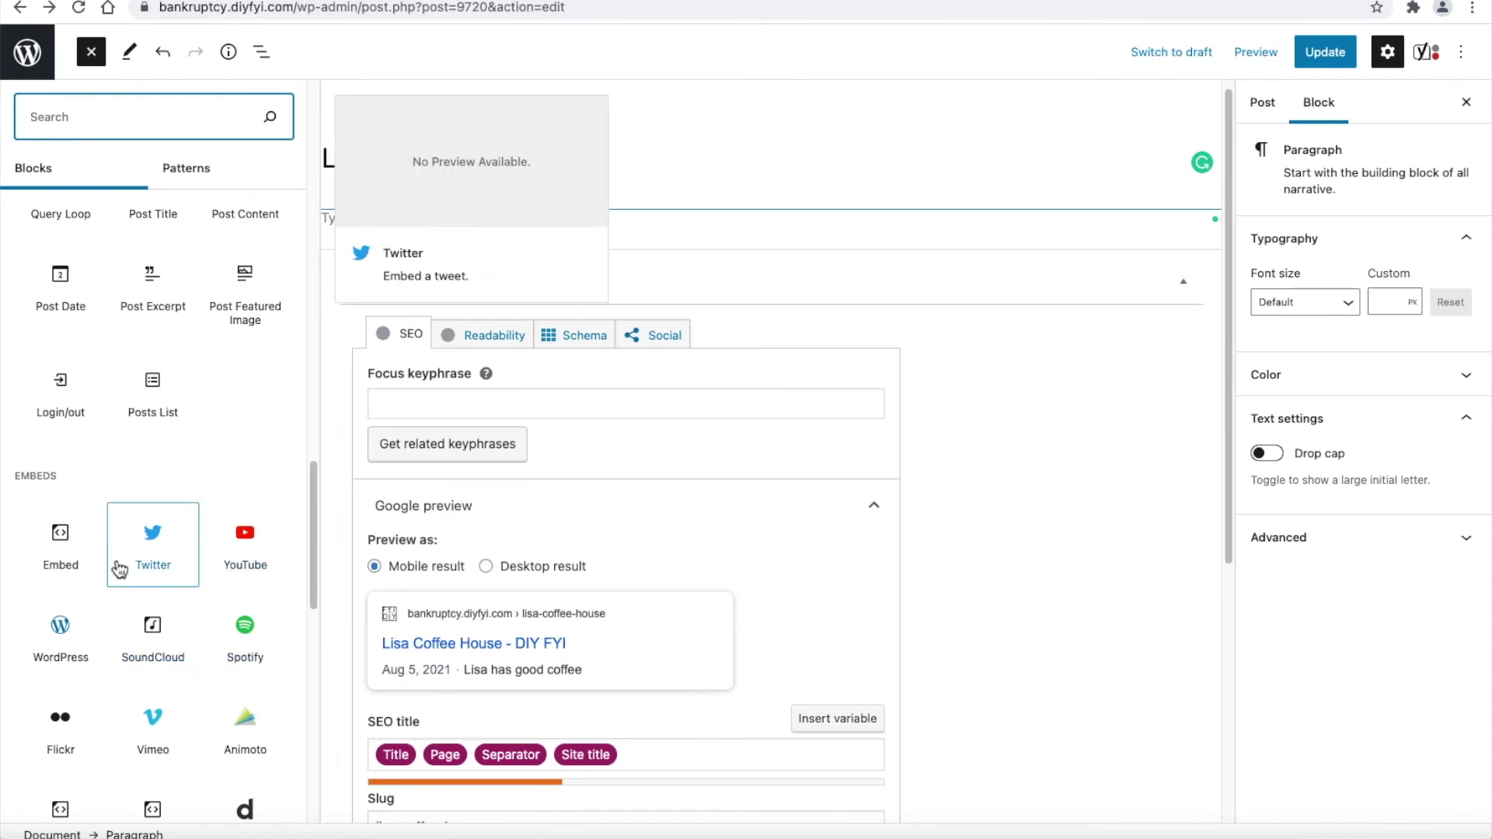
{"action": "mouse_move", "coordinate": [177, 733]}
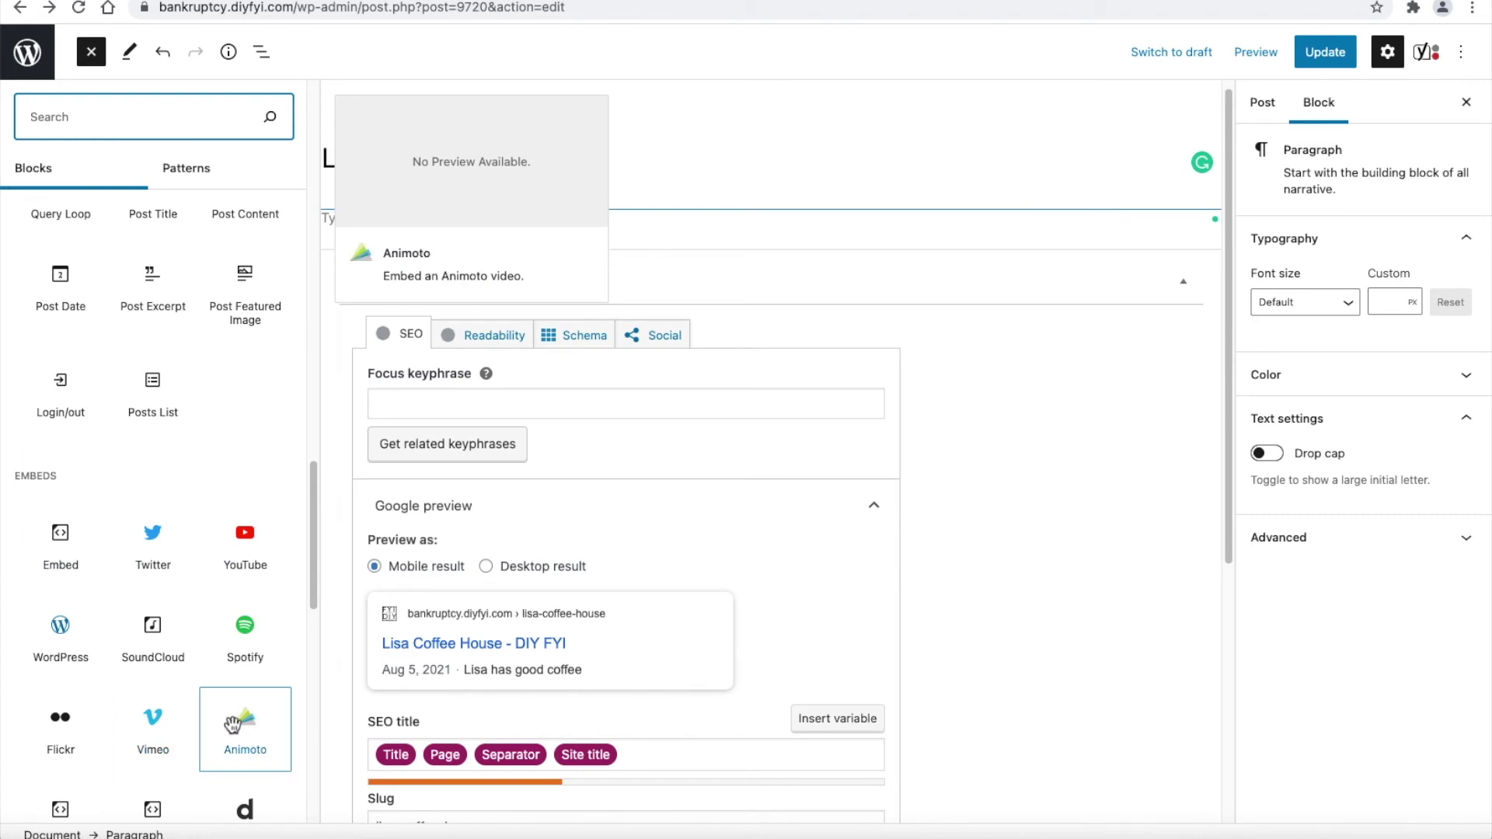
{"action": "left_click", "coordinate": [929, 580]}
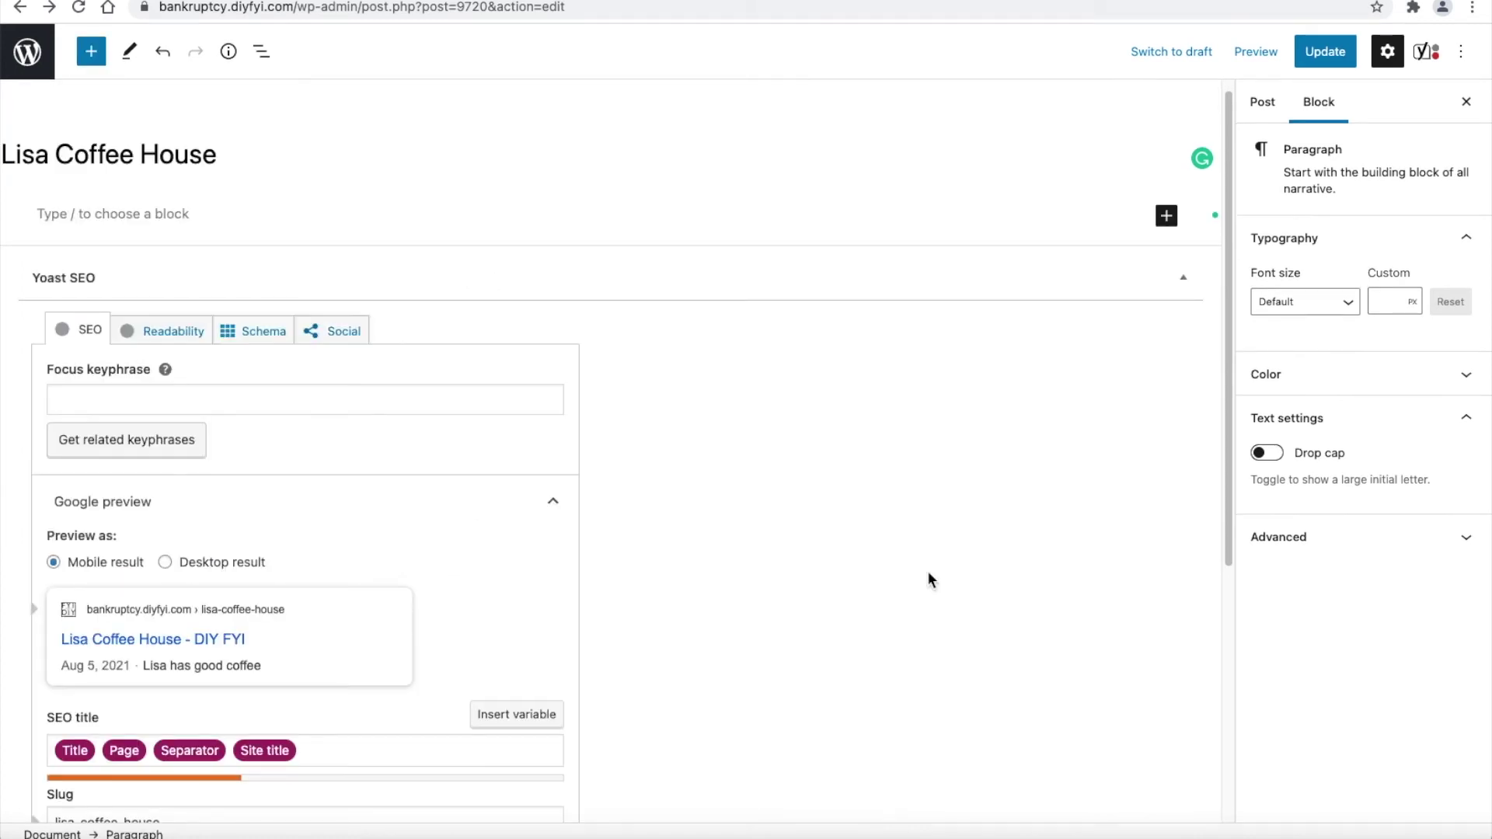
- Insert an Image block below the post title, using eva-web-1.jpg from the media library
{"action": "left_click", "coordinate": [1166, 215]}
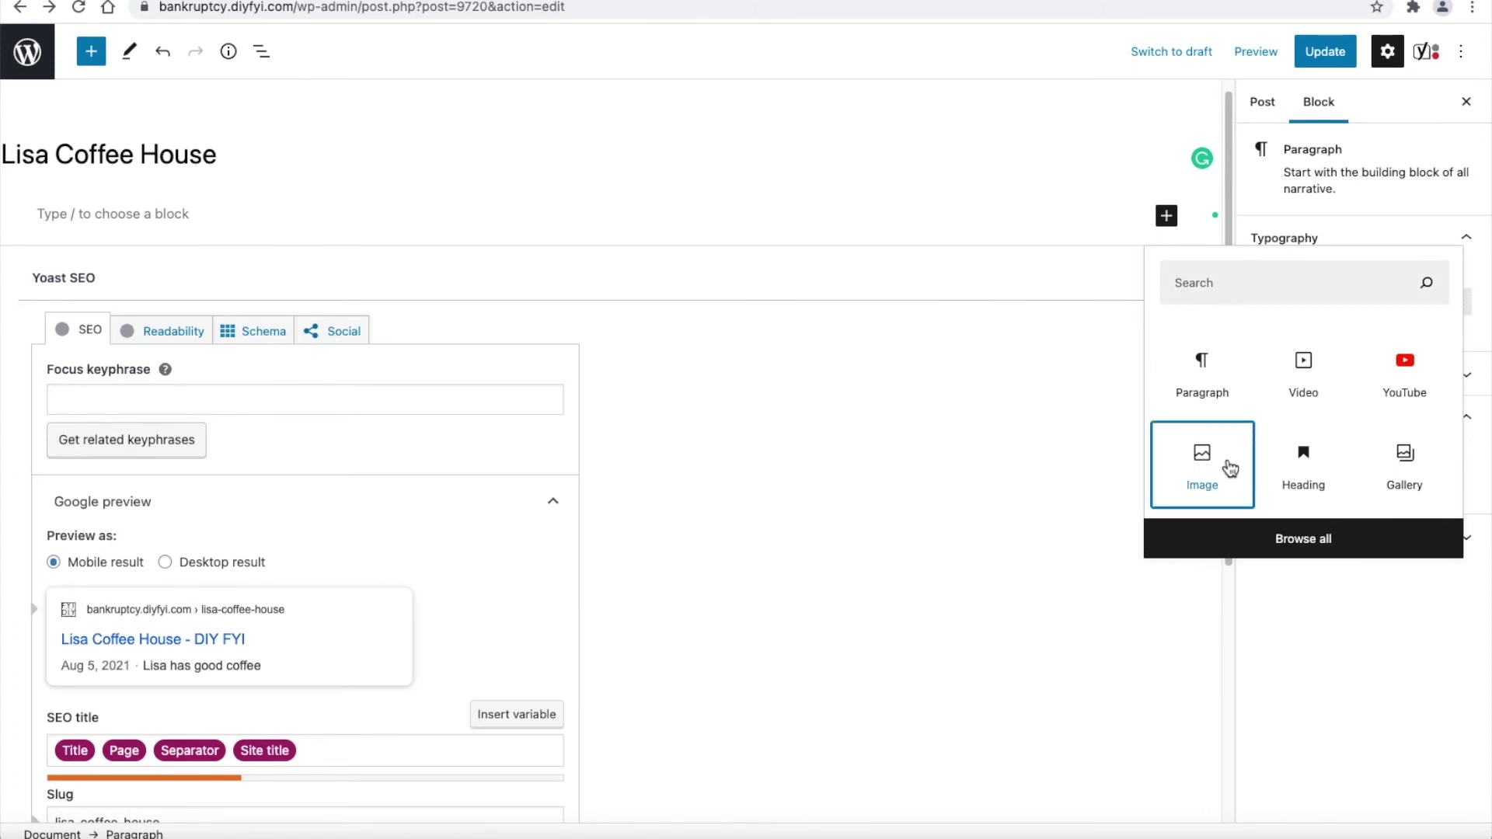
{"action": "left_click", "coordinate": [1230, 469]}
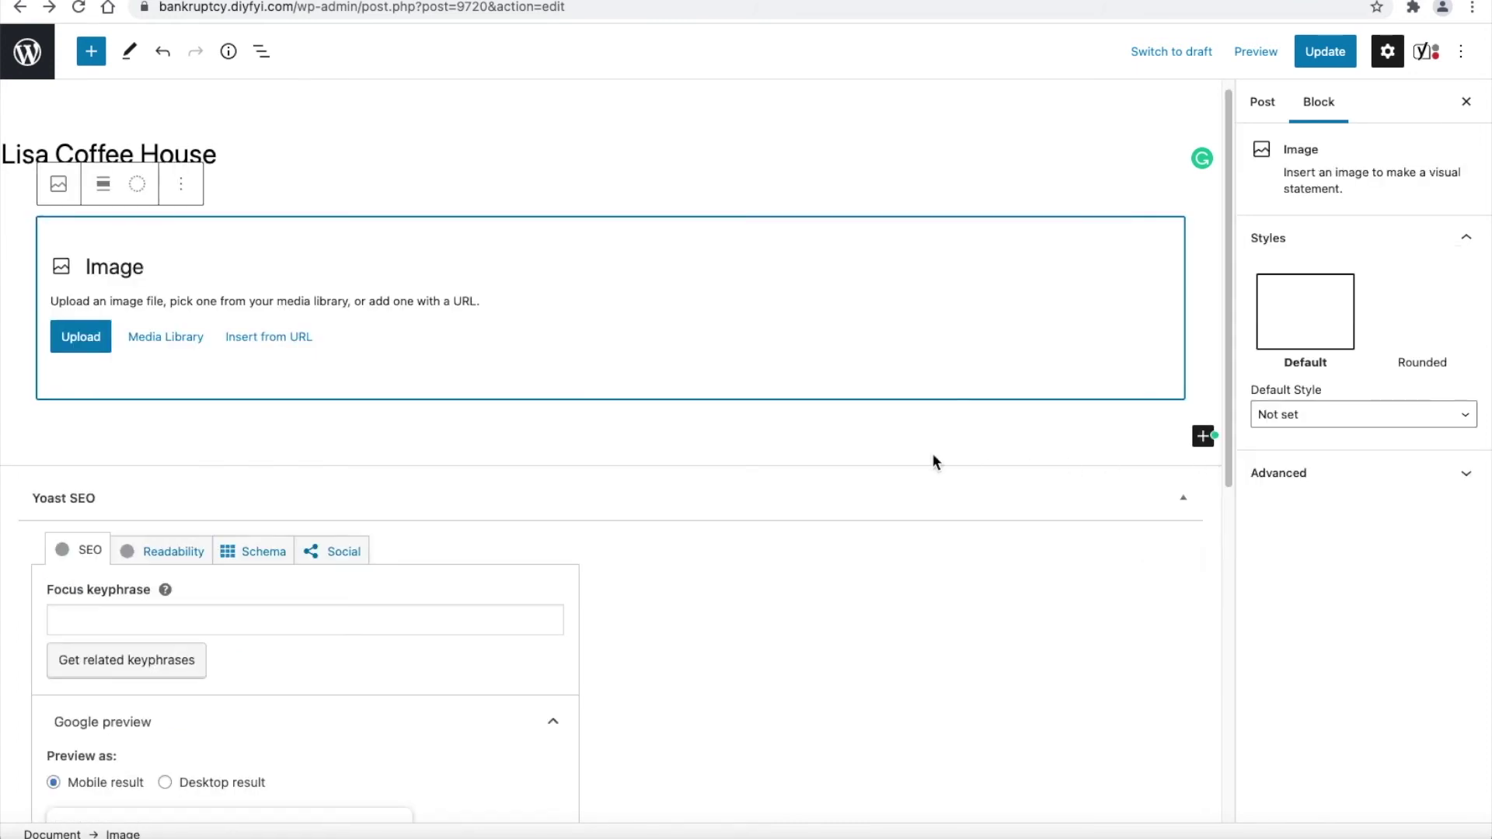
{"action": "left_click", "coordinate": [195, 340]}
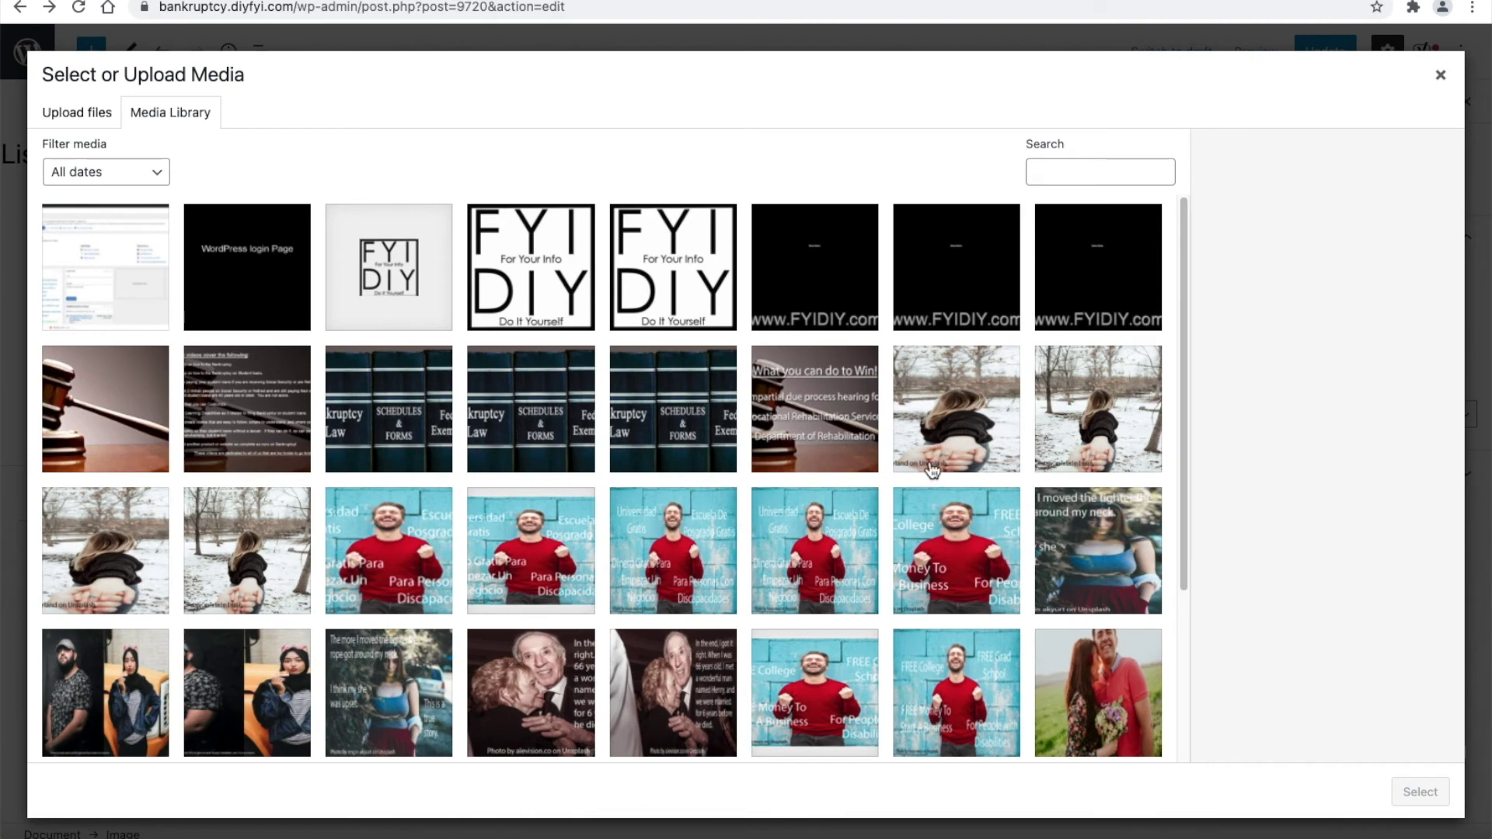
{"action": "left_click", "coordinate": [974, 460]}
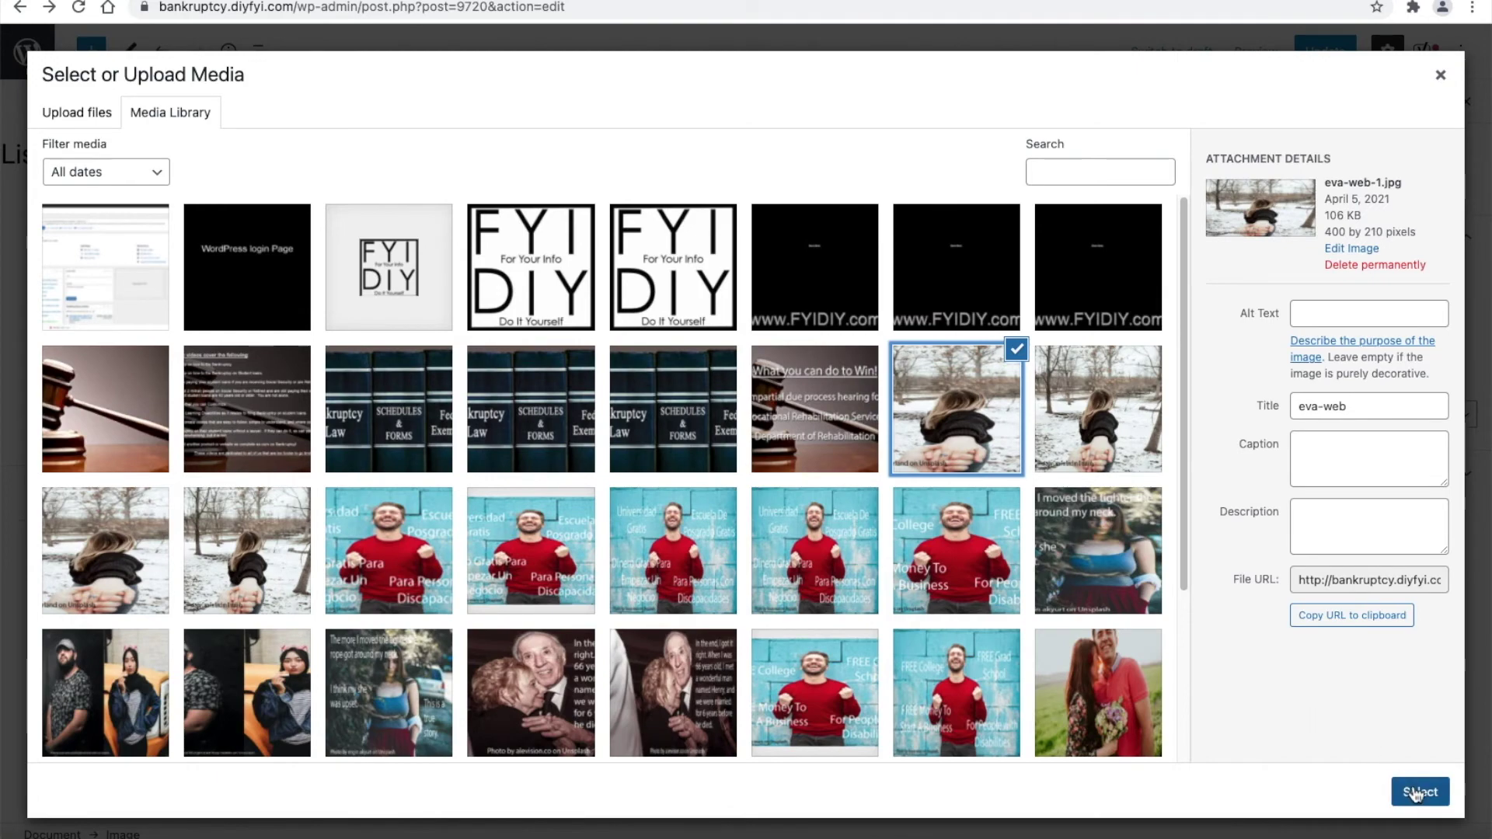
{"action": "left_click", "coordinate": [1412, 793]}
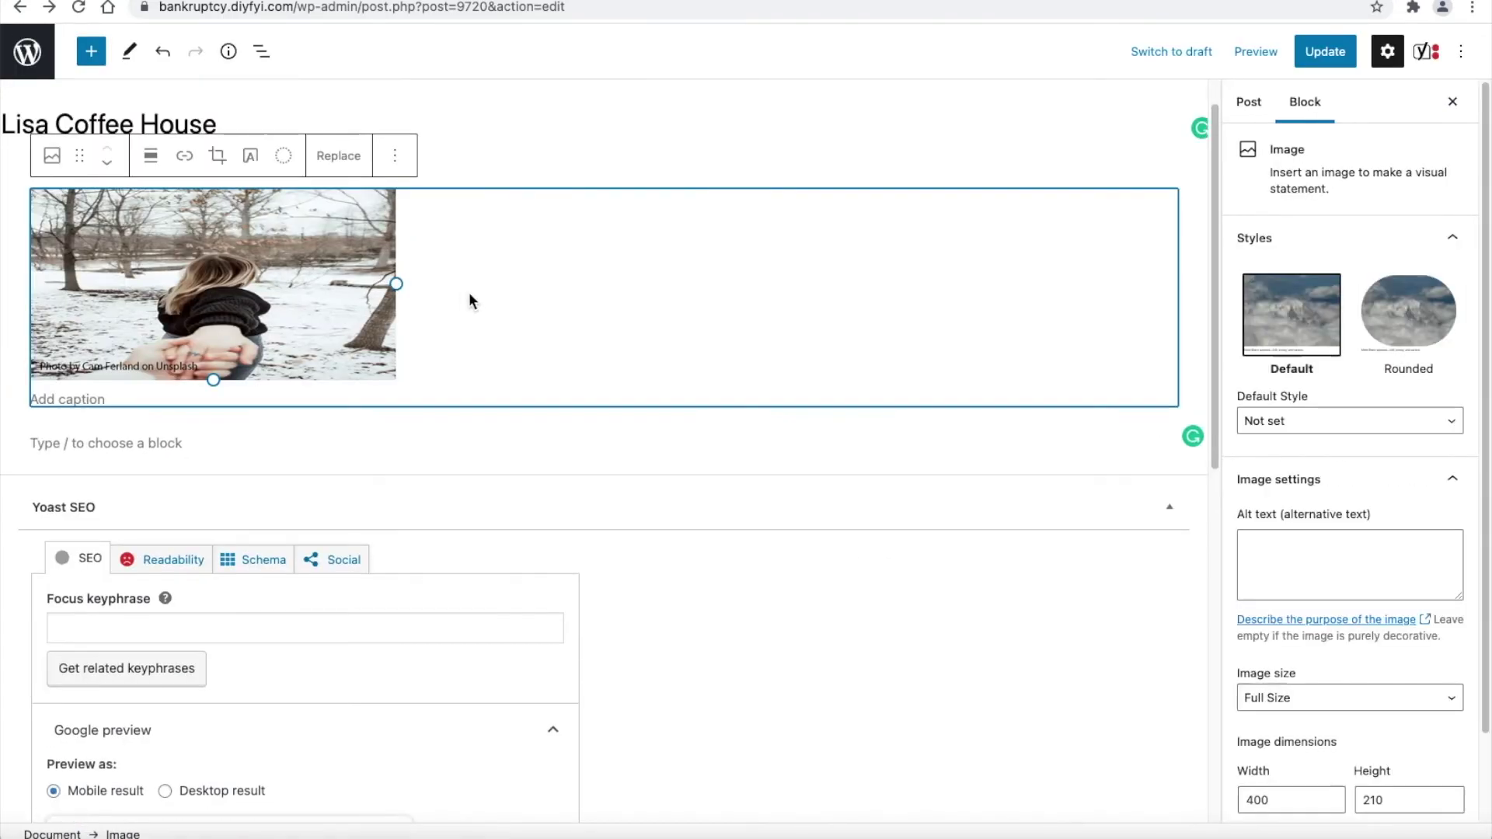
- Remove the image block from the post and undo the removal
{"action": "left_click", "coordinate": [399, 167]}
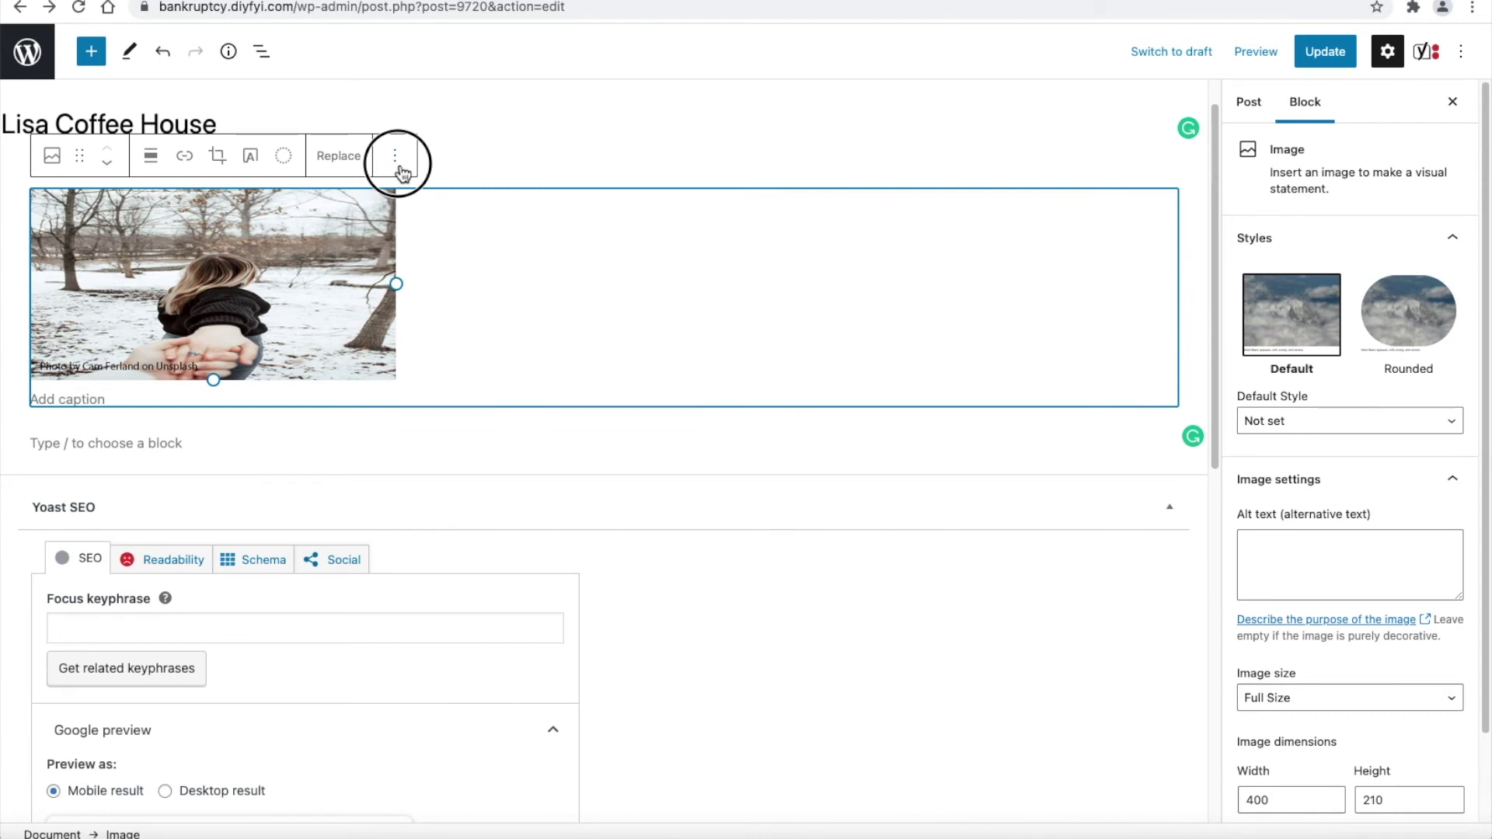
{"action": "left_click", "coordinate": [396, 159]}
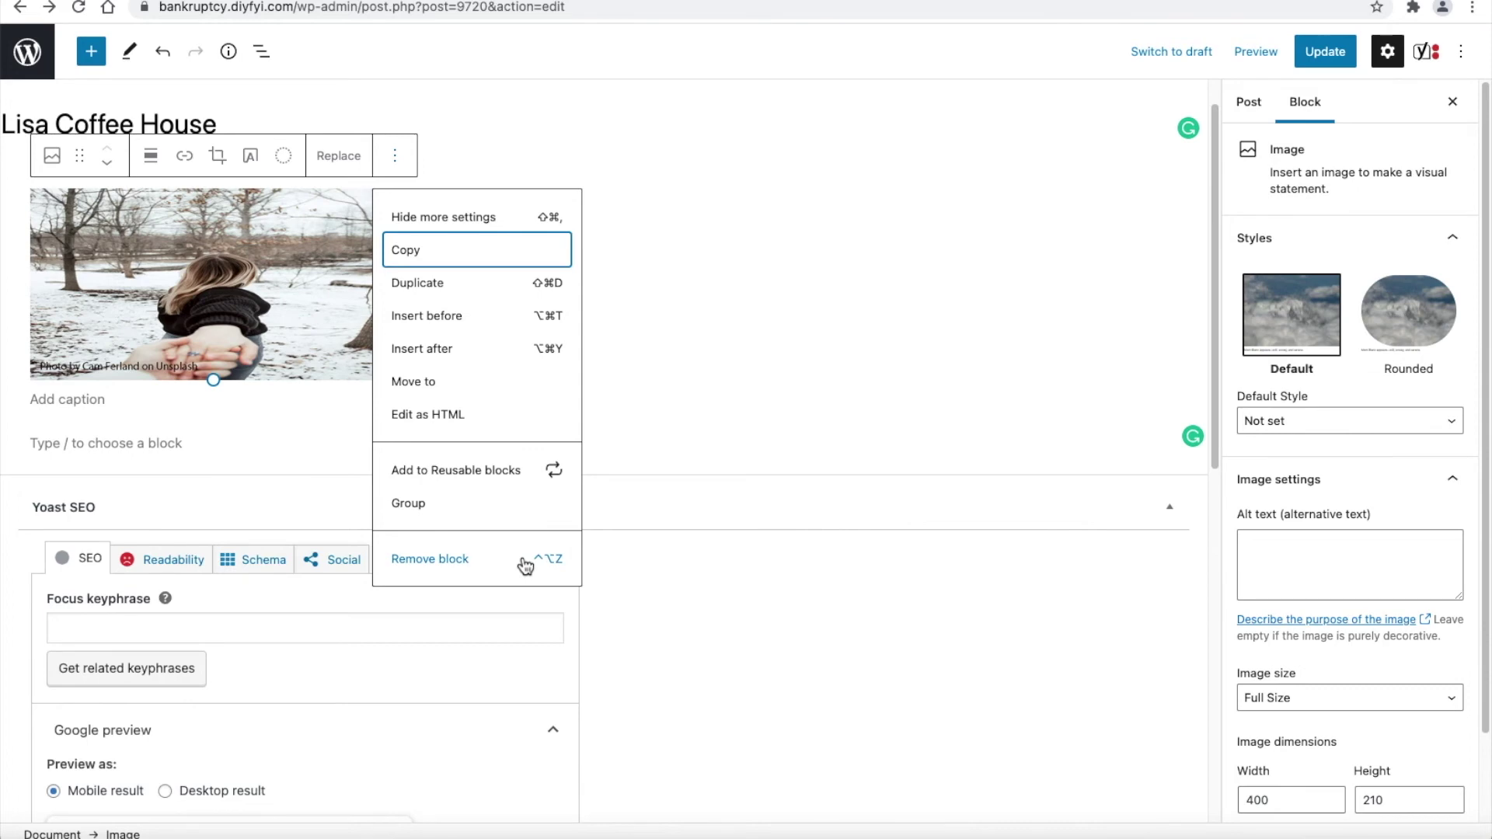
{"action": "left_click", "coordinate": [526, 563]}
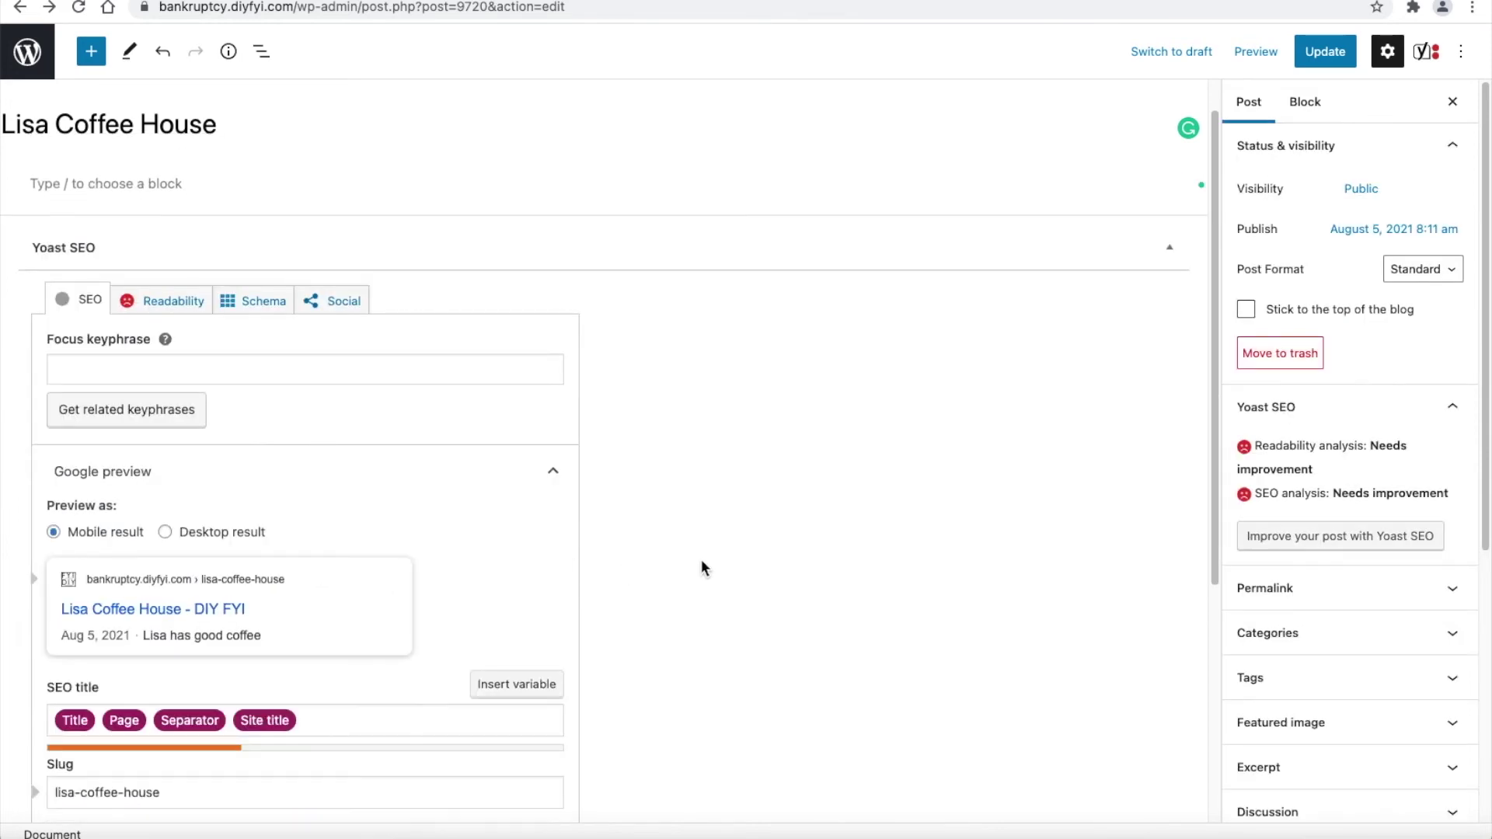
{"action": "key", "text": "ctrl+z"}
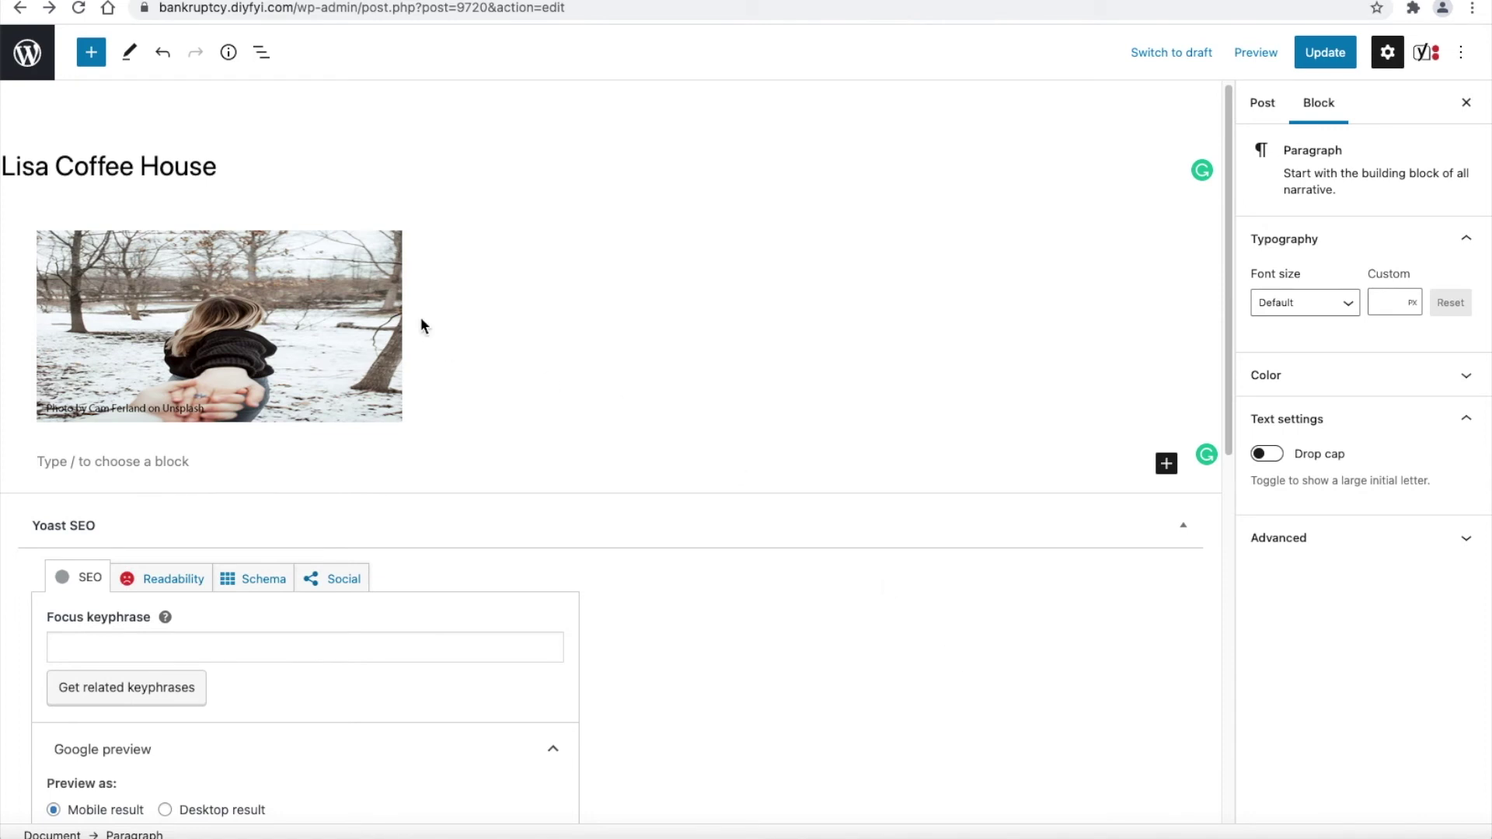
- Align the image block to the center of the post
{"action": "left_click", "coordinate": [334, 340]}
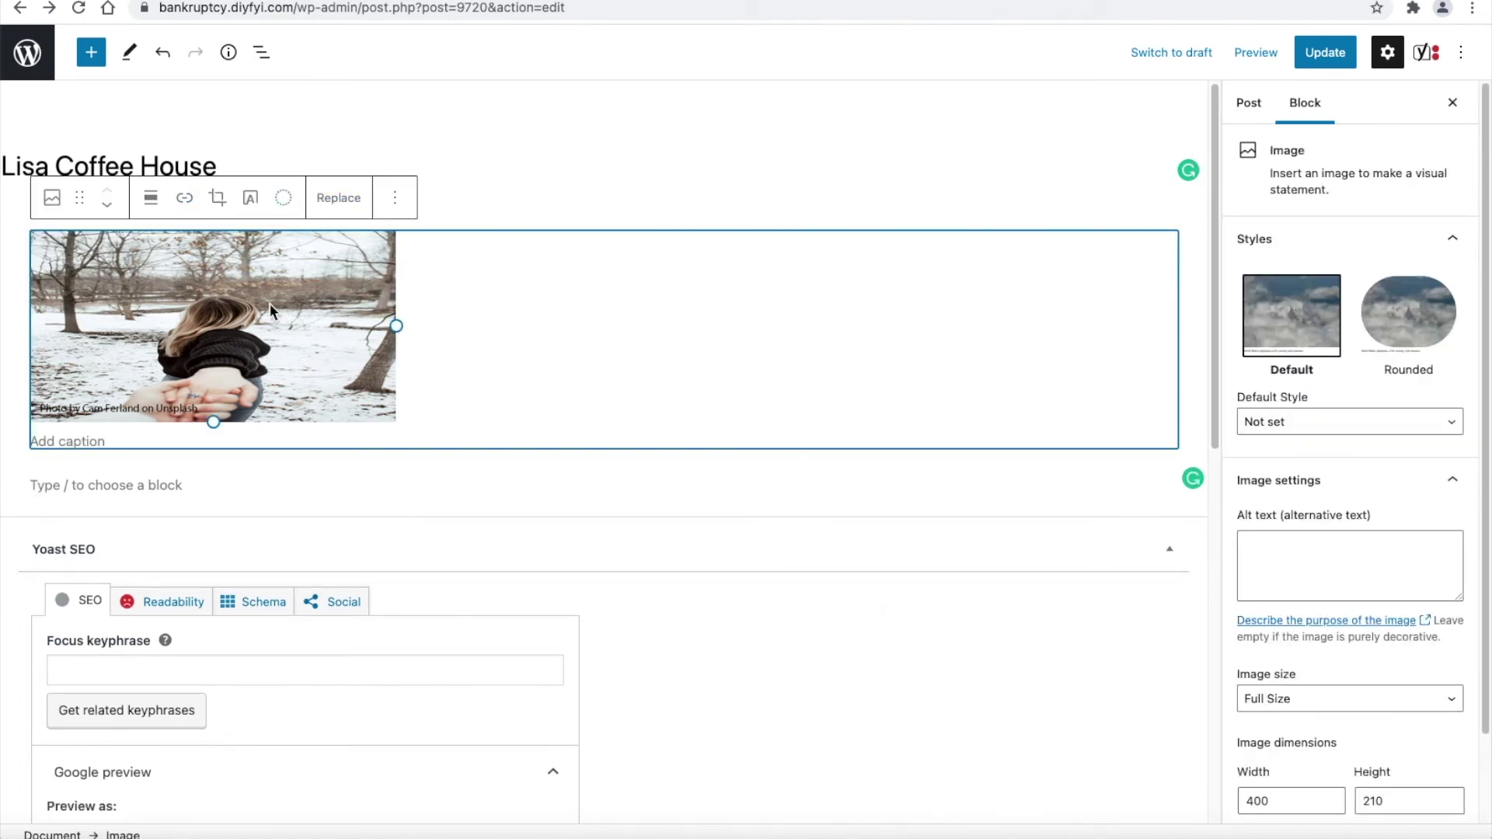
{"action": "left_click", "coordinate": [163, 204]}
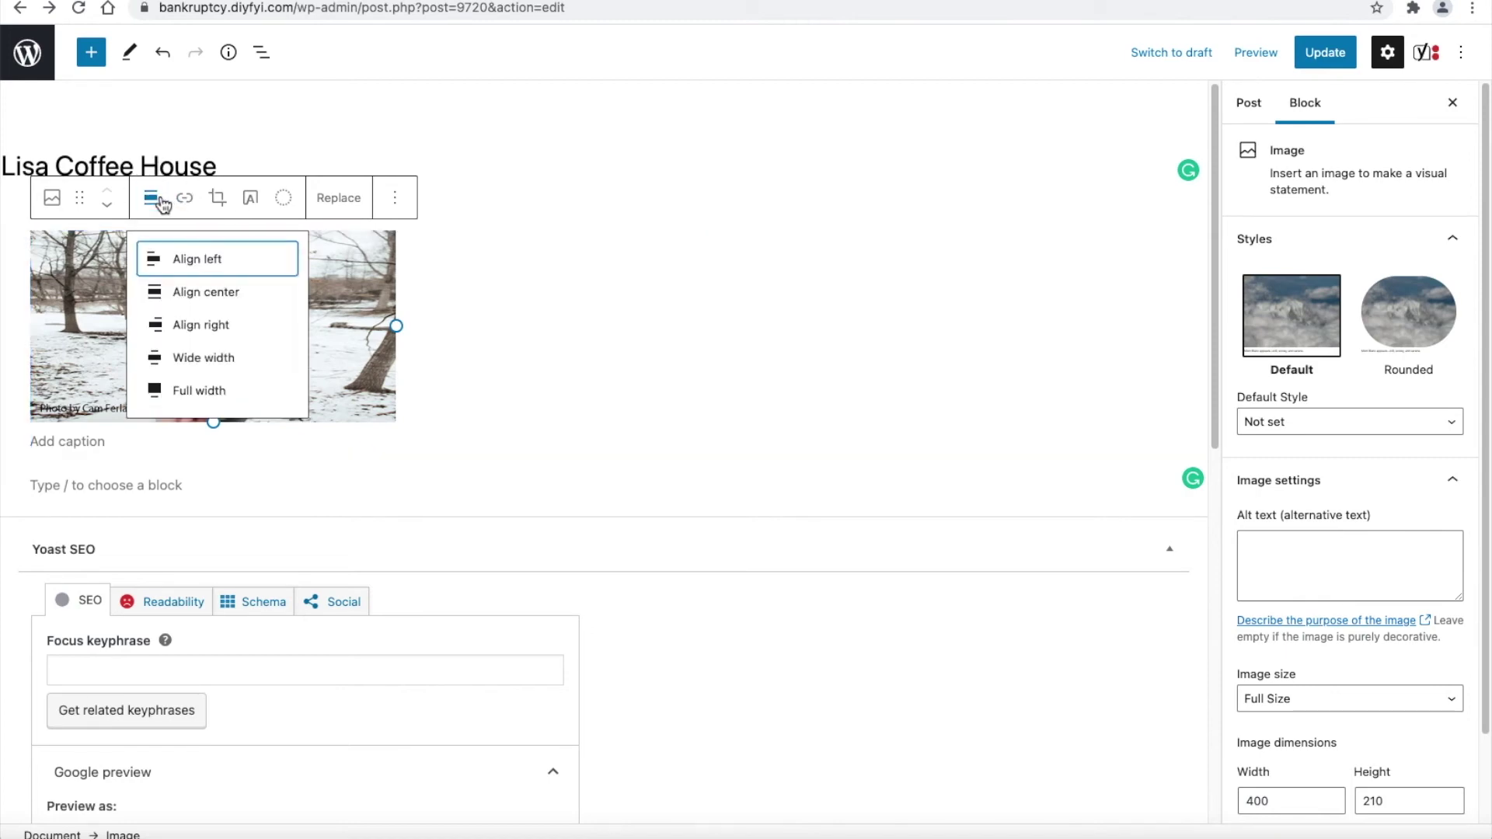
{"action": "left_click", "coordinate": [201, 300]}
{"action": "scroll", "coordinate": [637, 342], "scroll_direction": "up", "scroll_amount": 2}
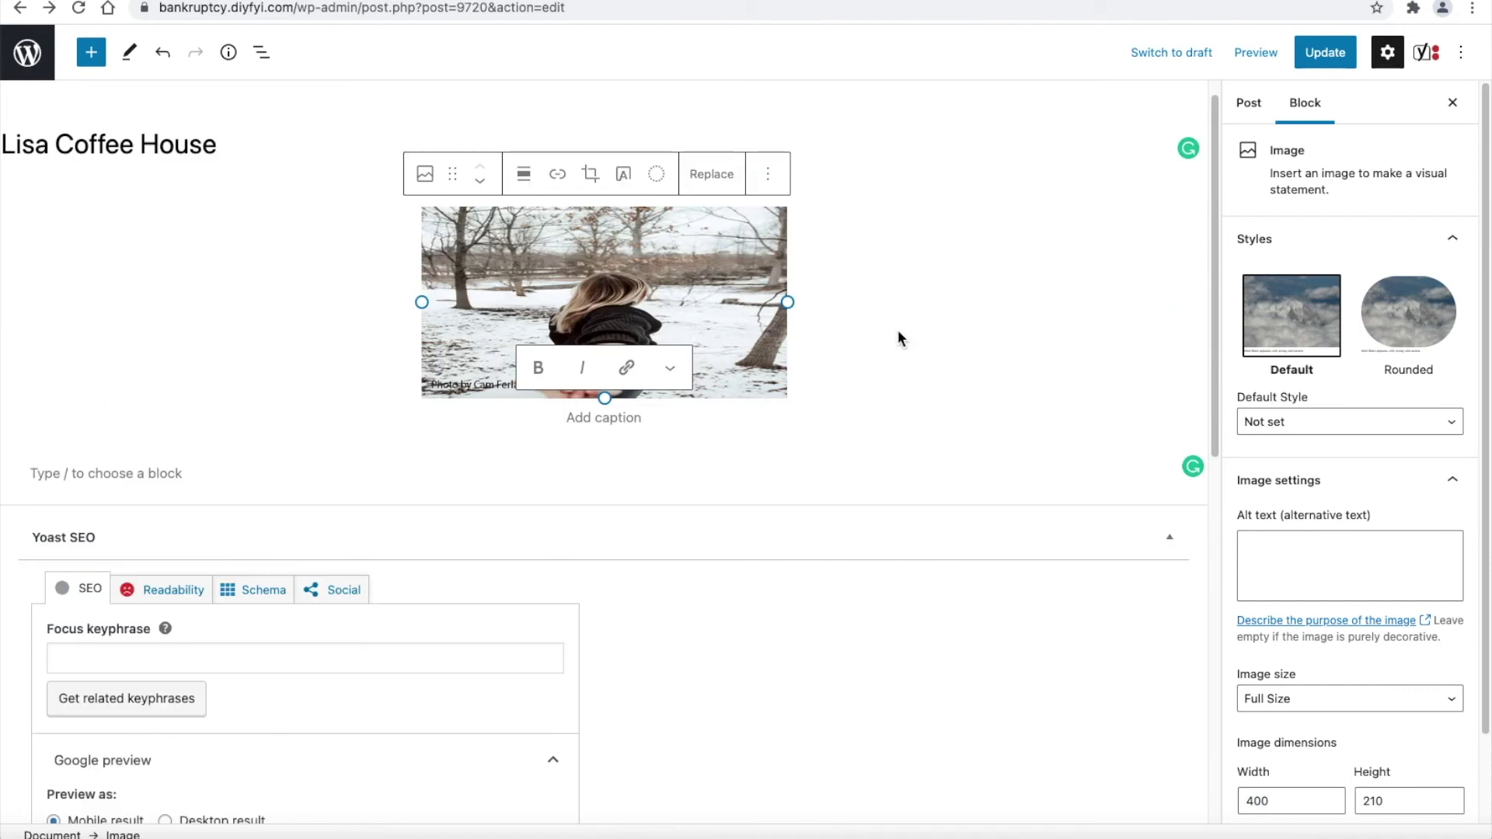
- Apply the Rounded style to the centered image block
{"action": "left_click", "coordinate": [439, 260]}
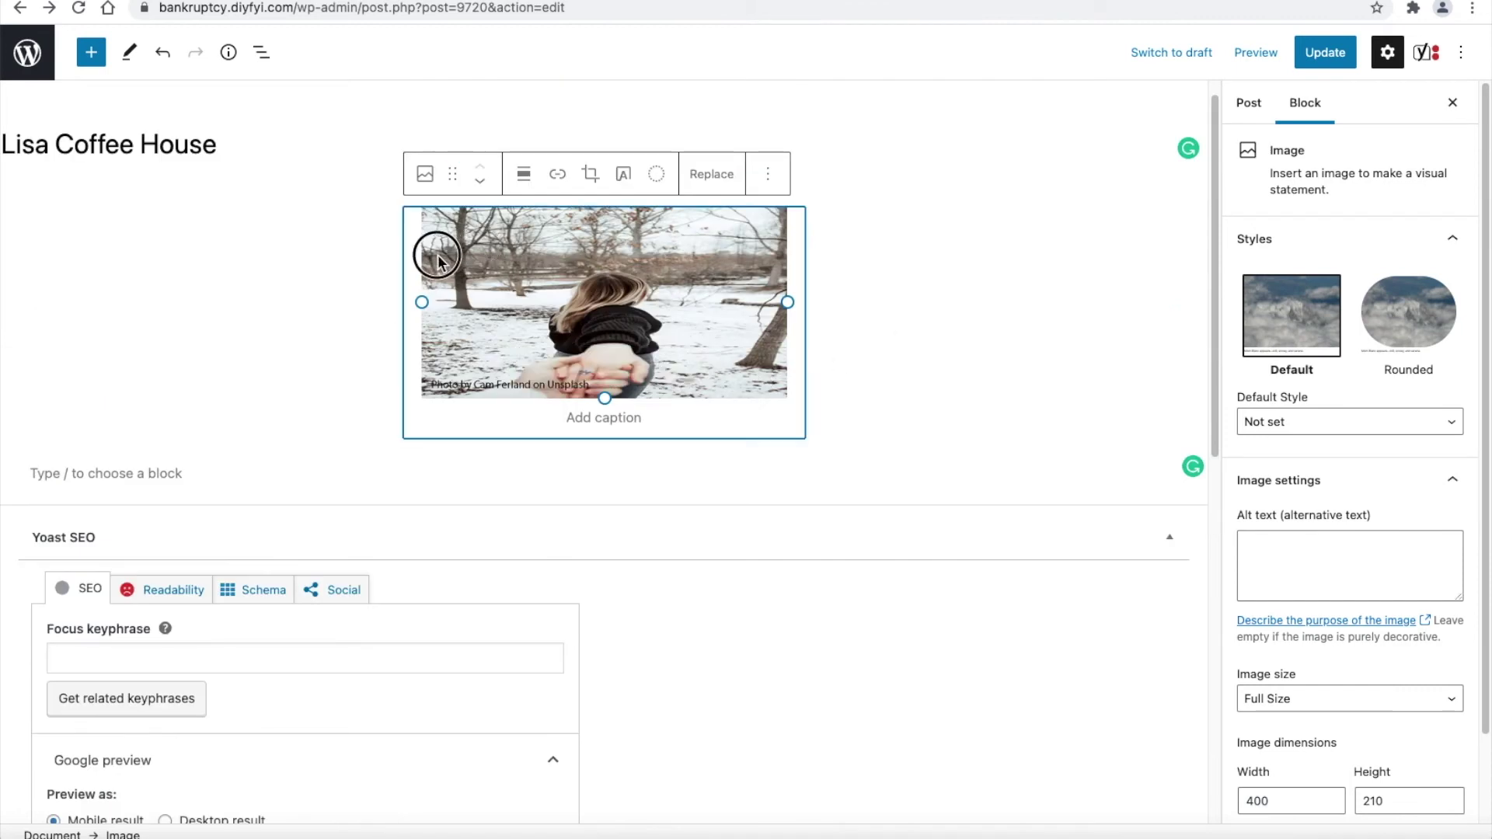
{"action": "left_click", "coordinate": [427, 176]}
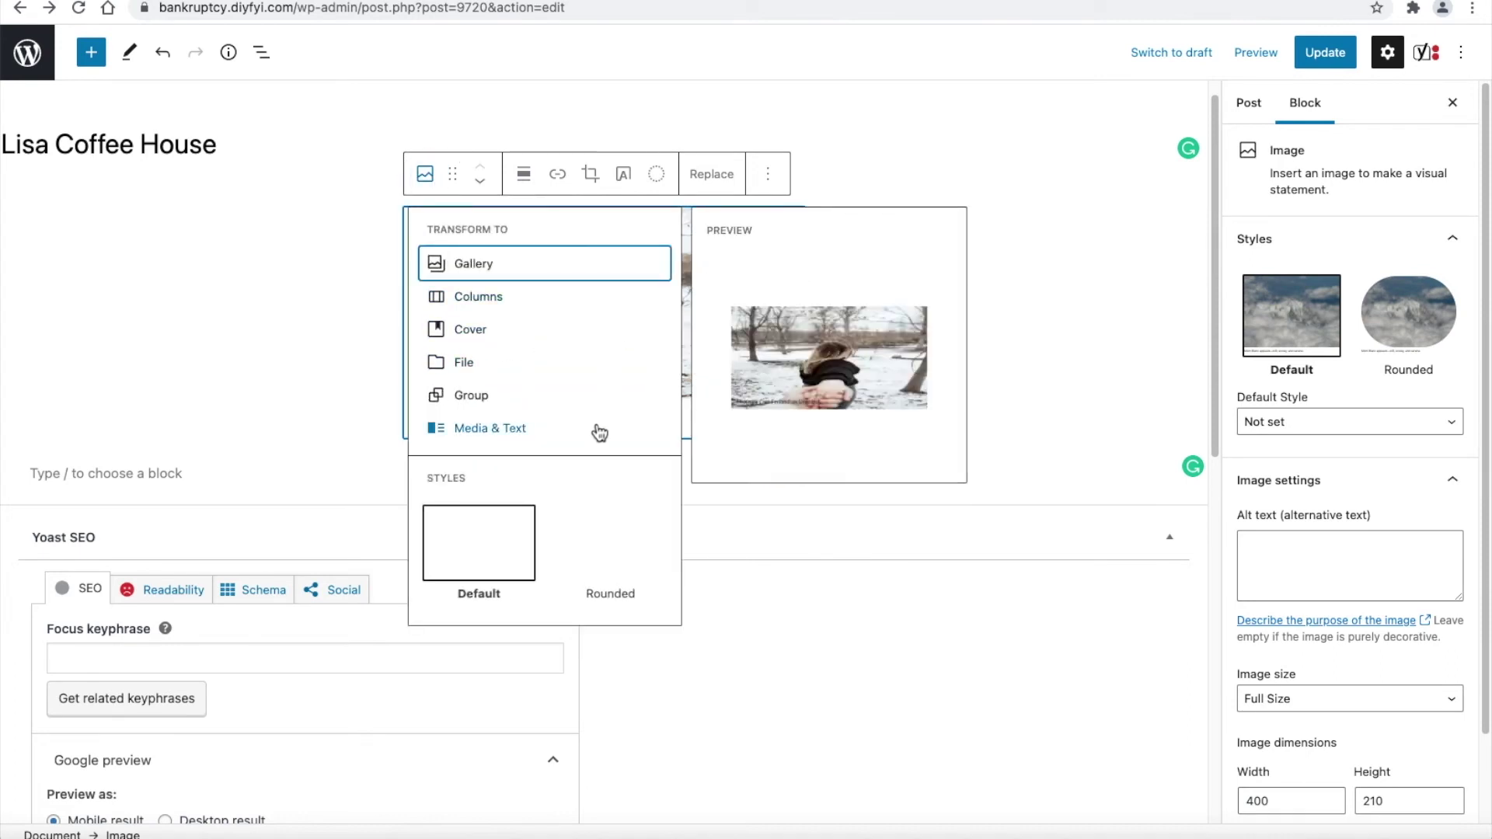
{"action": "left_click", "coordinate": [614, 590]}
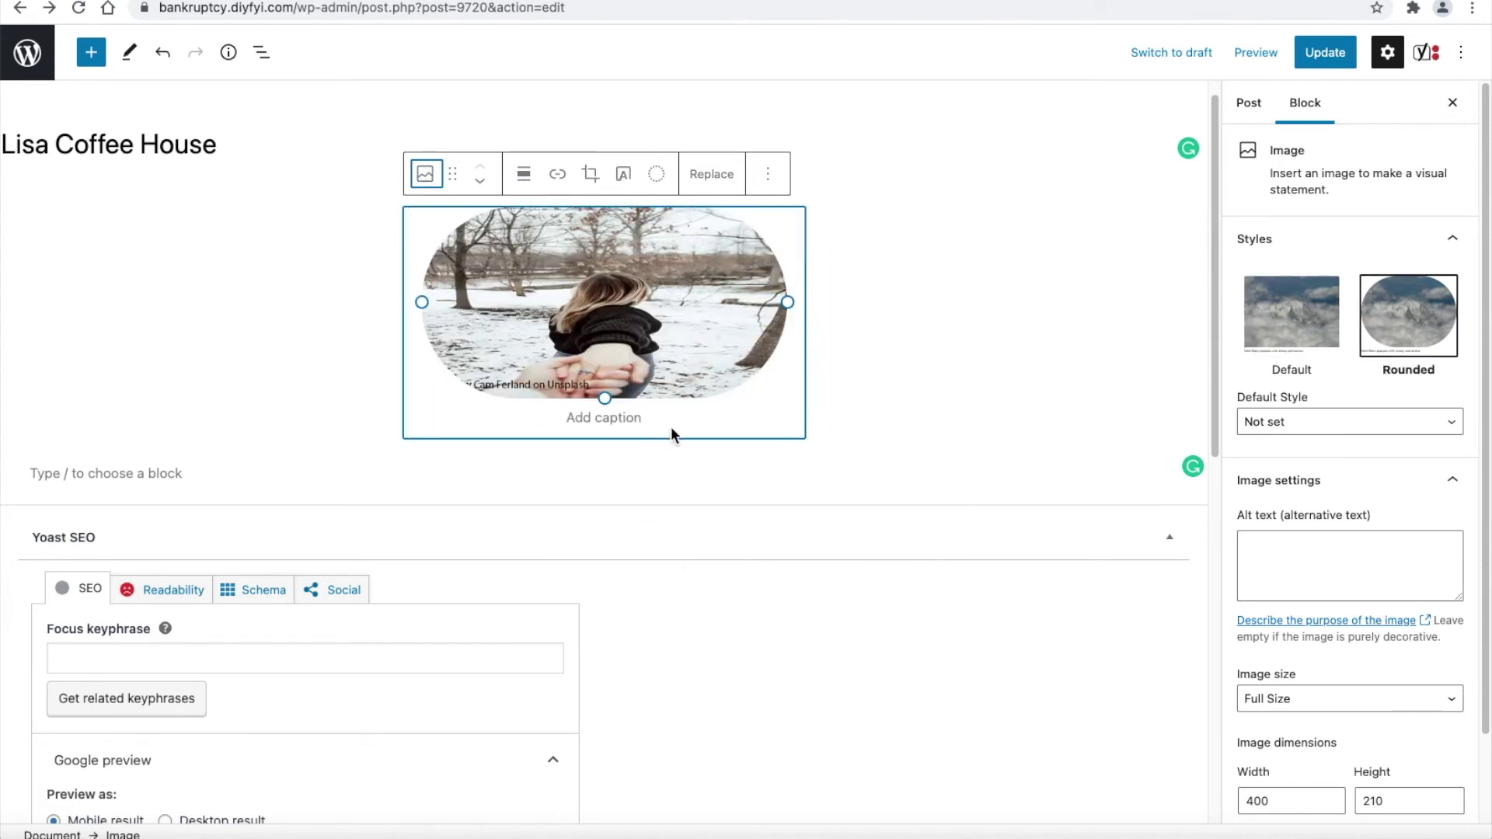
- Enlarge the rounded image to about 462 by 242 pixels and look at its caption formatting and link options
{"action": "left_click_drag", "start_coordinate": [787, 302], "coordinate": [930, 336]}
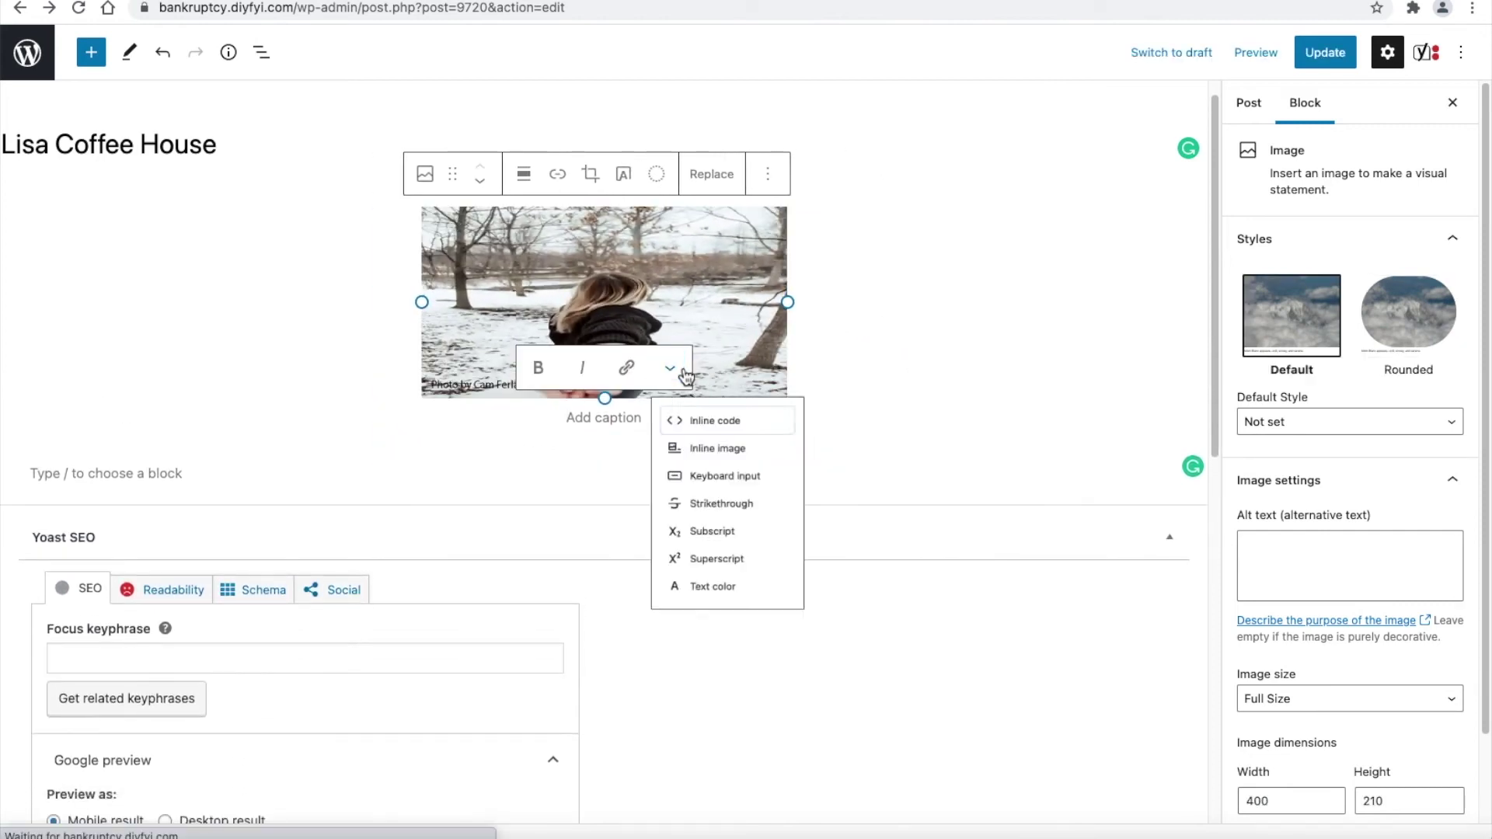
{"action": "left_click", "coordinate": [889, 376]}
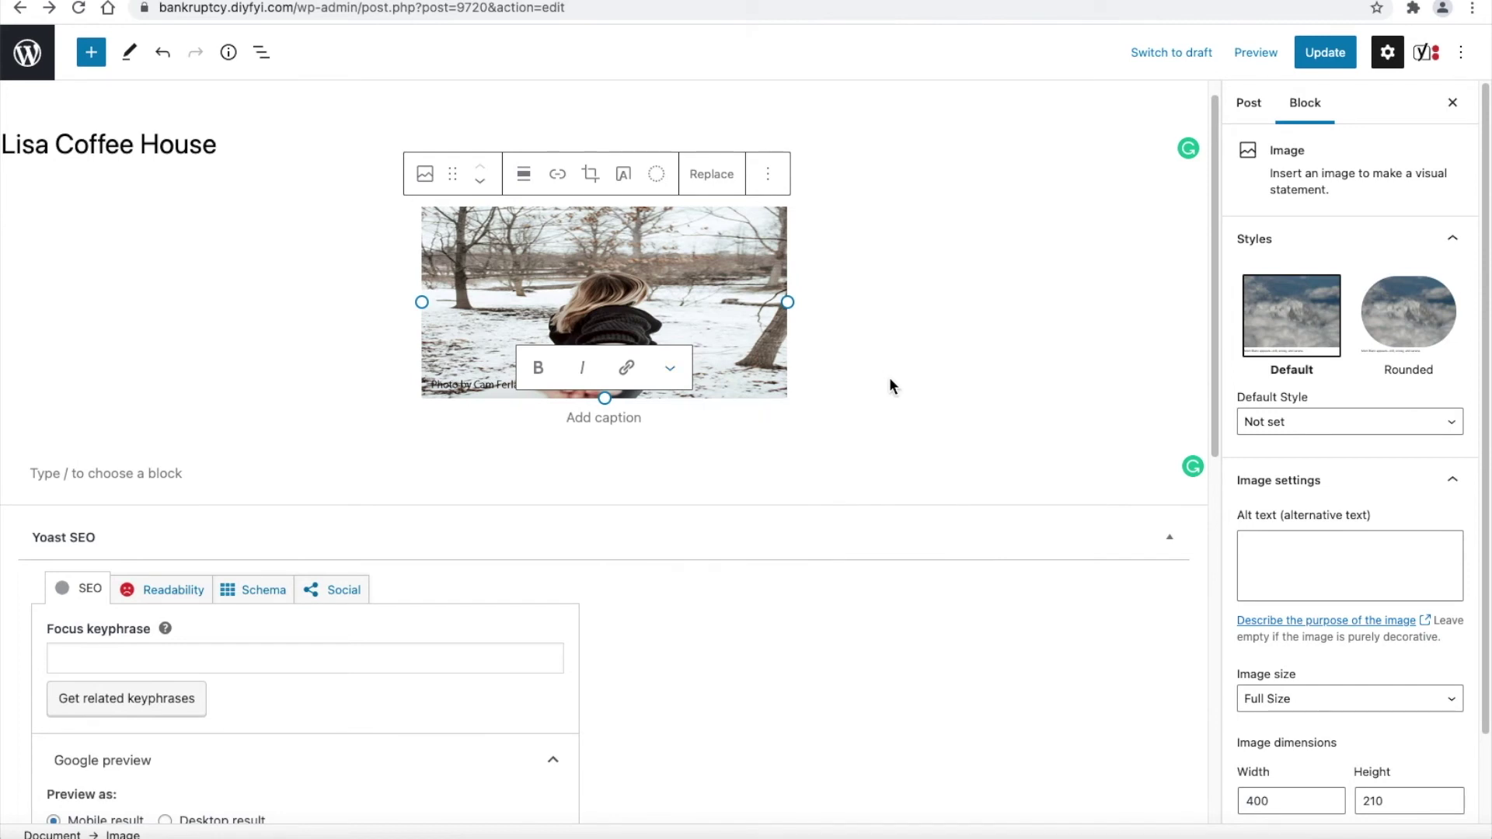
{"action": "left_click", "coordinate": [558, 174]}
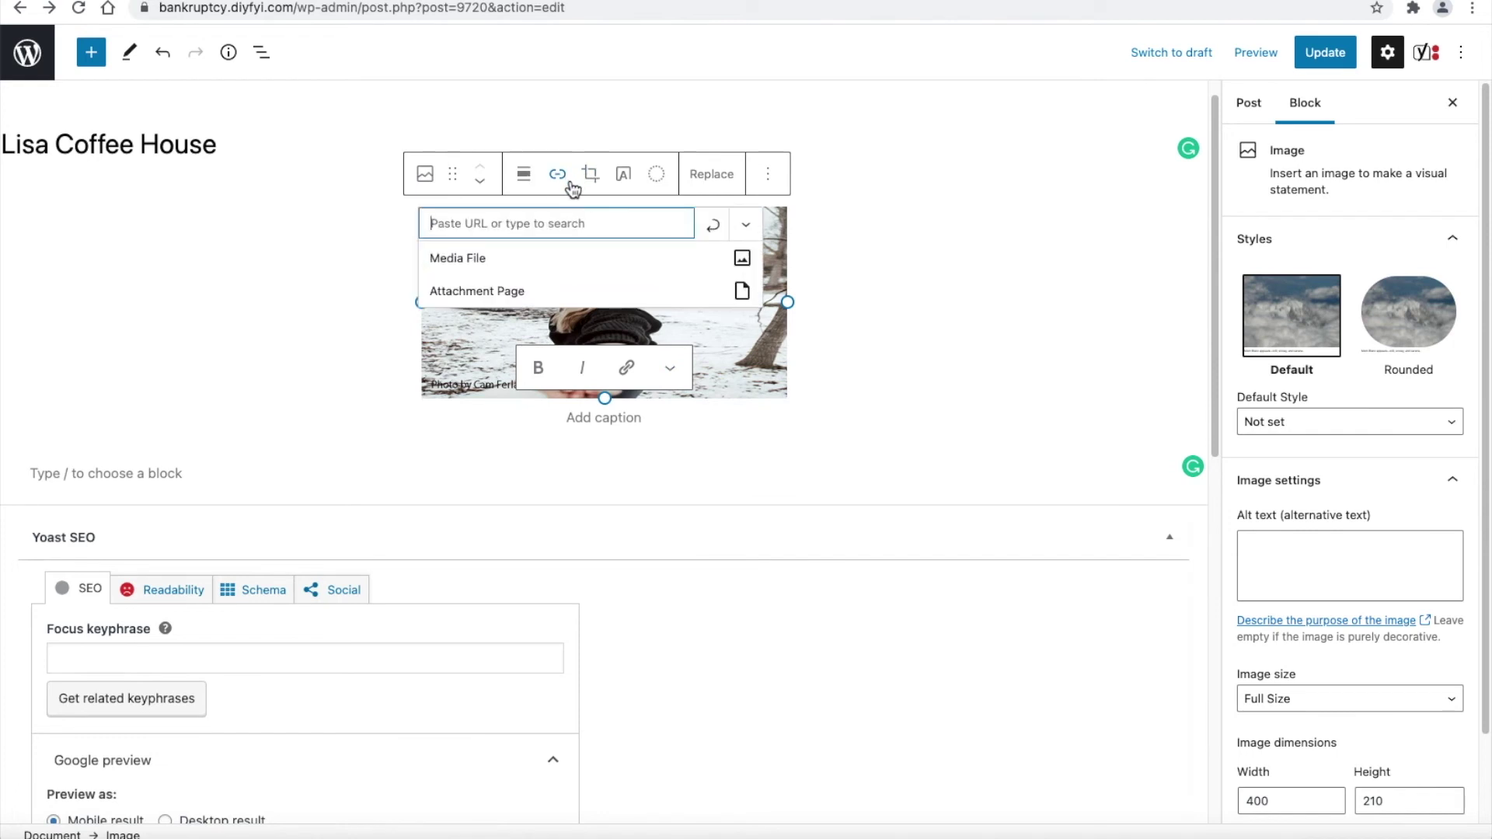
{"action": "left_click", "coordinate": [855, 257]}
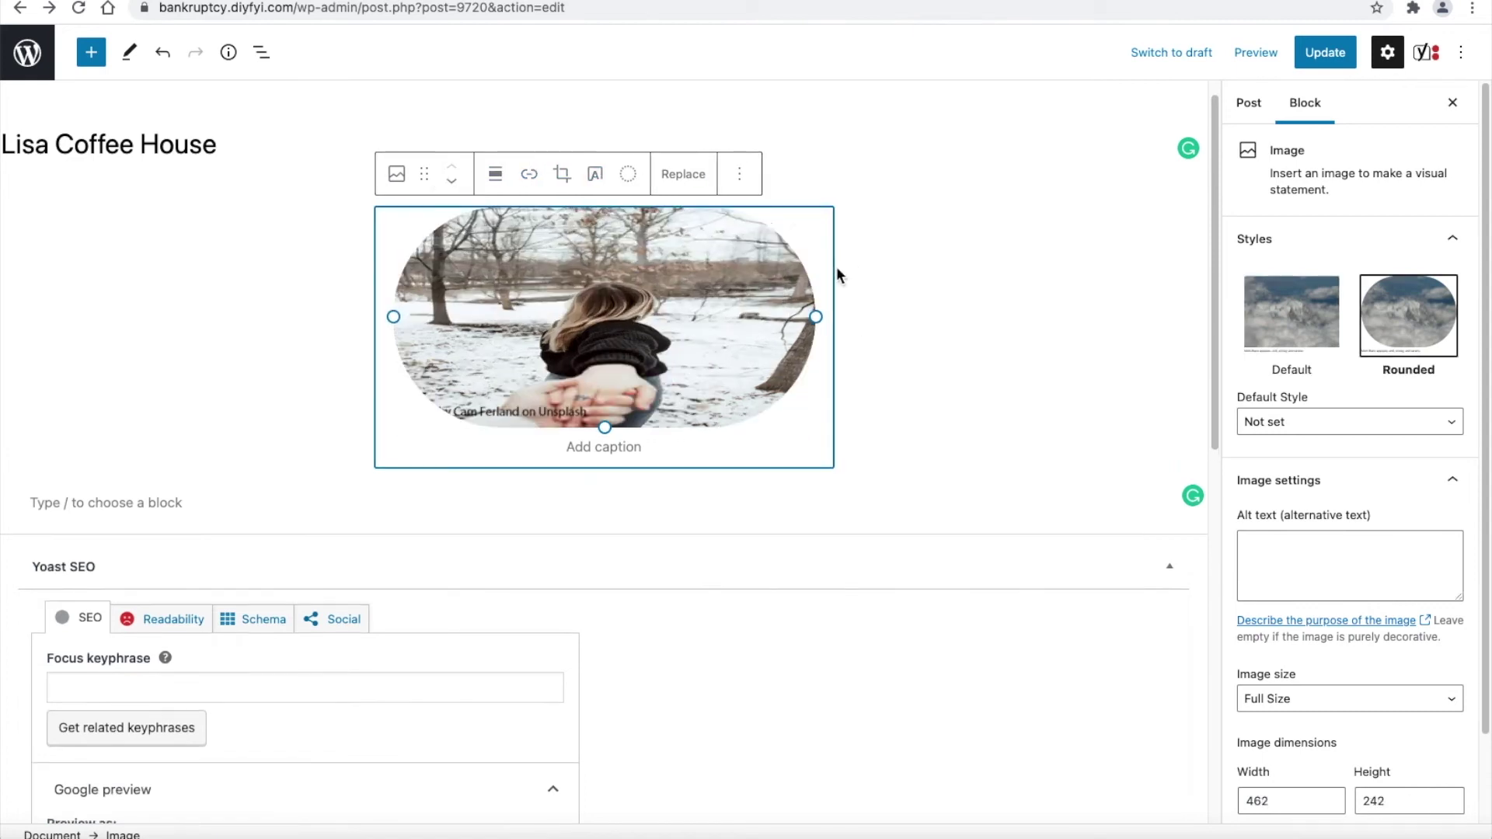
- Remove the rounded image block from the post
{"action": "left_click", "coordinate": [755, 187]}
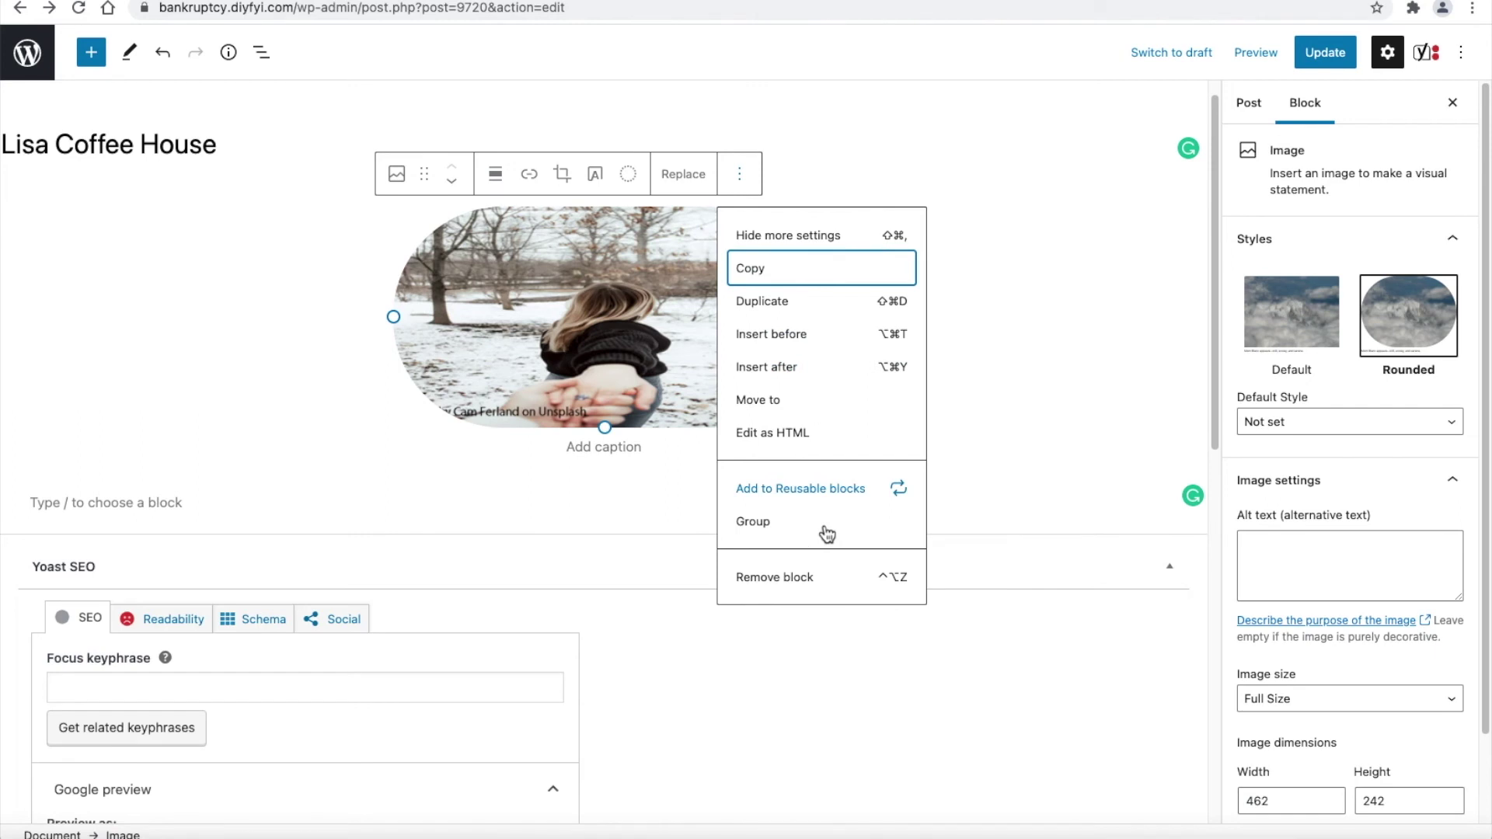
{"action": "left_click", "coordinate": [877, 581]}
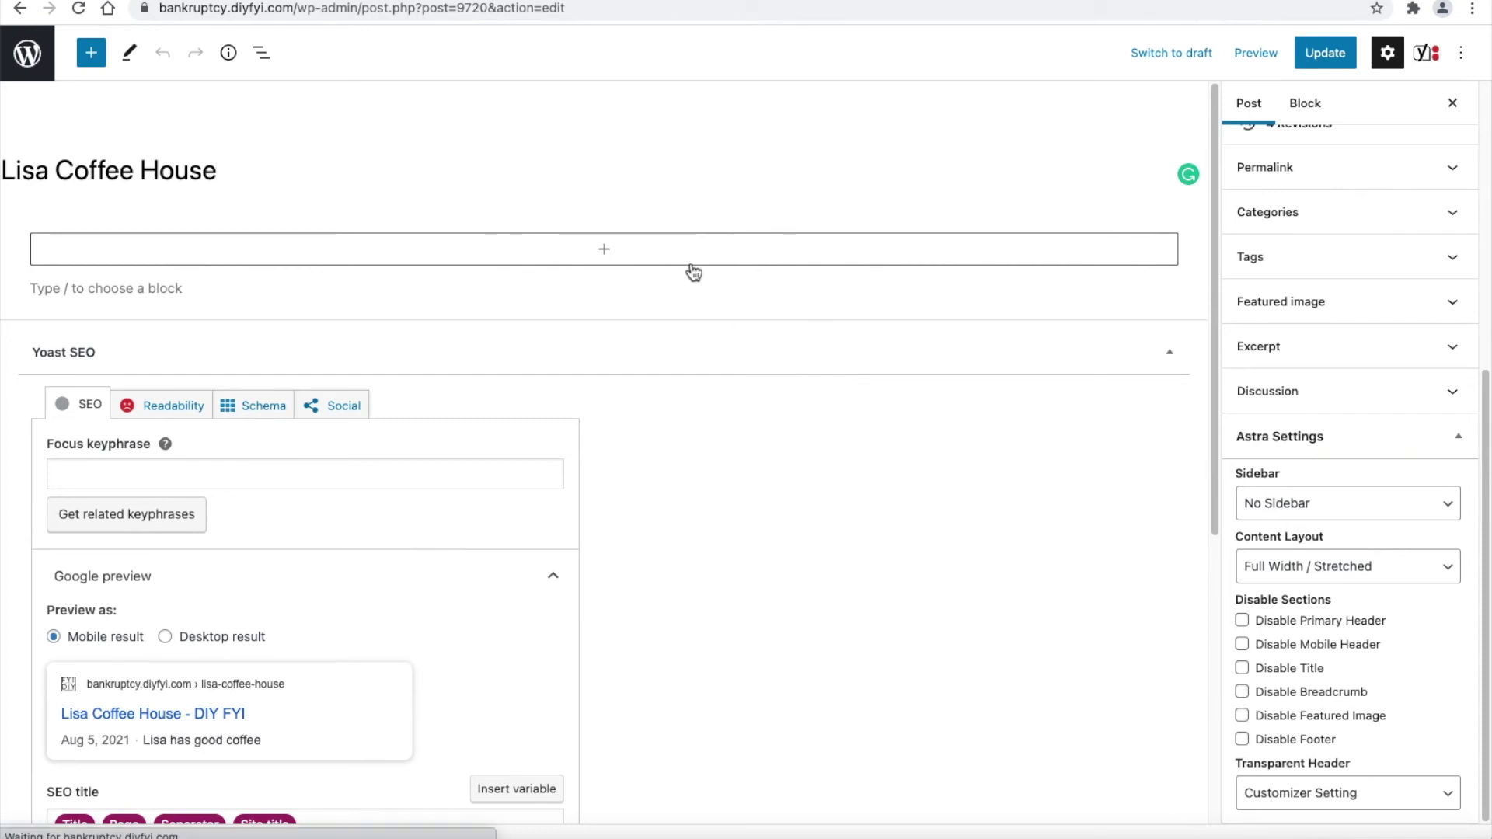
- Browse all available blocks and add a Video block inside the empty column below the post title
{"action": "left_click", "coordinate": [604, 249]}
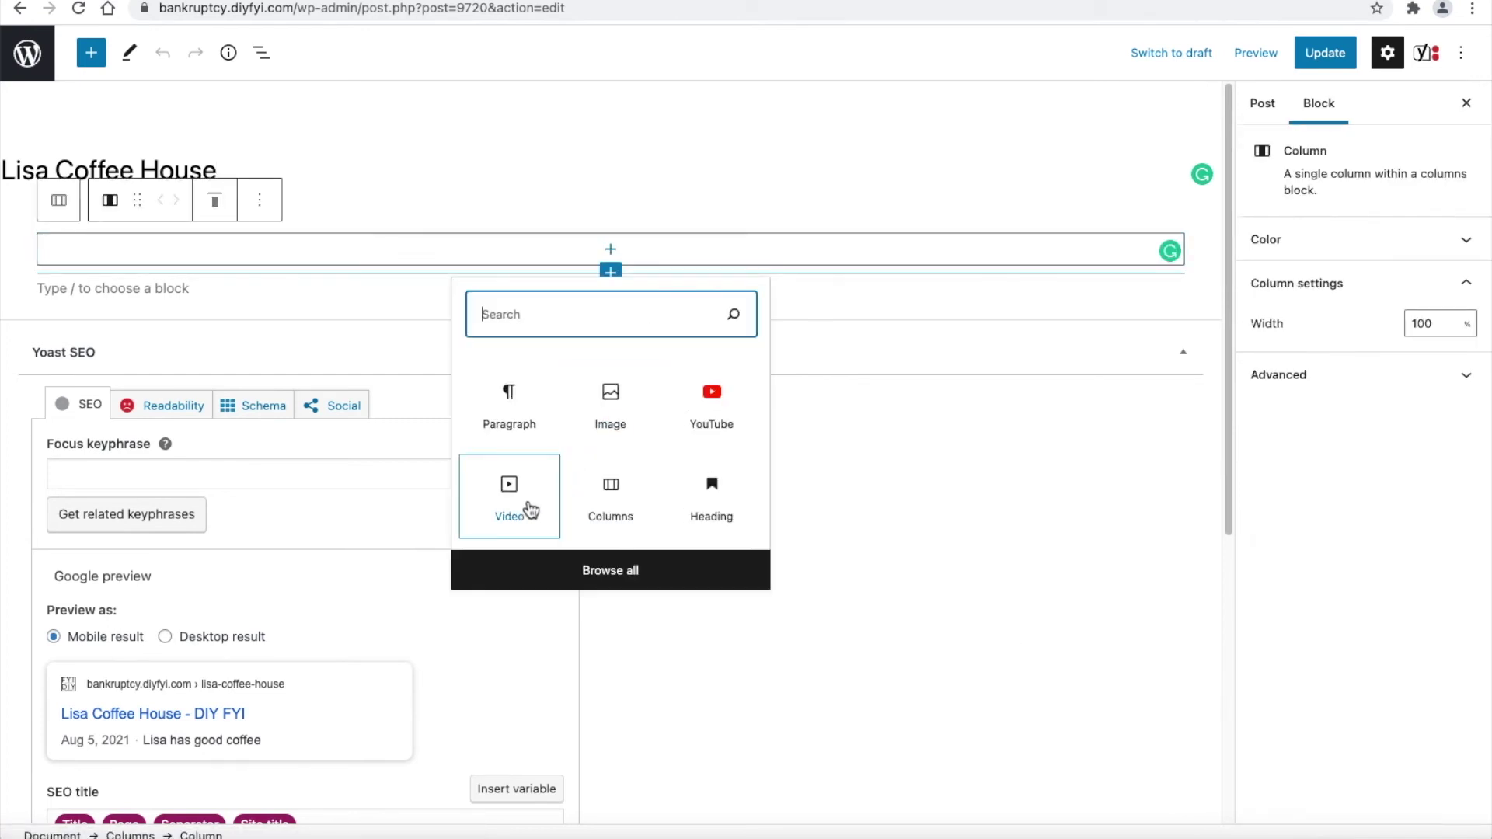
{"action": "left_click", "coordinate": [585, 572]}
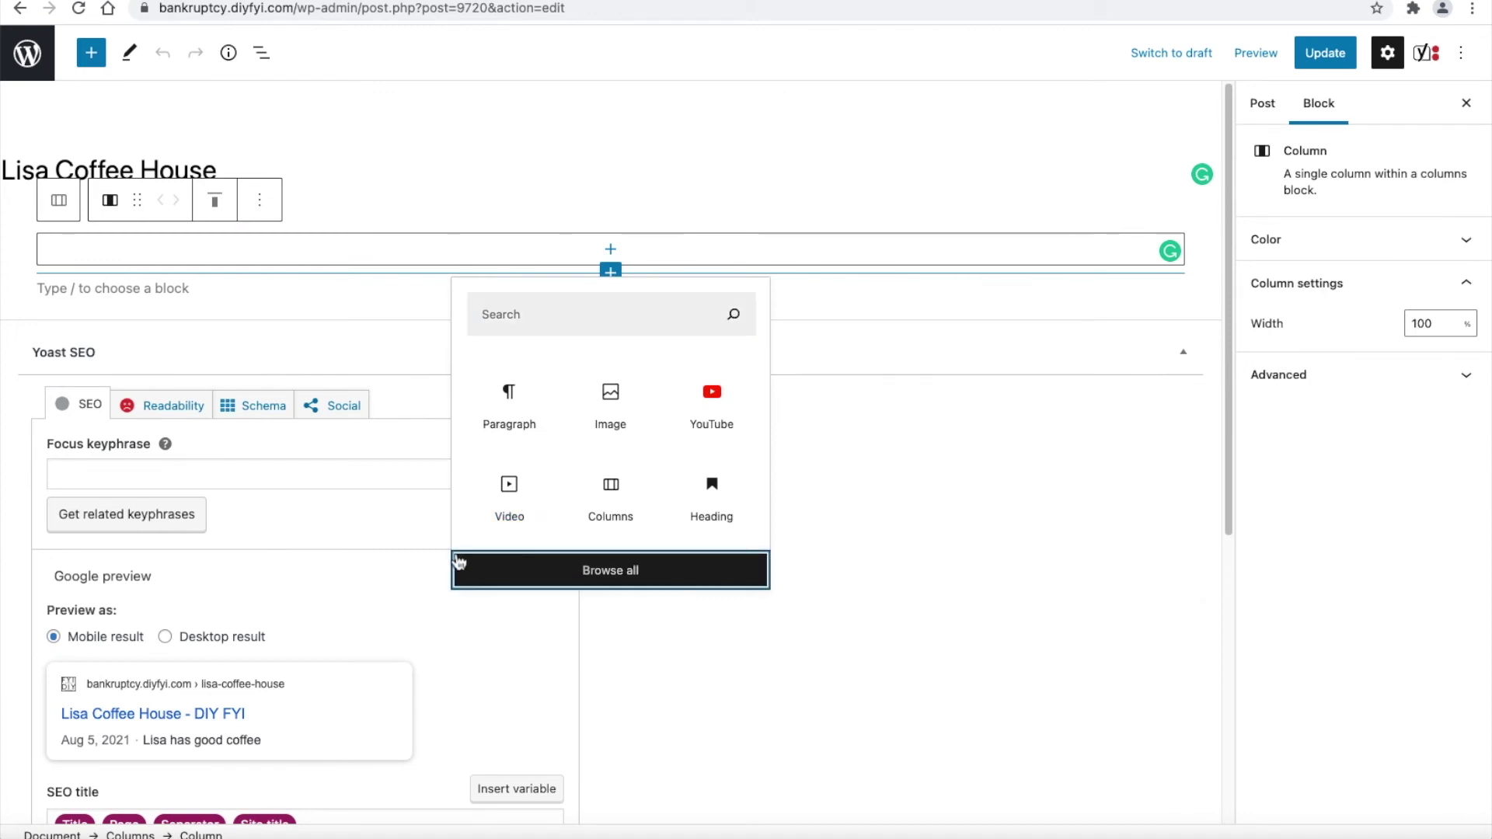
{"action": "scroll", "coordinate": [201, 621], "scroll_direction": "down", "scroll_amount": 5}
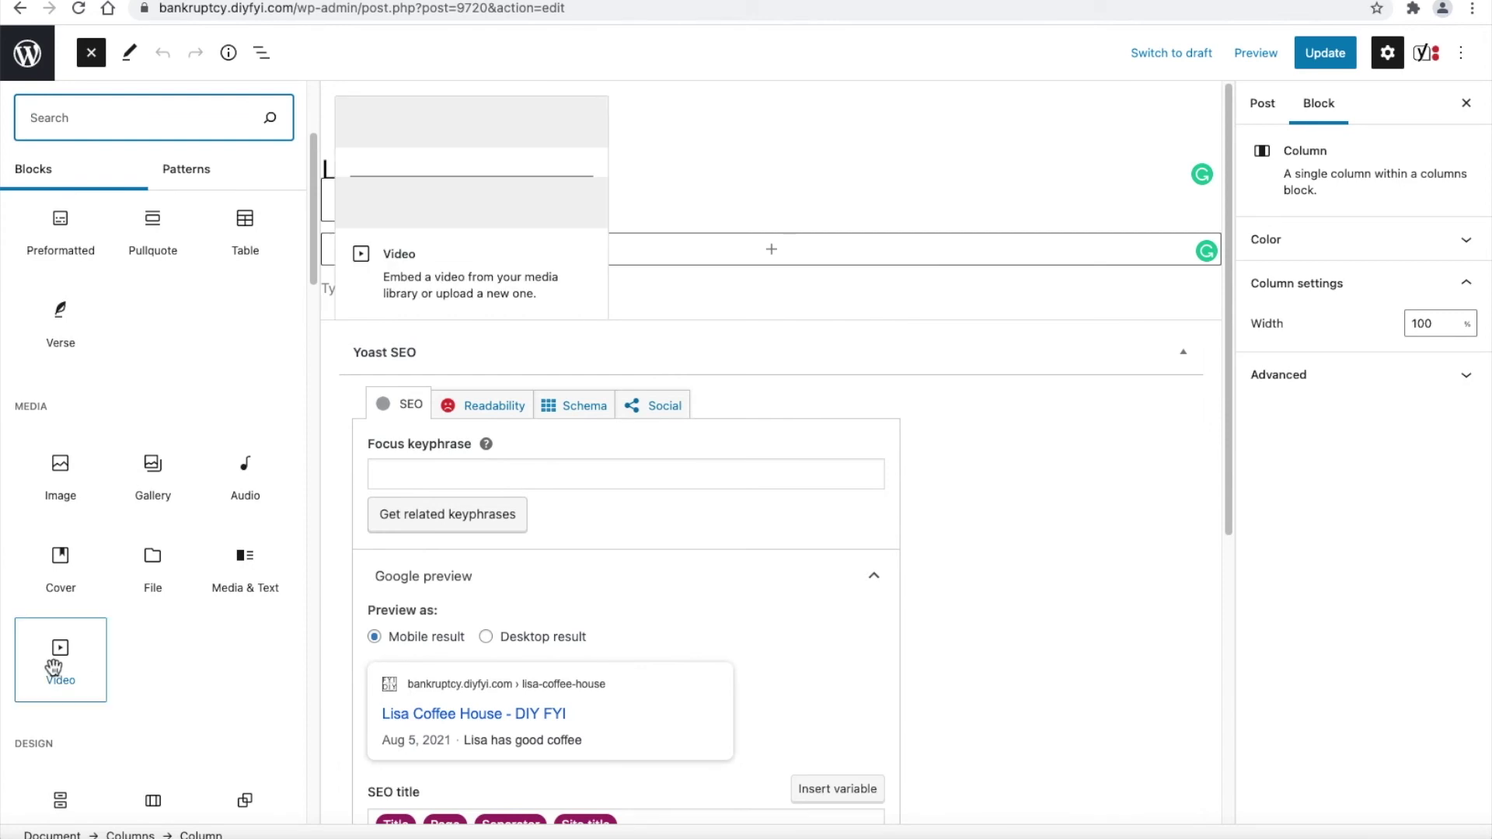
{"action": "left_click", "coordinate": [63, 659]}
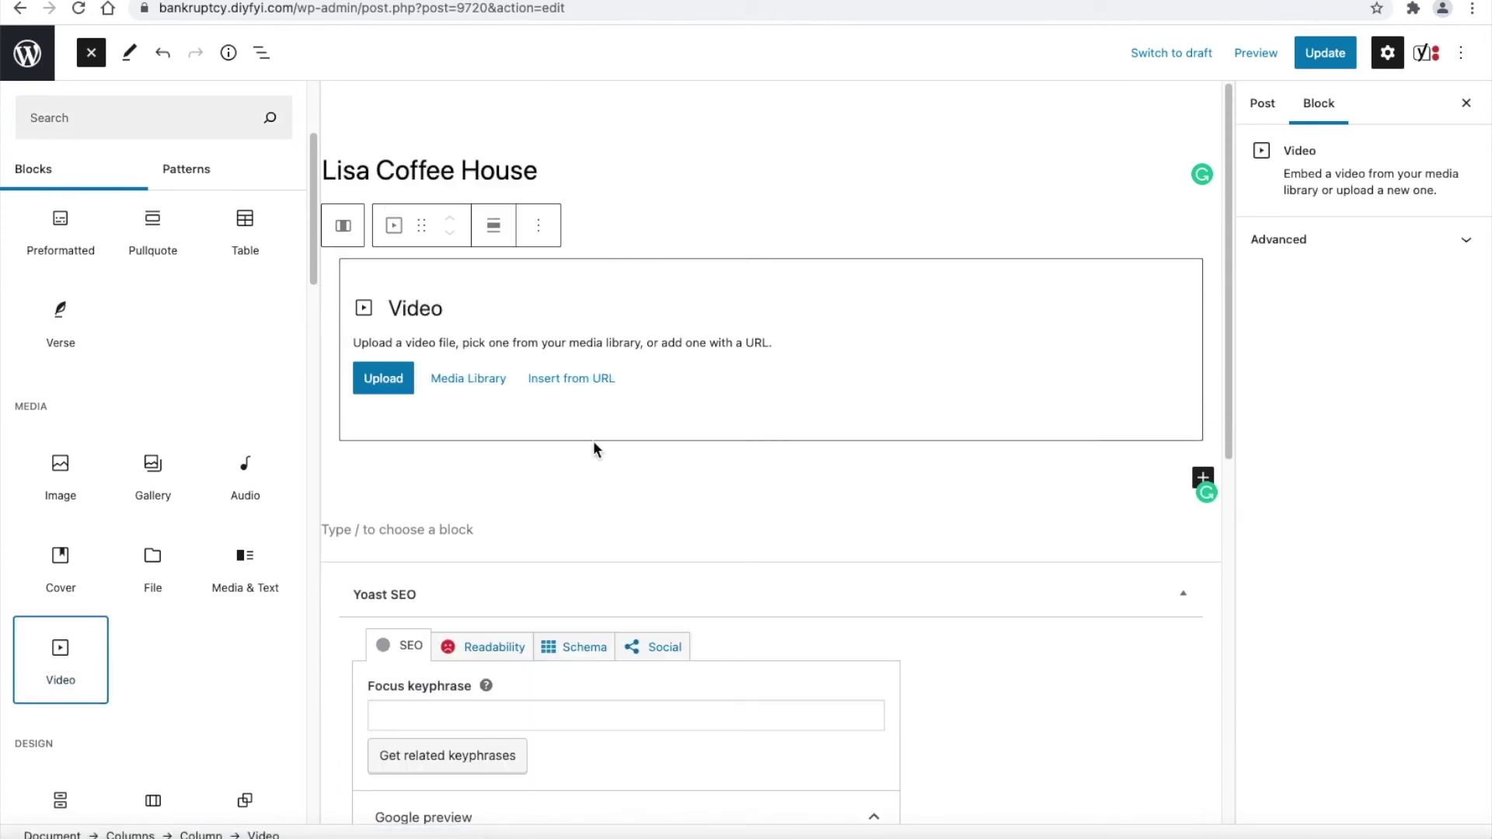
- Embed the YouTube video in the Video block by inserting its copied URL
{"action": "left_click", "coordinate": [590, 392]}
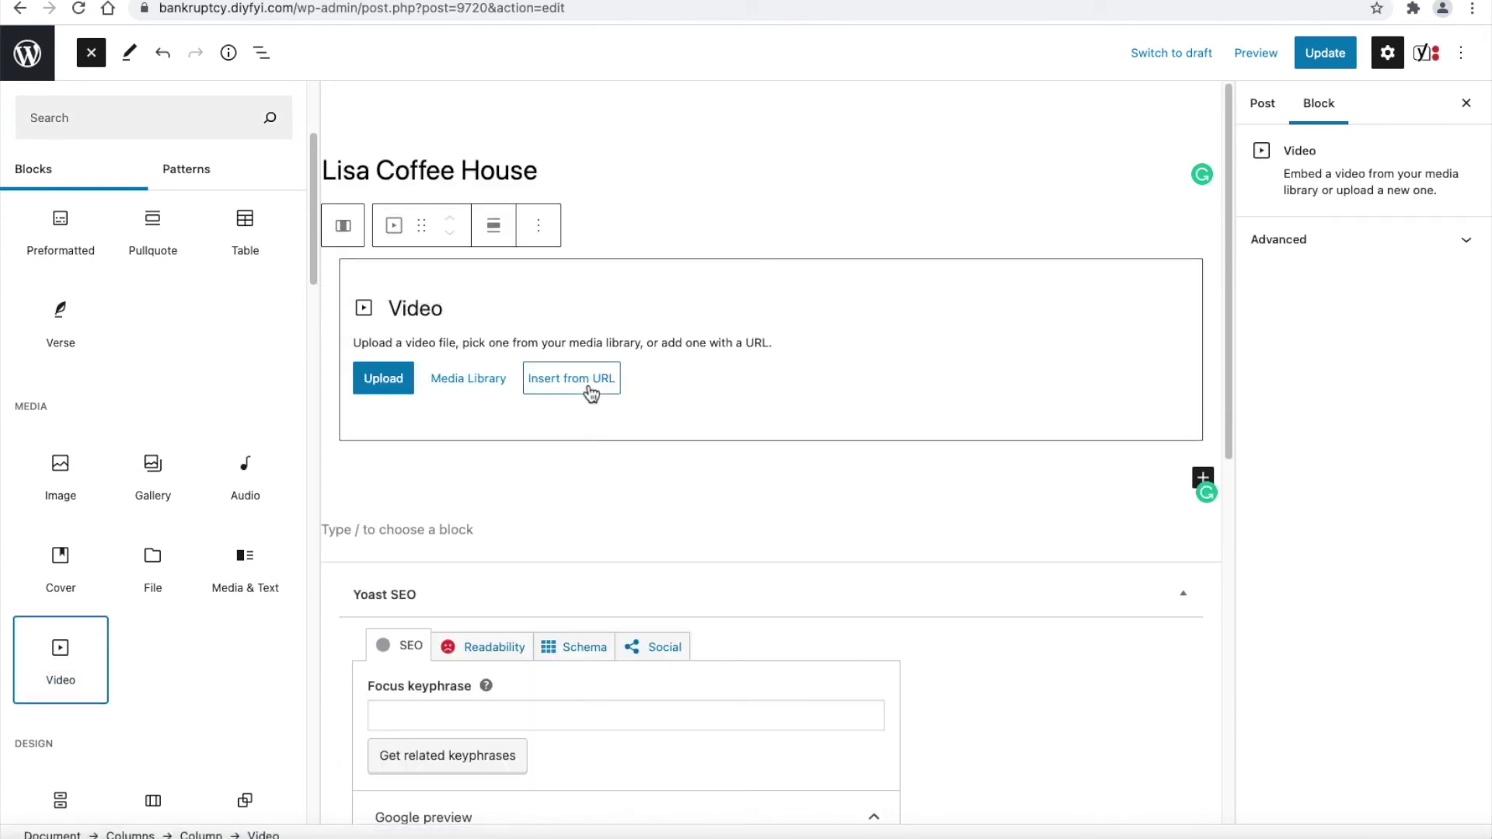
{"action": "left_click", "coordinate": [590, 392]}
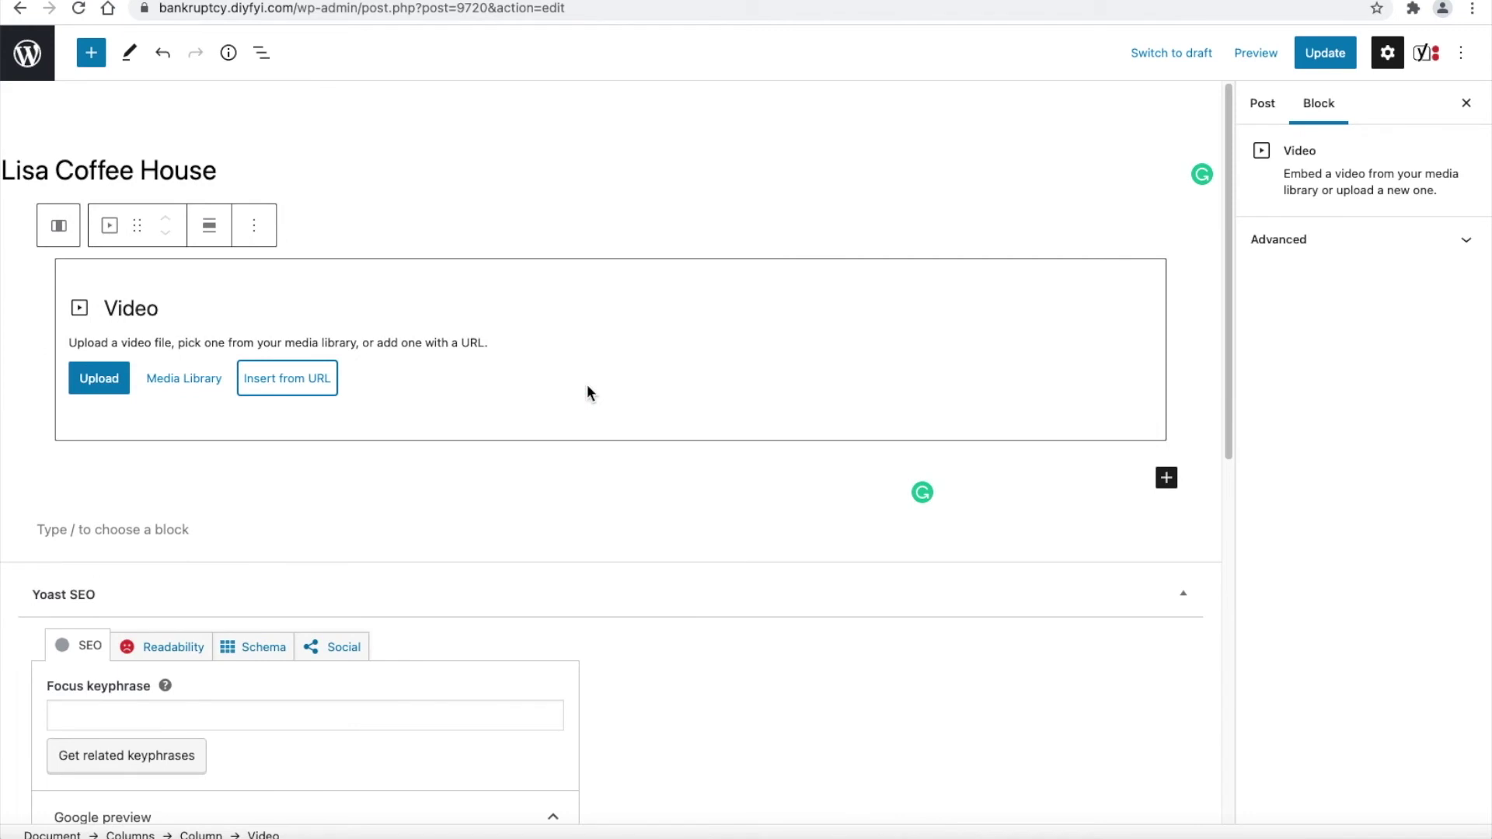
{"action": "left_click", "coordinate": [318, 390]}
{"action": "right_click", "coordinate": [313, 433]}
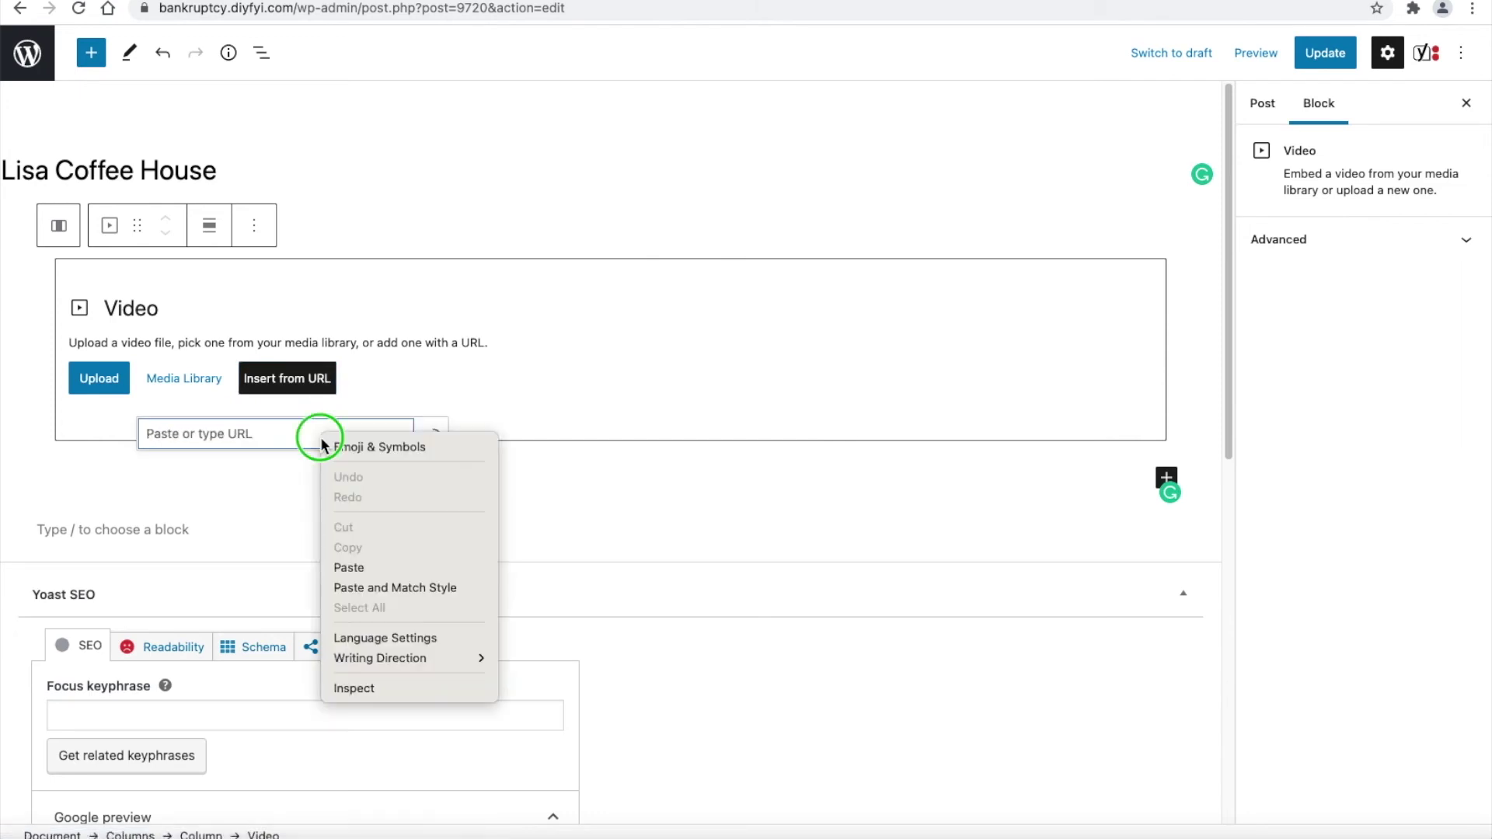
{"action": "left_click", "coordinate": [381, 563]}
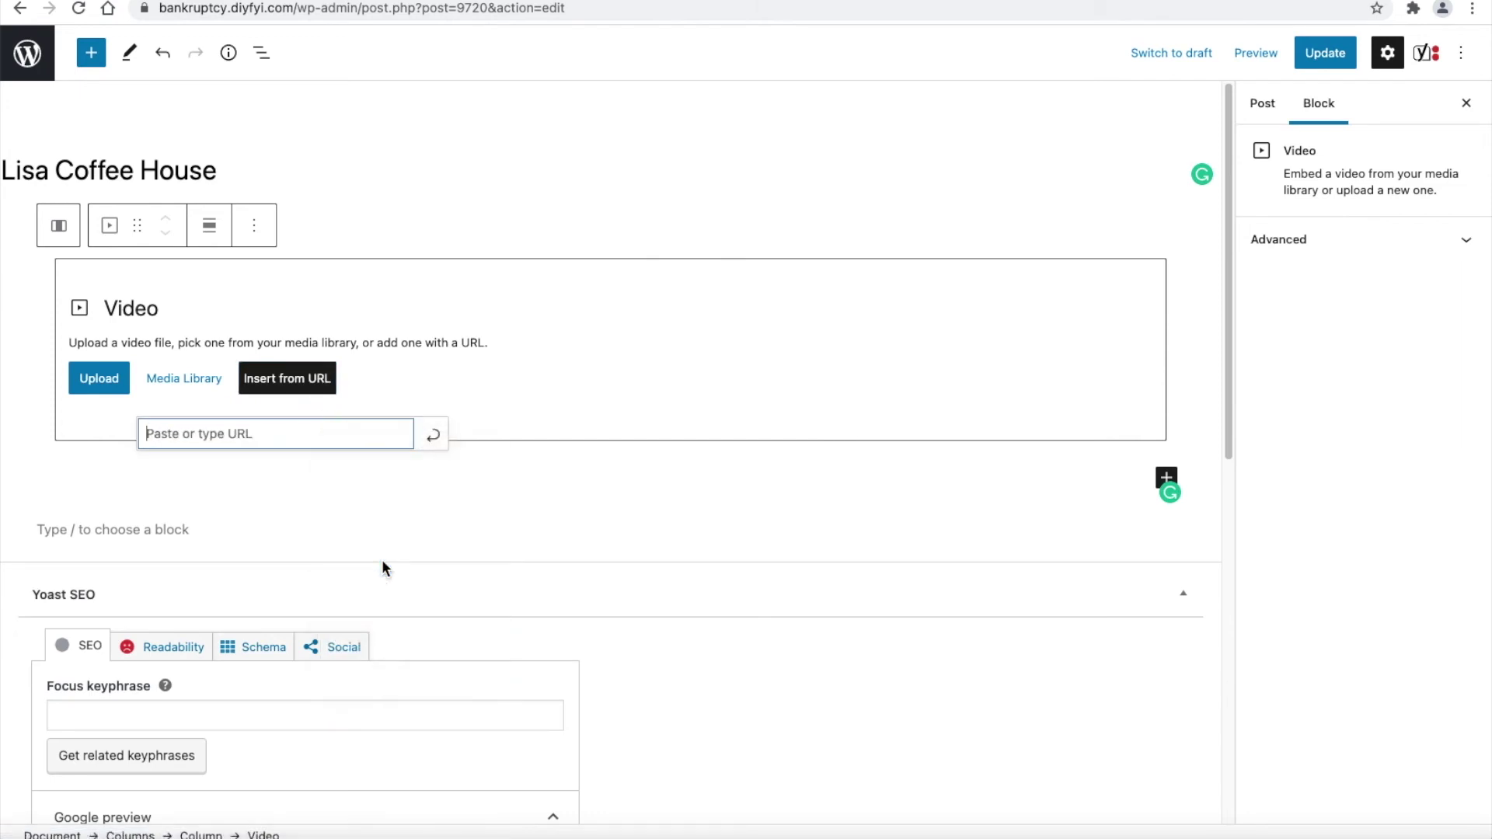
{"action": "left_click", "coordinate": [436, 439]}
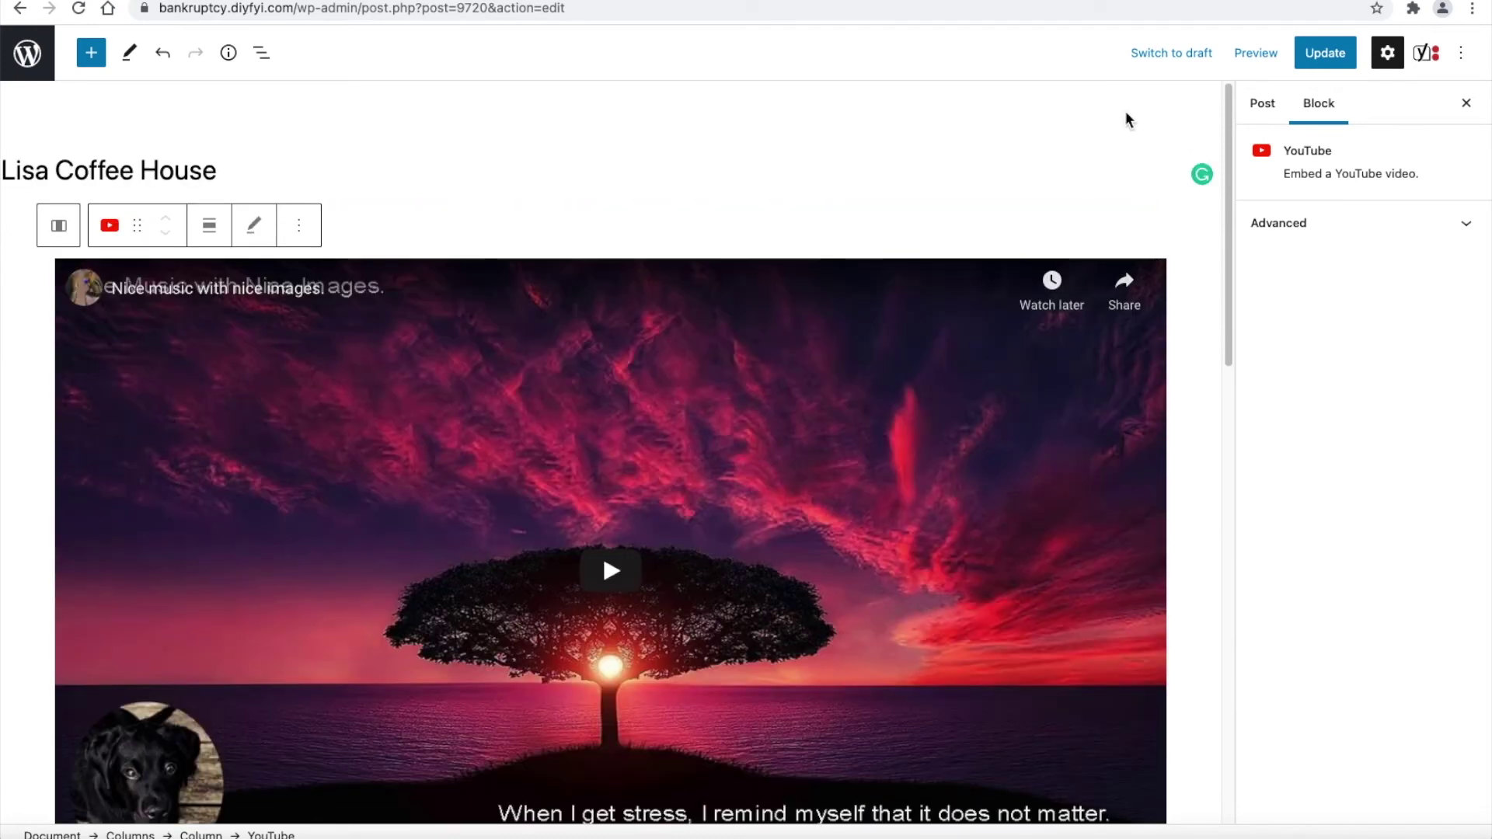
- Review the Content Layout and Sidebar choices in the post's Astra Settings
{"action": "left_click", "coordinate": [1125, 120]}
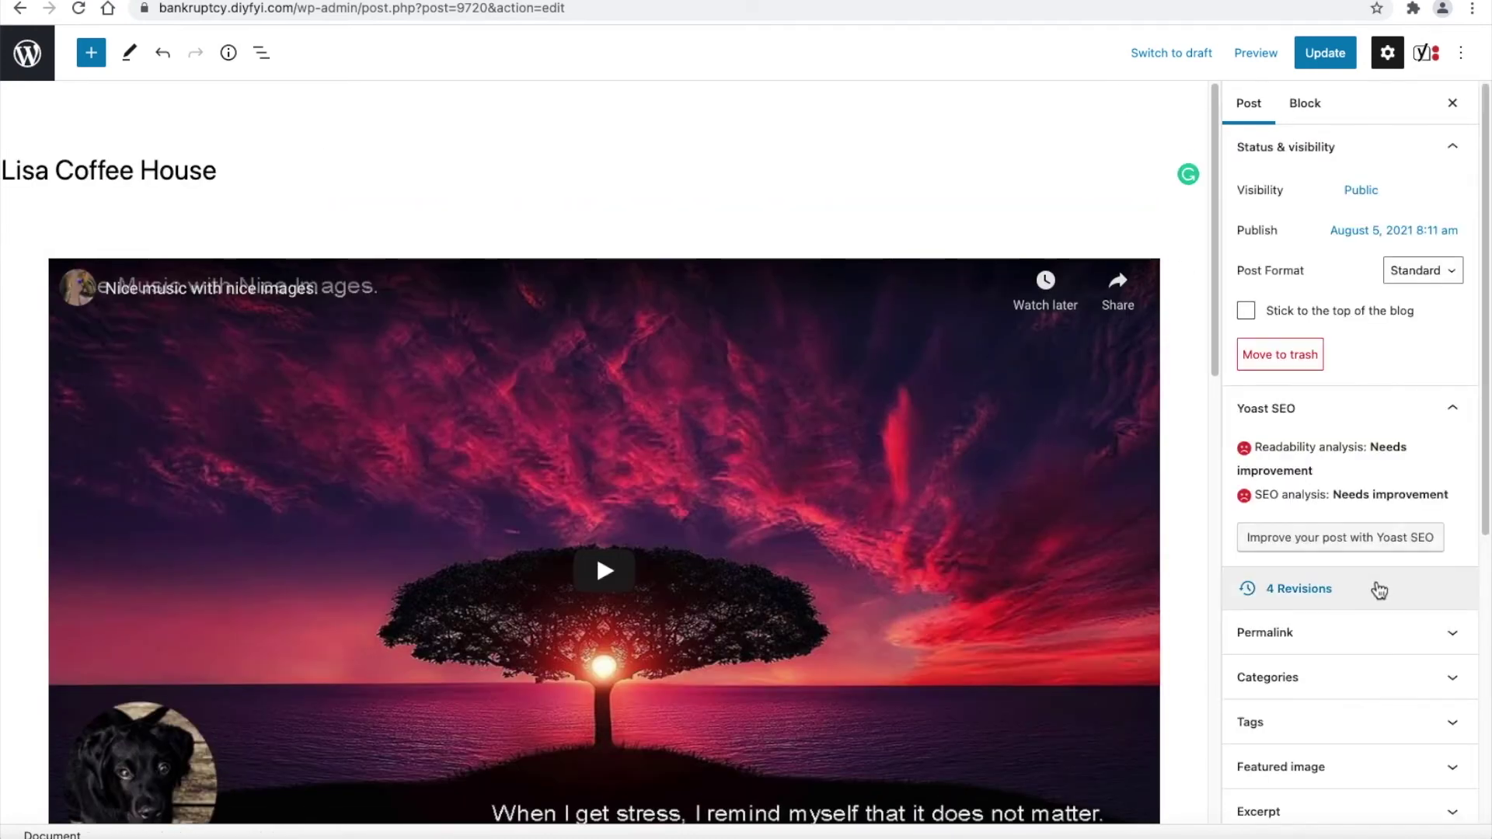
{"action": "scroll", "coordinate": [1382, 653], "scroll_direction": "down", "scroll_amount": 3}
{"action": "scroll", "coordinate": [1384, 650], "scroll_direction": "down", "scroll_amount": 2}
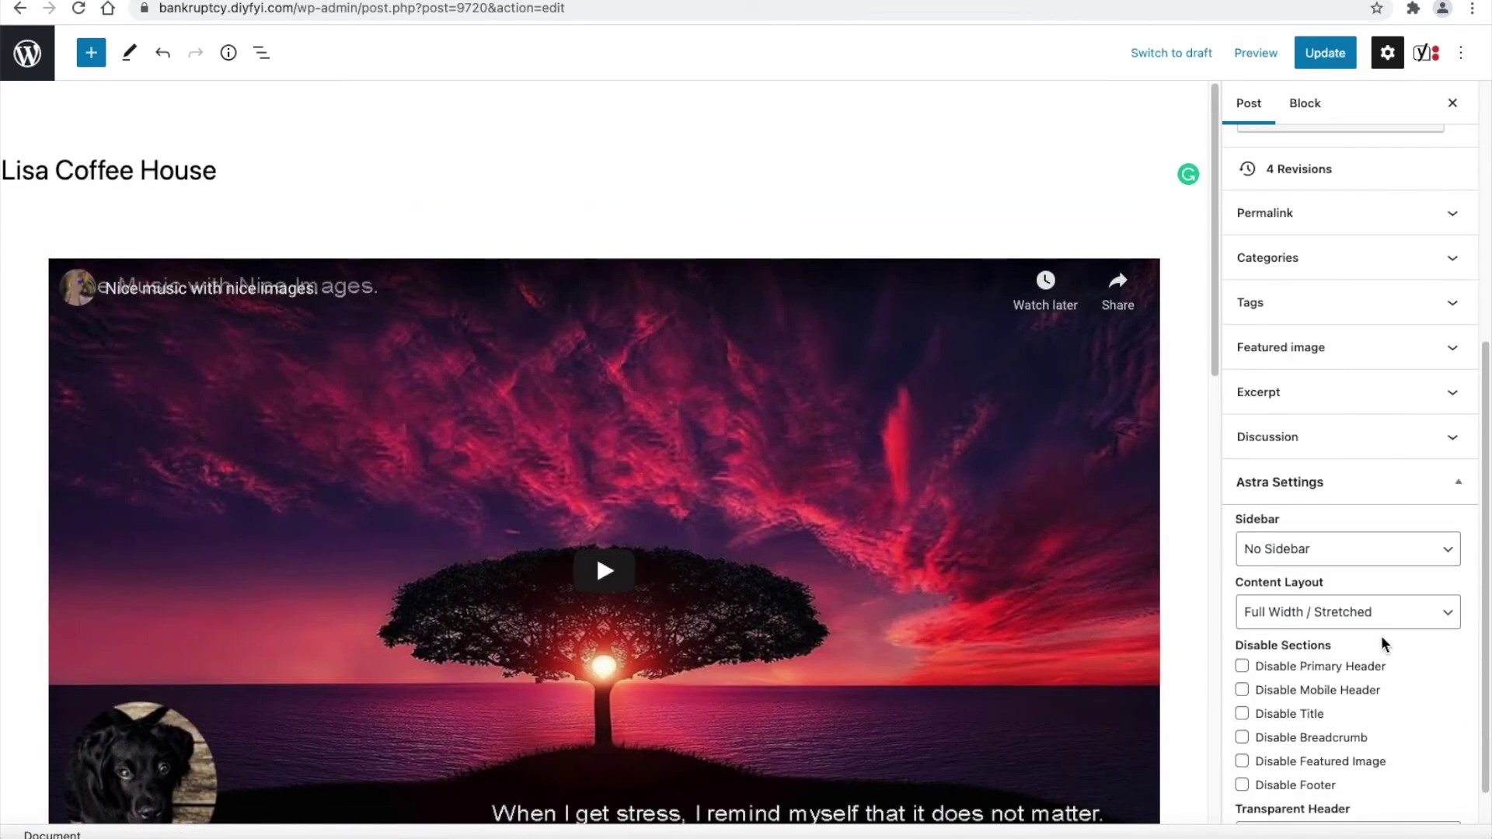
{"action": "left_click", "coordinate": [1377, 621]}
{"action": "left_click", "coordinate": [1369, 551]}
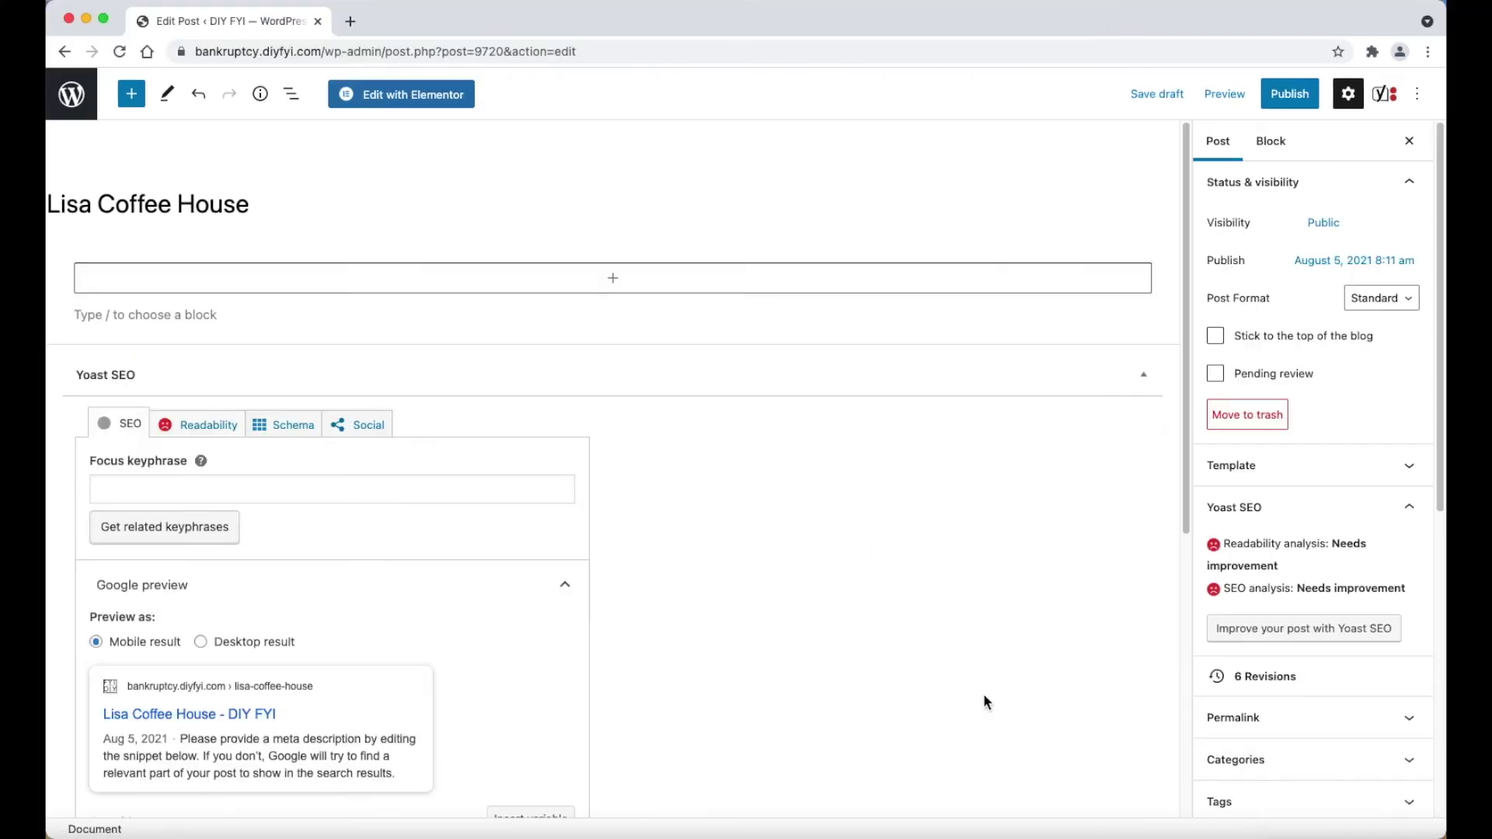
- Open the post in the Elementor editor and add a section with three equal columns
{"action": "left_click", "coordinate": [442, 97]}
{"action": "left_click", "coordinate": [604, 372]}
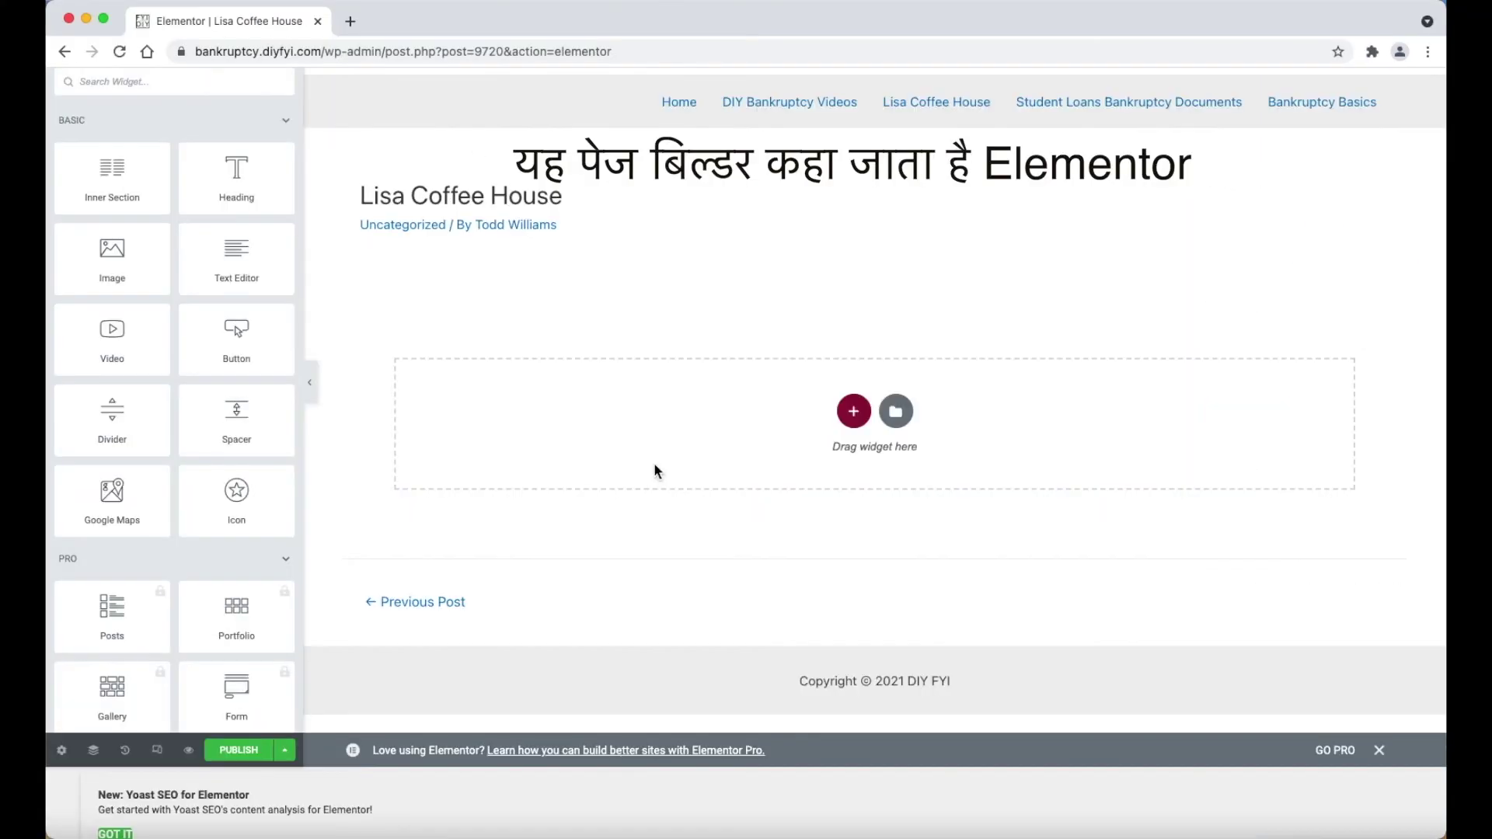
{"action": "left_click", "coordinate": [853, 412]}
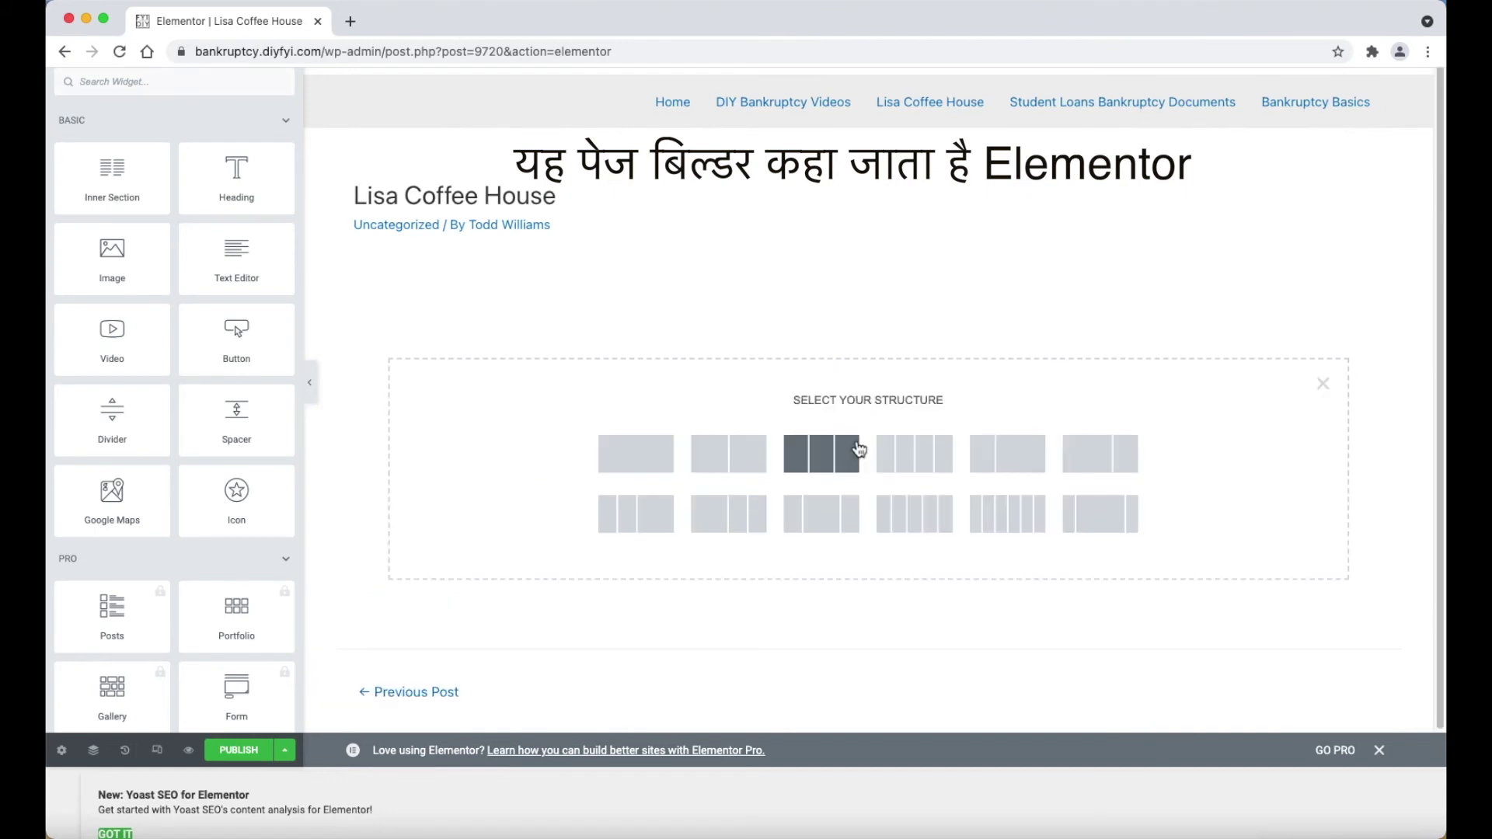
{"action": "left_click", "coordinate": [849, 457]}
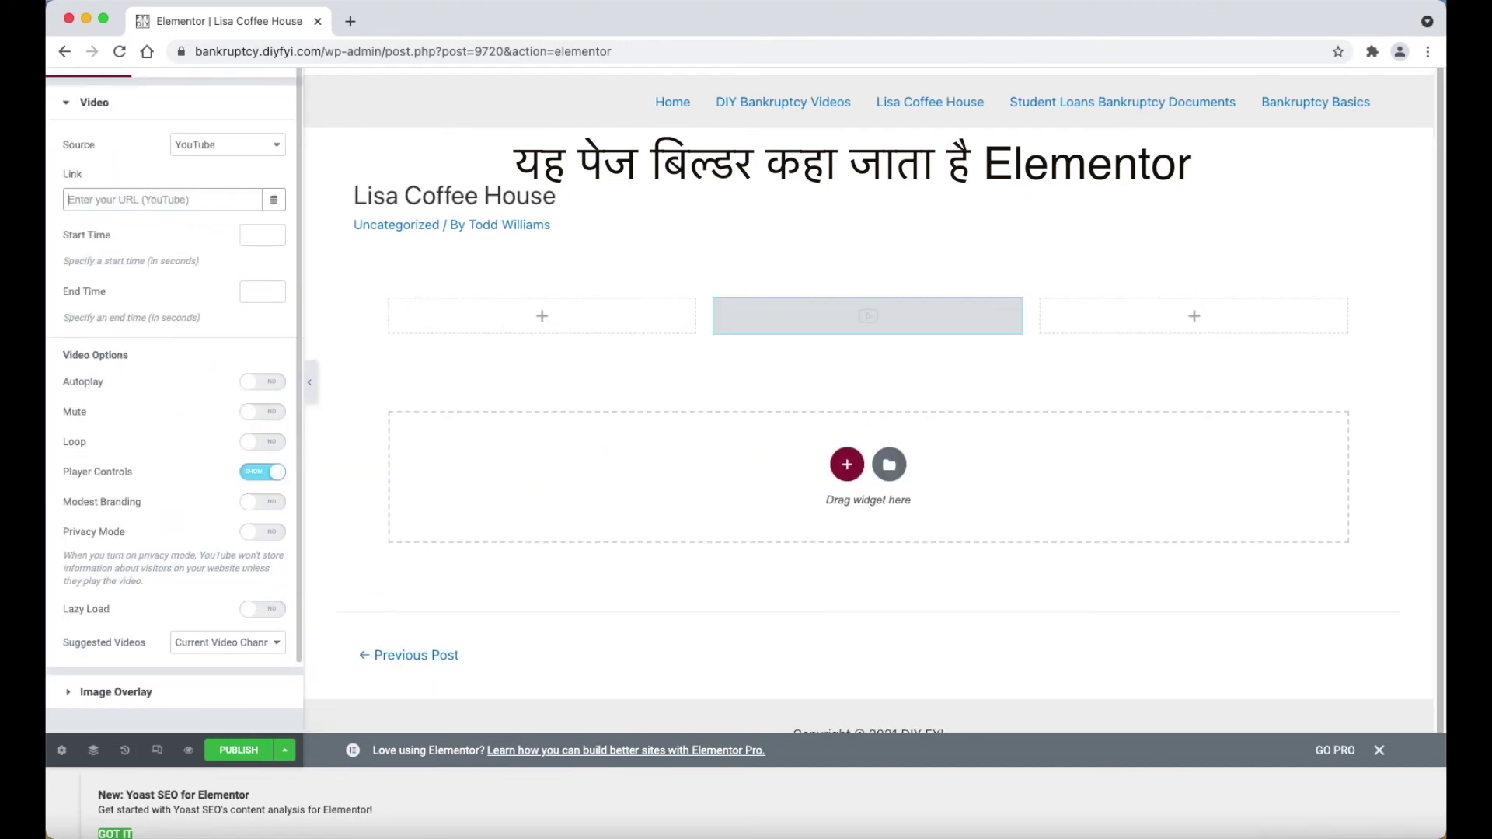
{"action": "type", "text": "https://youtu.be/RQ46A8bcAcE"}
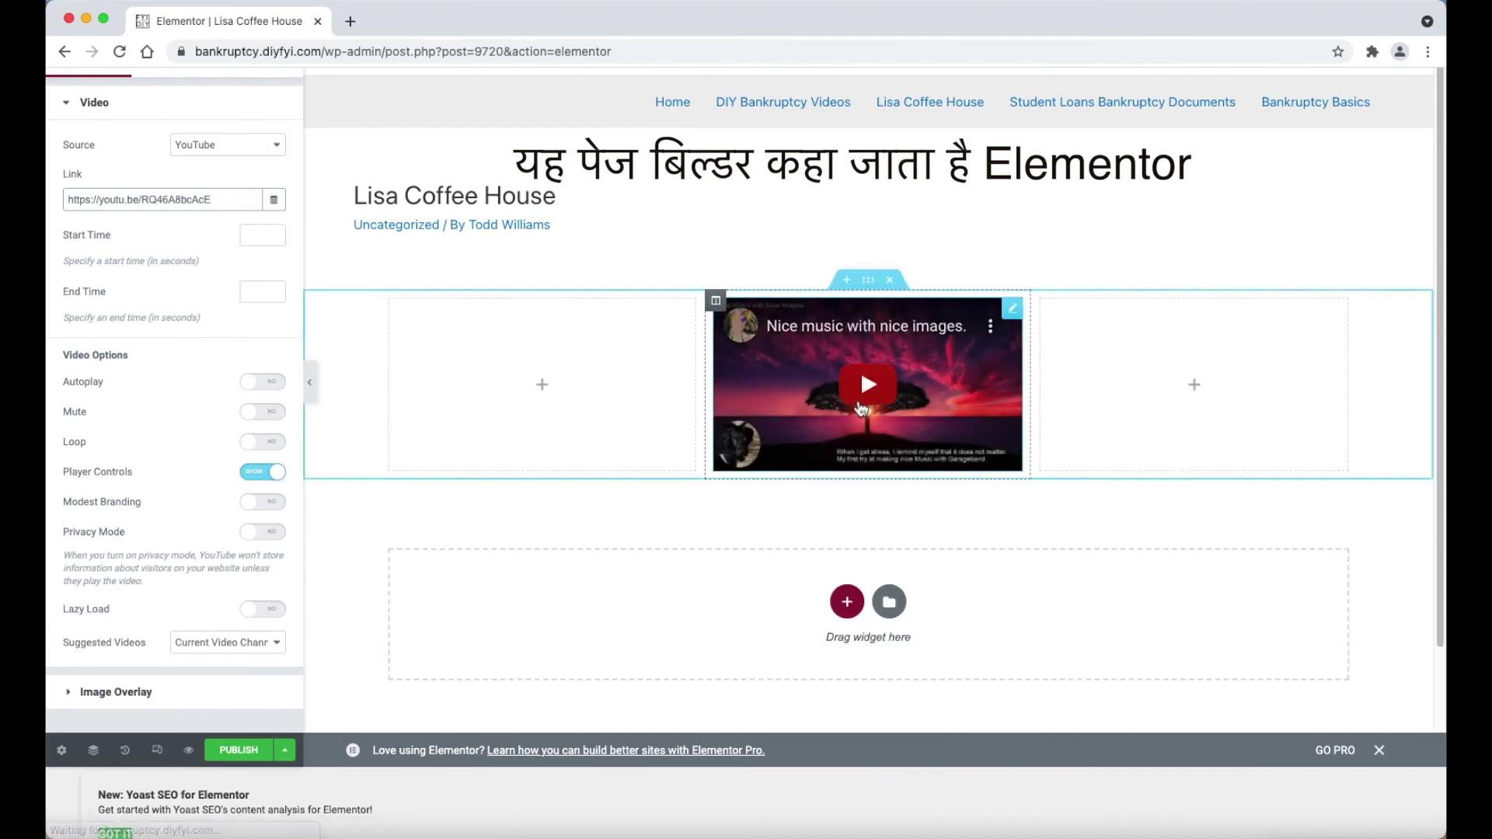
{"action": "left_click_drag", "start_coordinate": [1031, 369], "coordinate": [1069, 400]}
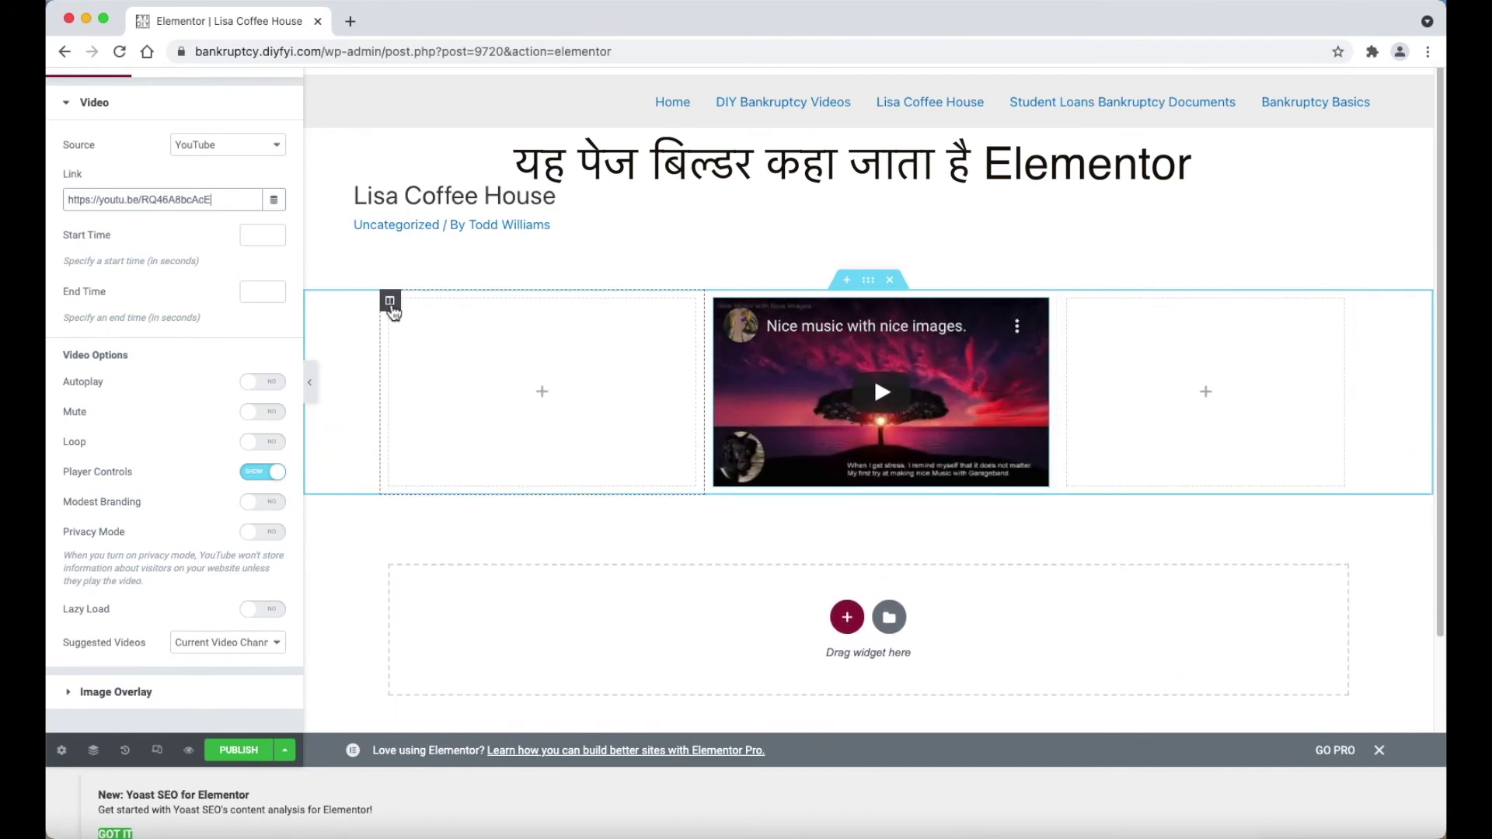
- Delete the empty column before the video and widen the video's column to about two thirds of the section
{"action": "right_click", "coordinate": [390, 301]}
{"action": "left_click", "coordinate": [483, 554]}
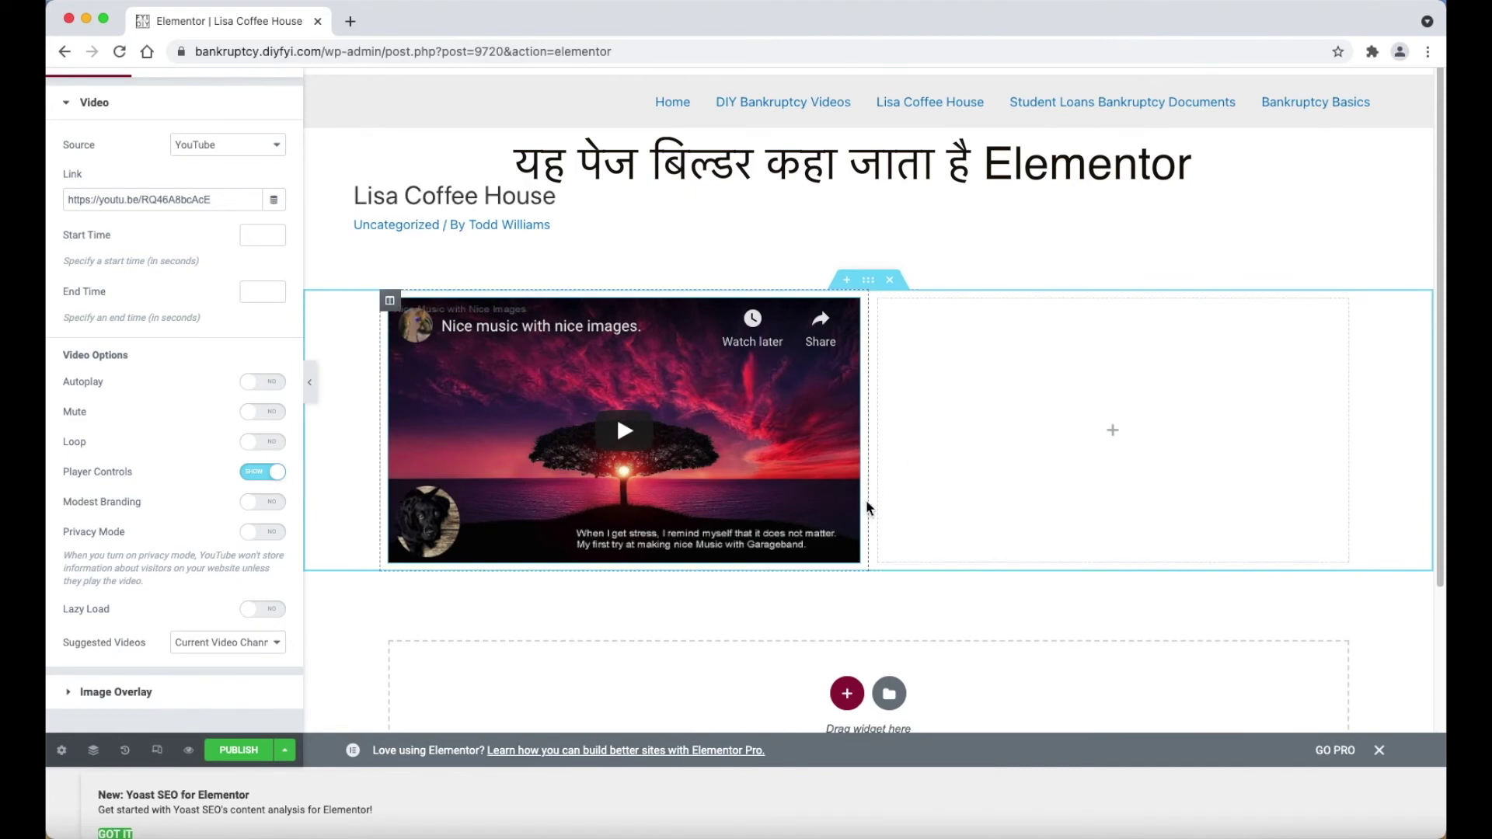
{"action": "left_click_drag", "start_coordinate": [868, 507], "coordinate": [1042, 526]}
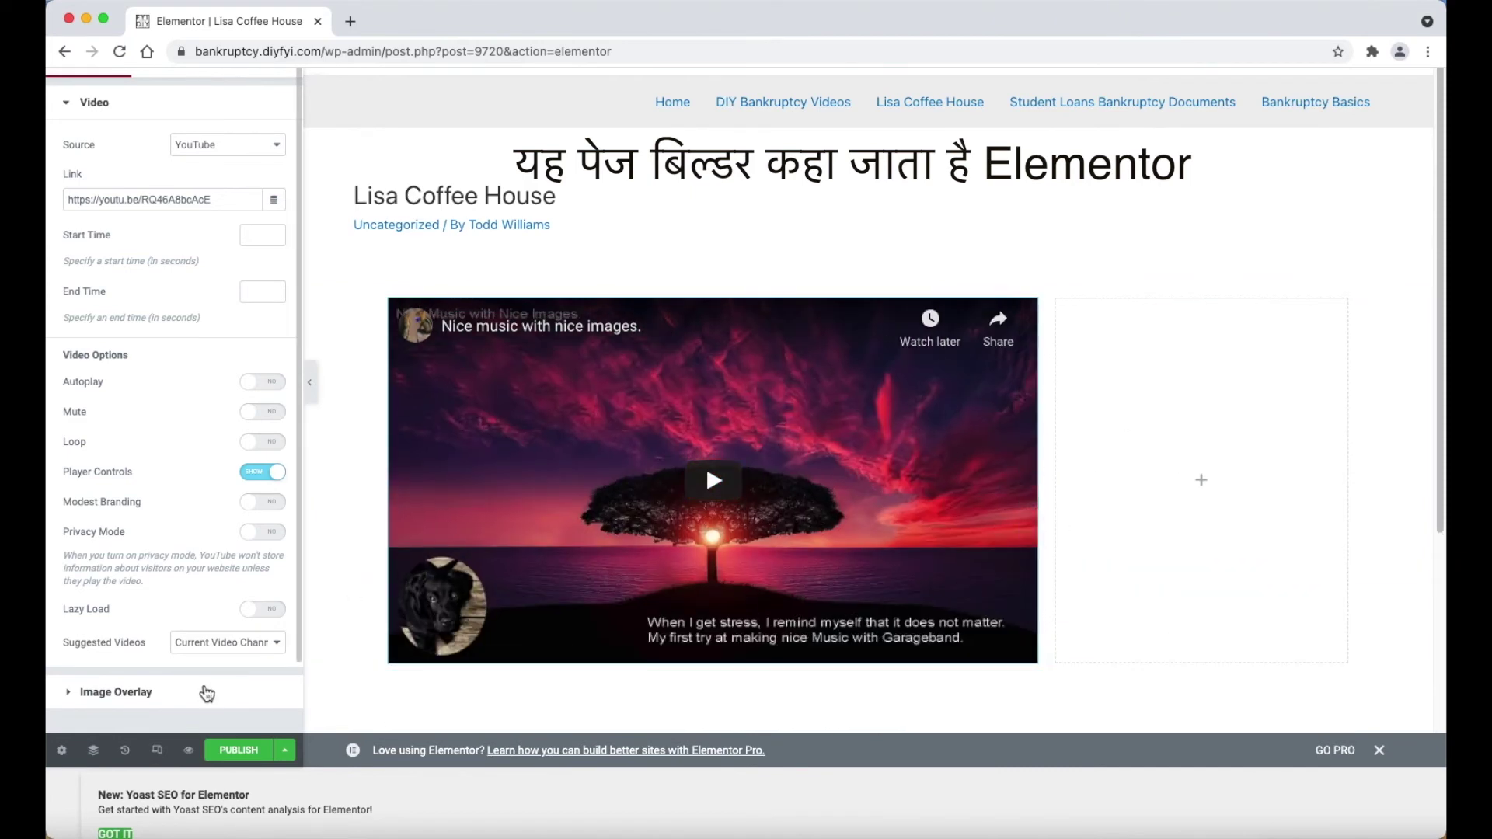
- Enable the video's Image Overlay and use bruce-es-6.jpg from the media library as its image
{"action": "left_click", "coordinate": [206, 691]}
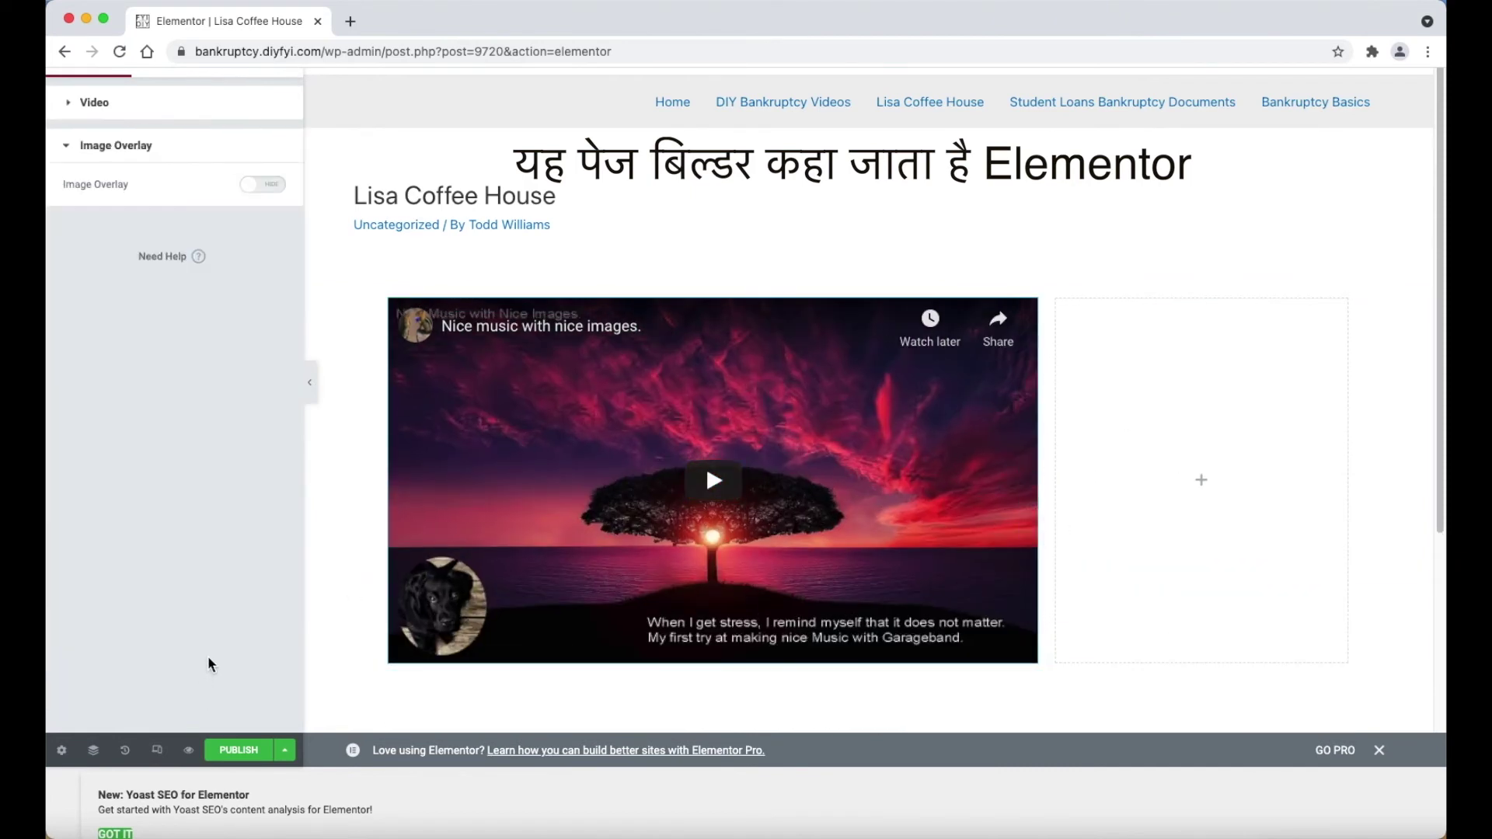
{"action": "left_click", "coordinate": [270, 187]}
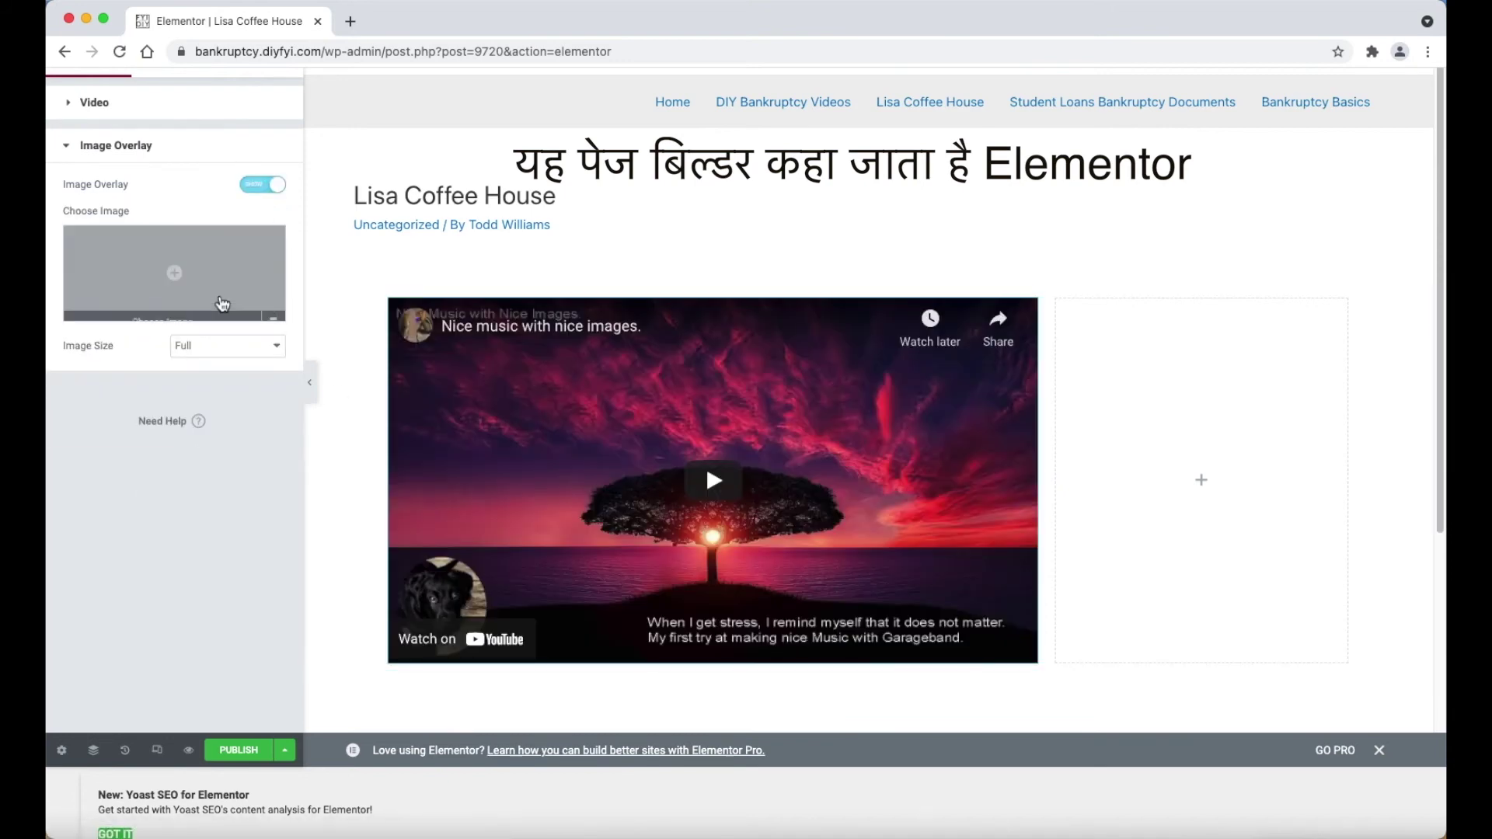
{"action": "left_click", "coordinate": [217, 277]}
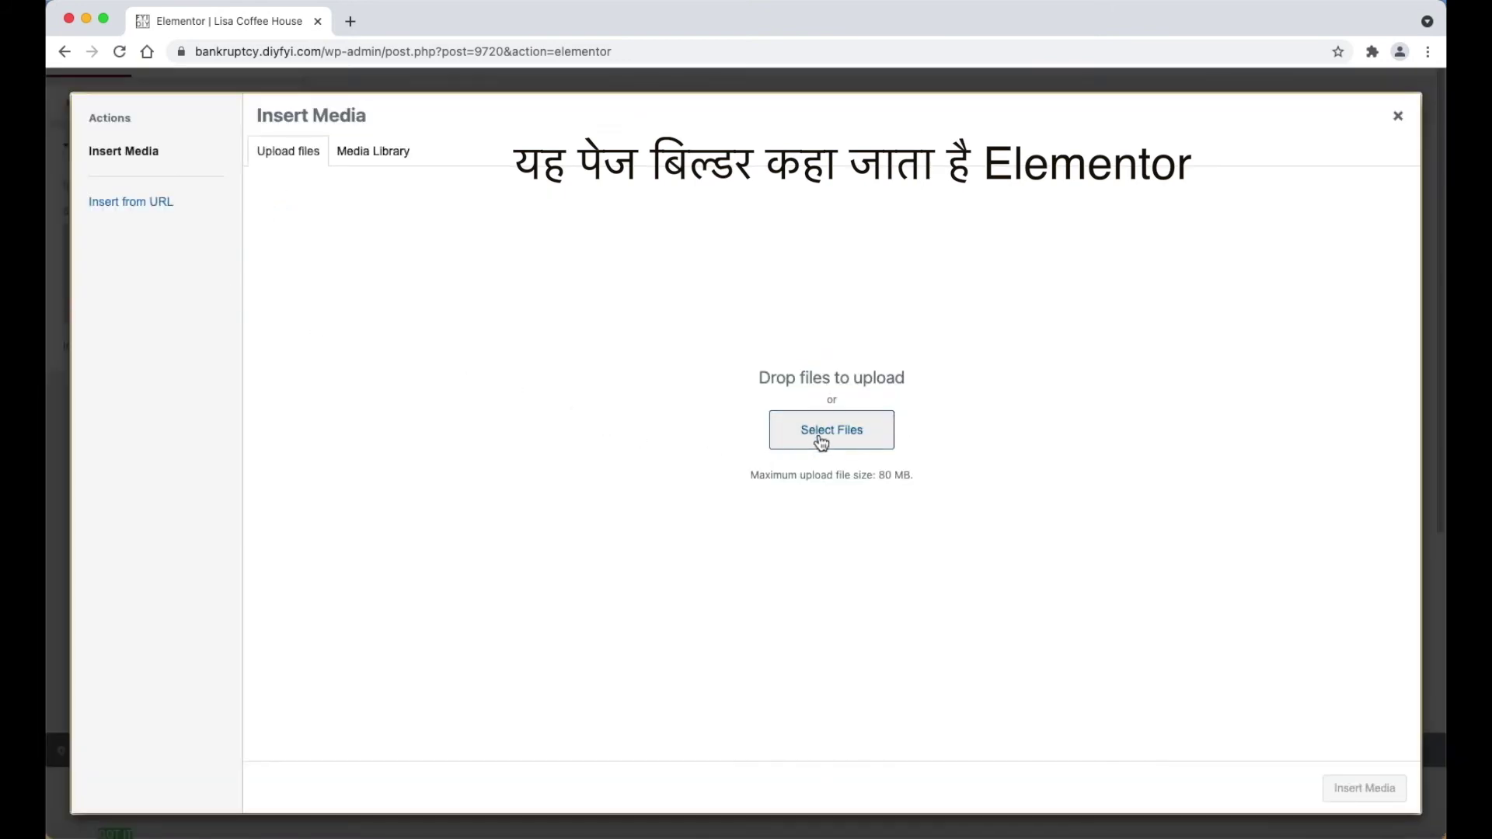
{"action": "left_click", "coordinate": [380, 162]}
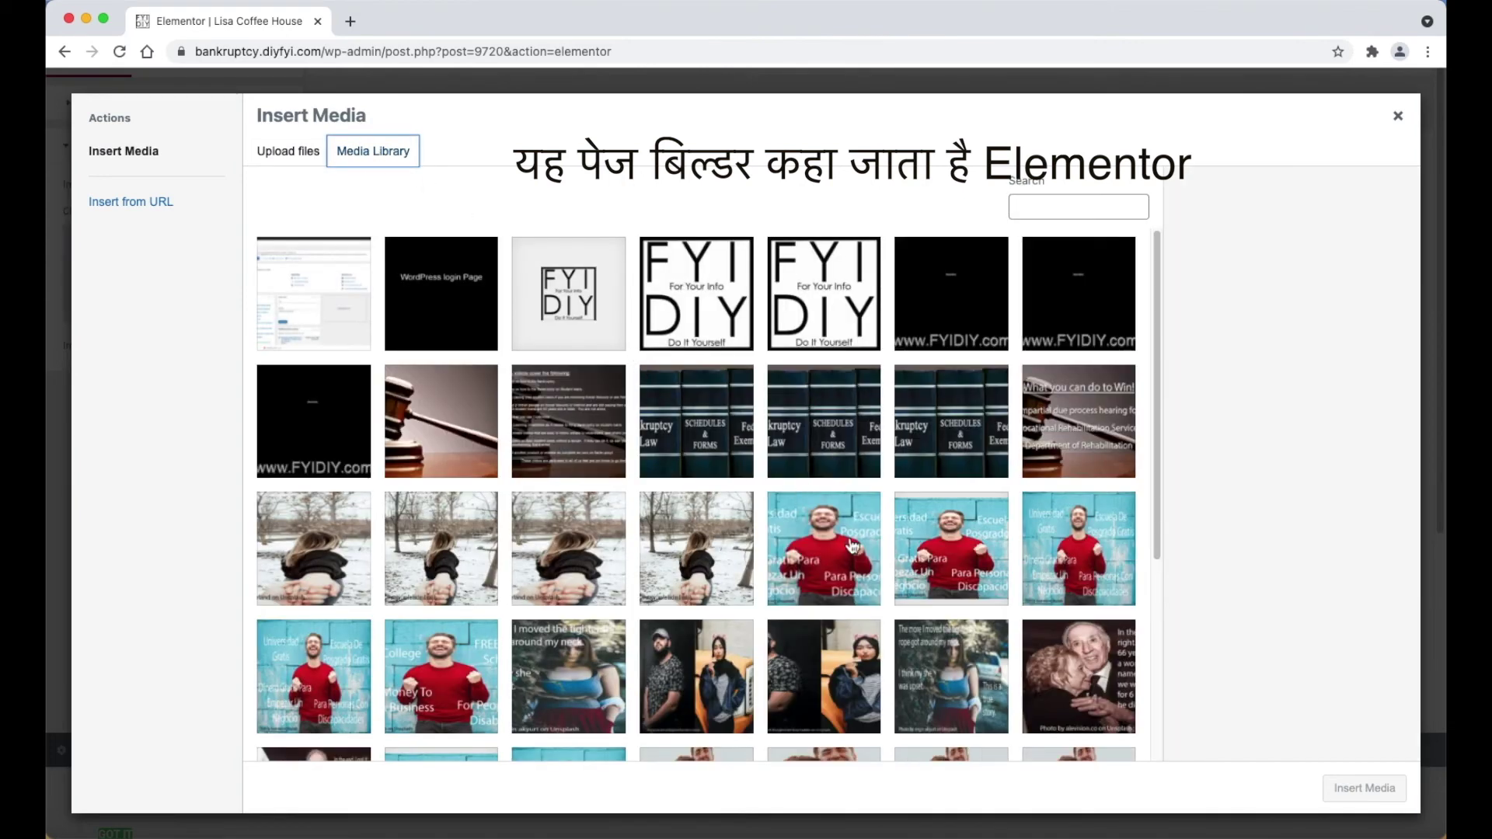
{"action": "left_click", "coordinate": [822, 573]}
{"action": "left_click", "coordinate": [1348, 788]}
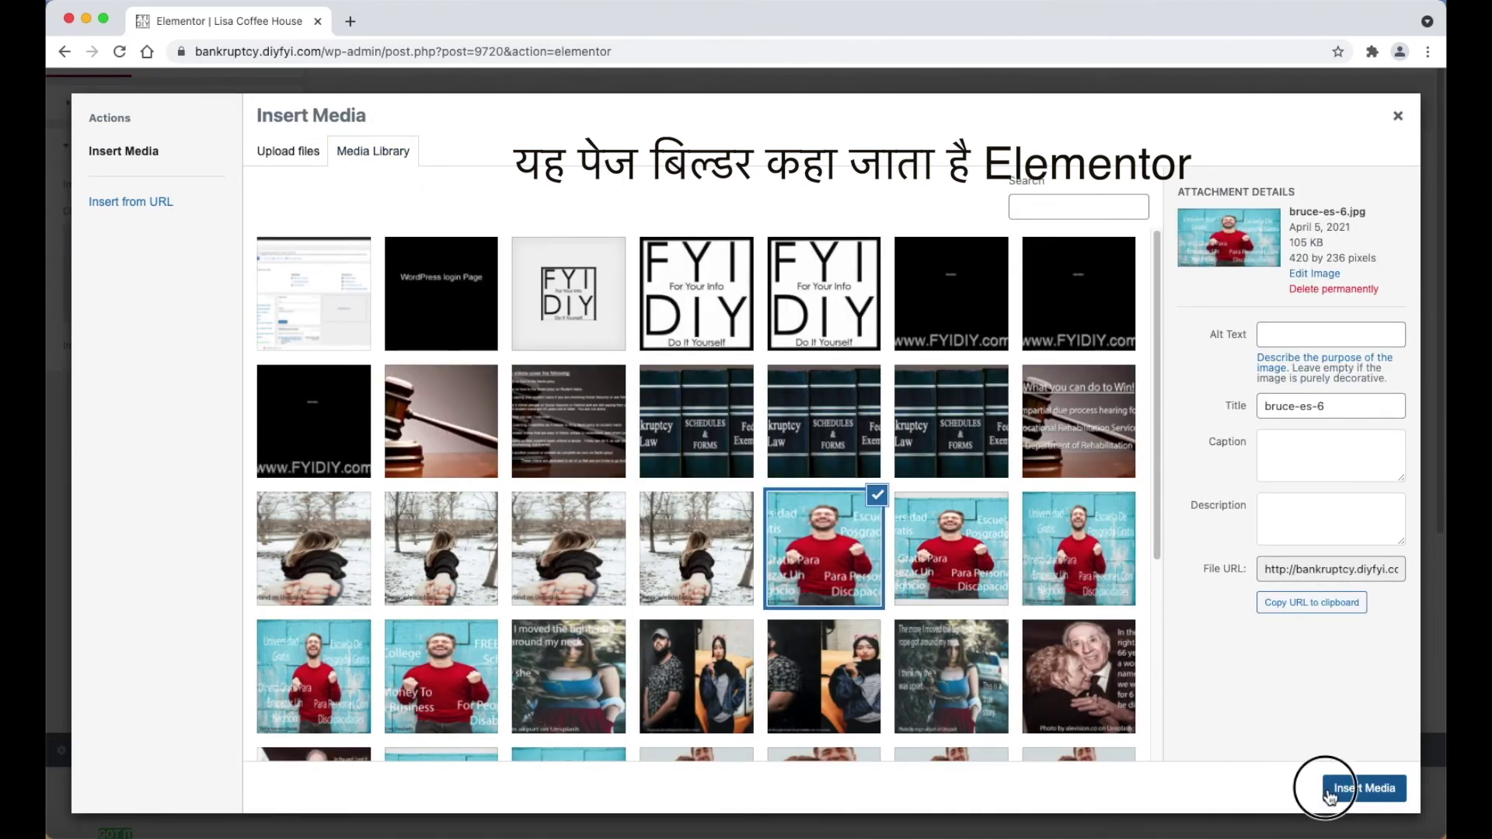
- Publish the Elementor version of the post and play its video in the page preview
{"action": "left_click", "coordinate": [239, 750]}
{"action": "left_click", "coordinate": [191, 751]}
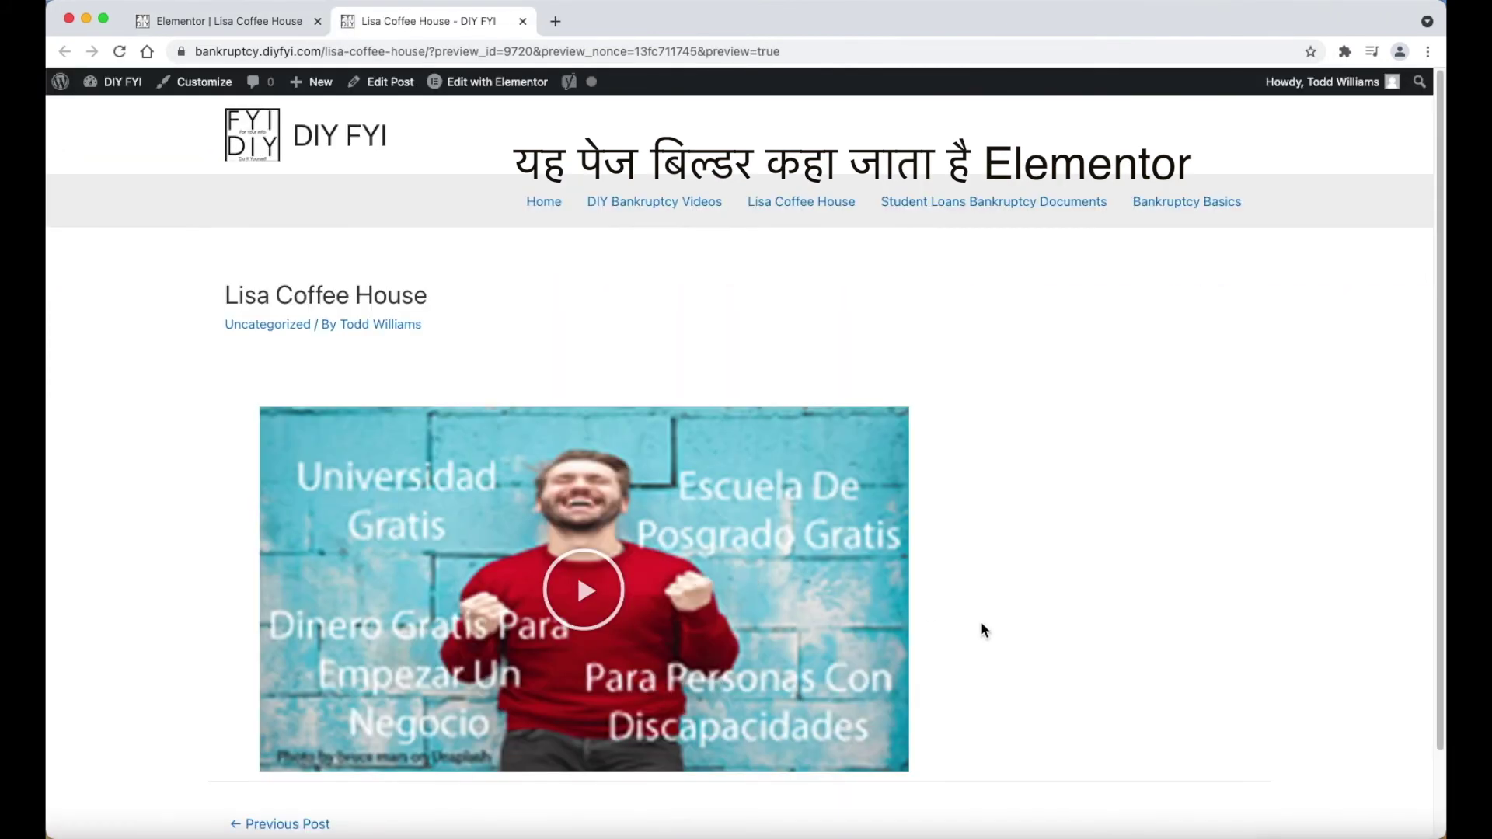
{"action": "left_click", "coordinate": [601, 618]}
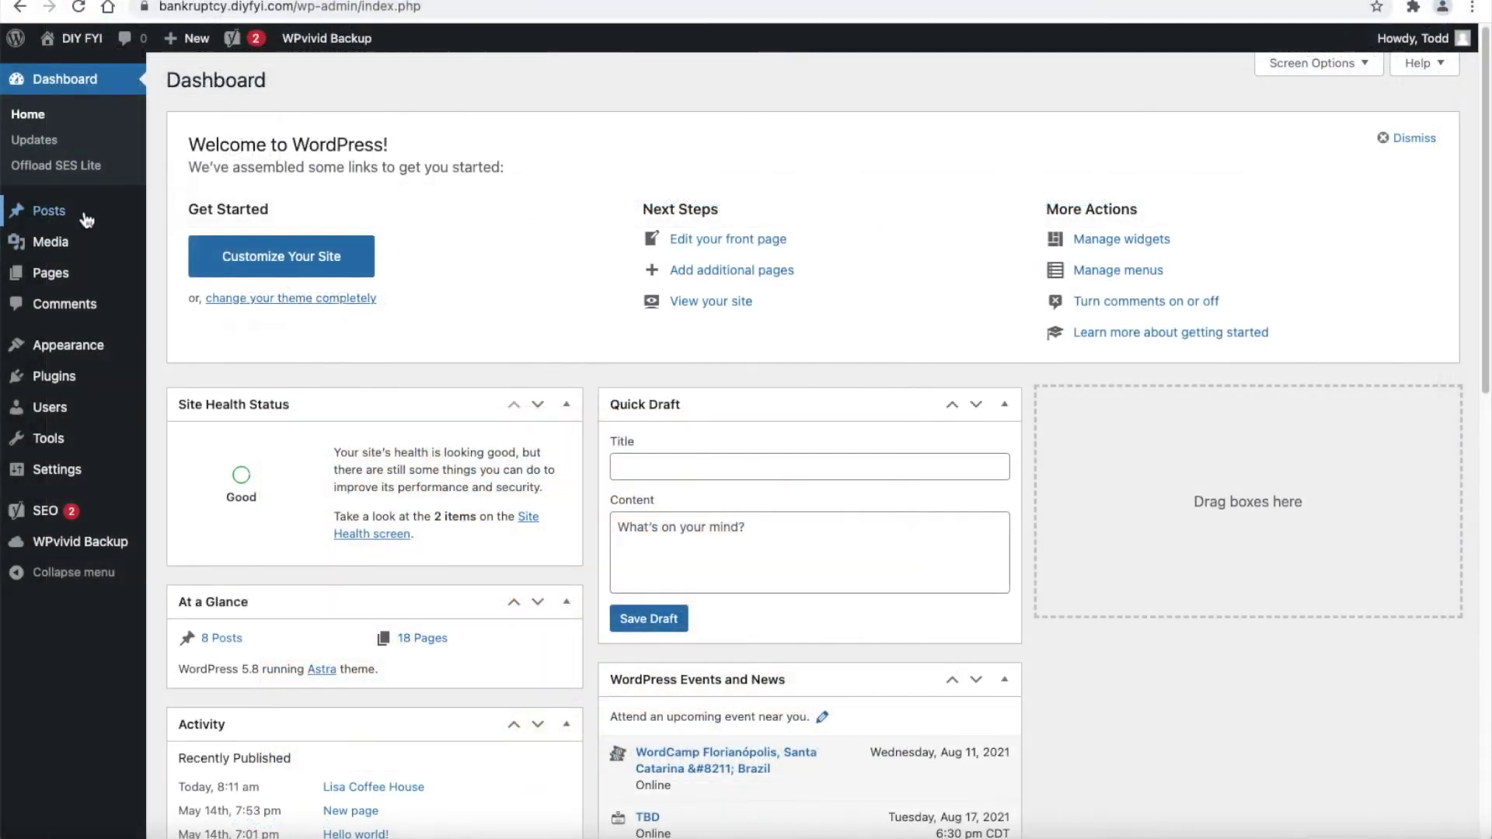
- Open the Lisa Coffee House post for editing from the list of all posts
{"action": "mouse_move", "coordinate": [87, 208]}
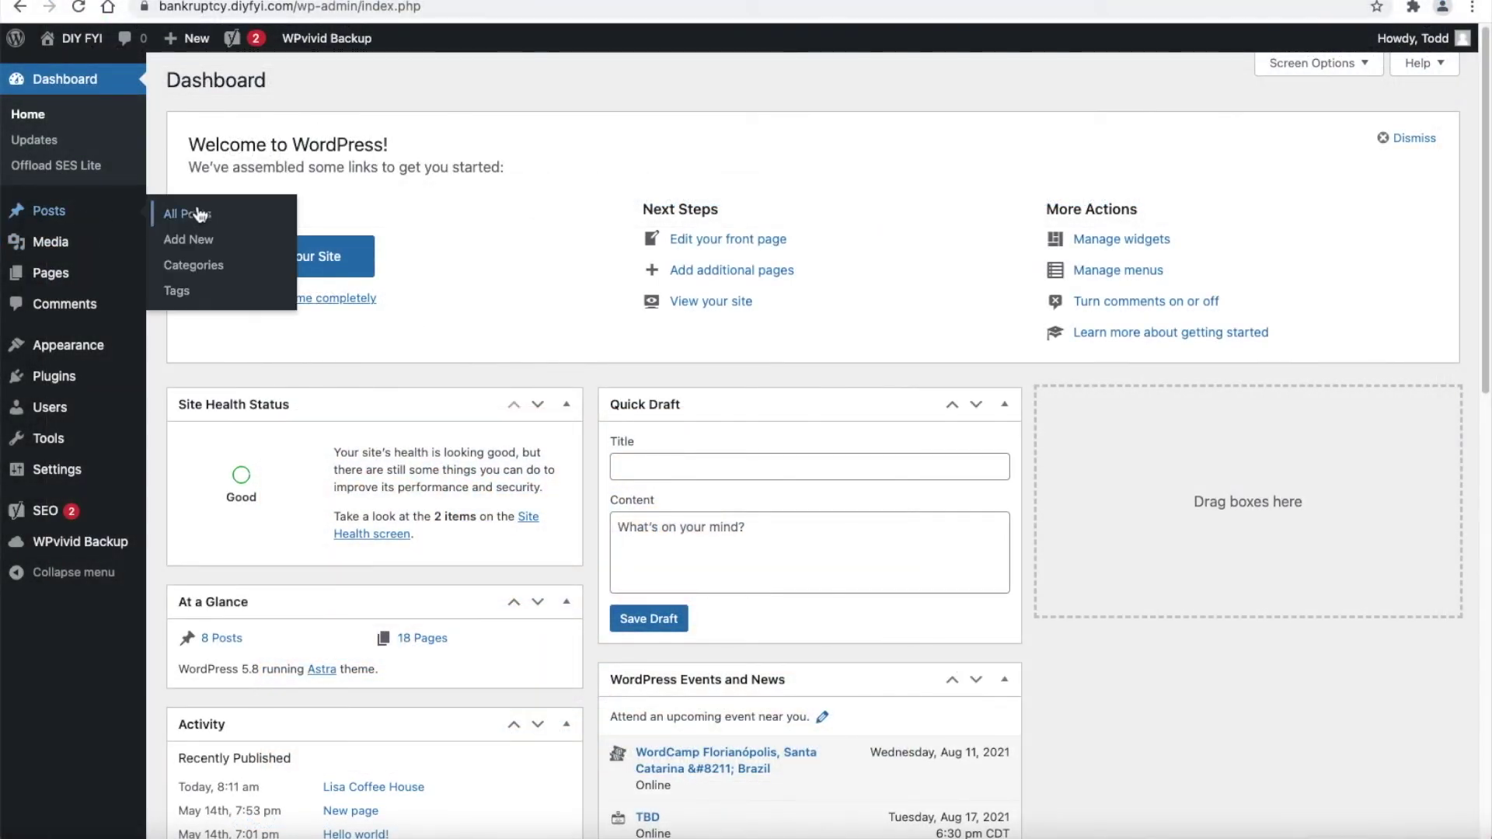
{"action": "left_click", "coordinate": [249, 223]}
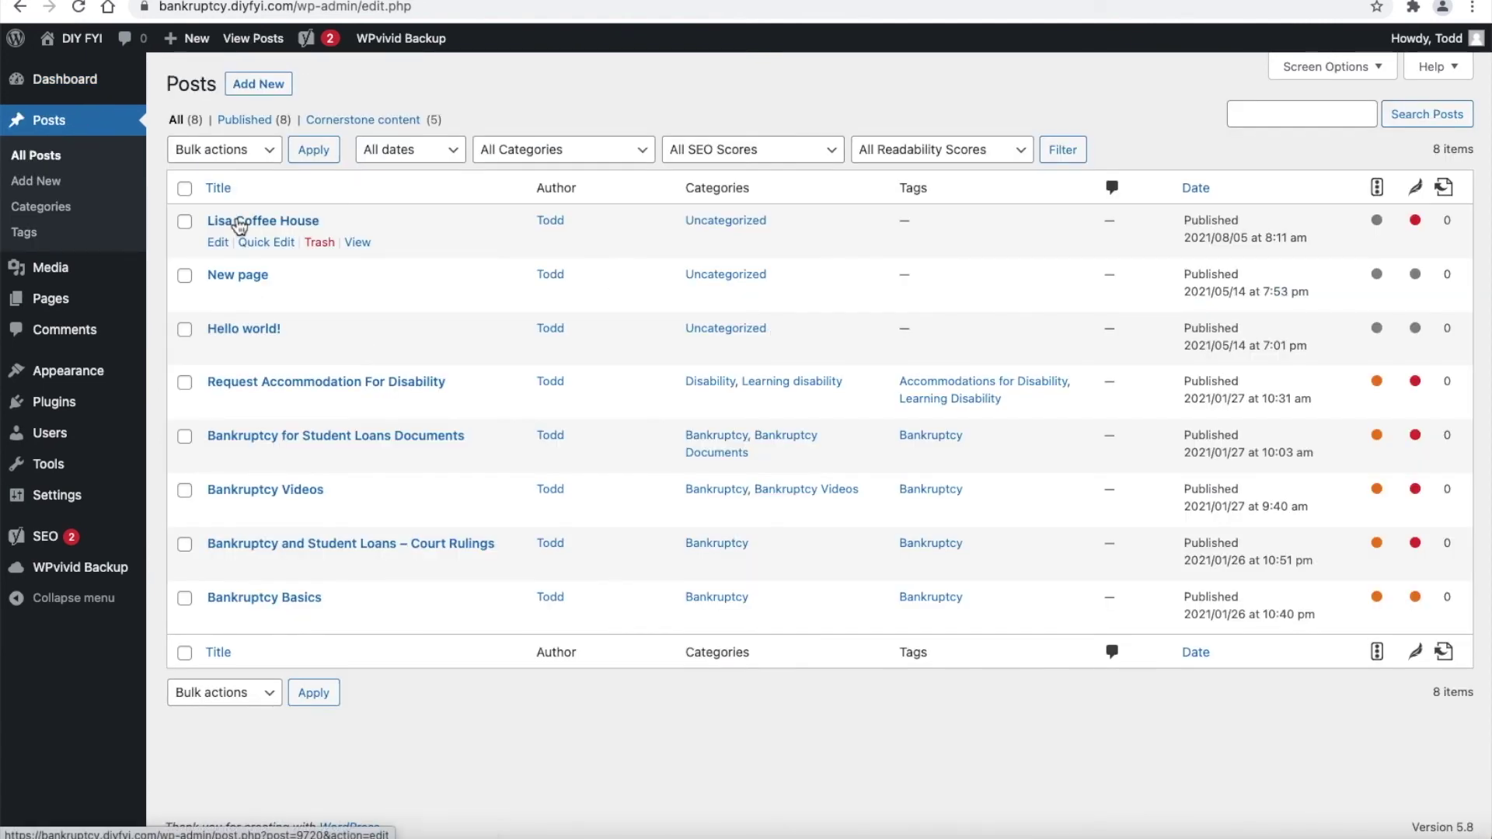
{"action": "left_click", "coordinate": [239, 223]}
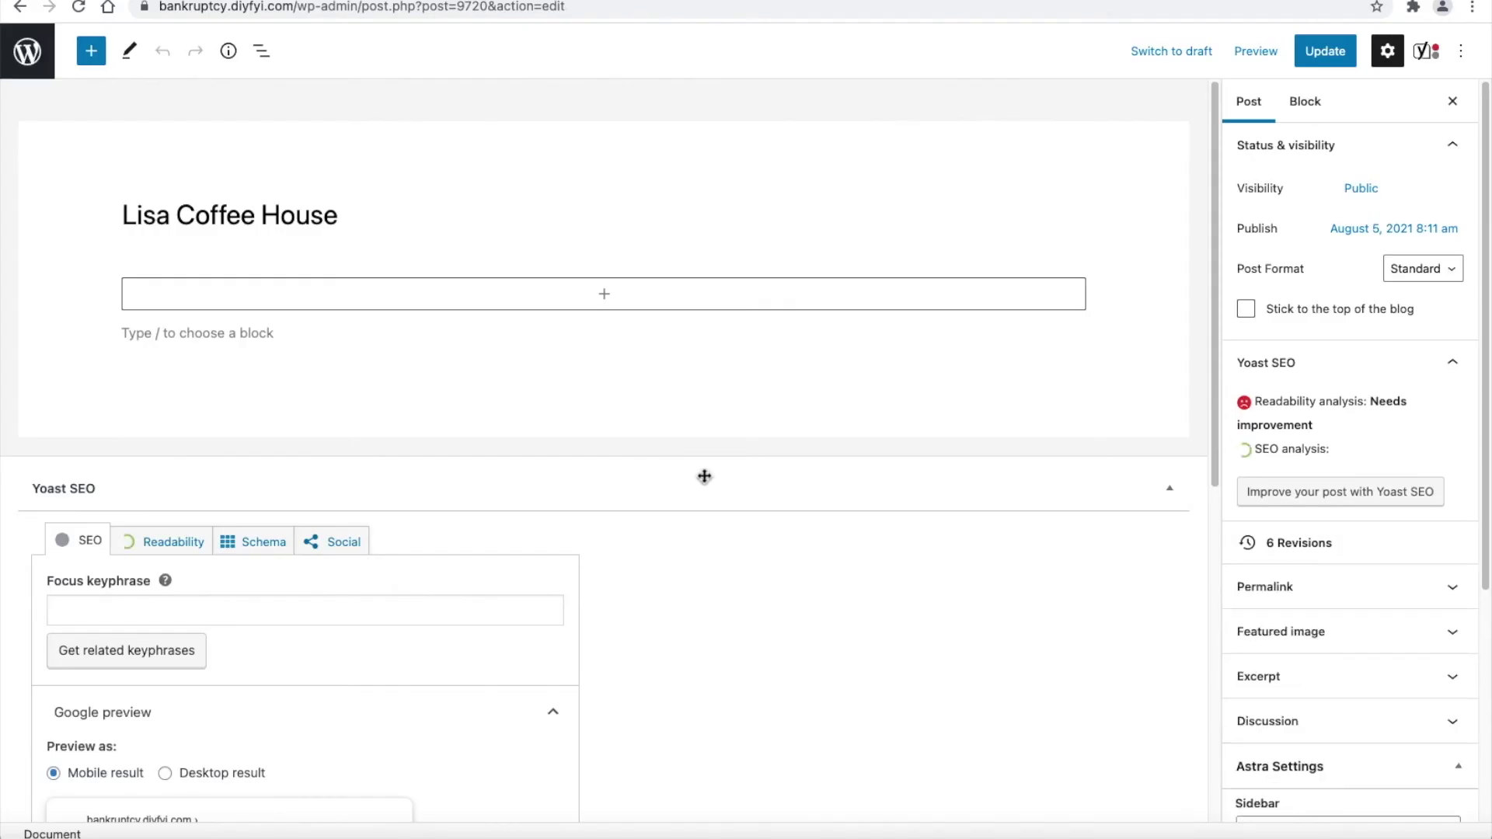
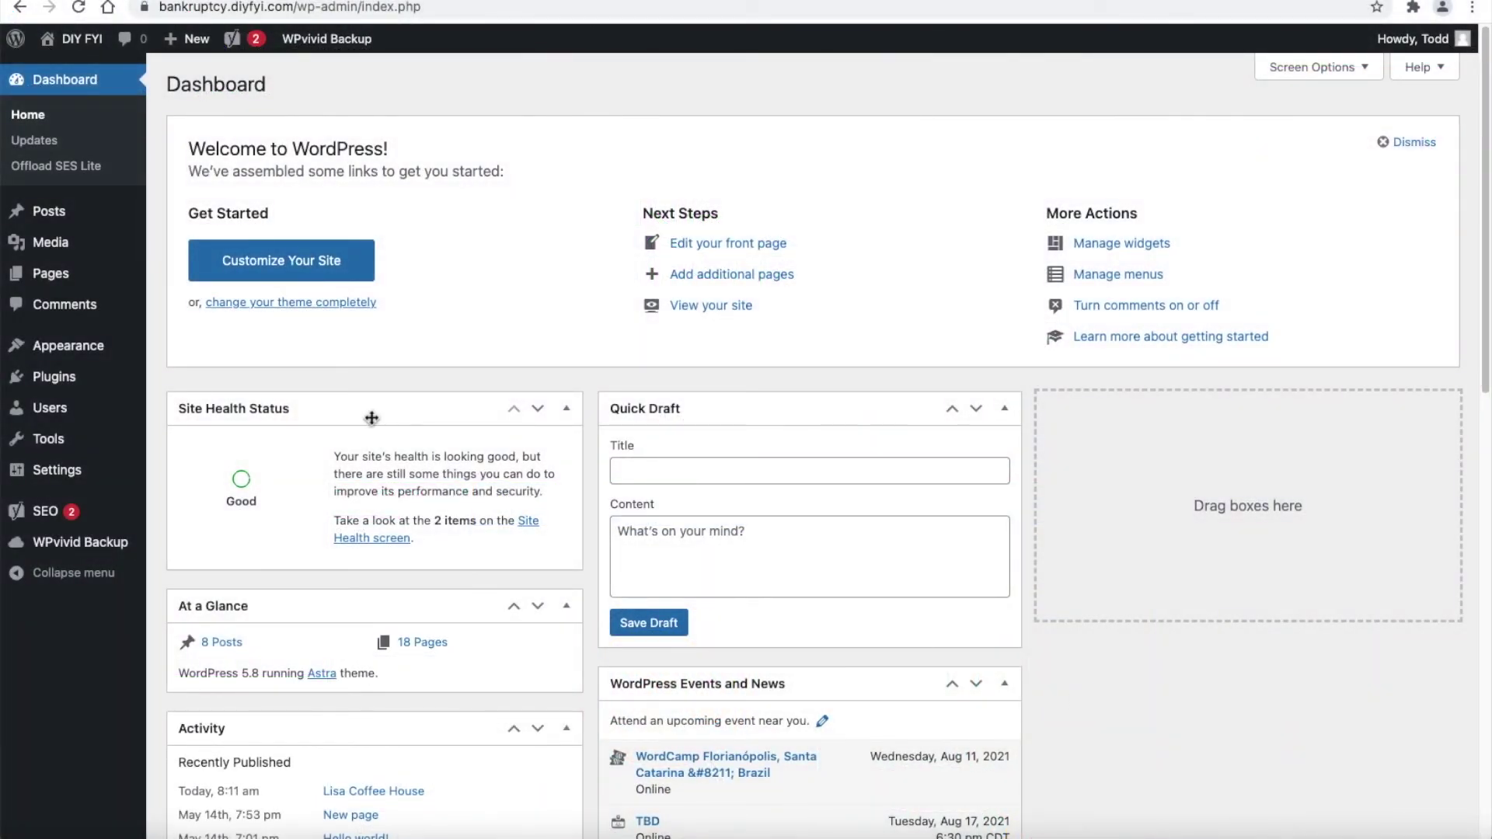
- Search the plugin directory for Elementor, then install and activate the Elementor Website Builder plugin
{"action": "mouse_move", "coordinate": [120, 385]}
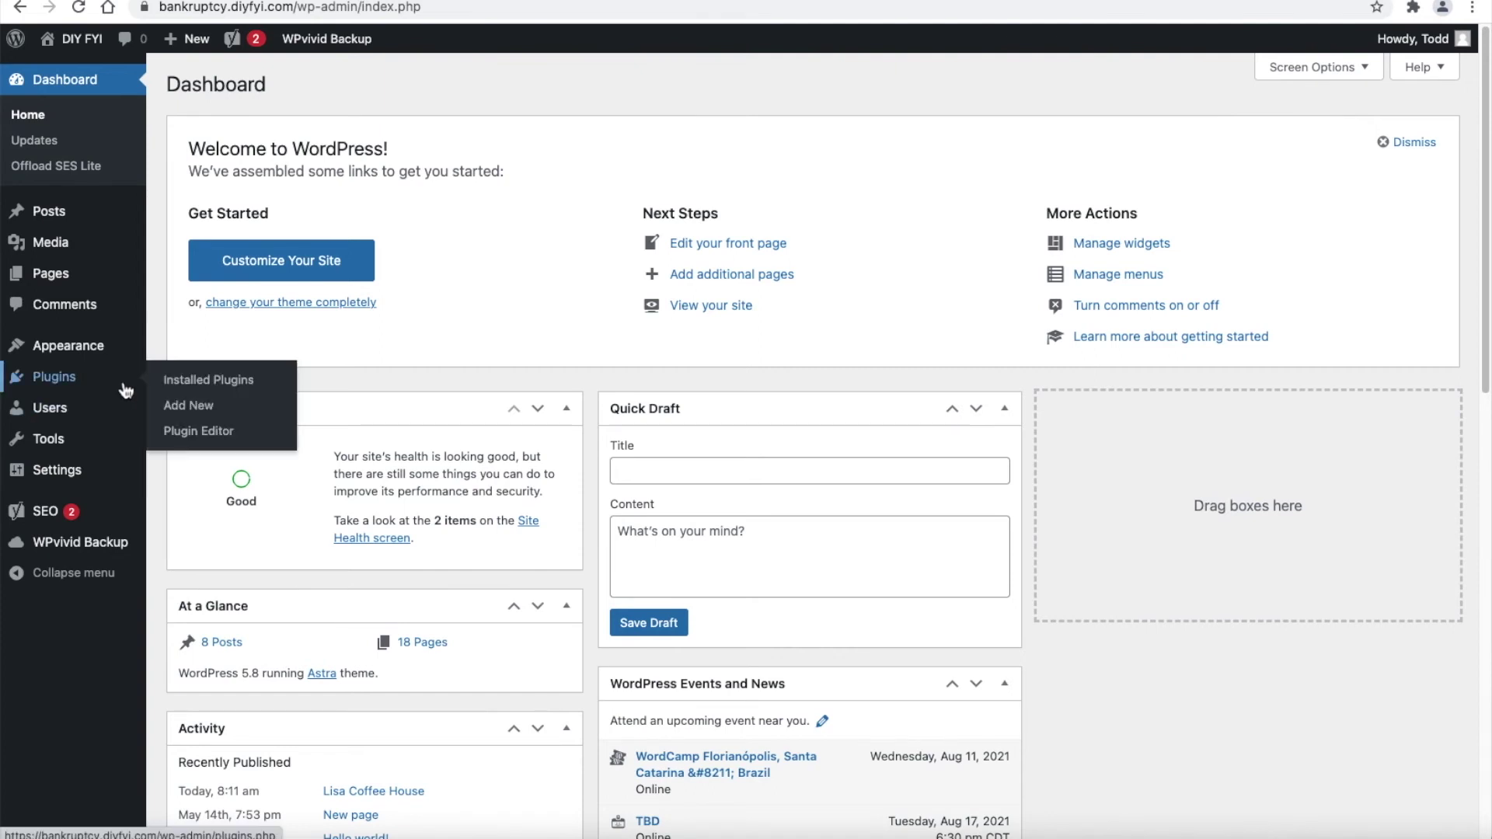
{"action": "left_click", "coordinate": [267, 404]}
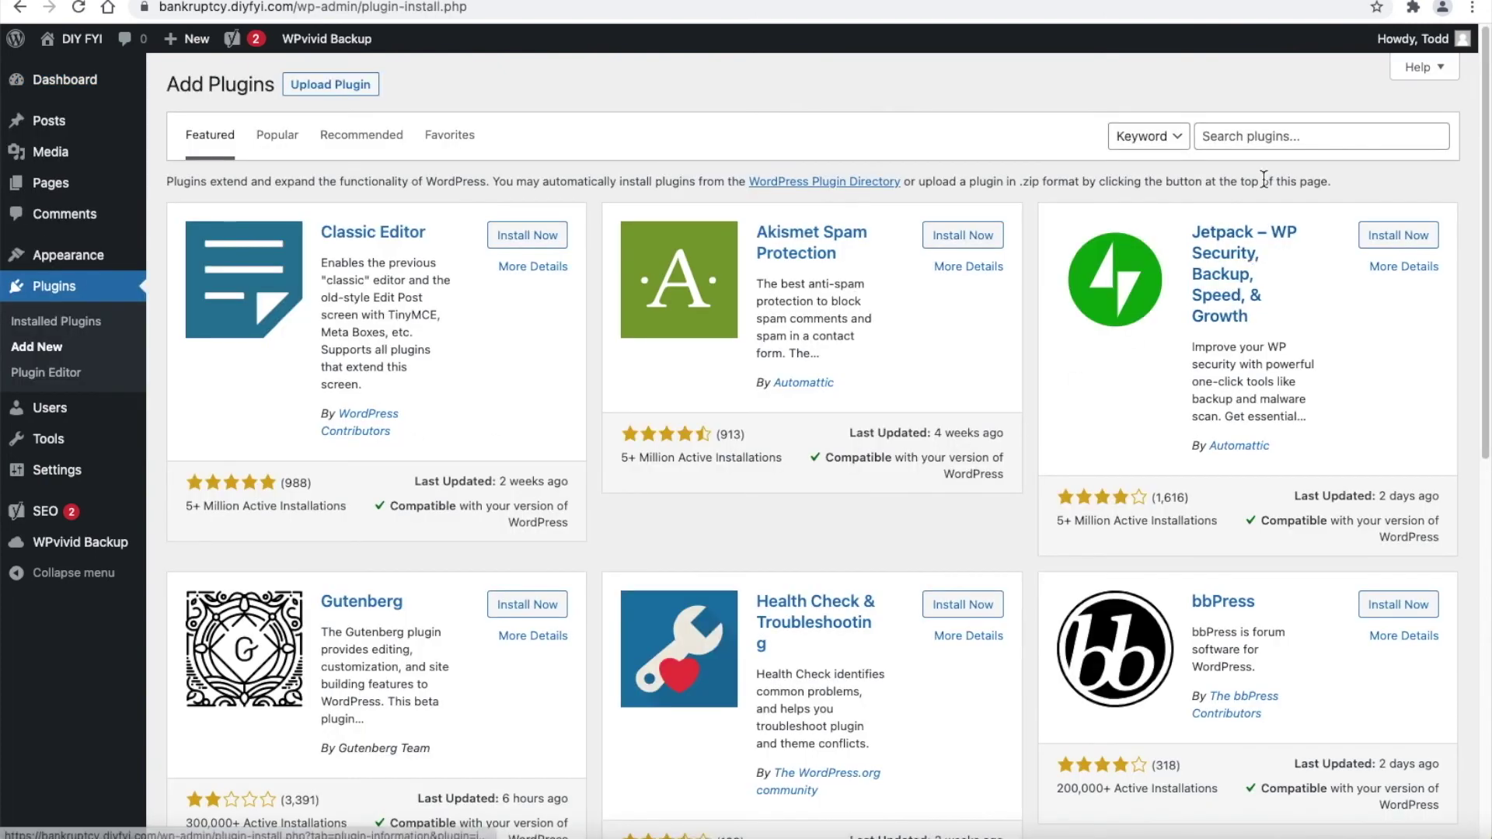
{"action": "right_click", "coordinate": [1260, 134]}
{"action": "left_click", "coordinate": [1329, 271]}
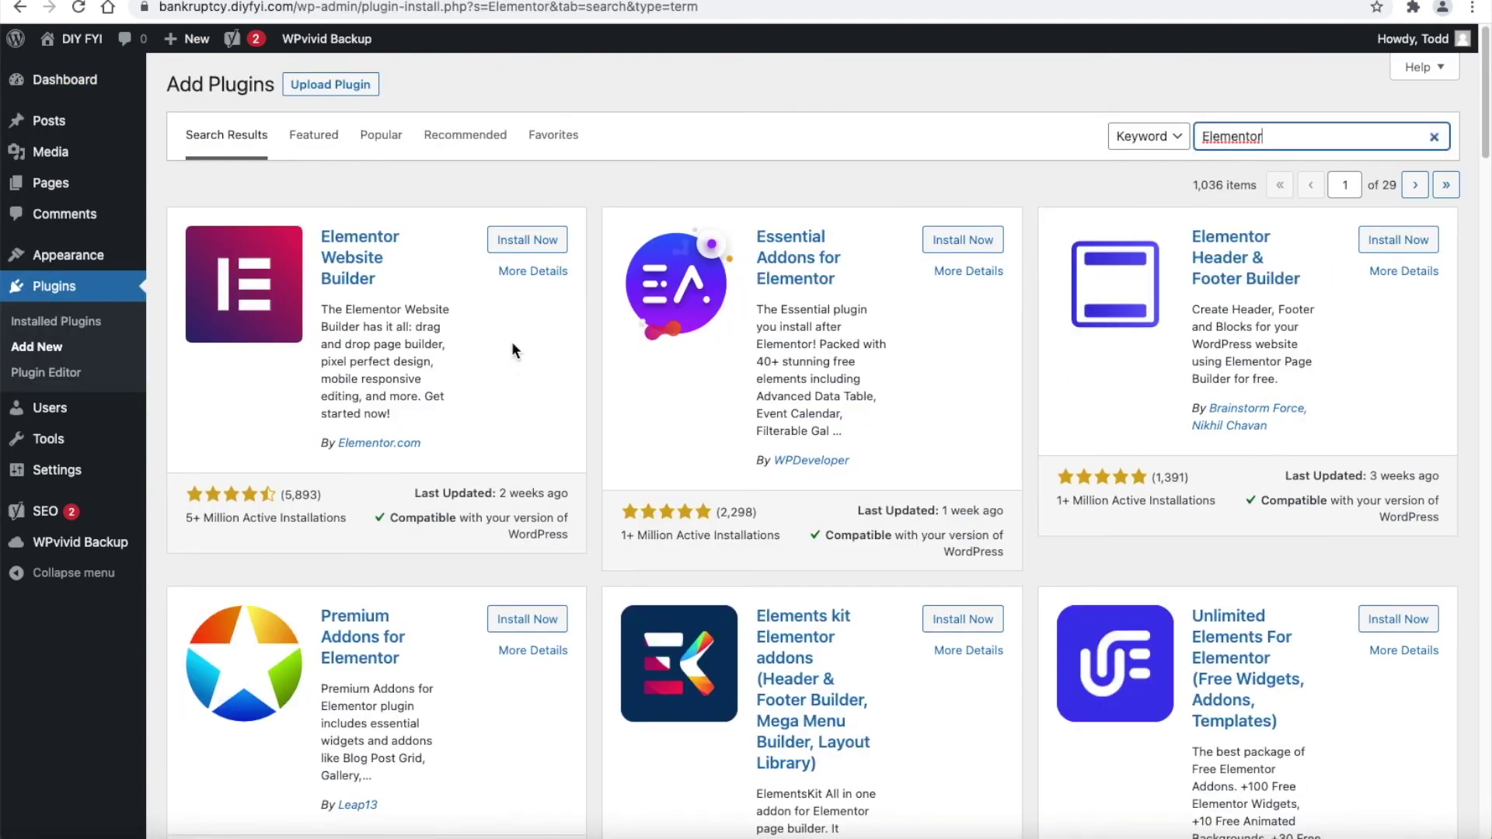
{"action": "left_click", "coordinate": [542, 243]}
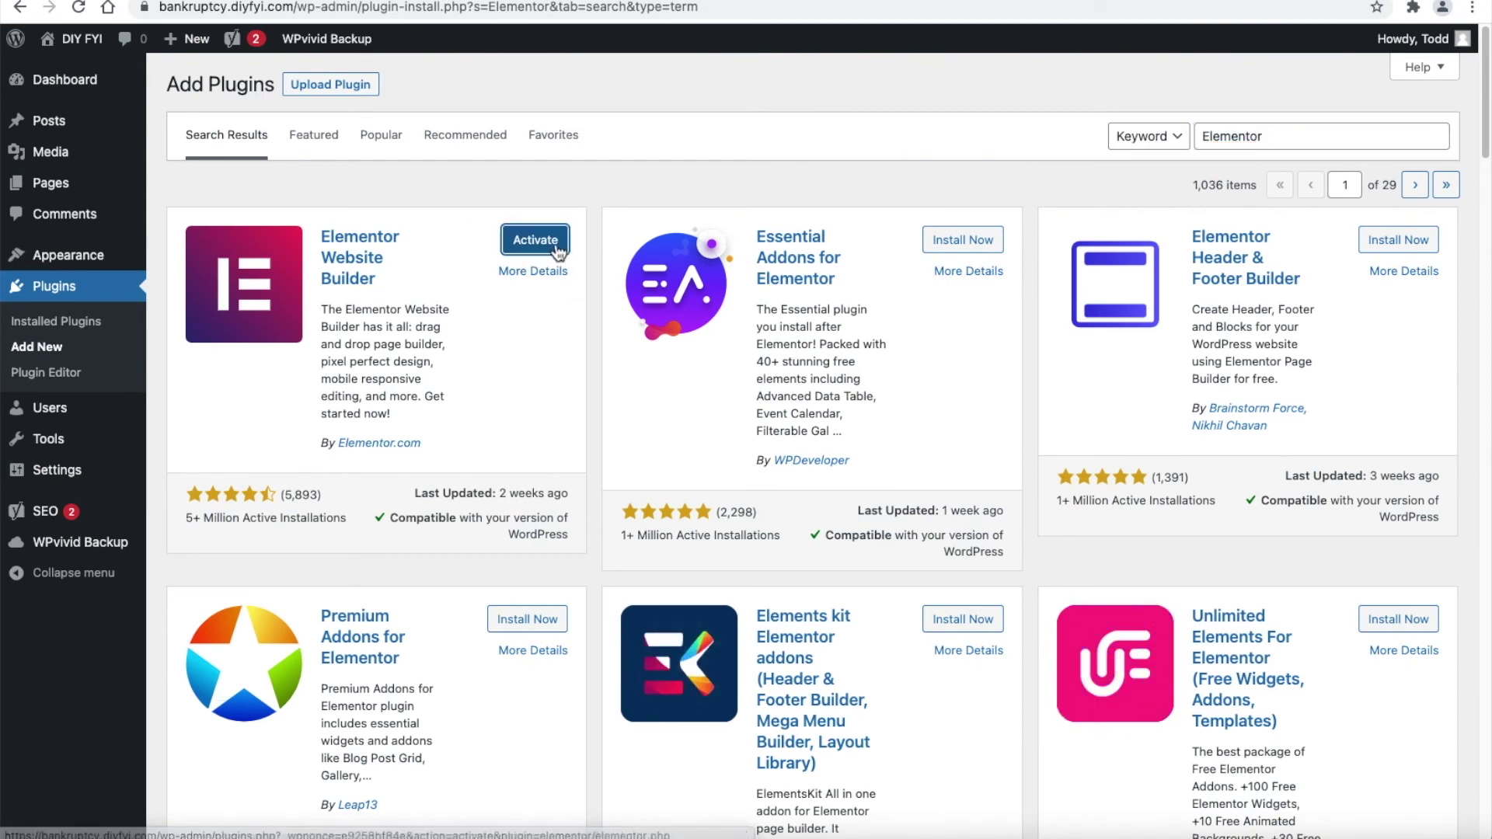
{"action": "left_click", "coordinate": [552, 241]}
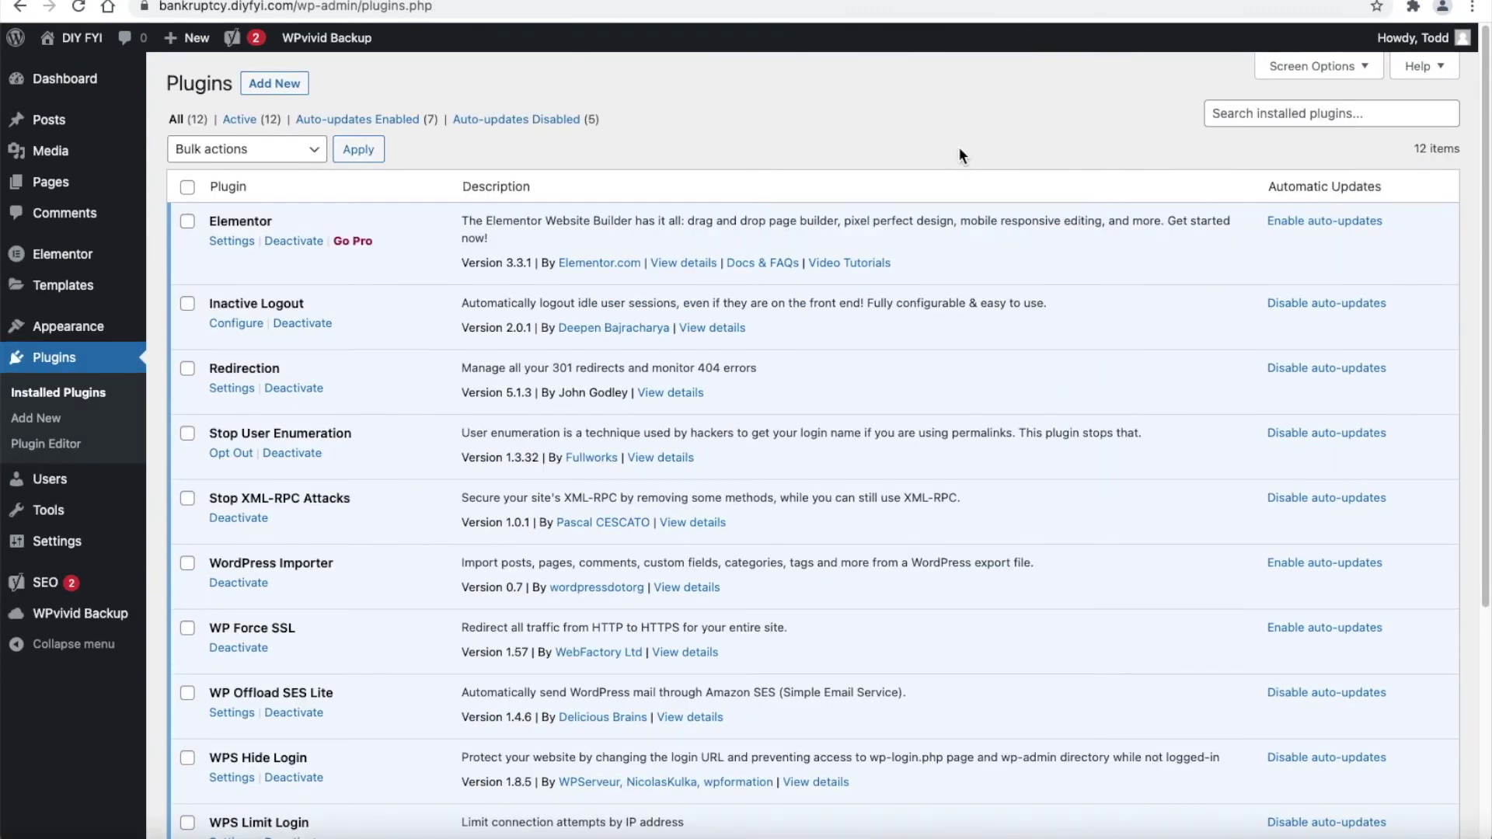
- Open the Lisa Coffee House post from the post list in the block editor
{"action": "mouse_move", "coordinate": [123, 123]}
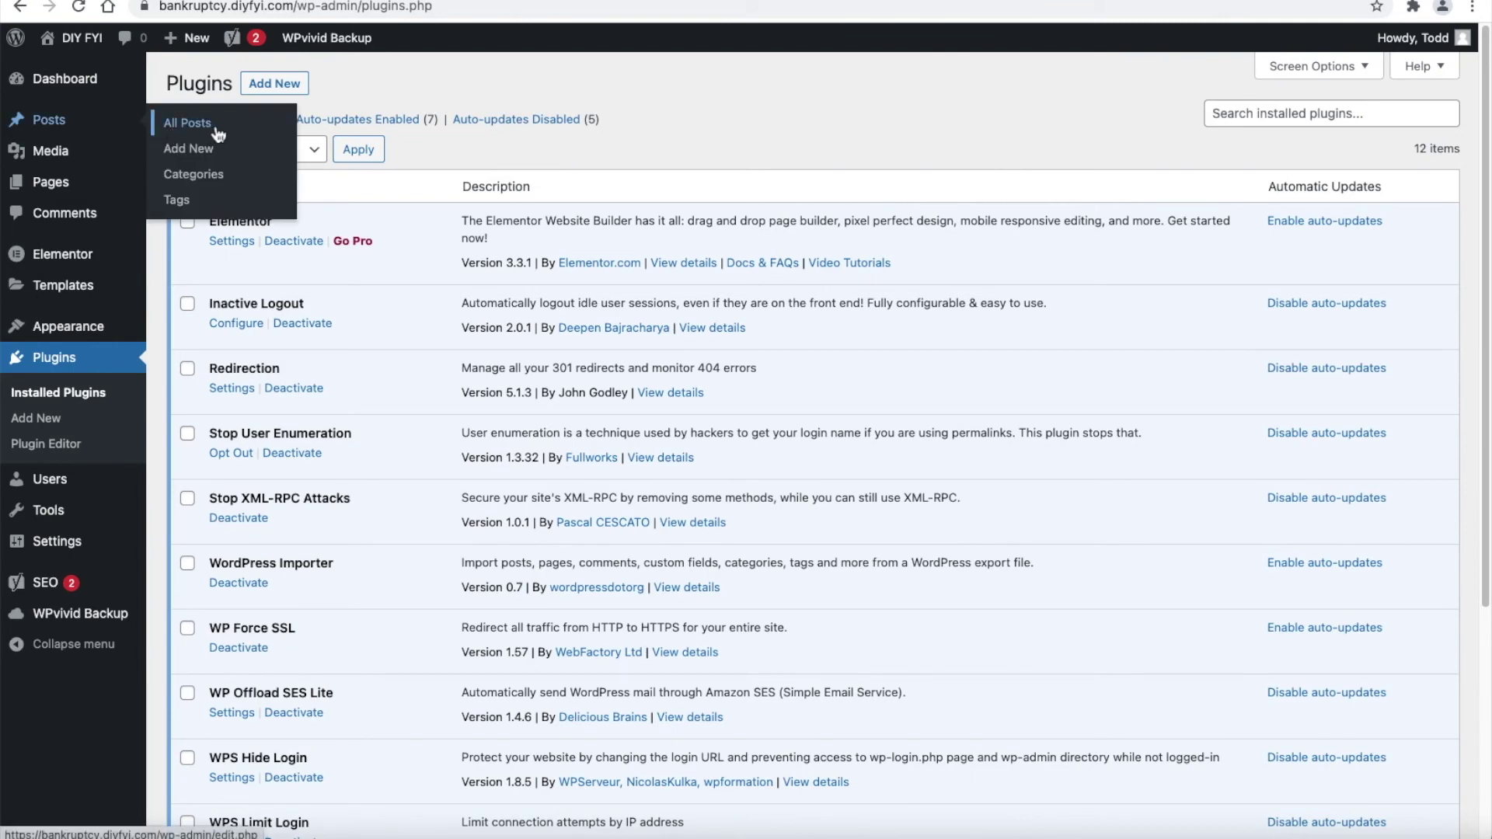
{"action": "left_click", "coordinate": [233, 148]}
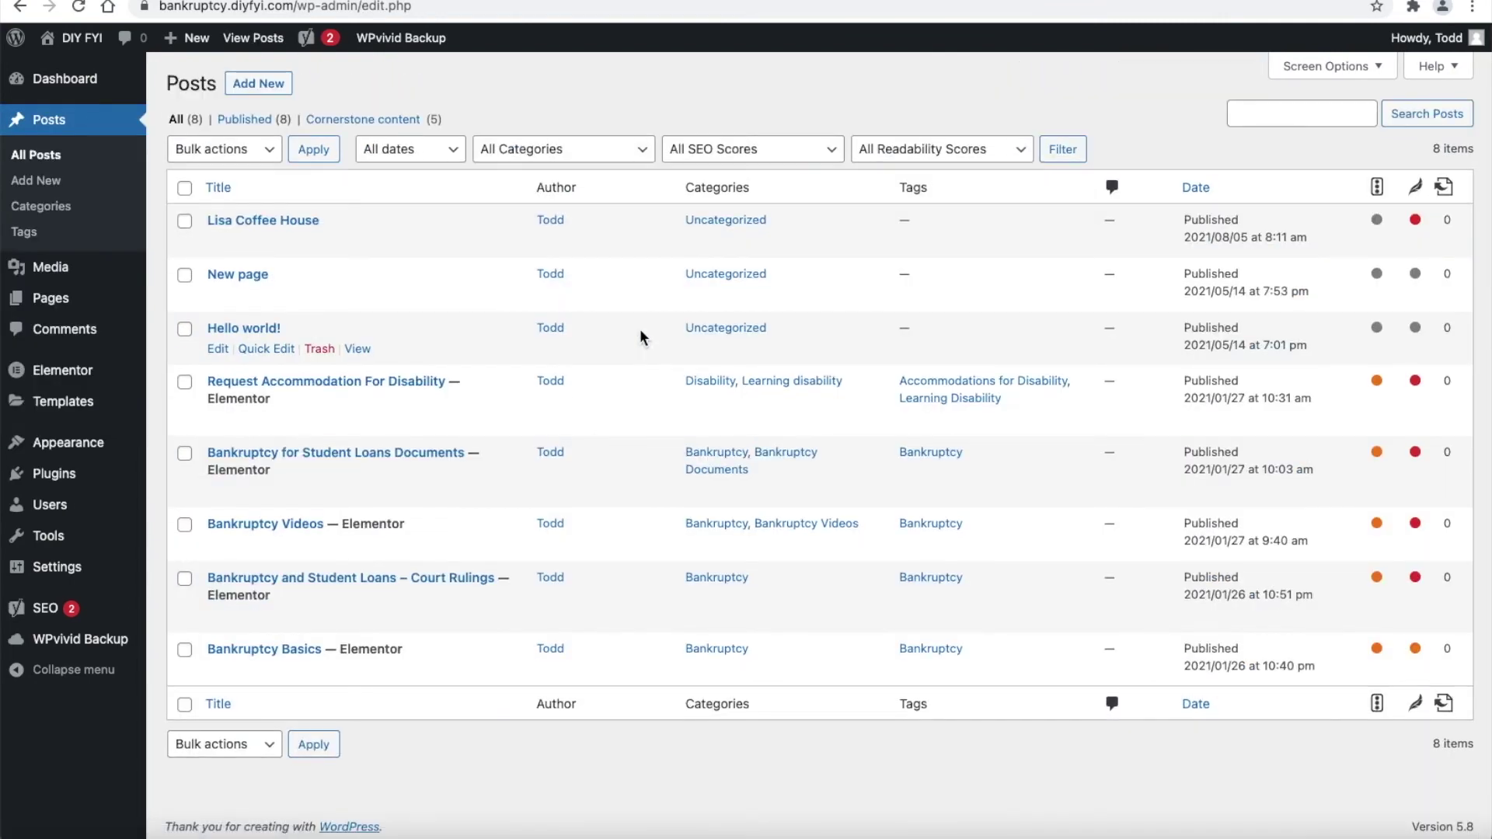
{"action": "left_click", "coordinate": [315, 220]}
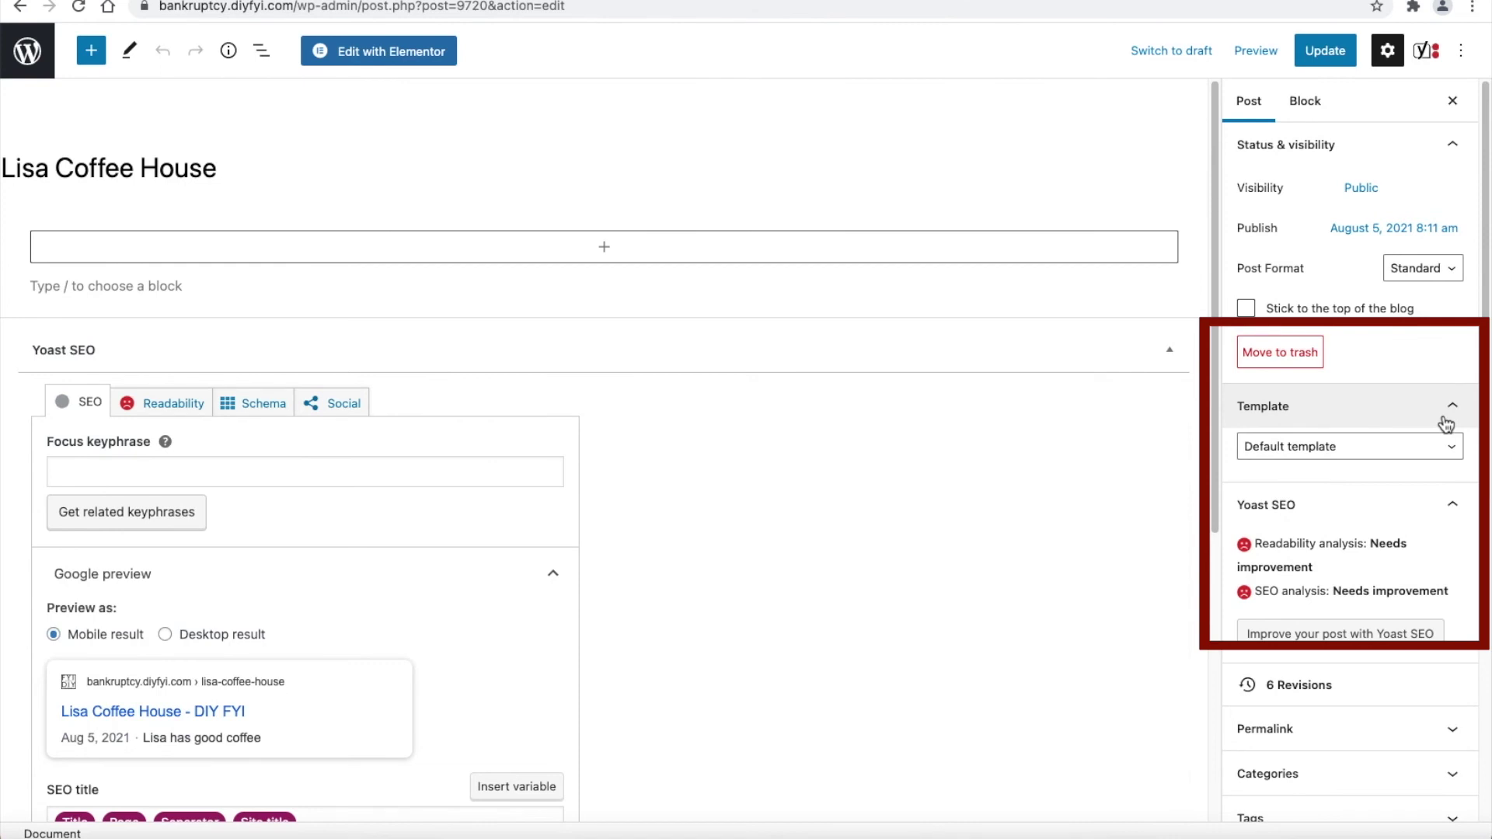
- Set the post's template to Elementor Full Width and leave the editor without saving the change
{"action": "left_click", "coordinate": [1453, 448]}
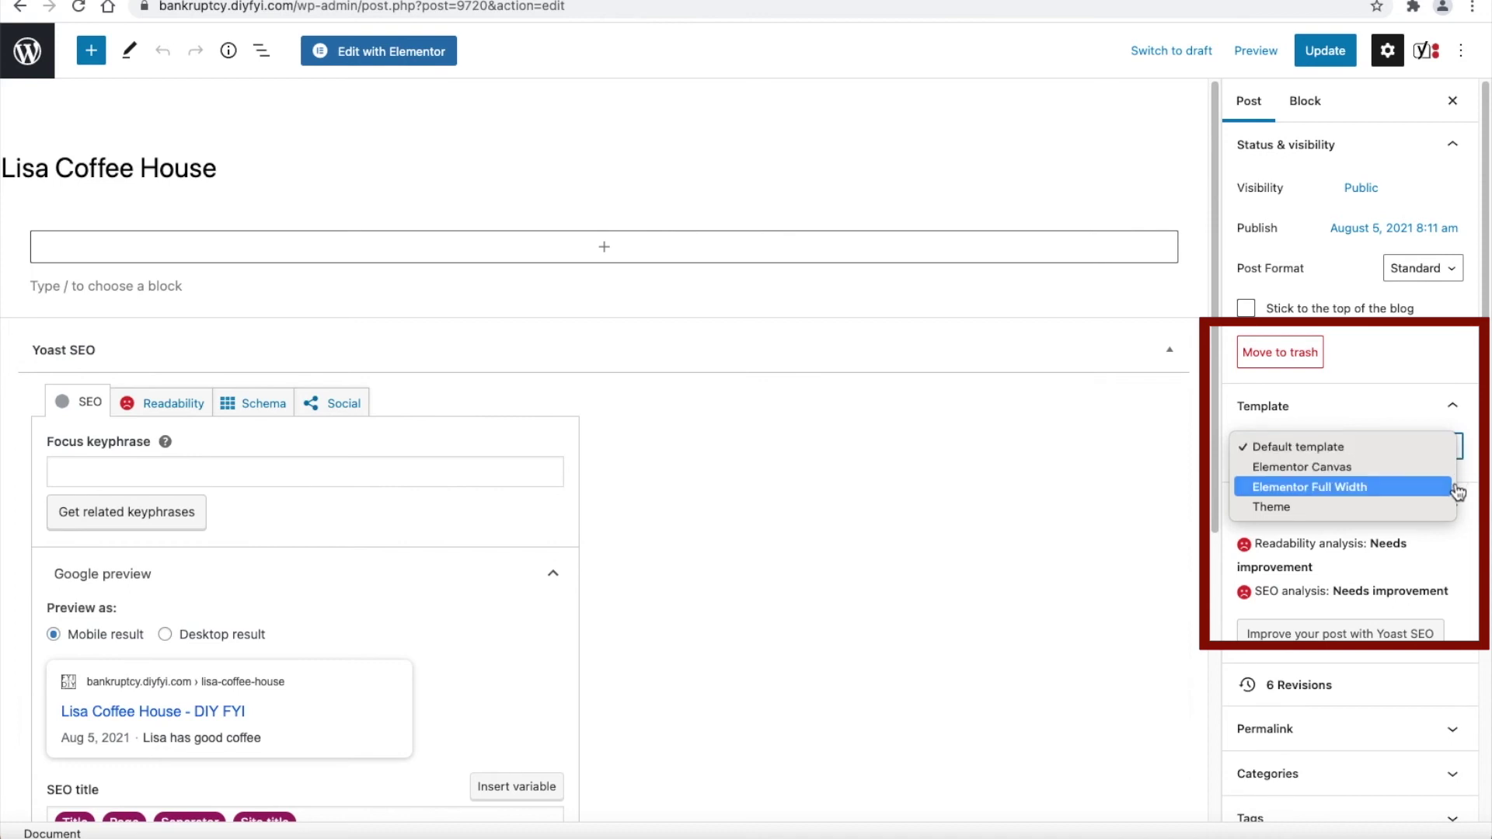
{"action": "left_click", "coordinate": [1443, 487]}
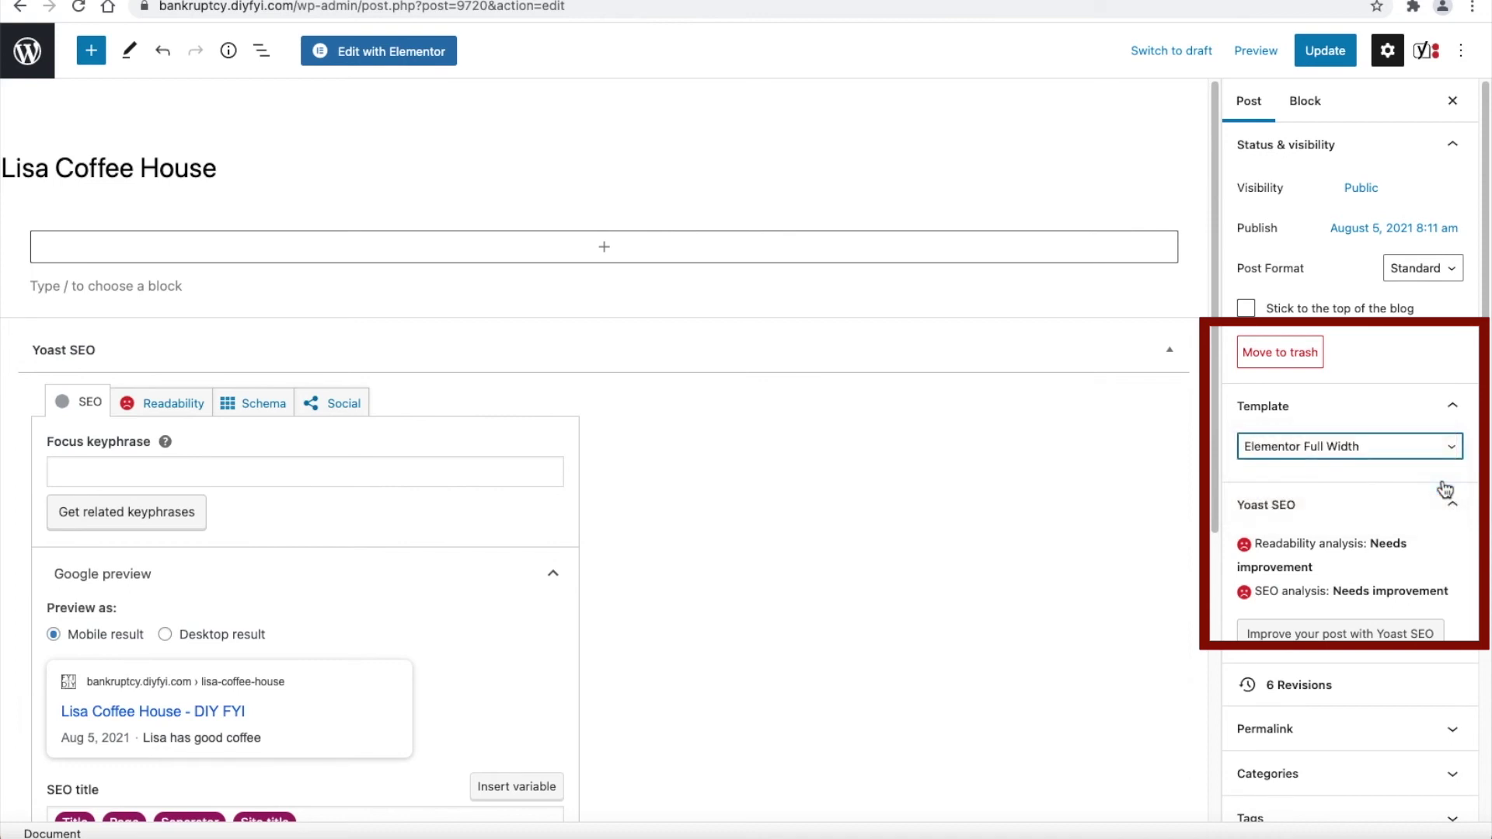
{"action": "scroll", "coordinate": [1428, 606], "scroll_direction": "down", "scroll_amount": 5}
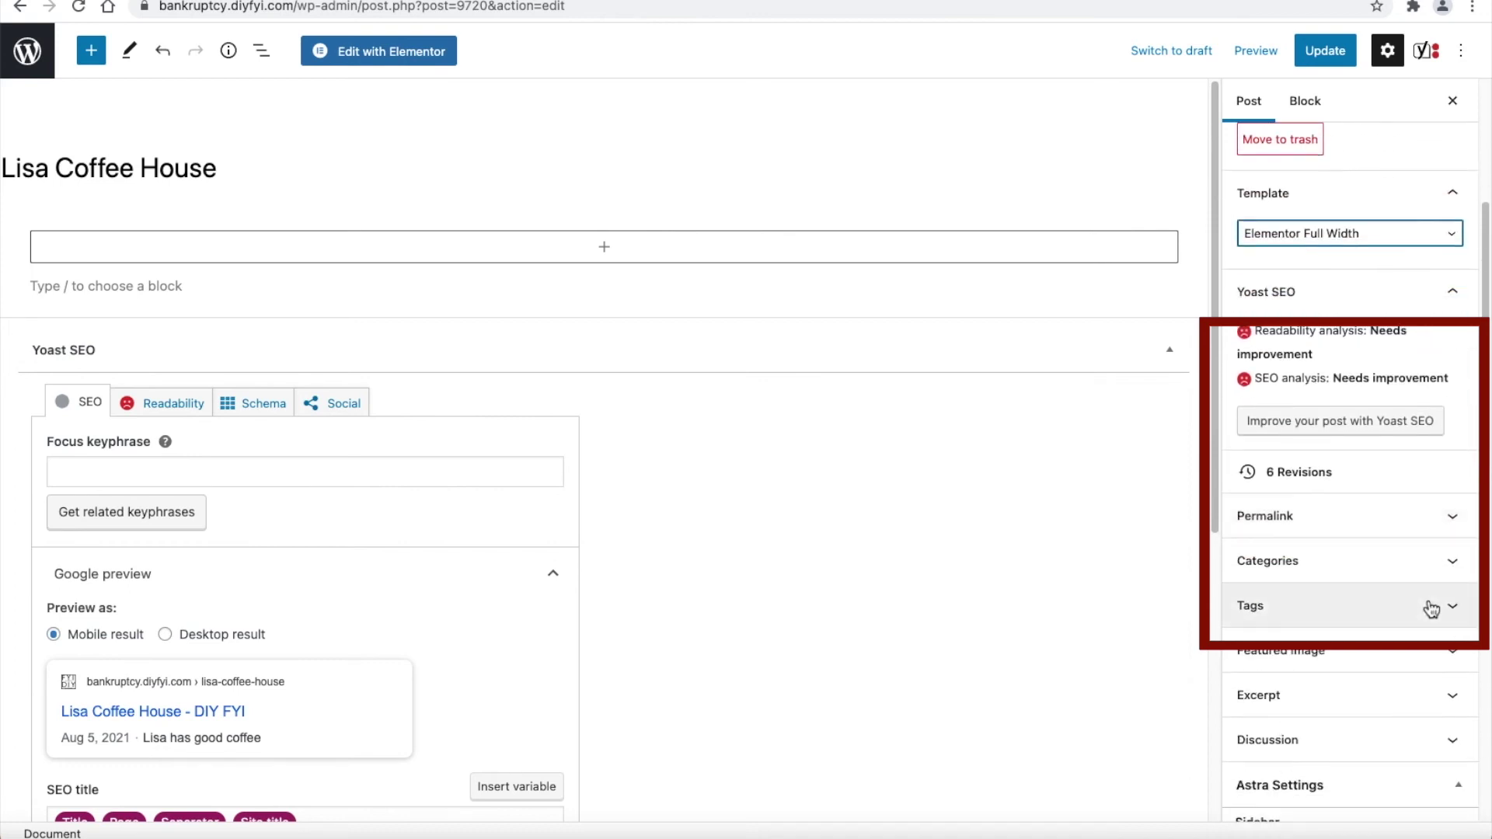
{"action": "scroll", "coordinate": [1438, 544], "scroll_direction": "up", "scroll_amount": 5}
{"action": "left_click", "coordinate": [1450, 445]}
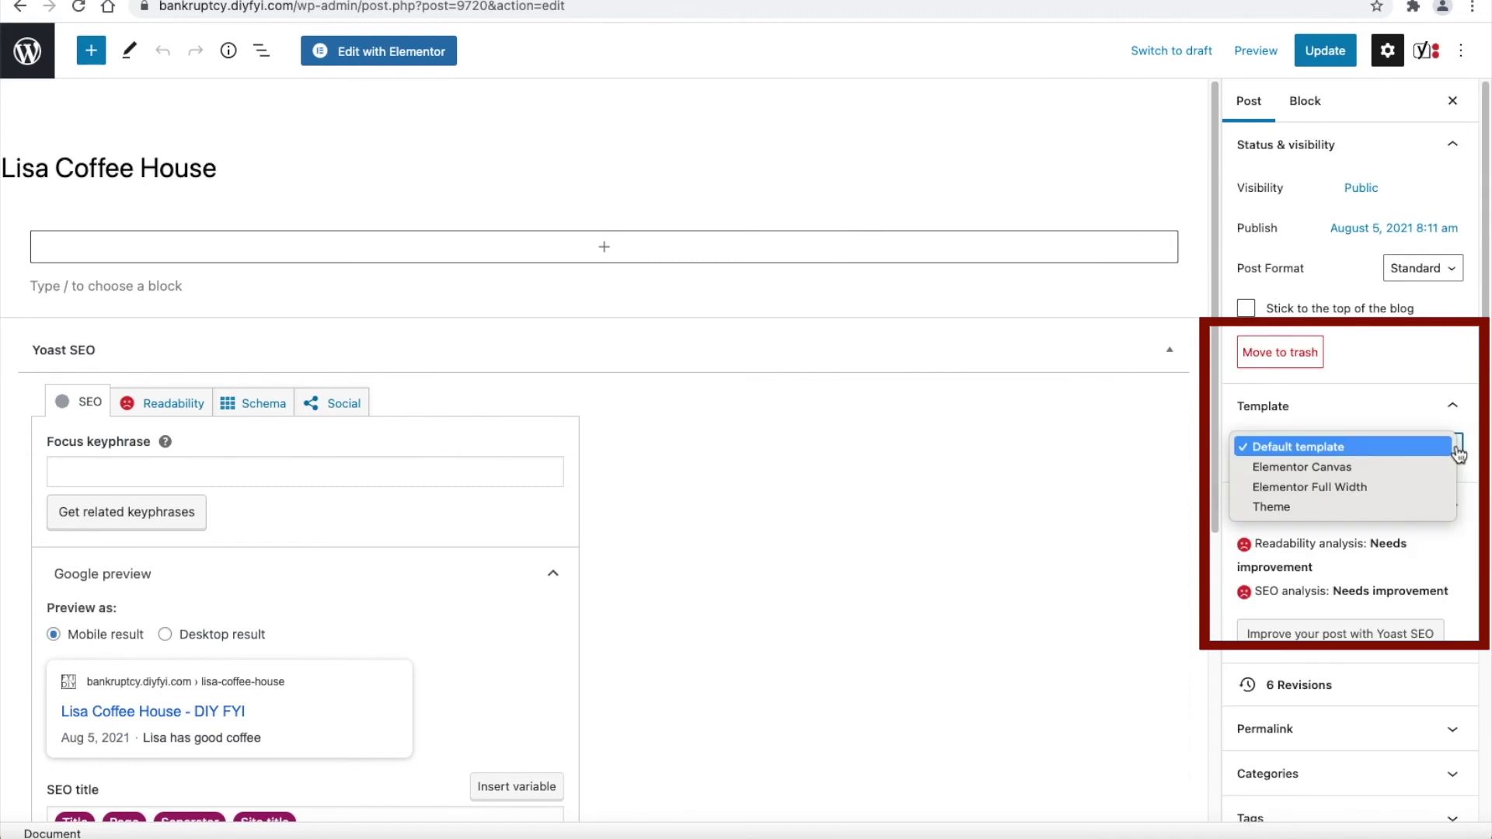
{"action": "left_click", "coordinate": [1445, 488]}
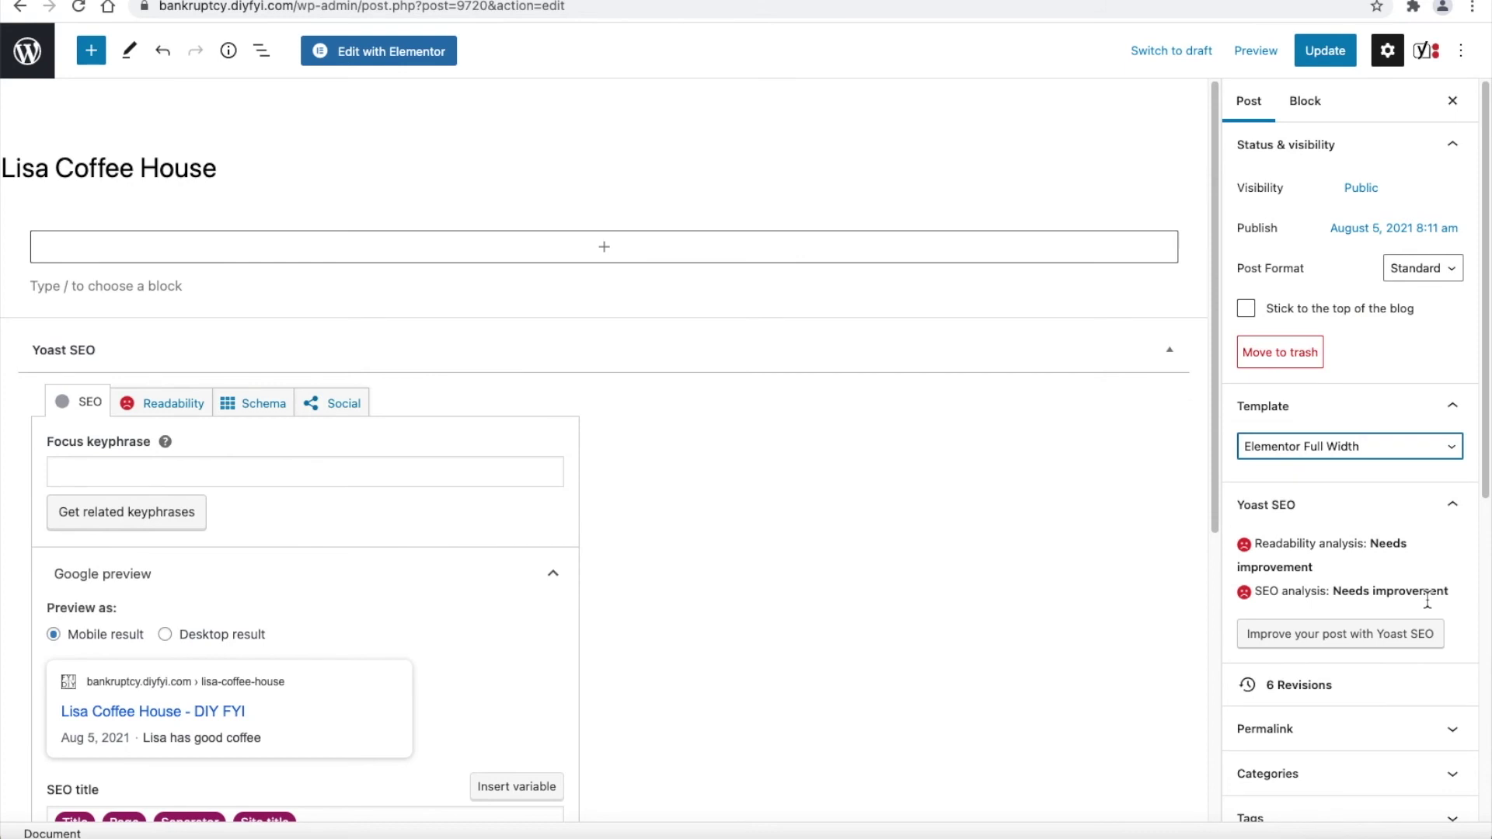
{"action": "scroll", "coordinate": [1428, 600], "scroll_direction": "down", "scroll_amount": 10}
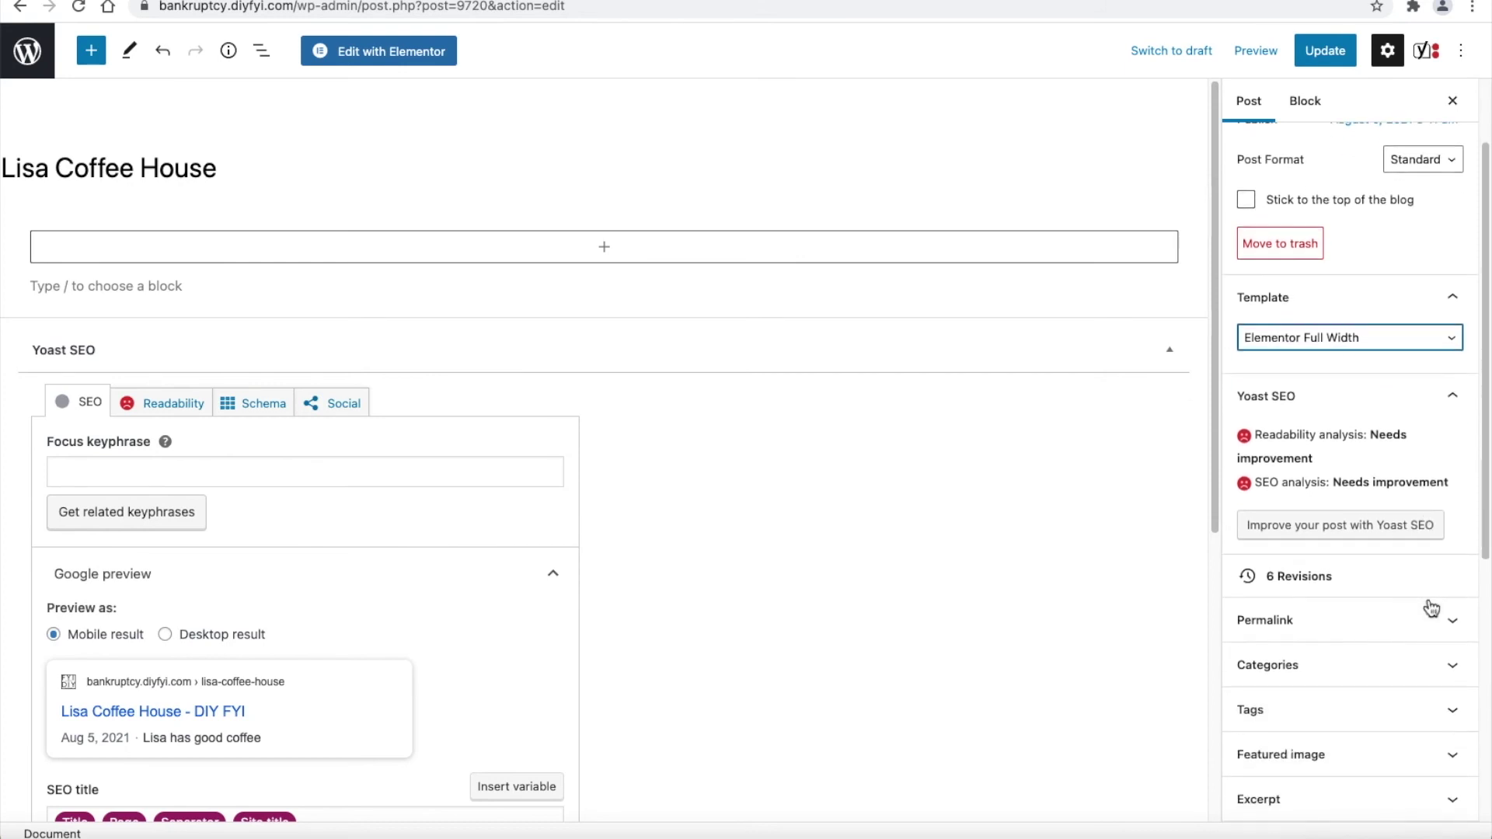
{"action": "left_click", "coordinate": [21, 10]}
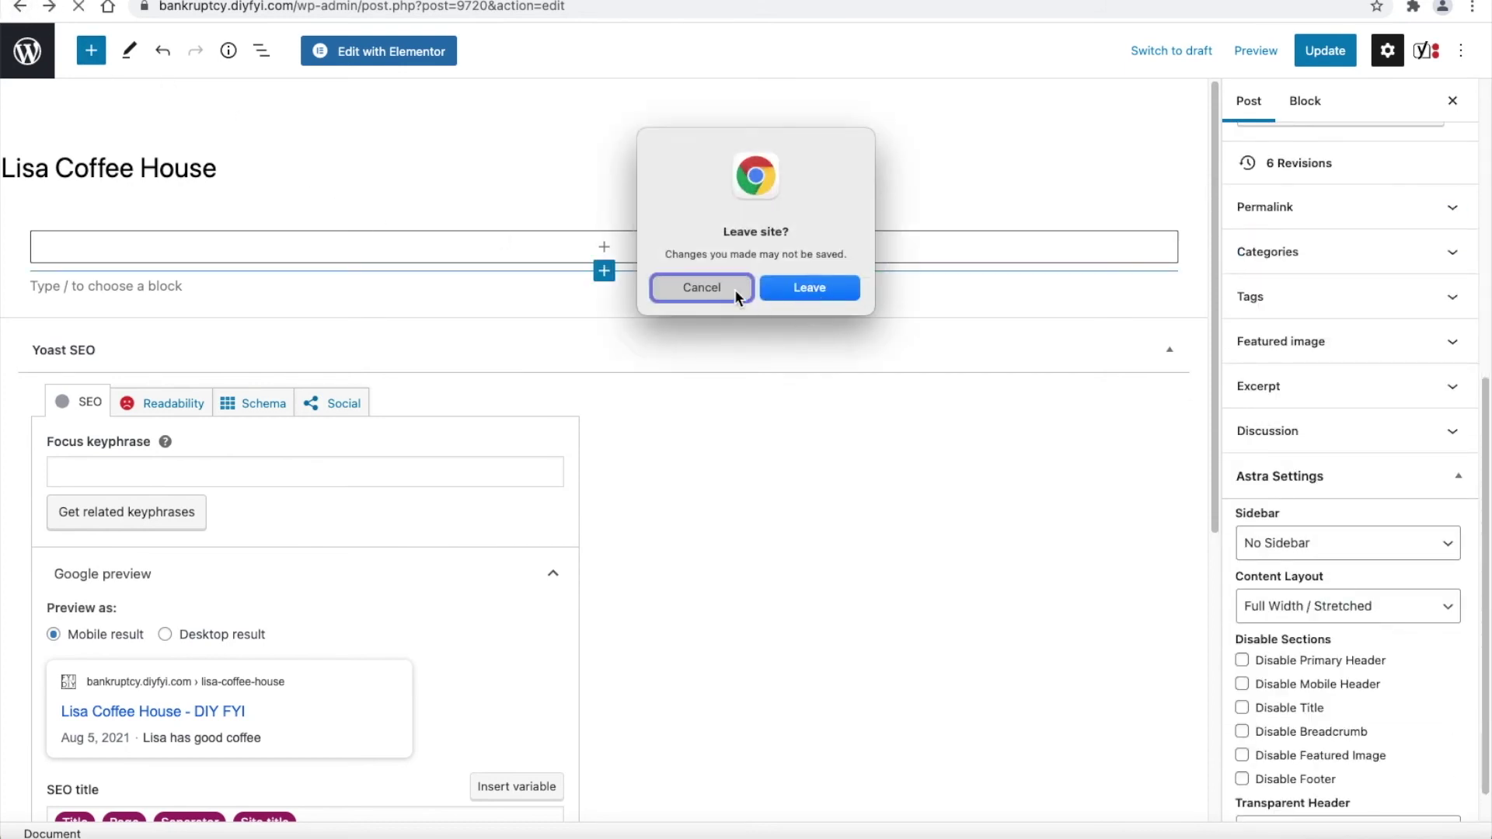
{"action": "left_click", "coordinate": [781, 292]}
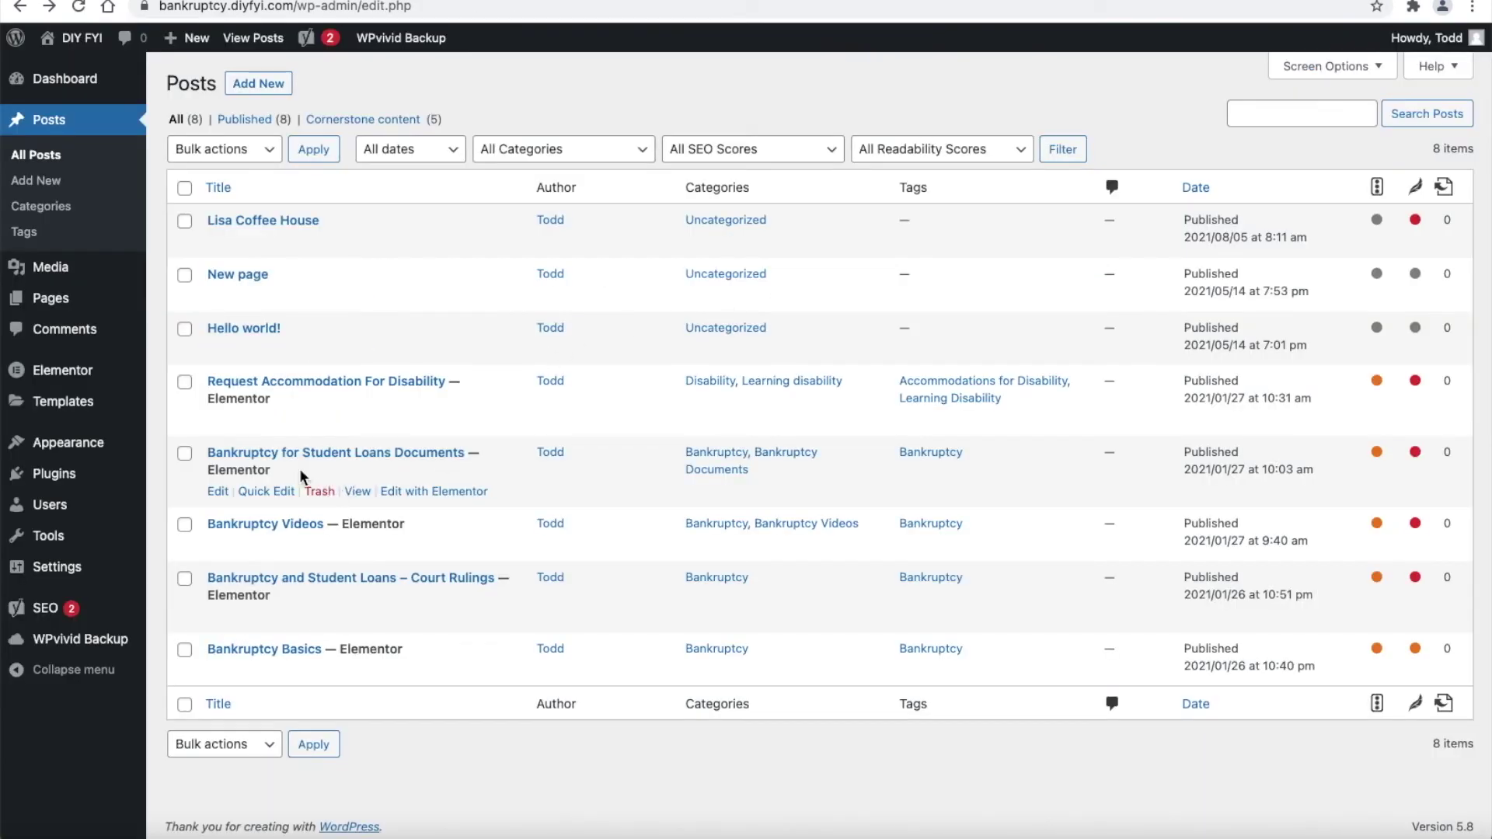
- Review the layout options in the theme customizer's global Container settings, keeping Layout on Full Width / Stretched
{"action": "mouse_move", "coordinate": [72, 447]}
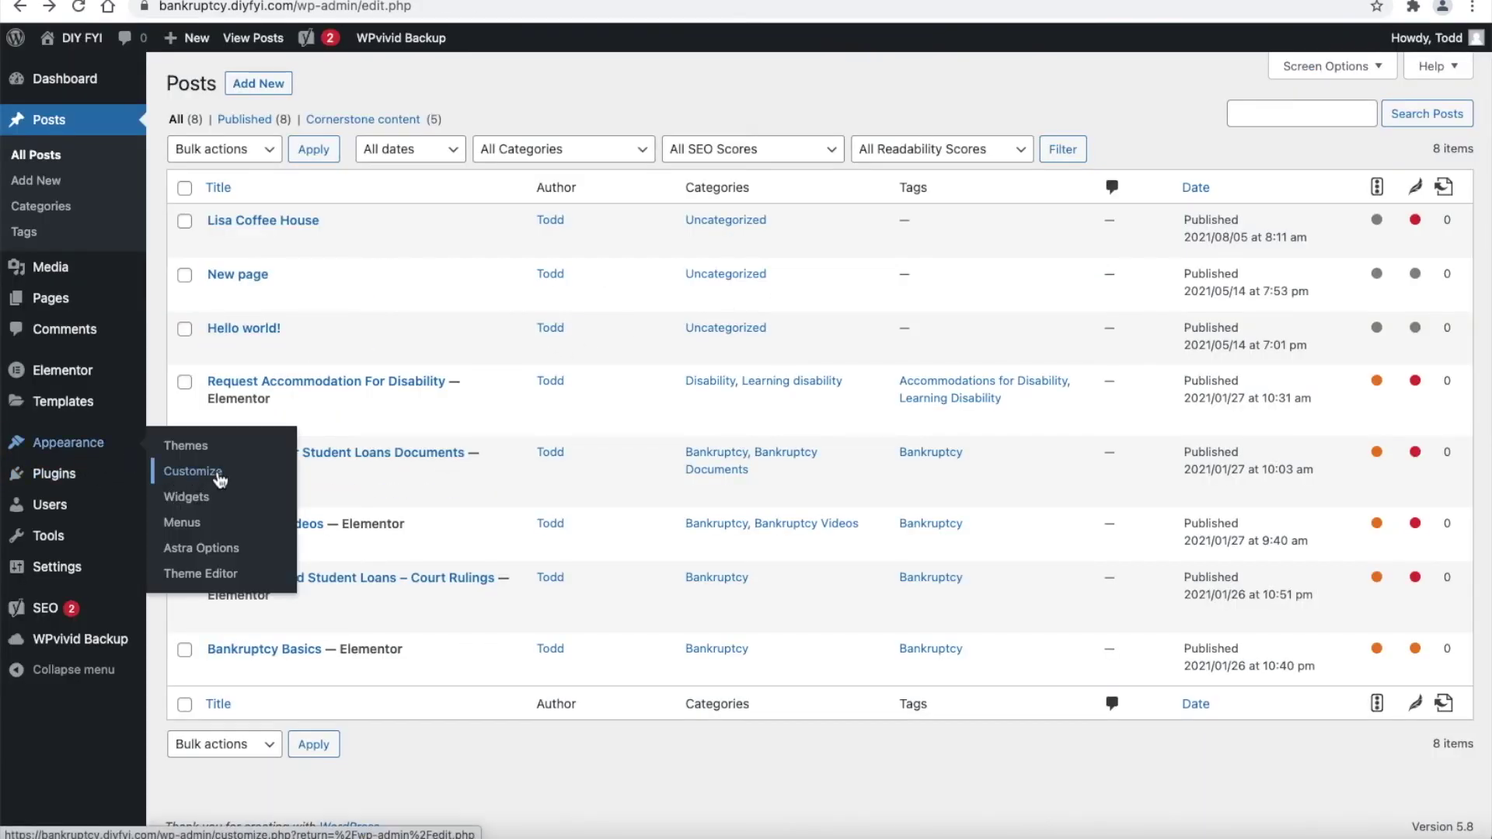
{"action": "left_click", "coordinate": [288, 471]}
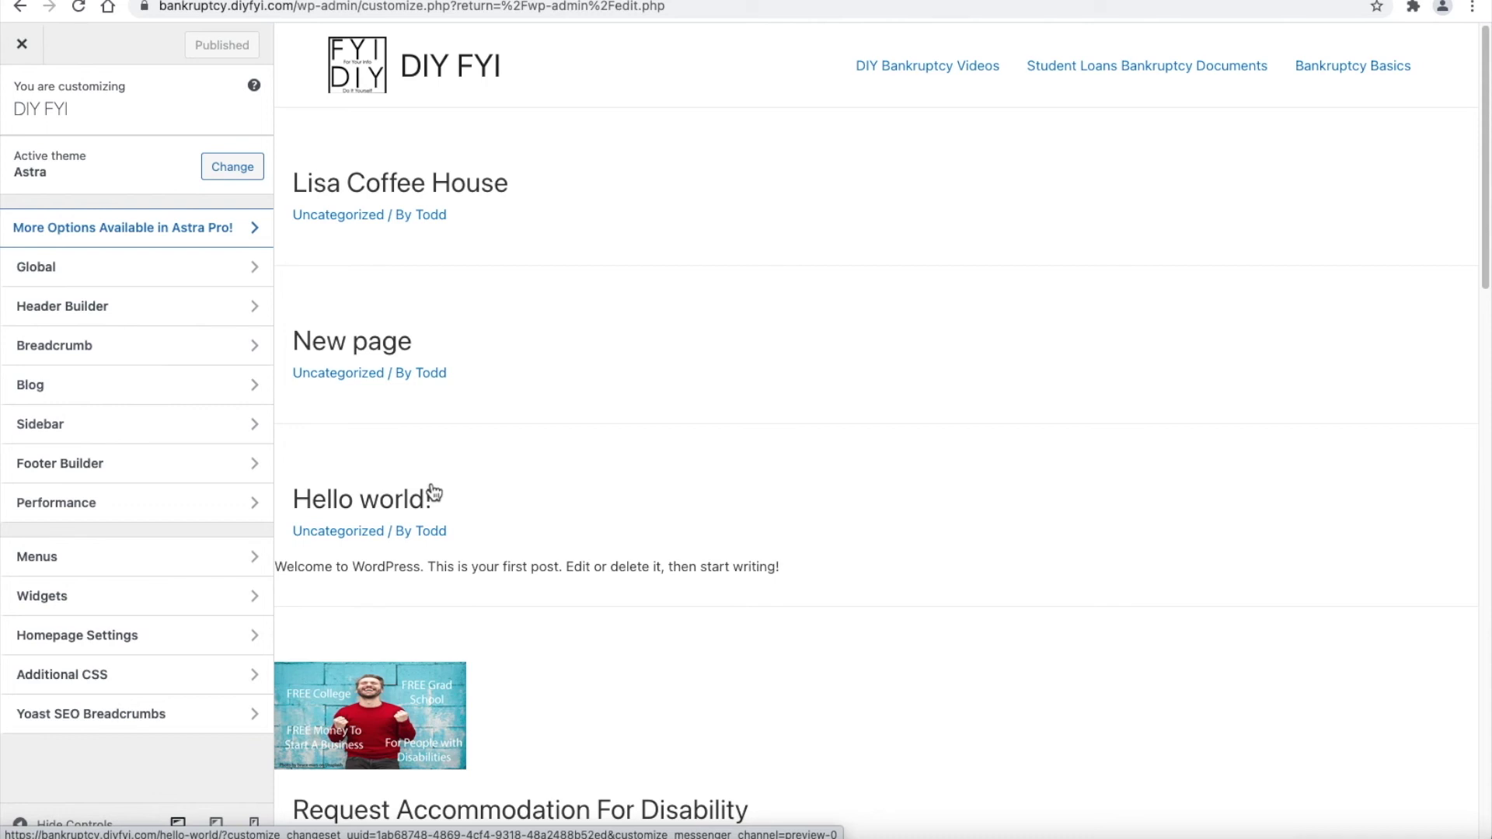
{"action": "left_click", "coordinate": [257, 266]}
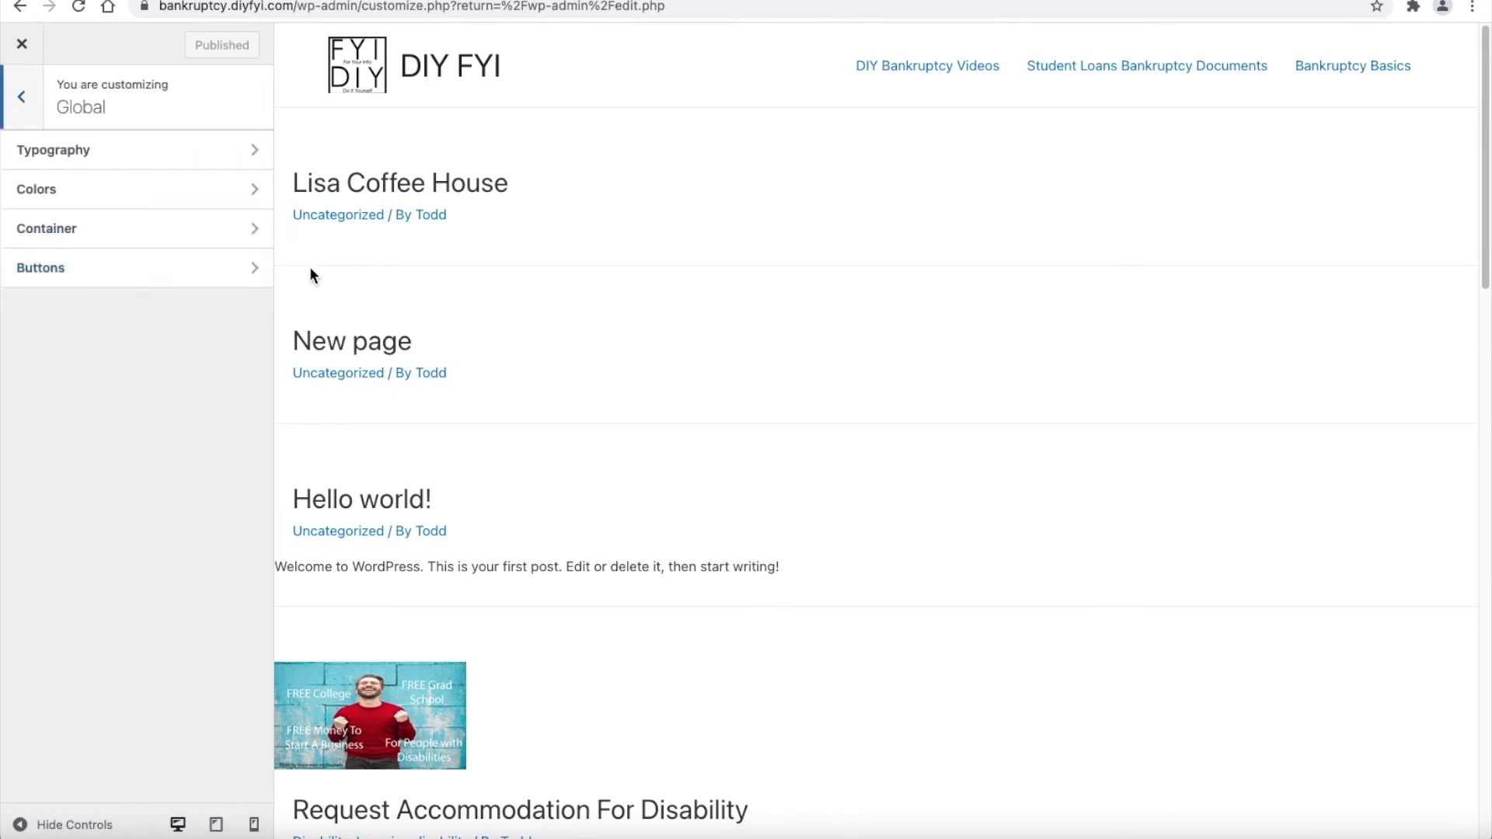
{"action": "left_click", "coordinate": [262, 241]}
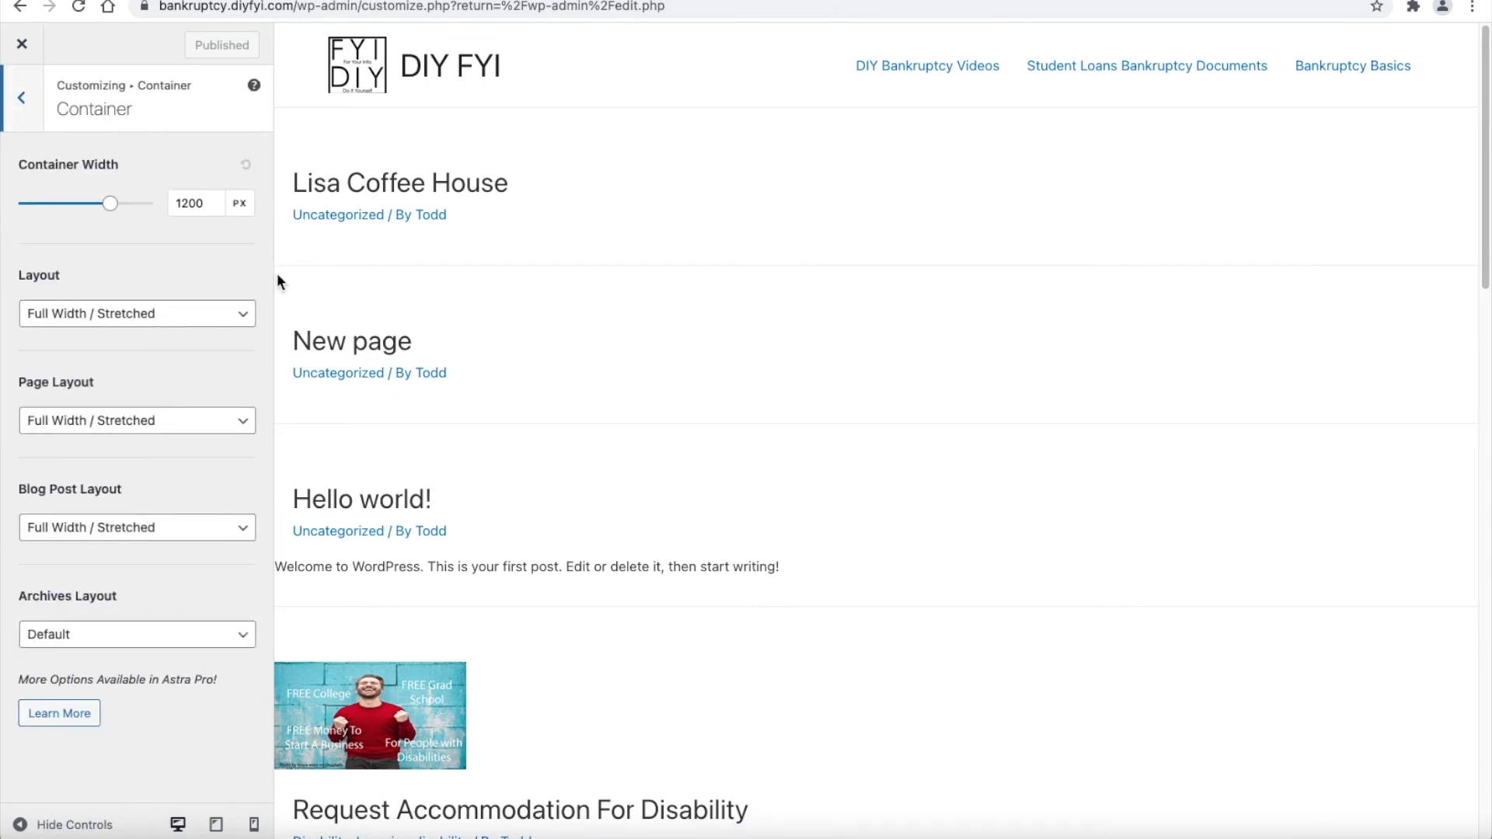
{"action": "left_click", "coordinate": [242, 311]}
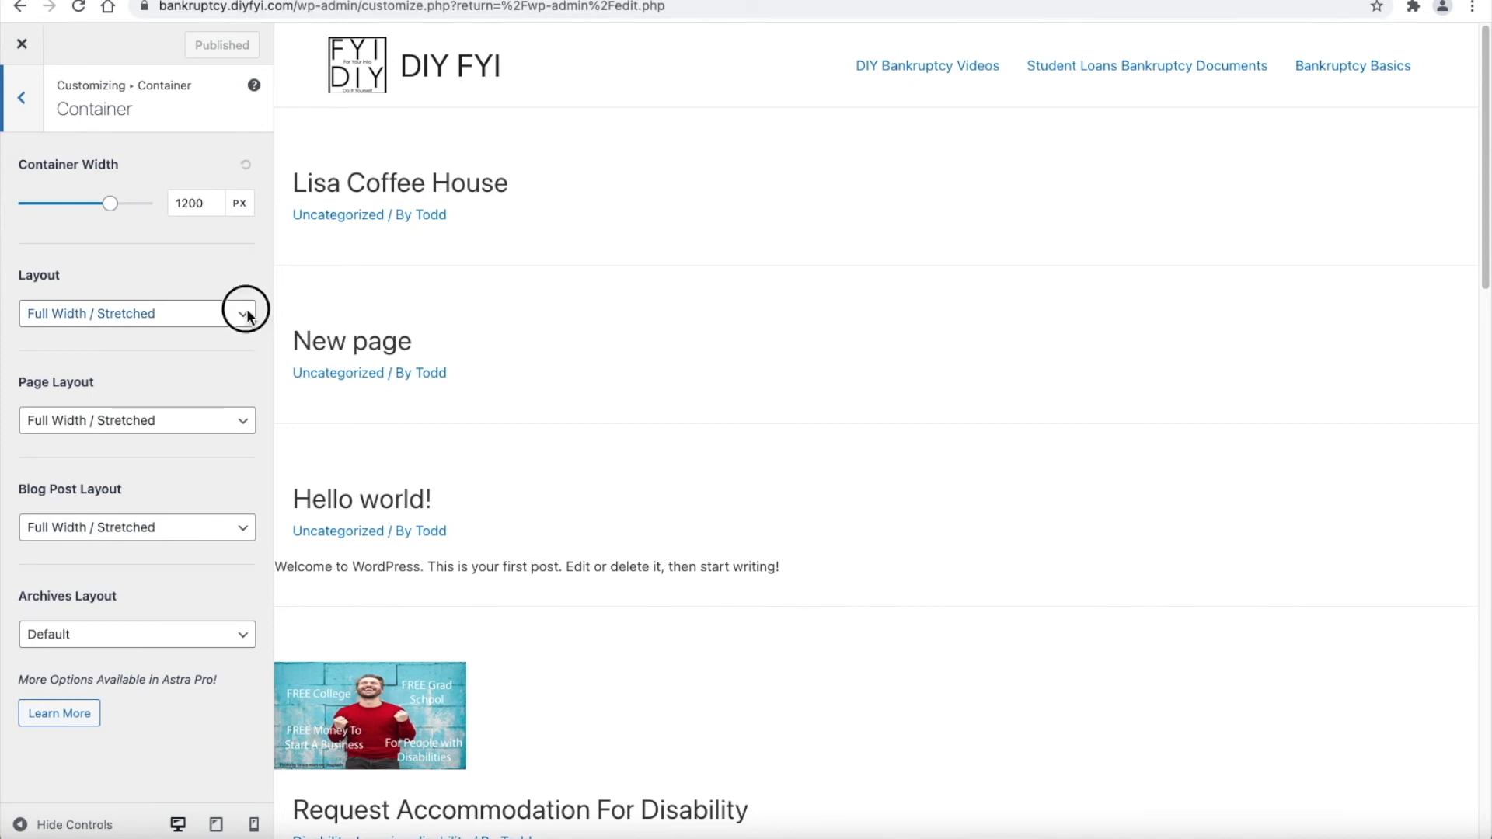
{"action": "left_click", "coordinate": [254, 390]}
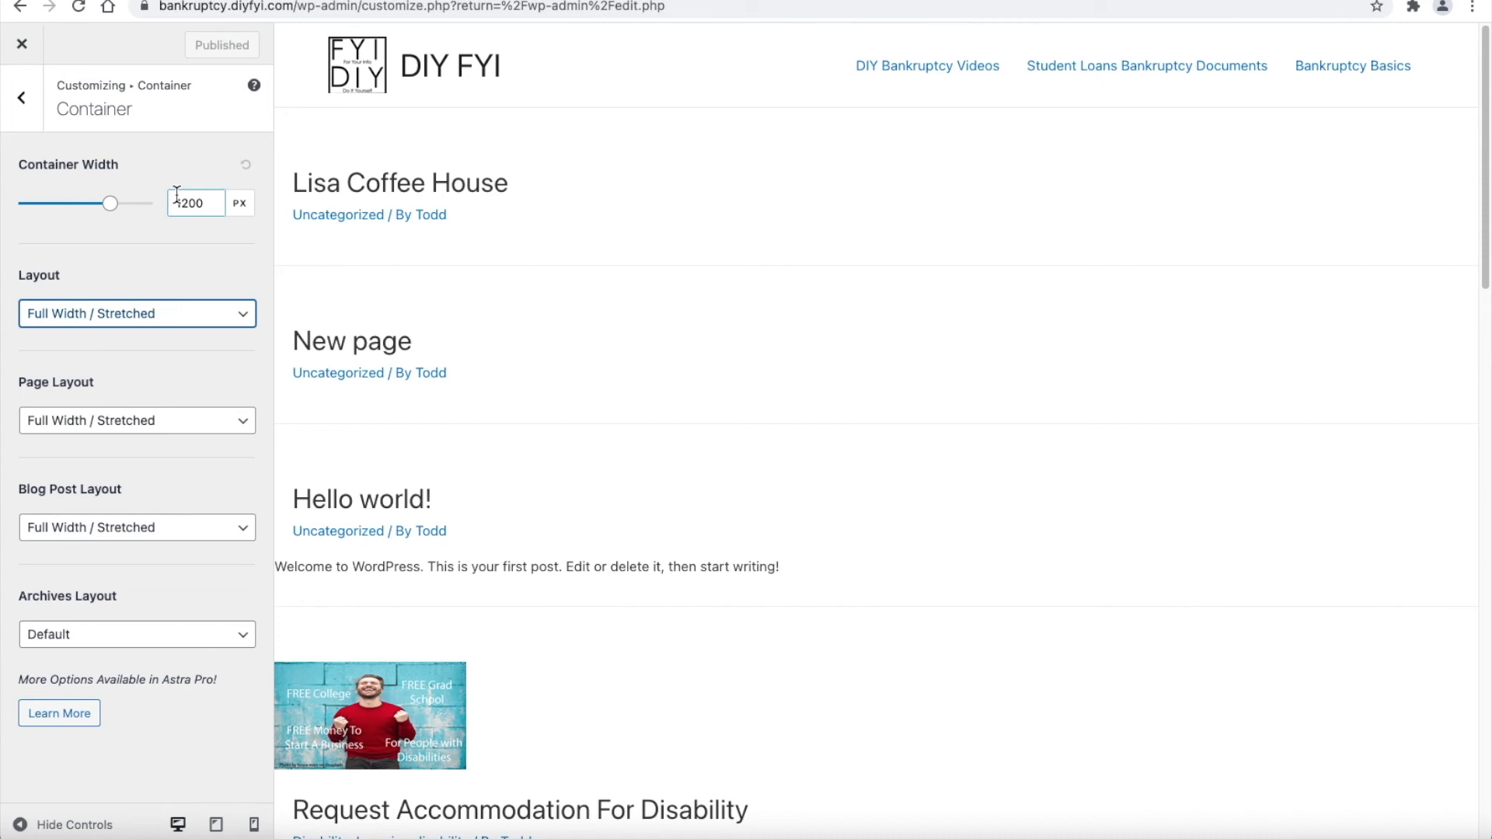
{"action": "left_click", "coordinate": [21, 97]}
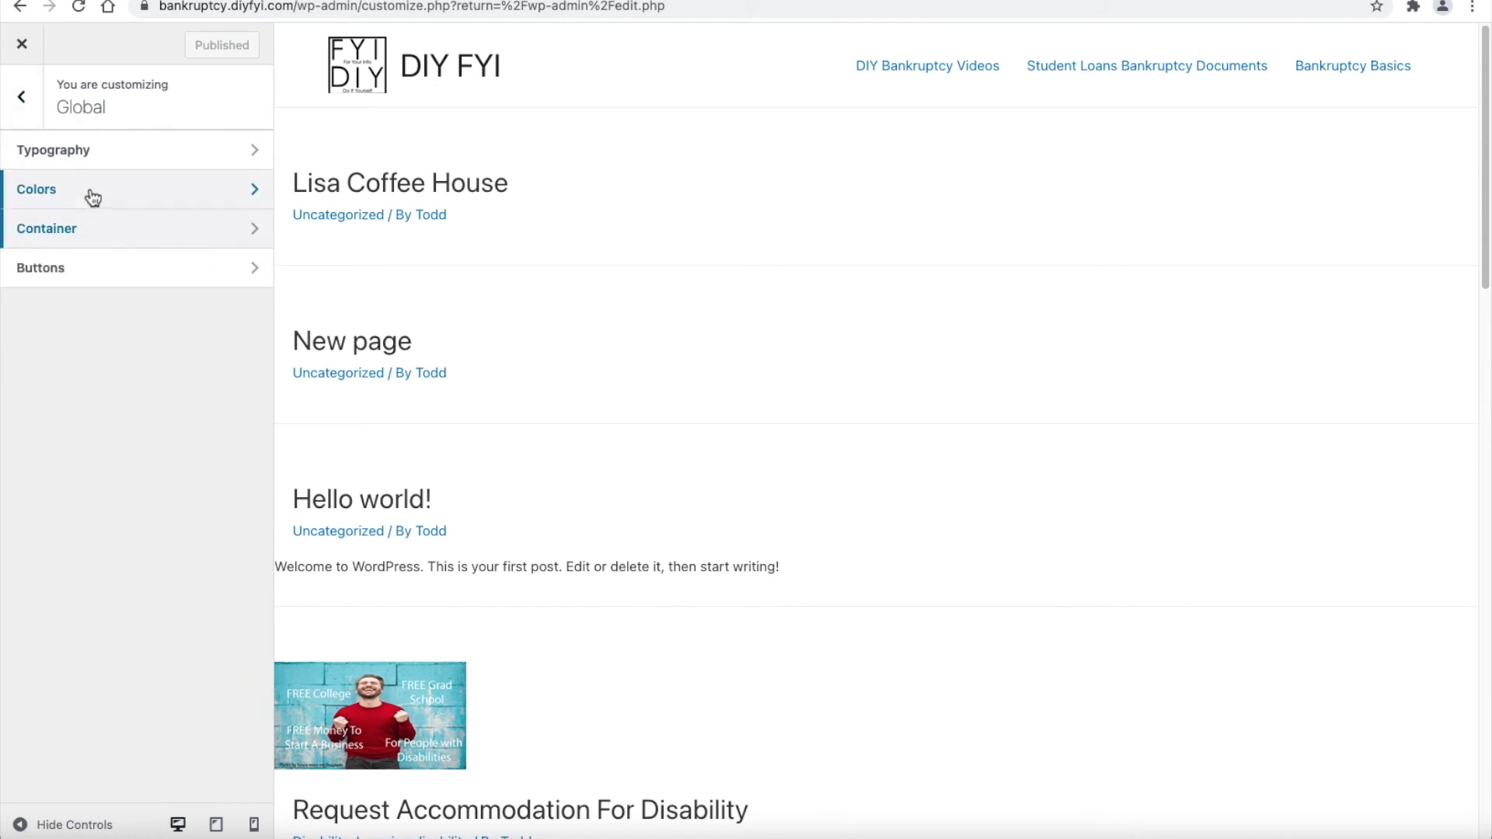
{"action": "left_click", "coordinate": [34, 95]}
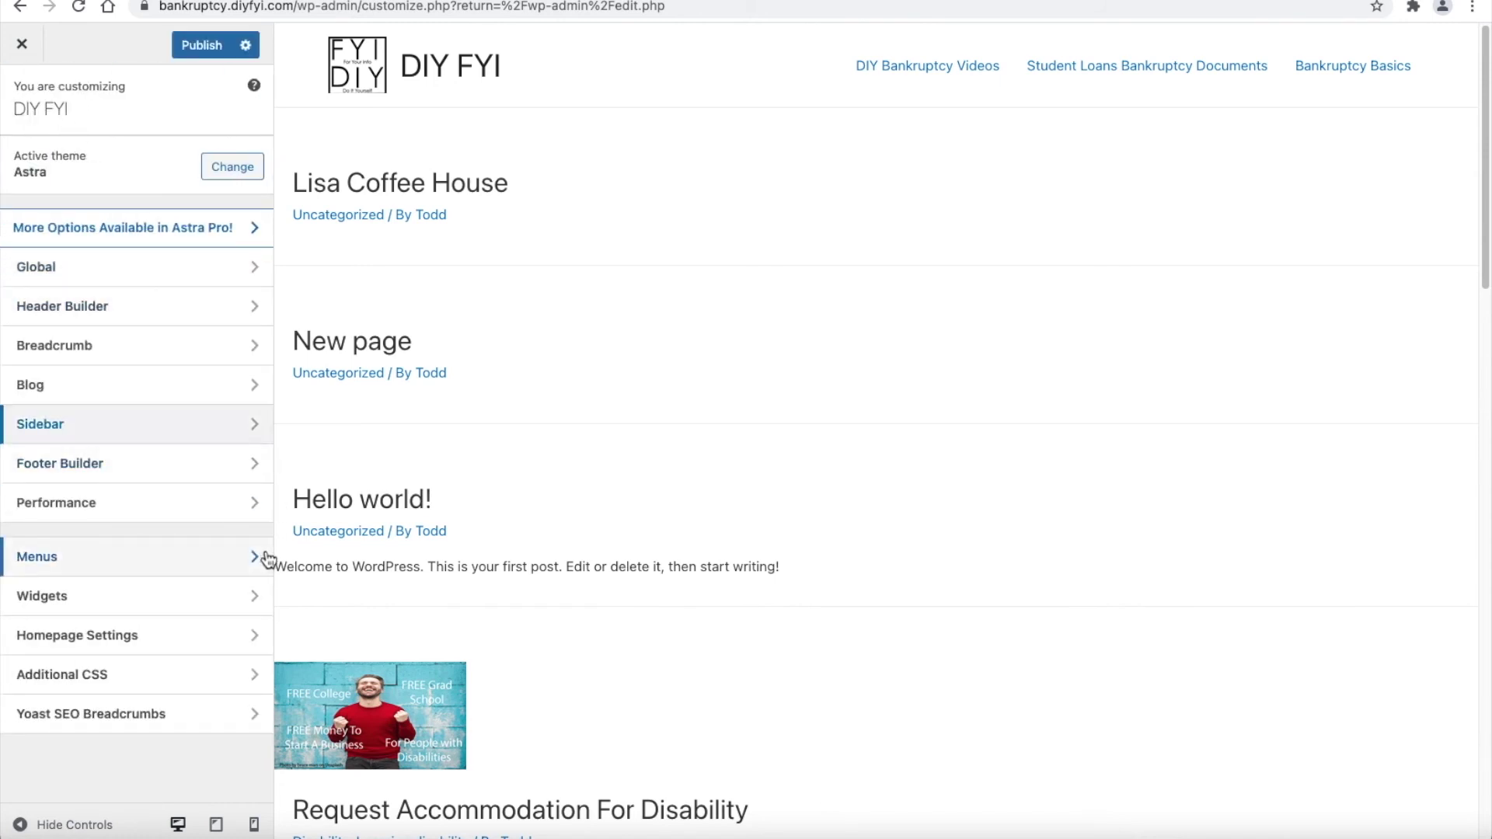
- Set Home as the site's static homepage in the customizer's Homepage Settings and publish the change
{"action": "left_click", "coordinate": [245, 639]}
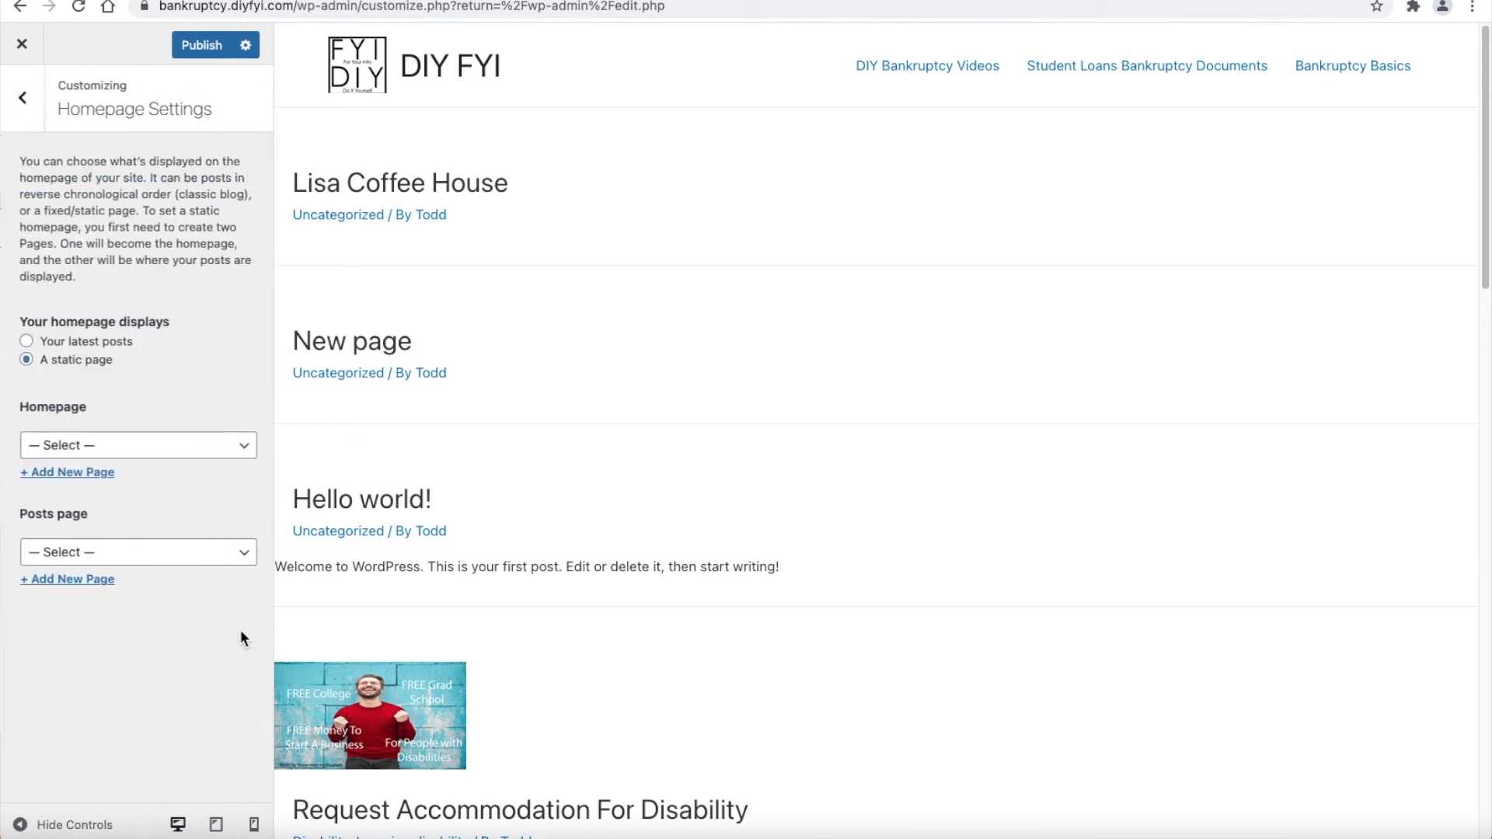
{"action": "left_click", "coordinate": [256, 458]}
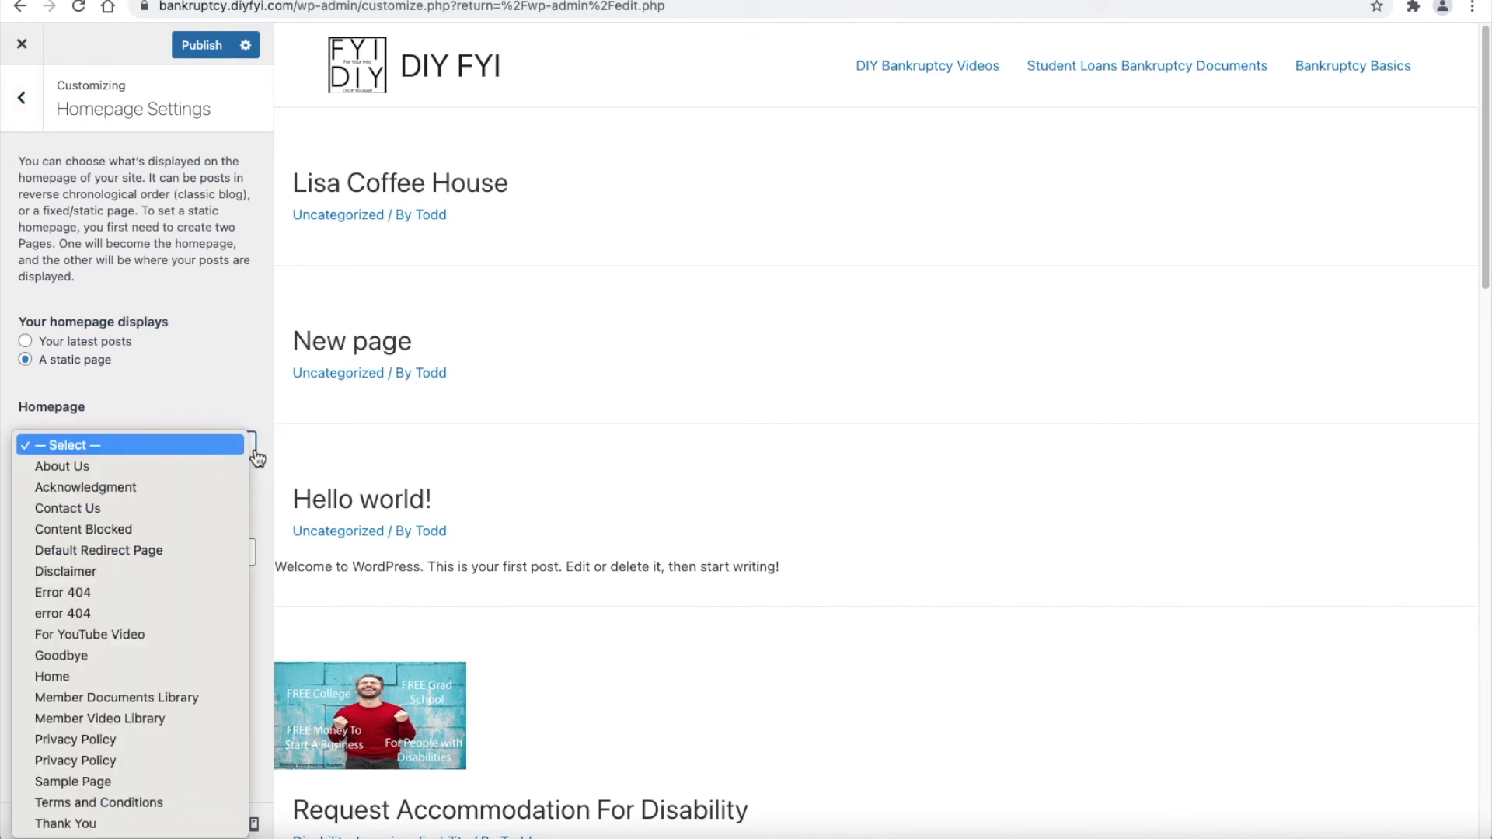
{"action": "left_click", "coordinate": [191, 677]}
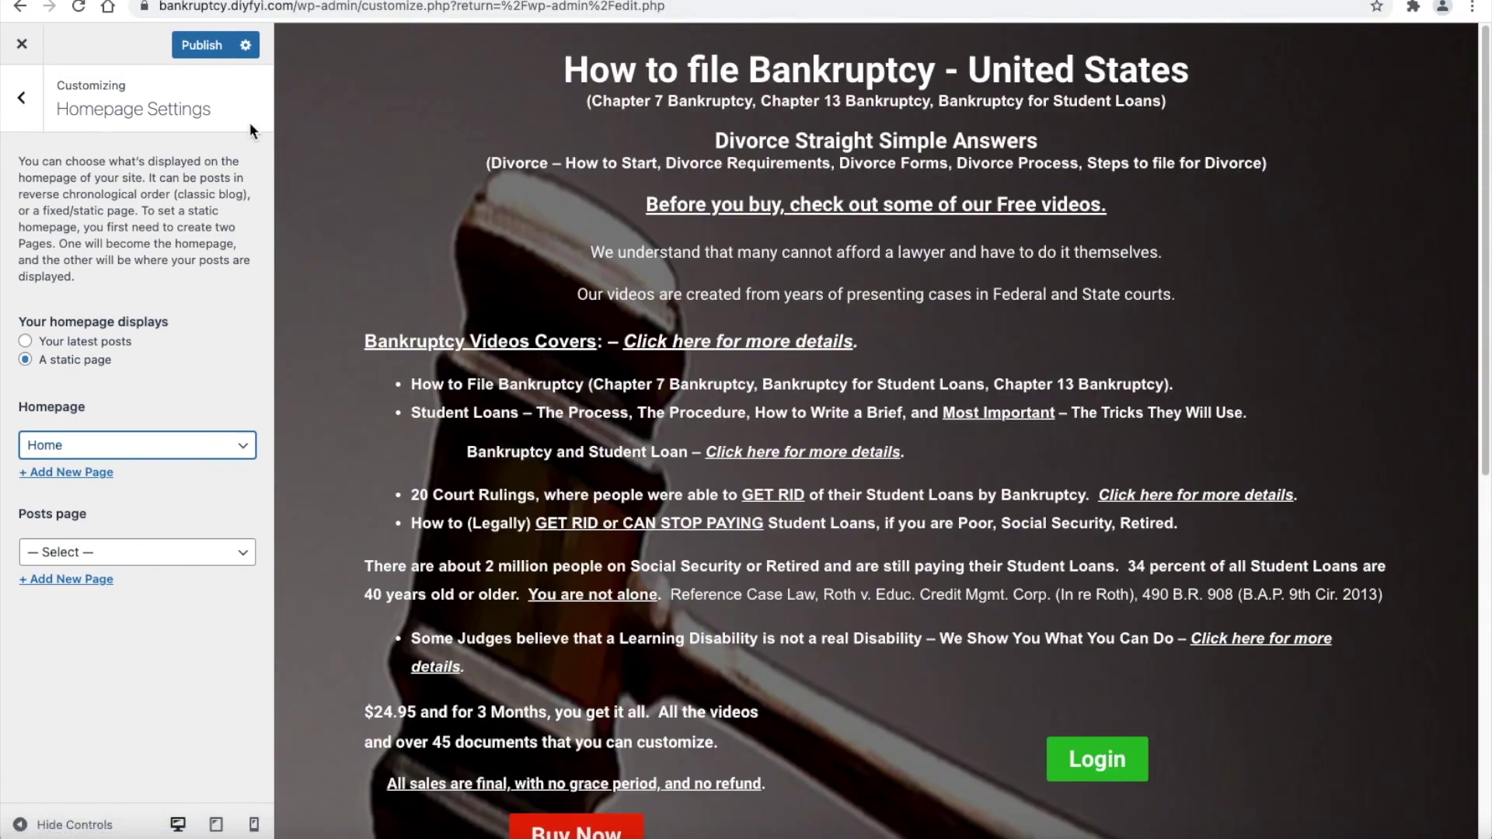
{"action": "left_click", "coordinate": [208, 44]}
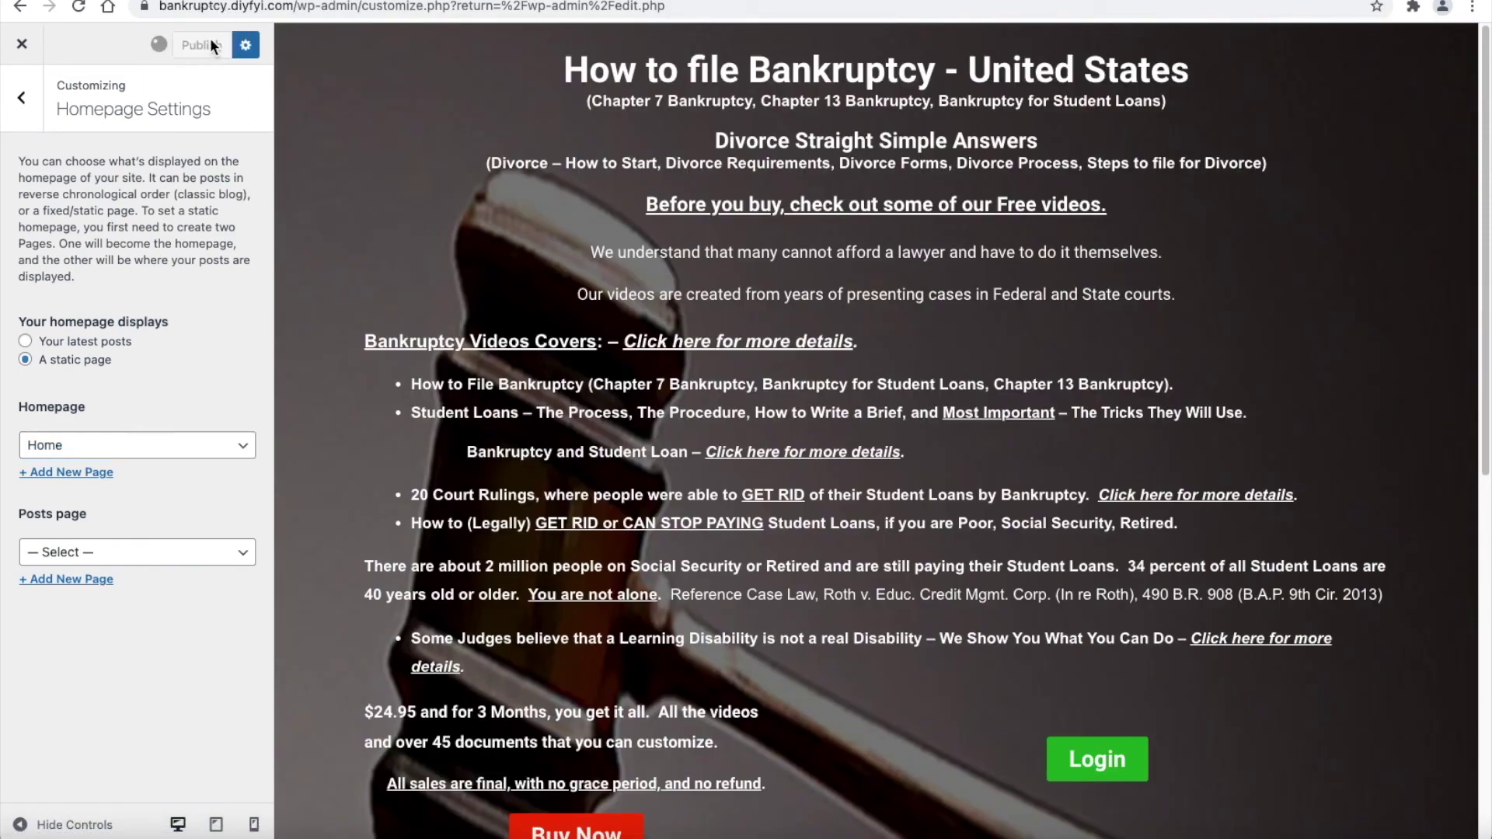
{"action": "left_click", "coordinate": [22, 109]}
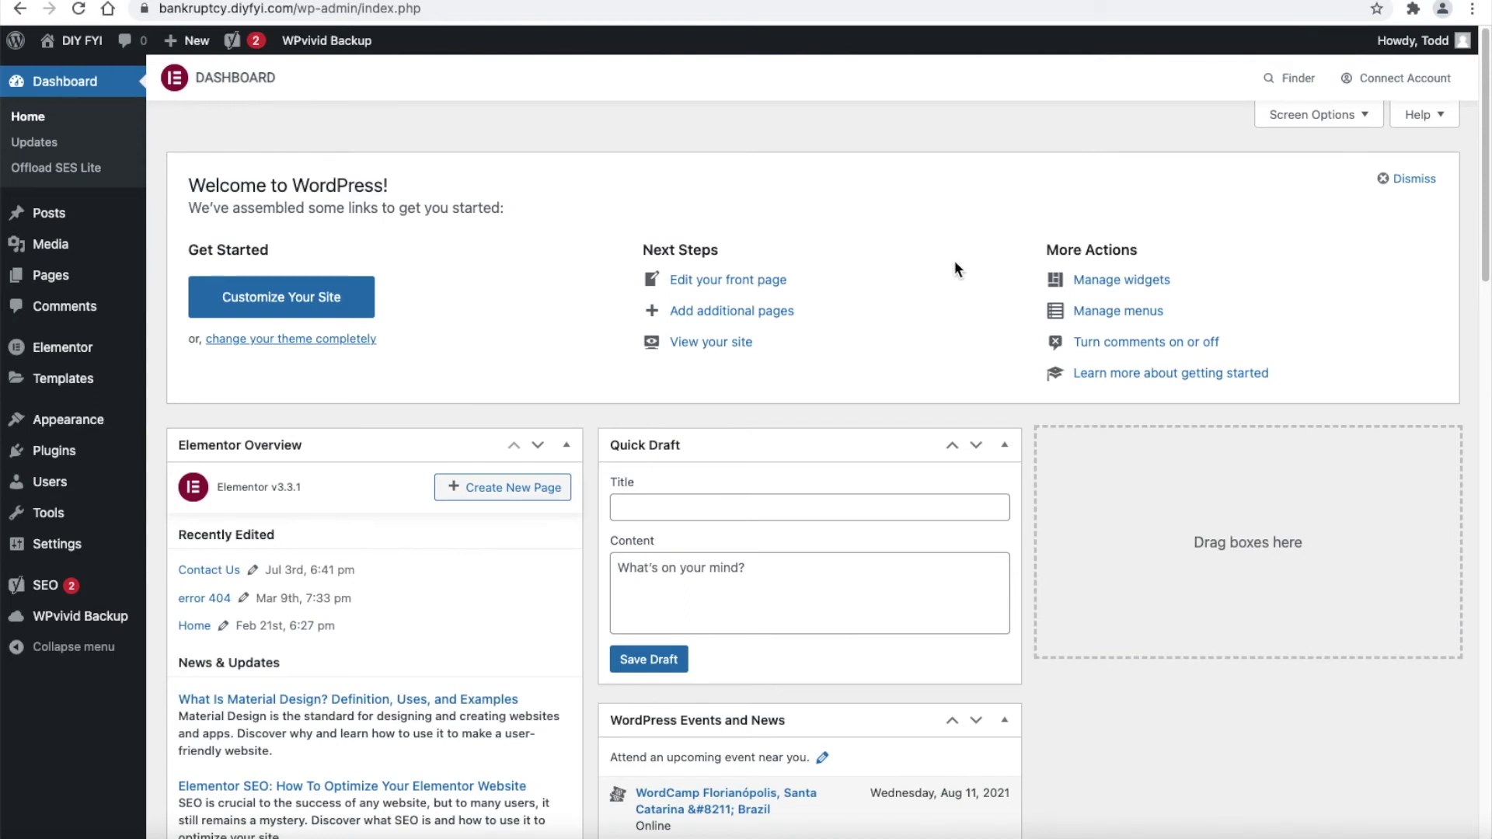
- Add the Lisa Coffee House post to Top menu 1 and place it directly after DIY Bankruptcy Videos
{"action": "mouse_move", "coordinate": [145, 426]}
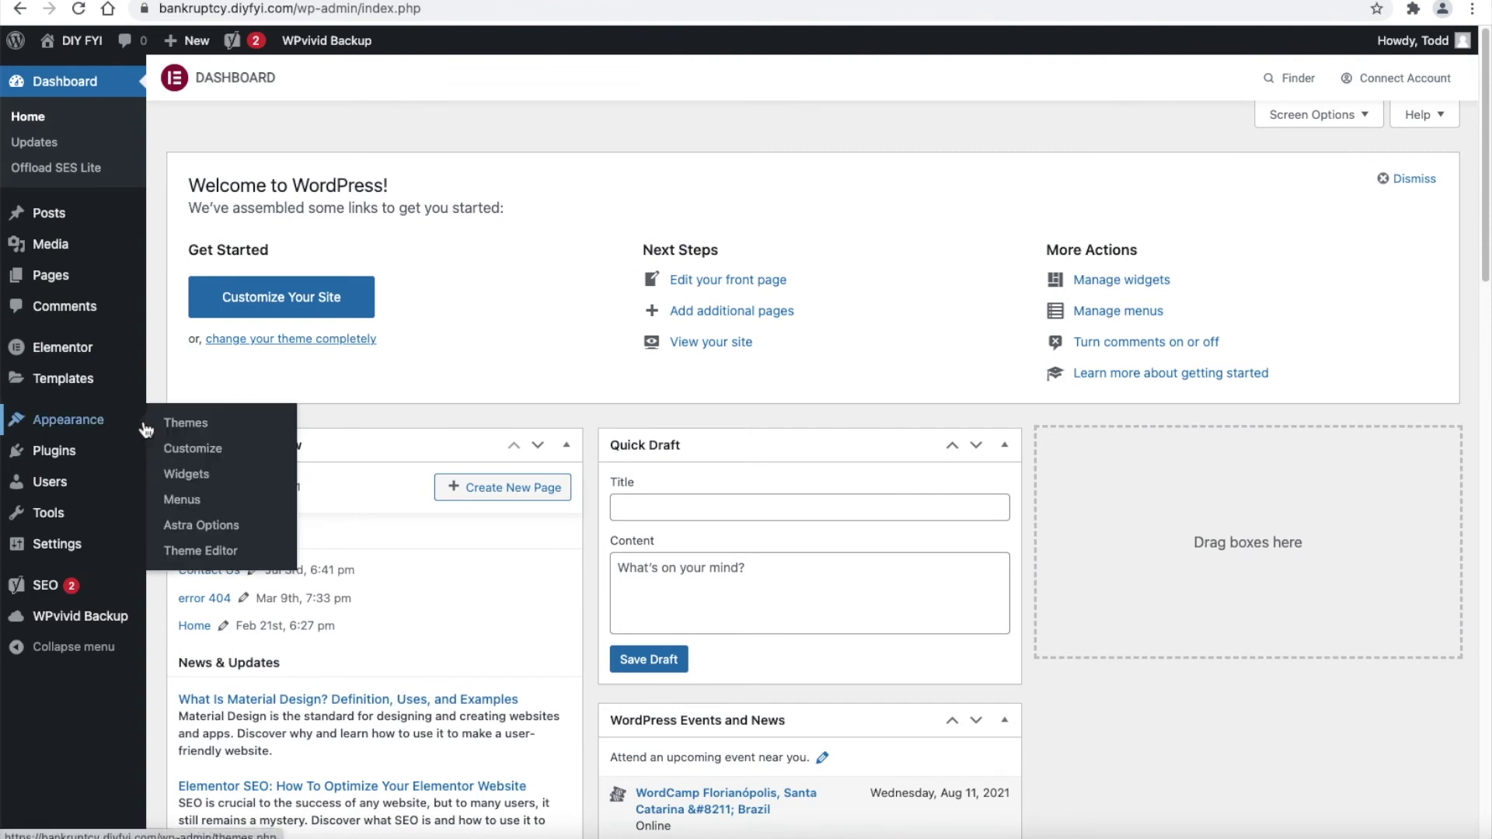
{"action": "left_click", "coordinate": [259, 506]}
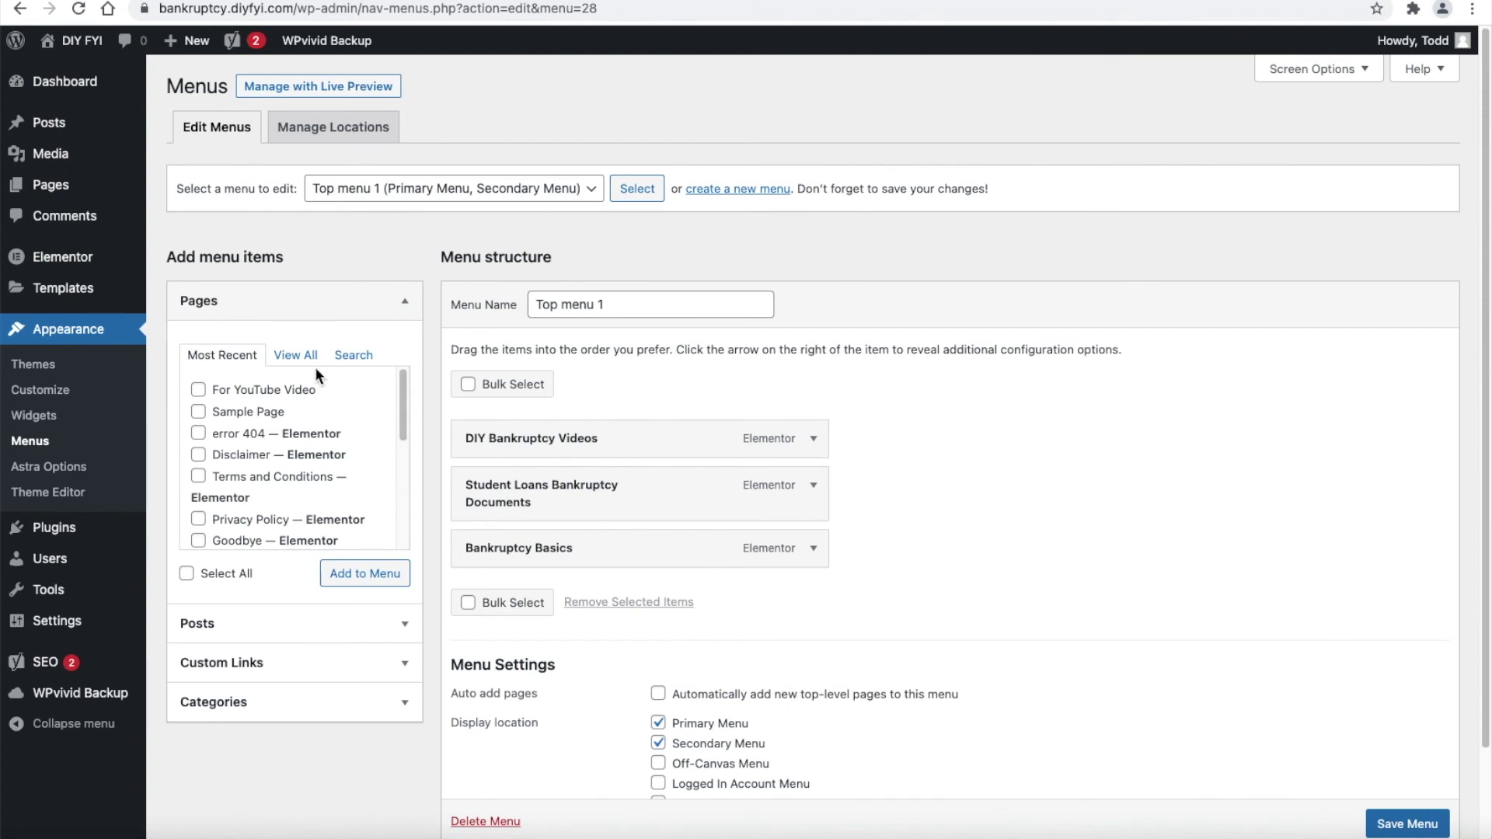
{"action": "left_click", "coordinate": [280, 622]}
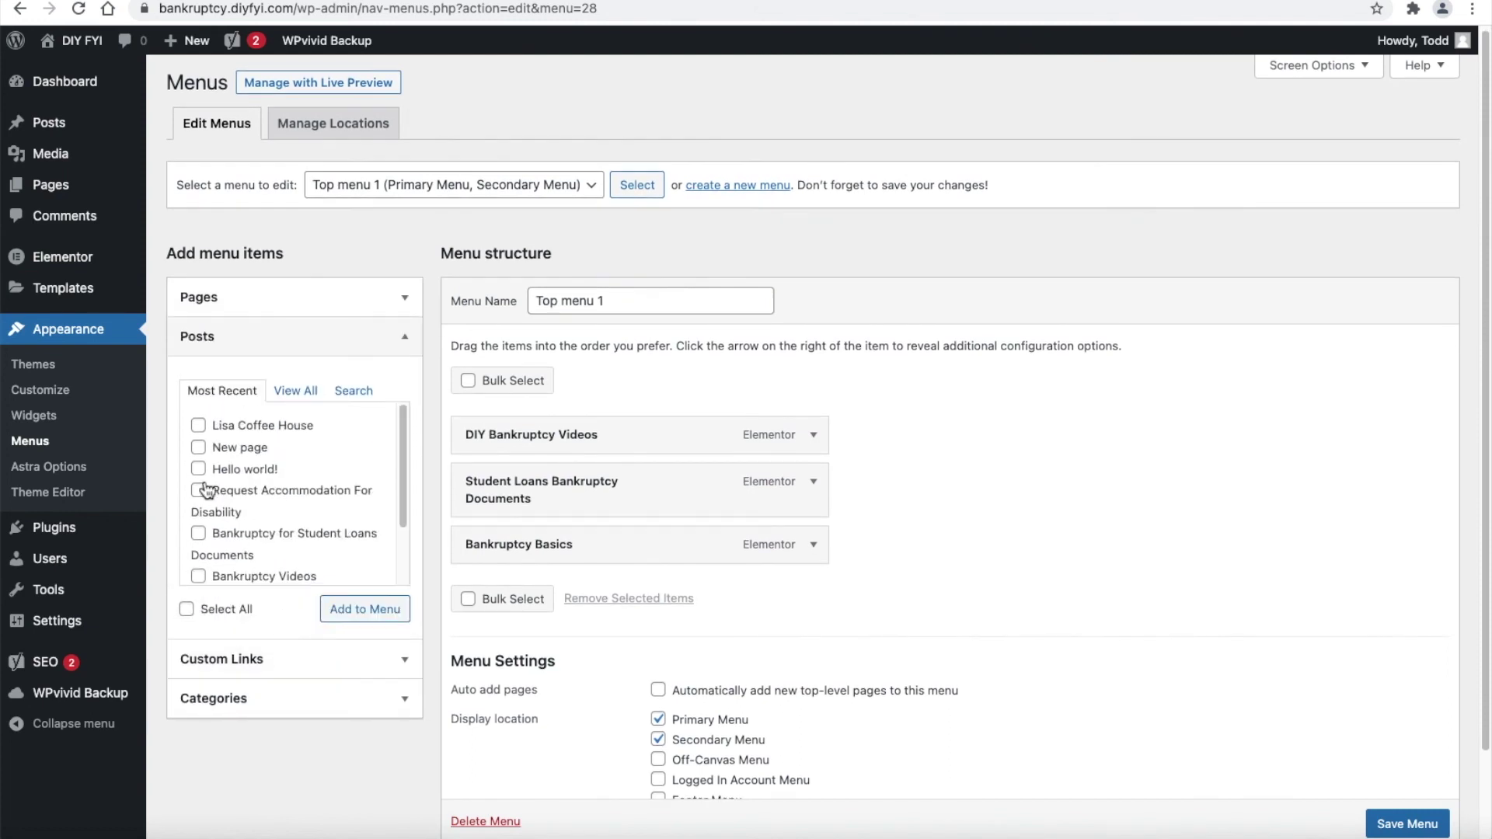
{"action": "left_click", "coordinate": [198, 425]}
{"action": "left_click", "coordinate": [346, 609]}
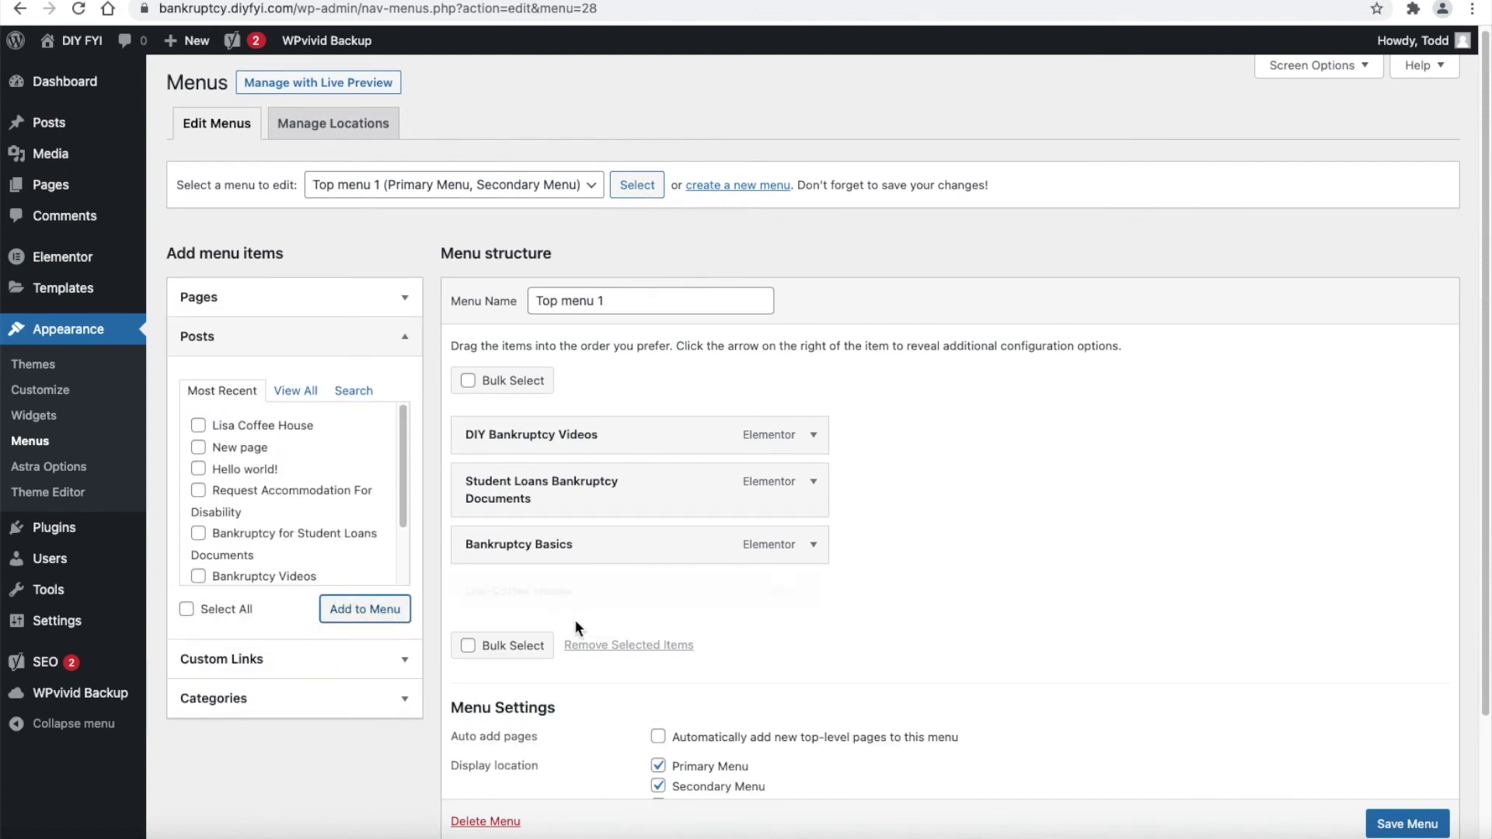
{"action": "left_click_drag", "start_coordinate": [581, 606], "coordinate": [574, 486]}
- Add the Home page from the full page list as the first menu item and save the menu as Top menu Lisa Coffee
{"action": "left_click", "coordinate": [199, 297]}
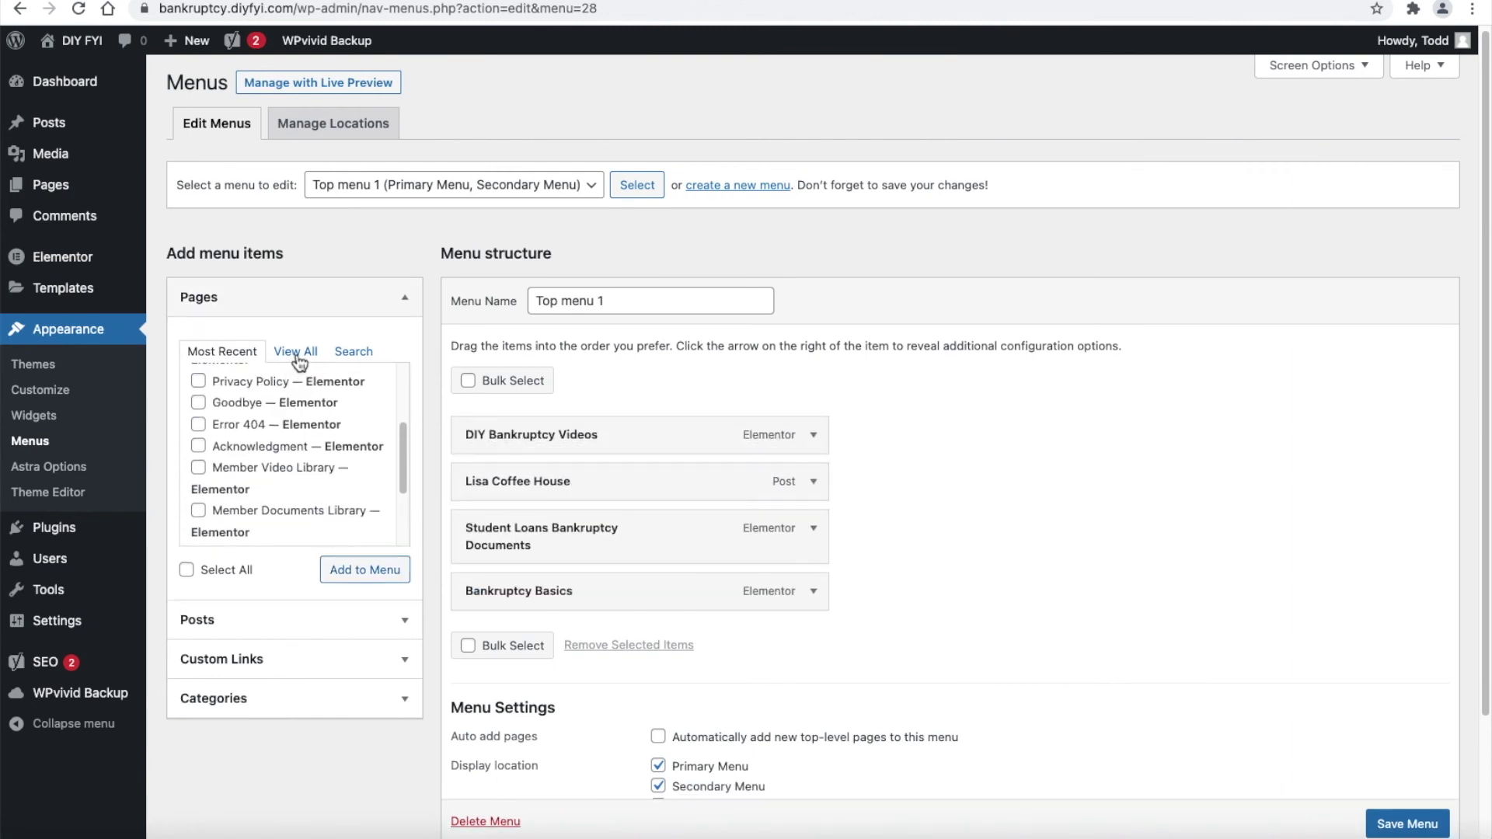
{"action": "left_click", "coordinate": [296, 350]}
{"action": "left_click", "coordinate": [200, 387]}
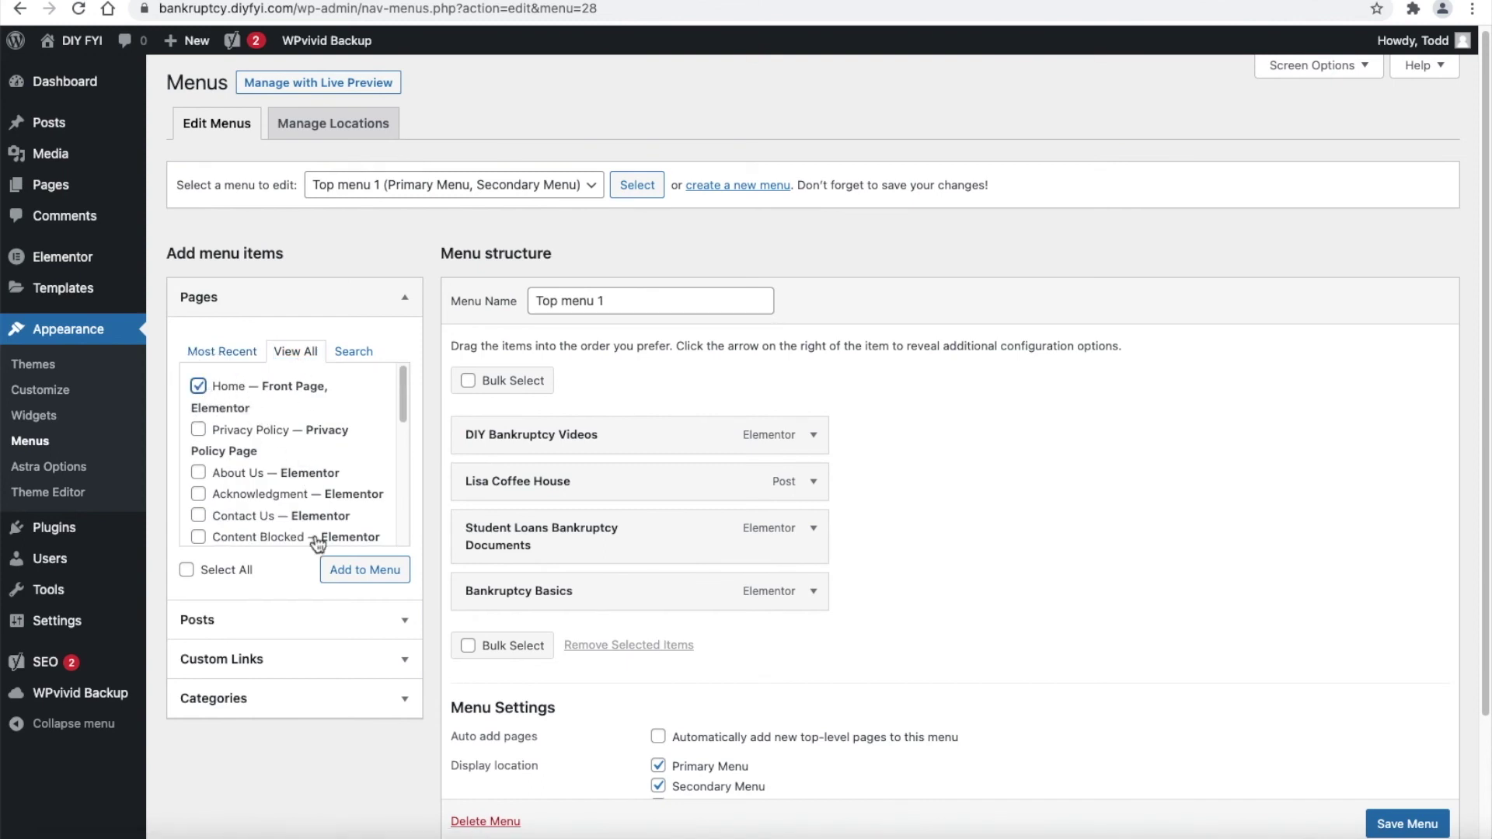
{"action": "left_click", "coordinate": [365, 569]}
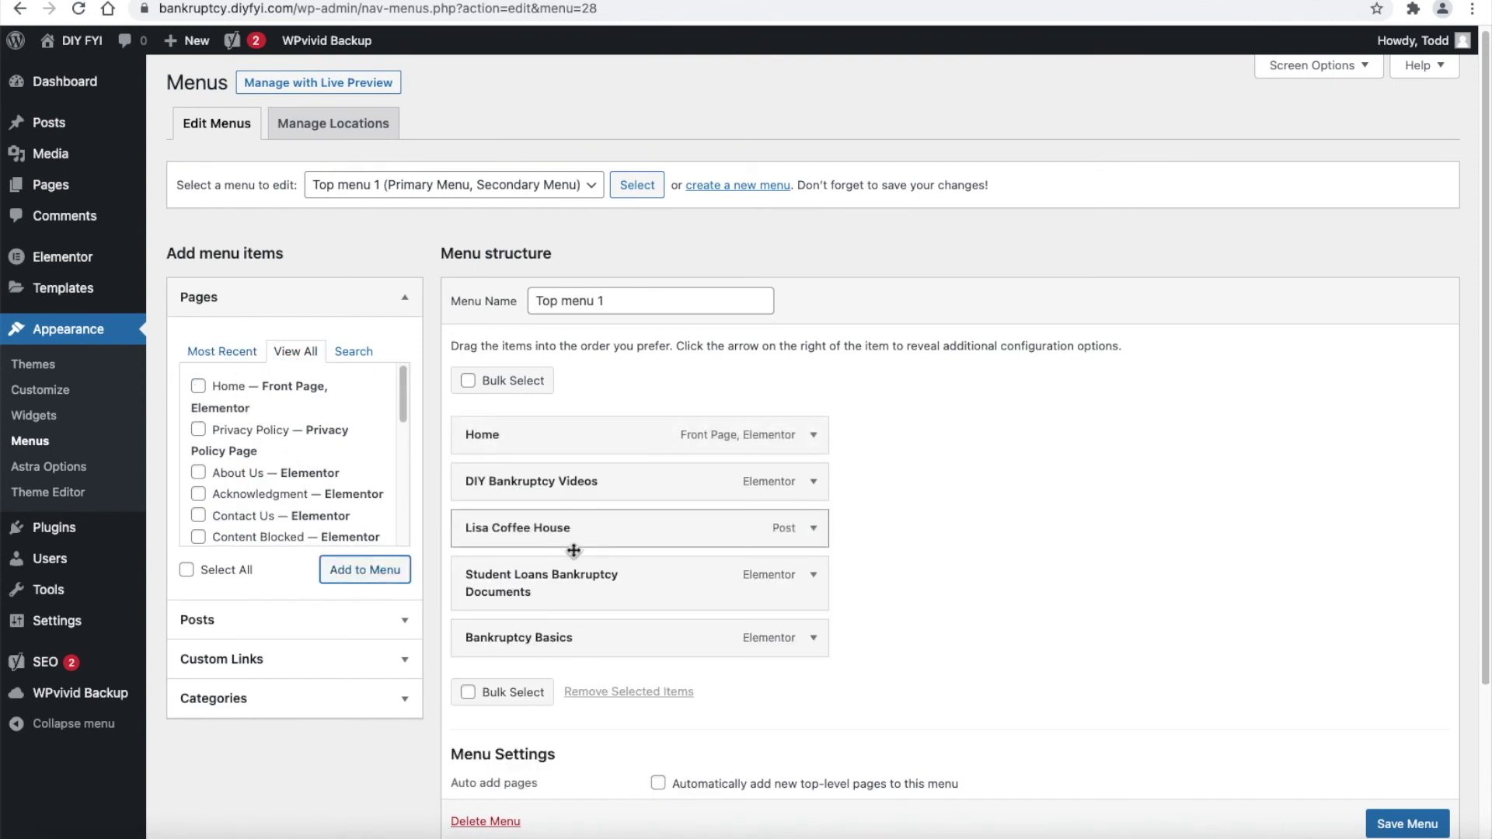
{"action": "left_click", "coordinate": [1407, 822]}
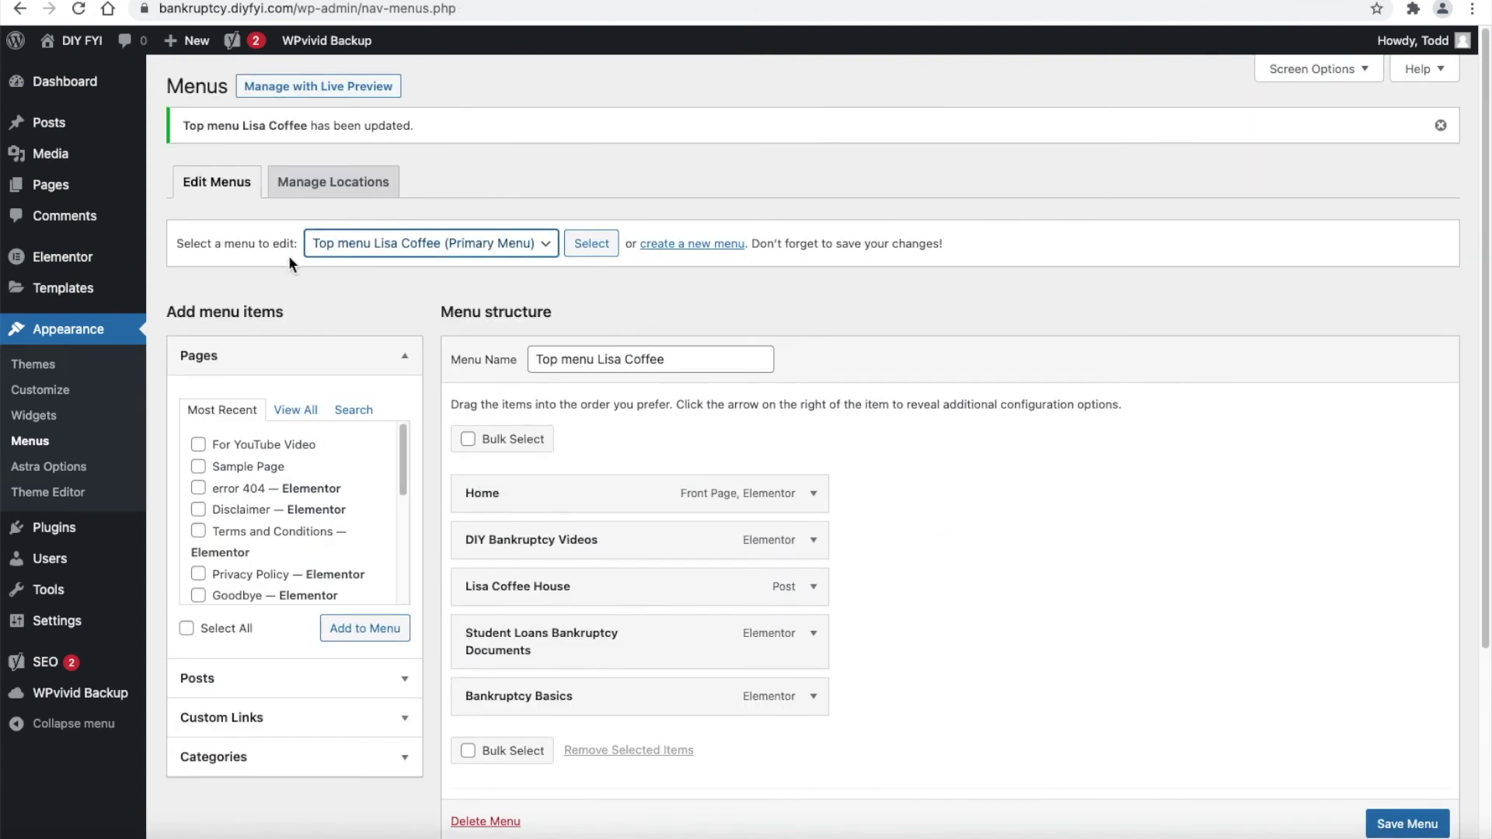
- Move the Primary Menu from the middle header row to the bottom row's right section in the customizer's Header Builder, publish, and return to Menus
{"action": "left_click", "coordinate": [120, 400]}
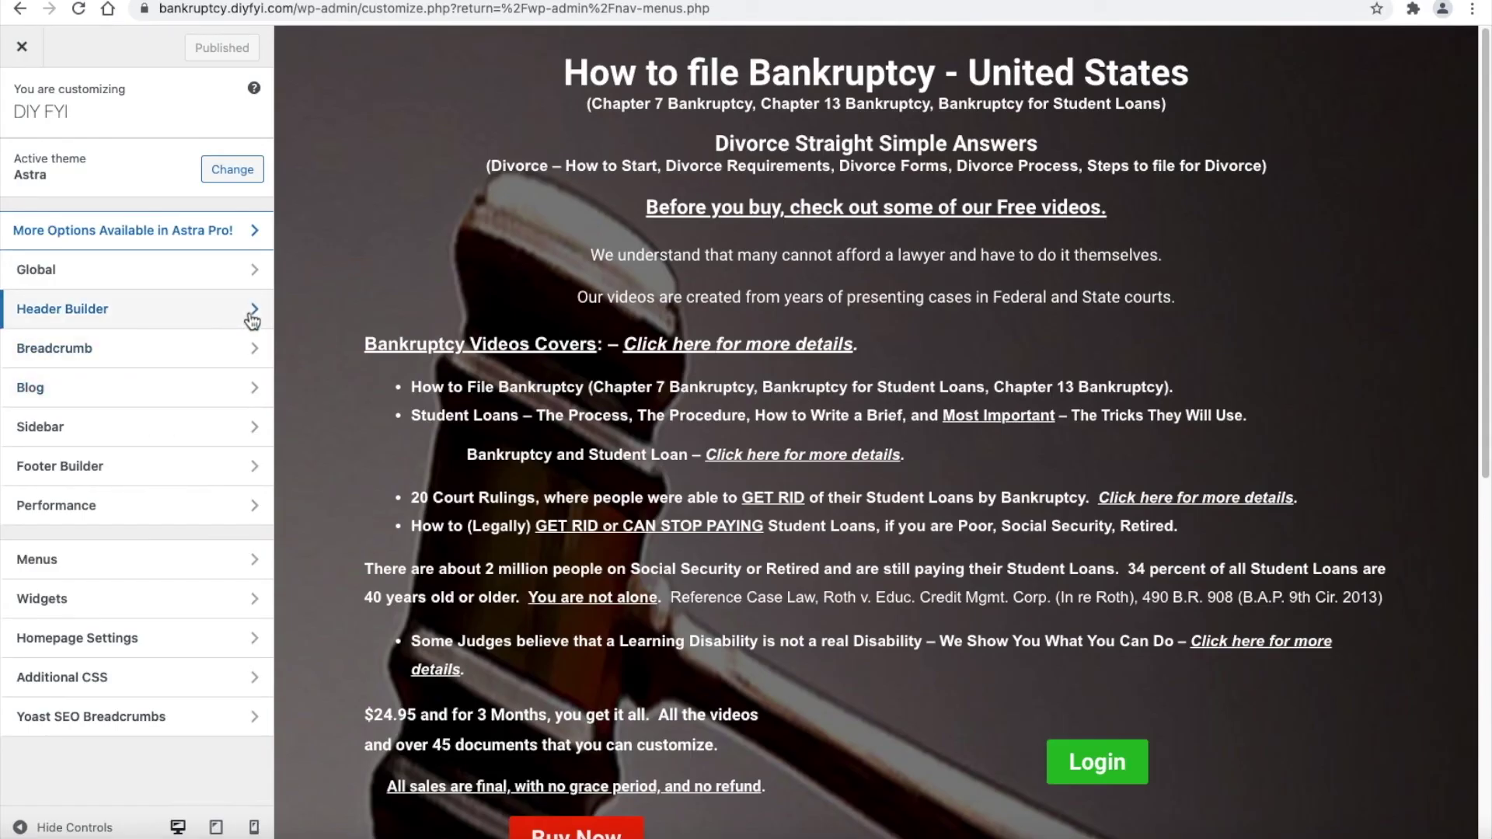
{"action": "left_click", "coordinate": [251, 315]}
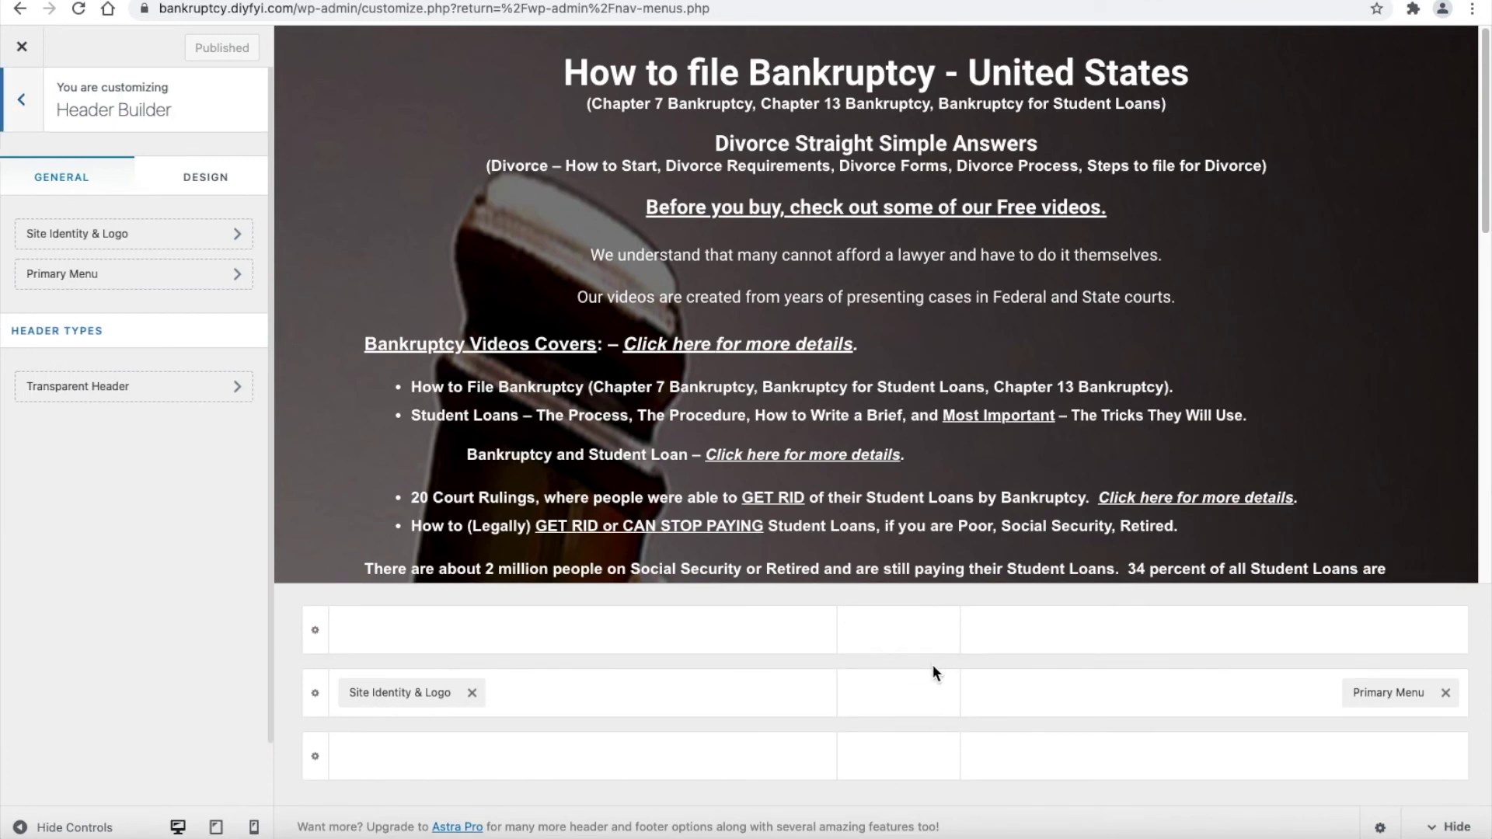
{"action": "left_click", "coordinate": [1450, 698]}
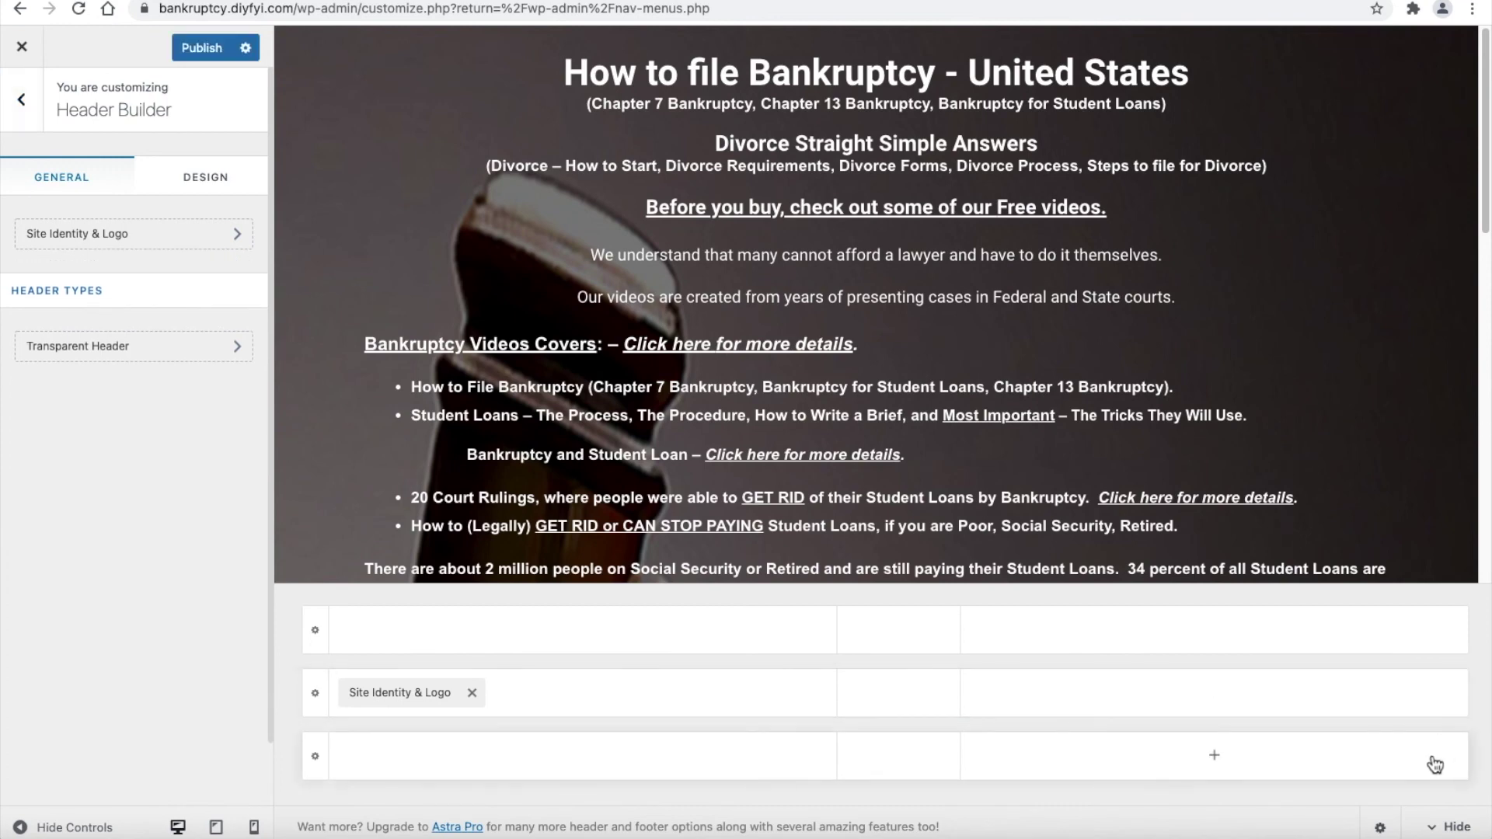
{"action": "left_click", "coordinate": [1217, 756]}
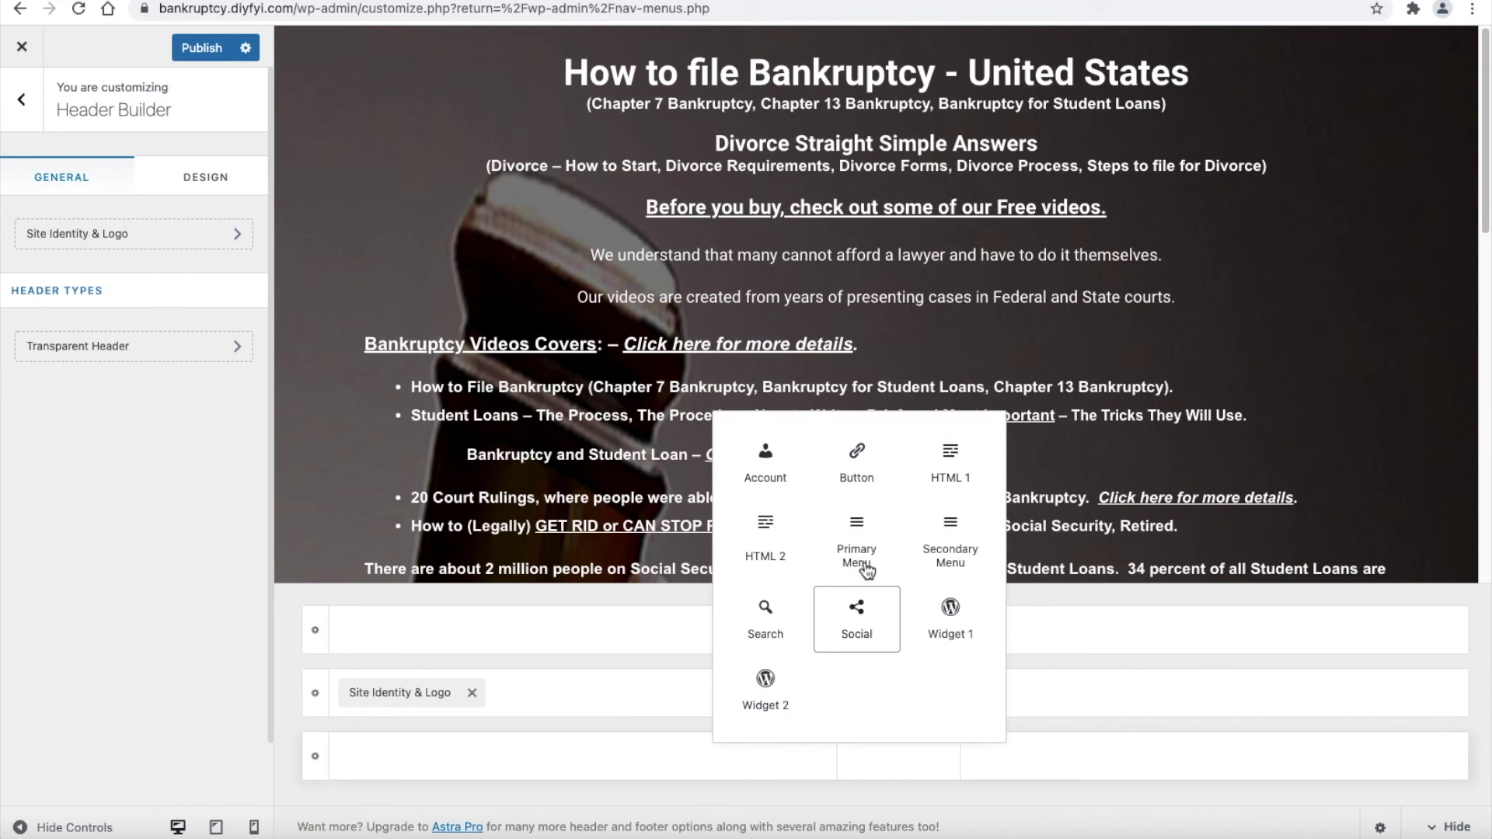
{"action": "left_click", "coordinate": [866, 568]}
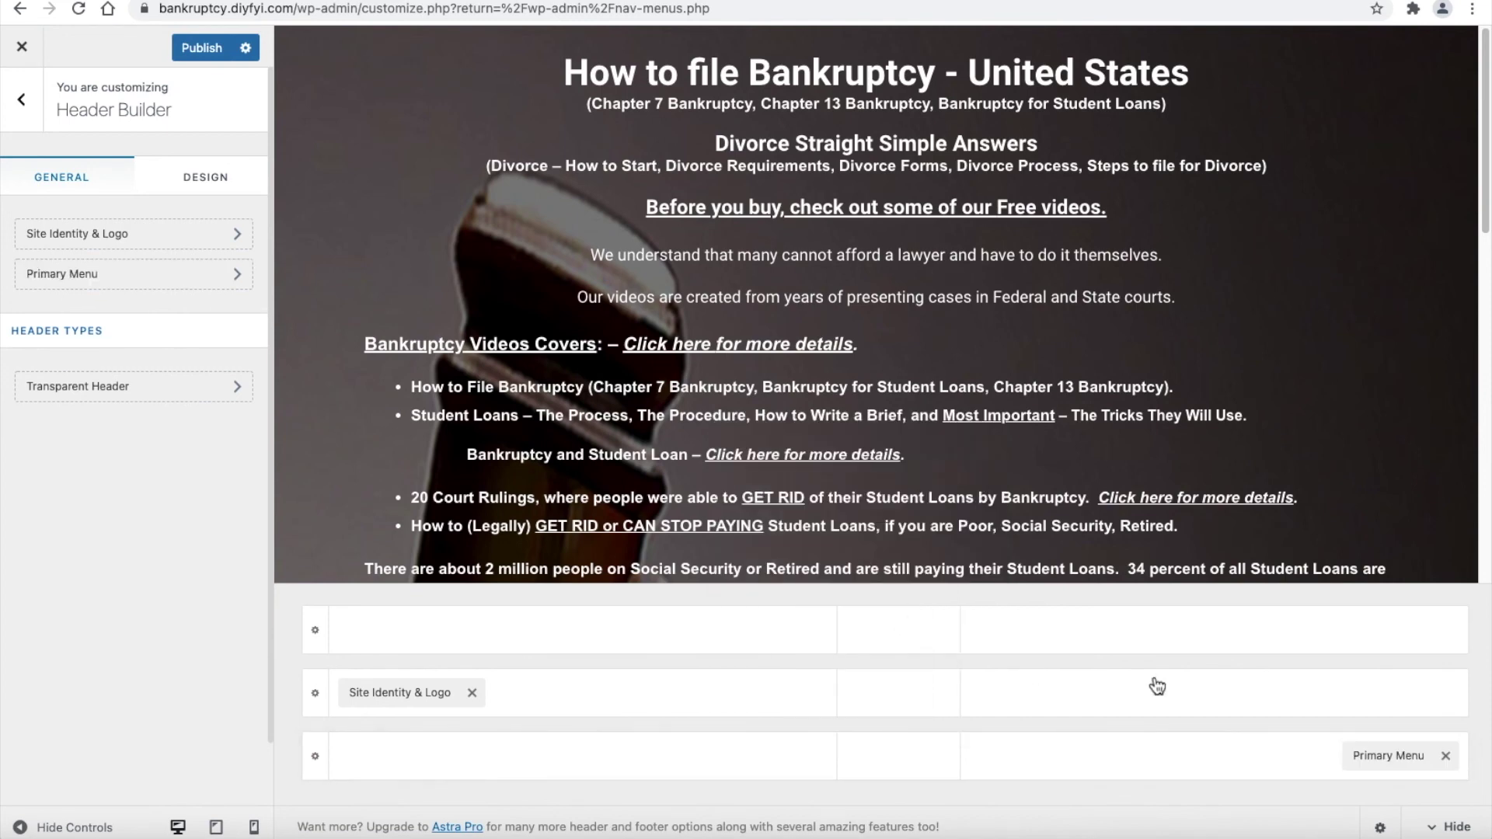
{"action": "left_click", "coordinate": [192, 48]}
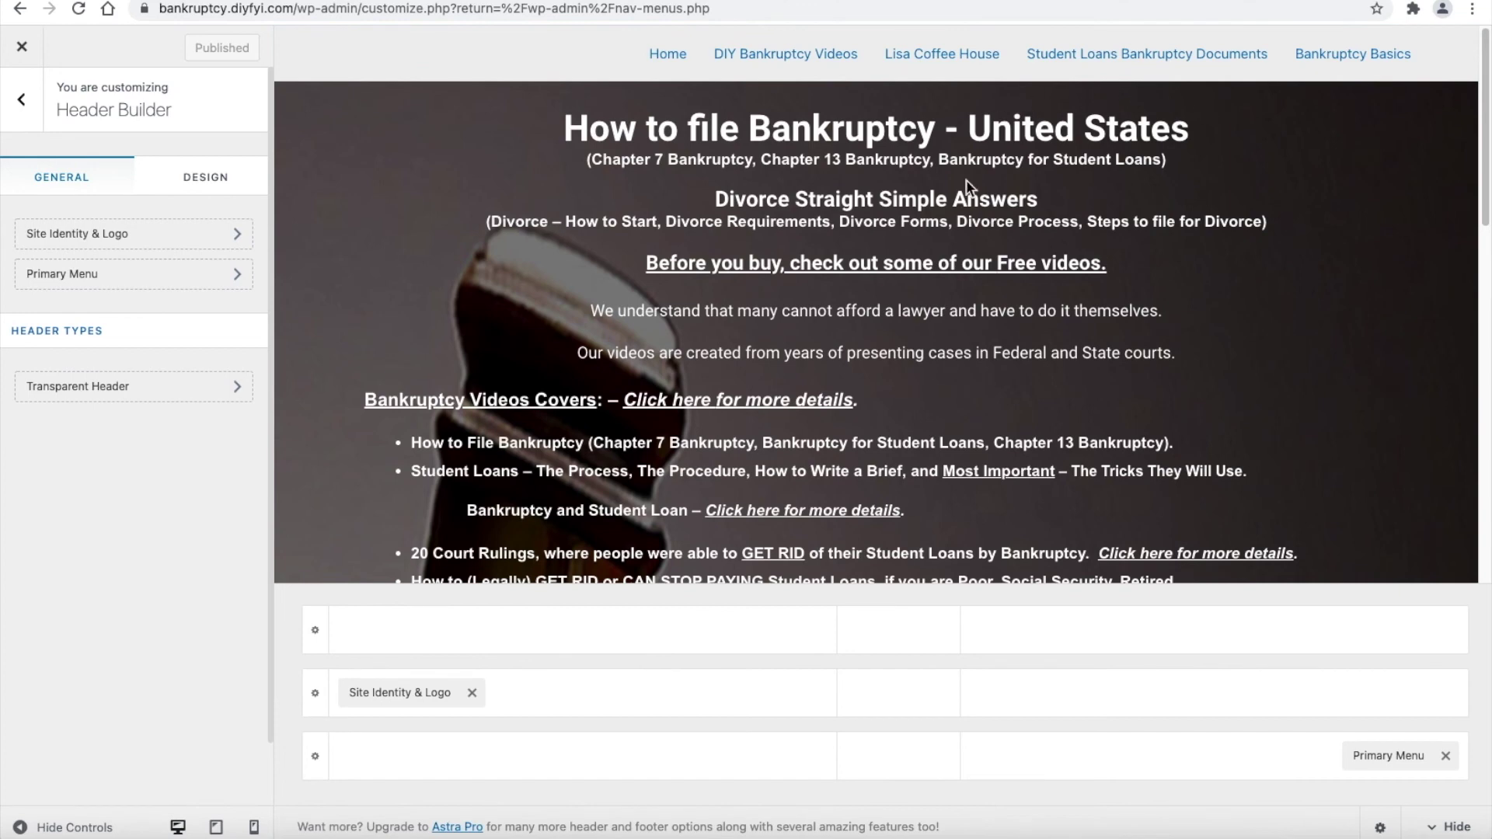
{"action": "mouse_move", "coordinate": [1297, 651]}
{"action": "left_click", "coordinate": [21, 98]}
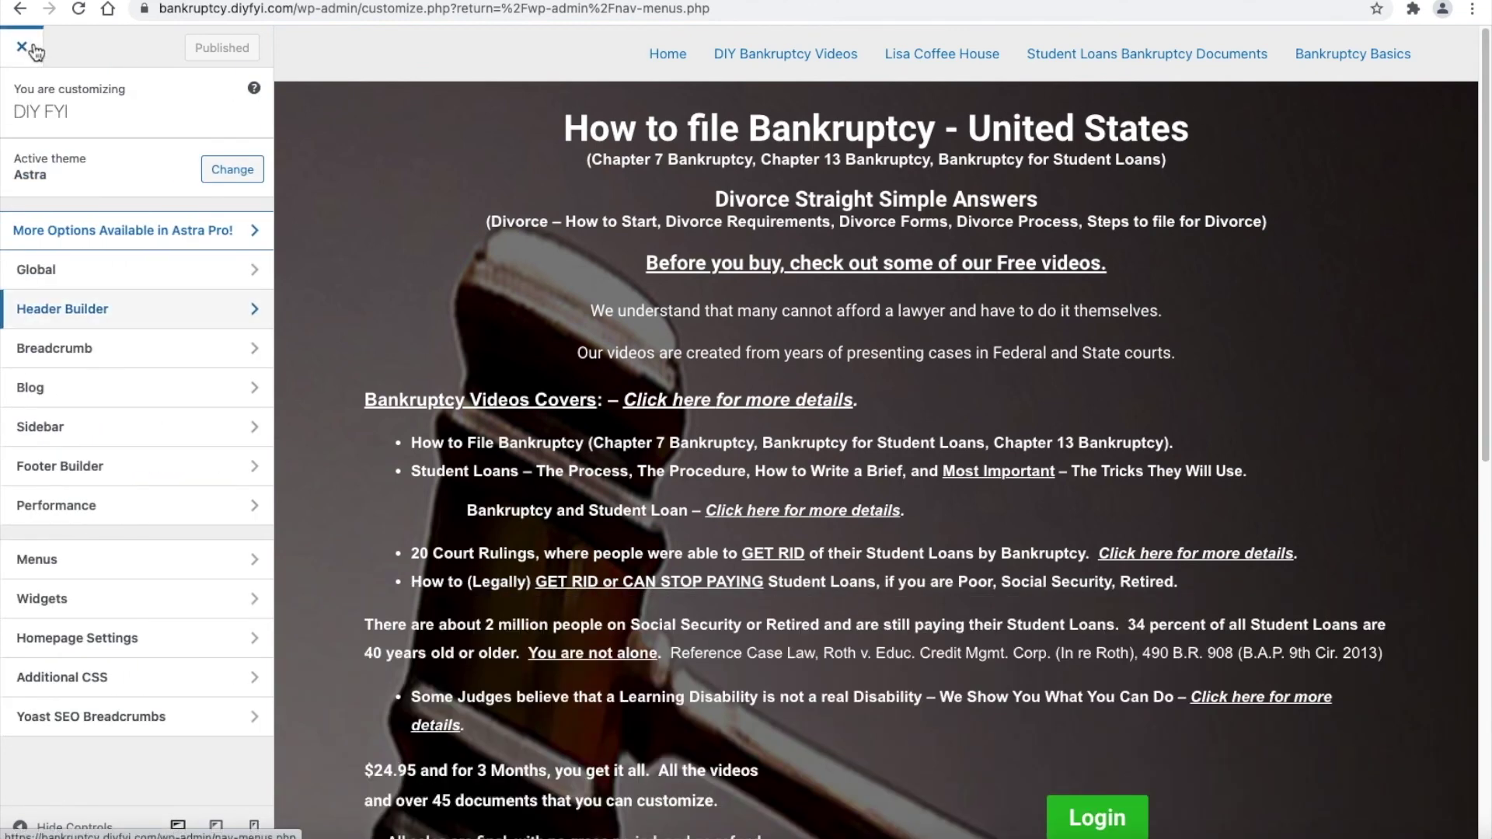
{"action": "left_click", "coordinate": [19, 9]}
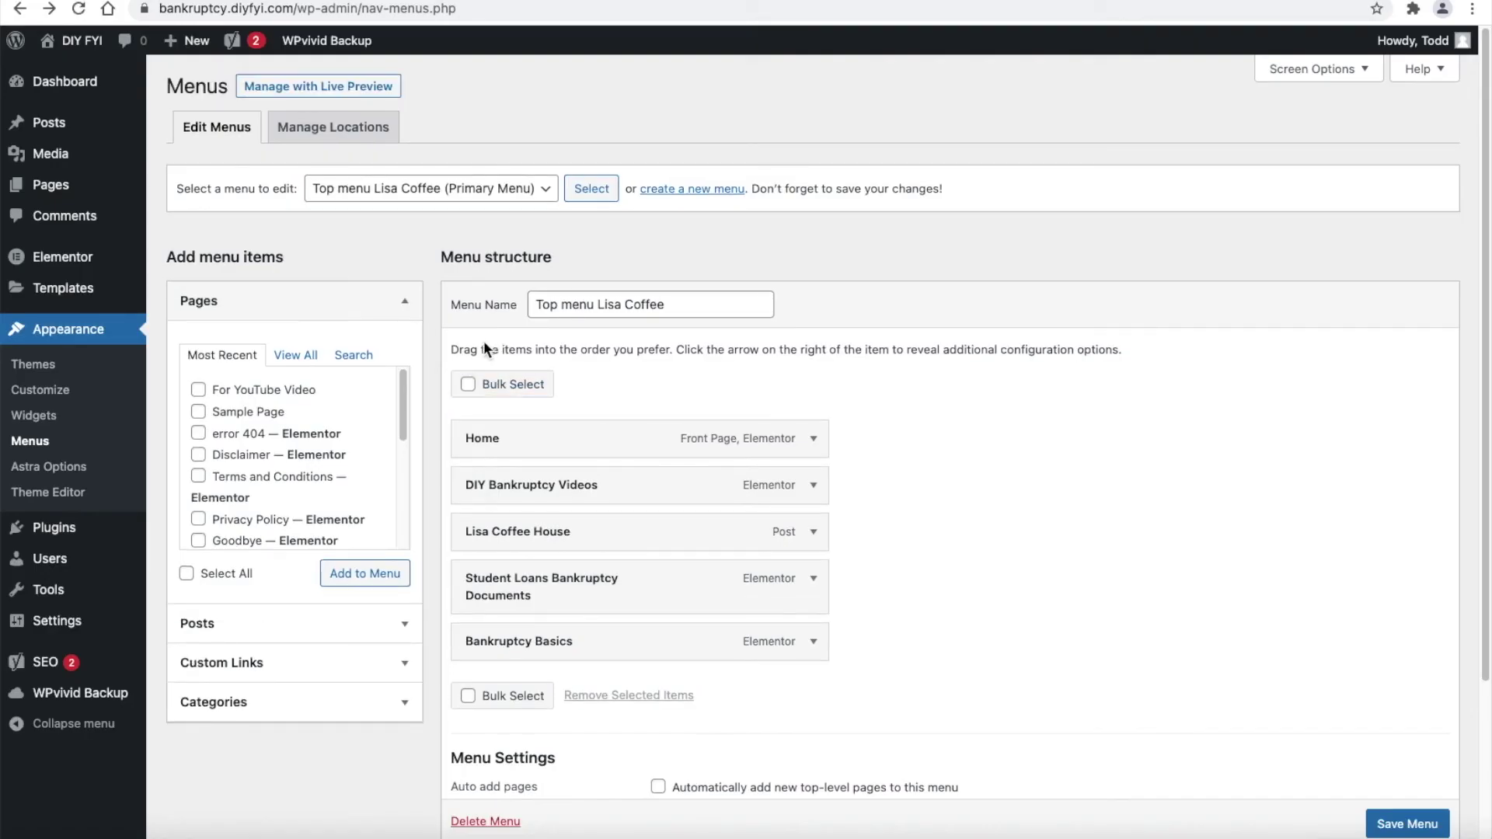
- Visit the live site and test the Bankruptcy Basics and DIY Bankruptcy Videos links in its header menu
{"action": "mouse_move", "coordinate": [92, 46]}
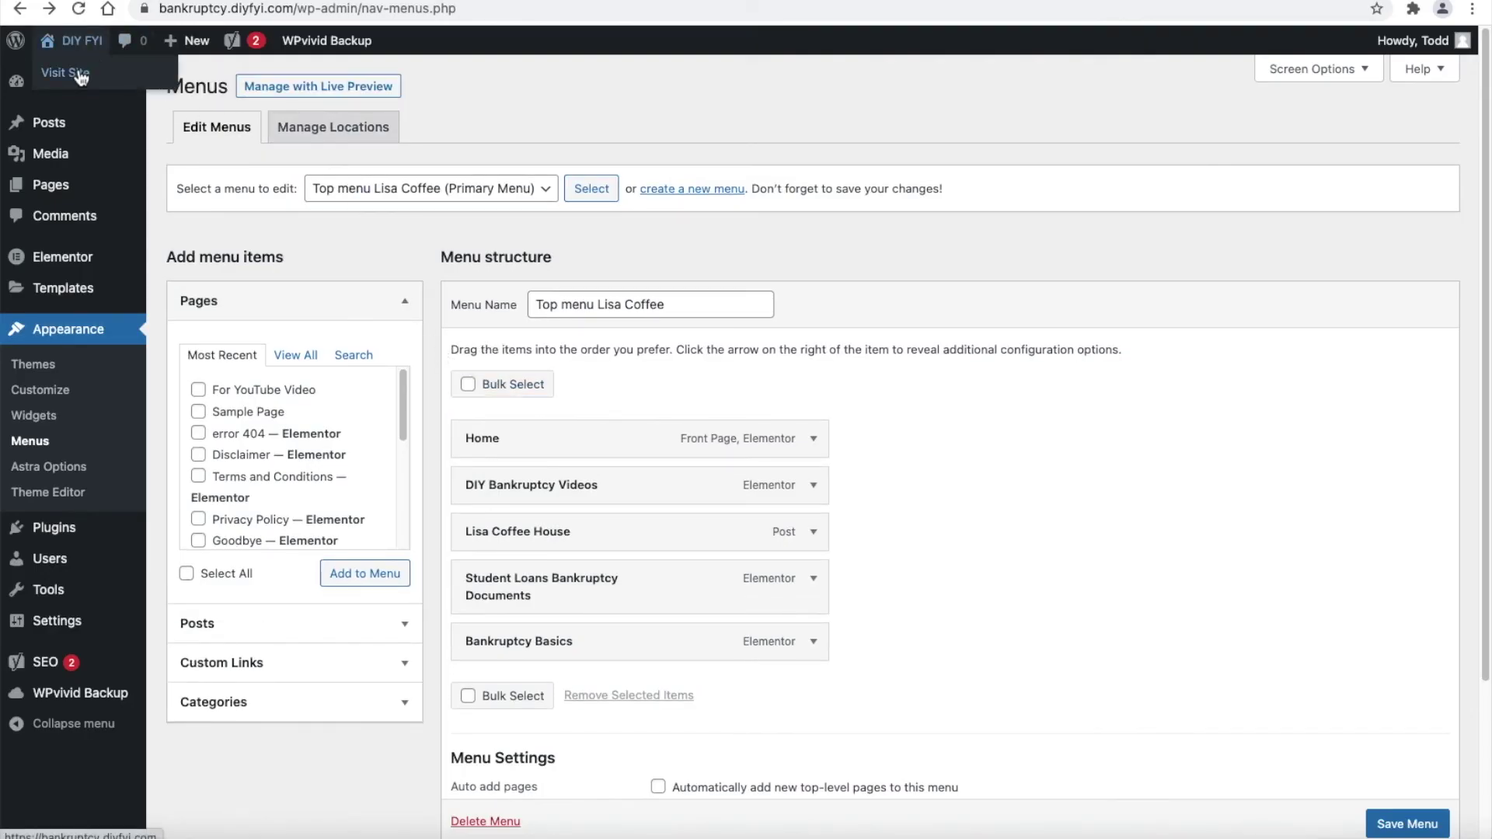
{"action": "right_click", "coordinate": [81, 75]}
{"action": "left_click", "coordinate": [91, 70]}
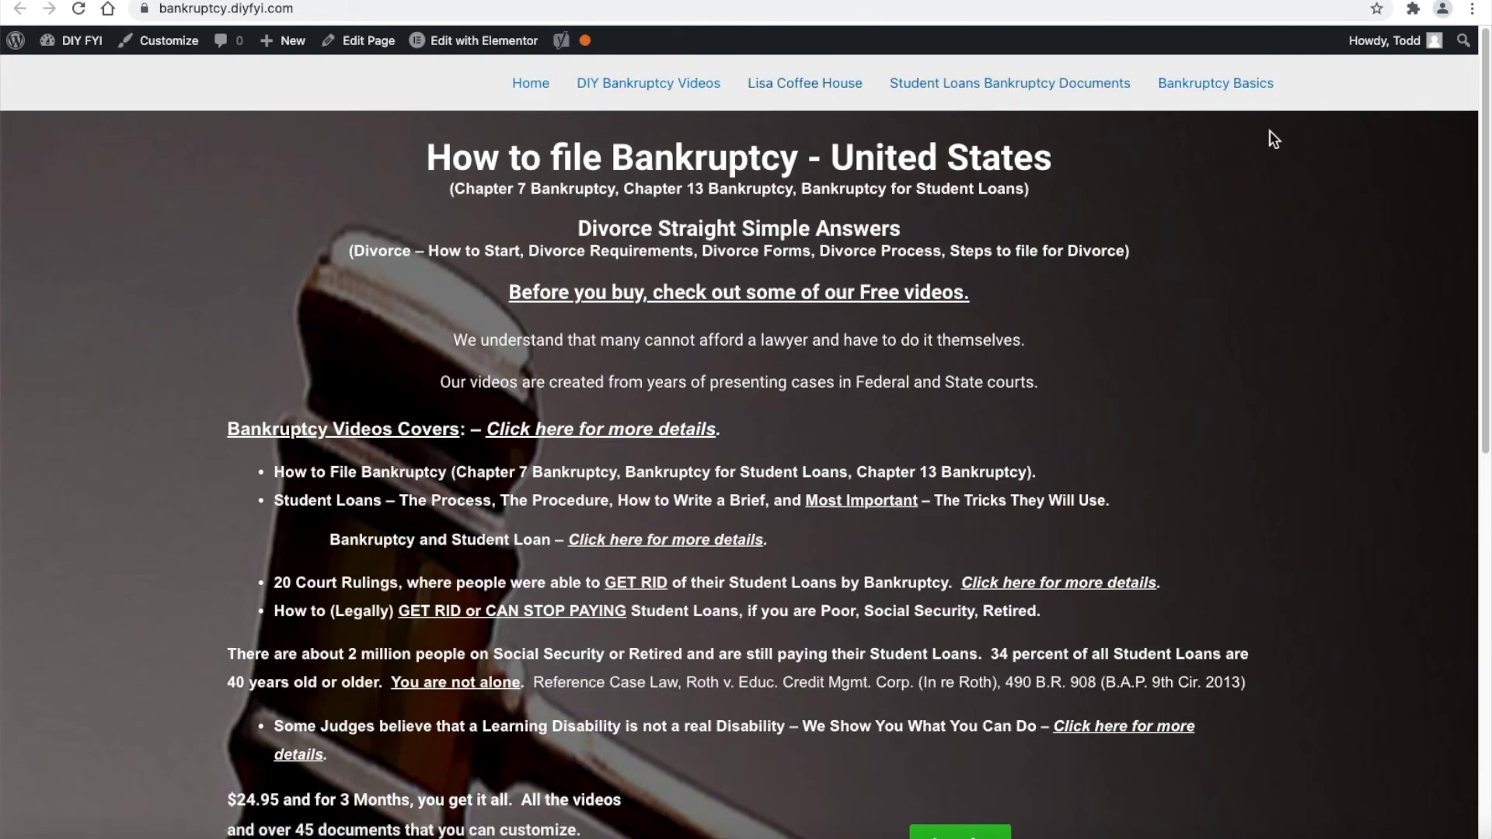
{"action": "left_click", "coordinate": [1162, 84]}
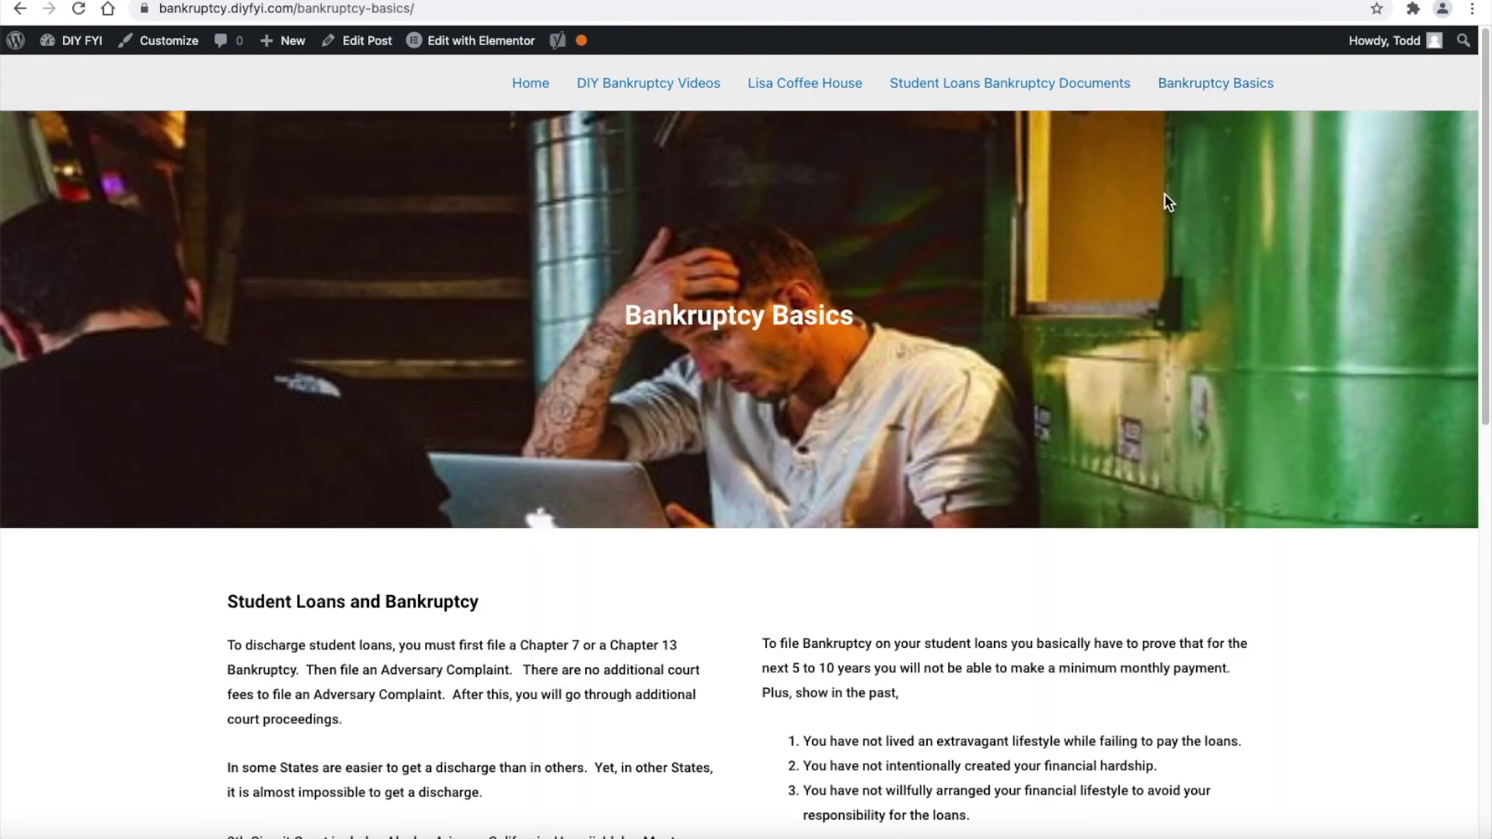
{"action": "left_click", "coordinate": [696, 91]}
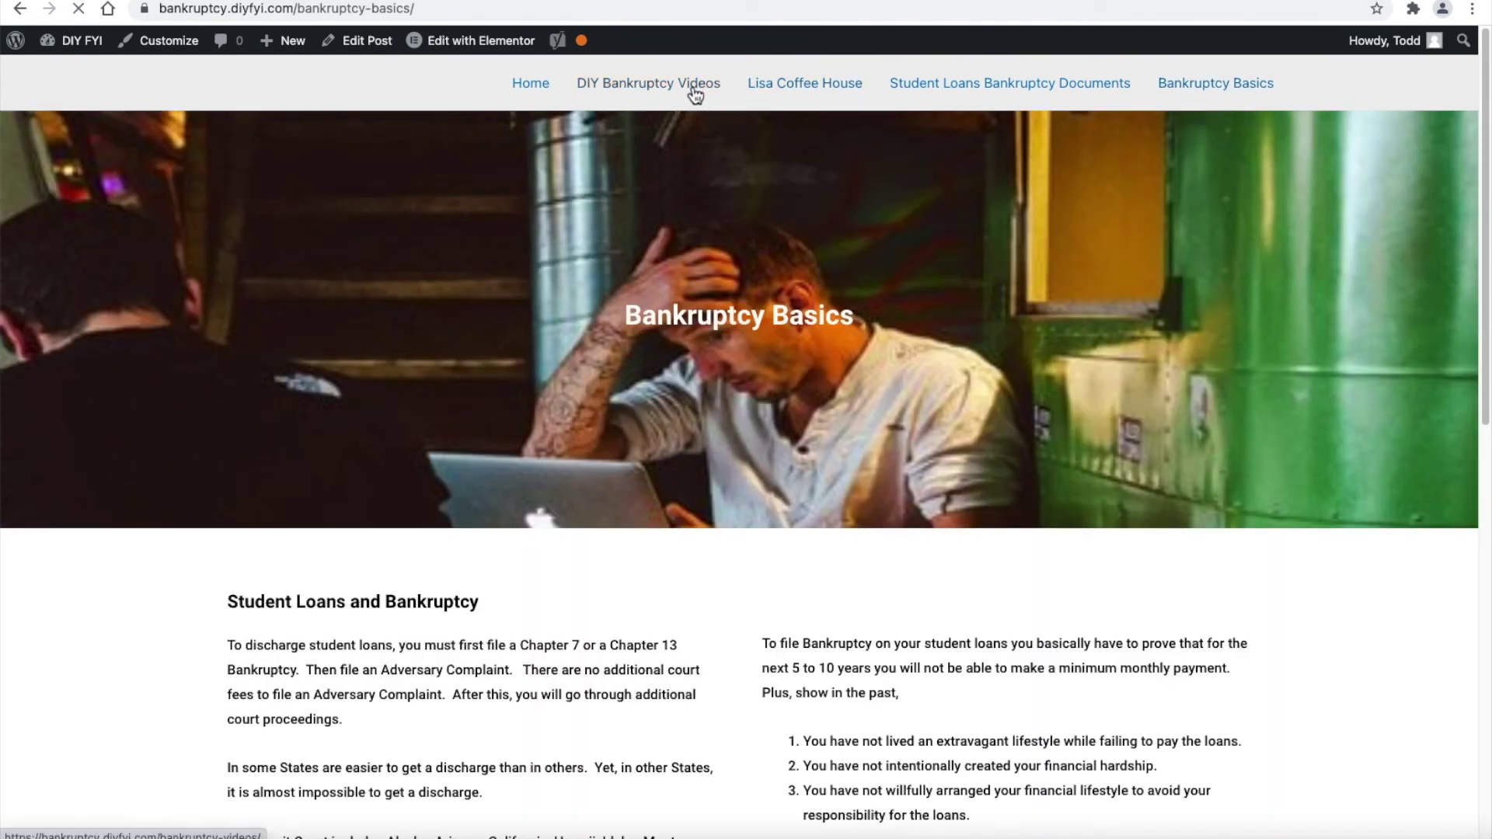
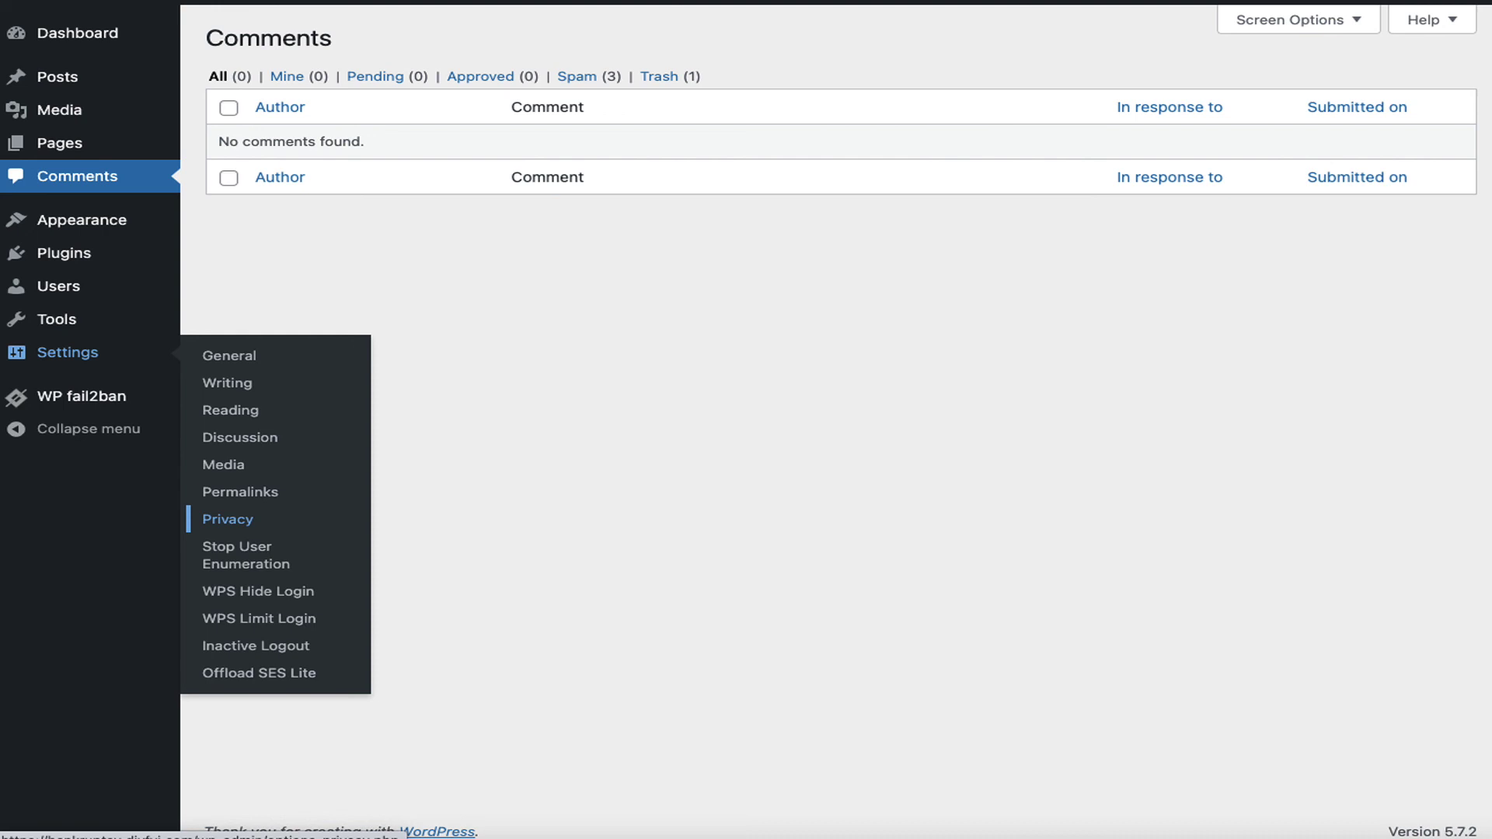
- Open the Privacy settings, and read the Privacy Policy page linked from the For YouTube Video page in Microsoft Edge
{"action": "left_click", "coordinate": [227, 519]}
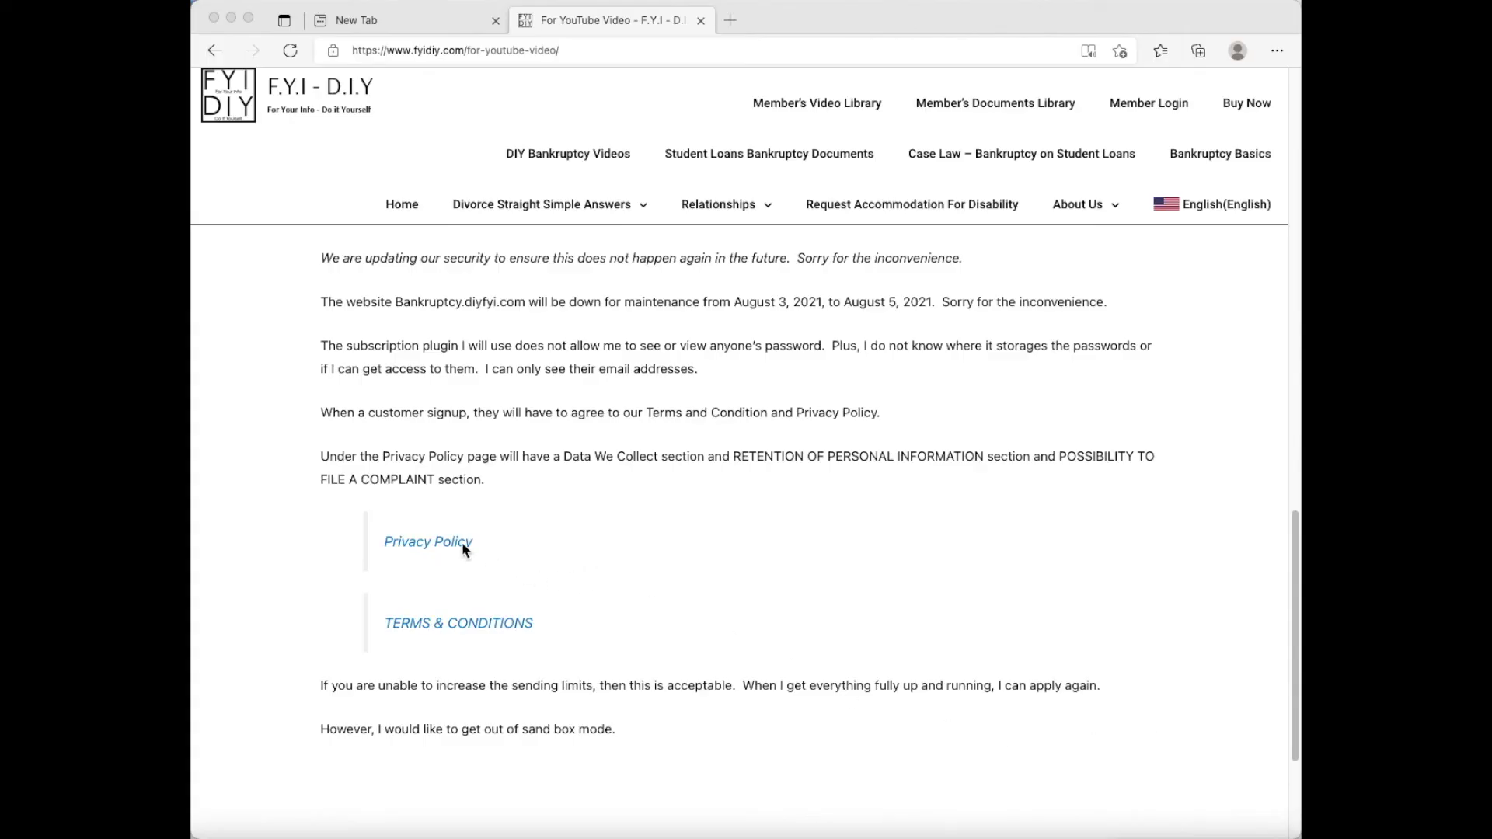
{"action": "left_click", "coordinate": [475, 592]}
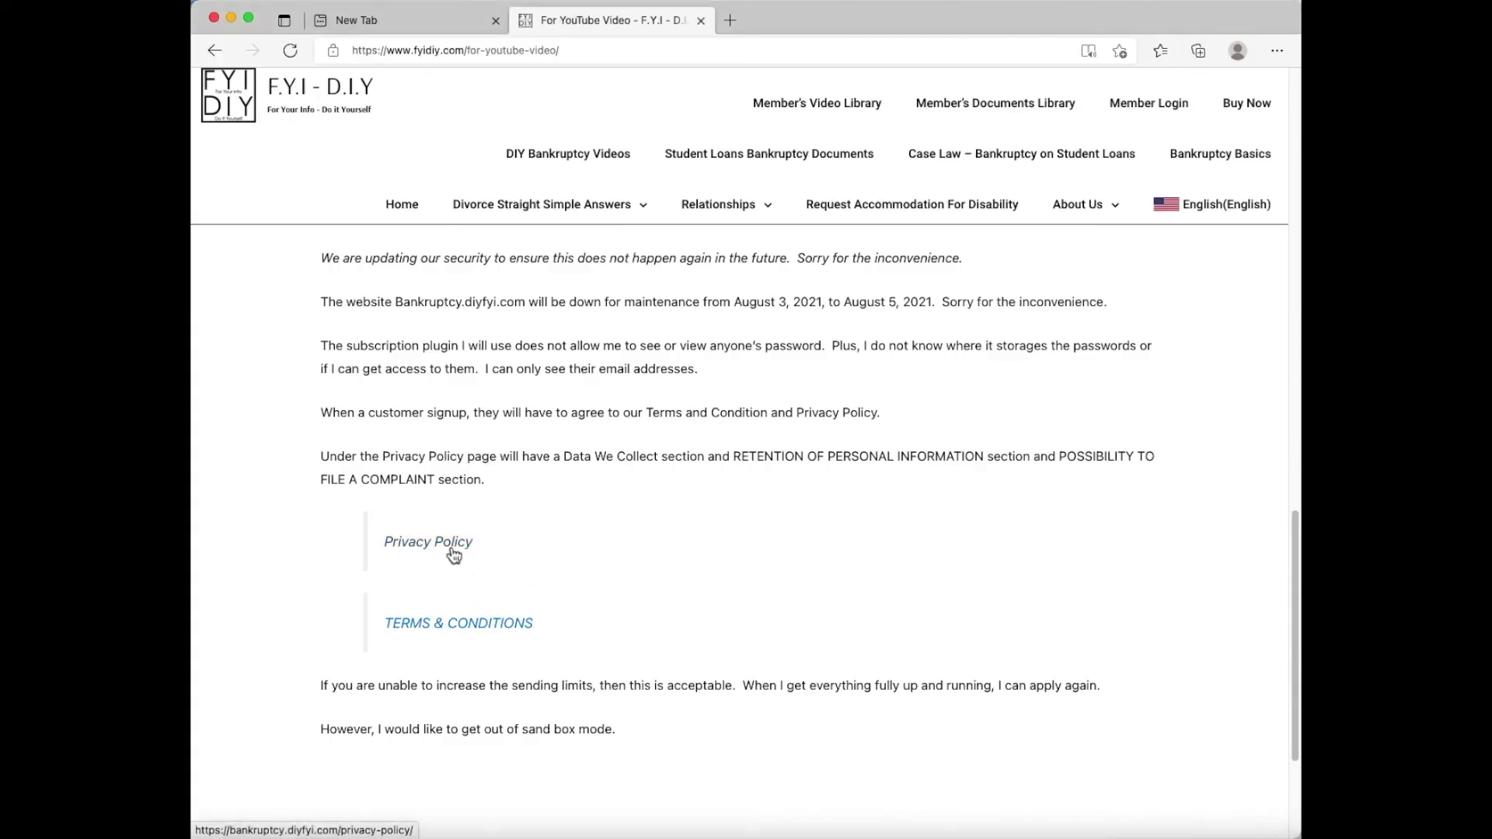
{"action": "left_click", "coordinate": [454, 552]}
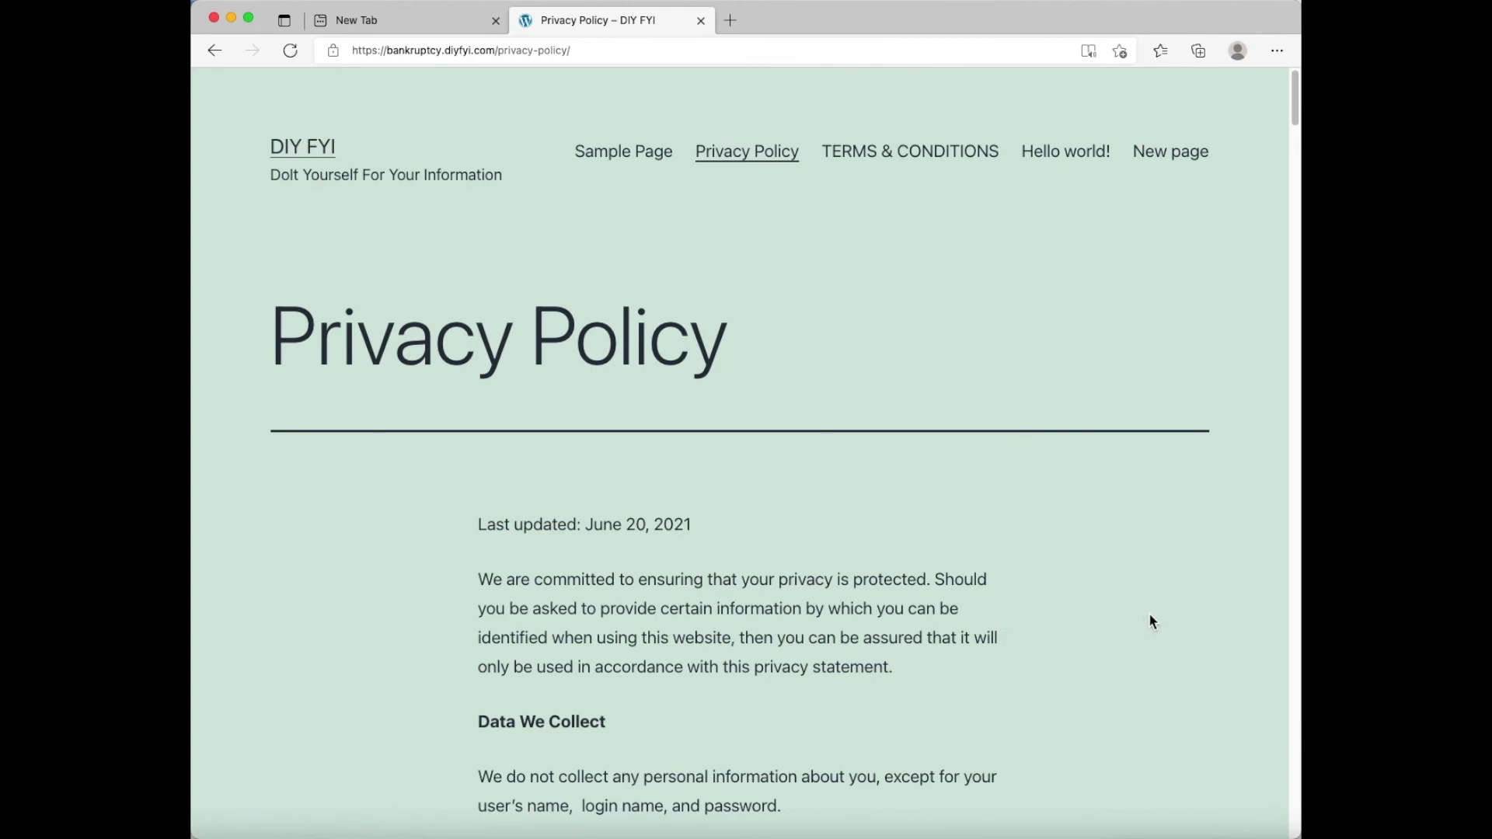
{"action": "scroll", "coordinate": [1149, 614], "scroll_direction": "down", "scroll_amount": 5}
{"action": "scroll", "coordinate": [1150, 611], "scroll_direction": "down", "scroll_amount": 10}
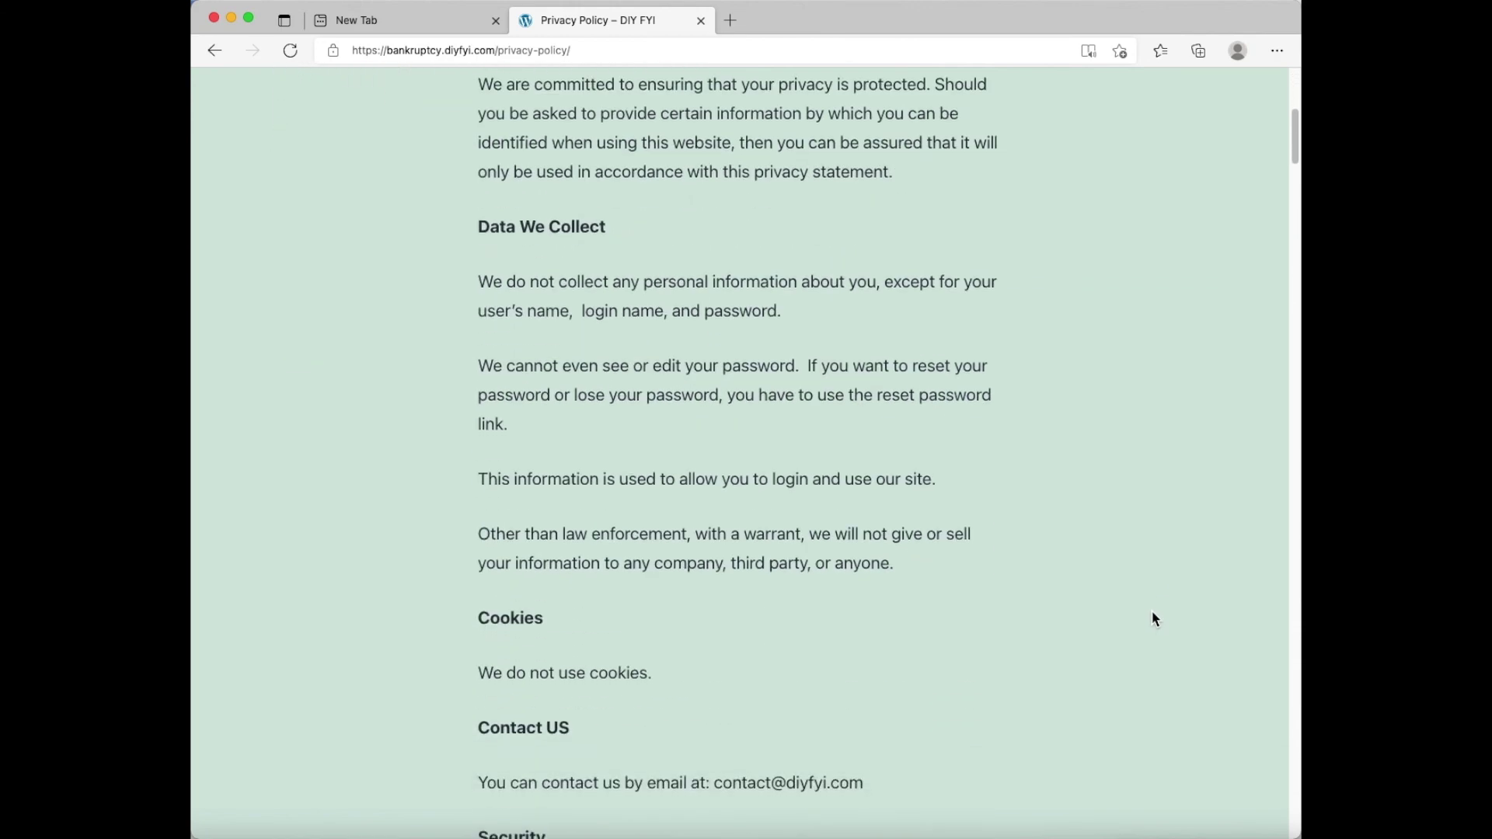
{"action": "key", "text": "super+w"}
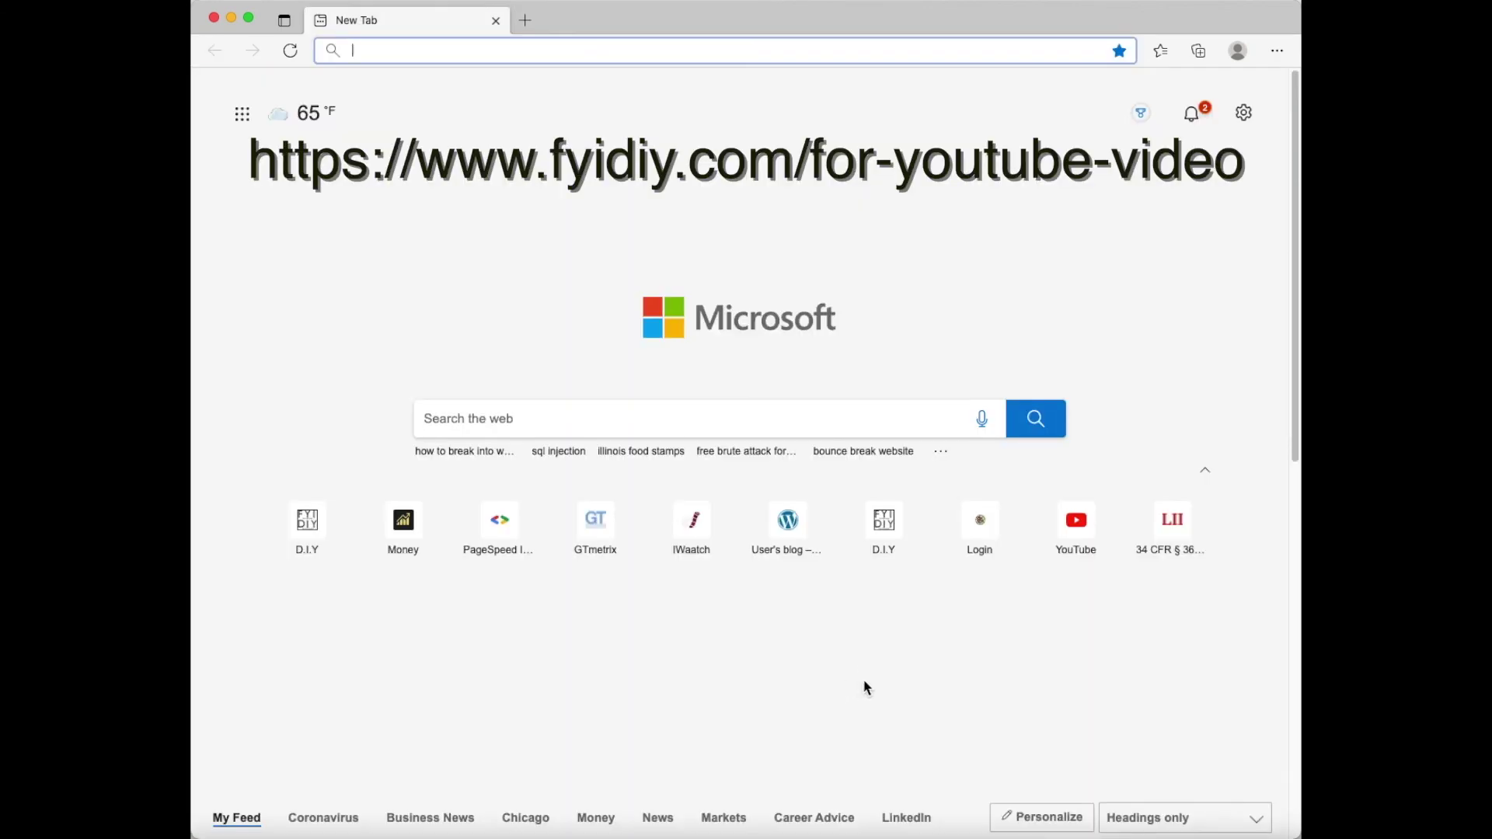
{"action": "right_click", "coordinate": [631, 47]}
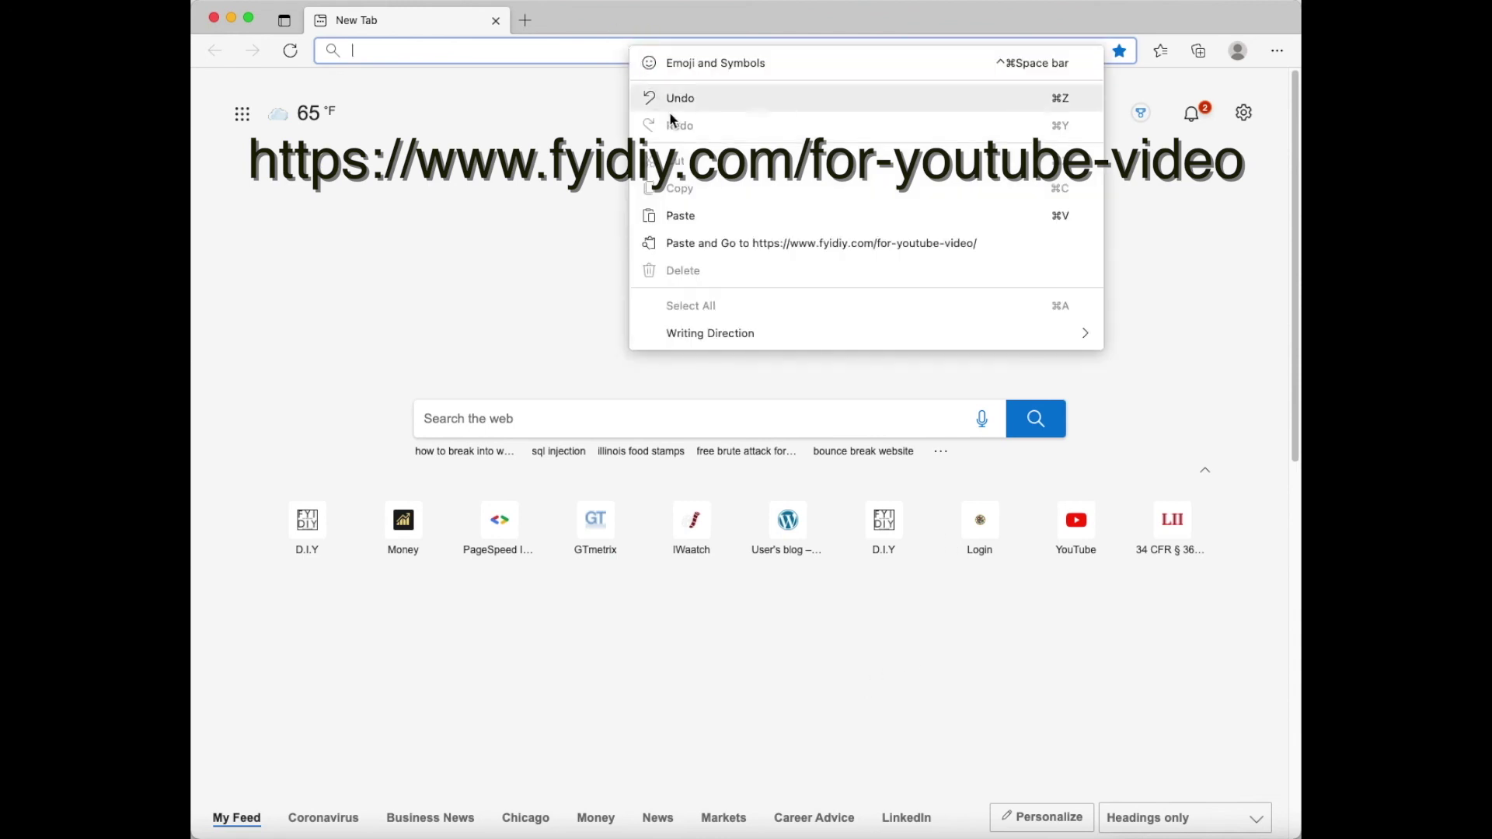
{"action": "left_click", "coordinate": [754, 243]}
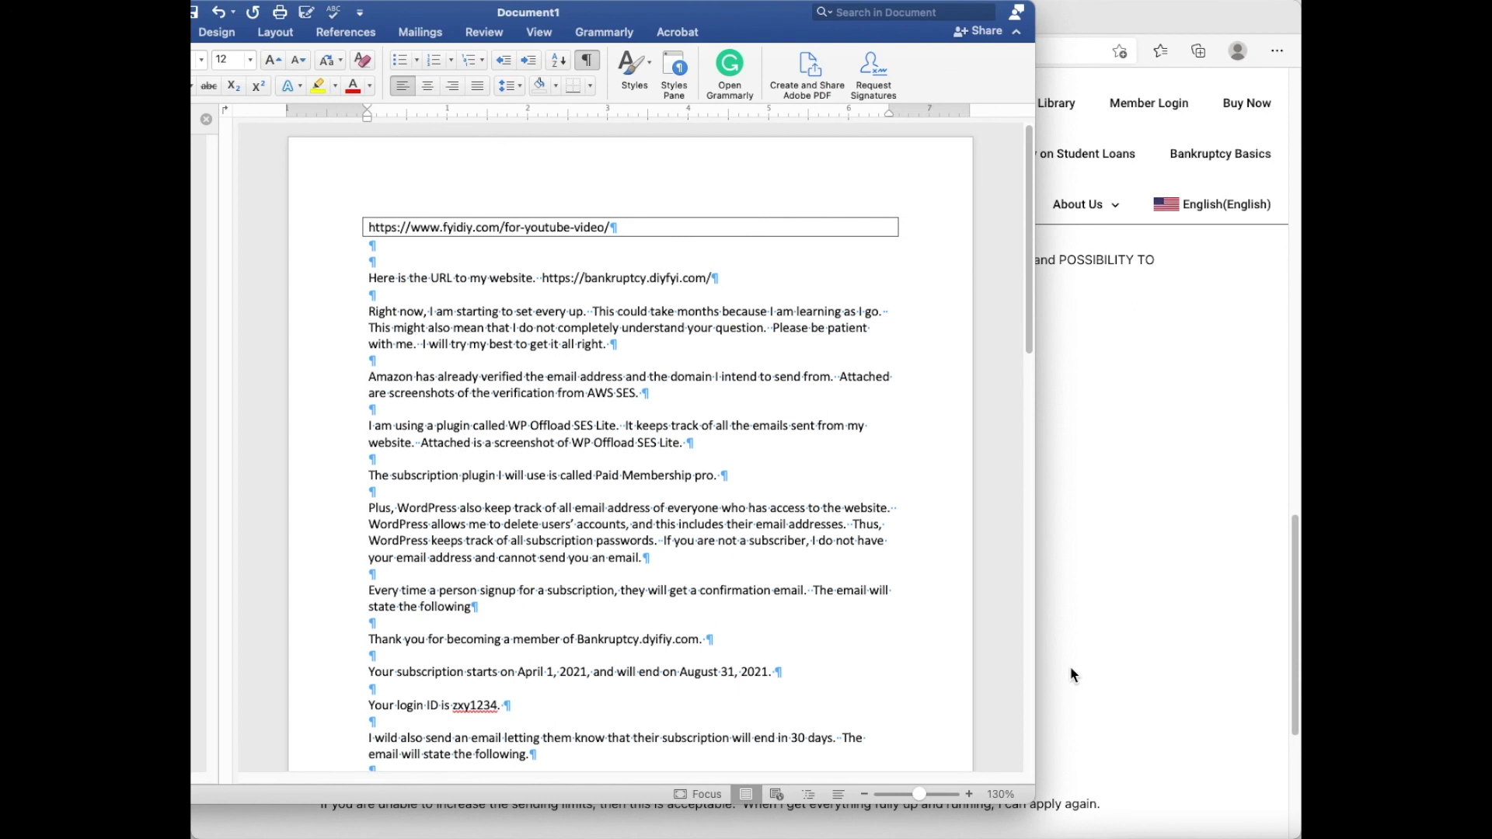
- Switch to the open document in Microsoft Word and create a copy of it translated from English to Italian with Translator
{"action": "left_click_drag", "start_coordinate": [761, 23], "coordinate": [853, 25]}
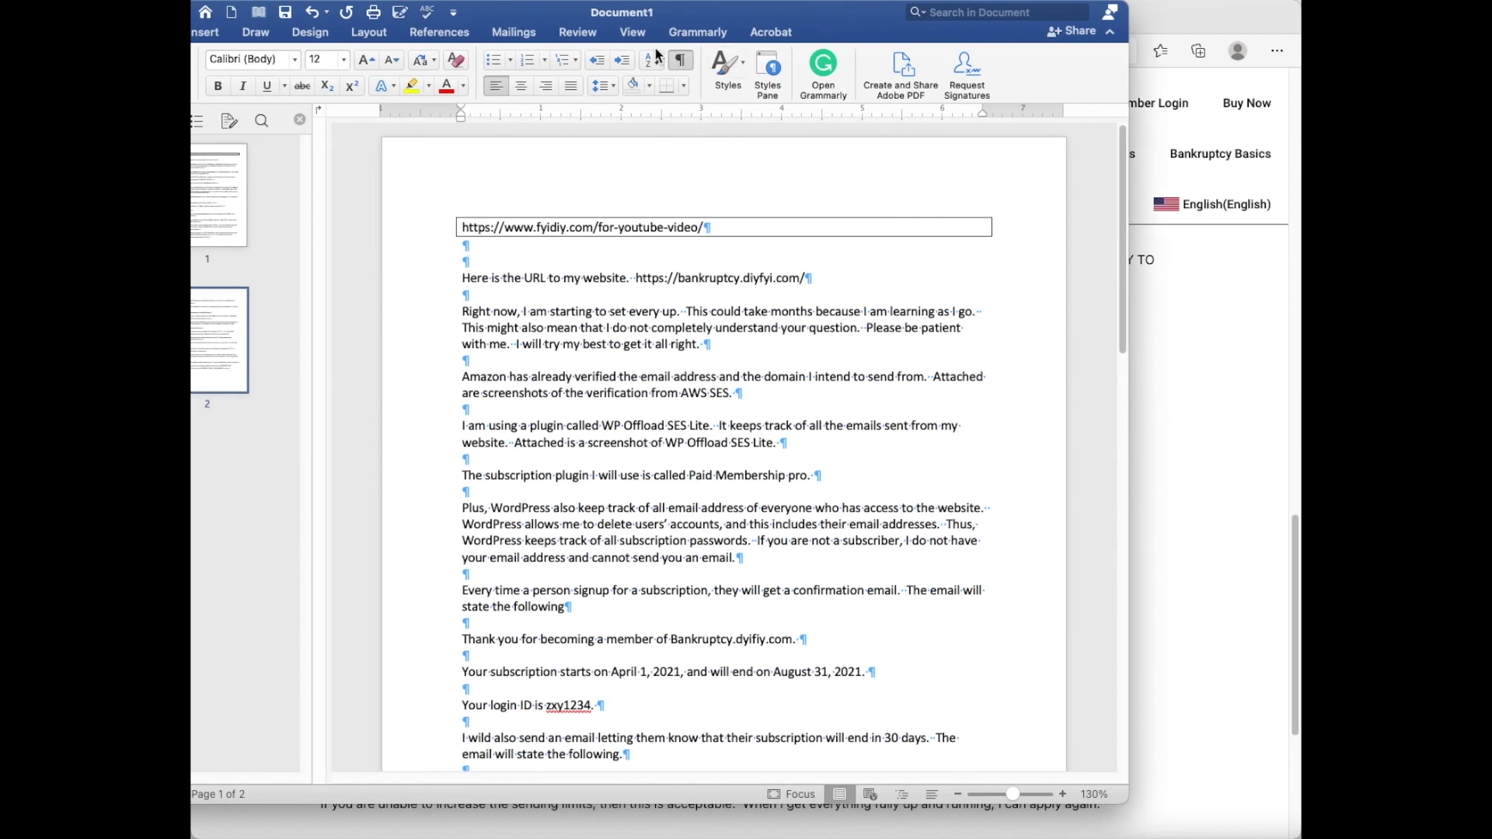
{"action": "left_click", "coordinate": [590, 32]}
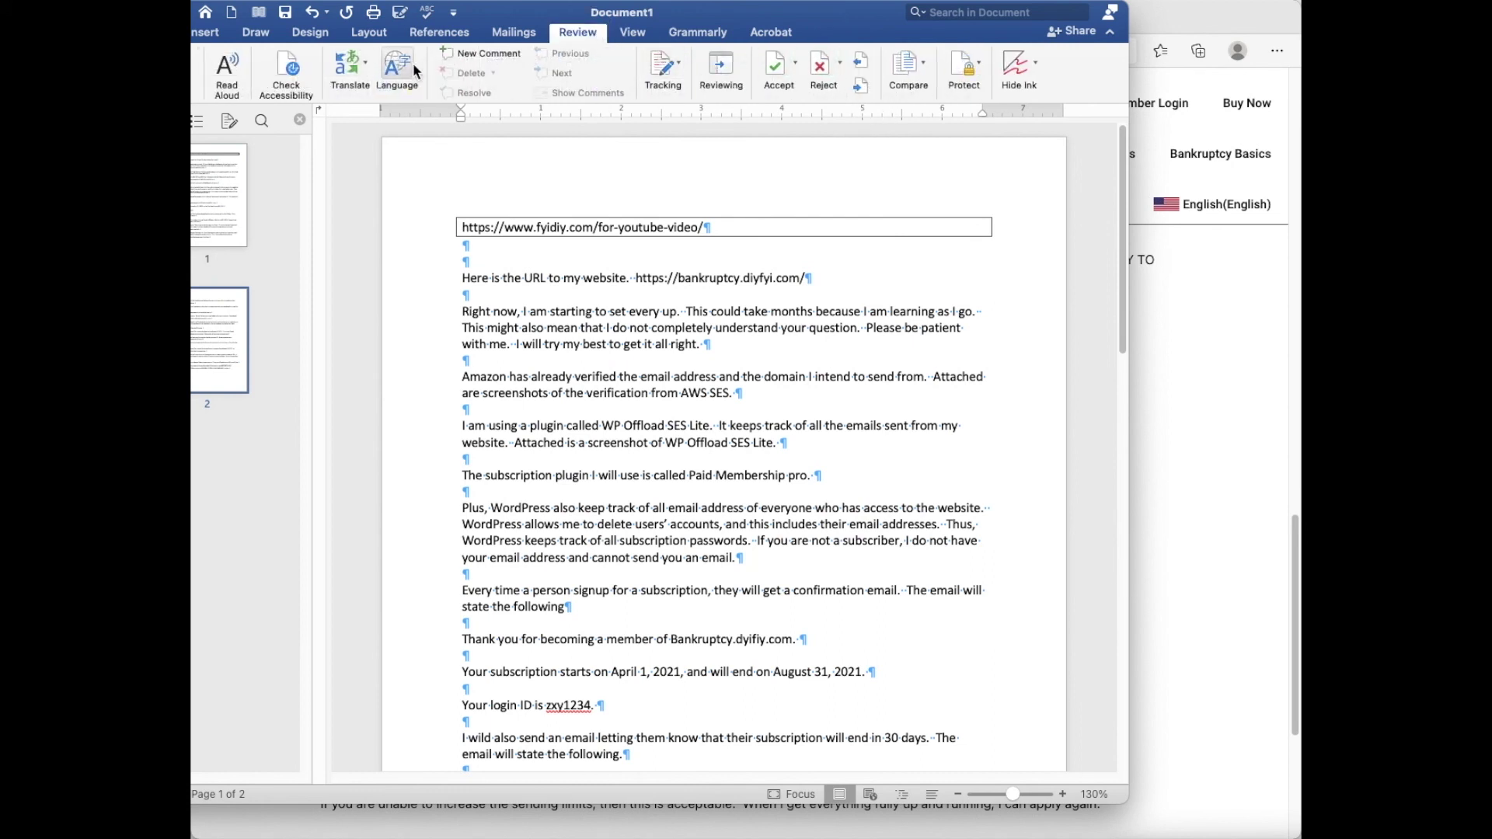
{"action": "left_click", "coordinate": [367, 62]}
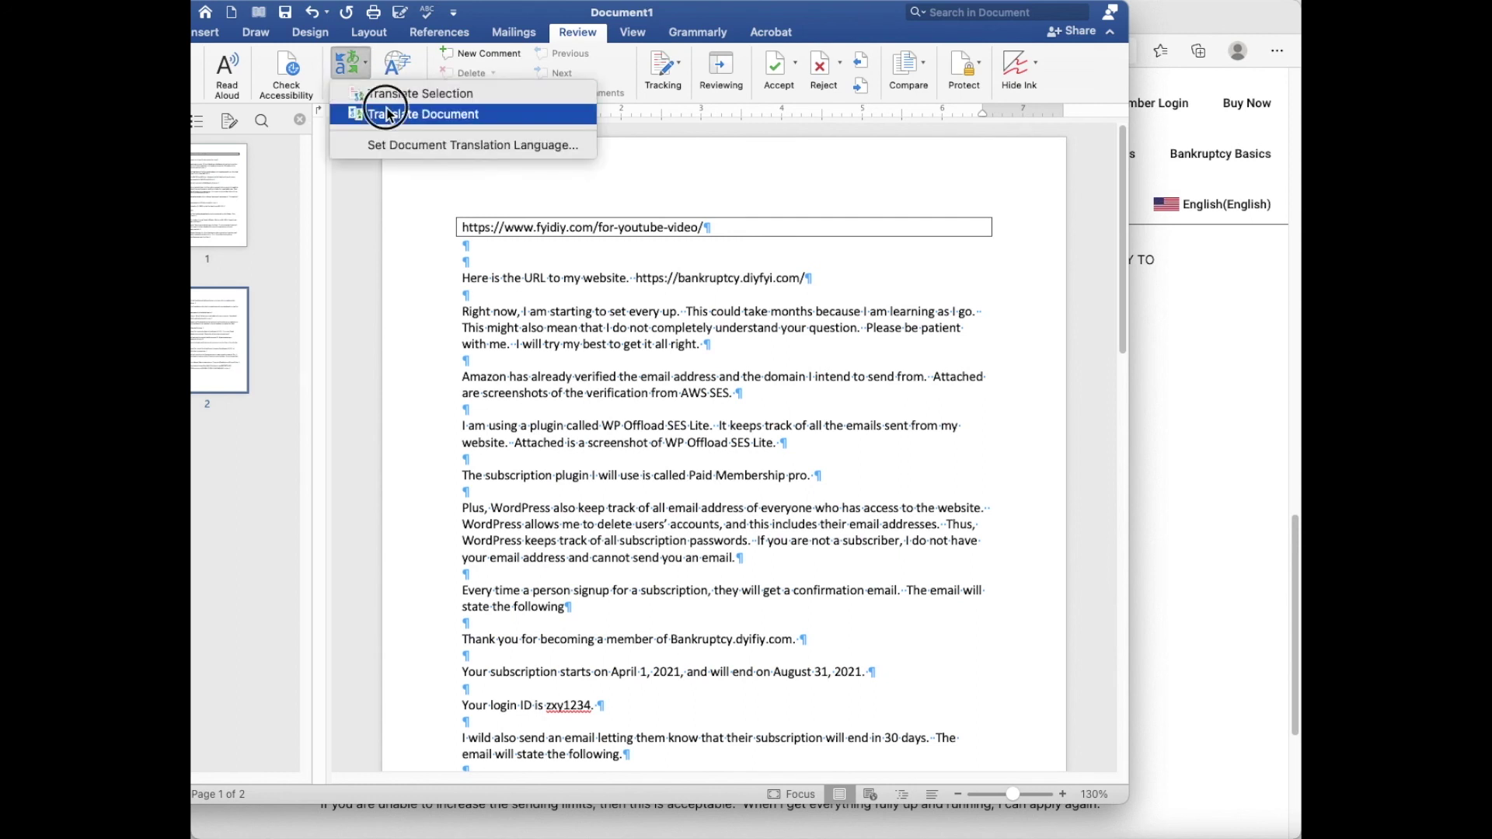
{"action": "left_click", "coordinate": [387, 114]}
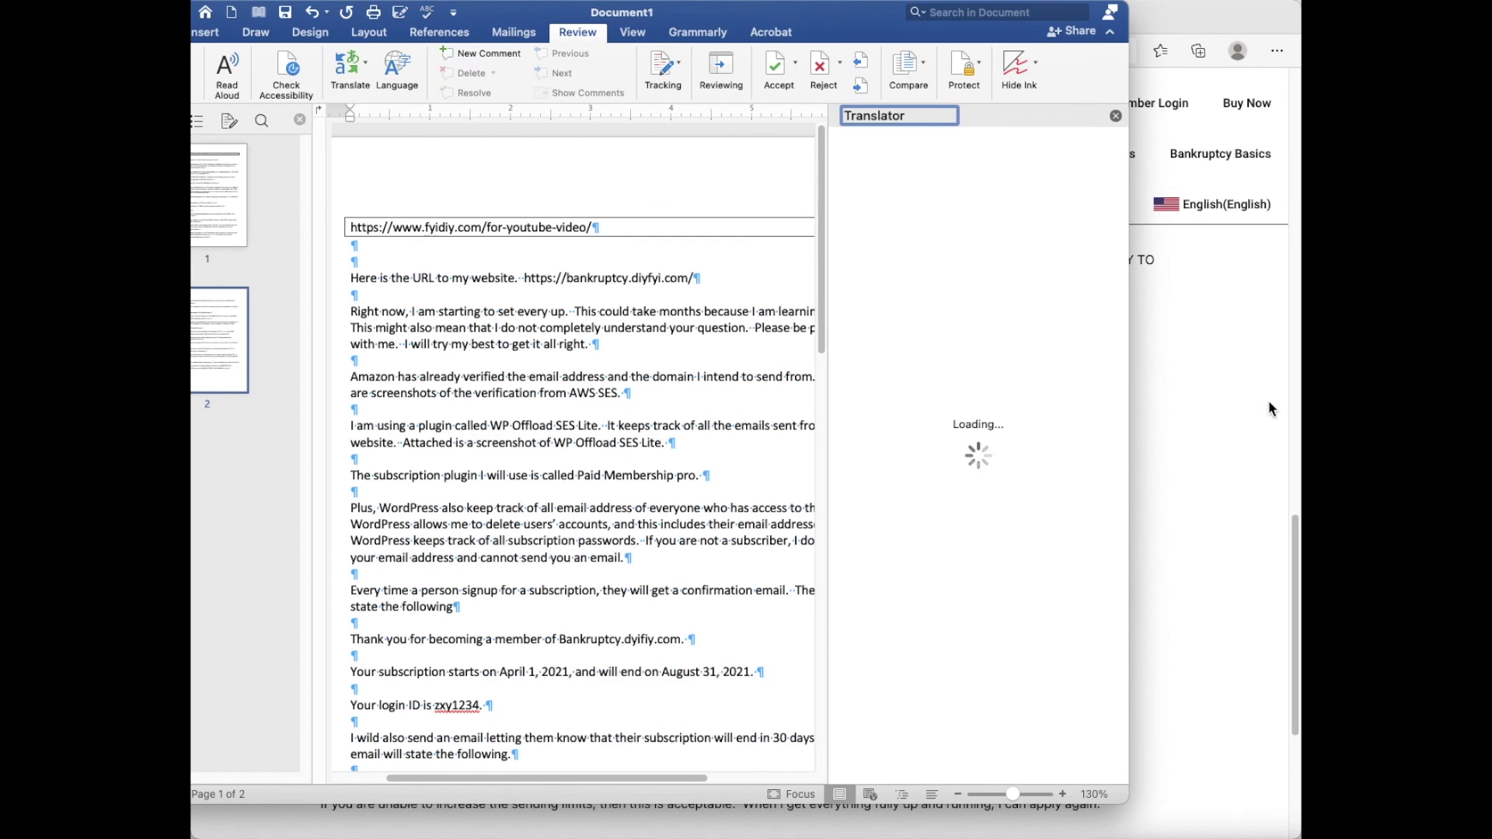
{"action": "left_click", "coordinate": [1115, 115]}
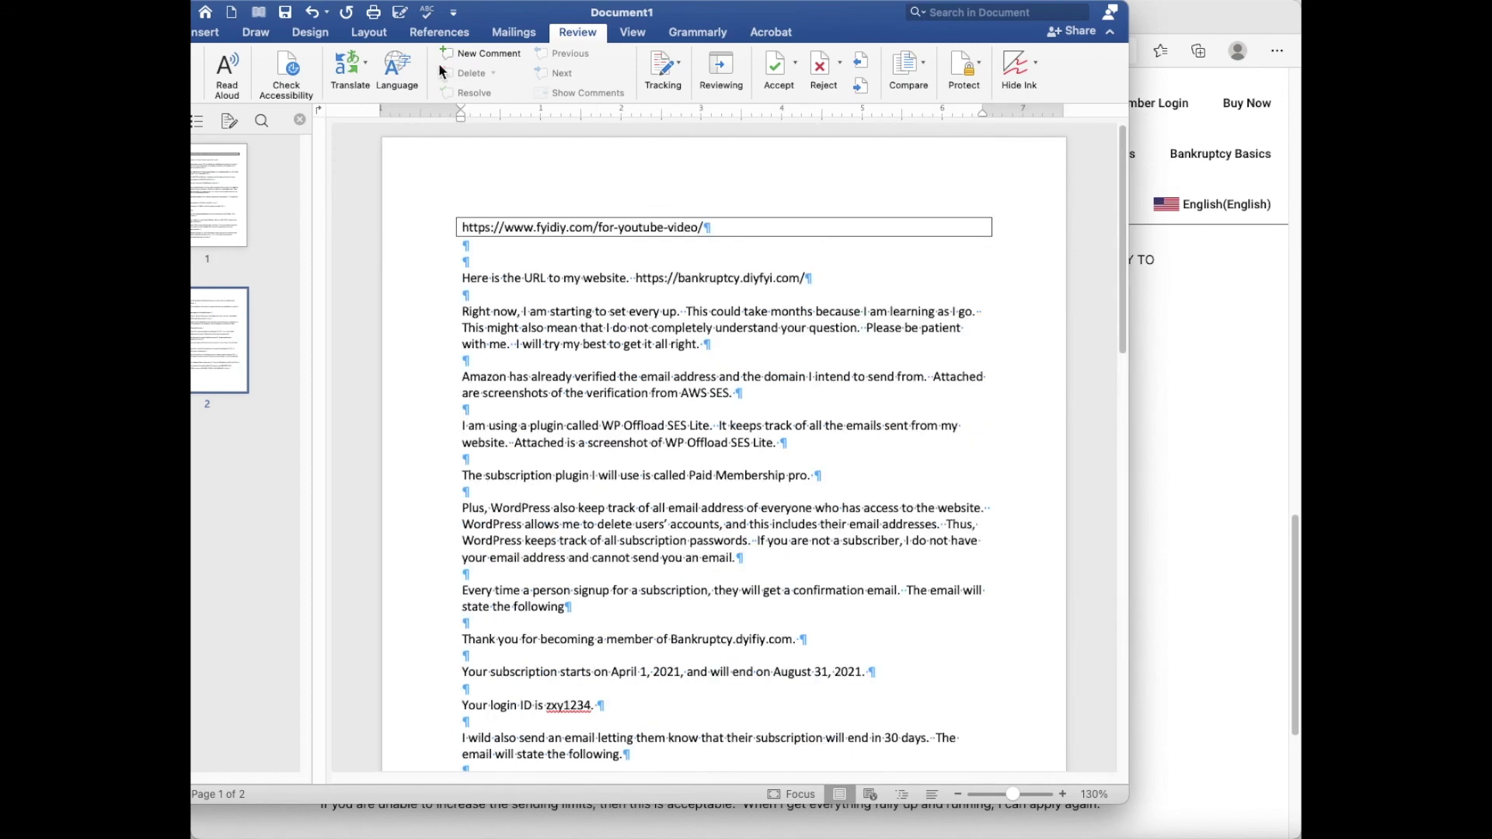
{"action": "left_click", "coordinate": [370, 75]}
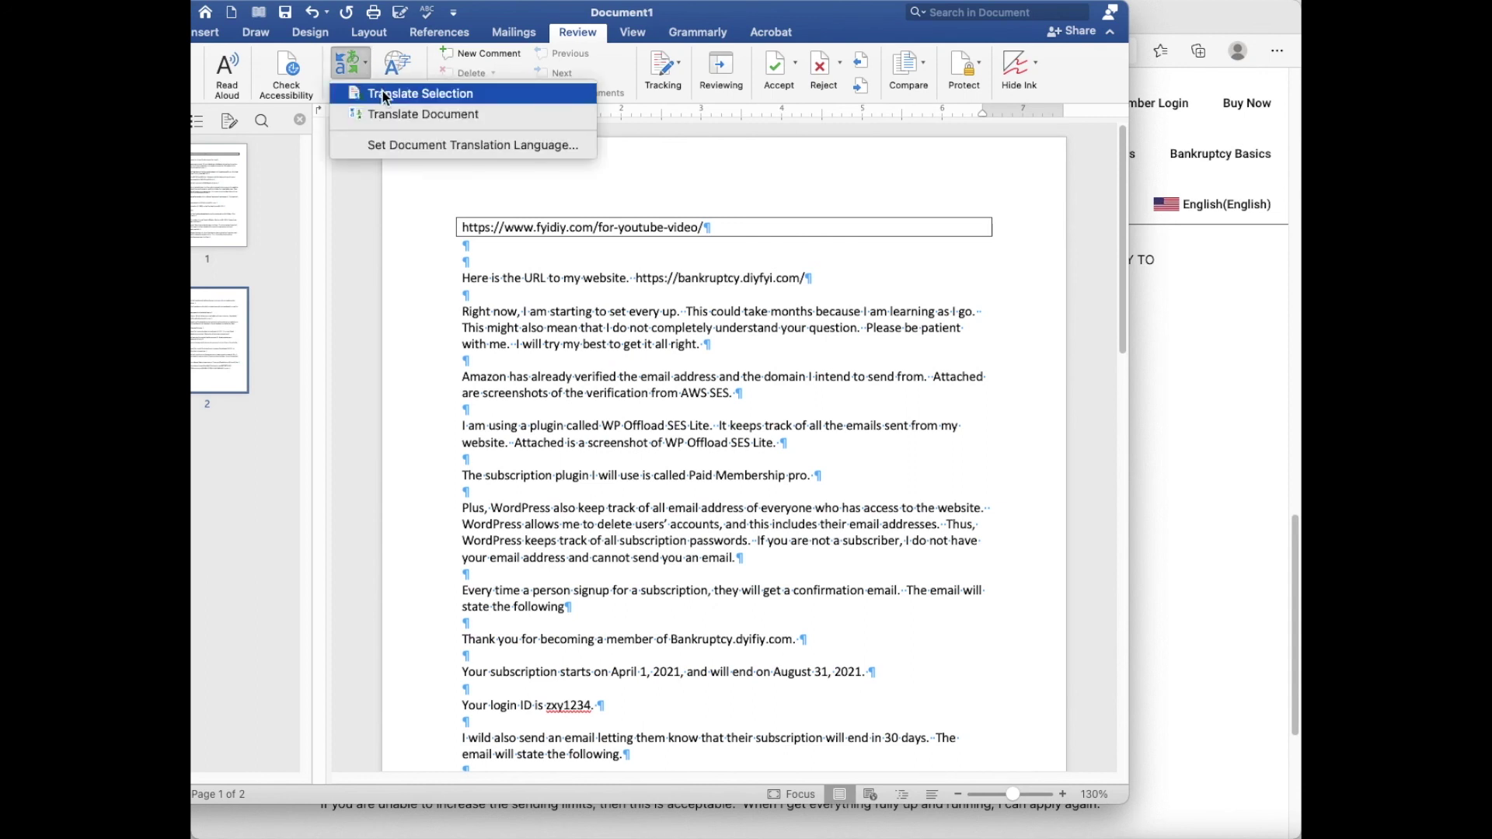
{"action": "left_click", "coordinate": [806, 166]}
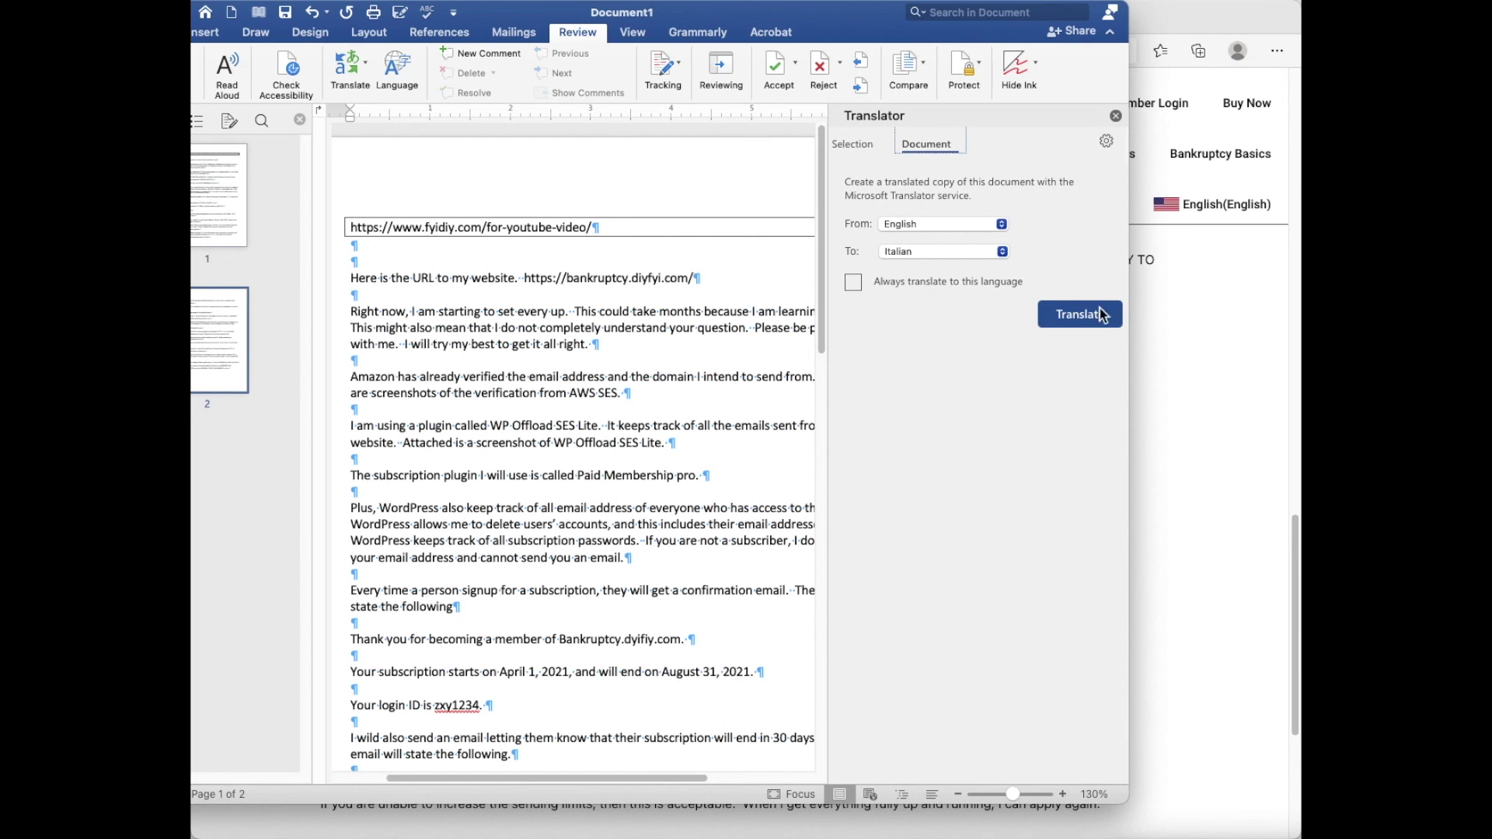
{"action": "left_click", "coordinate": [1000, 253]}
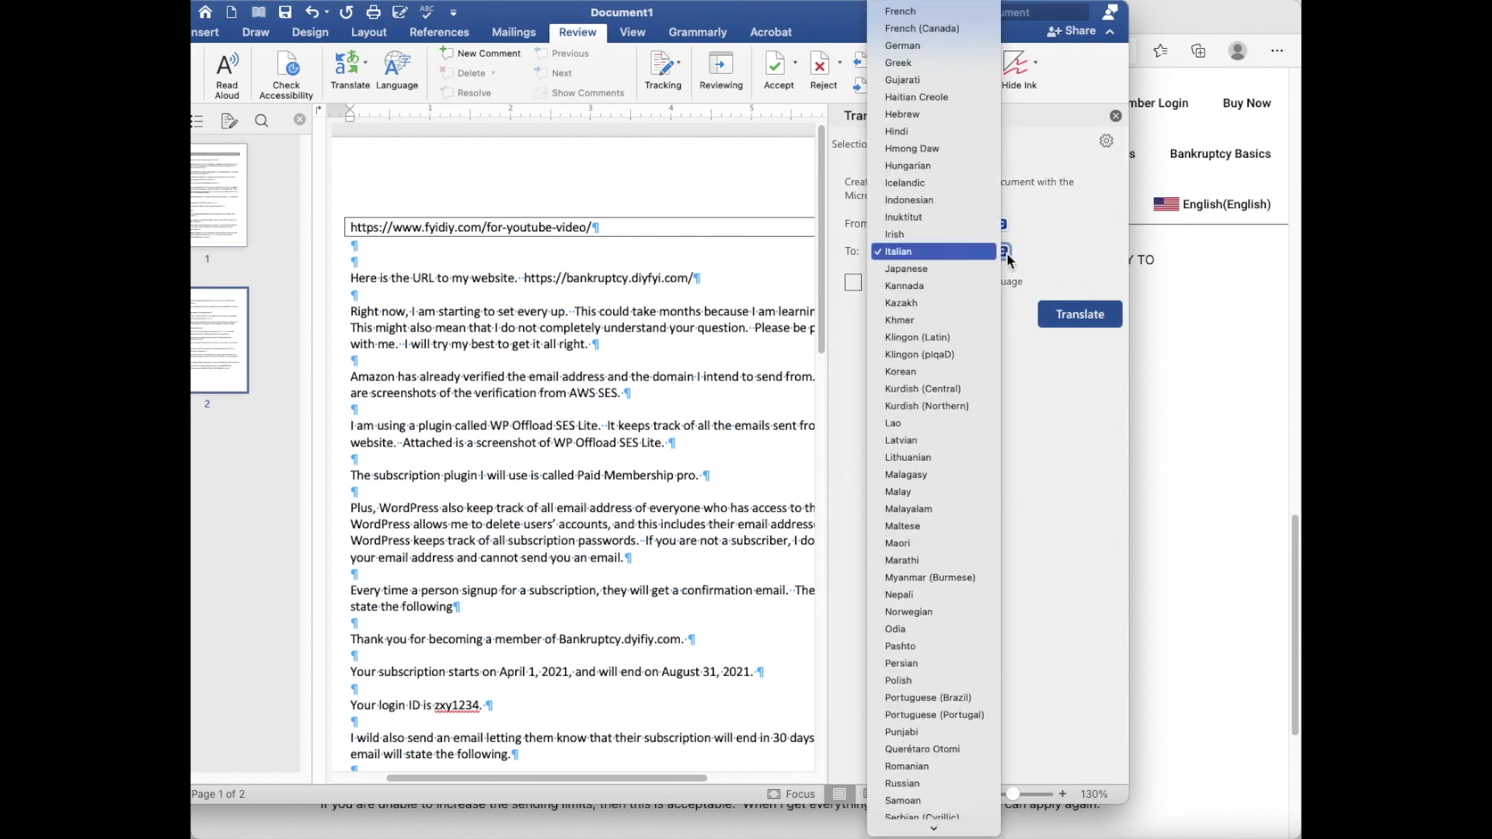
{"action": "left_click", "coordinate": [1065, 247]}
{"action": "left_click", "coordinate": [1099, 317]}
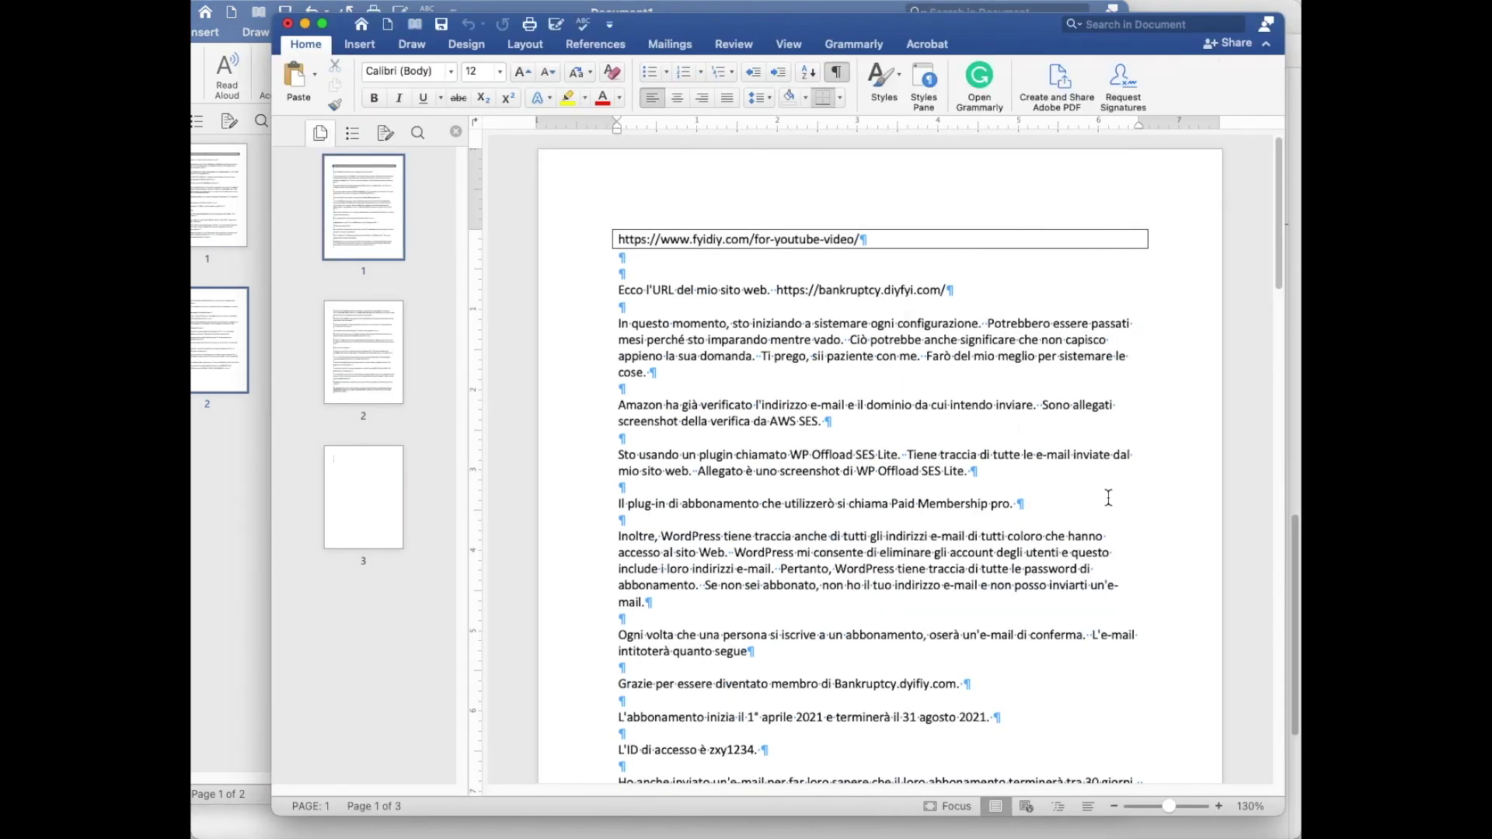
{"action": "scroll", "coordinate": [1142, 525], "scroll_direction": "down", "scroll_amount": 2}
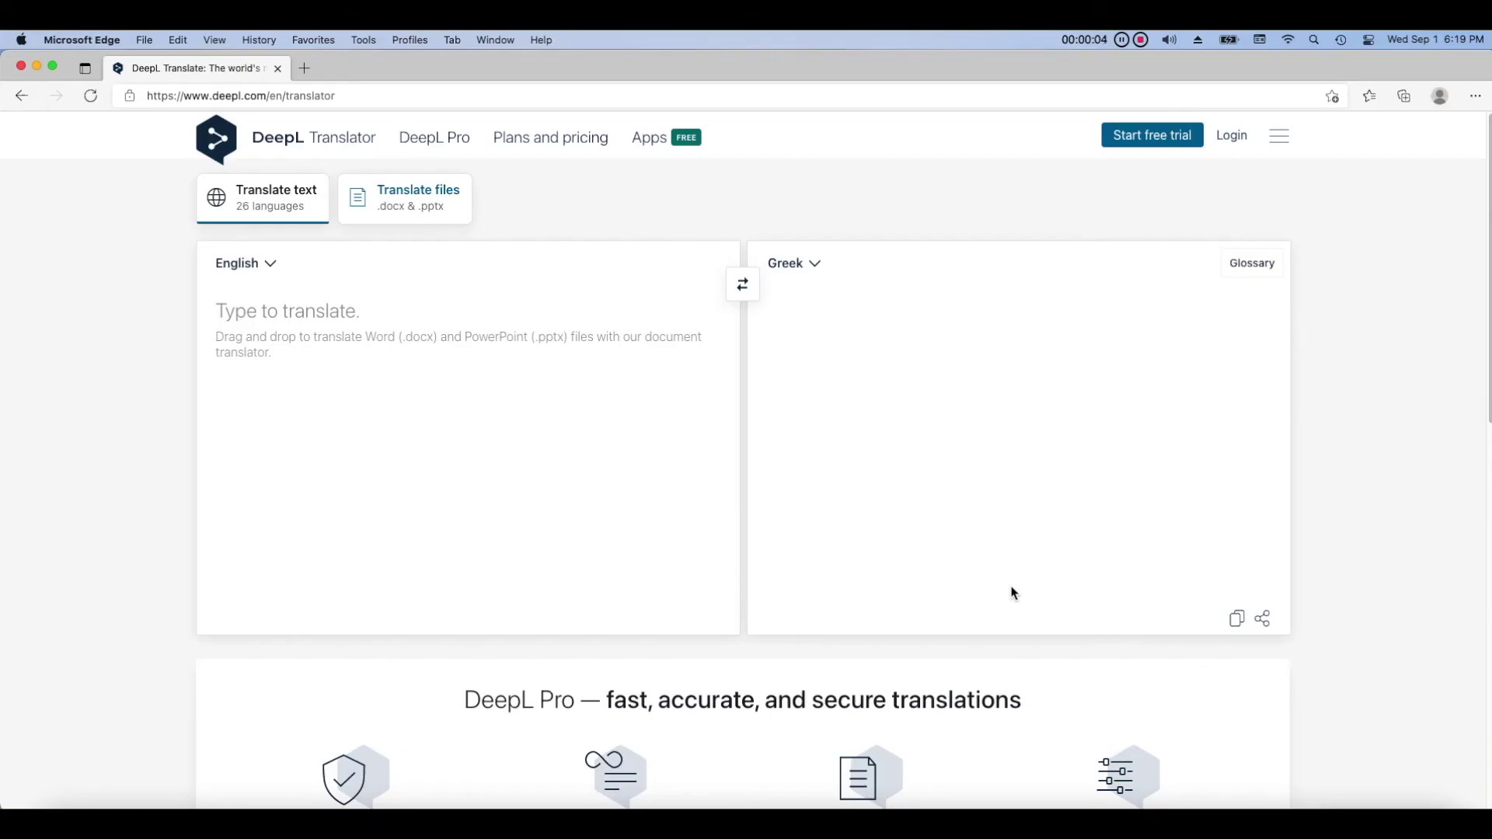
- Paste the copied English chapter list into DeepL, translate it into Polish, and select the first translated line
{"action": "right_click", "coordinate": [391, 411]}
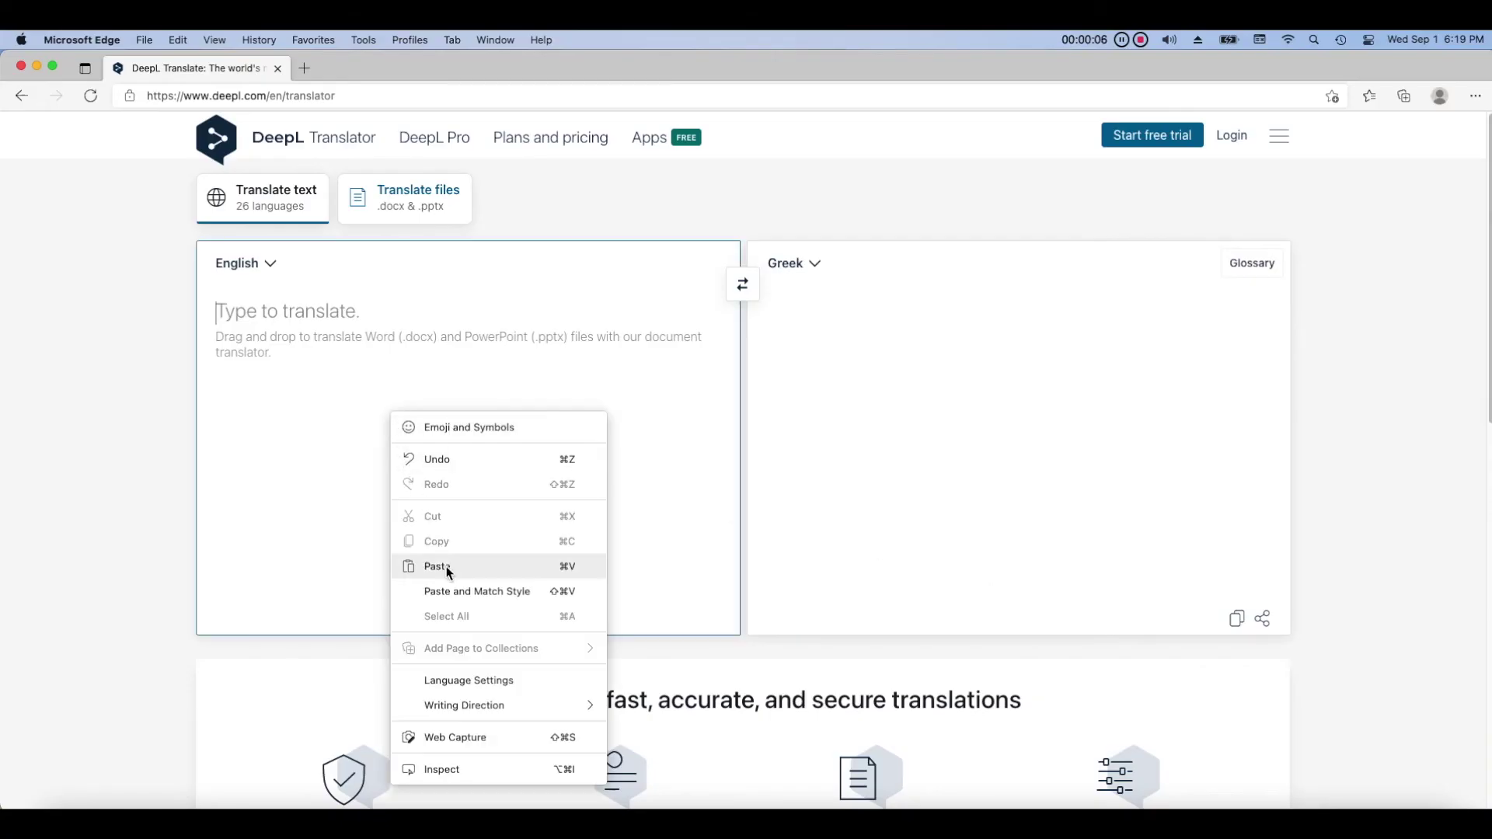
{"action": "left_click", "coordinate": [448, 570]}
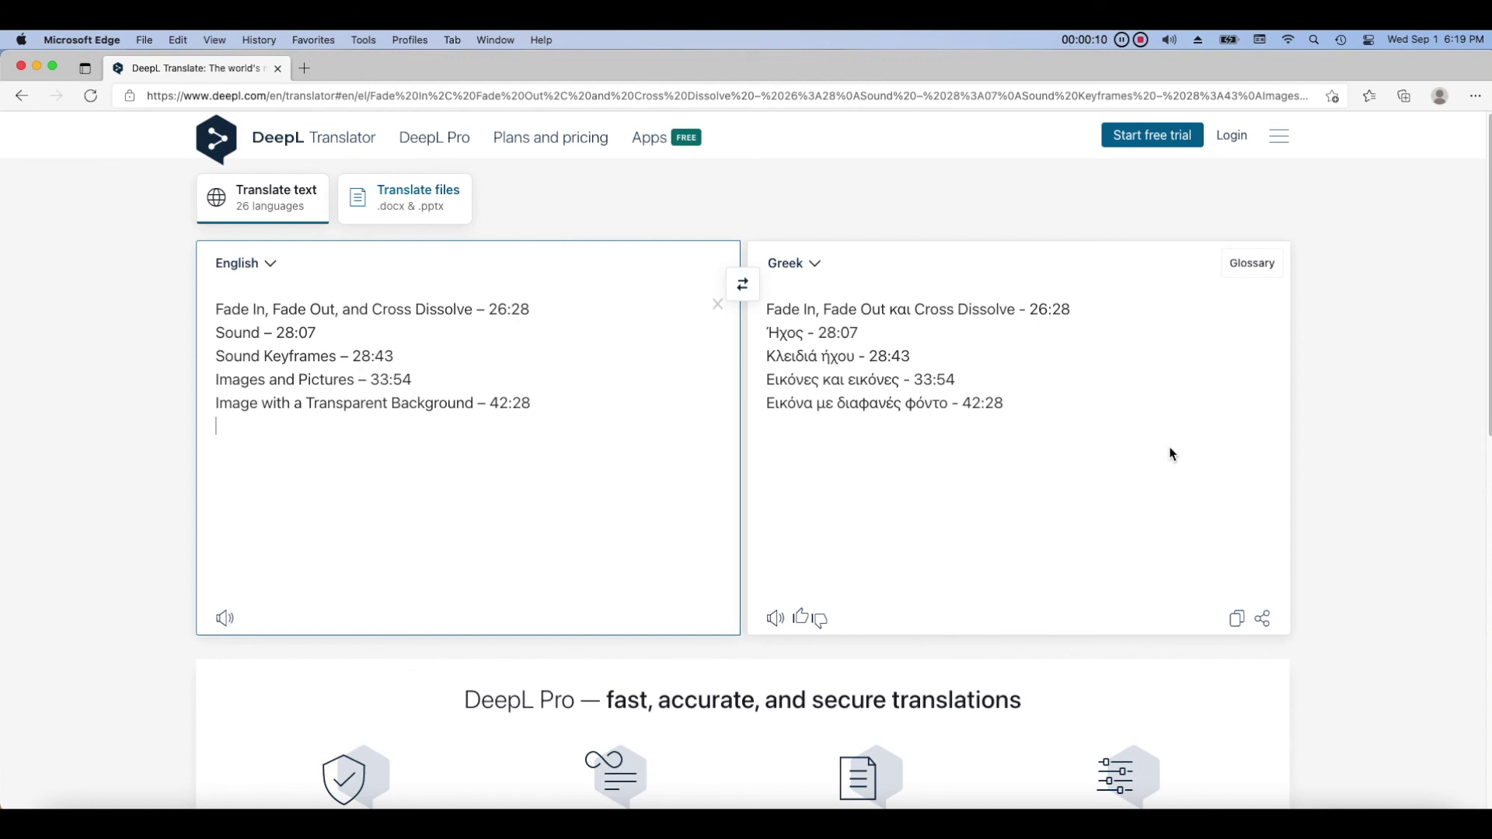
{"action": "left_click", "coordinate": [813, 264]}
{"action": "left_click", "coordinate": [958, 603]}
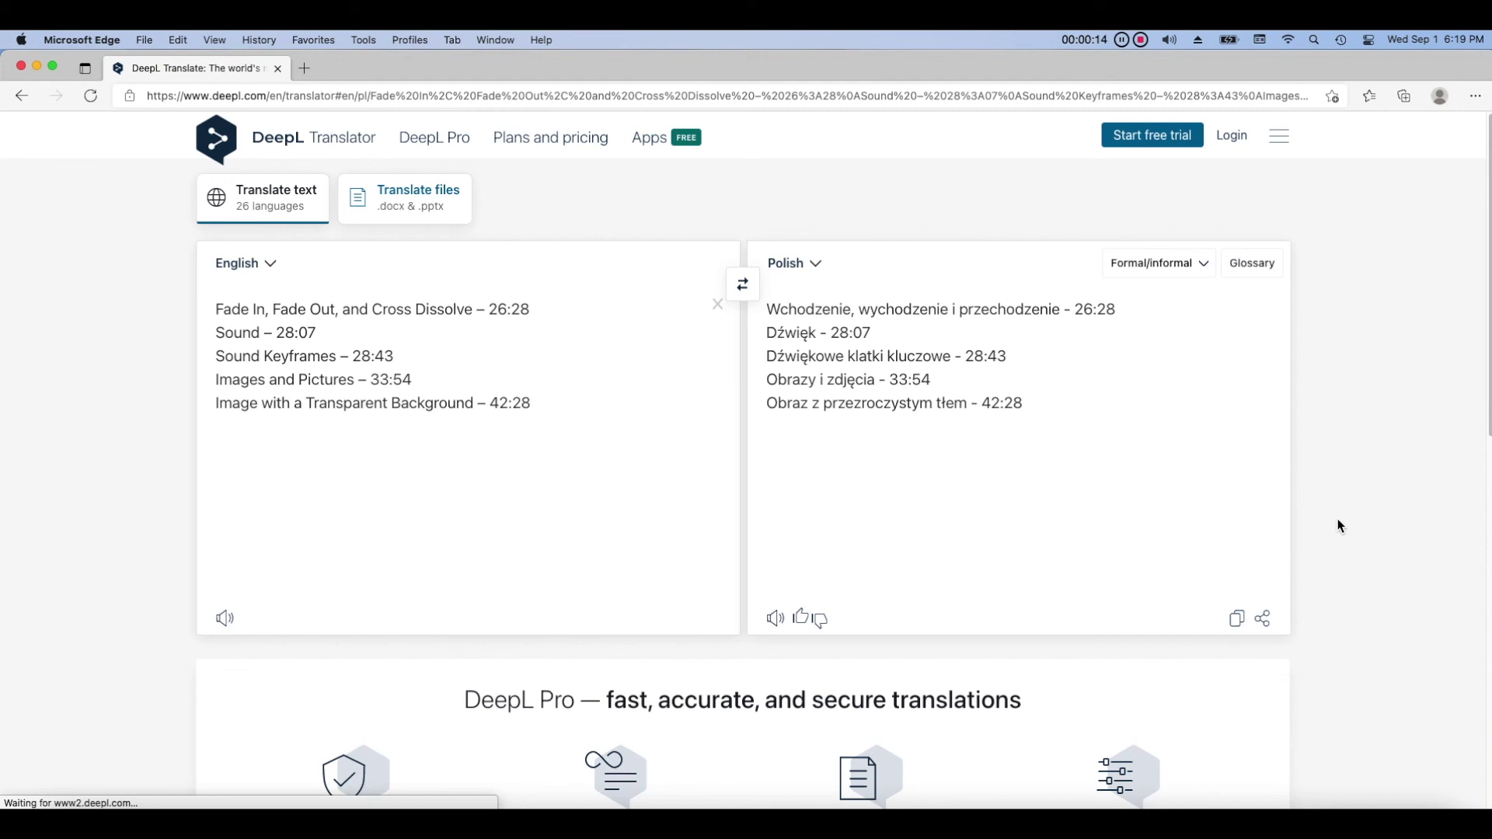
{"action": "left_click_drag", "start_coordinate": [1126, 316], "coordinate": [739, 310]}
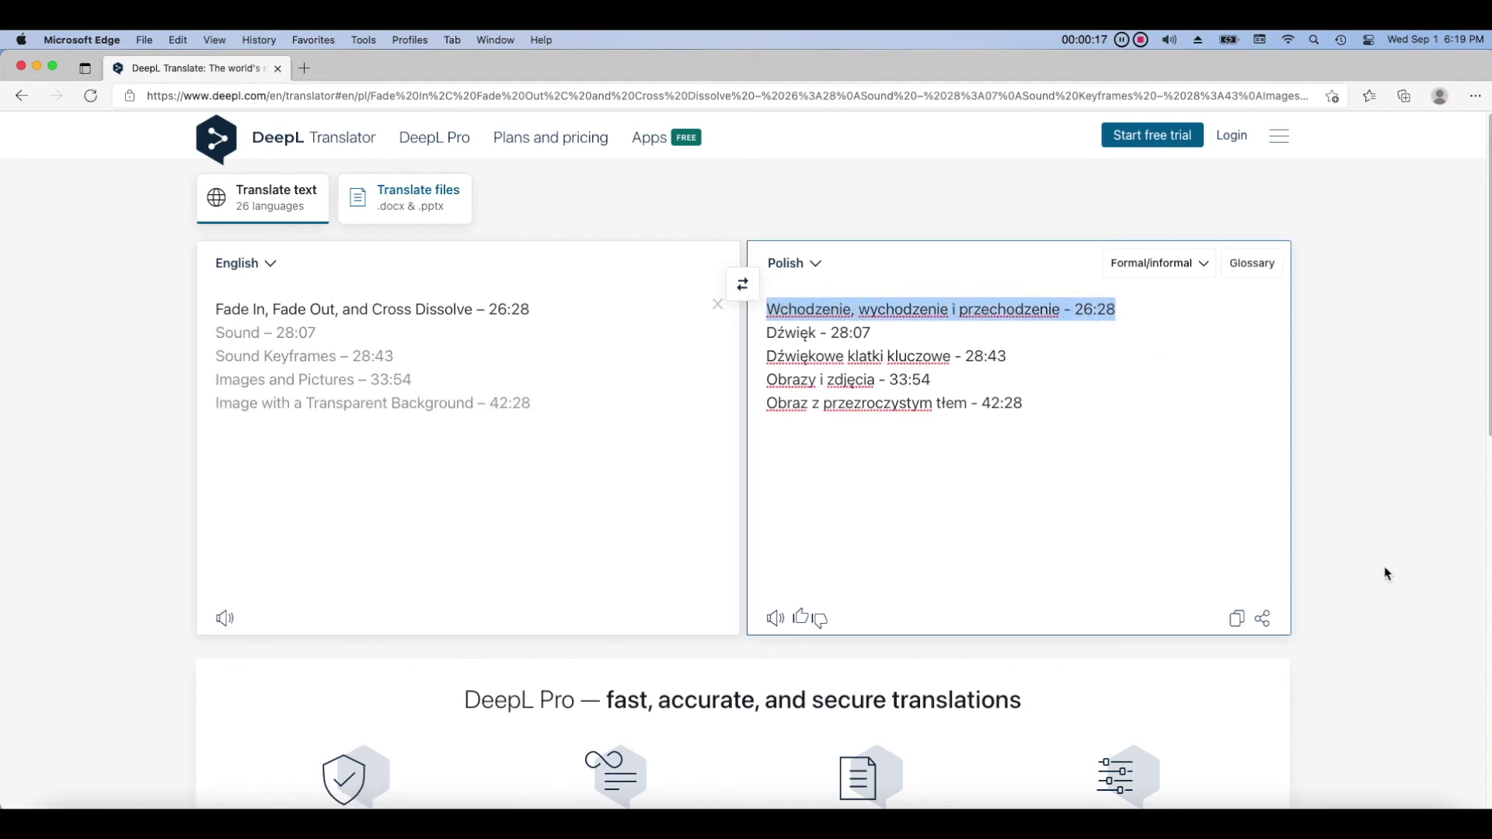
- Reduce the English source text to "Fade In, Fade Out, and Cross Dissolve" and select its Polish translation
{"action": "left_click_drag", "start_coordinate": [476, 309], "coordinate": [546, 439]}
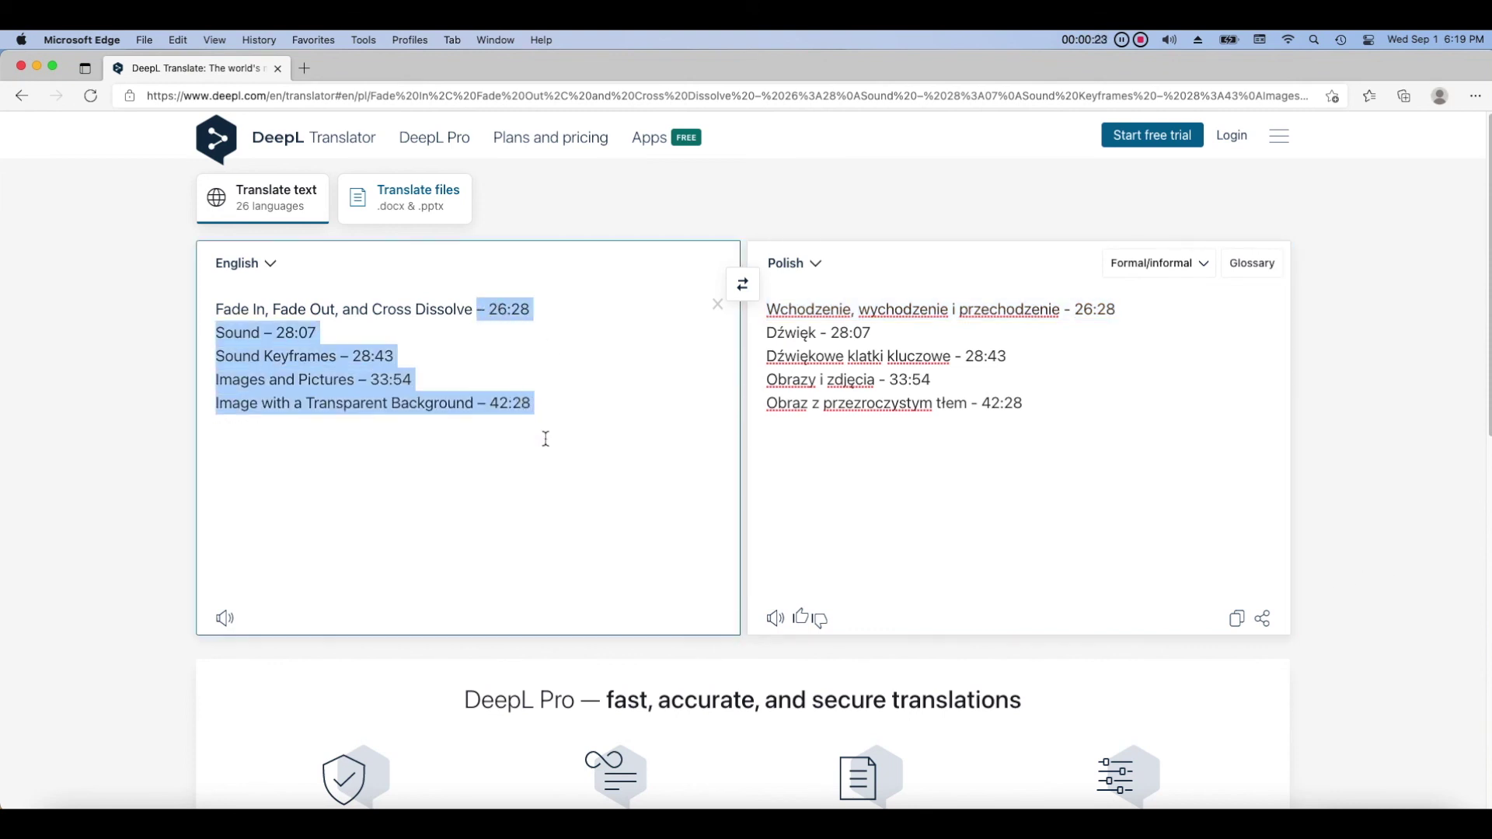
{"action": "key", "text": "BackSpace"}
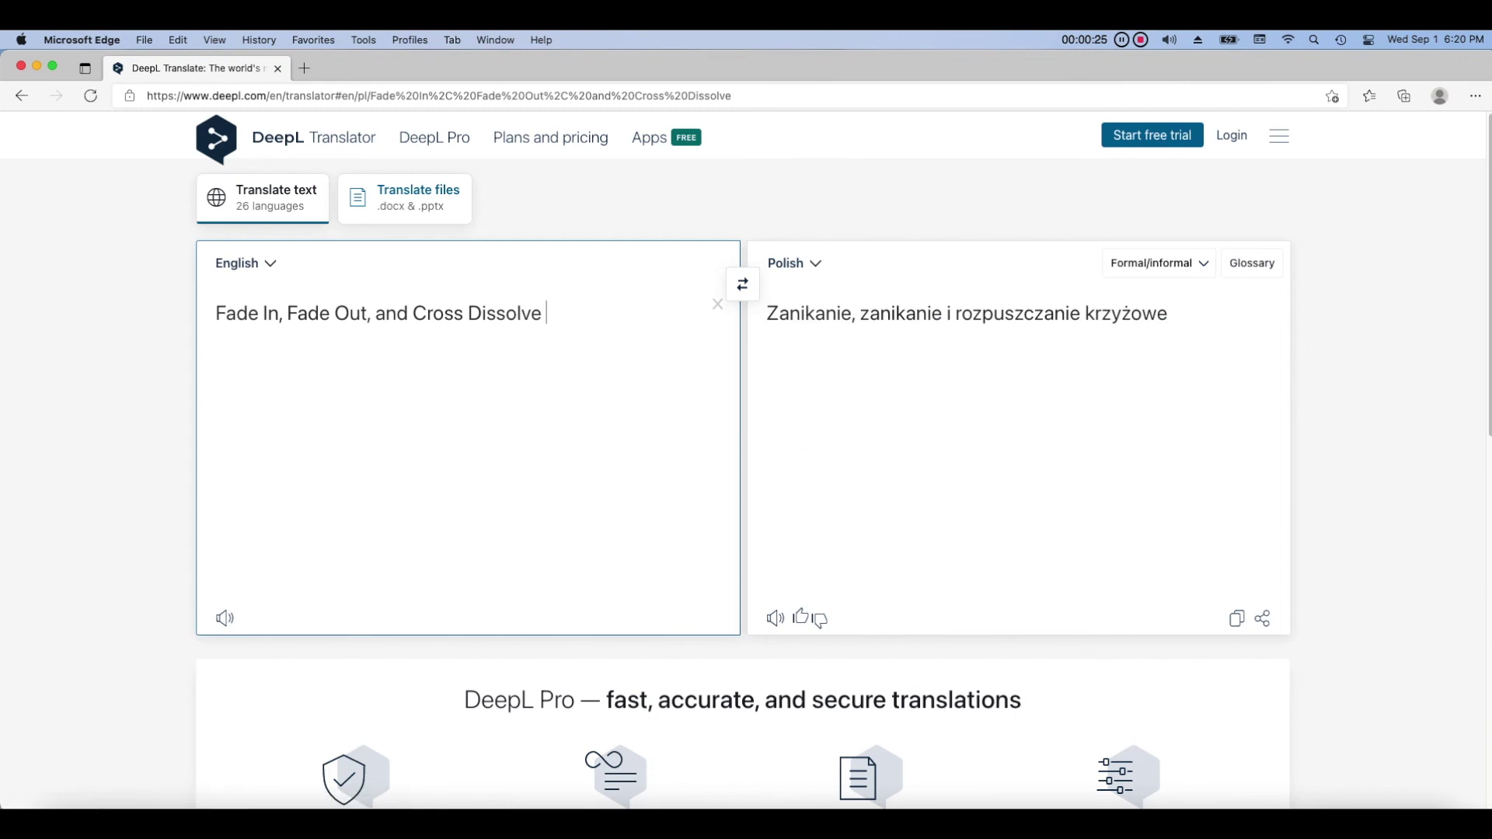
{"action": "left_click_drag", "start_coordinate": [1185, 309], "coordinate": [785, 353]}
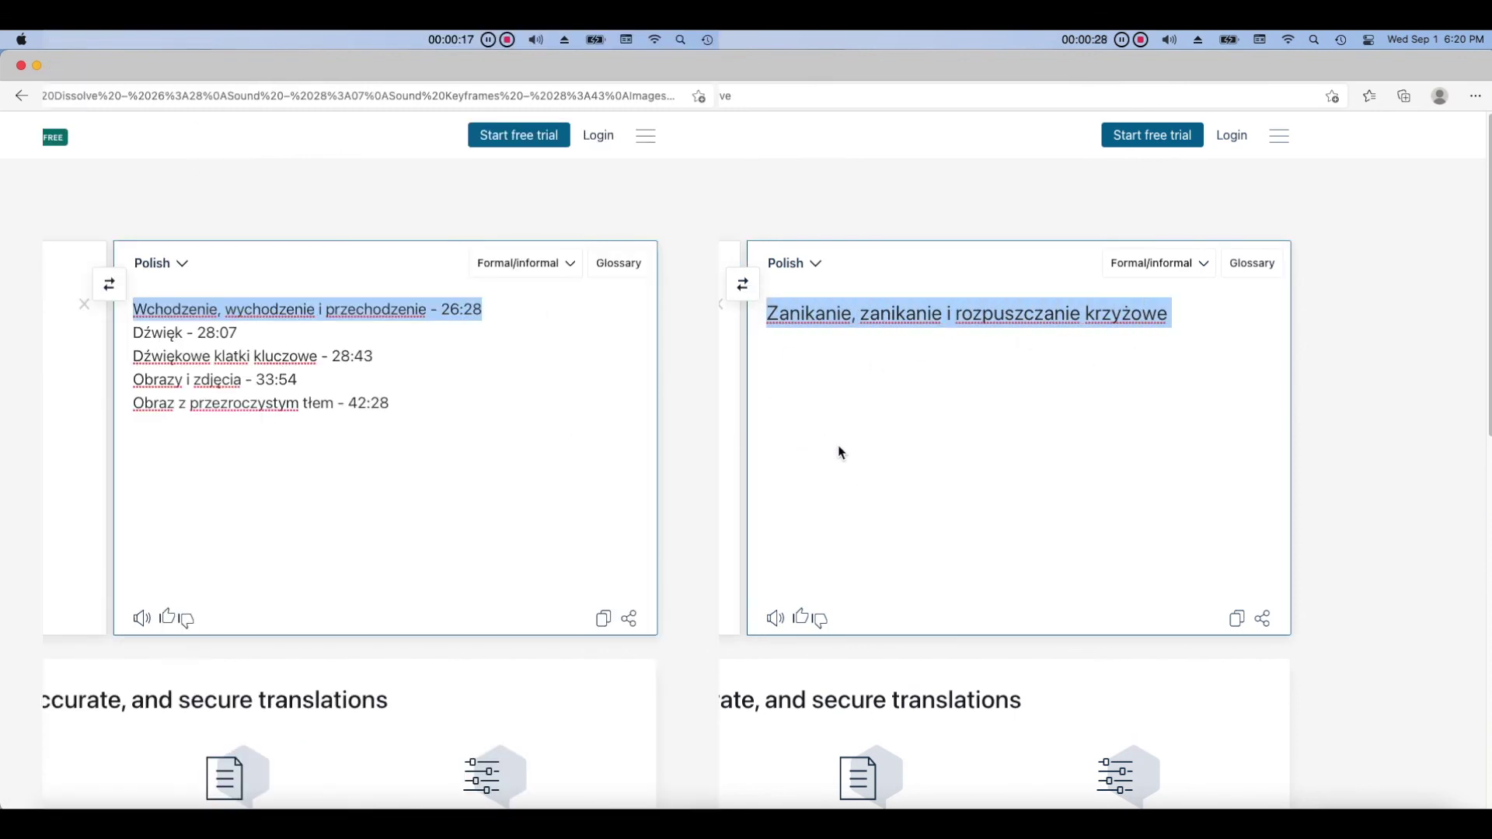